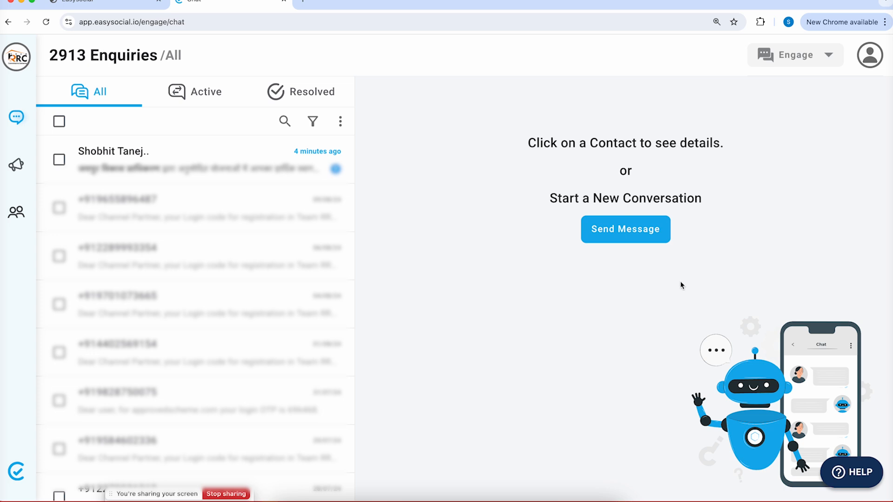
Open the WhatsApp ChatBot Builder in Business Settings from the account menu
click(866, 65)
click(831, 138)
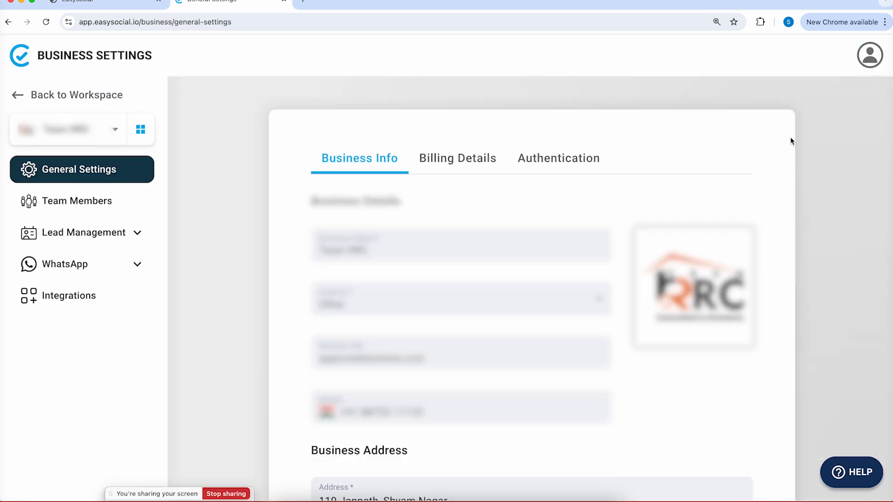
click(85, 266)
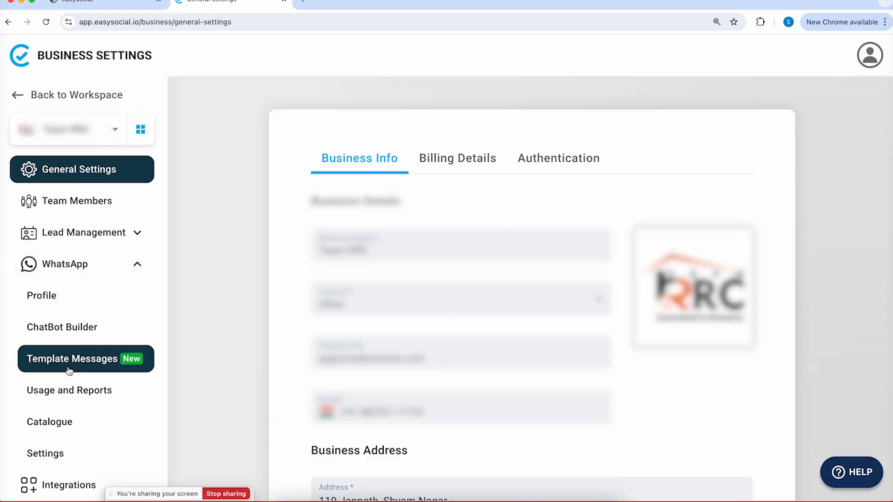
click(84, 334)
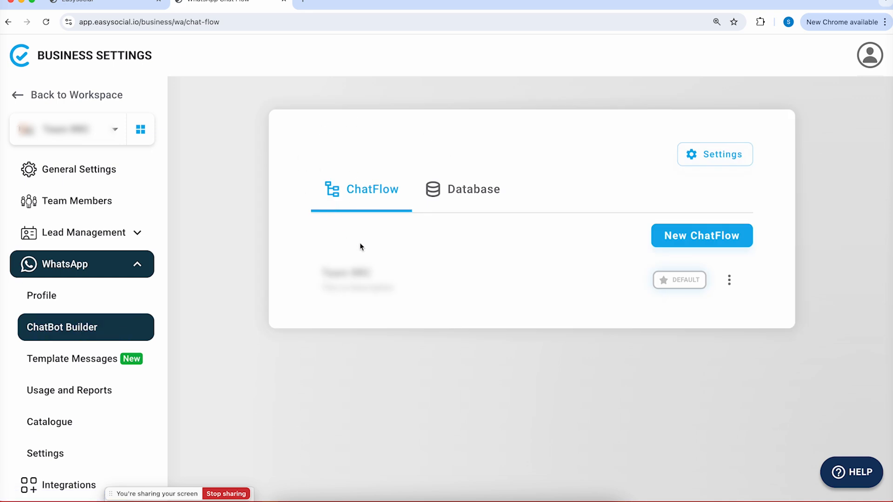
Start a new chatflow and pick 'Choose from pre-built ChatFlows' to reach the template gallery
click(698, 236)
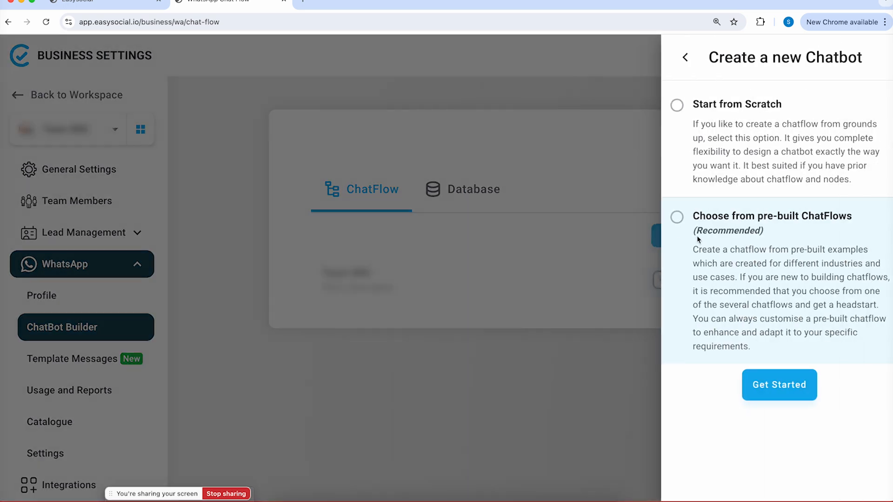
click(696, 152)
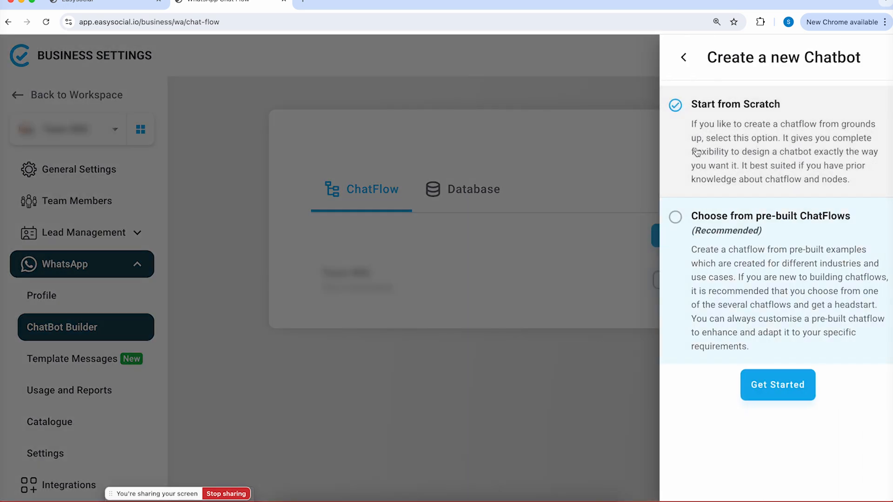
click(683, 244)
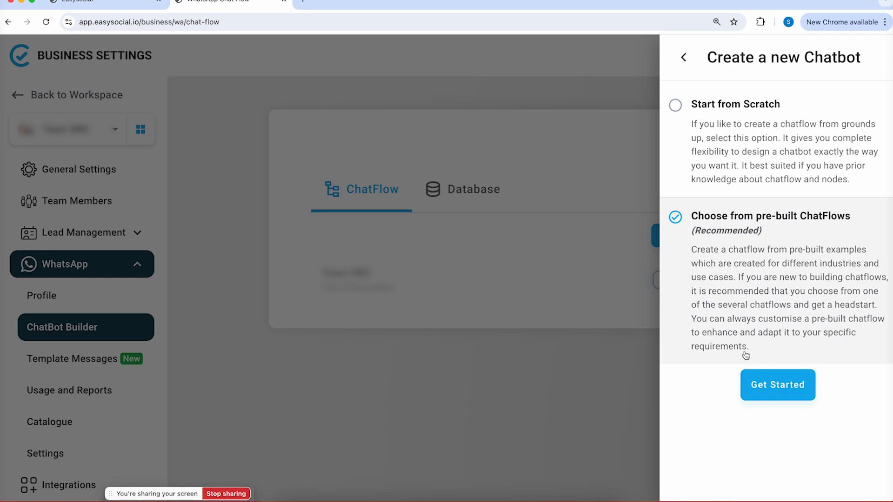
click(780, 393)
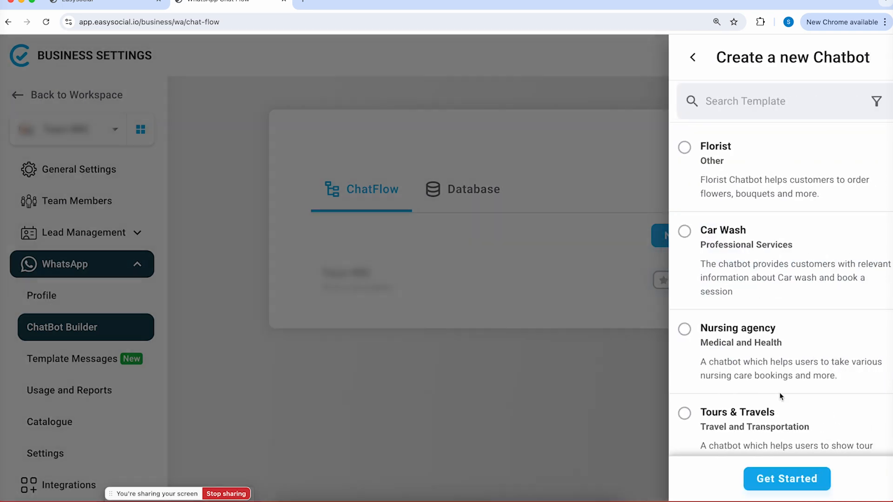
Browse the pre-built templates, close the panel, then start a new chatflow again
scroll(779, 228, down, 5)
scroll(779, 224, up, 3)
scroll(779, 225, down, 1)
scroll(779, 225, down, 2)
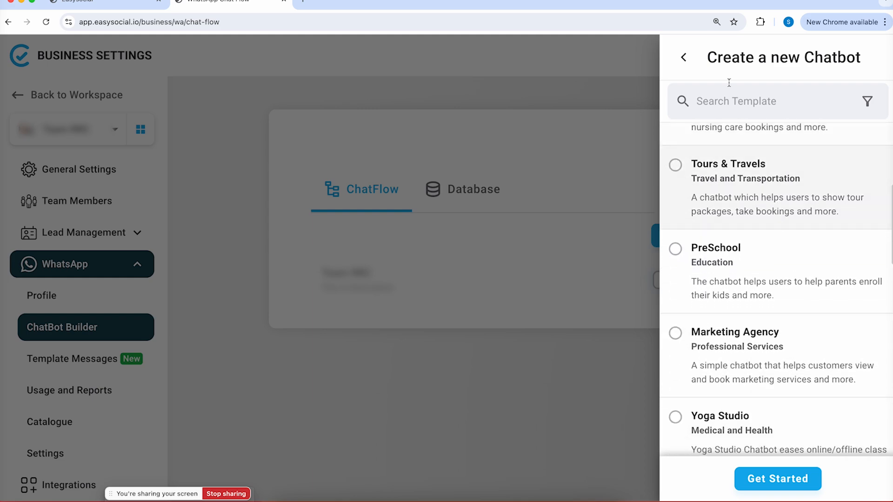
click(683, 57)
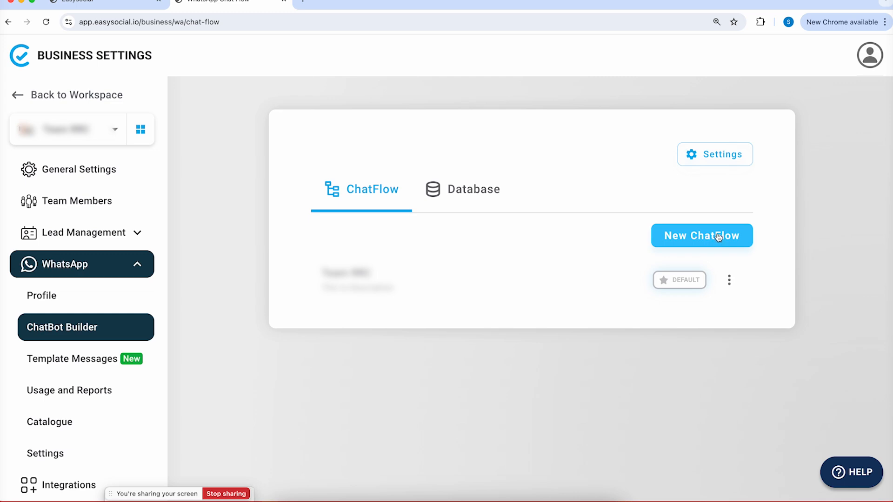
click(693, 238)
Choose Start from Scratch and name the chatflow 'SSB Hospital'
click(767, 149)
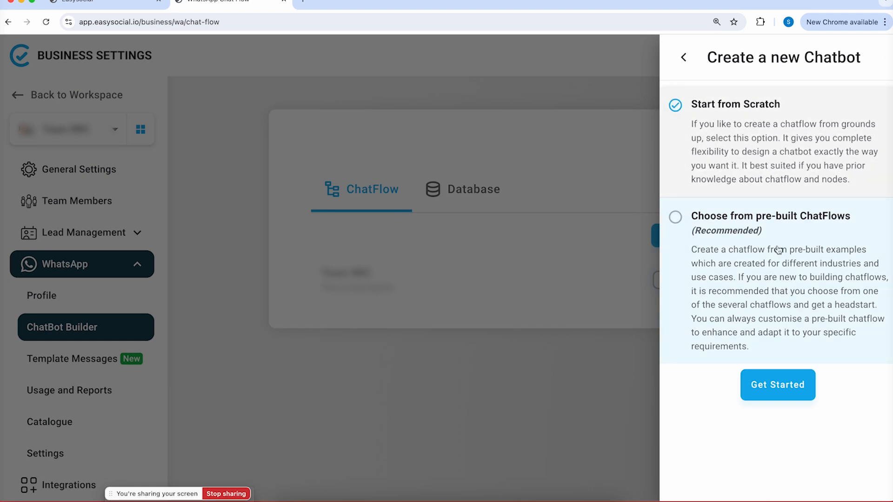
click(778, 388)
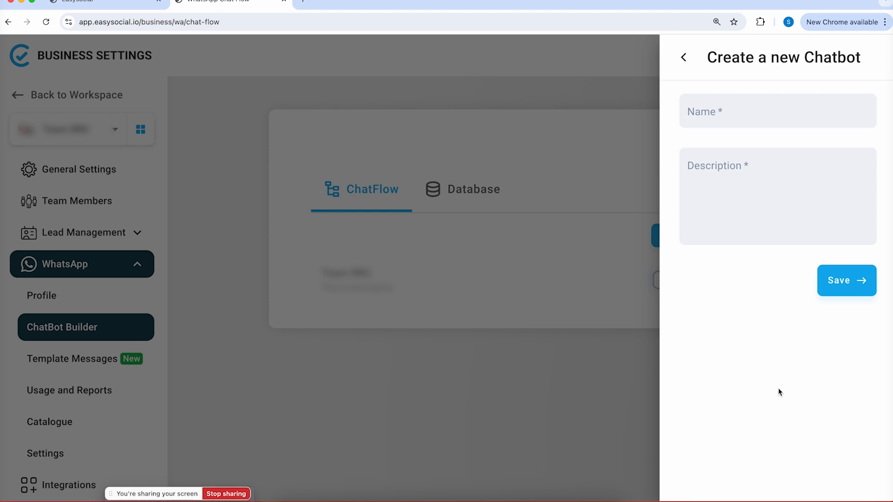
click(733, 112)
click(701, 184)
click(719, 115)
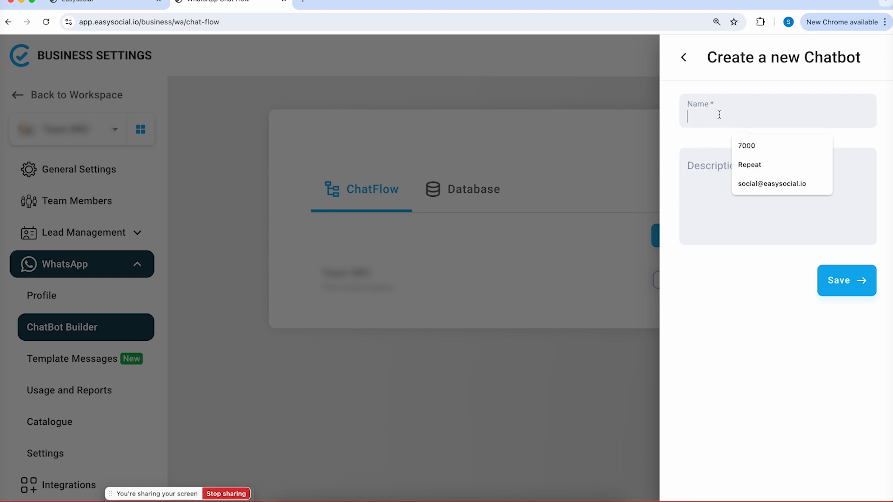
key(Escape)
text(SSB H)
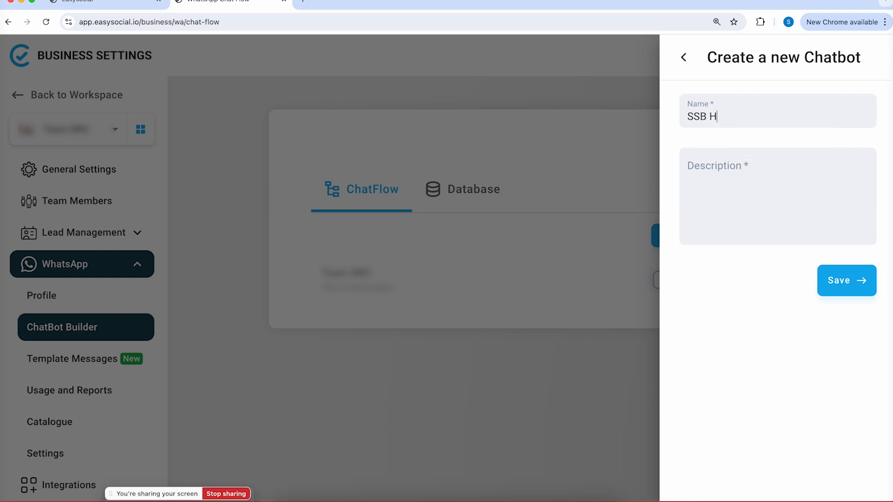
text(ospital)
Add the description 'A comprehensive chatbot for hospital.' and save the chatflow
click(734, 183)
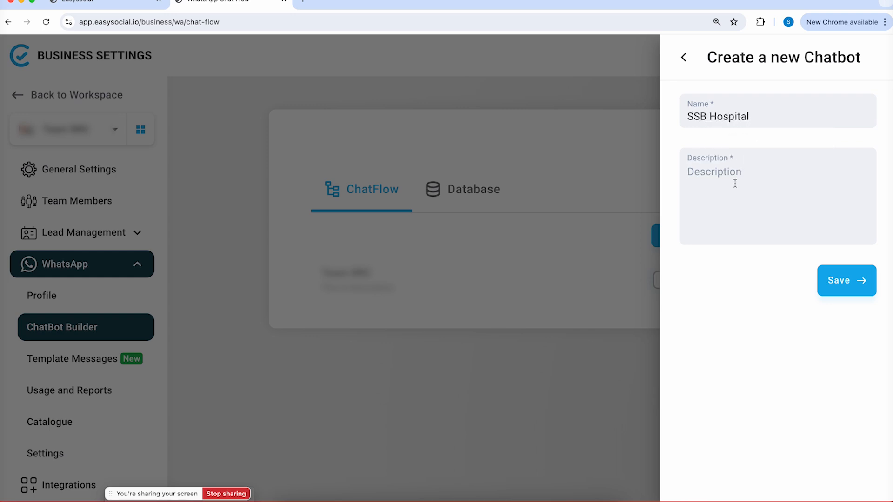
text(A comprehensive chatbot g)
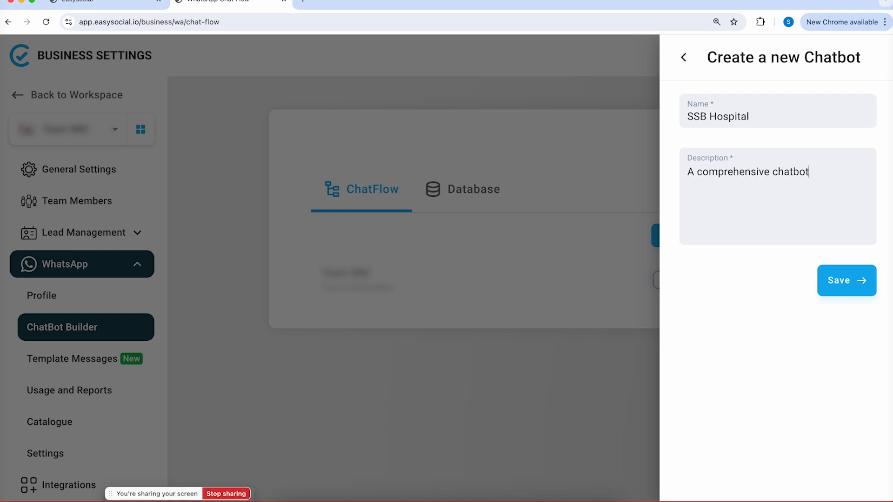
key(BackSpace)
text(for hospital.)
click(826, 279)
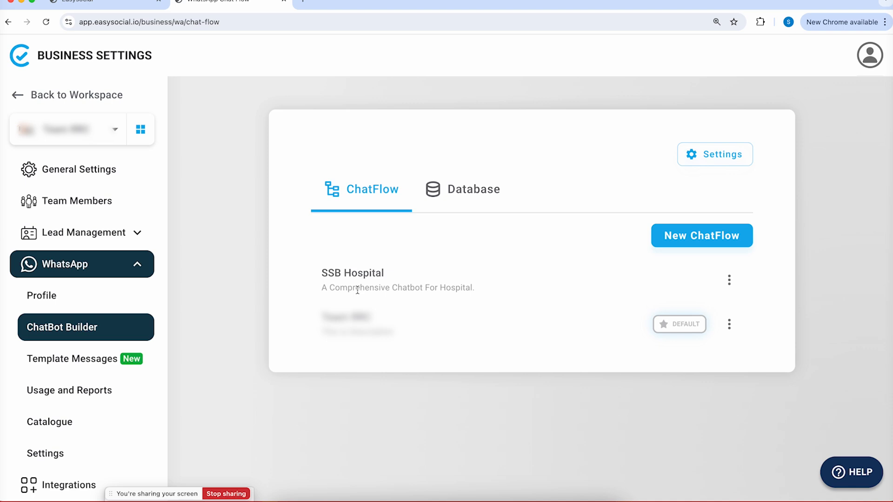
Use the SSB Hospital row menu's Make Default option to set it as default
click(730, 280)
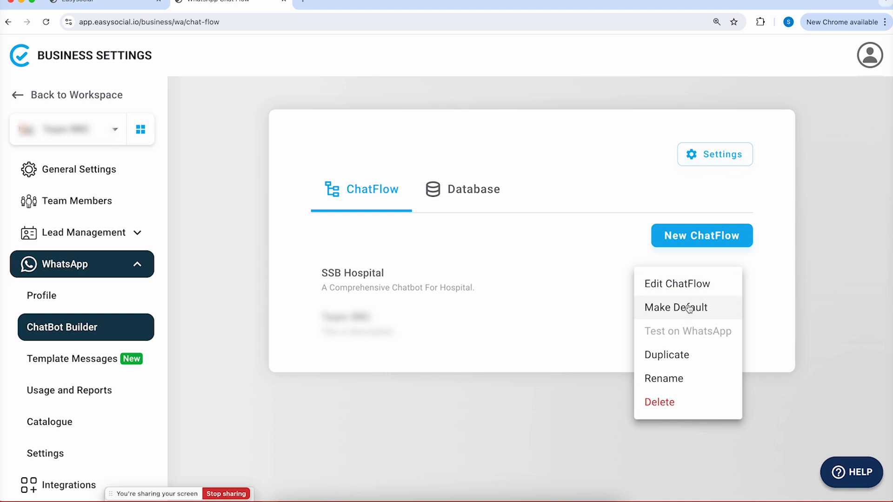
click(688, 308)
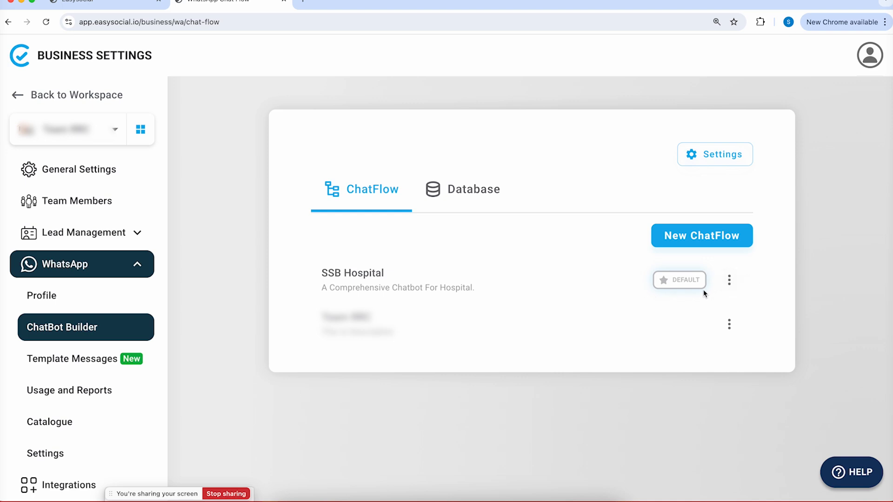
Open the SSB Hospital chatflow in the editor via Edit ChatFlow
click(729, 284)
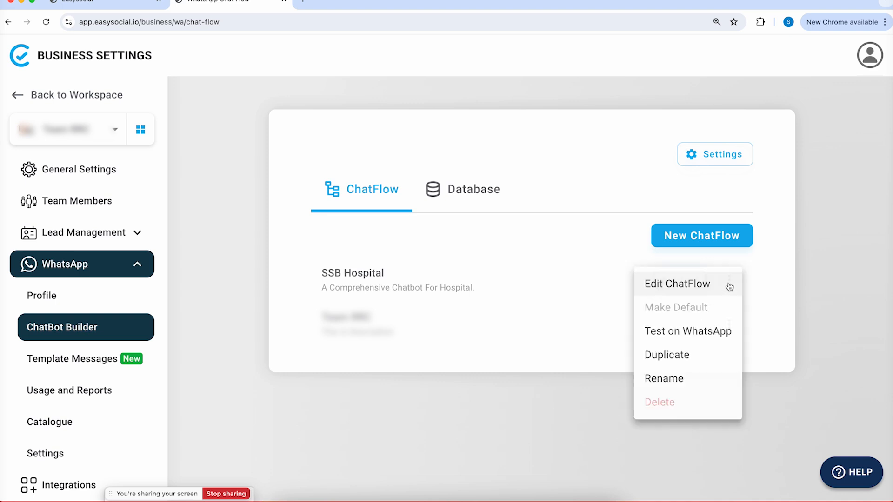
click(719, 285)
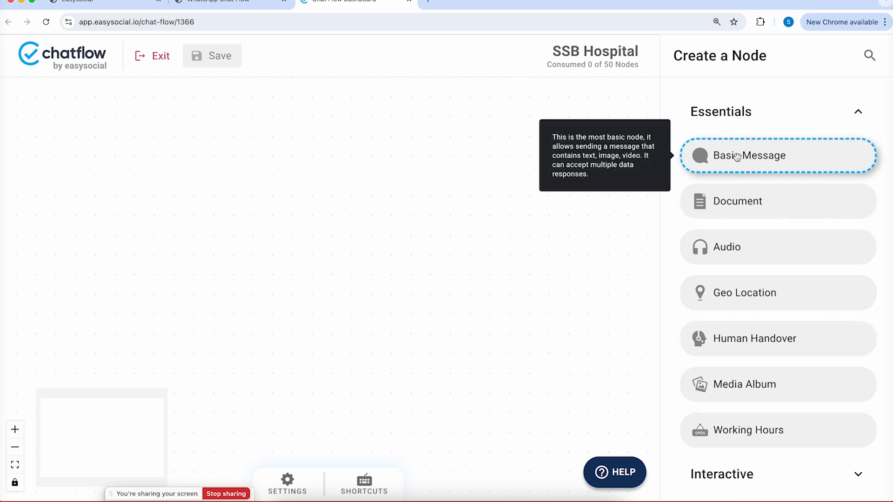
scroll(737, 157, down, 1)
scroll(737, 158, up, 1)
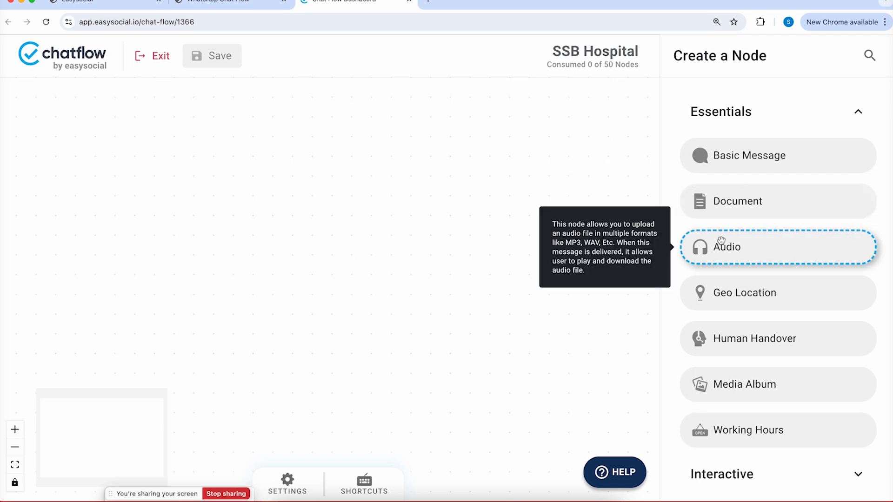
Browse the Create a Node panel and expand the Interactive node category
scroll(720, 249, down, 2)
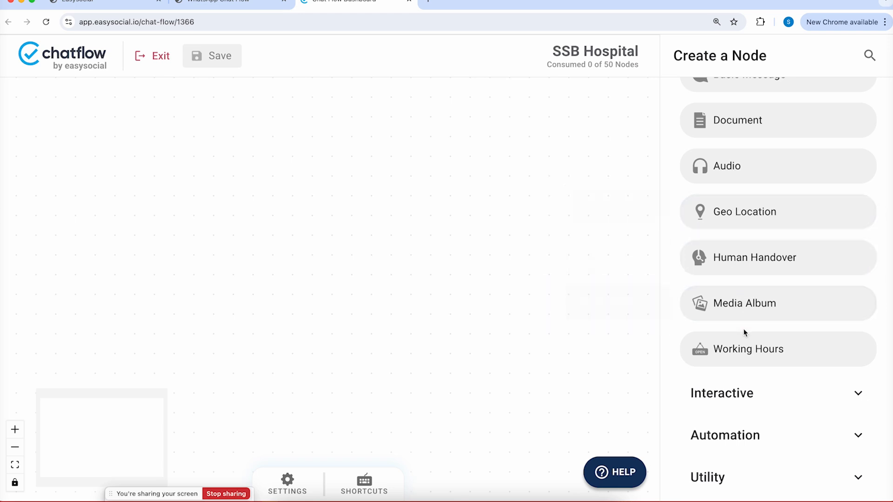
scroll(744, 329, down, 2)
scroll(743, 331, down, 2)
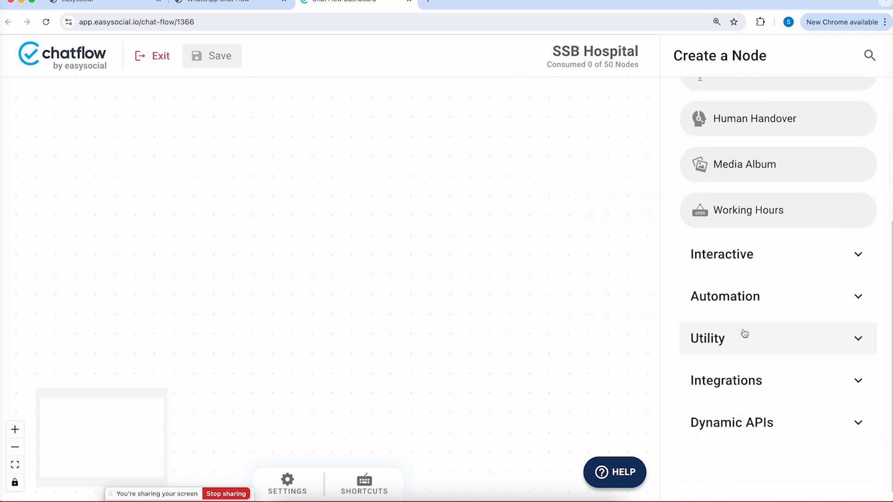
click(735, 264)
scroll(735, 261, up, 2)
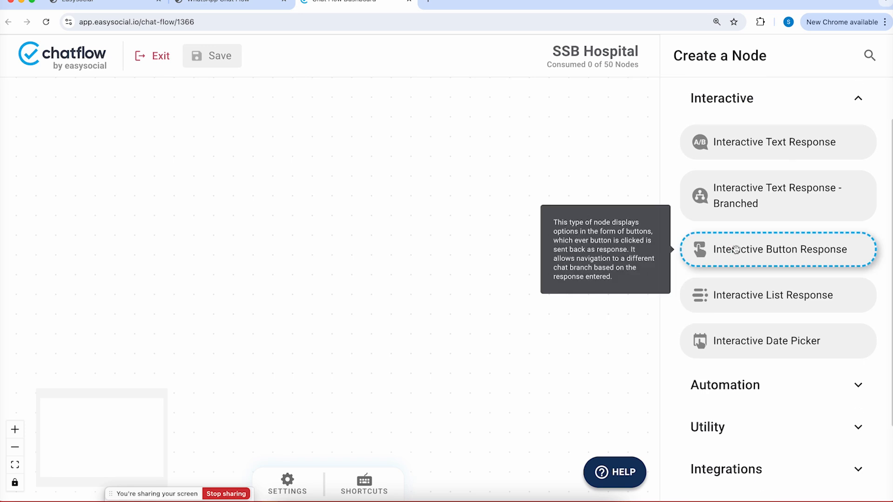
scroll(736, 249, down, 3)
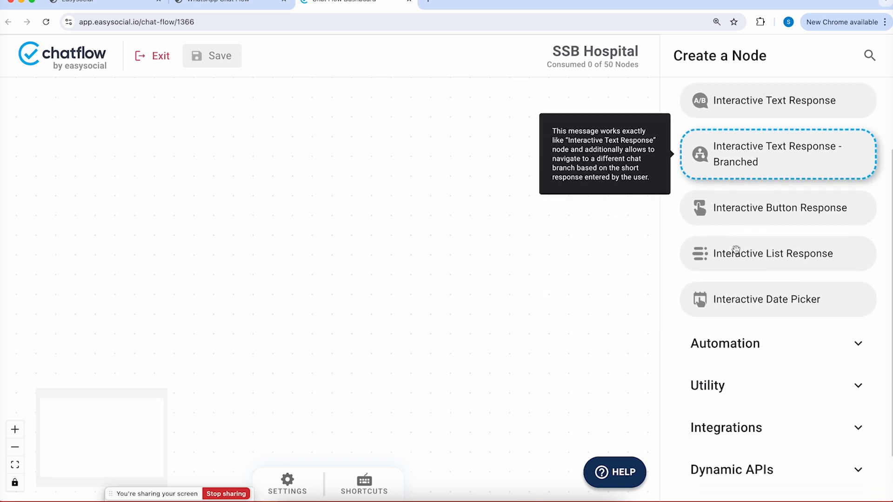
scroll(735, 249, up, 3)
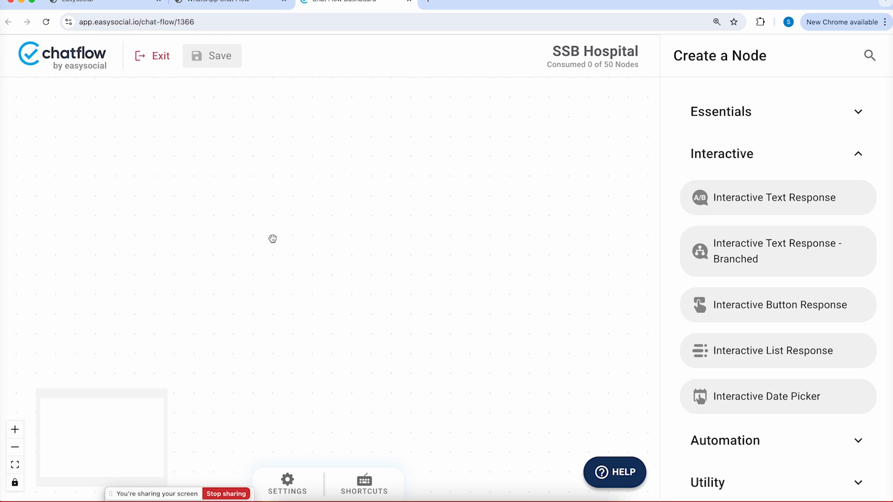
Add two Basic Message nodes, one from Essentials and one from the right-click menu
click(721, 120)
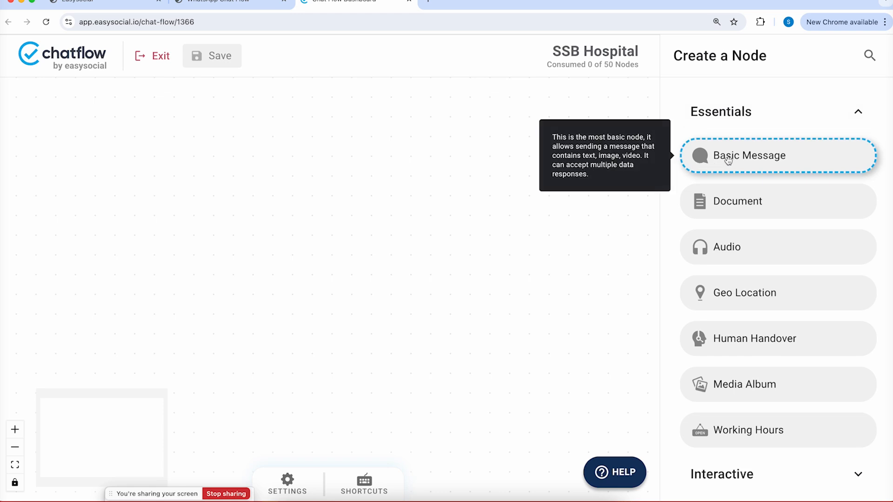
drag(729, 160, 333, 168)
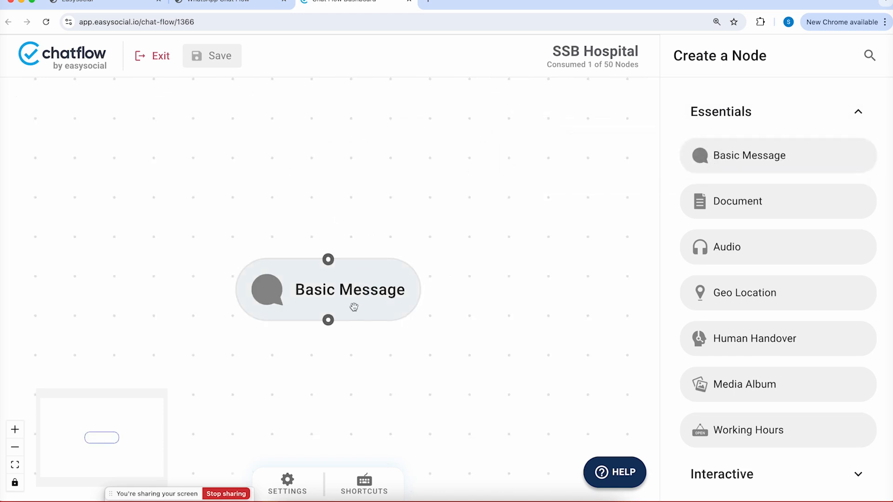
drag(453, 227, 462, 135)
right_click(355, 285)
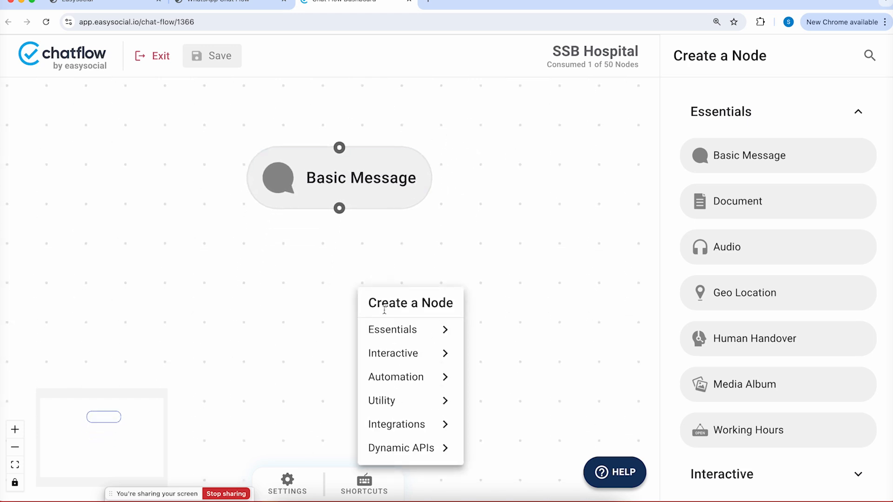
mouse_move(427, 331)
click(509, 294)
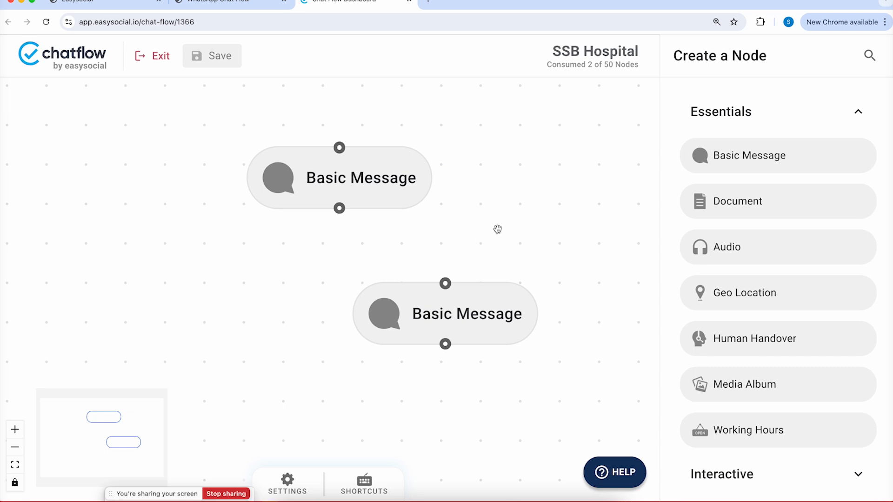
Place two Audio and two Human Handover nodes on the canvas and recentre the view
drag(721, 246, 530, 238)
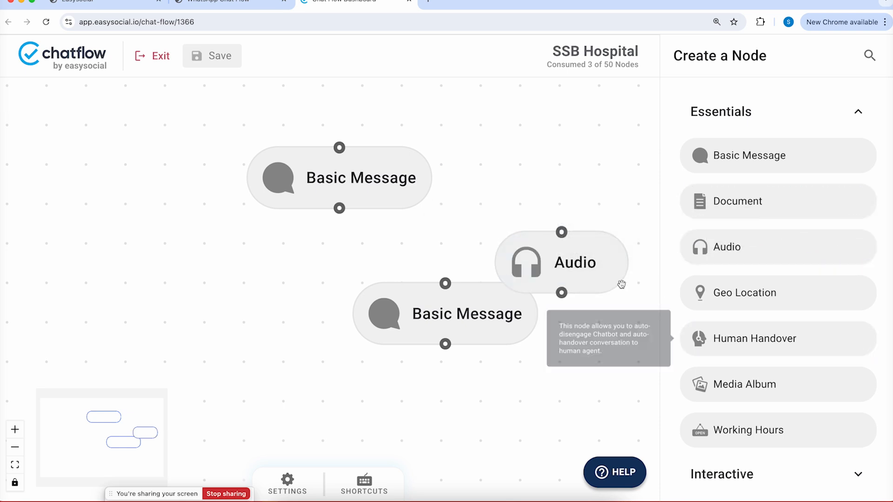
drag(814, 328, 554, 432)
drag(753, 338, 465, 325)
drag(722, 247, 579, 133)
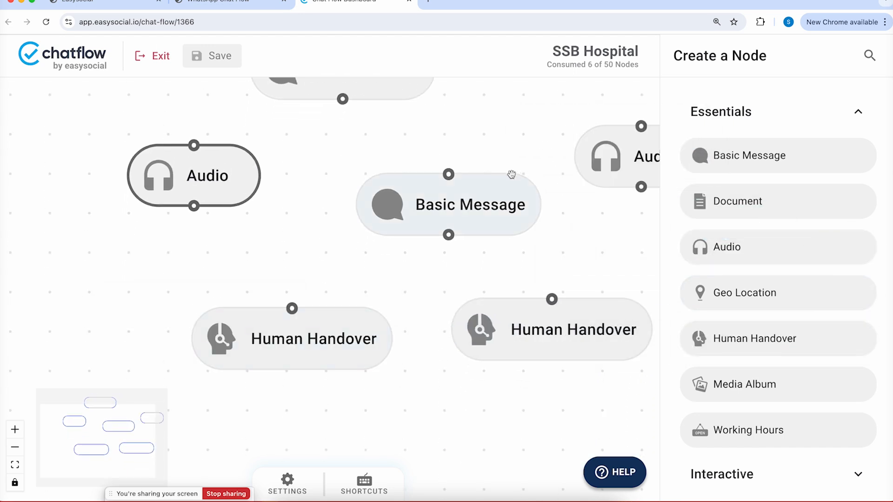
scroll(394, 234, up, 5)
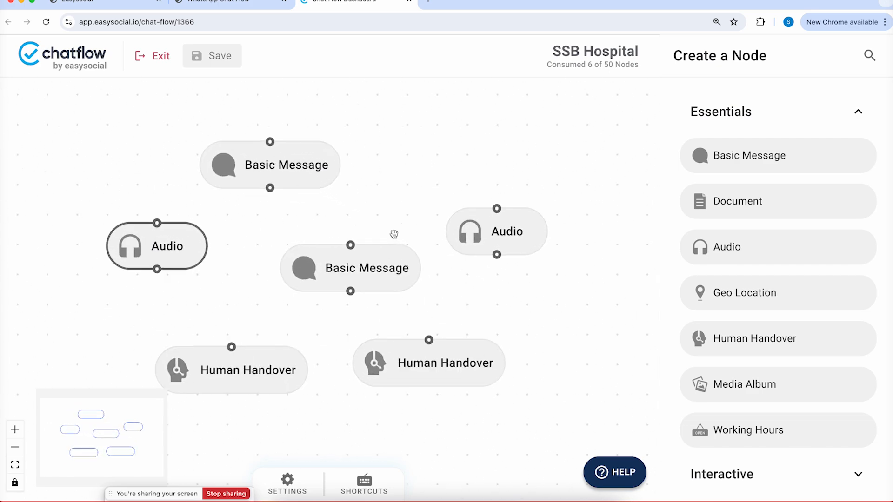
scroll(394, 234, down, 3)
scroll(394, 234, up, 4)
drag(392, 233, 435, 193)
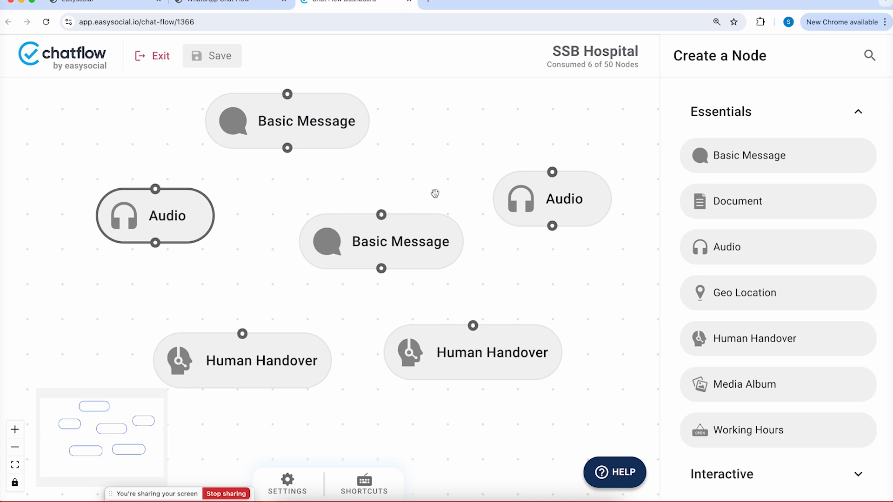
drag(429, 160, 273, 144)
drag(574, 265, 766, 245)
drag(181, 223, 252, 260)
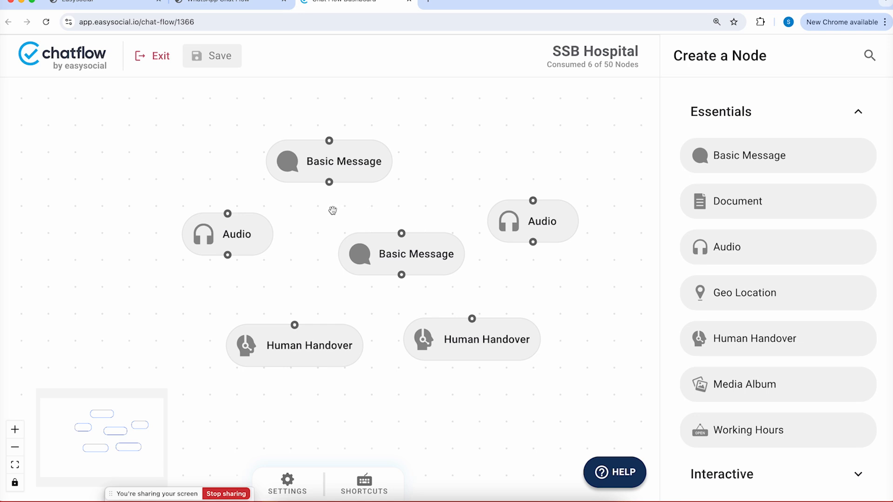
click(15, 447)
click(15, 429)
click(15, 429)
click(15, 447)
scroll(254, 300, up, 3)
scroll(259, 297, down, 4)
scroll(260, 296, up, 3)
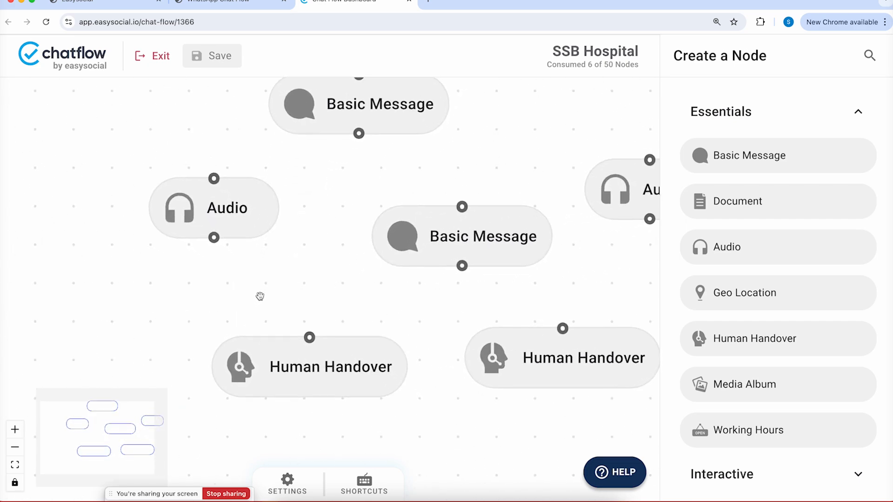
scroll(260, 296, down, 6)
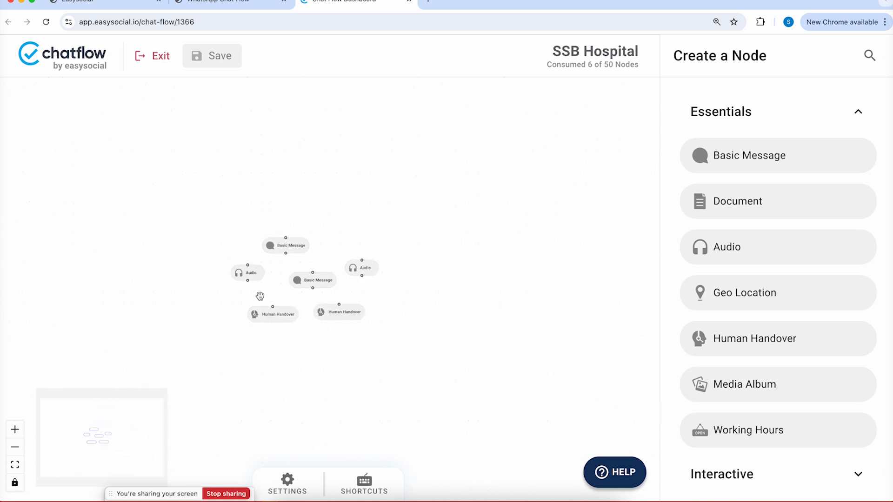
scroll(260, 296, up, 5)
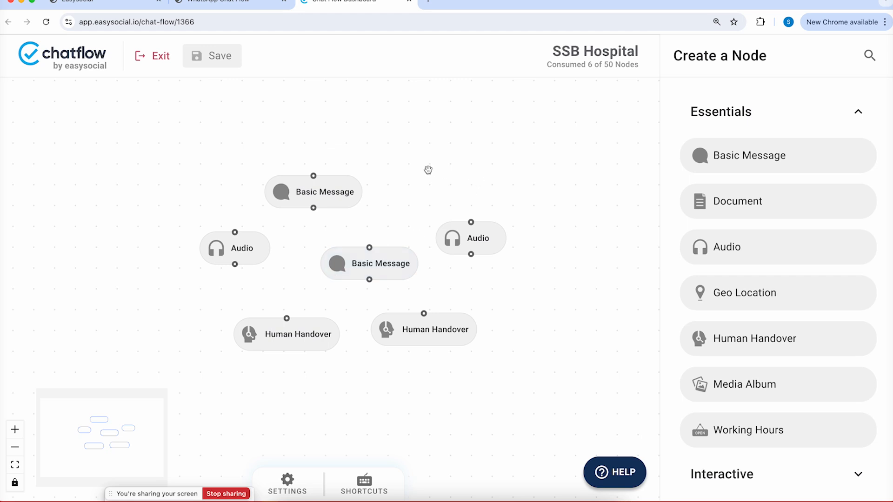
drag(427, 172, 466, 162)
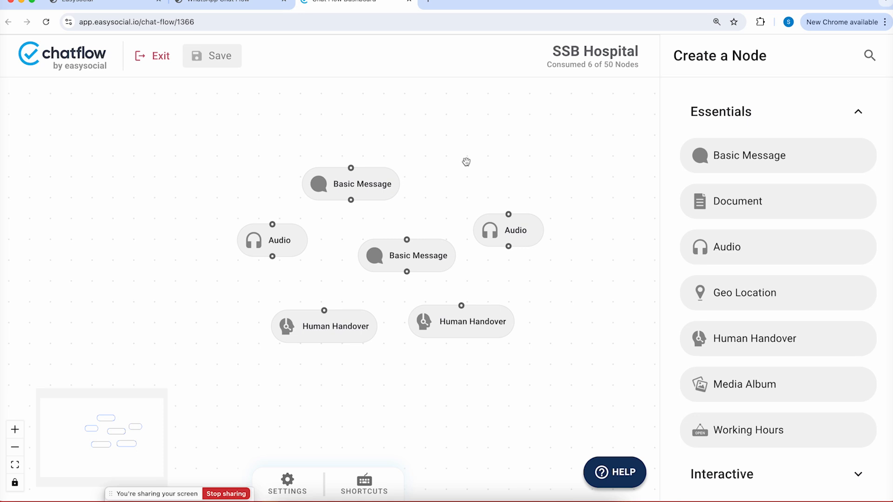
Open Flow Settings and view the Keyboard Shortcuts list, closing and reopening it
click(385, 264)
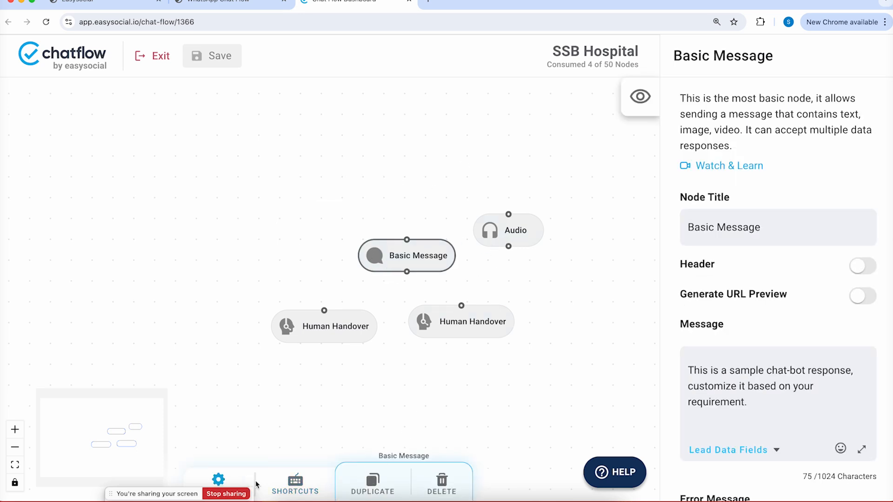
click(145, 479)
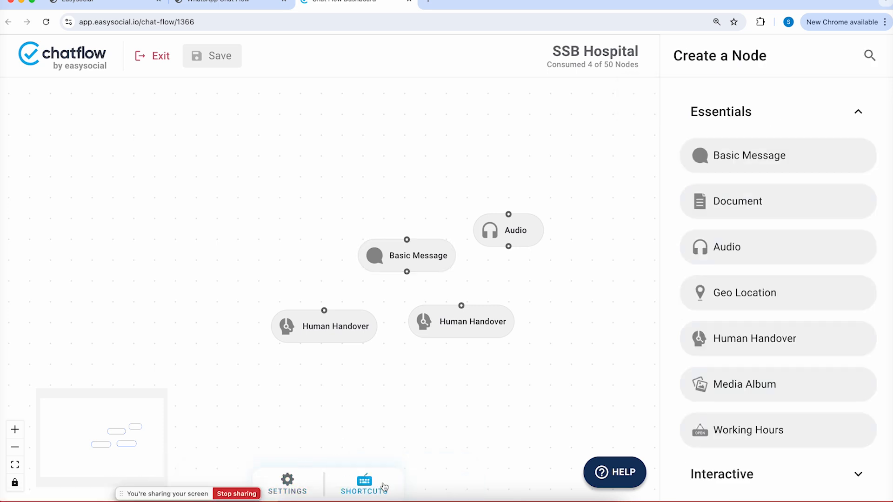
click(303, 487)
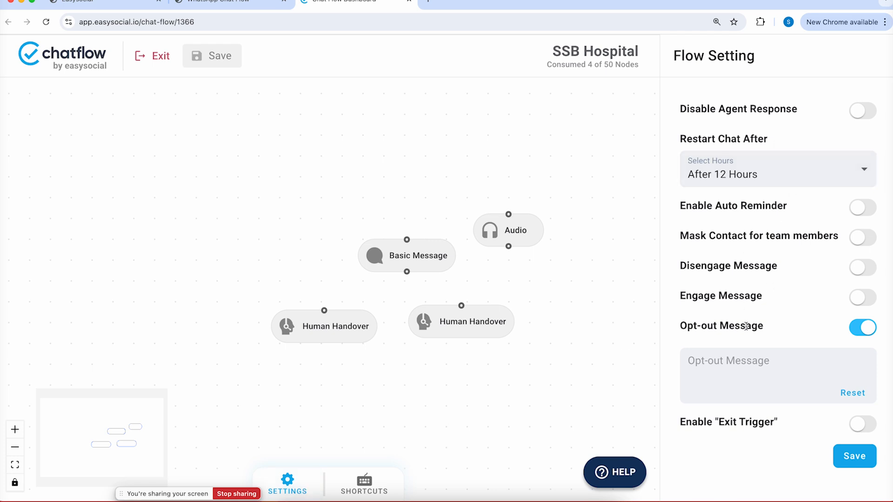
click(366, 484)
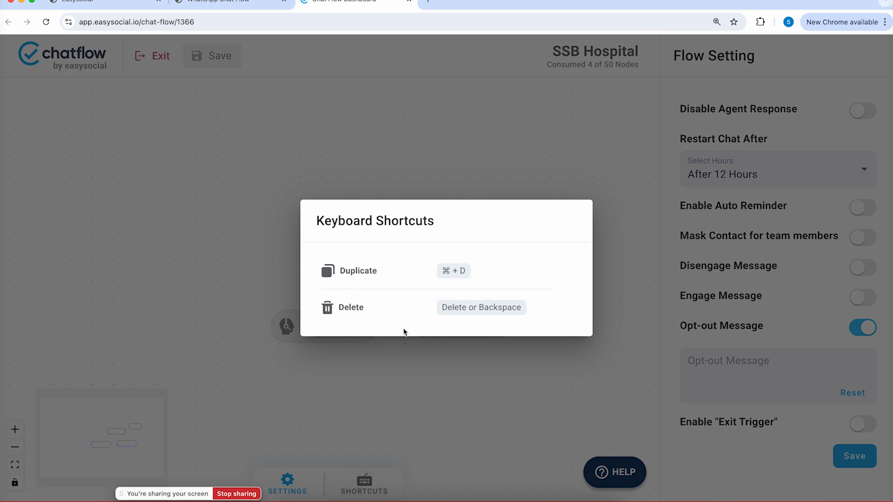
click(397, 376)
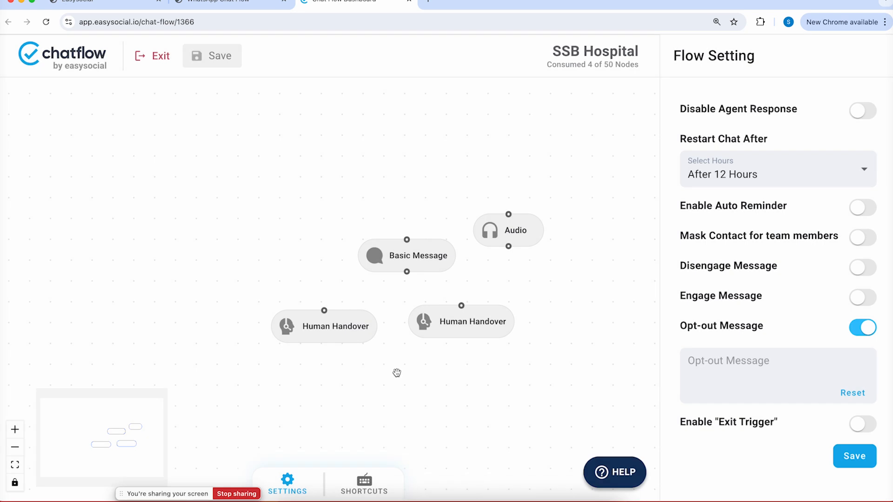
click(370, 482)
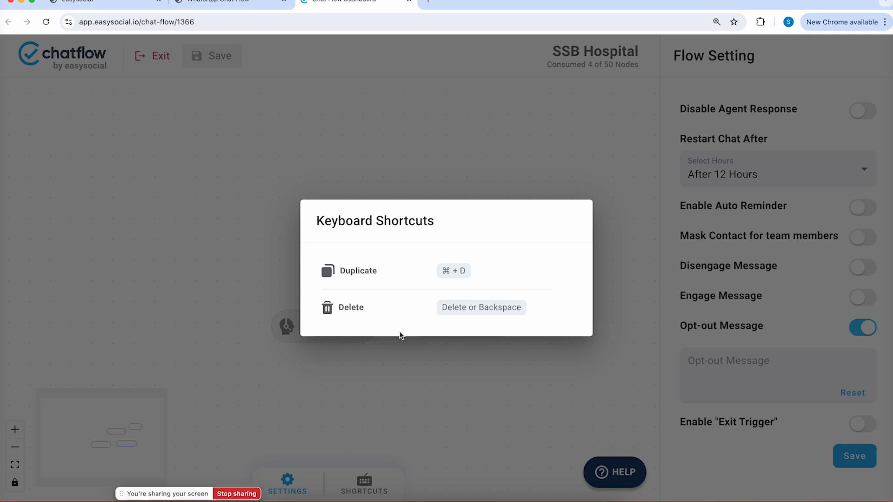
Delete the left Human Handover and the Basic Message node, then duplicate the other Human Handover
click(398, 392)
click(343, 329)
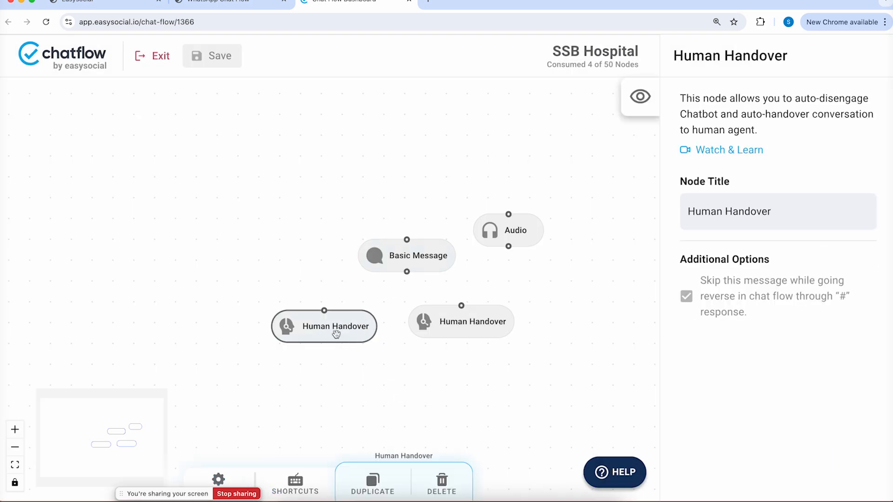
key(Delete)
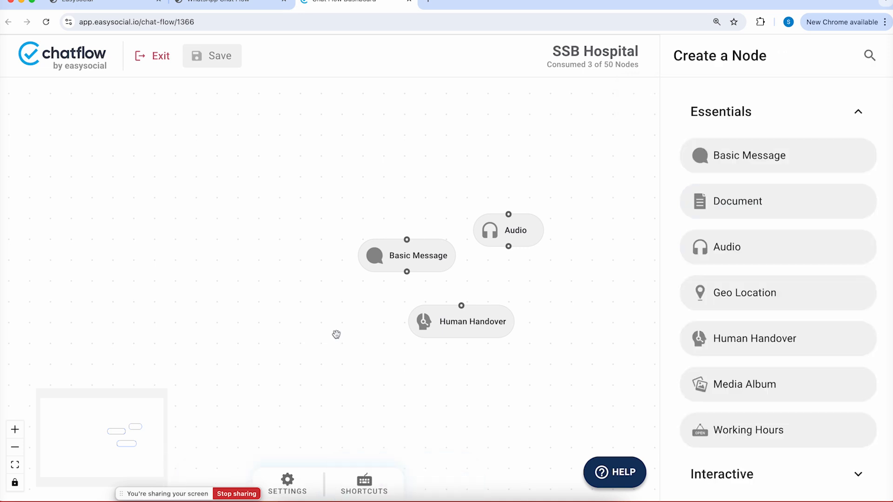
click(403, 263)
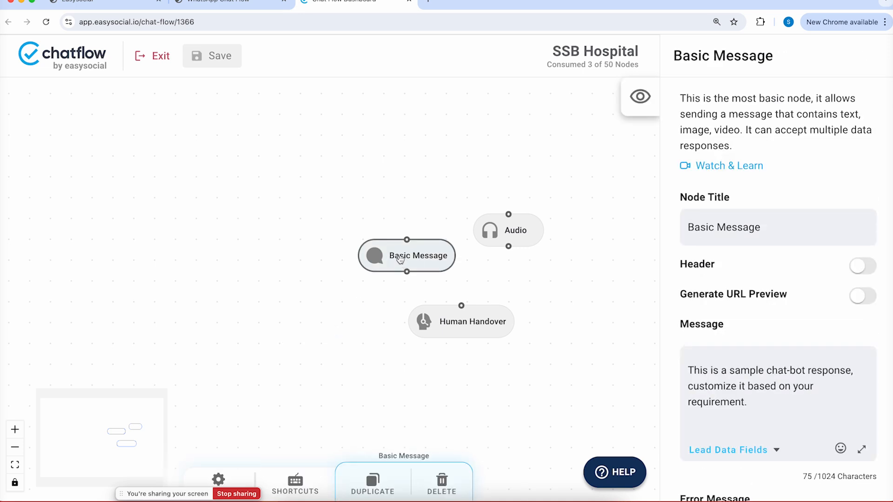
click(445, 493)
click(450, 329)
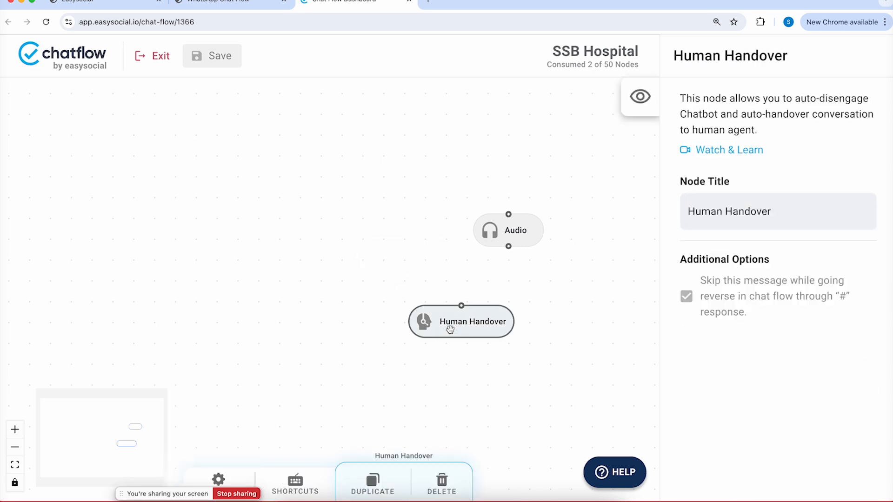
click(371, 487)
drag(523, 358, 601, 368)
Move the Audio node, duplicate it, then delete the copy
click(511, 229)
drag(511, 228, 356, 211)
right_click(356, 211)
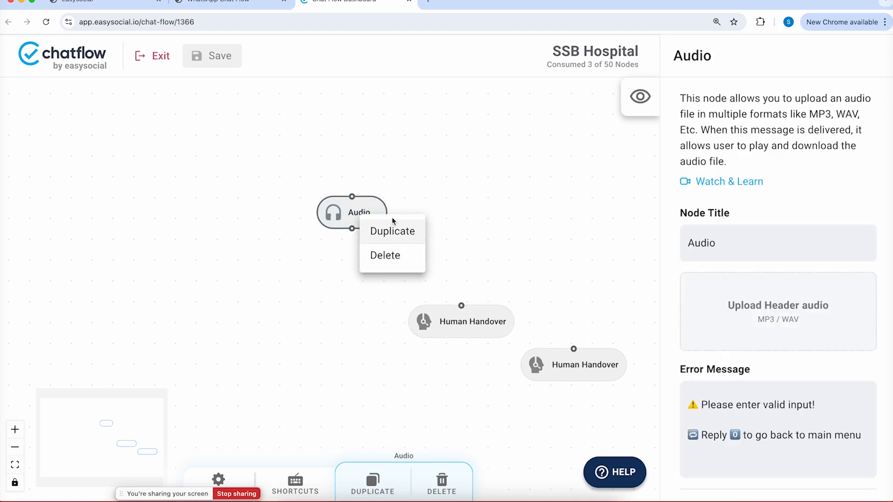
click(394, 233)
drag(375, 239, 468, 220)
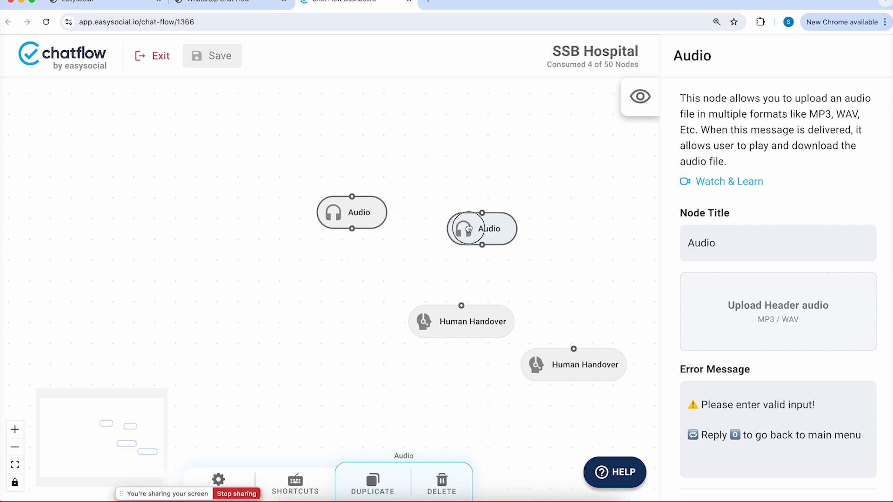
click(486, 227)
right_click(487, 227)
click(509, 268)
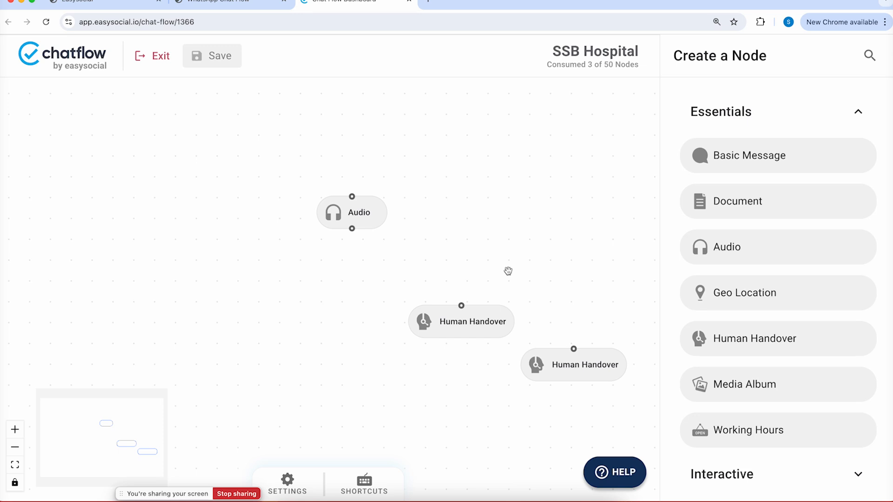
Delete the remaining Audio and both Human Handover nodes, leaving the canvas empty
click(367, 212)
key(BackSpace)
click(476, 328)
key(BackSpace)
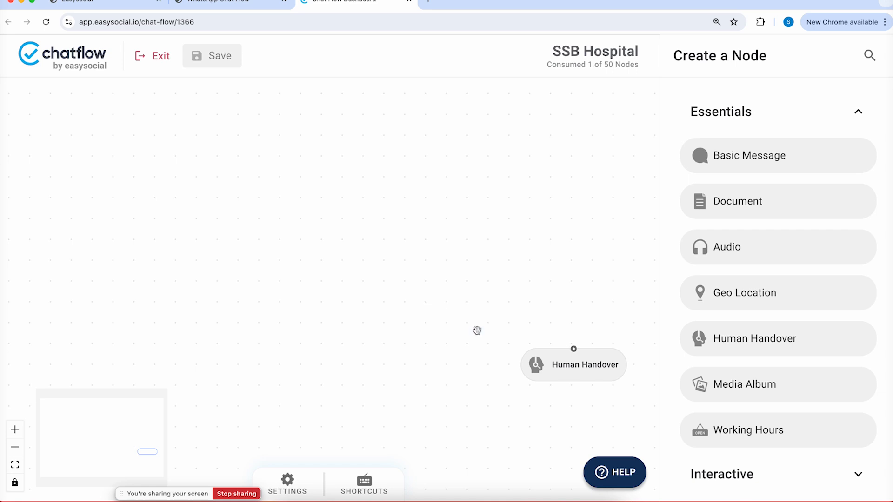
click(589, 357)
key(BackSpace)
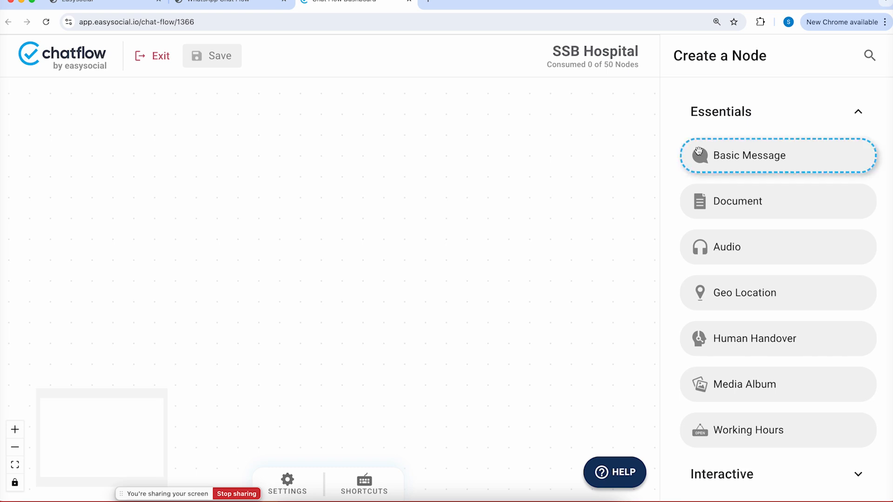
Place one Basic Message node on the empty canvas (1 of 50) and view its settings panel
drag(744, 161, 400, 184)
drag(451, 199, 374, 190)
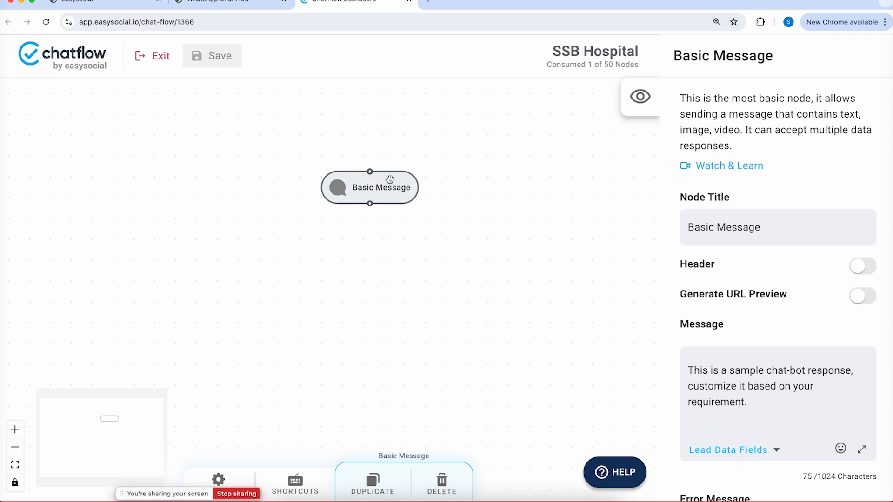
drag(679, 98, 735, 142)
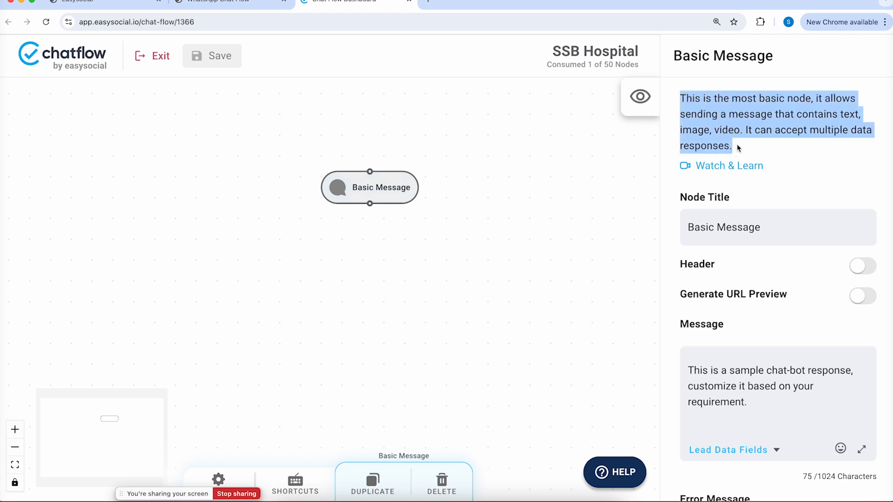
click(739, 147)
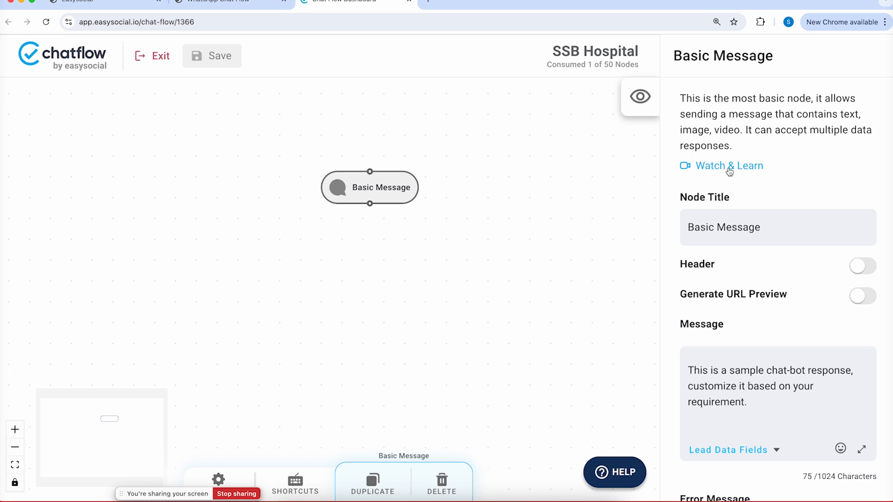
Retitle the Basic Message node to 'Welcome', keeping the default sample message
triple_click(700, 231)
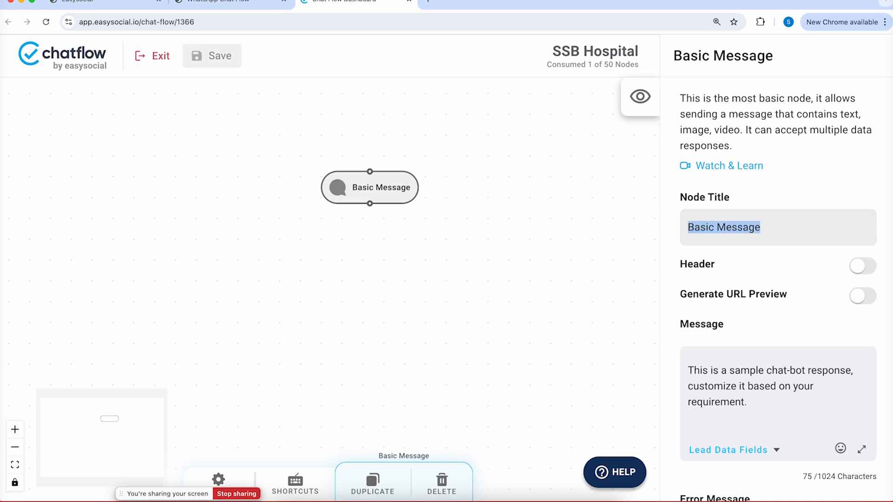
key(BackSpace)
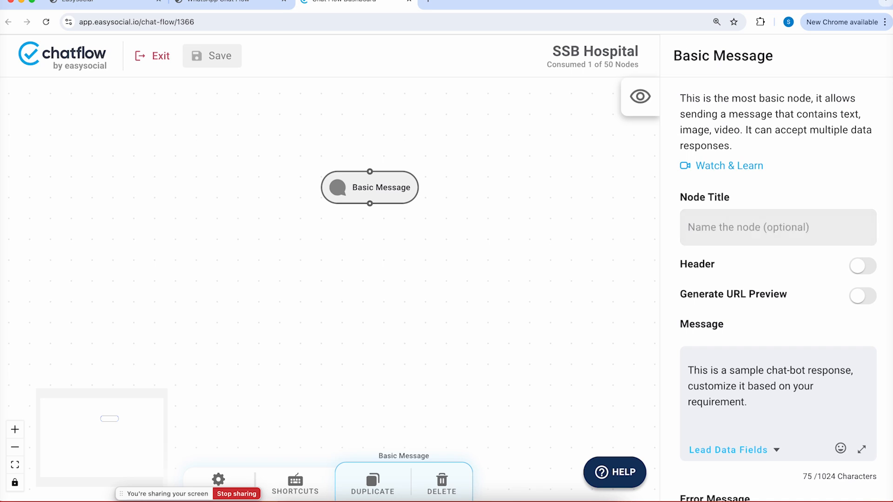
text(Welcome)
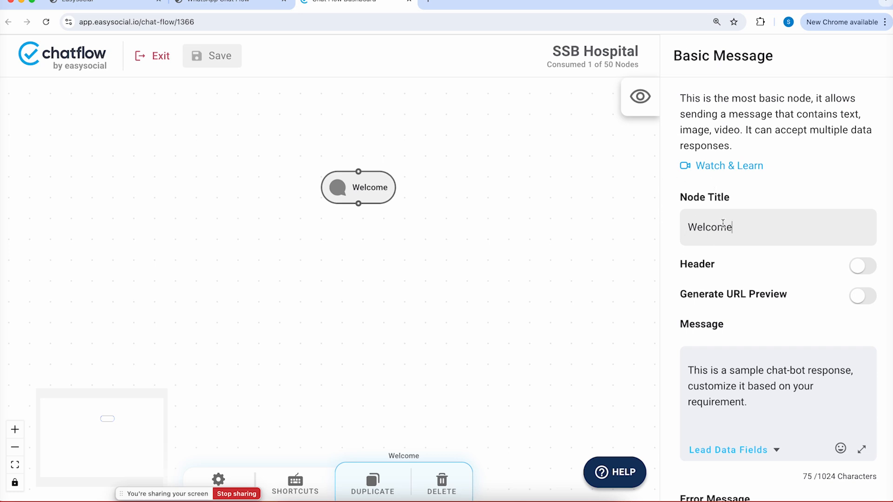
drag(772, 404, 572, 331)
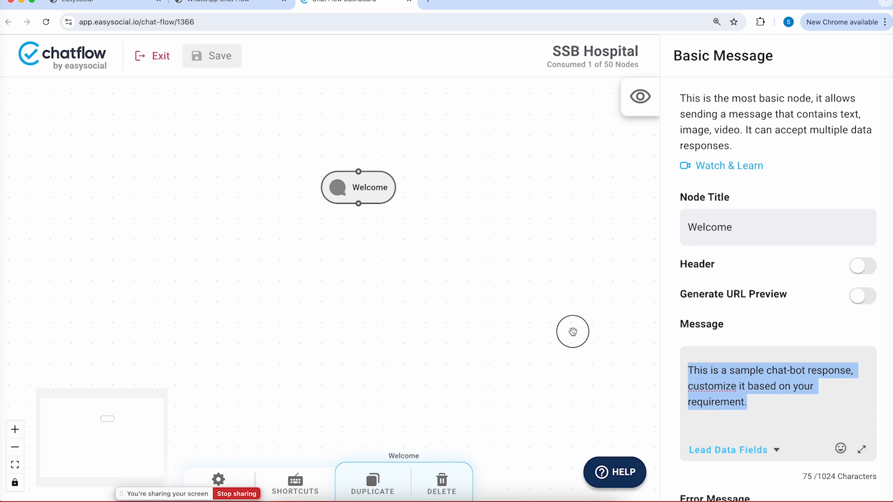
scroll(808, 286, down, 1)
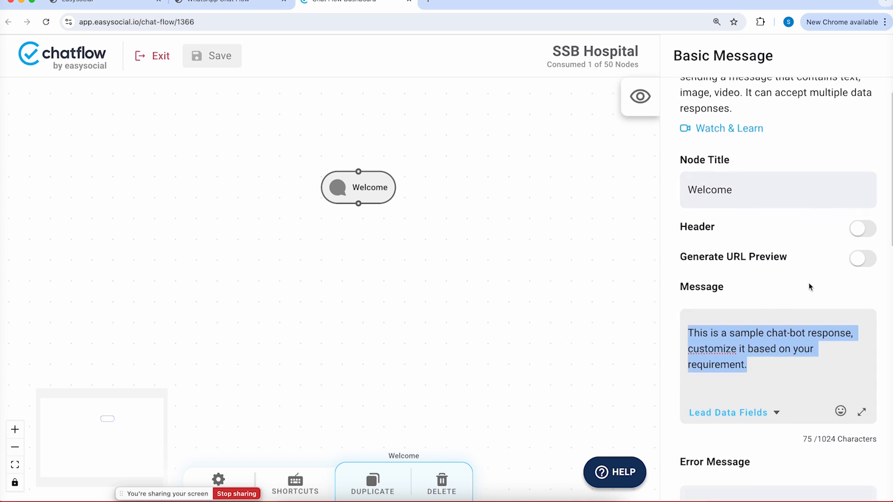
click(721, 235)
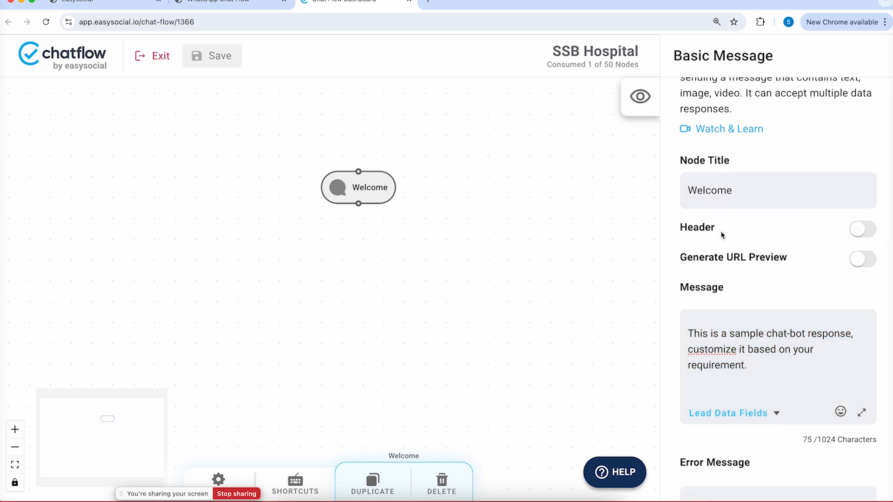
Turn the Image header and URL preview on, then switch both back off
click(858, 231)
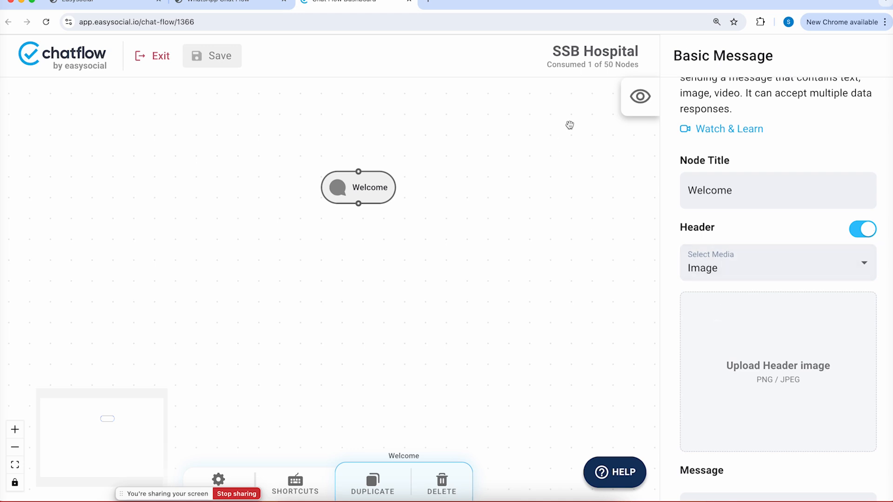
click(747, 265)
click(868, 231)
click(867, 231)
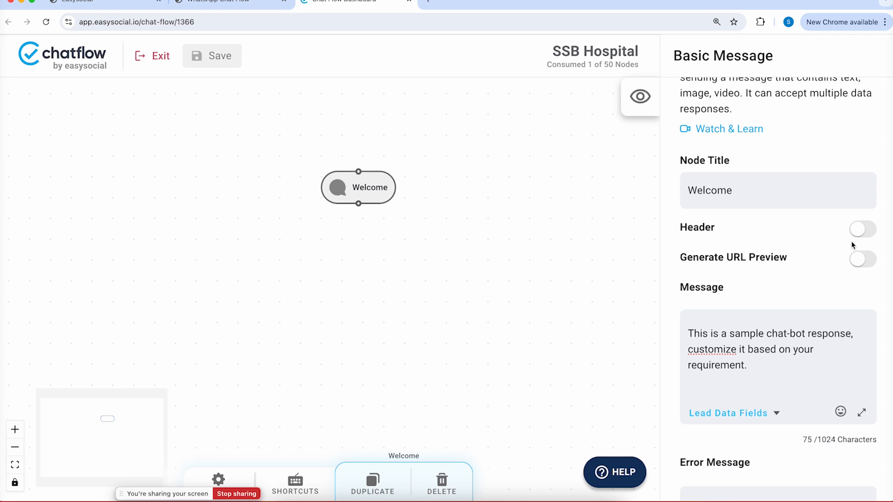
click(861, 262)
click(861, 263)
scroll(826, 282, down, 2)
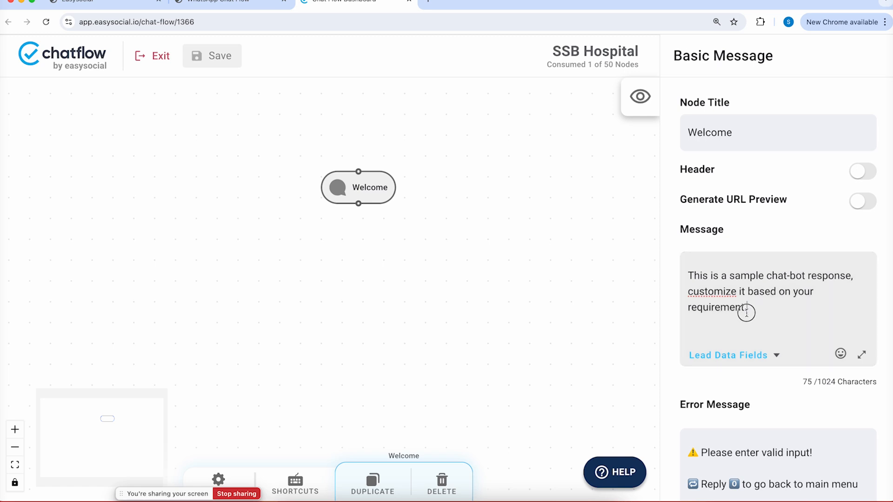
Clear the sample text and type 'Welcome to SSB Hospital! The best hospital in Delhi NCR.' as the message
drag(748, 311, 620, 259)
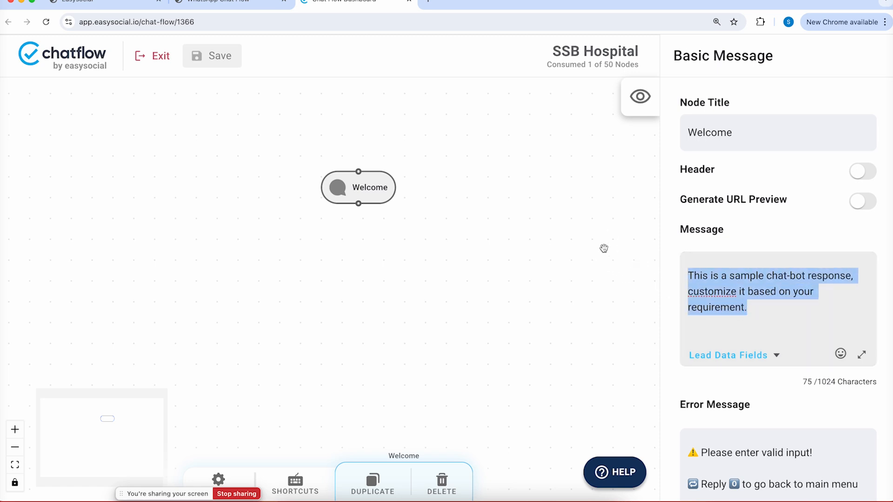
key(BackSpace)
text(Welcome to SSB )
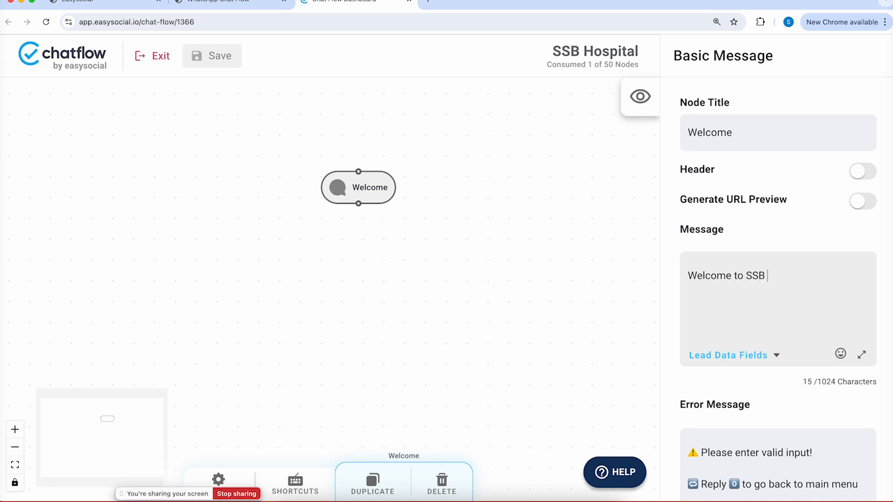
text(Hospital! The best h)
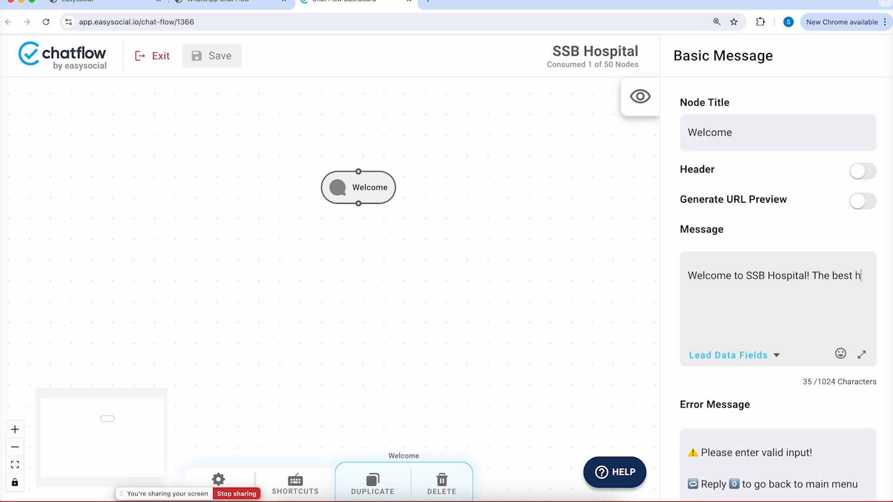
text(ospital in Delhi )
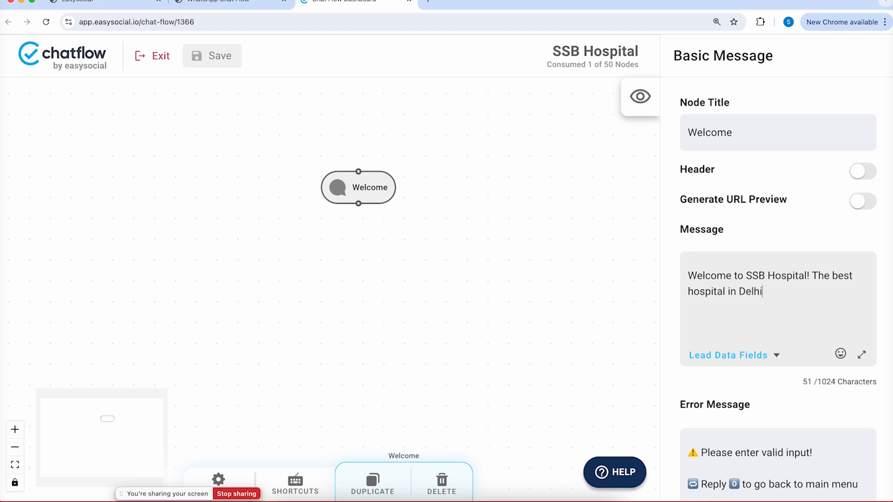
text(NCR.)
Open the chat preview beside the flow so the SSB Hospital welcome bubble shows
click(644, 99)
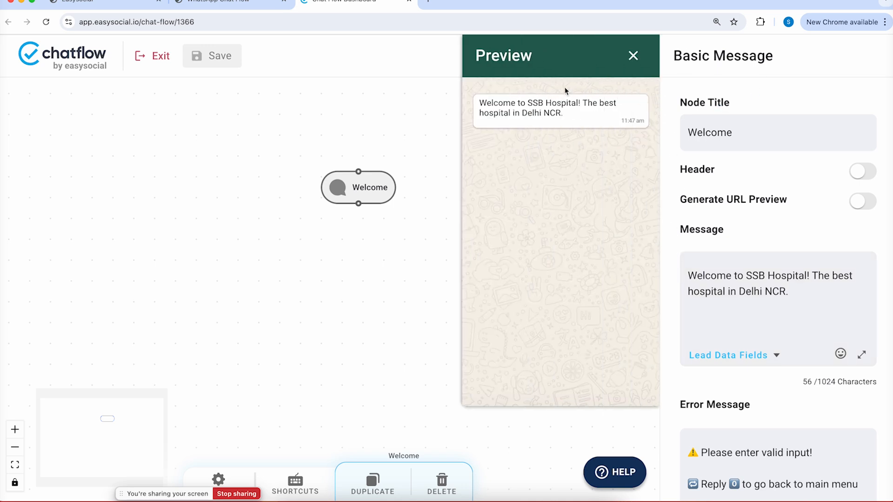
click(631, 58)
click(639, 96)
scroll(780, 242, down, 3)
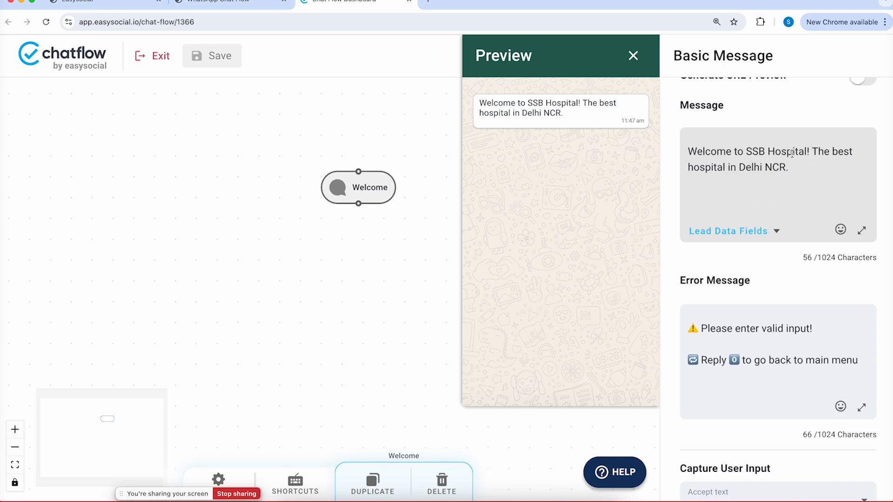
click(797, 168)
Append the ambulance emoji, found by searching 'amb', to the end of the welcome message
click(841, 230)
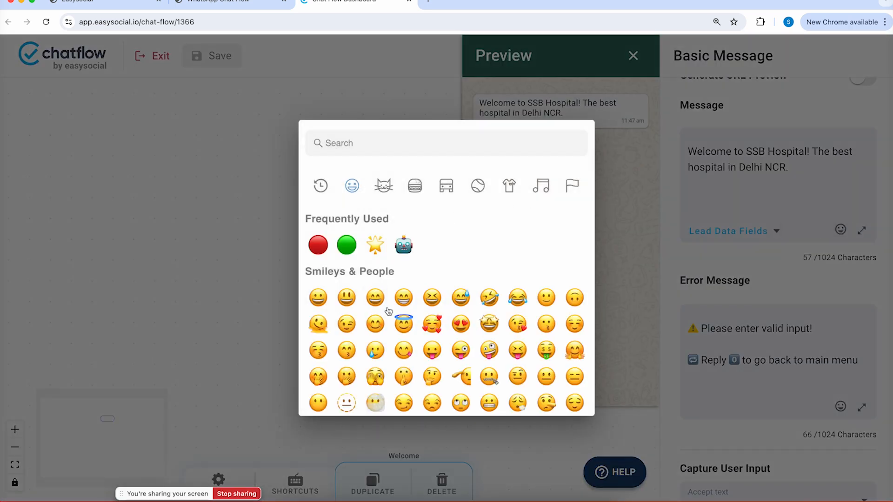
scroll(388, 311, down, 2)
scroll(392, 305, up, 1)
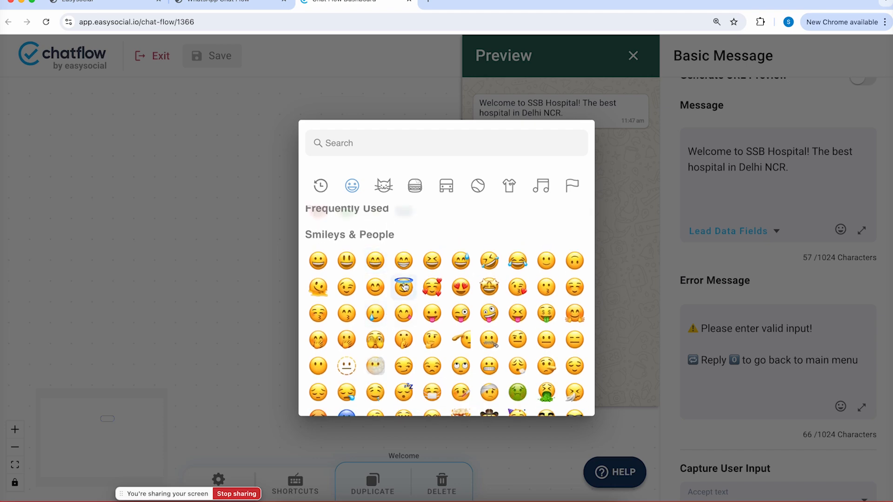
scroll(405, 289, down, 2)
scroll(404, 286, up, 3)
scroll(404, 286, down, 15)
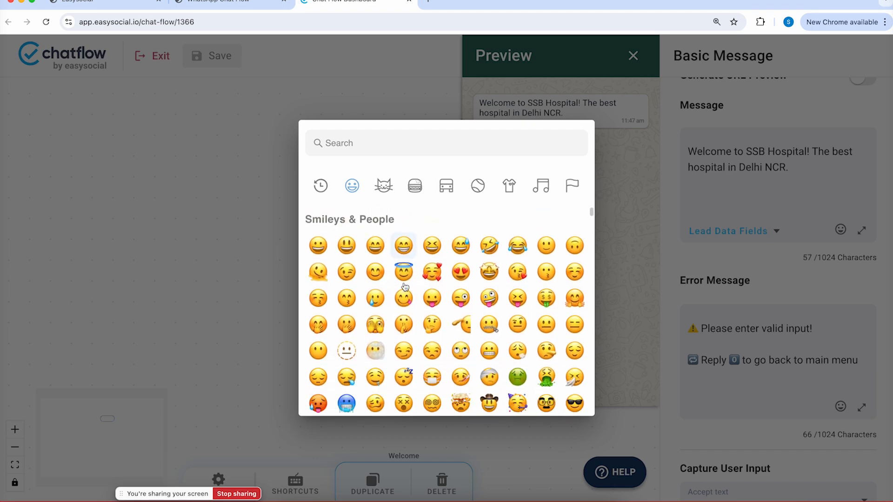
scroll(405, 286, down, 1)
click(354, 143)
text(amb)
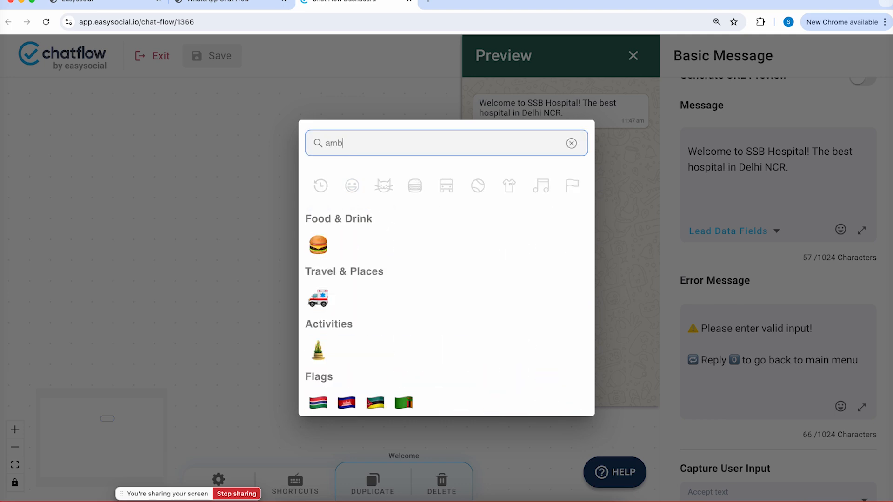
click(318, 299)
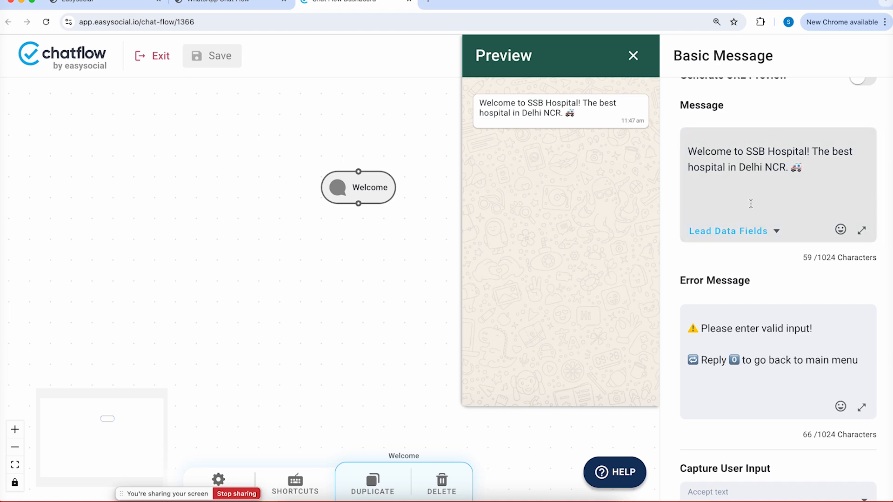
click(861, 231)
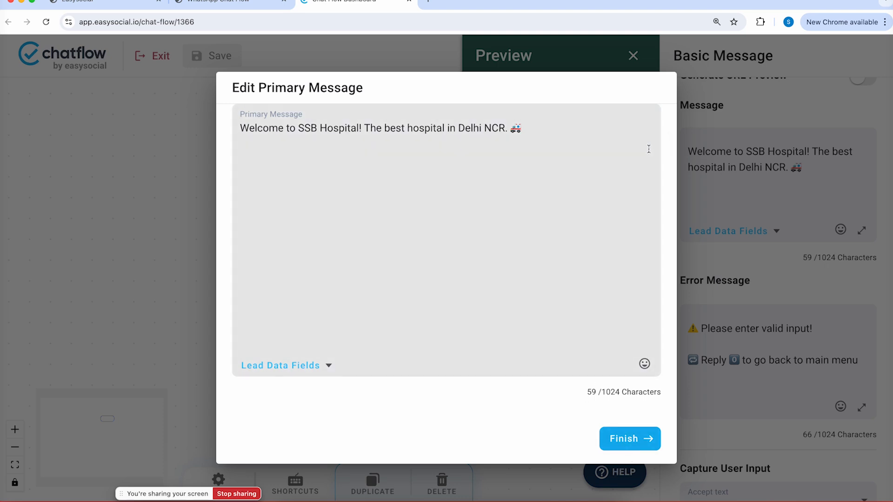
click(277, 365)
click(366, 316)
click(650, 441)
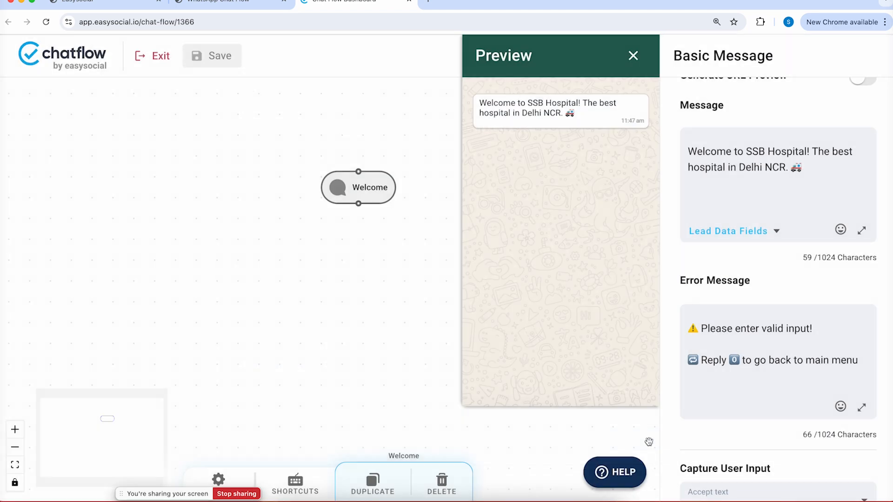
Keep Accept Text as the Welcome node's user input type
scroll(767, 275, down, 3)
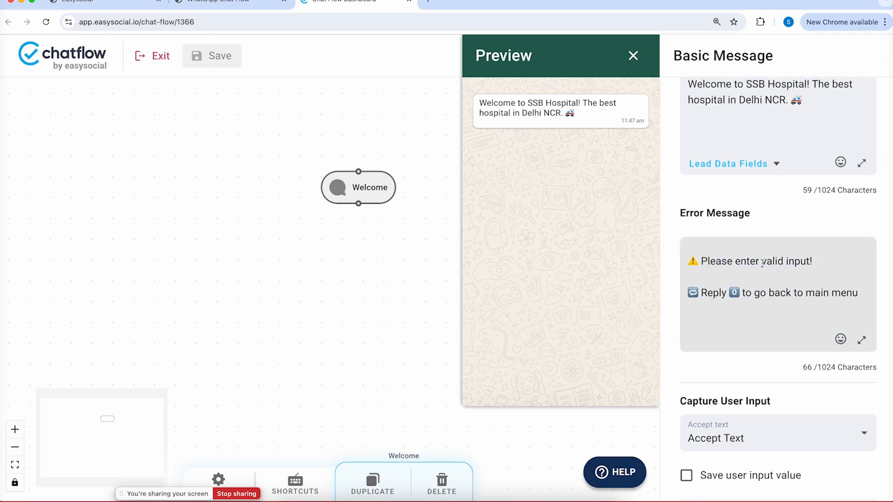
scroll(733, 261, down, 1)
click(732, 260)
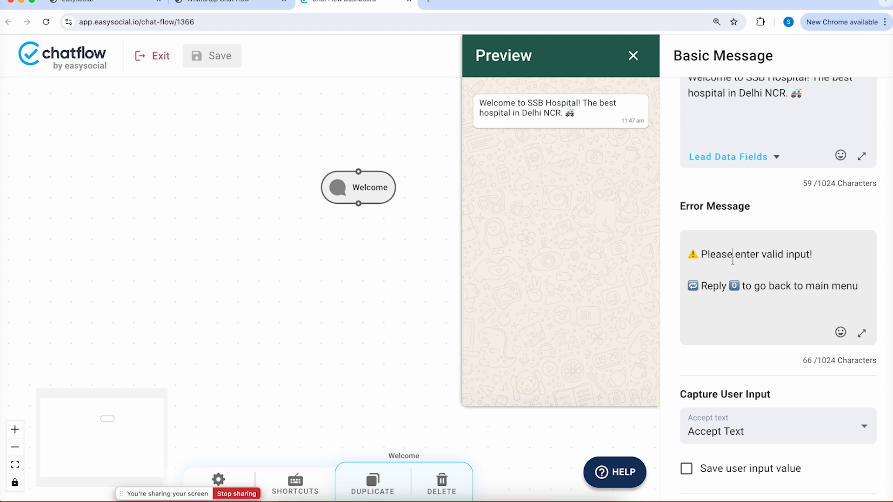
scroll(732, 262, down, 2)
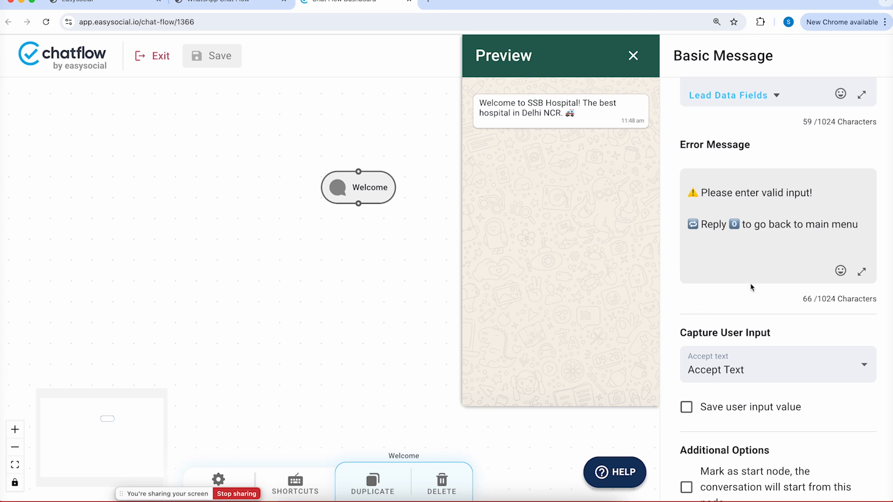
scroll(749, 283, down, 1)
scroll(749, 283, down, 1)
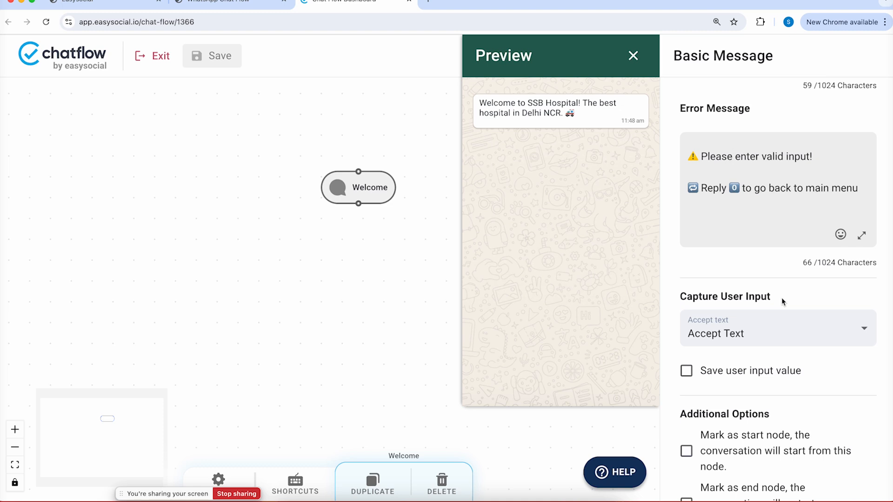
click(732, 337)
click(731, 341)
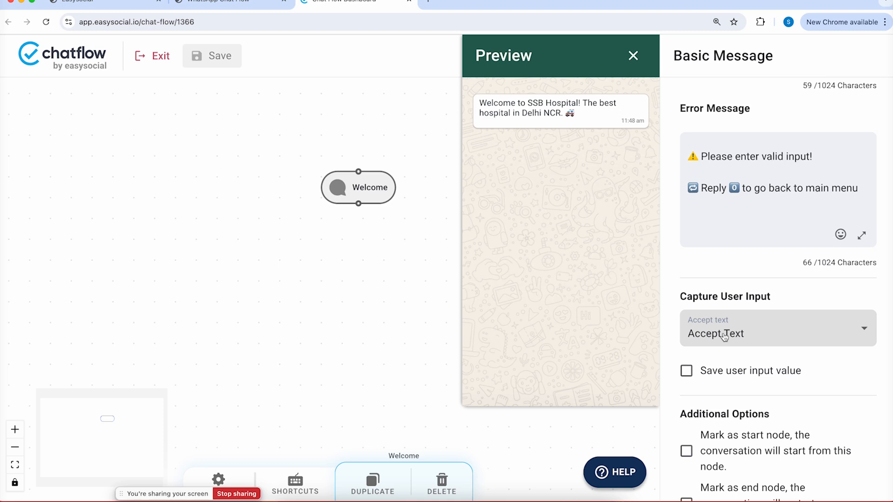
Uncheck 'Save user input value' for the Welcome node
click(686, 372)
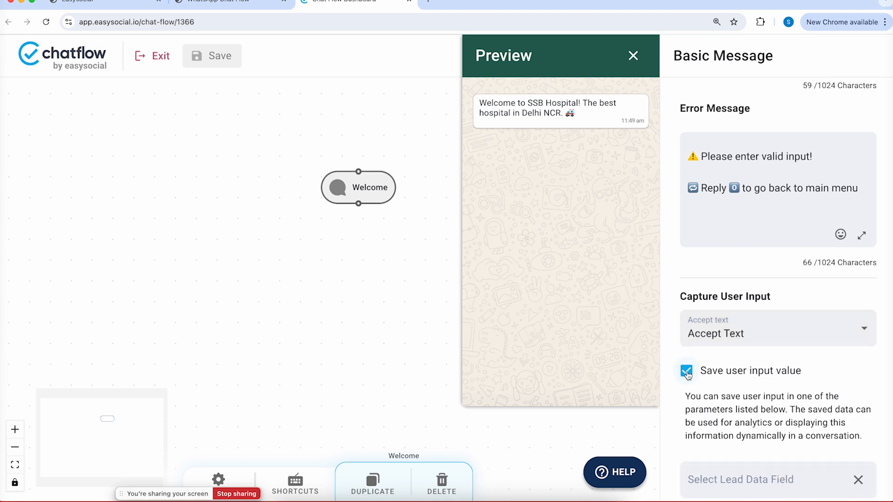
click(687, 373)
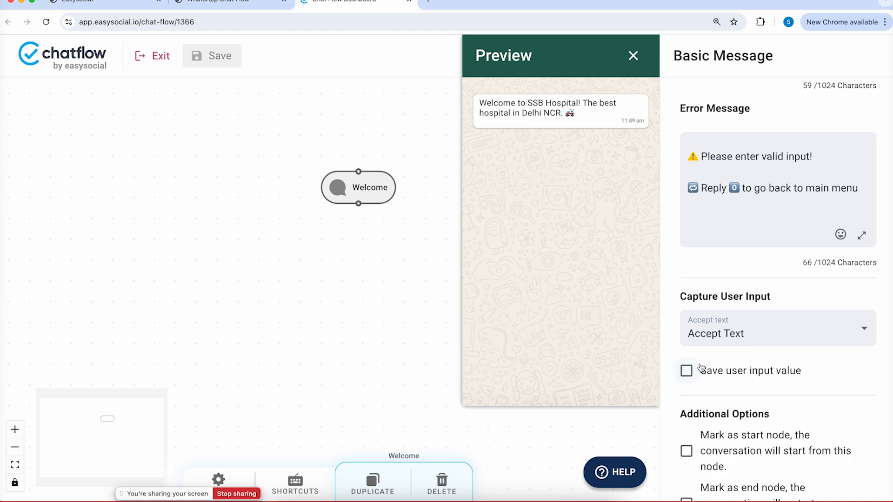
scroll(726, 352, down, 2)
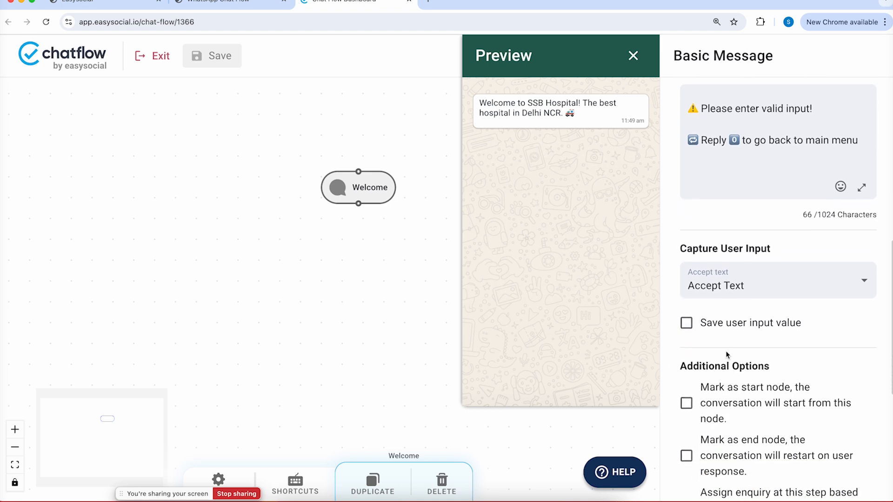
scroll(726, 351, down, 4)
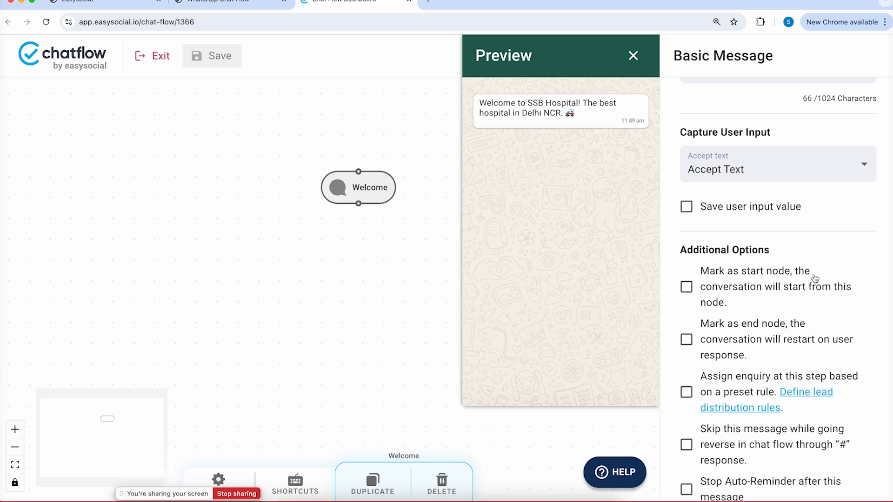
click(689, 288)
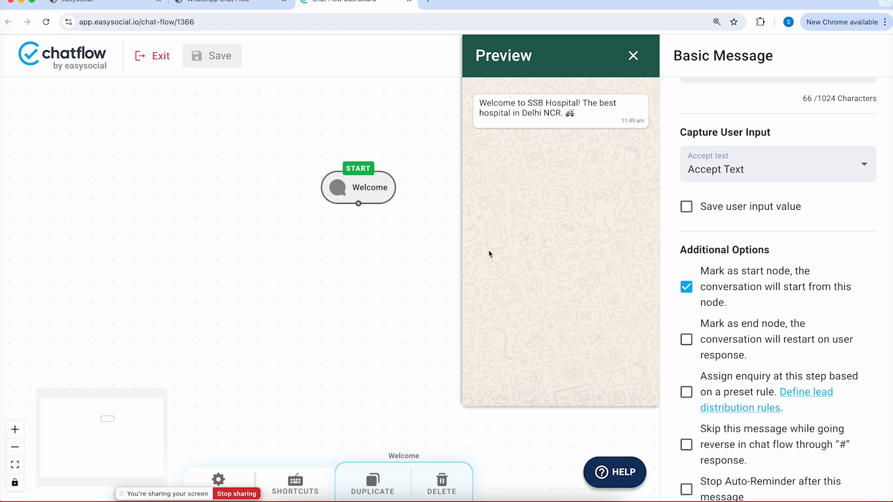
scroll(366, 188, up, 5)
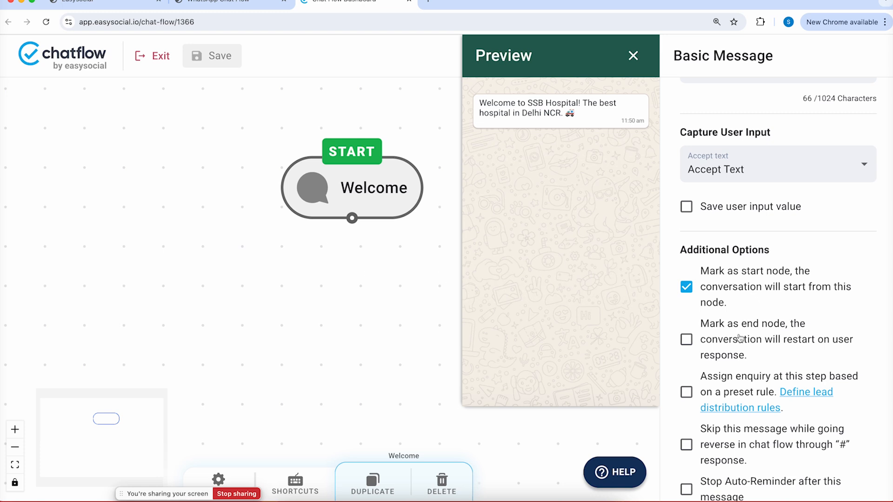
click(693, 286)
click(685, 341)
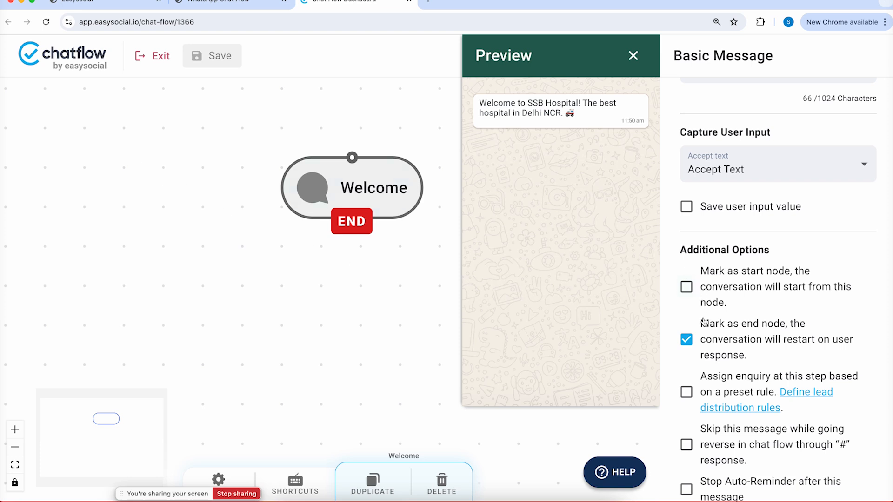
click(687, 341)
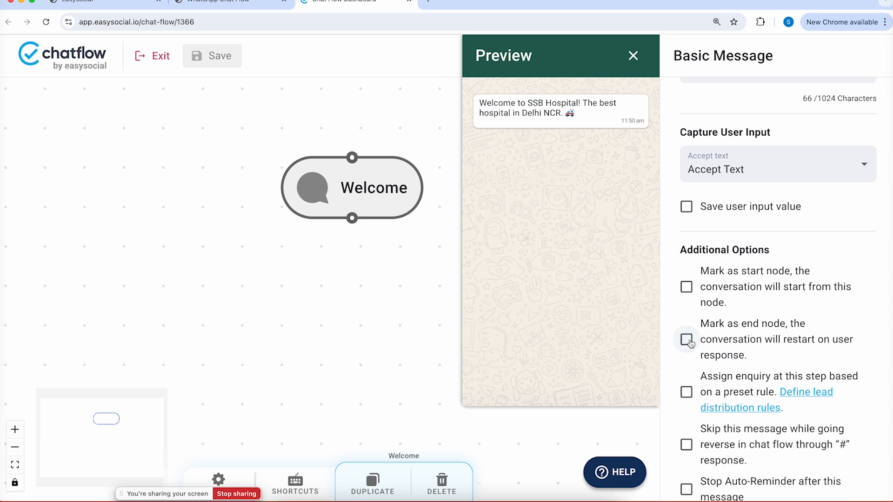
scroll(690, 342, down, 3)
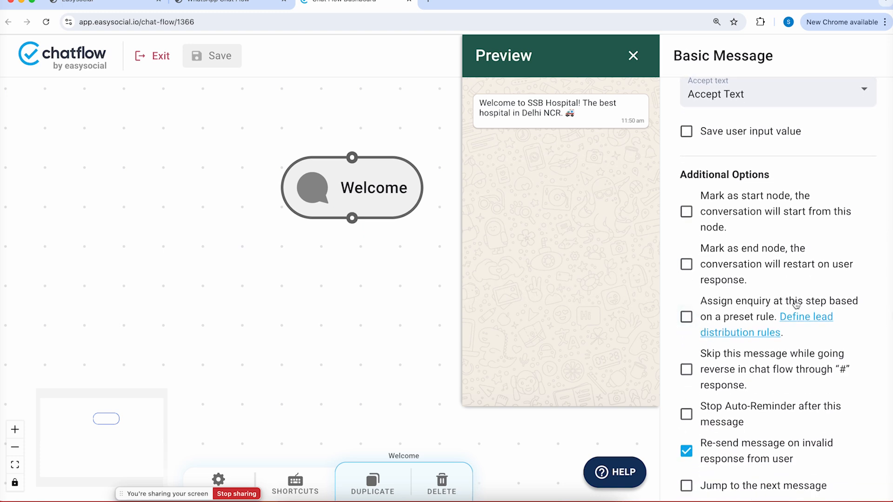
click(685, 319)
click(686, 319)
scroll(687, 371, down, 1)
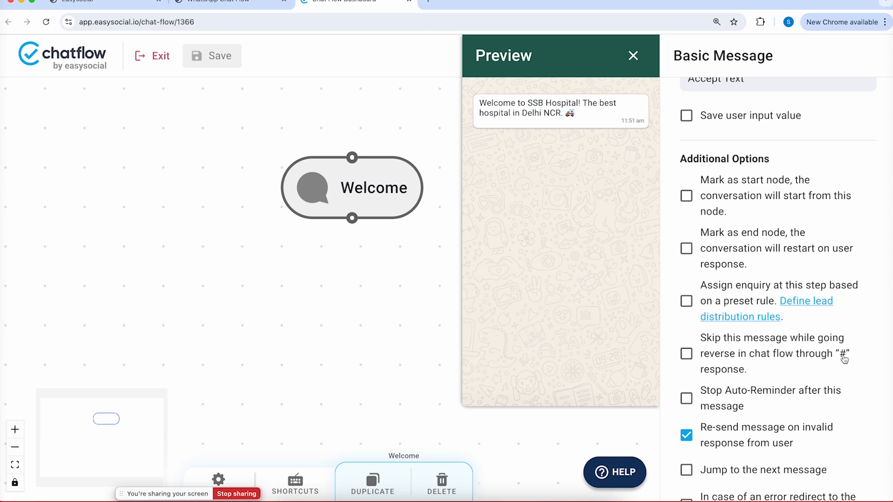
click(687, 354)
click(686, 355)
scroll(692, 397, down, 1)
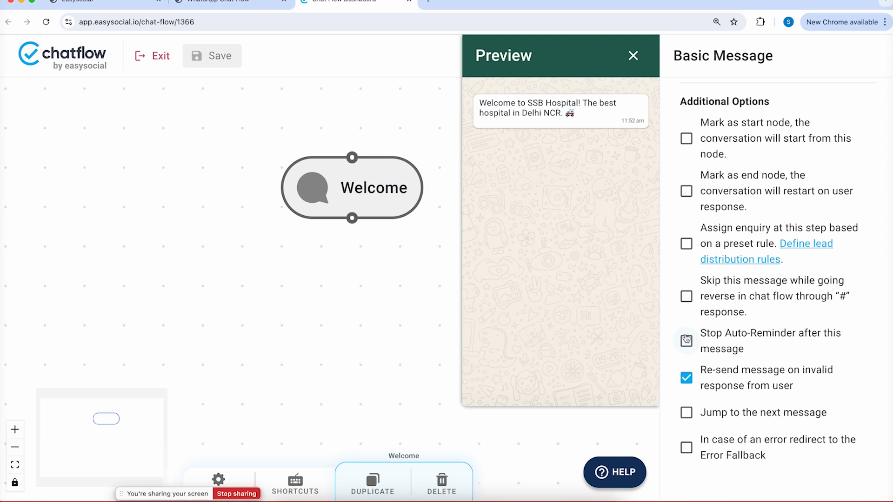
Turn on Enable Auto Reminder in Flow Setting with the 30-minute delay, then reopen the Welcome node
click(219, 480)
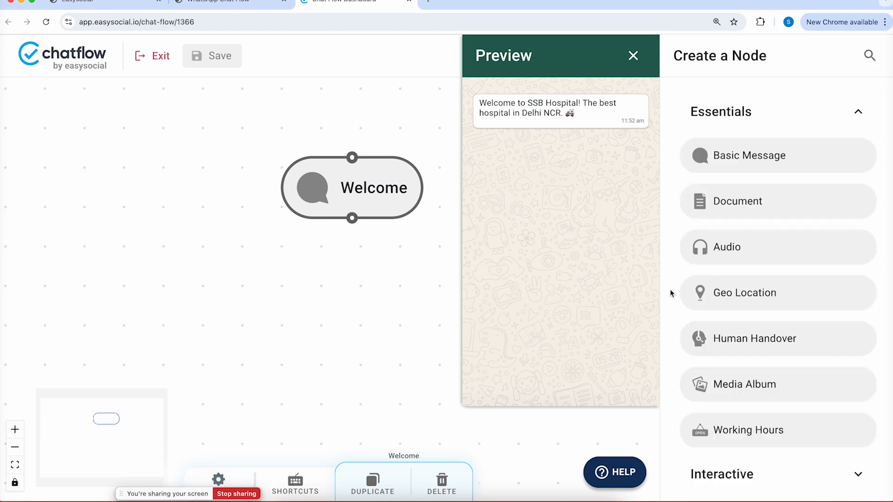
click(225, 480)
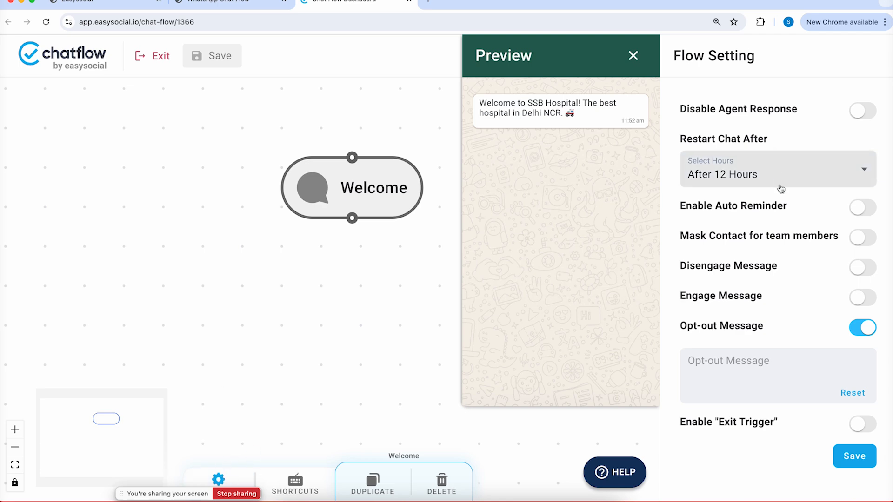
scroll(788, 247, down, 1)
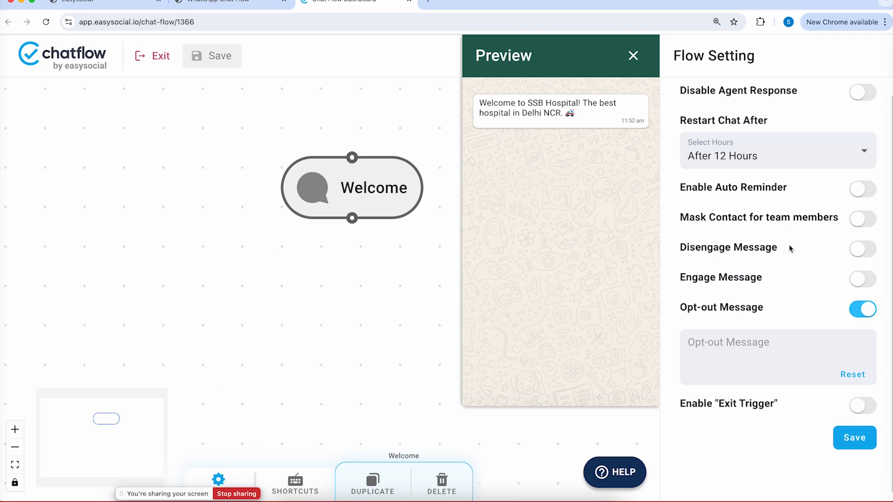
click(858, 187)
click(818, 279)
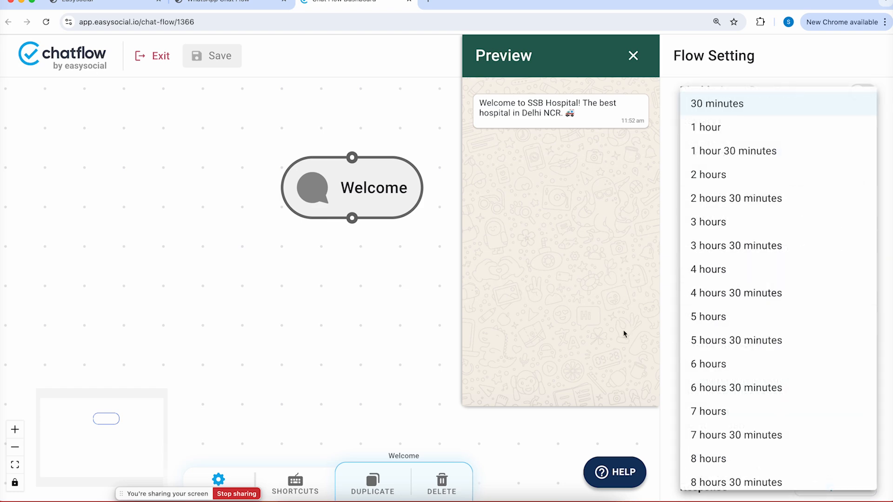
click(584, 321)
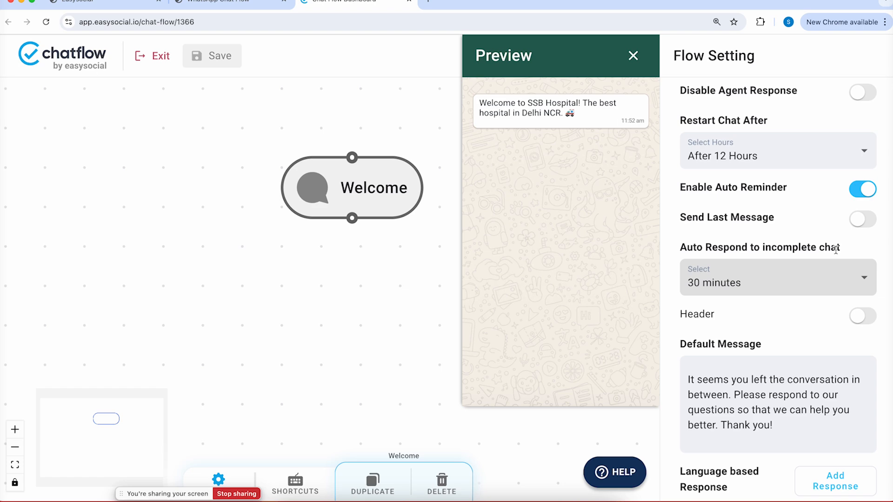
click(362, 386)
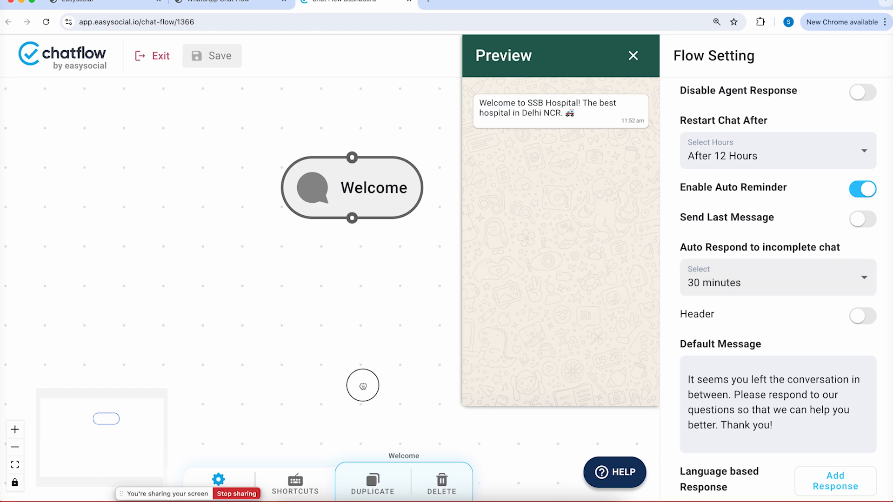
click(355, 205)
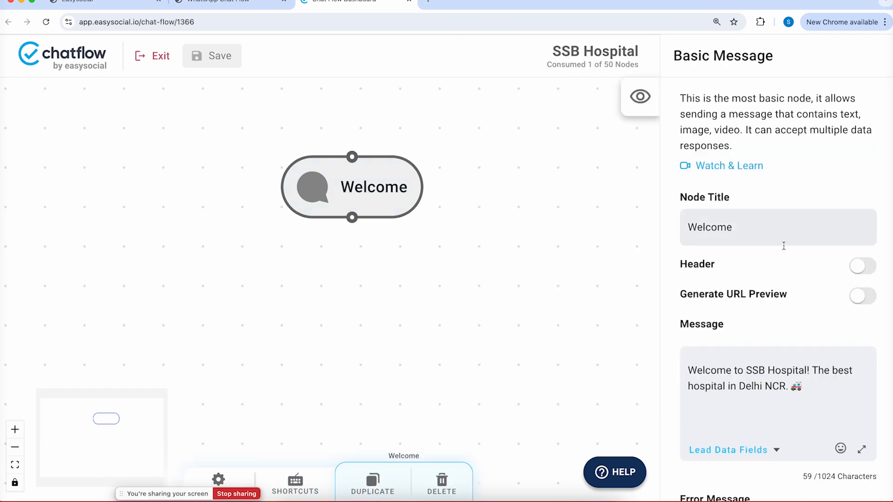
scroll(801, 252, down, 10)
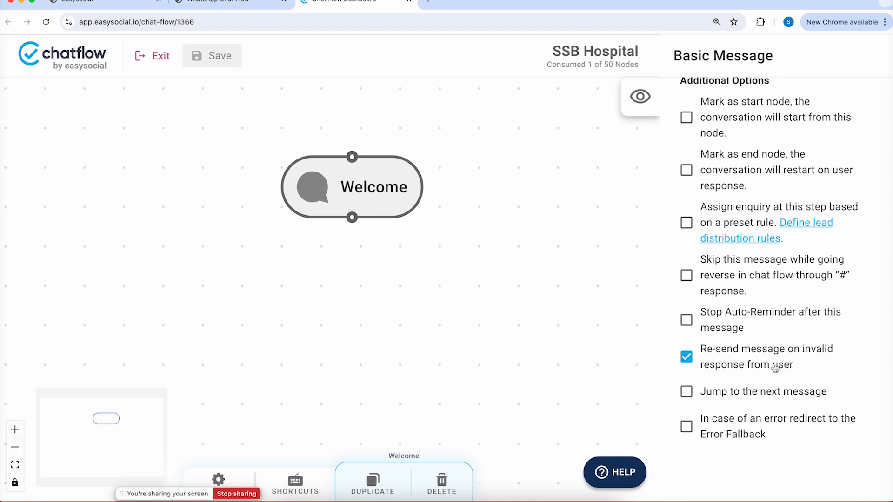
scroll(808, 286, up, 10)
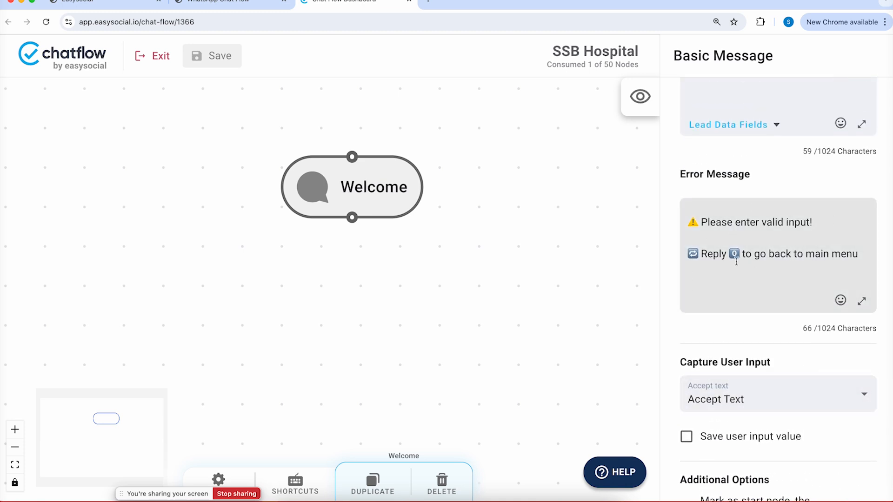
scroll(736, 261, down, 2)
scroll(737, 261, down, 10)
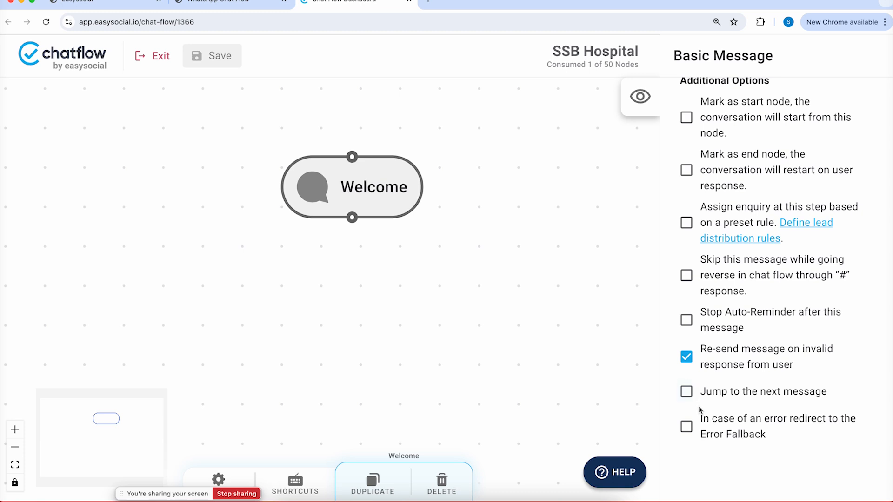
Shift the Welcome node up-left, check 'Mark as start node', and save the flow
click(368, 193)
click(368, 193)
click(626, 102)
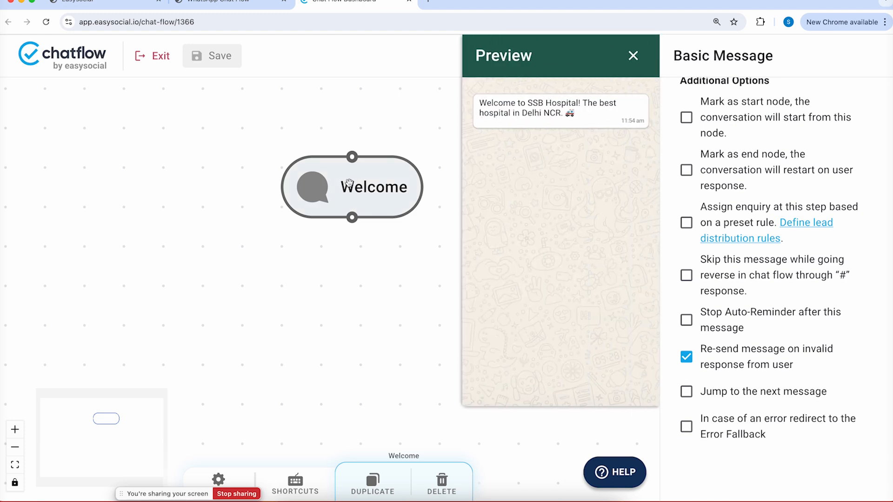
drag(349, 185, 305, 167)
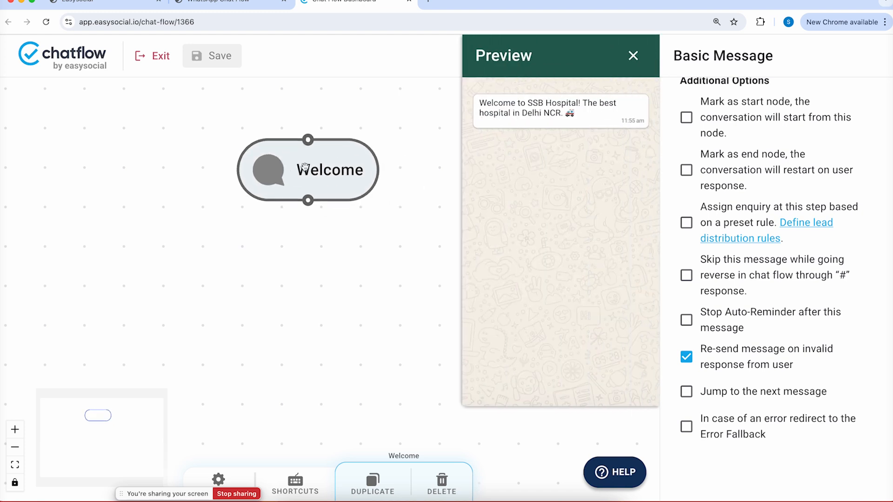
scroll(763, 232, up, 1)
click(750, 154)
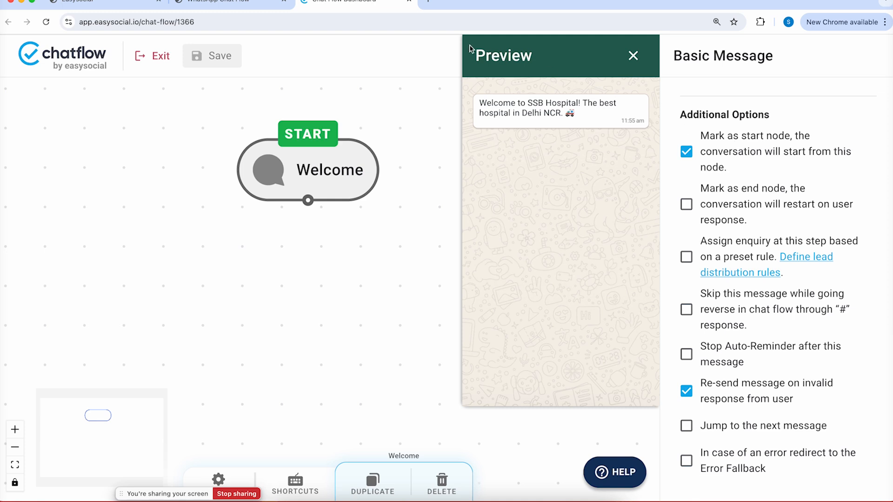
click(217, 55)
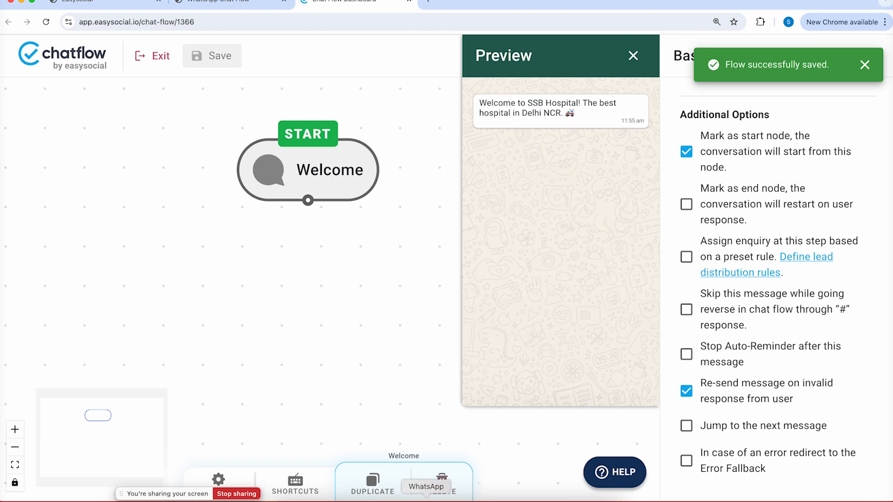
In the Team RRC WhatsApp chat, send the test replies '0' and 'jdfs' to the bot
click(426, 500)
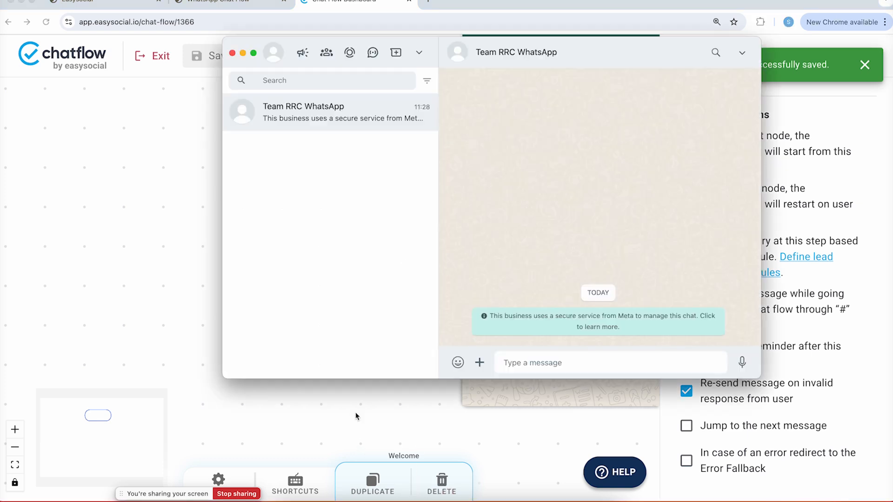
click(538, 365)
text(0)
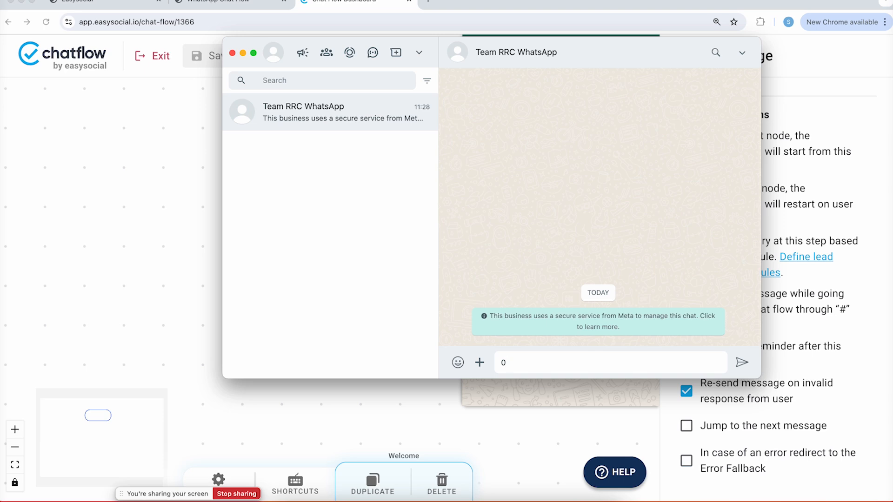
key(Return)
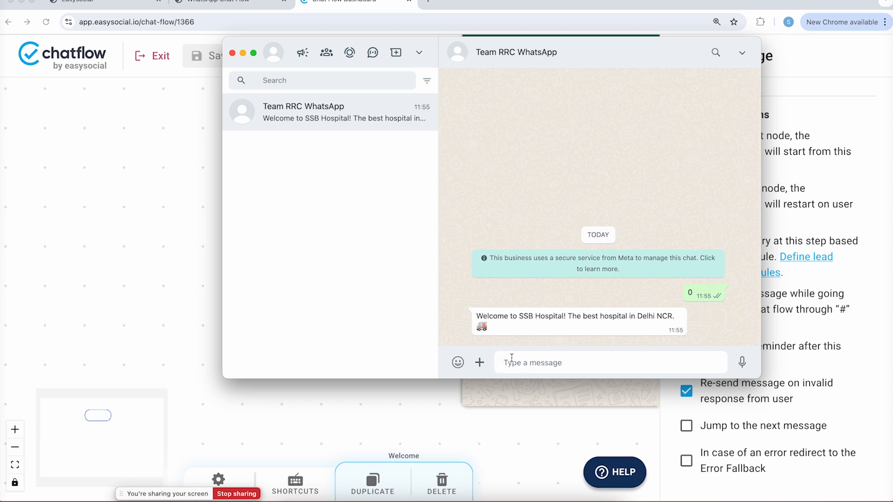
text(jdfs)
key(Return)
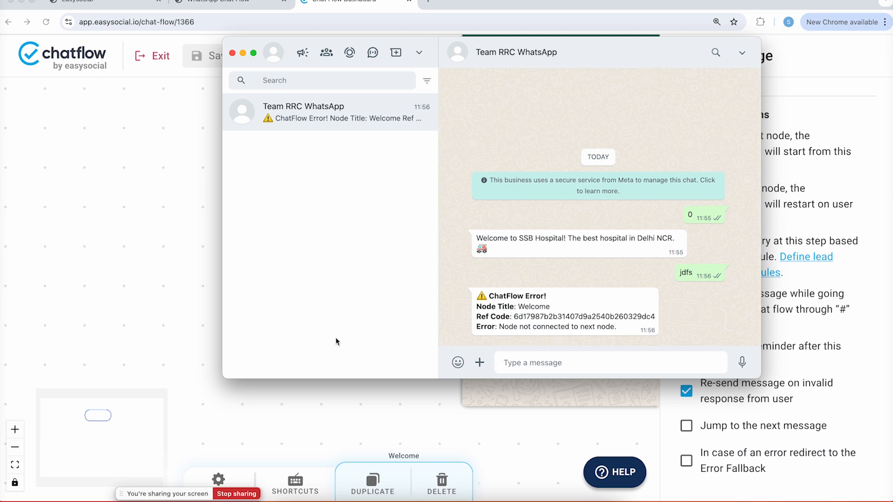
Highlight the ChatFlow Error text 'Node not connected to next node.' in the WhatsApp test chat
drag(476, 307, 541, 307)
double_click(541, 307)
click(207, 204)
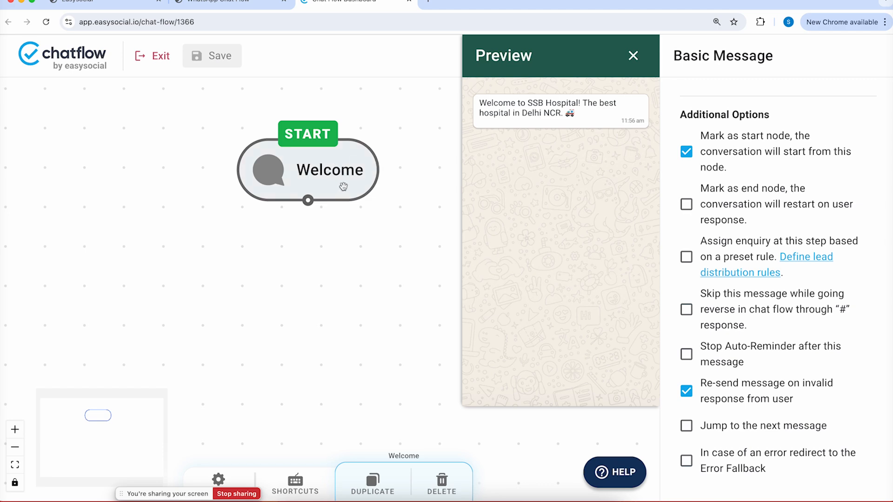
click(426, 500)
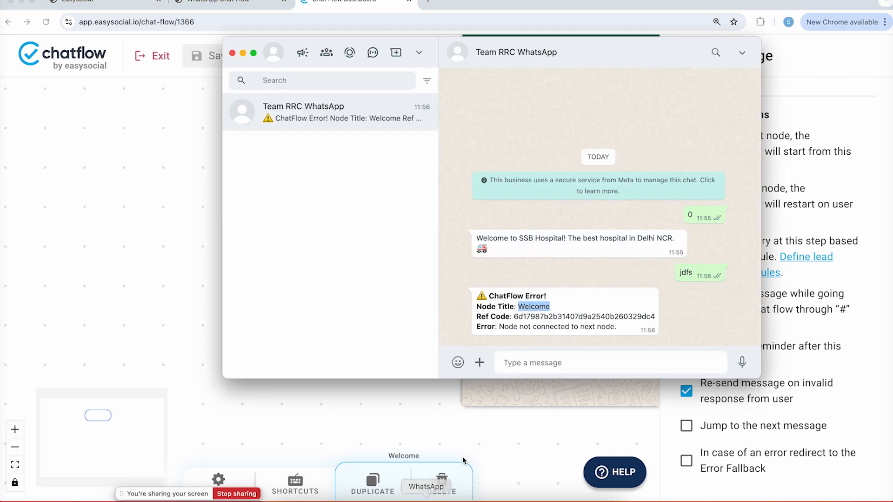
drag(499, 327, 631, 335)
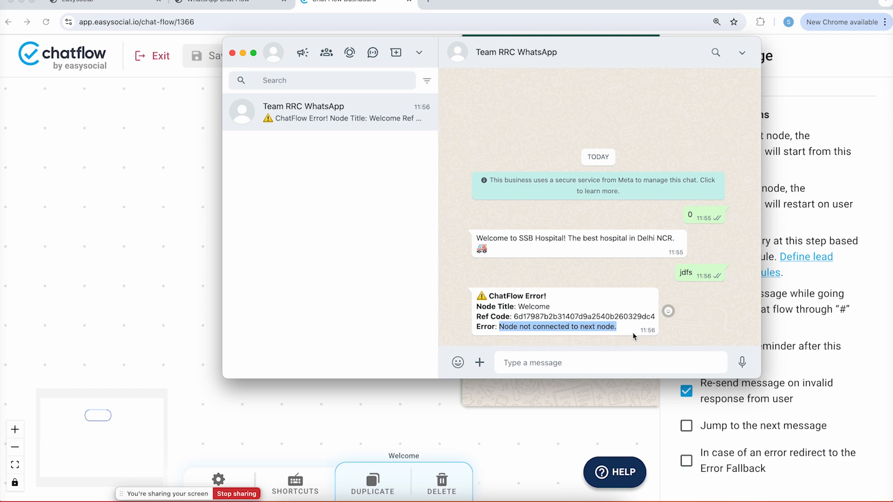
Back in the chatflow editor, drag a connection from Welcome's bottom handle onto empty canvas
click(165, 315)
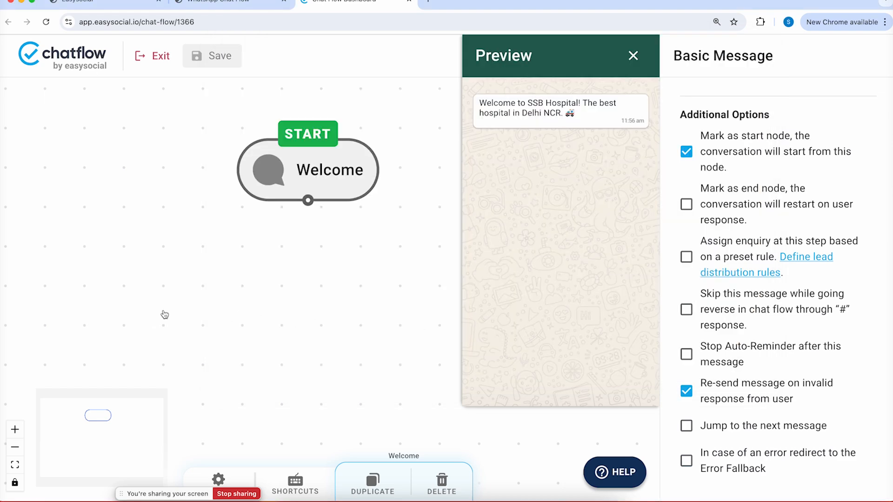
drag(308, 200, 282, 267)
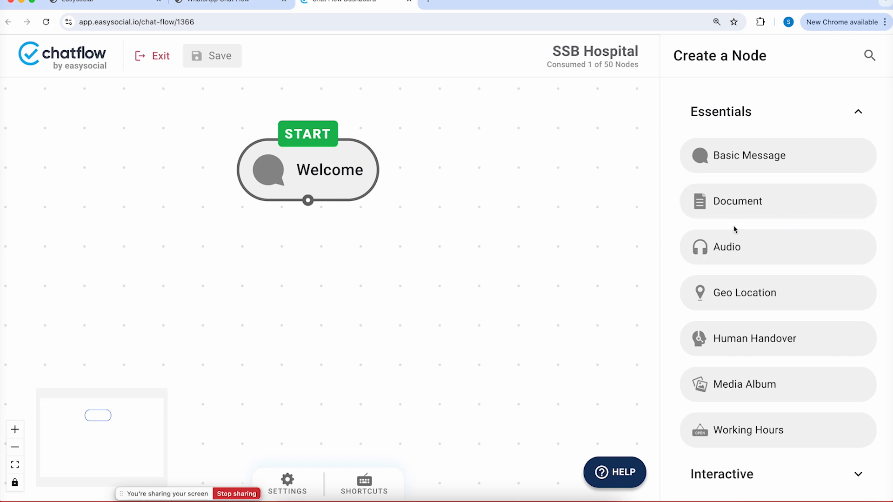
scroll(734, 228, down, 3)
scroll(718, 230, down, 5)
Place an Interactive Button Response node below Welcome, link Welcome to it, and open its settings
click(704, 241)
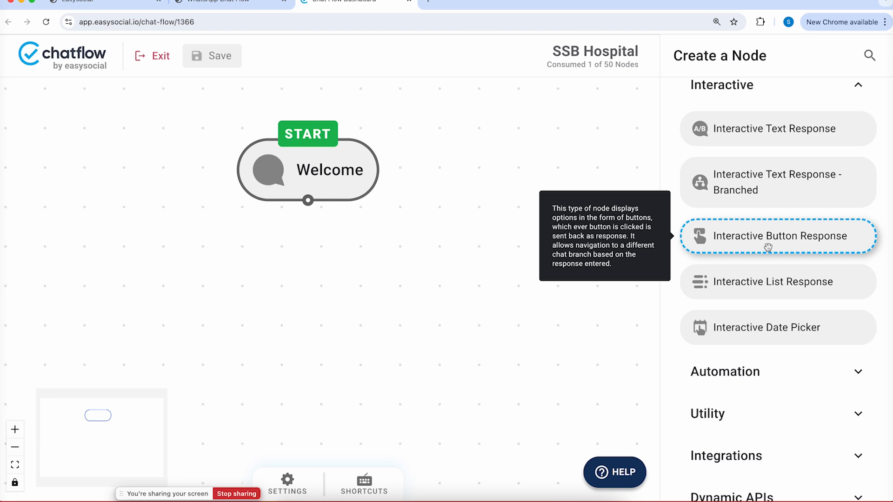
drag(781, 241, 264, 297)
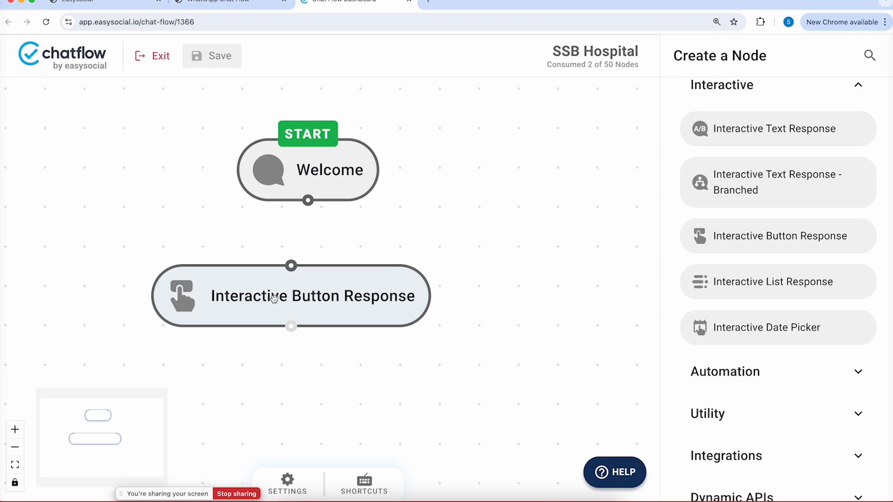
drag(283, 302, 301, 294)
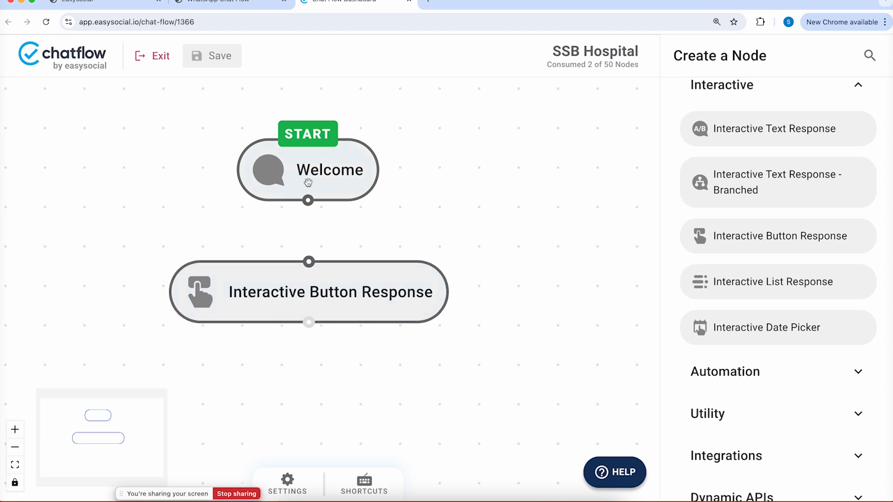
drag(308, 201, 306, 264)
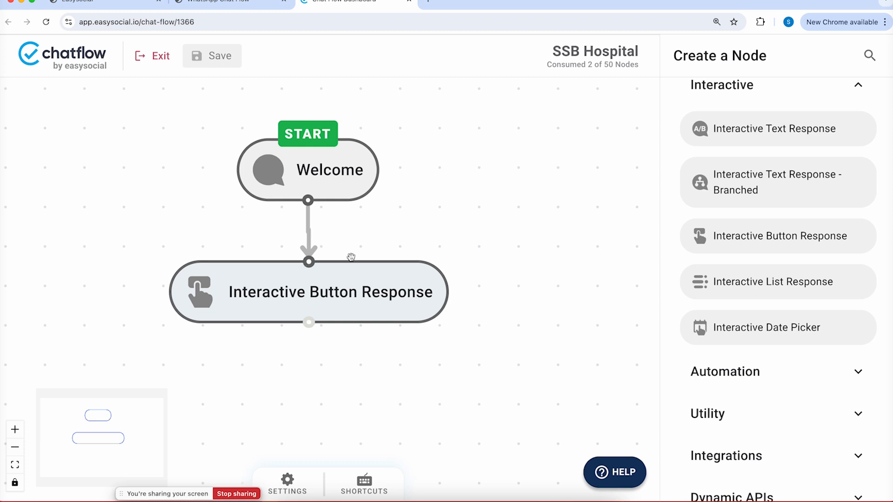
click(352, 290)
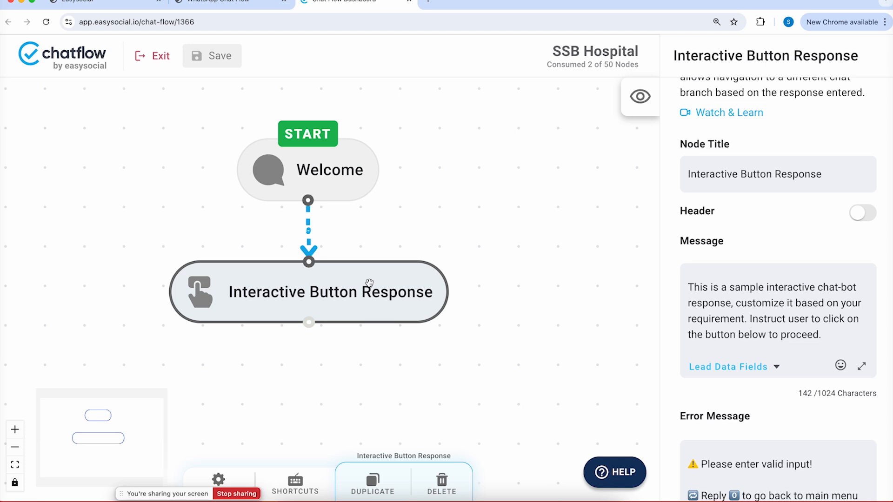
Add an Interactive List Response node and place it beside the button node
right_click(522, 197)
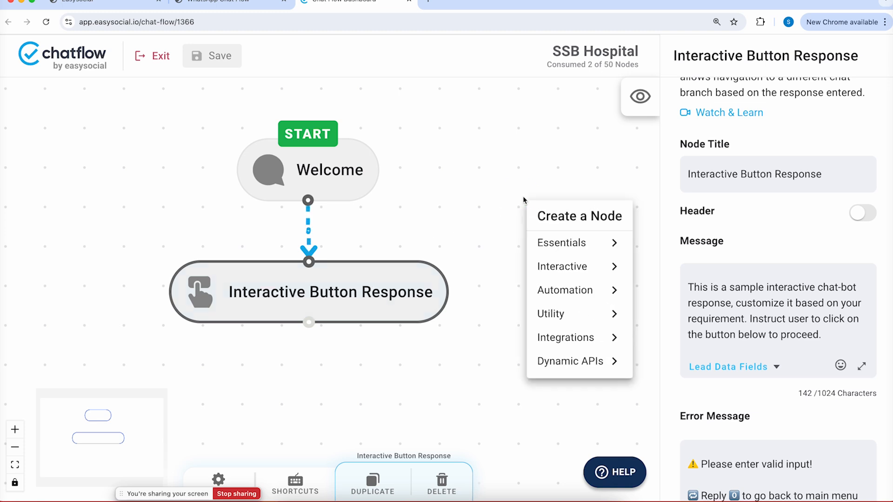
click(562, 266)
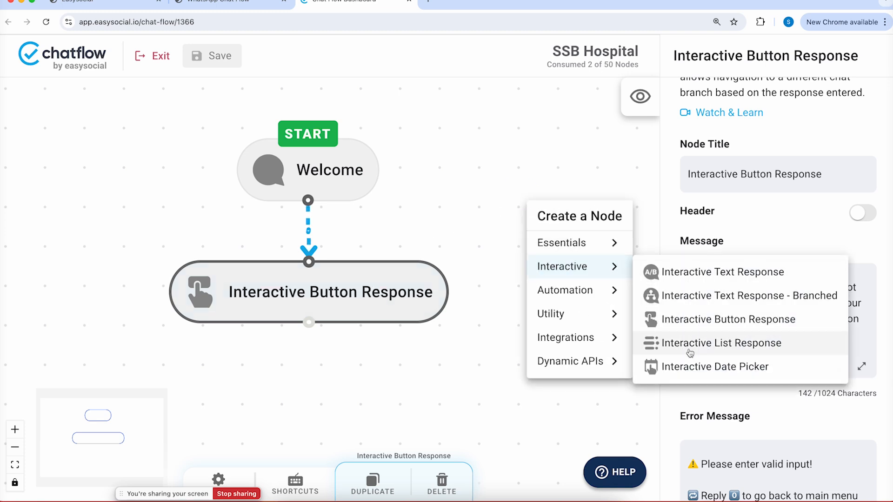
click(690, 352)
drag(576, 208, 534, 273)
drag(504, 344, 331, 325)
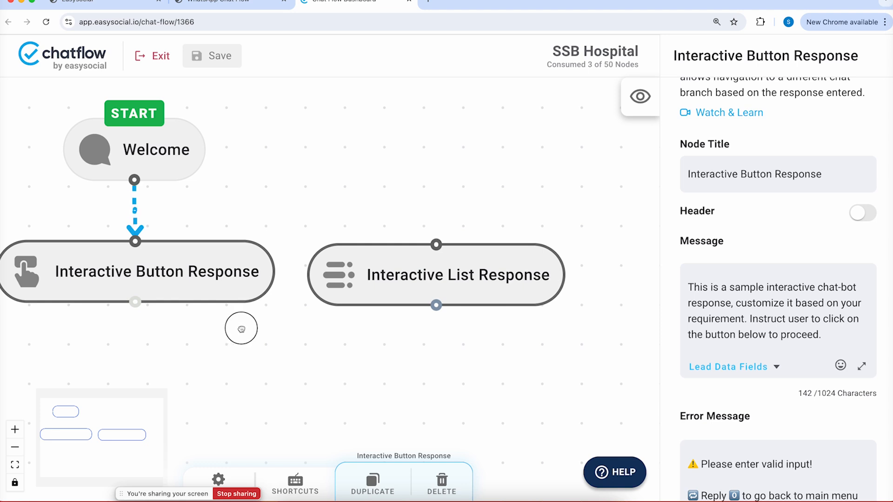
drag(239, 325, 302, 316)
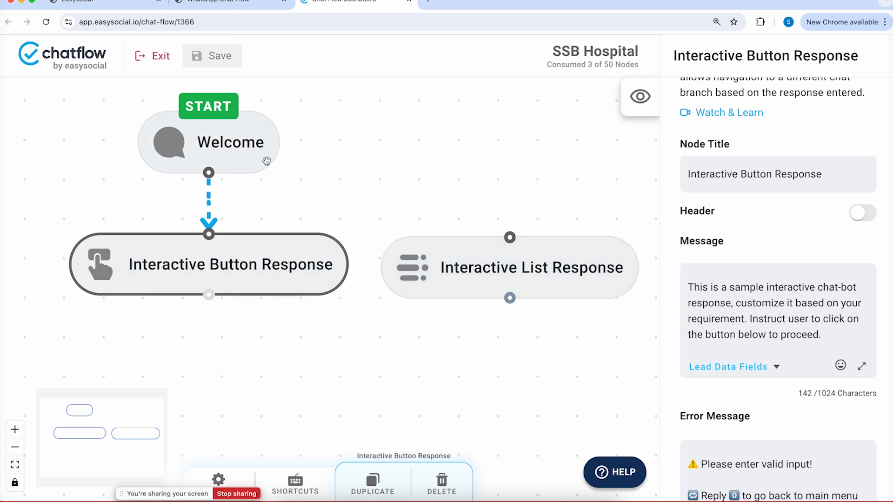
Shift the list node up and right, then preview the Welcome message
drag(492, 258, 513, 182)
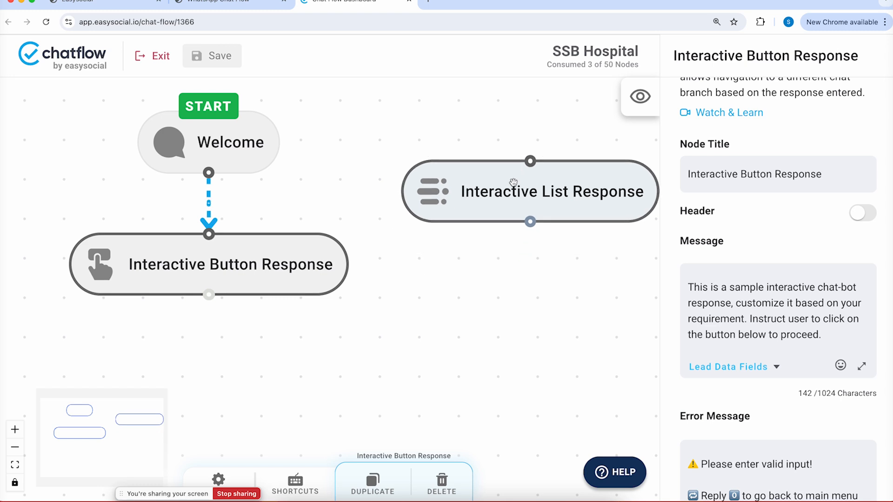
click(173, 136)
click(637, 99)
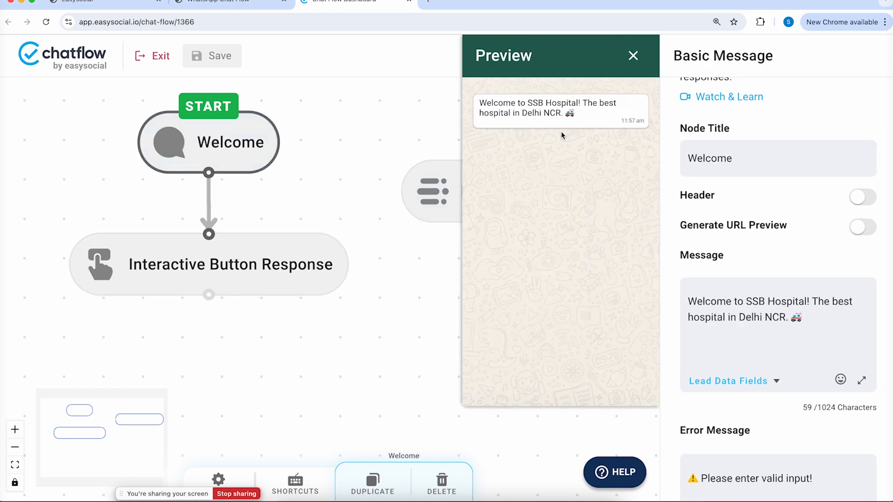
Rename the Interactive Button Response node to 'Main Menu'
click(224, 276)
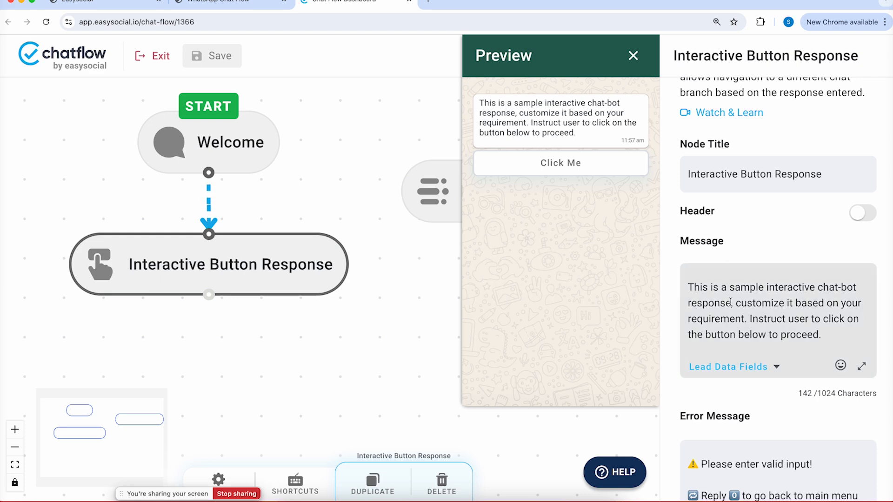
triple_click(786, 175)
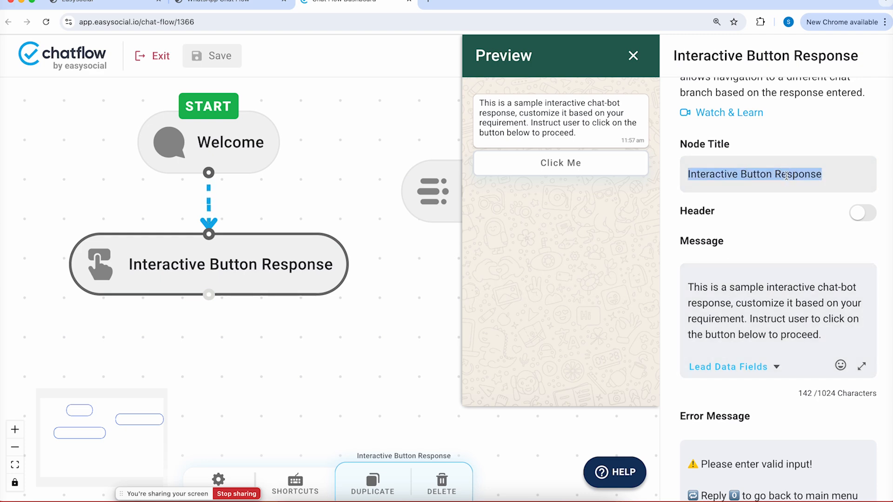
key(BackSpace)
text(Main Menu)
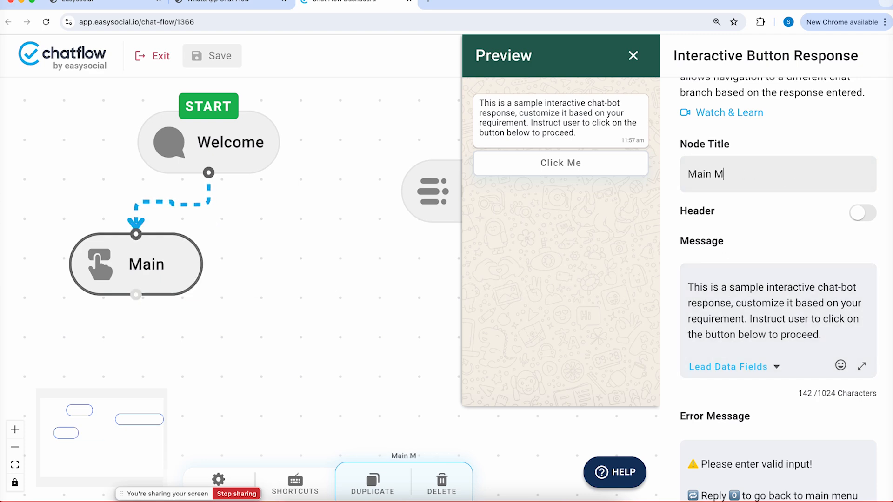
Replace the node's sample message with 'Please choose an option to continue.'
click(805, 313)
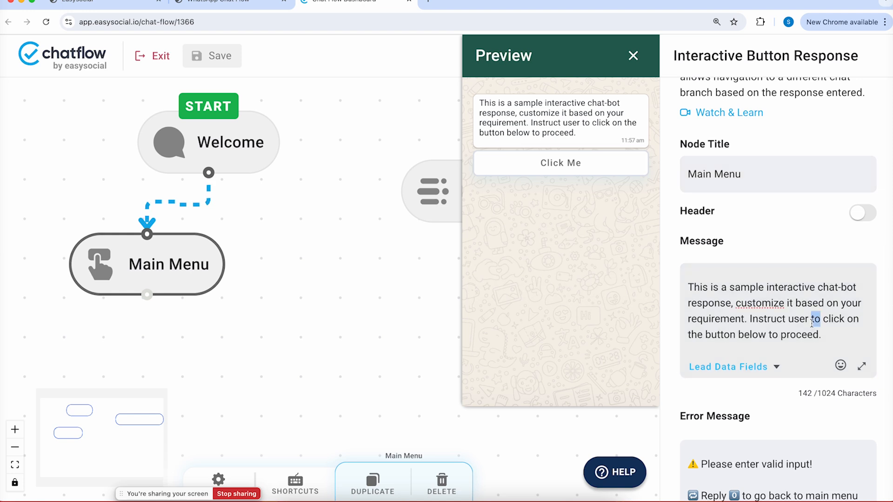
key(super+a)
key(BackSpace)
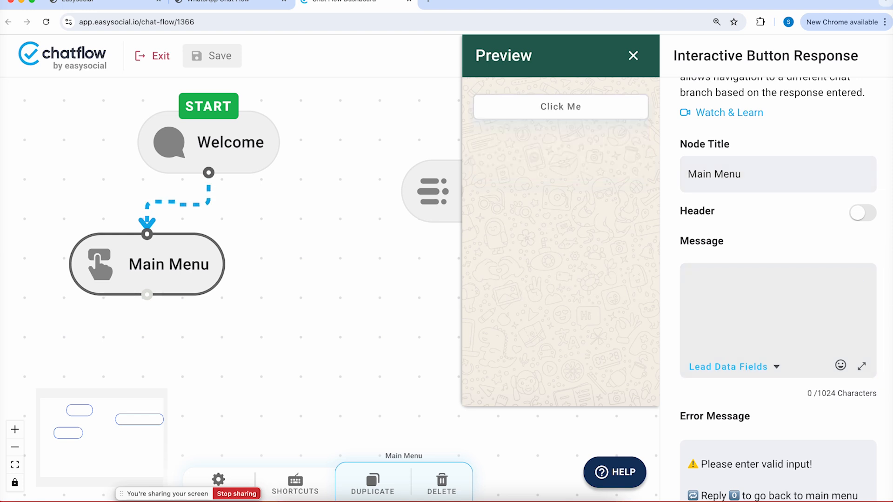
text(Please )
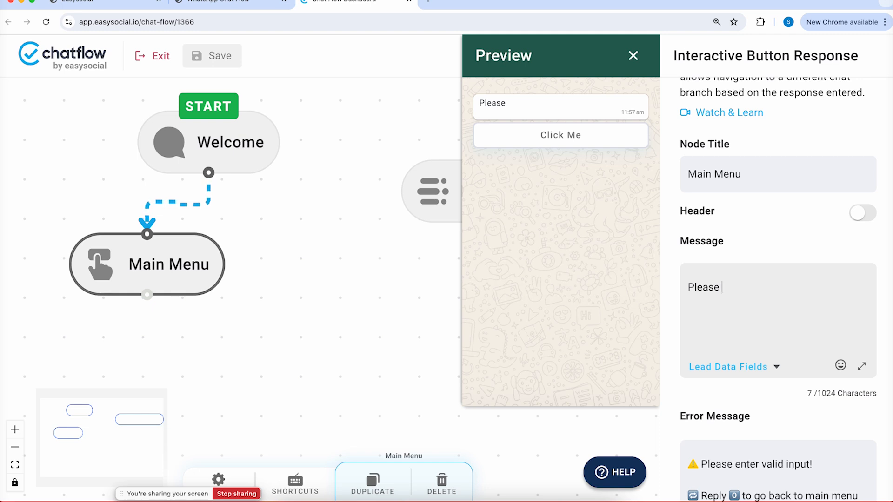
text(choose an option to )
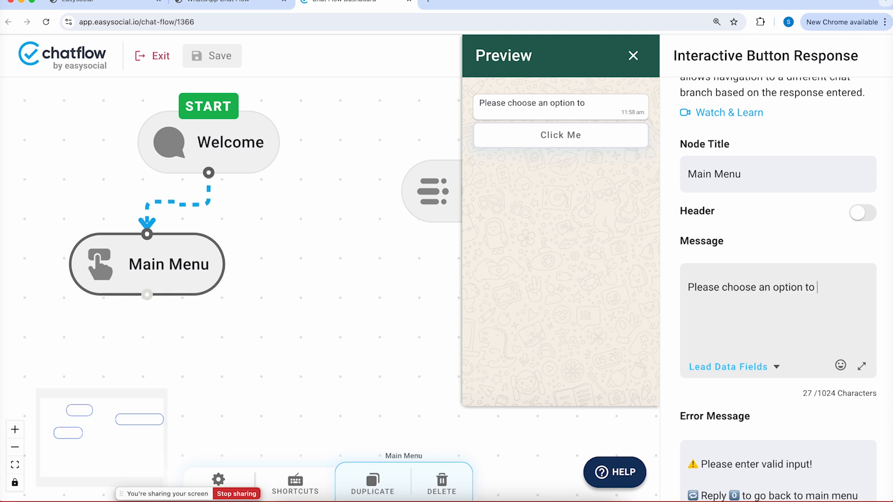
text(continue.)
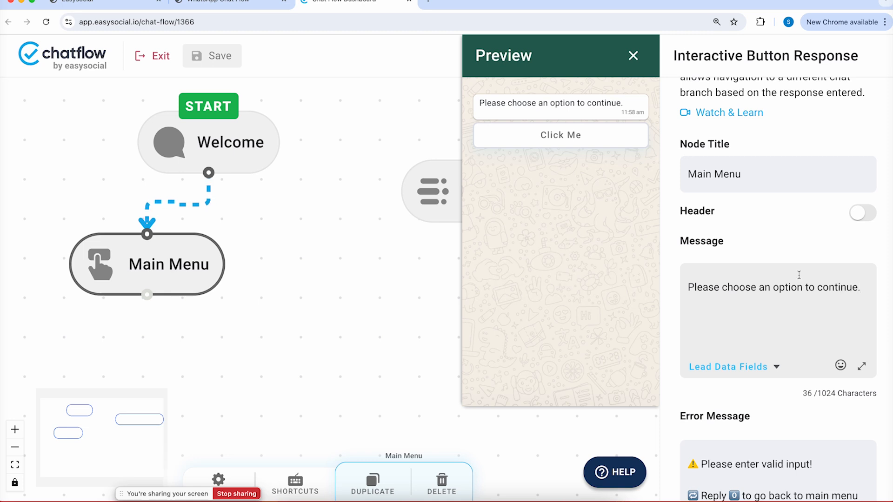
scroll(819, 312, down, 8)
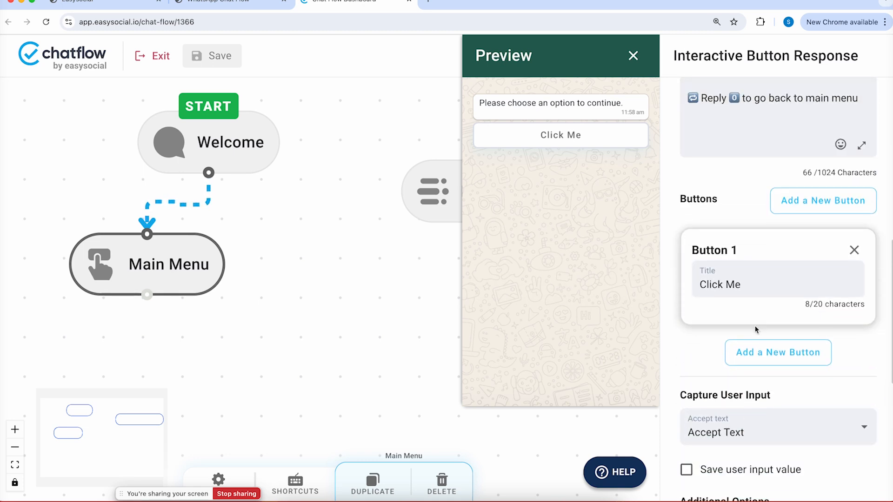
Add a second and third button and title Button 1 'Book an appointment'
click(760, 359)
scroll(760, 421, down, 2)
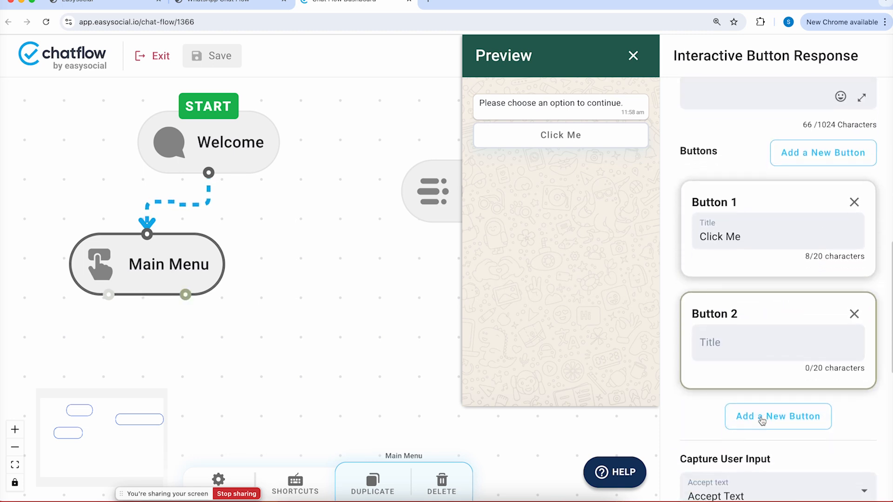
click(762, 420)
triple_click(746, 236)
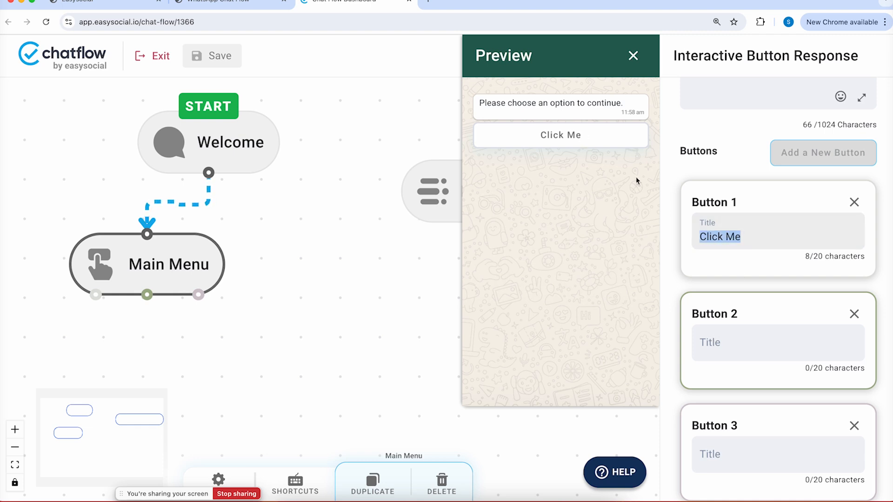
key(BackSpace)
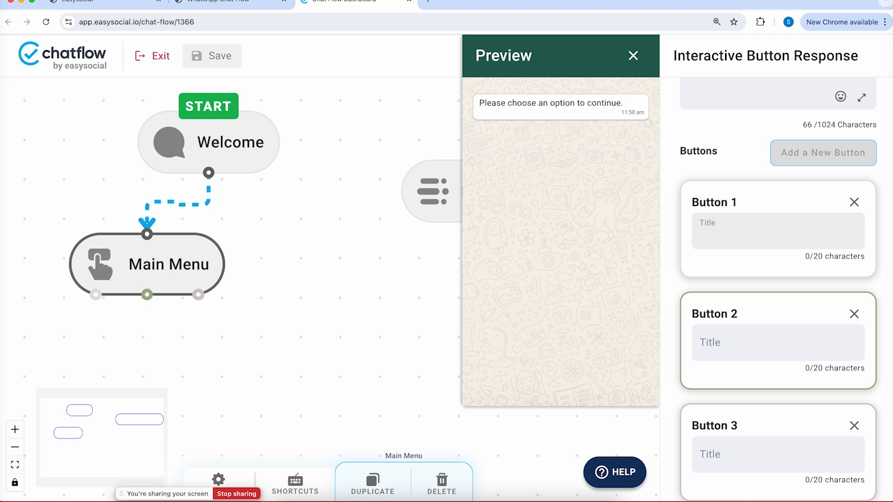
text(Book an )
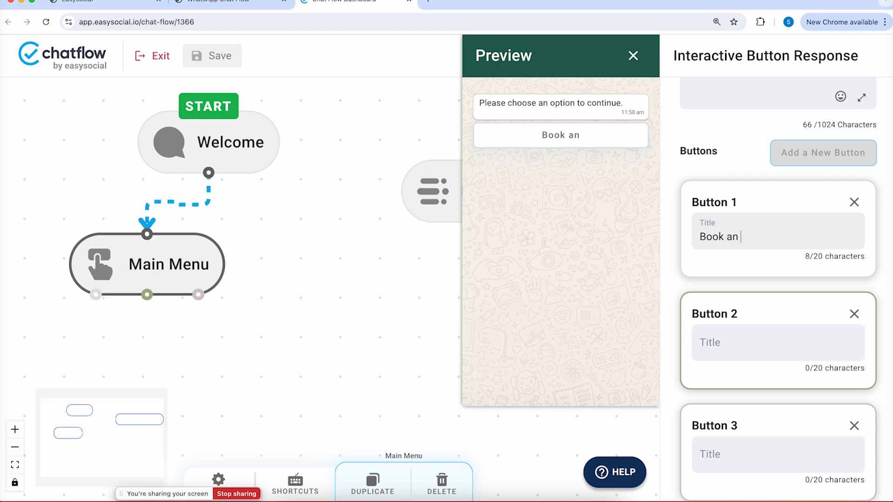
text(appoi)
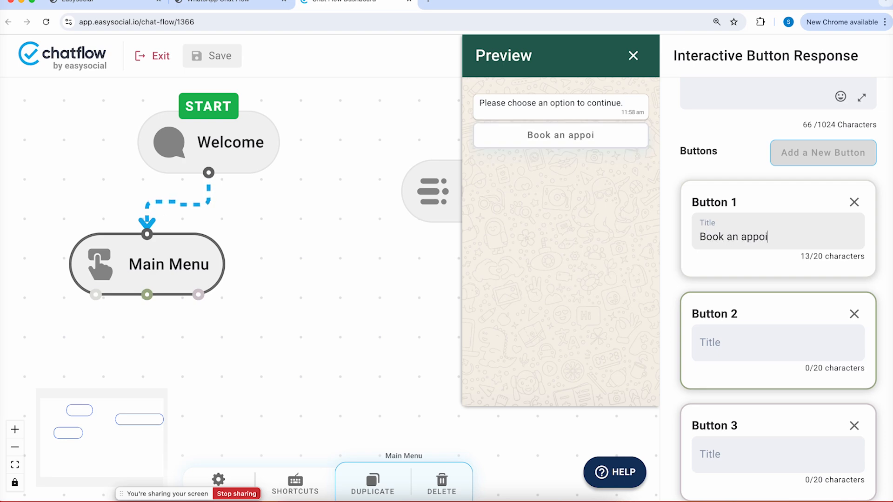
text(ntment)
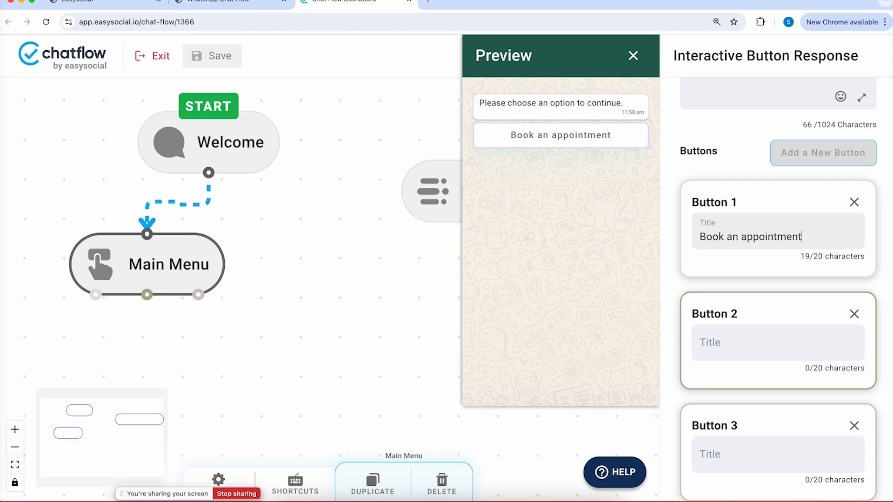
Close the chat preview and scroll back to the flow canvas
click(633, 55)
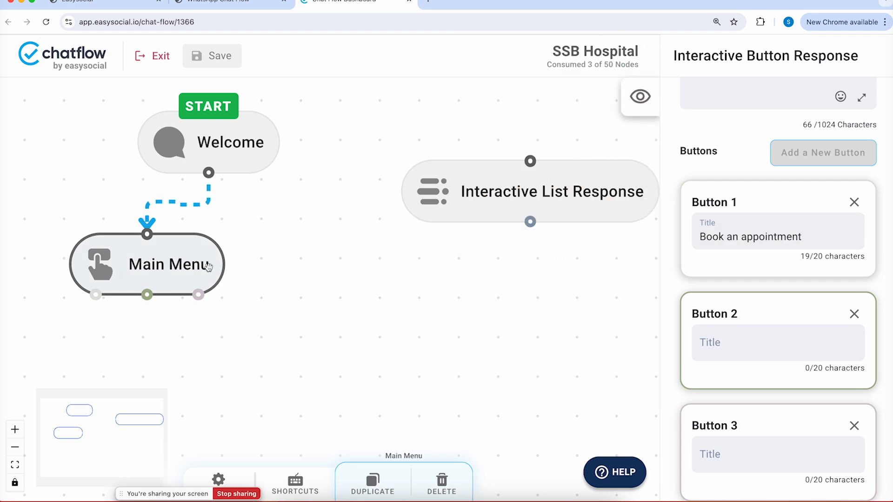
scroll(717, 240, down, 1)
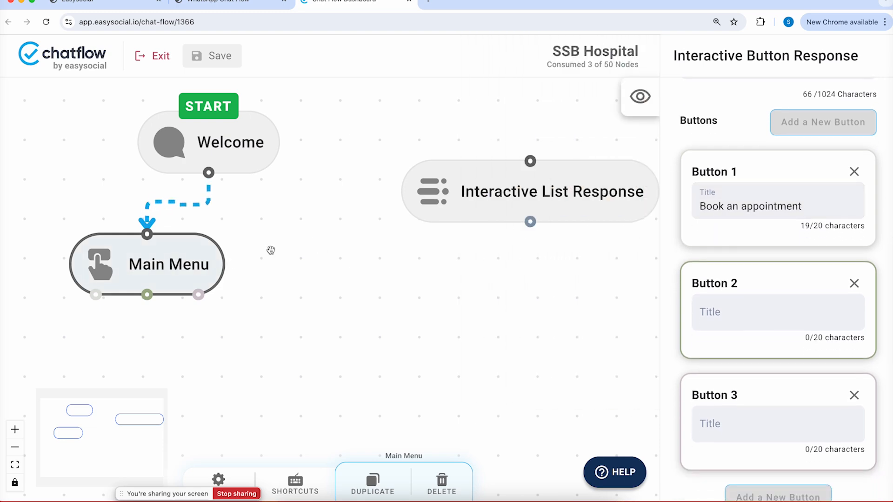
scroll(455, 214, left, 5)
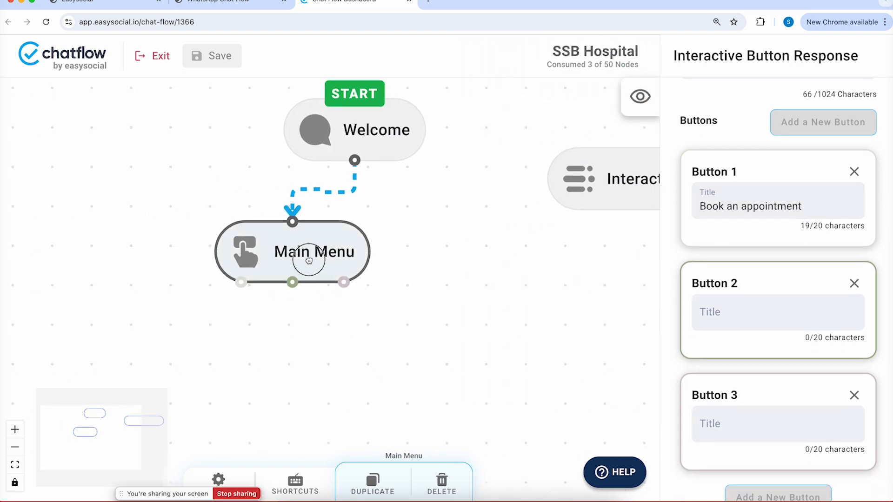
Move the Main Menu node and title Button 2 'Emergency Services'
drag(307, 258, 344, 274)
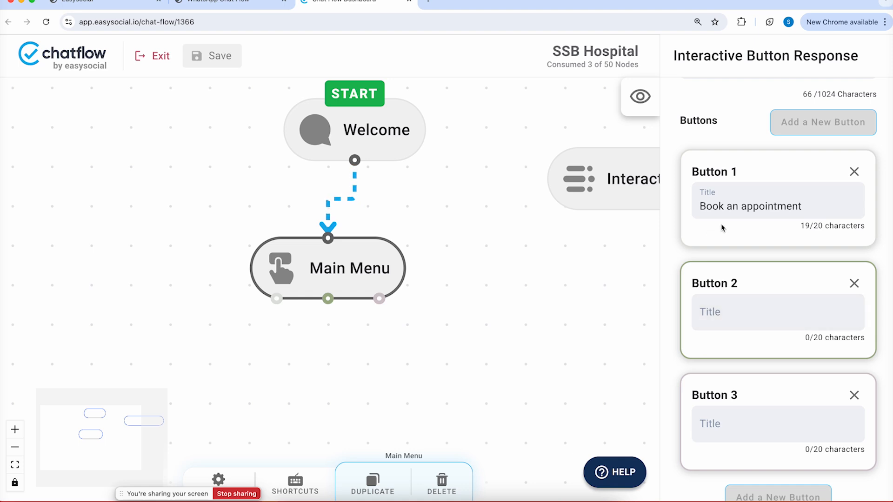
click(721, 300)
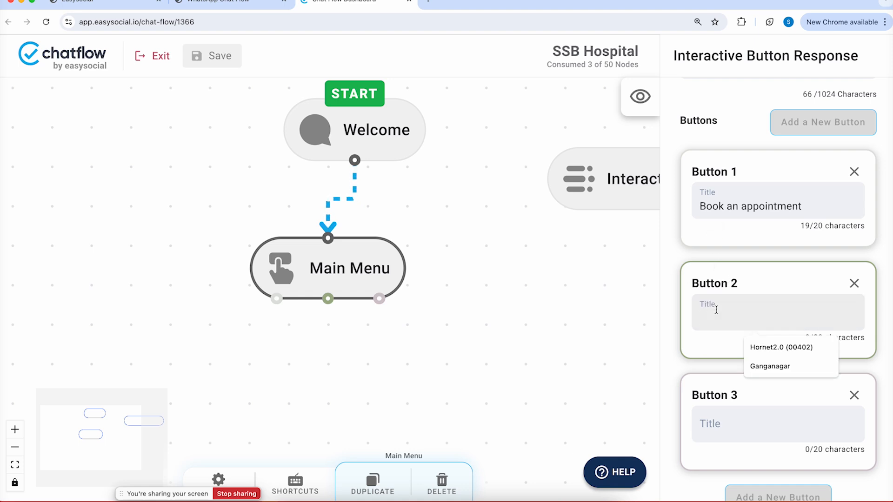
click(684, 359)
click(713, 319)
text(Emergent)
key(BackSpace)
text(y)
key(Left)
key(Left)
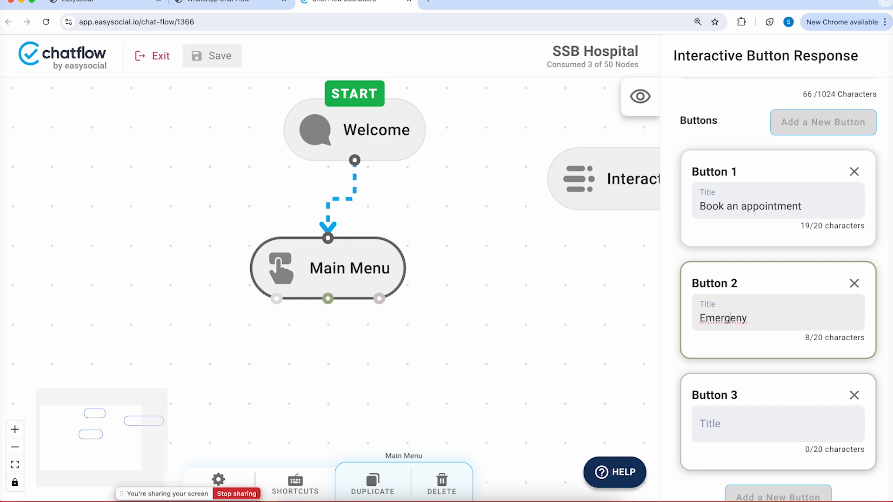
key(BackSpace)
key(BackSpace)
text(ncy Services)
Title Button 3 'Contact Us', replacing the 'Talk to' draft
click(728, 416)
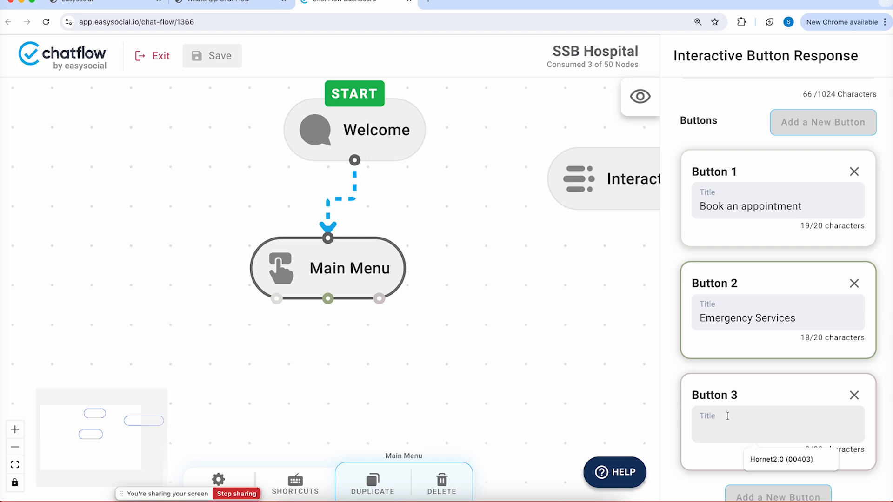
text(Talk to)
key(ctrl+a)
key(BackSpace)
text(C)
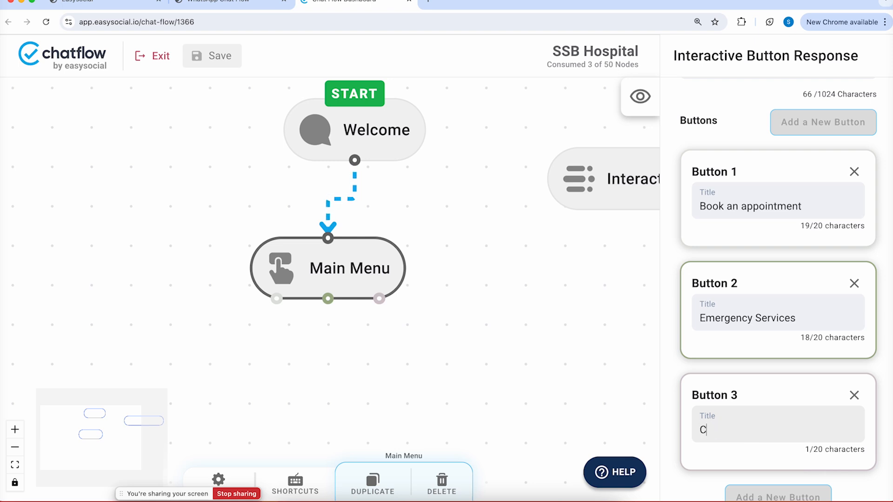
text(ontact Us)
Nudge the Main Menu node right, save the flow, and bring up WhatsApp
drag(363, 259, 392, 260)
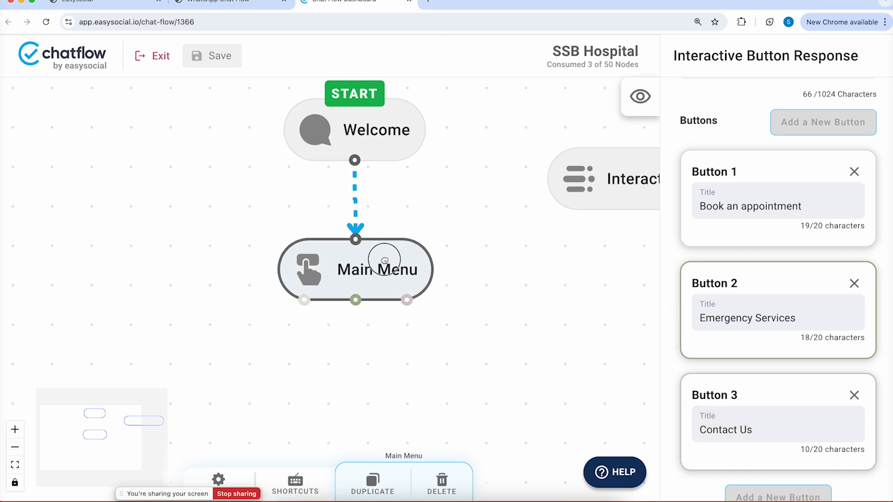
click(218, 60)
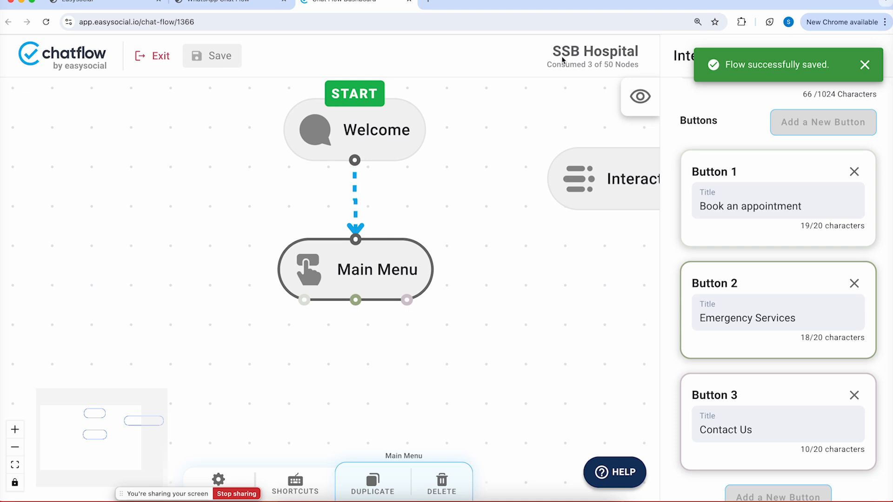
click(426, 499)
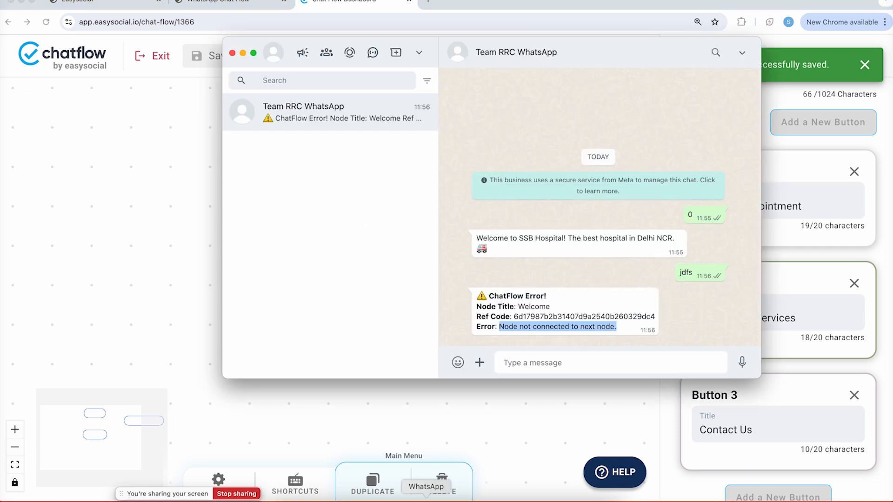
Send '0' then 'ok' in the WhatsApp chat to restart the bot and get the menu
click(528, 363)
text(0)
key(Return)
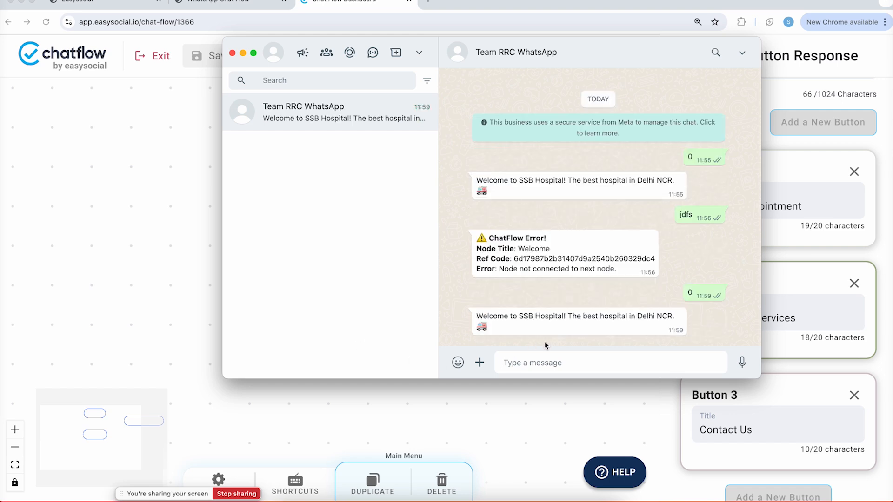
click(520, 365)
text(ok)
key(Return)
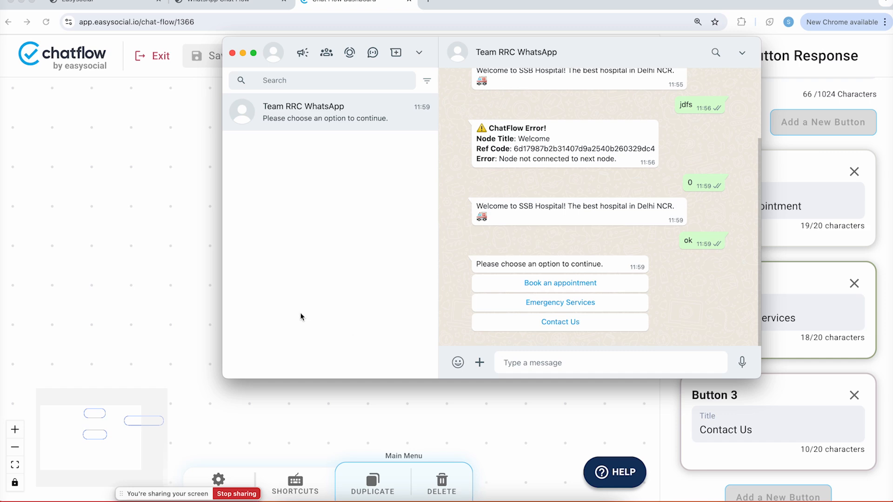
Enable 'Jump to the next message' on the Welcome node, save, and return to WhatsApp
click(165, 215)
click(387, 132)
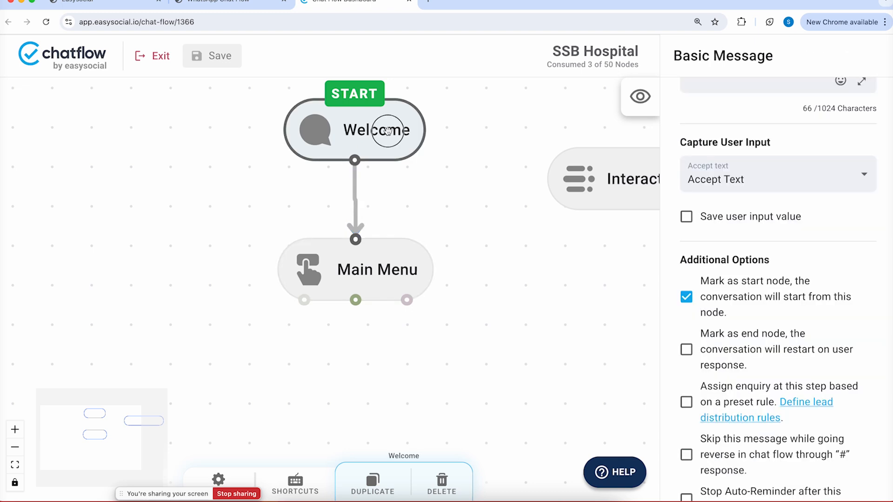
scroll(791, 247, down, 4)
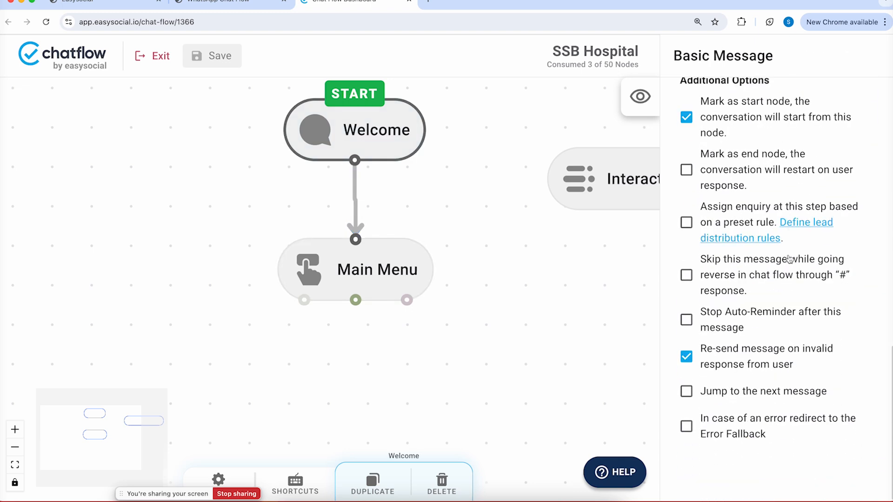
click(685, 392)
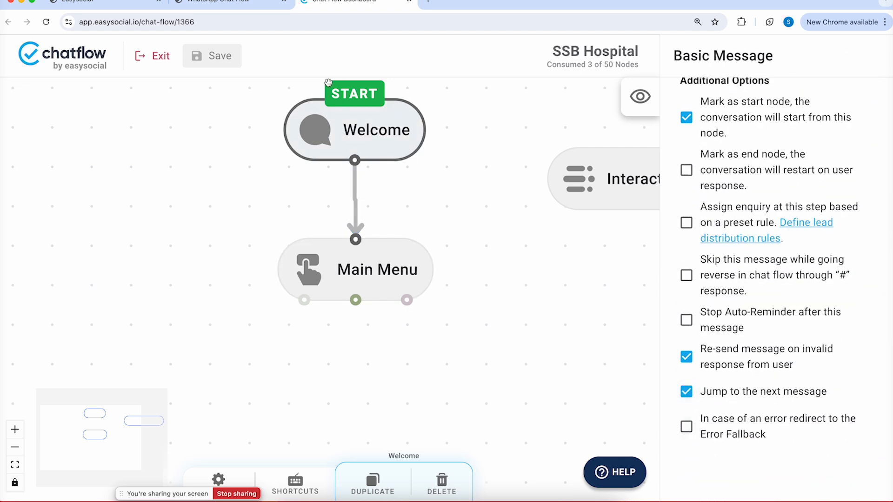
click(223, 60)
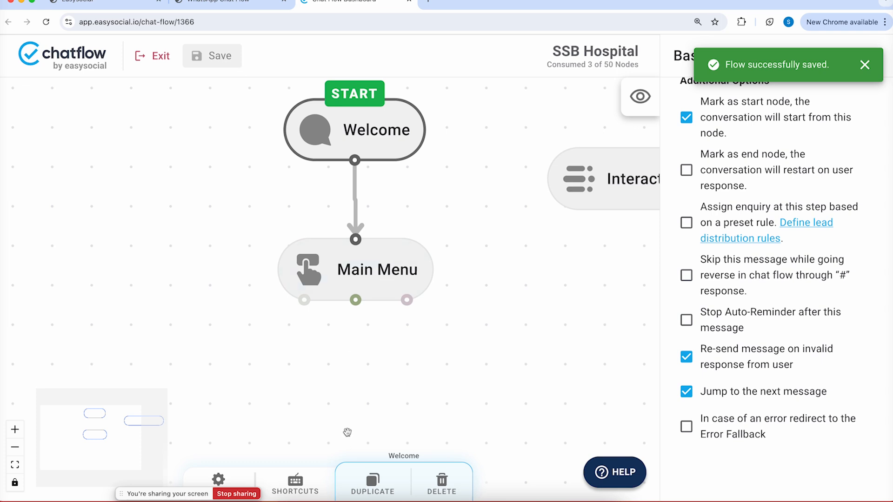
click(426, 500)
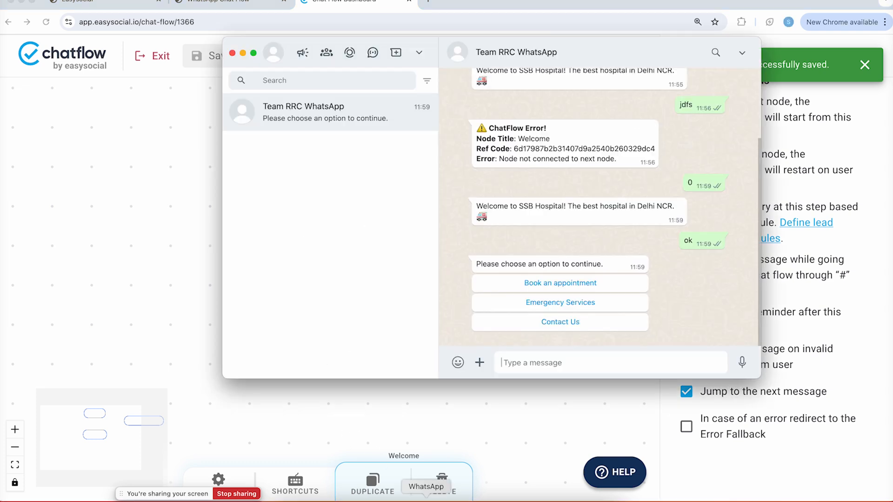
Send '0' to confirm the welcome leads straight into the three-option menu, then return to the editor
click(527, 368)
text(0)
key(Return)
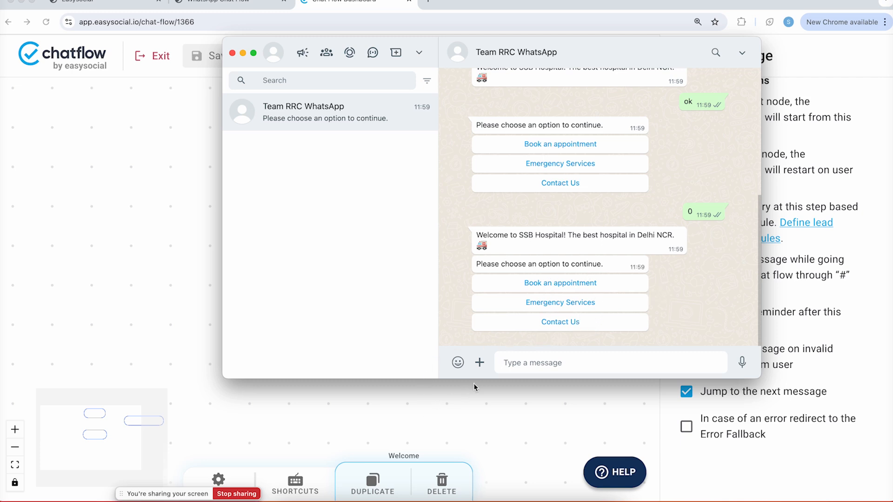
click(462, 394)
Create an Interactive Date Picker node in the space below Main Menu
drag(518, 288, 536, 213)
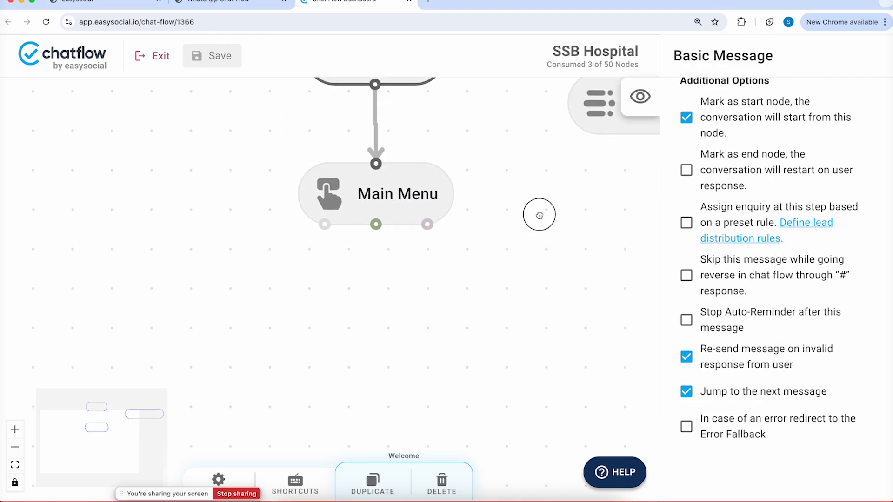
right_click(526, 247)
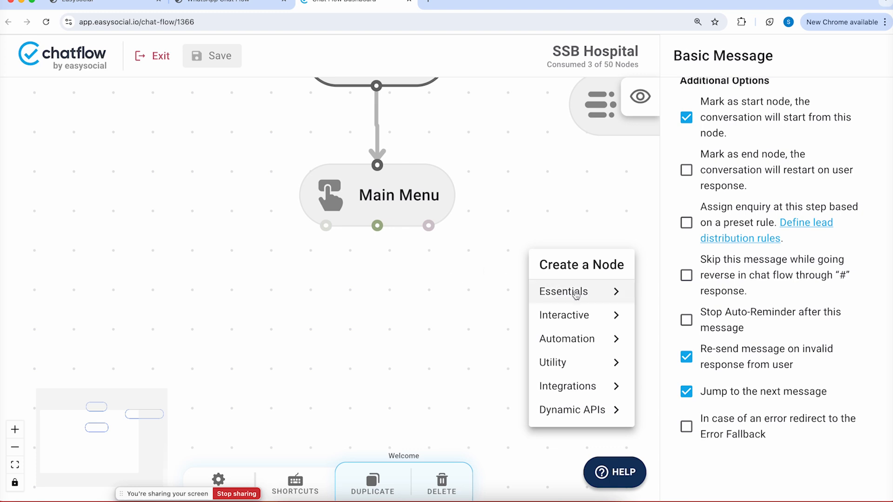
click(596, 325)
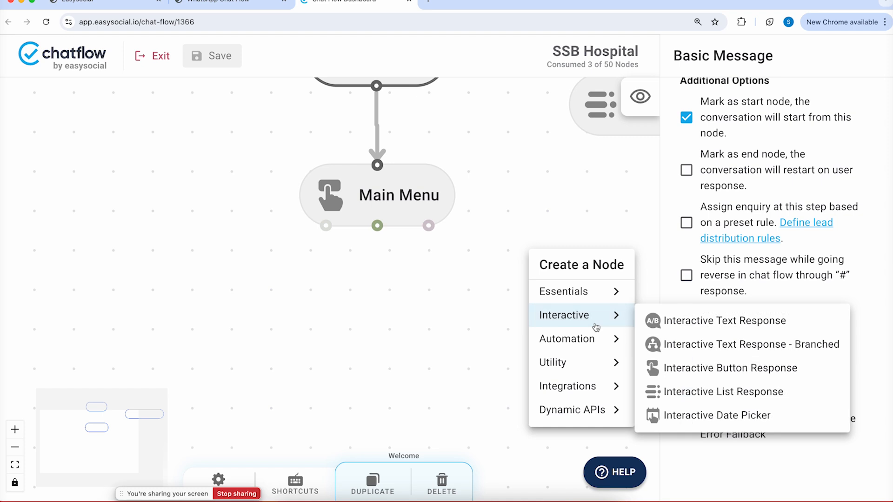
click(701, 423)
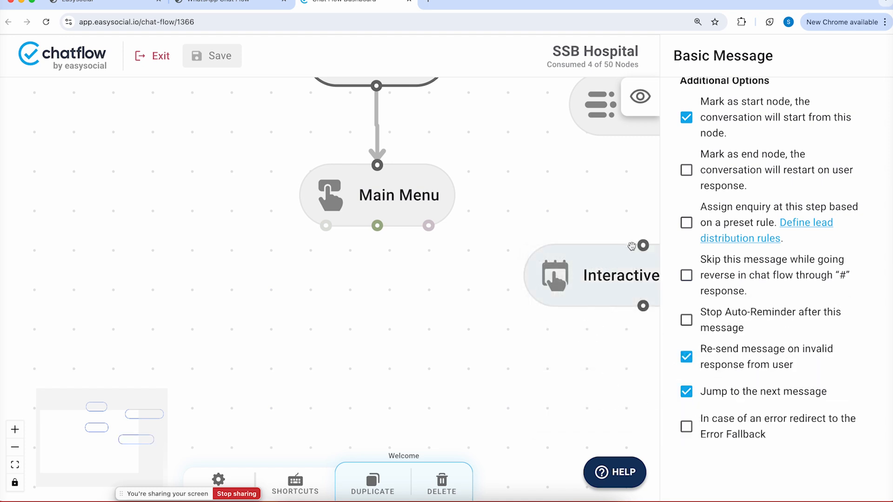
Place the Date Picker below Main Menu and link 'Book an appointment' to it
drag(326, 226, 240, 276)
drag(223, 313, 172, 345)
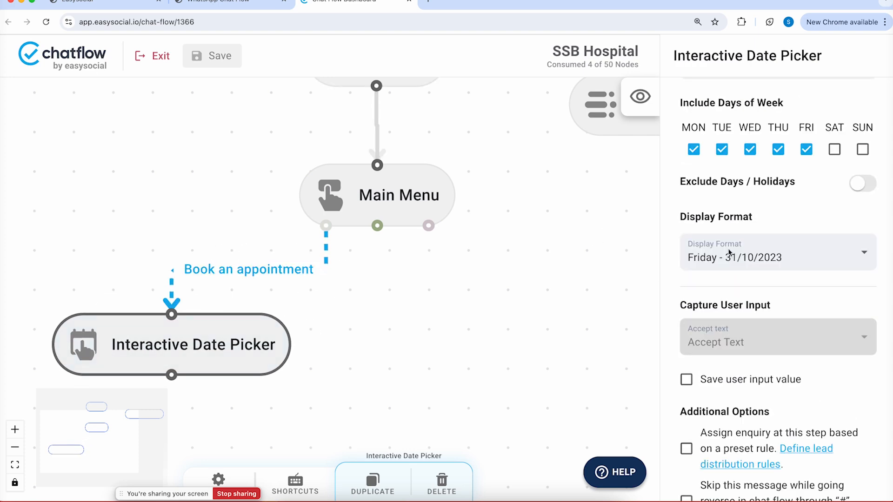
scroll(729, 252, up, 3)
scroll(729, 253, up, 10)
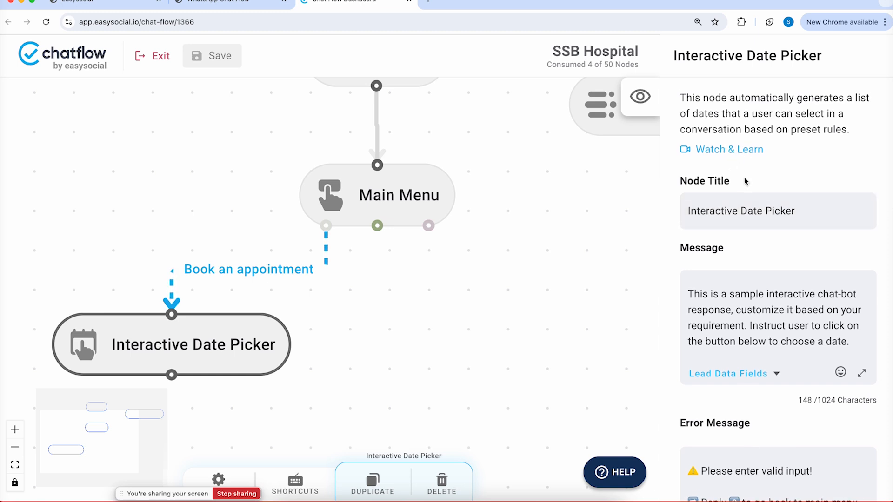
scroll(744, 178, down, 6)
scroll(744, 177, down, 3)
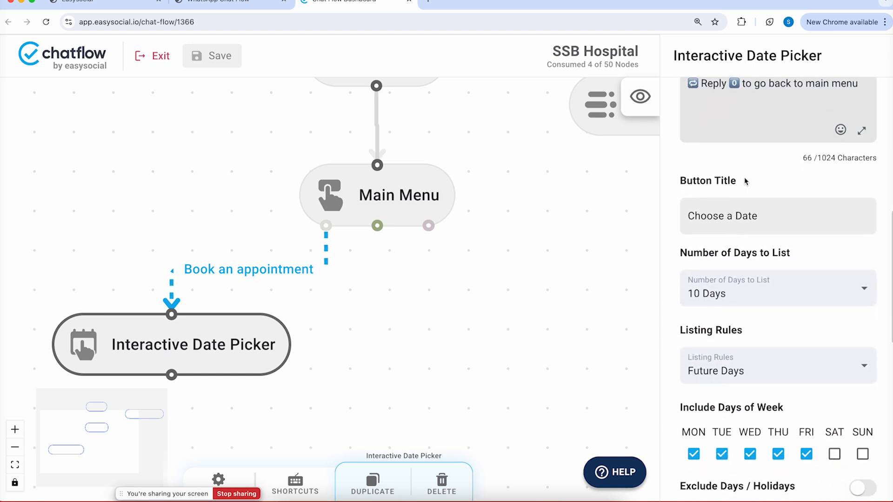
Preview the date list and include Saturdays and Sundays among the listed days
click(639, 95)
click(559, 165)
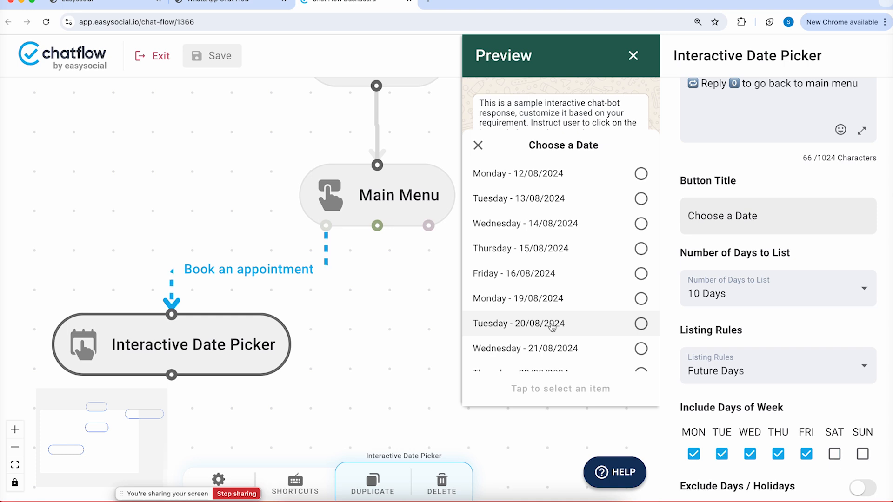
click(834, 454)
click(862, 456)
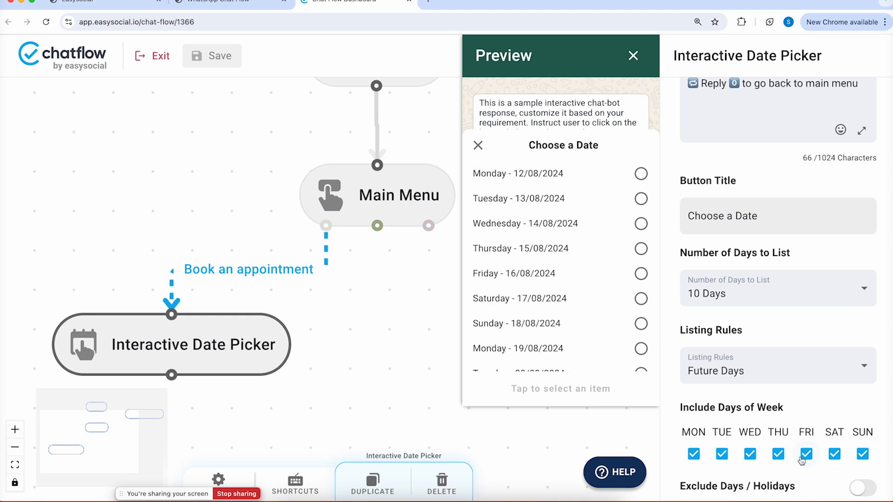
scroll(605, 321, down, 2)
scroll(600, 321, up, 2)
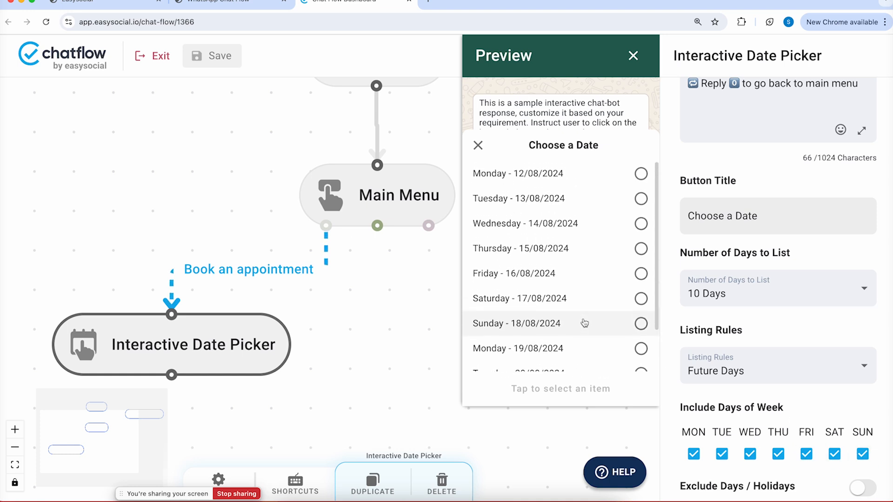
Set Number of Days to List to 5 Days, previewing 12/08/2024 through 16/08/2024
click(699, 304)
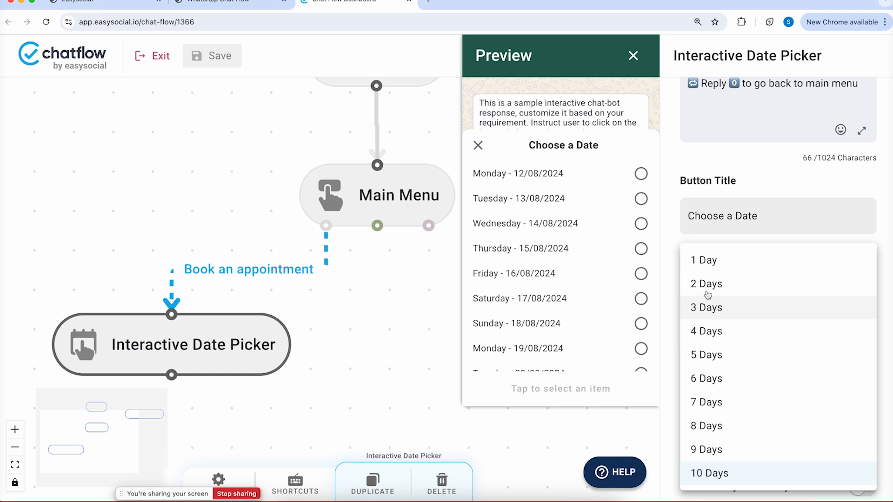
click(715, 355)
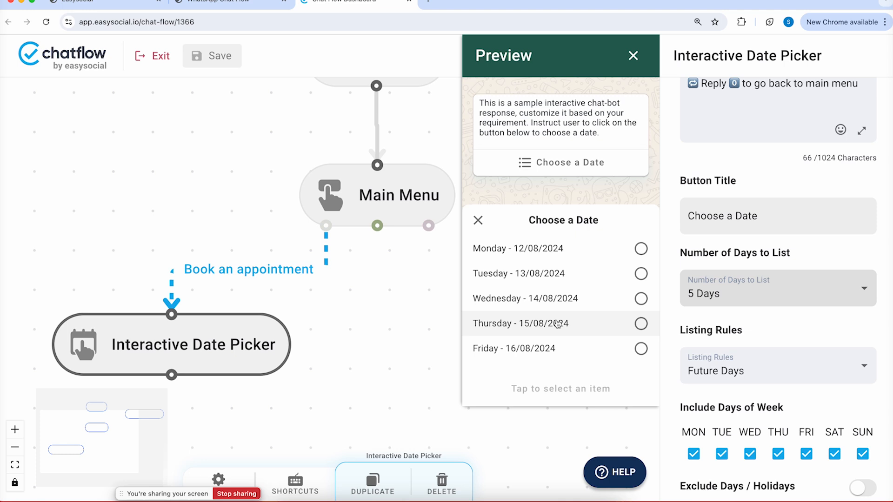
click(732, 215)
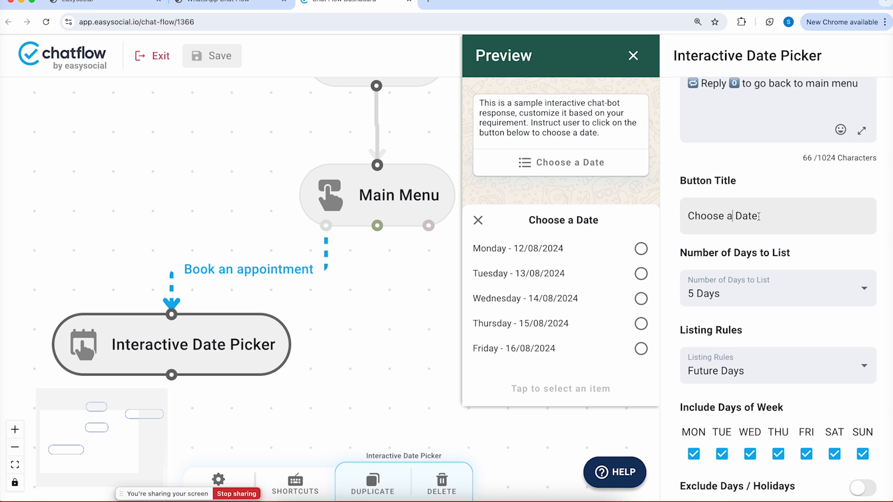
scroll(759, 217, down, 5)
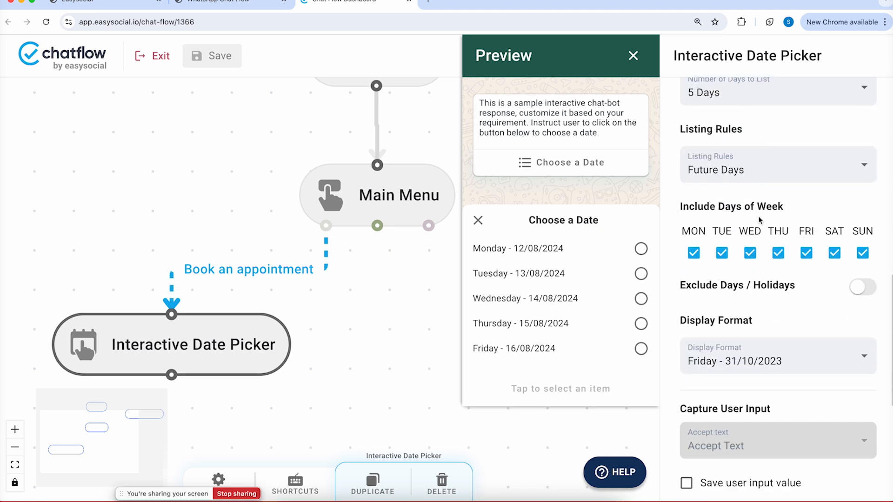
scroll(760, 220, down, 1)
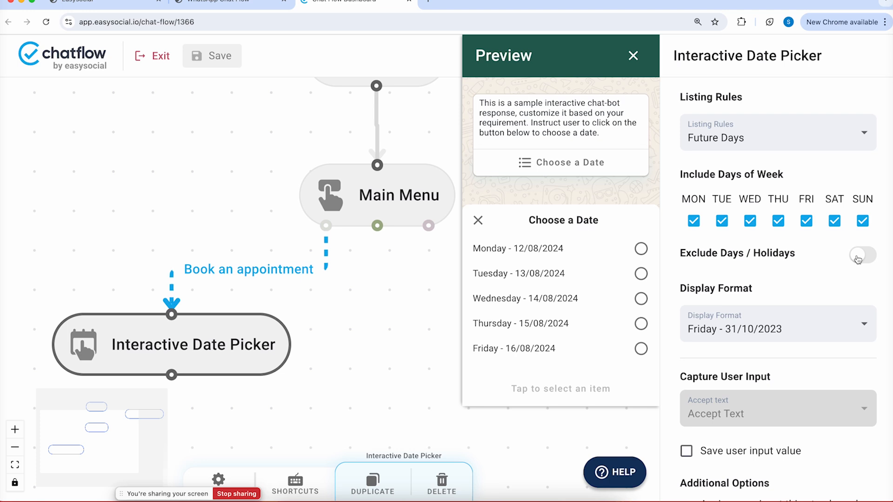
Turn on Exclude Days / Holidays and add 15 Aug 2024 as a holiday named 'Independence Day'
click(478, 220)
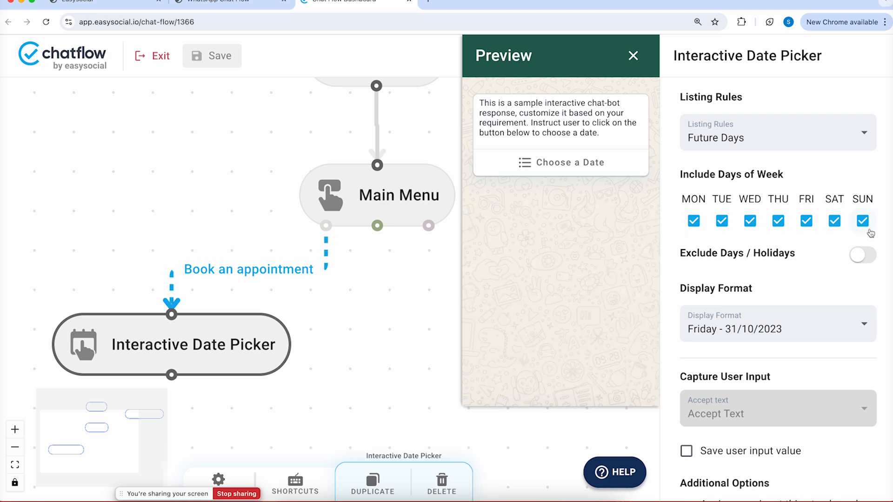
click(862, 261)
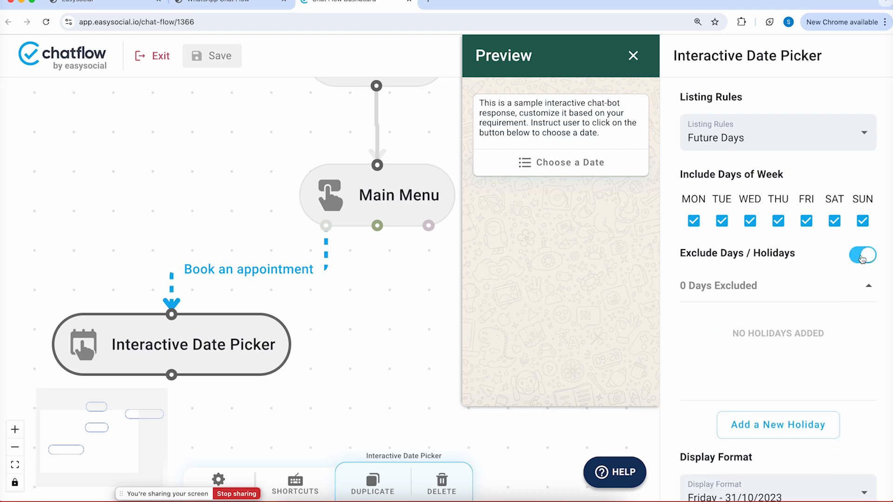
click(764, 418)
click(420, 203)
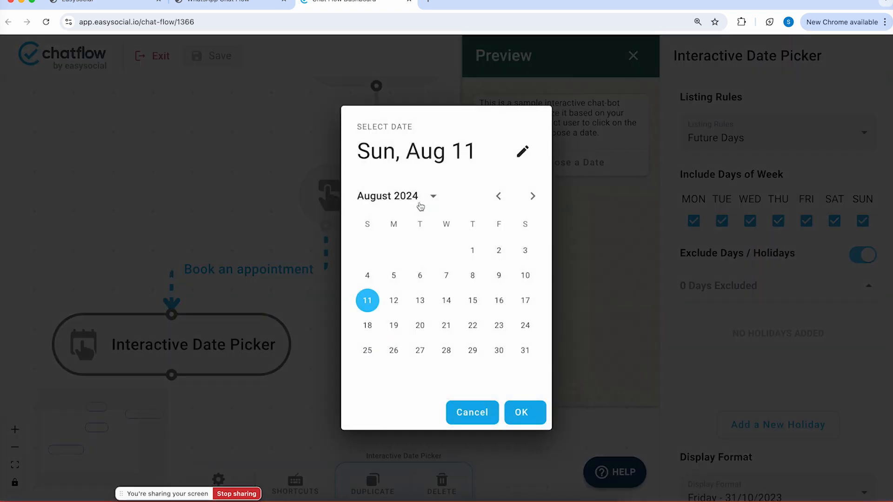
click(472, 301)
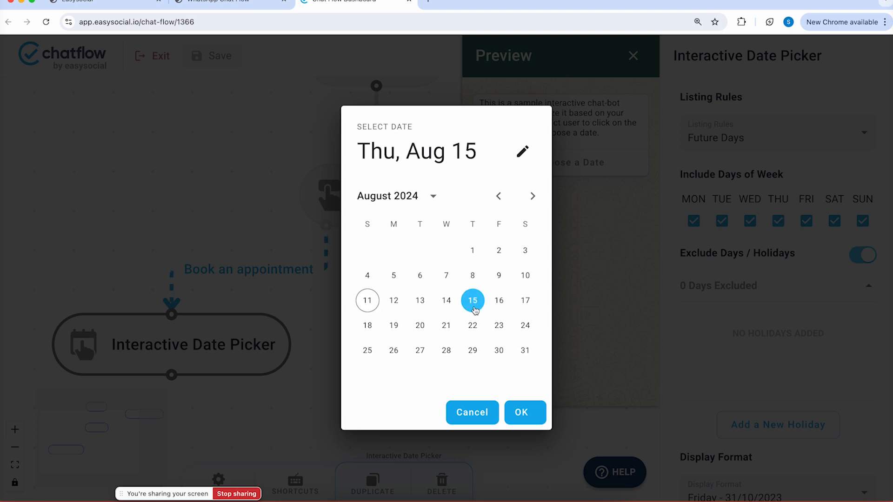
click(531, 402)
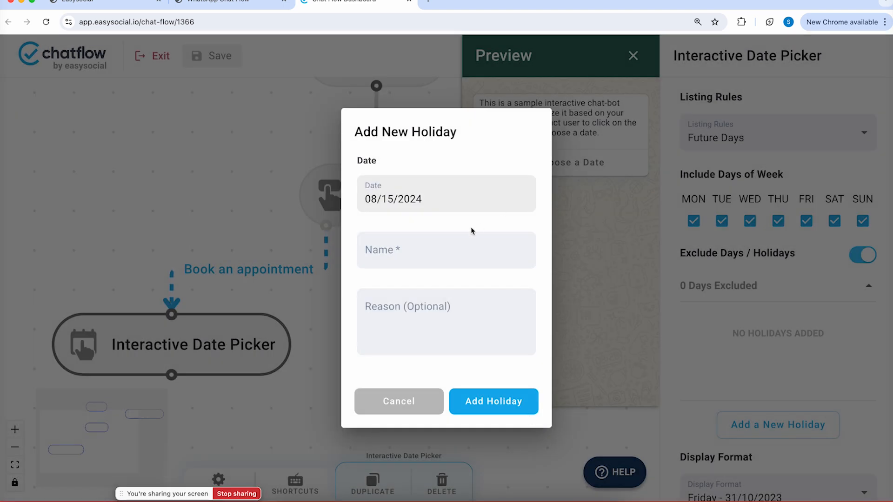
click(449, 244)
text(Independence Day)
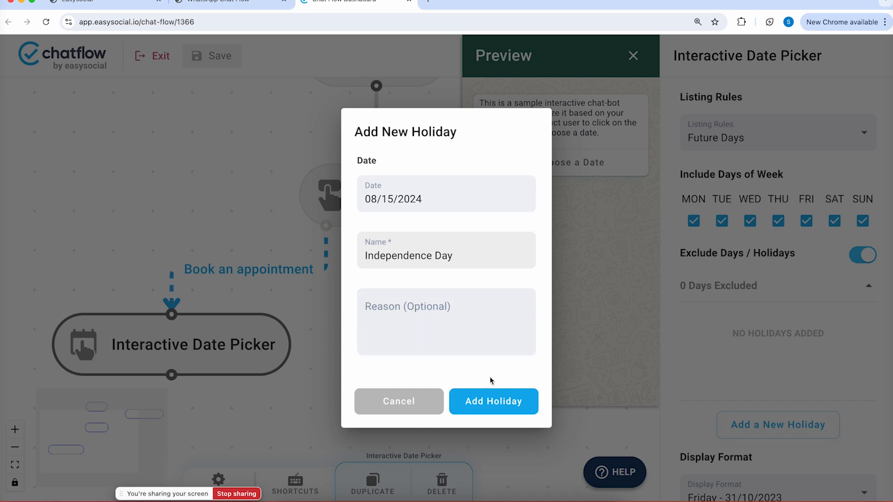
click(490, 401)
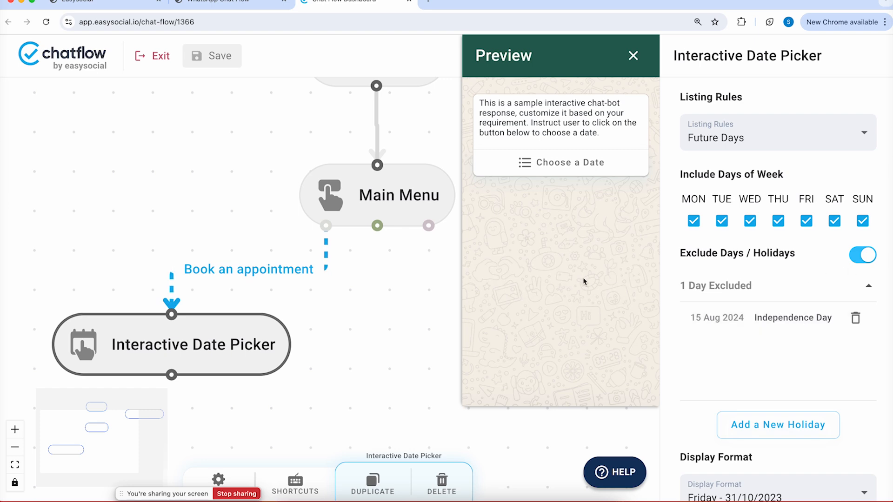
Switch the date picker's listing rule from Future Days to Today & Future Days
scroll(847, 243, up, 3)
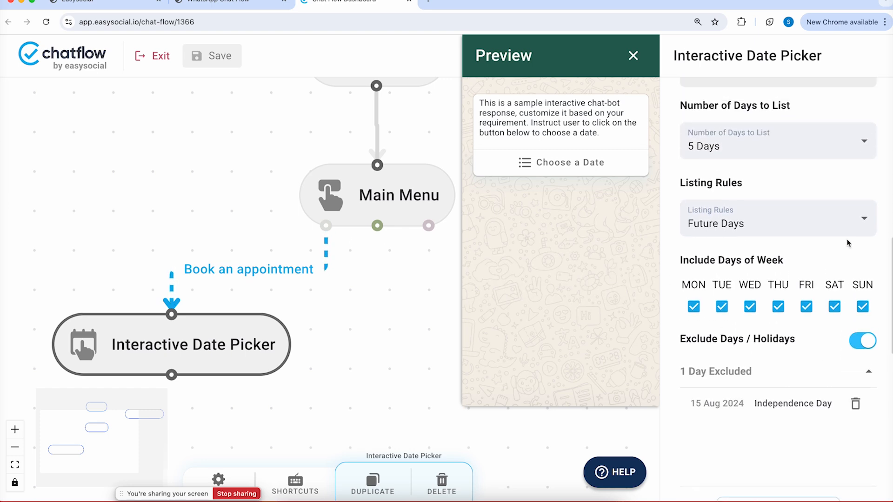
click(715, 265)
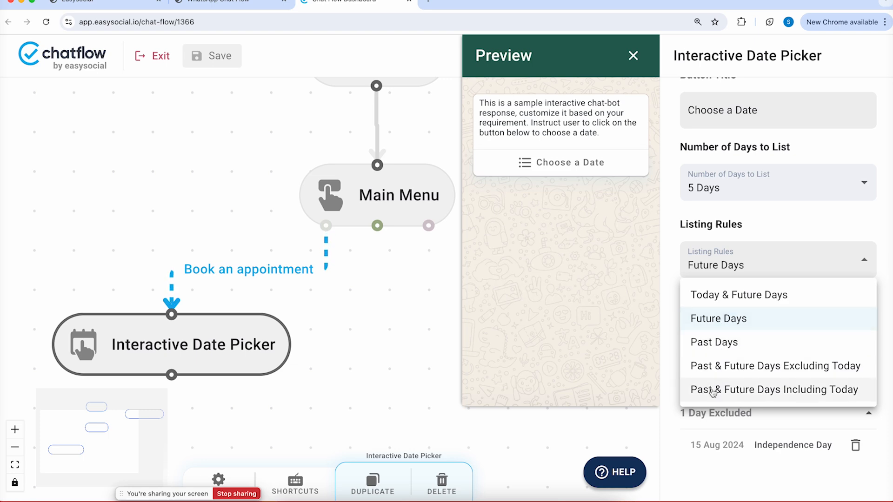
click(752, 297)
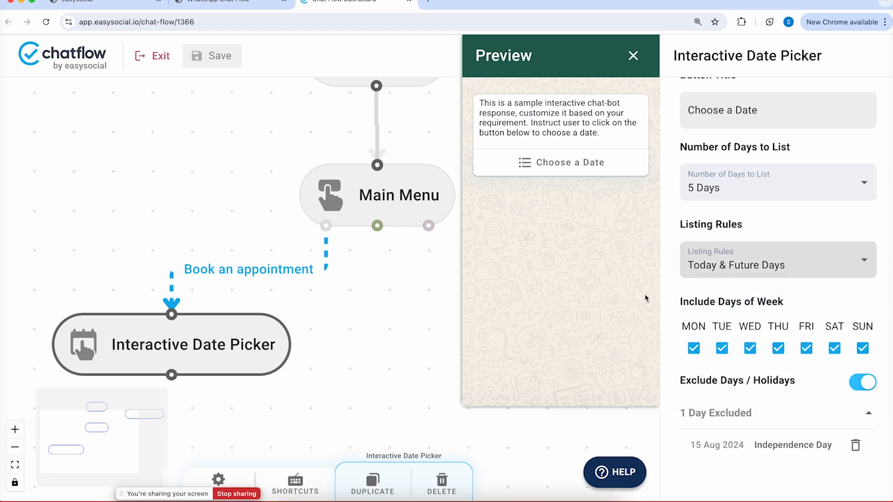
Pan the flow canvas up and reselect the Interactive Date Picker node
drag(369, 349, 379, 211)
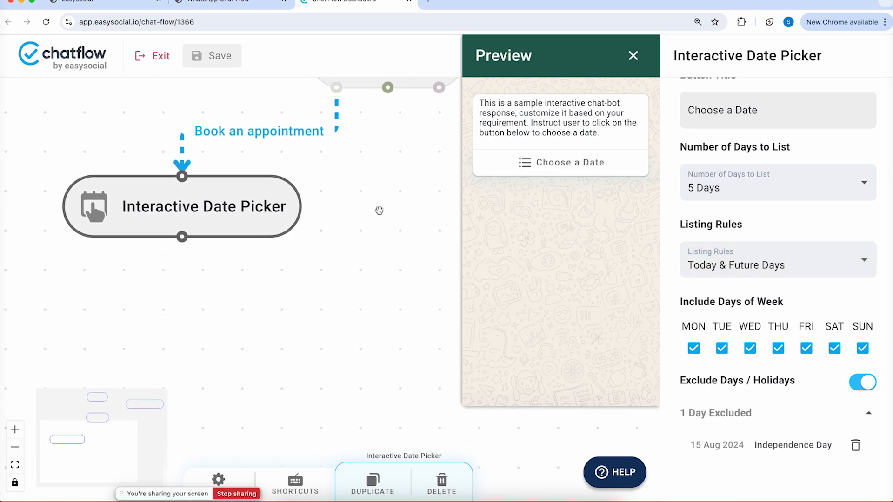
click(250, 213)
scroll(701, 222, up, 10)
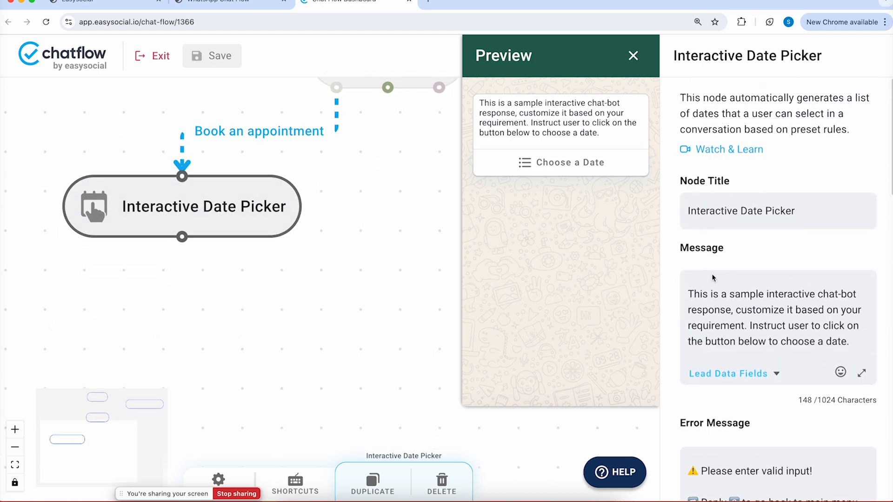
Replace the date picker's message with 'Please choose a date.' and open the canvas's Create a Node menu
double_click(715, 308)
key(ctrl+a)
key(BackSpace)
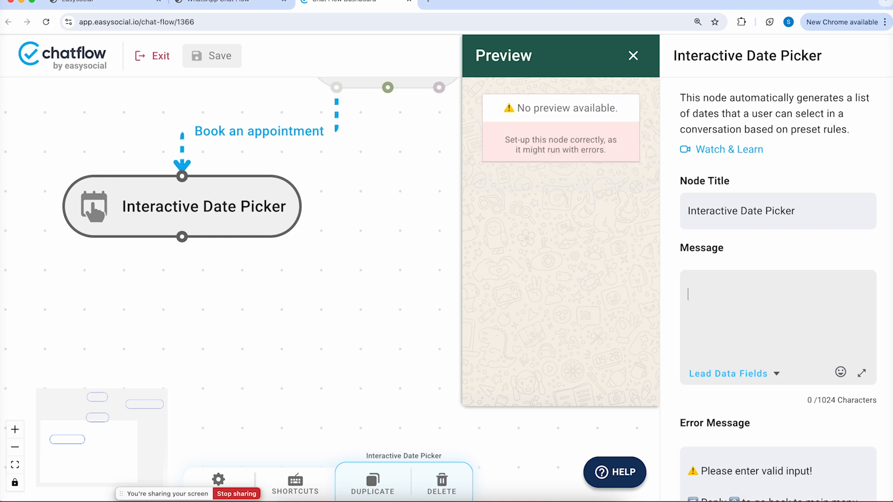
text(Please choo)
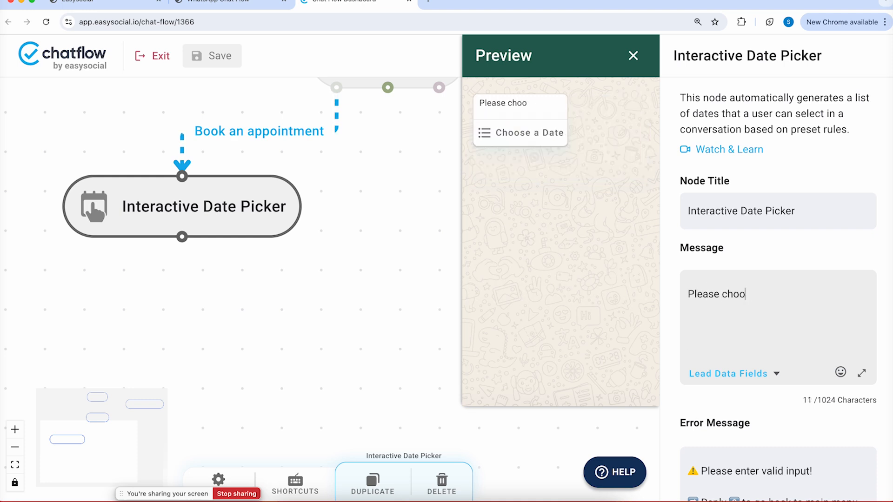
text(se a date)
key(BackSpace)
key(BackSpace)
key(BackSpace)
text(e.)
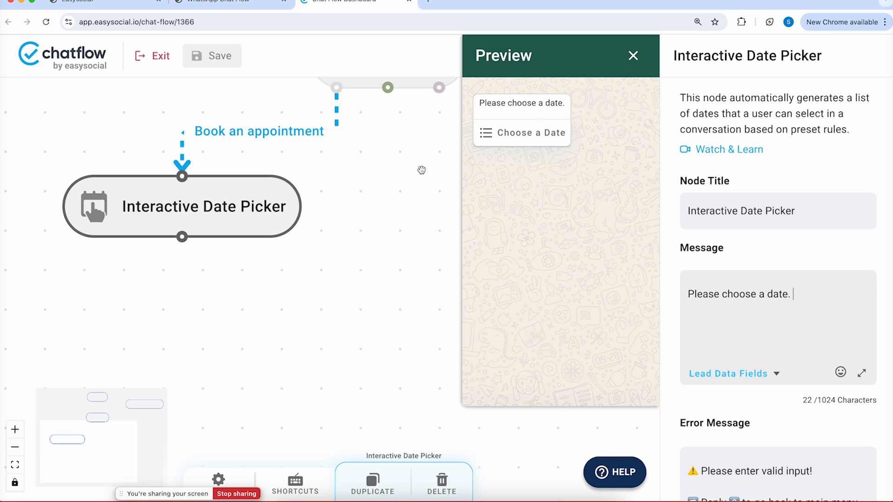
right_click(307, 261)
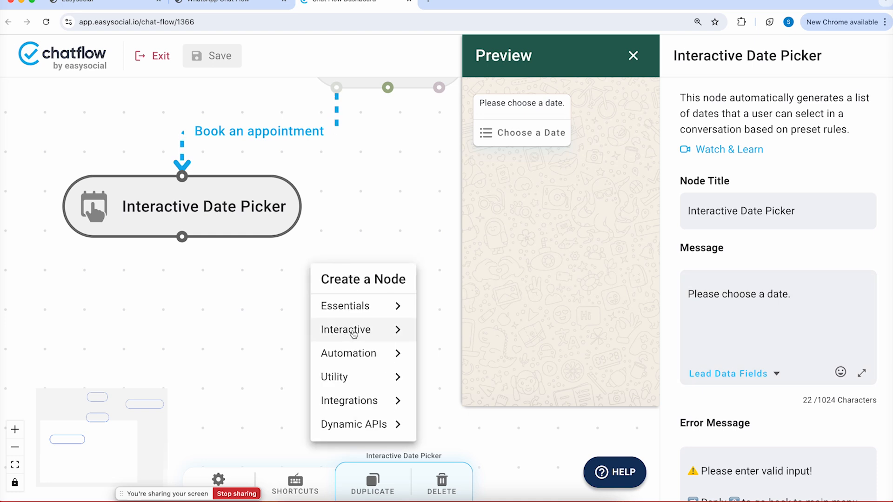
Place a new Interactive List Response node below the date picker, connected from the date picker's output
click(381, 331)
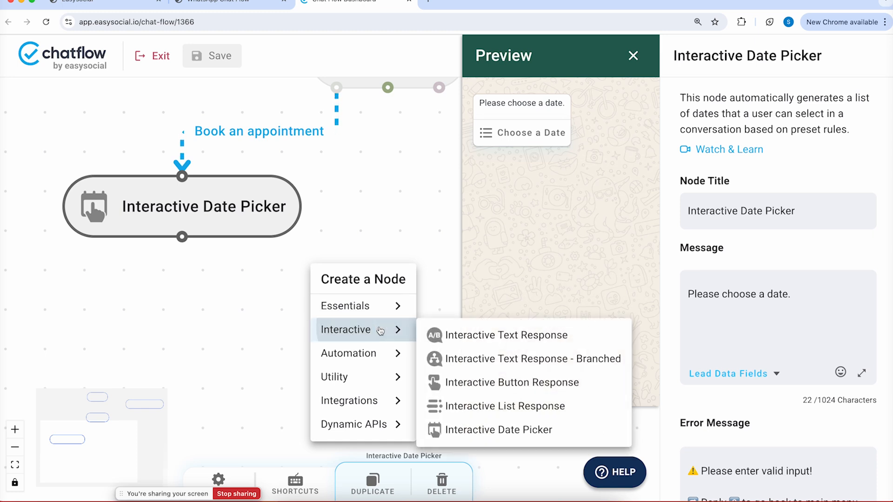
click(506, 407)
drag(398, 289, 103, 351)
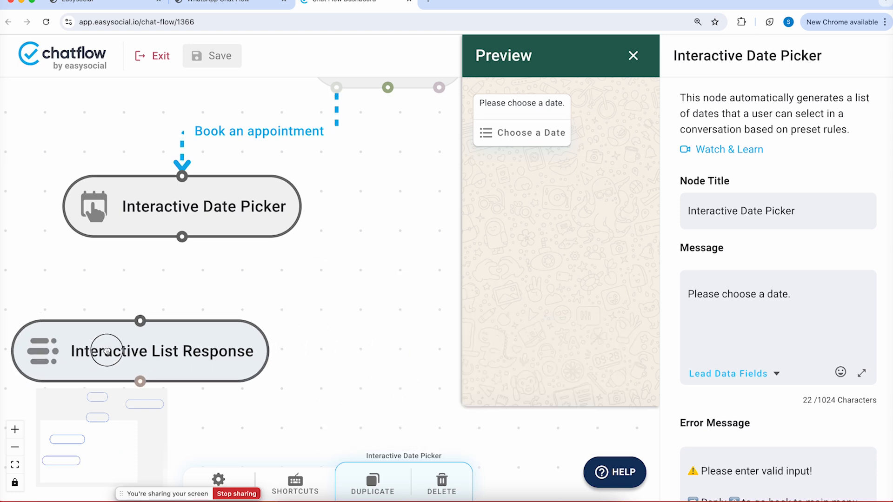
drag(182, 237, 140, 321)
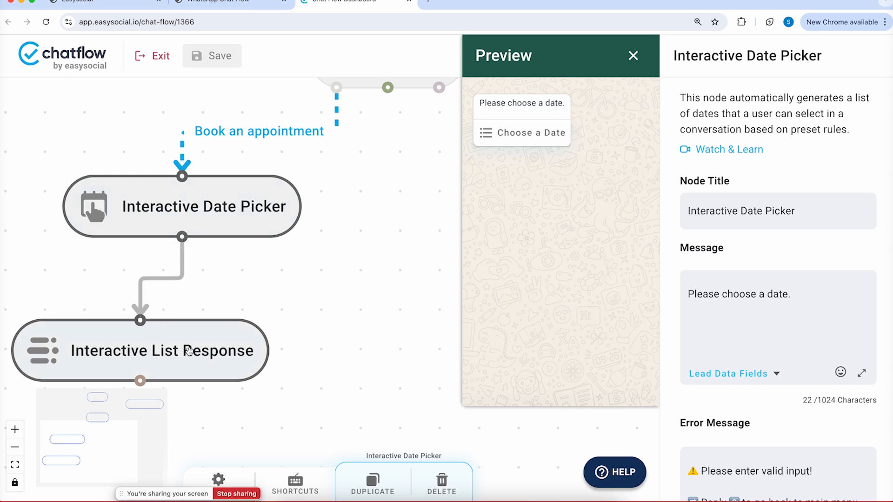
click(196, 358)
drag(824, 251, 780, 257)
Rename the list node to 'Time Slot' and move it under the date picker
key(super+a)
key(BackSpace)
text(Time )
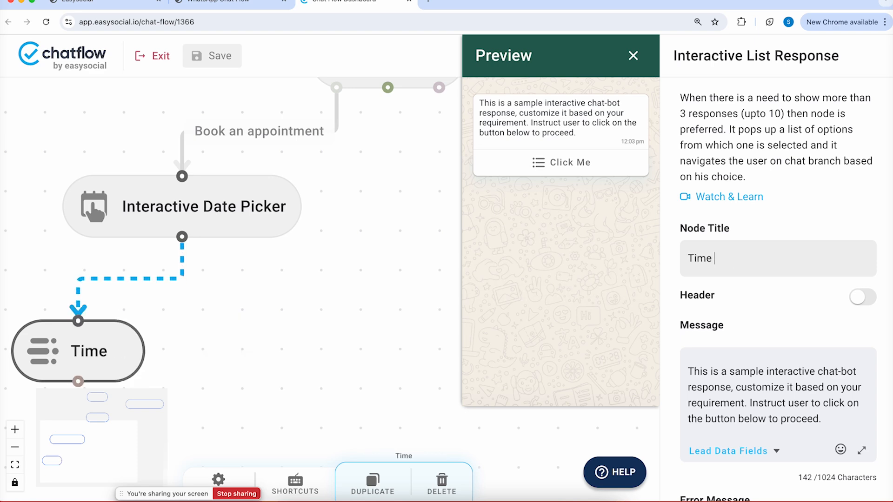
text(Slot)
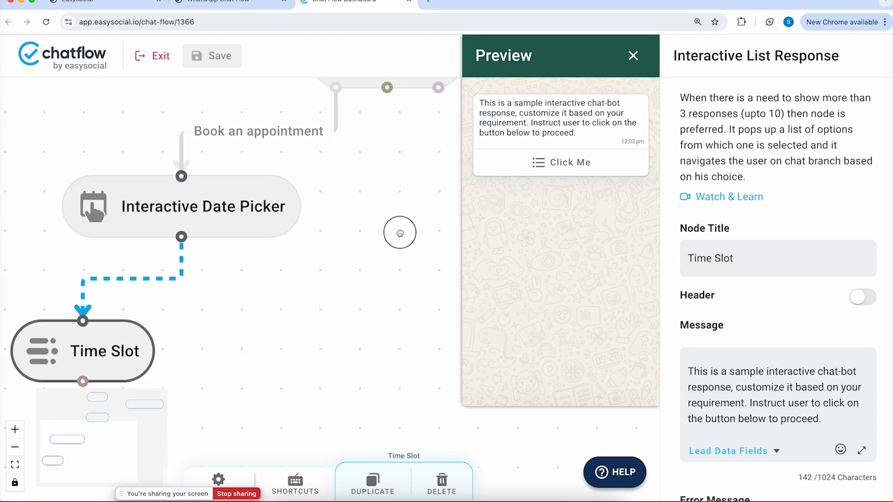
drag(399, 236, 410, 152)
drag(130, 256, 227, 264)
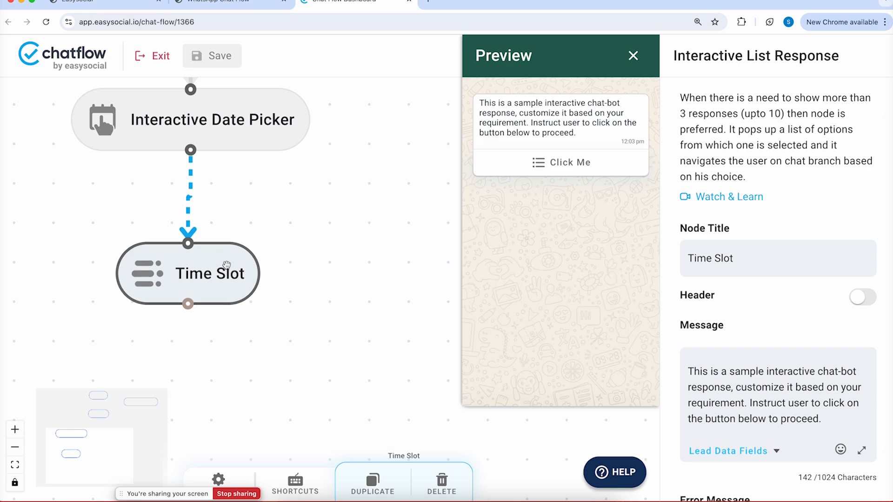
scroll(737, 223, down, 4)
Set its message to 'Please choose a time slot that is convenient for you.', correcting 'convinient'
triple_click(750, 220)
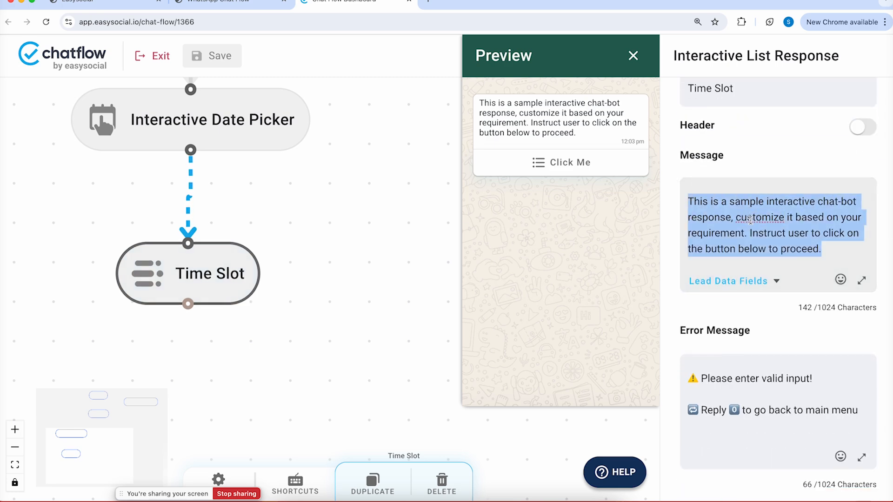
text(Please choose a time slot that is convinient )
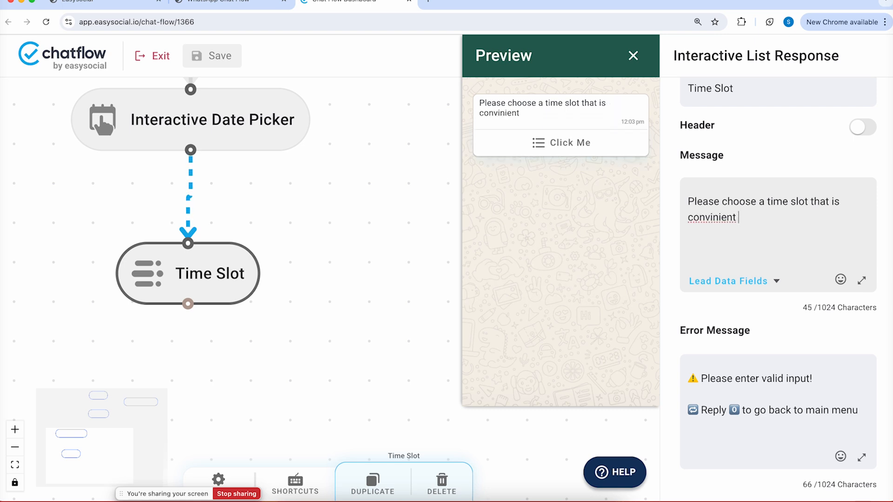
text(for you.)
right_click(703, 222)
click(725, 232)
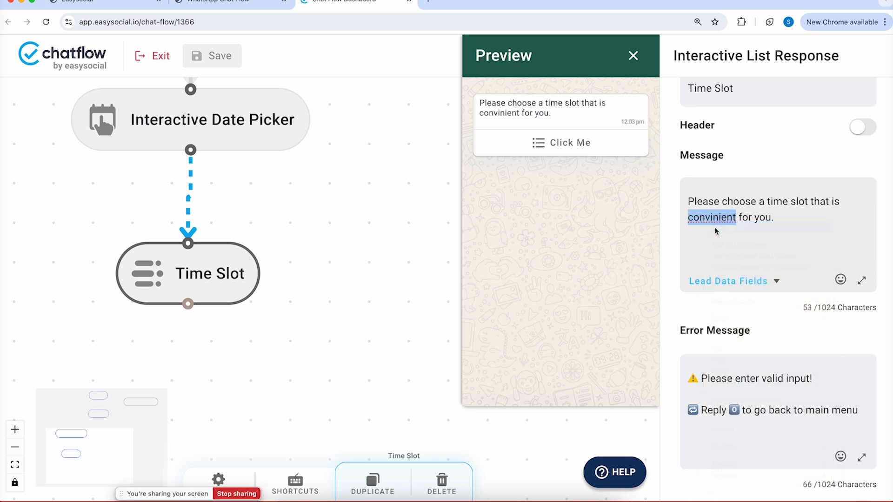
scroll(767, 250, down, 3)
scroll(766, 250, down, 5)
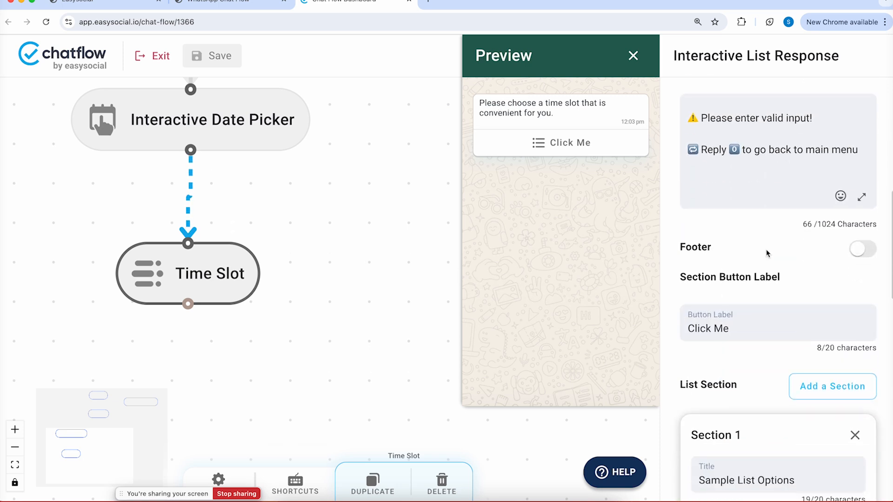
Replace the 'Click Me' section button label with 'Time Slot'
triple_click(720, 324)
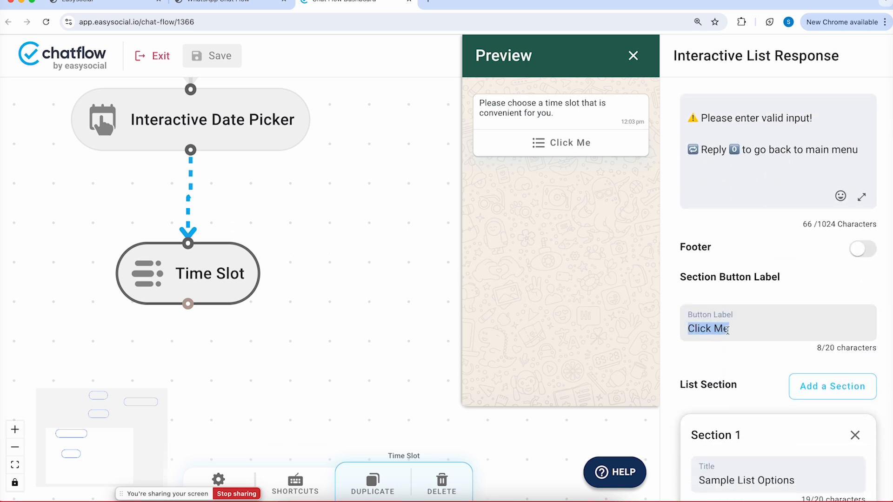
text(Time Slot)
scroll(728, 327, down, 6)
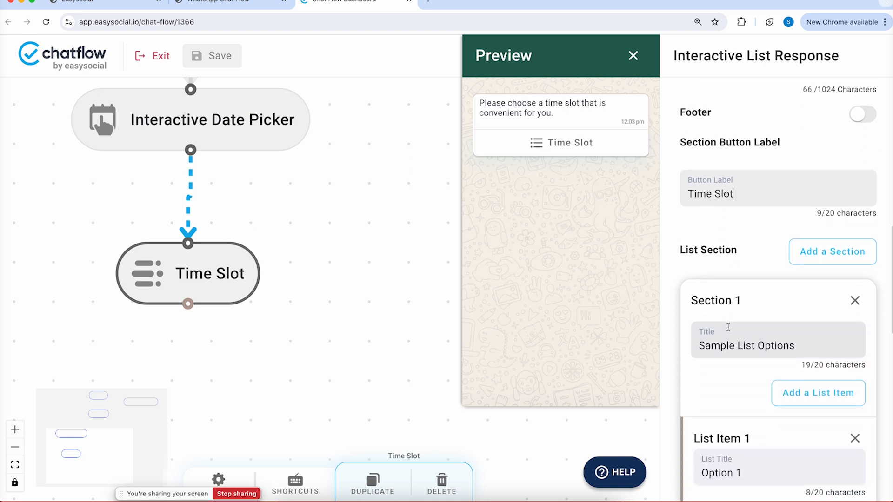
scroll(728, 327, up, 1)
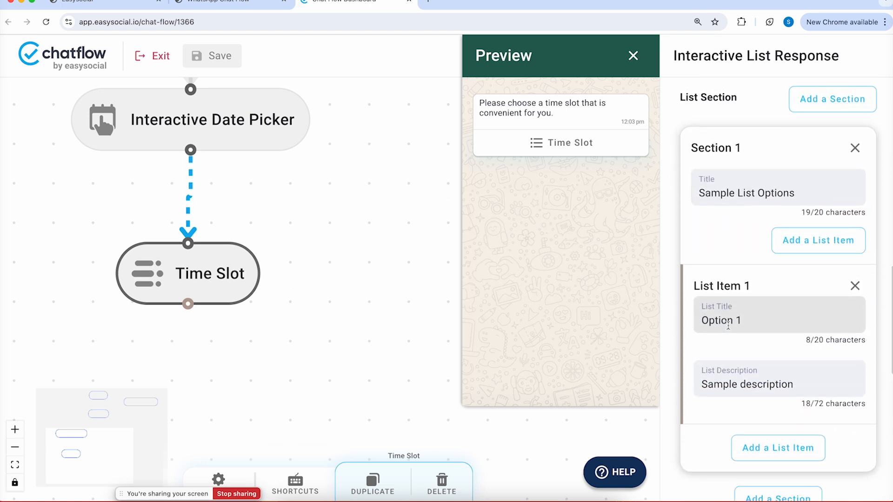
Retitle Option 1 as 7AM to 9AM and clear its sample description
triple_click(725, 321)
key(BackSpace)
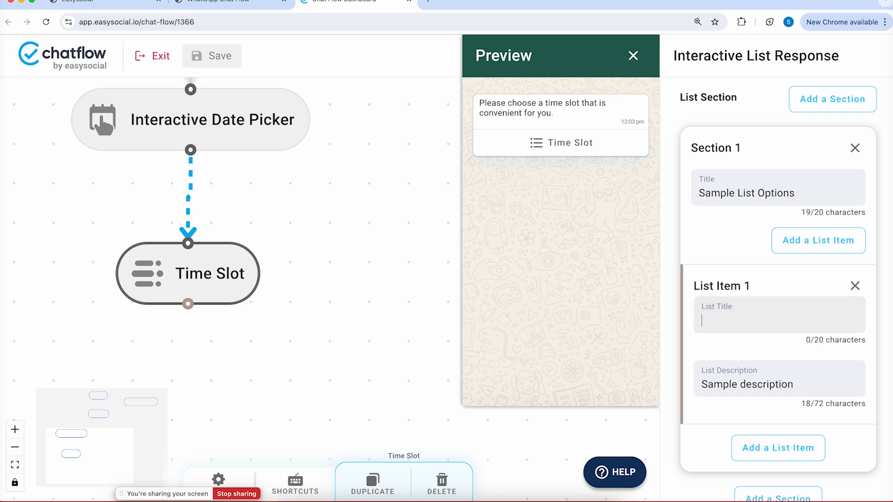
text(7AM to 9AM)
triple_click(796, 383)
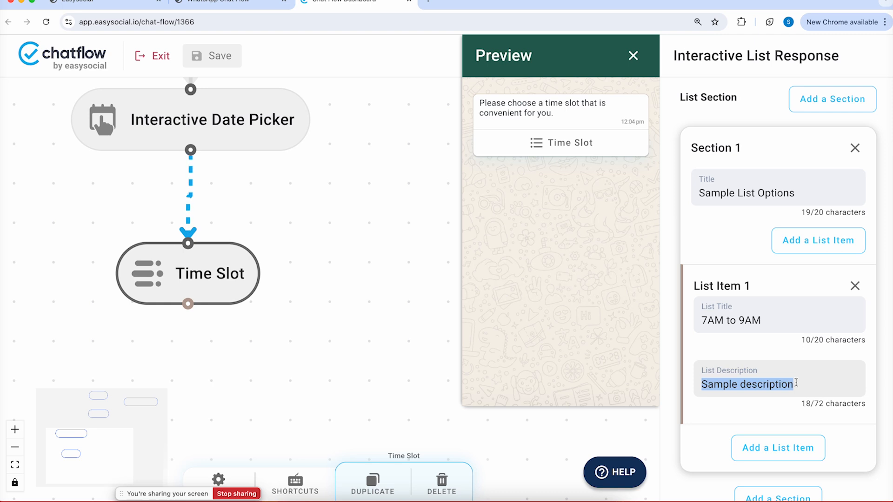
key(BackSpace)
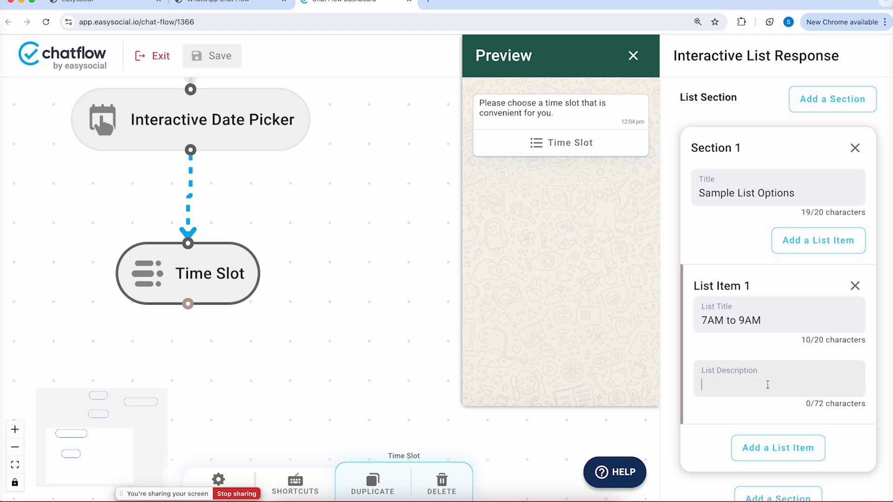
Add the second and third list items, 9AM-11AM and 11AM-1PM
click(776, 448)
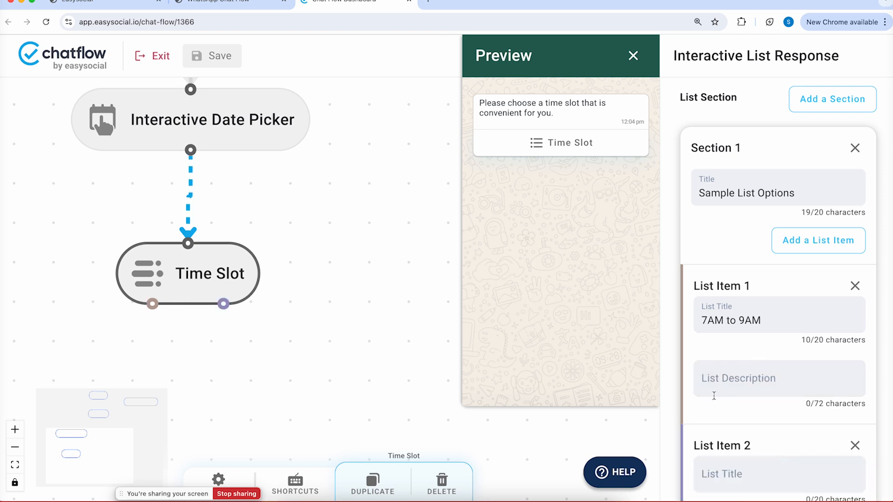
scroll(723, 447, down, 1)
click(721, 430)
text(9)
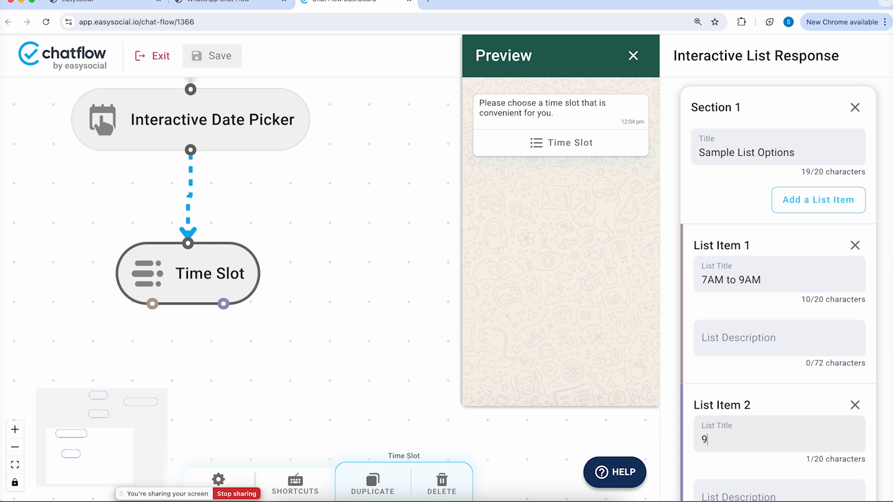
text(AM-11AM)
scroll(765, 465, down, 2)
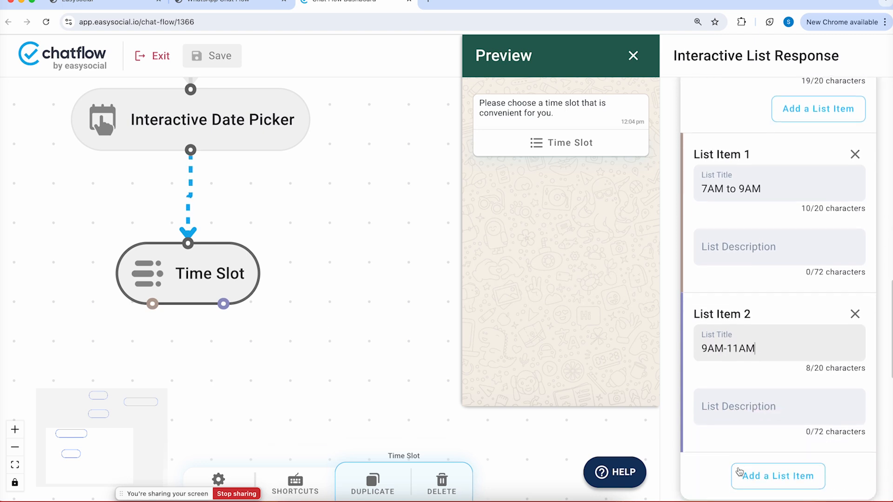
click(764, 477)
scroll(766, 479, down, 3)
click(726, 377)
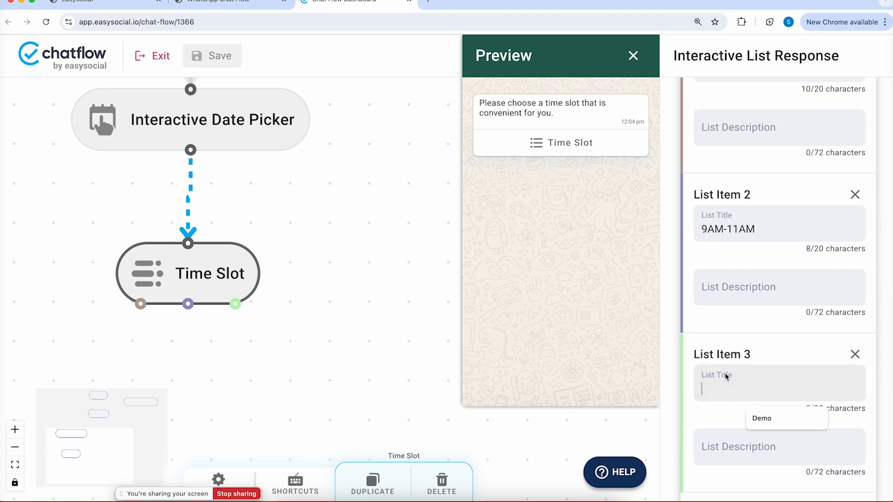
text(11AM-1PM)
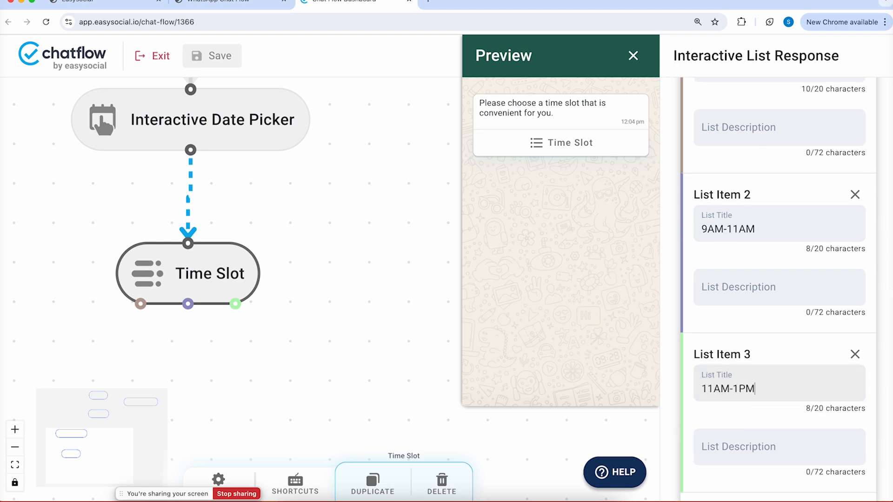
Add a fourth list item, 1PM-3PM, and check the options in the preview
scroll(772, 372, down, 4)
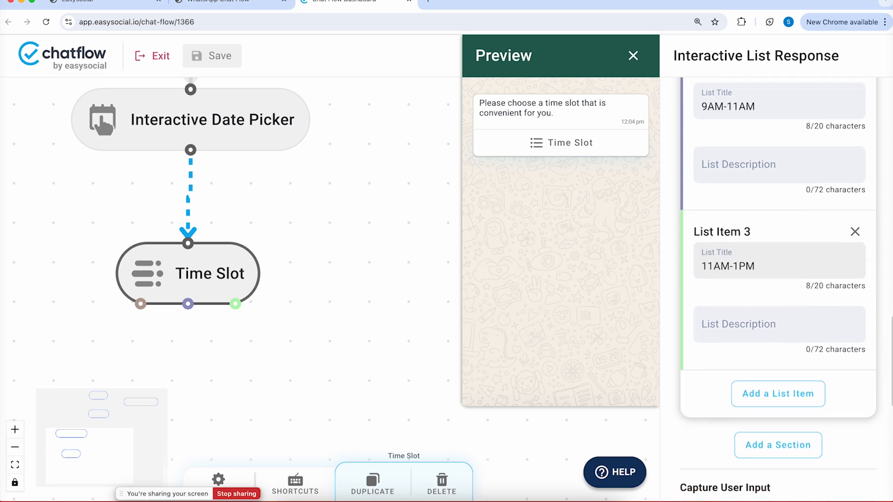
click(771, 364)
click(716, 392)
text(1PM-3PM)
scroll(778, 288, down, 2)
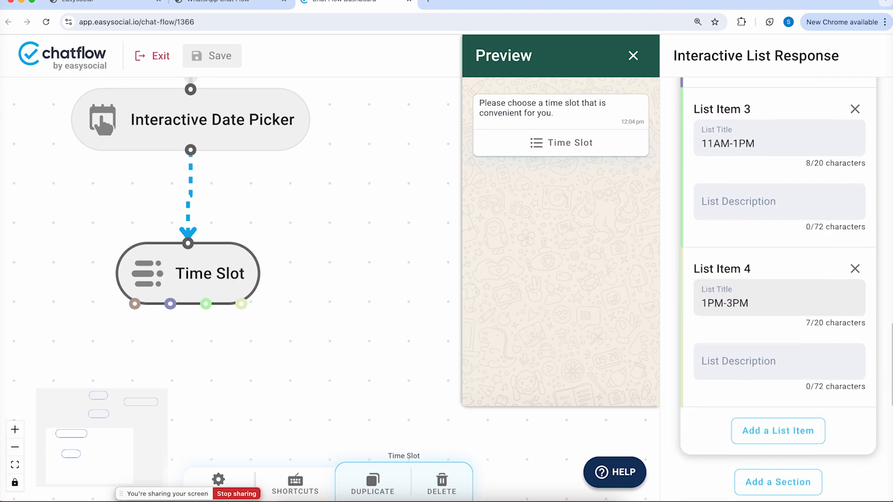
click(548, 157)
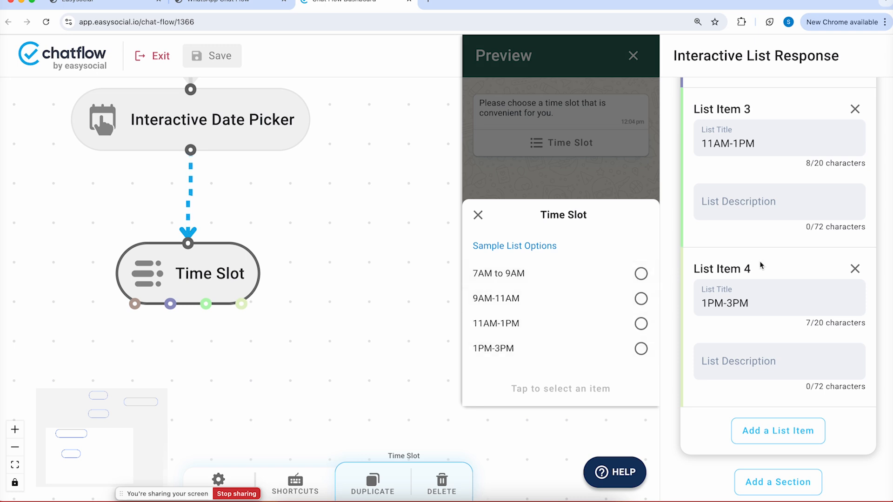
Add the fifth and sixth list items, 3PM-5PM and 5PM-7PM
scroll(763, 265, down, 2)
click(770, 328)
click(762, 346)
text(3PM)
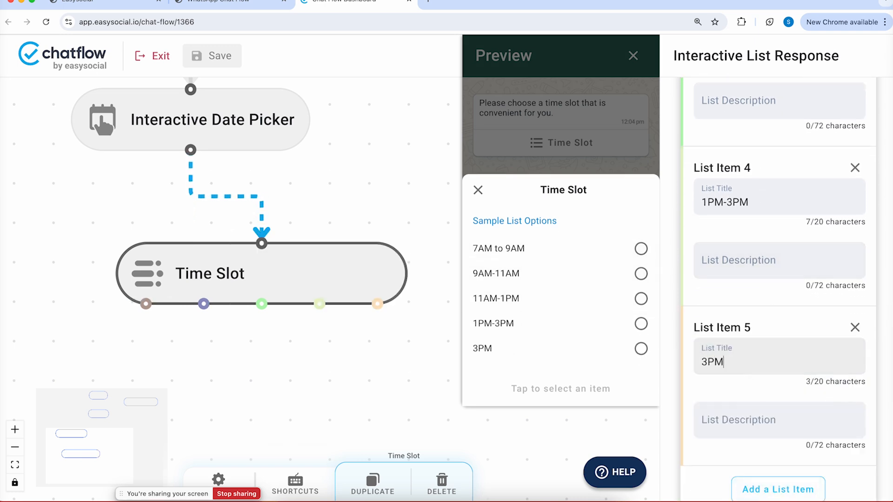
text(-5PM)
scroll(772, 372, down, 2)
click(744, 416)
click(738, 434)
text(5PM-7PM)
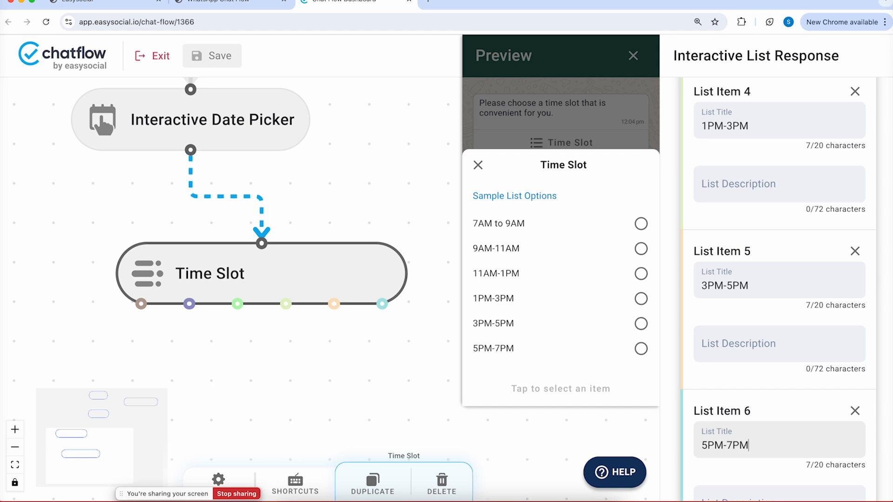
drag(296, 270, 219, 288)
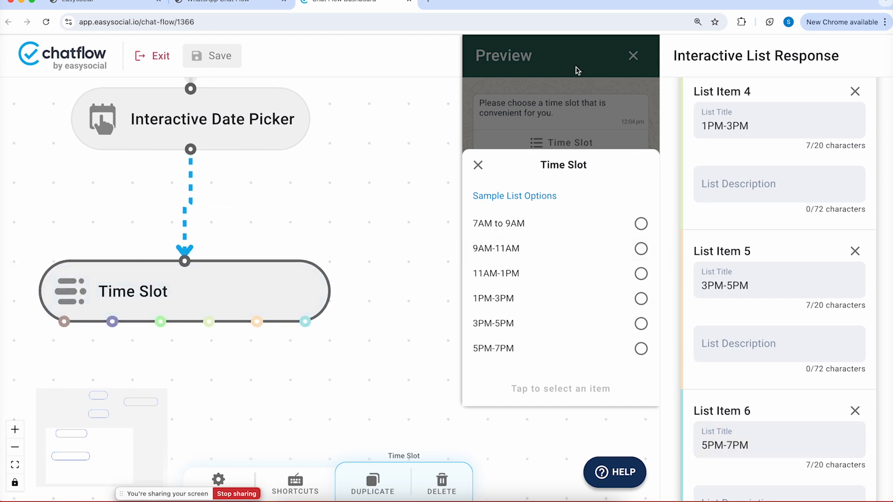
Close the previewed time-slot list and the chat preview, recentring the canvas on Time Slot
click(478, 165)
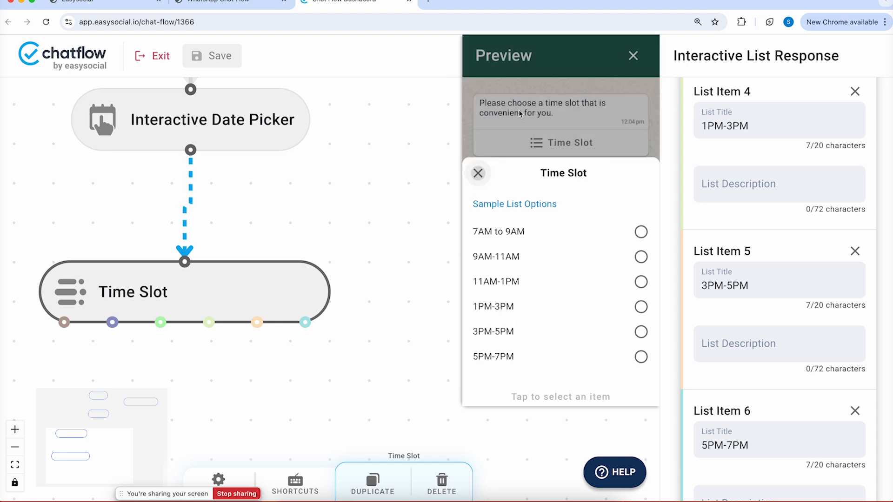
click(633, 55)
drag(417, 177, 488, 118)
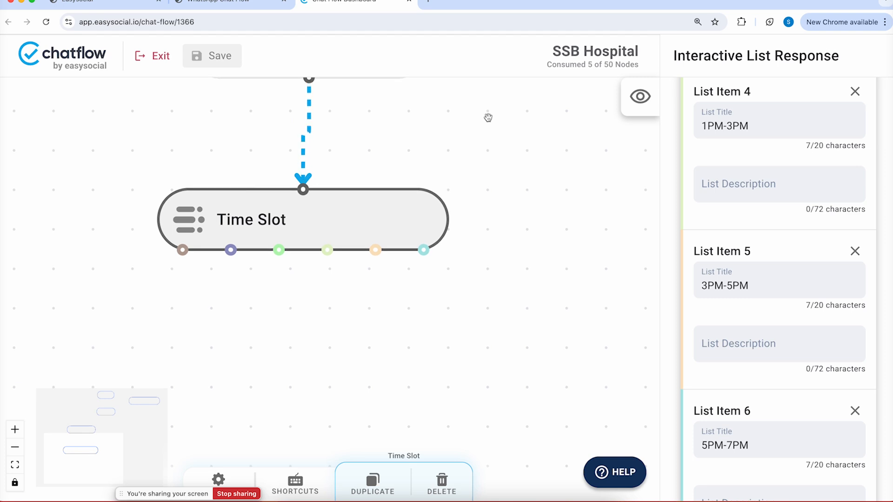
Add an Interactive List Response node and place it below the Time Slot node
right_click(369, 315)
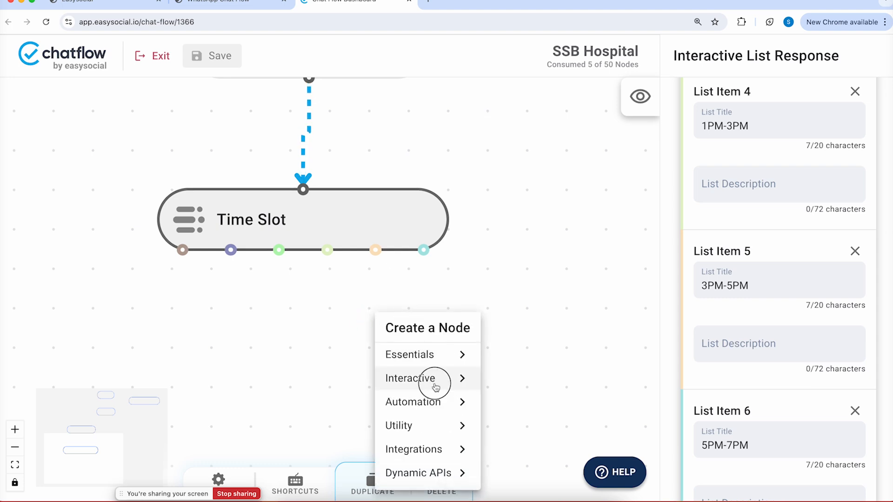
mouse_move(434, 385)
click(535, 449)
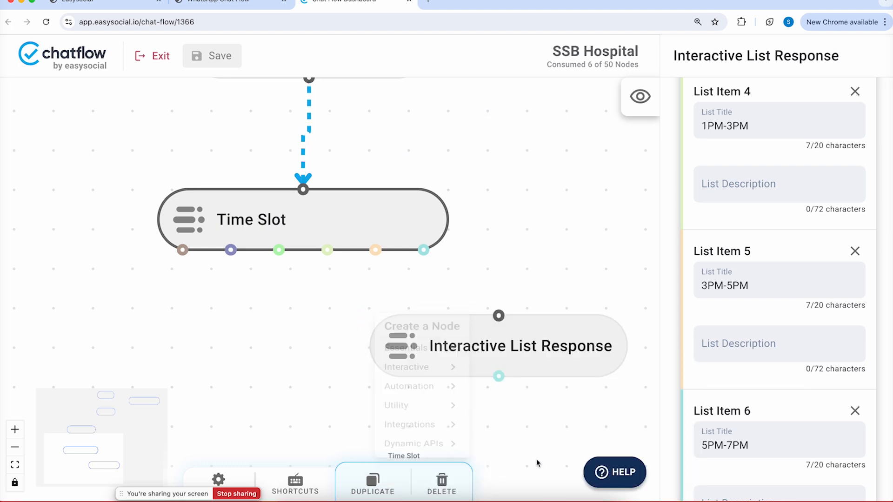
drag(376, 358, 158, 400)
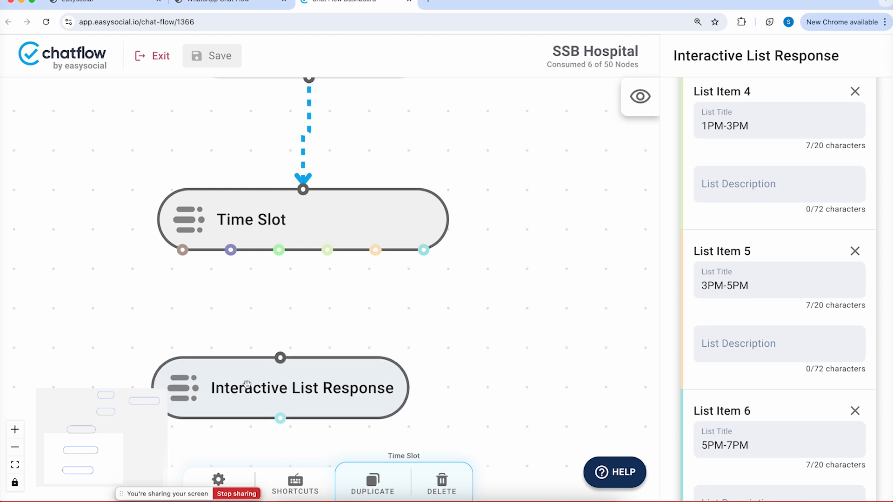
Wire the Time Slot options, 7AM to 9AM through 5PM-7PM, into the new node
drag(182, 249, 280, 357)
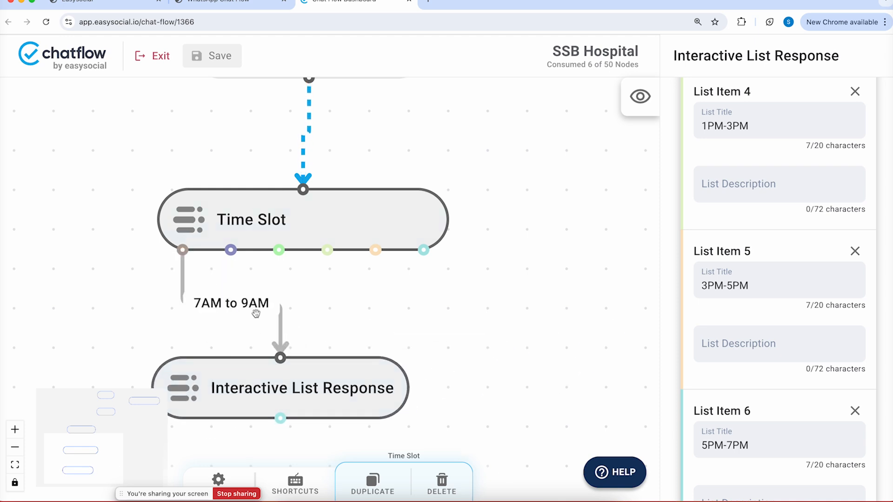
drag(231, 250, 280, 356)
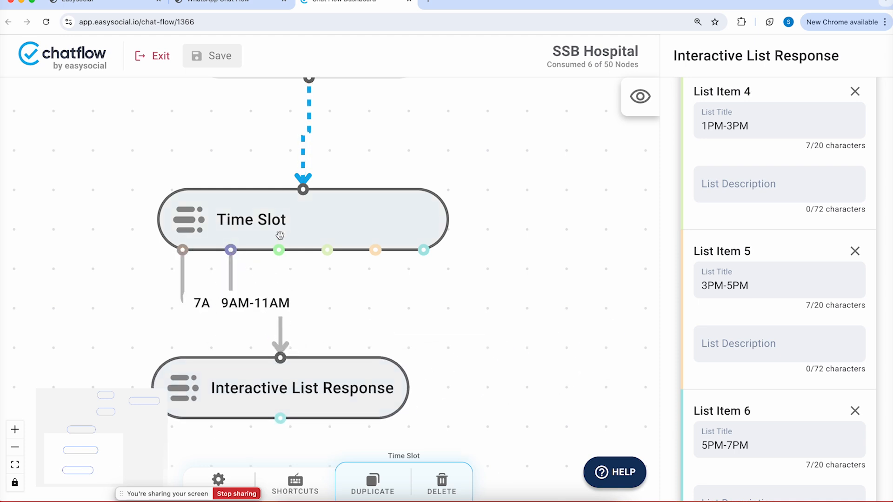
drag(278, 250, 280, 357)
drag(327, 250, 280, 356)
drag(369, 254, 279, 357)
drag(404, 227, 280, 357)
click(378, 329)
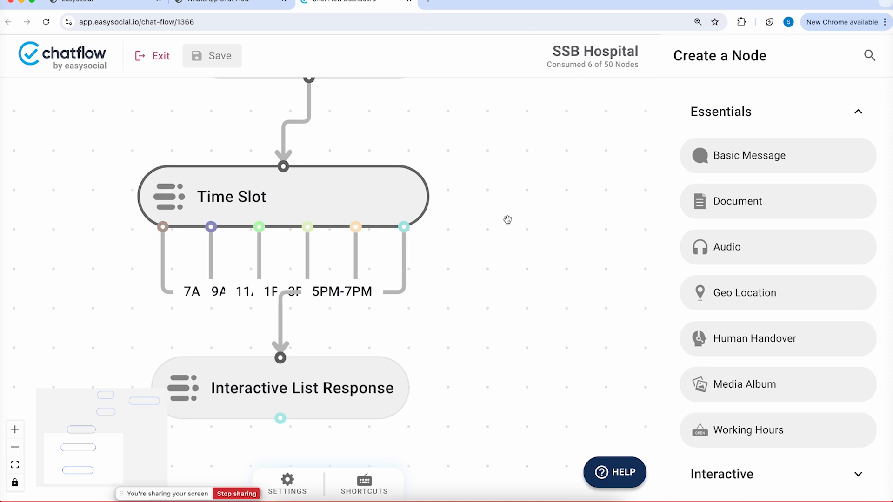
Pan the canvas up and select the Interactive List Response node below Time Slot to show its settings
click(515, 201)
drag(514, 201, 540, 83)
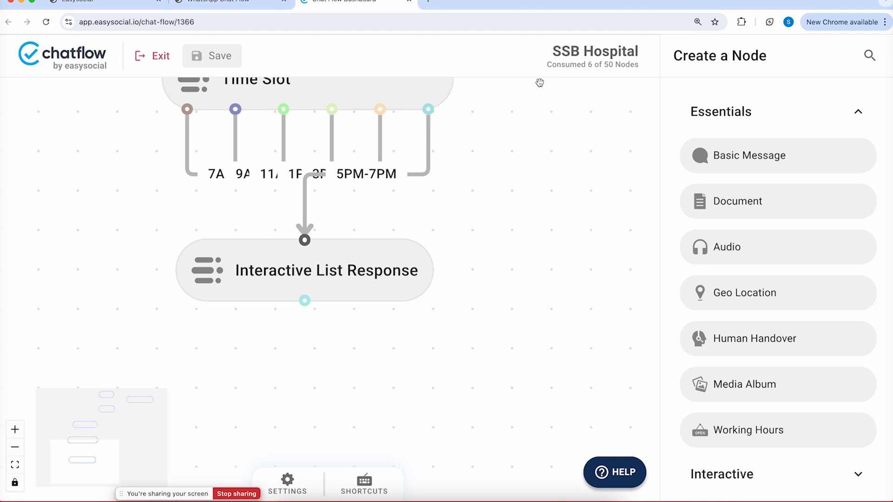
click(326, 256)
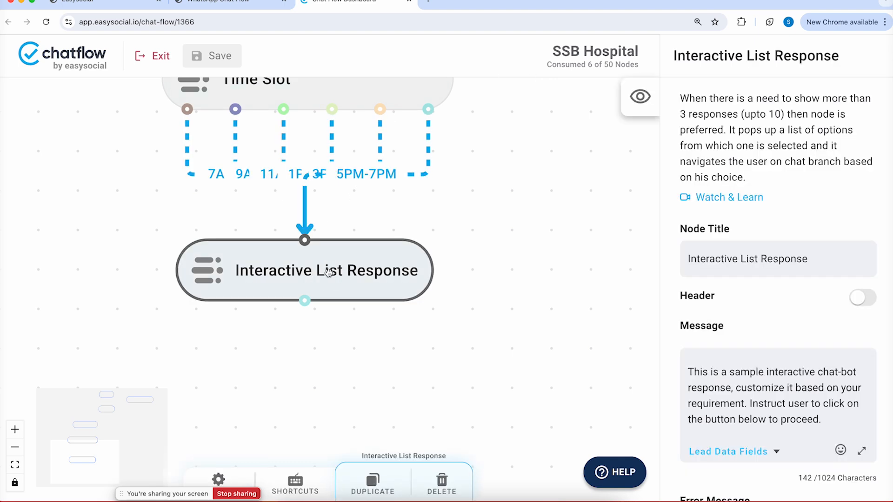
Title the list node 'Choose Department' with the message 'Please choose a department to confirm your booking'
triple_click(804, 259)
text(Choos)
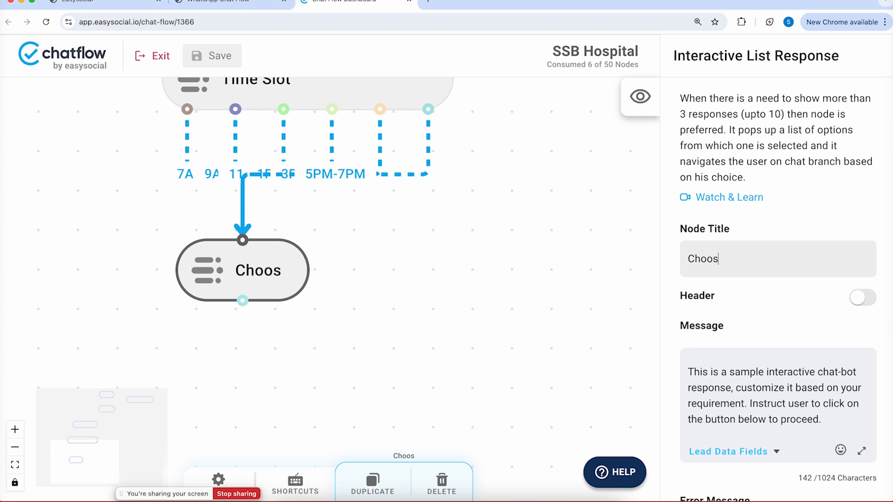
text(e Depart)
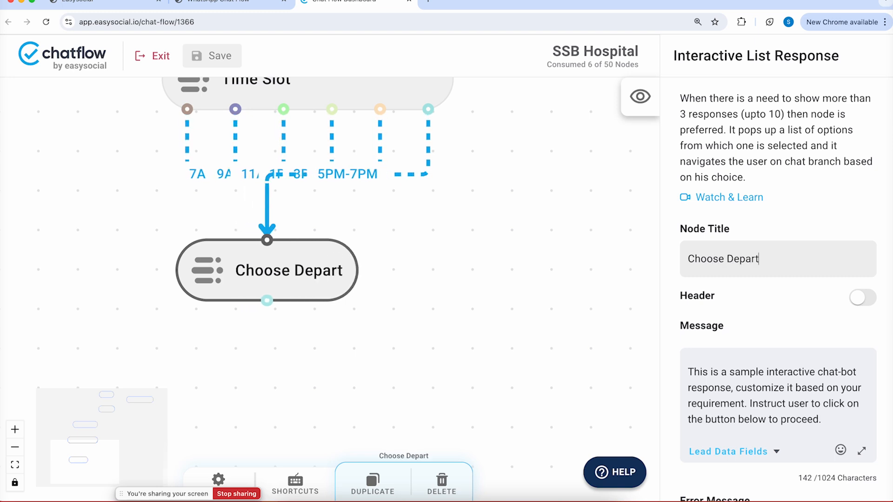
text(ment)
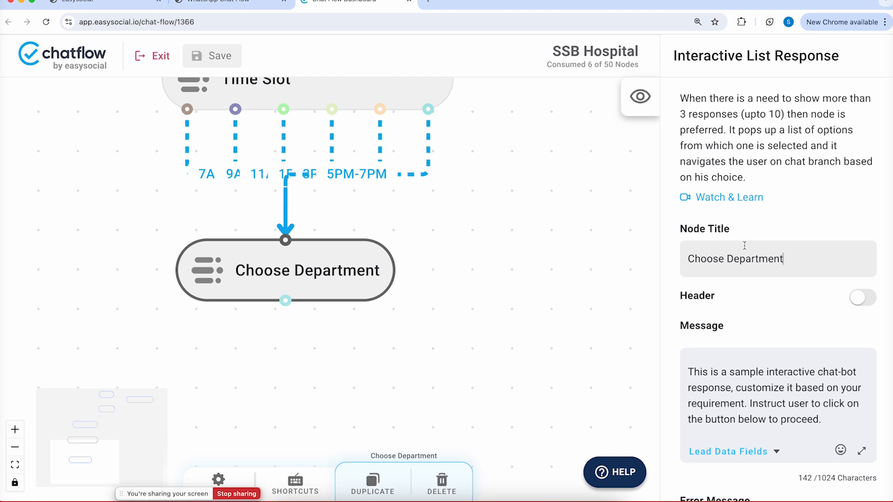
click(742, 416)
key(ctrl+a)
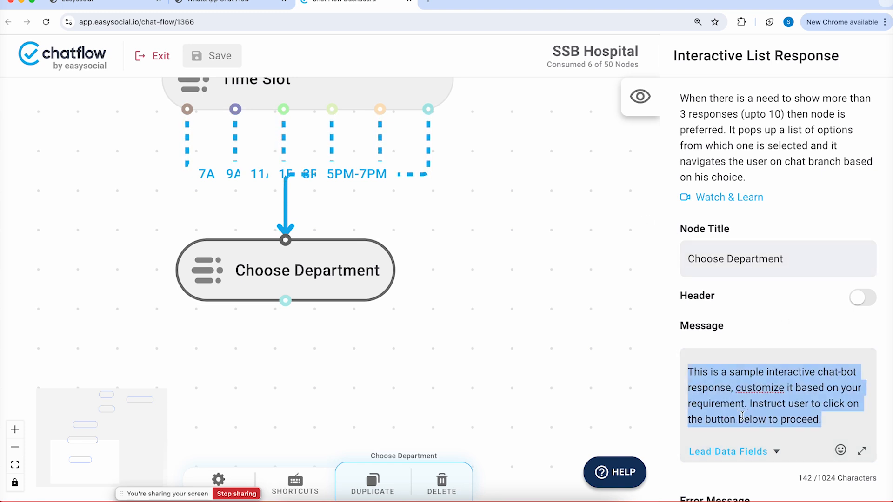
key(BackSpace)
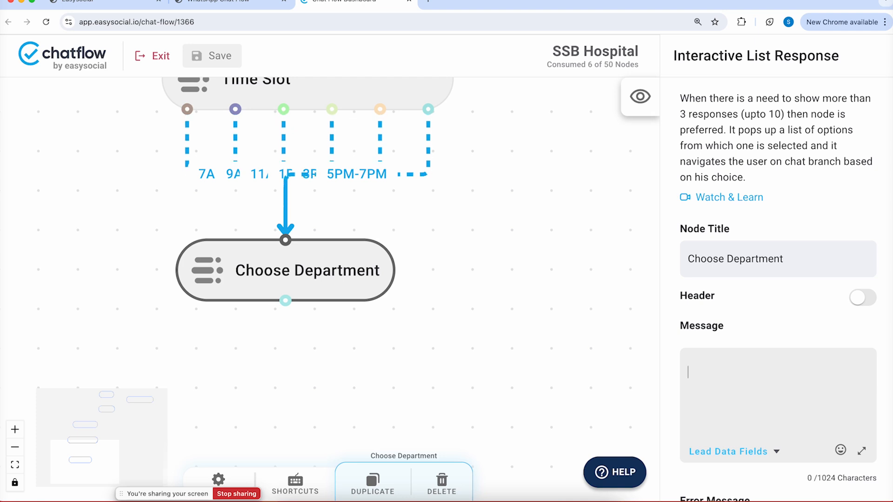
text(Please choose a d)
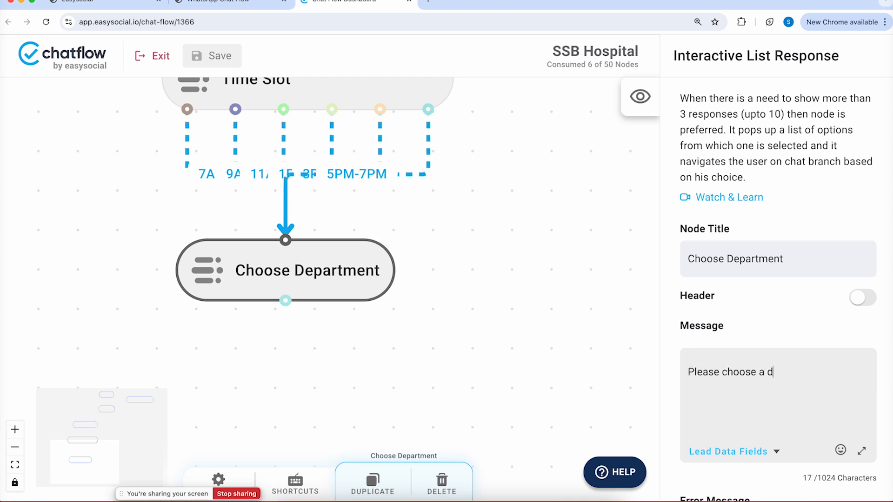
text(epartment to confi)
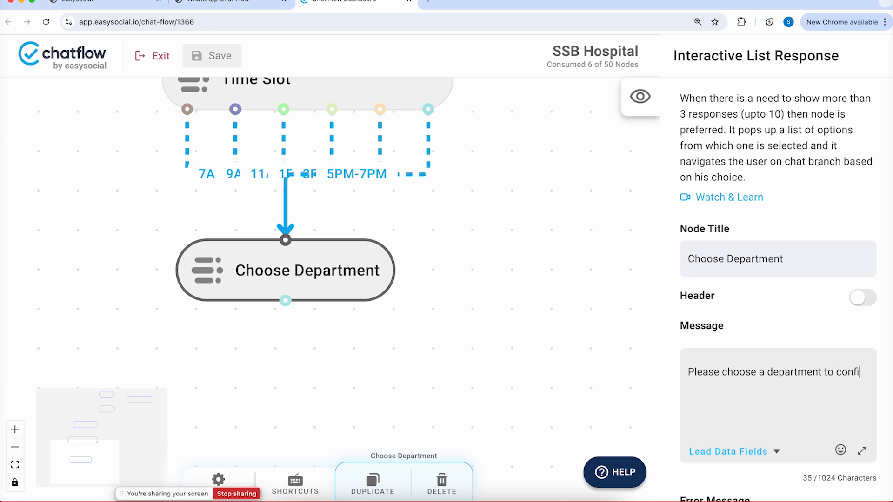
text(rm your booking.)
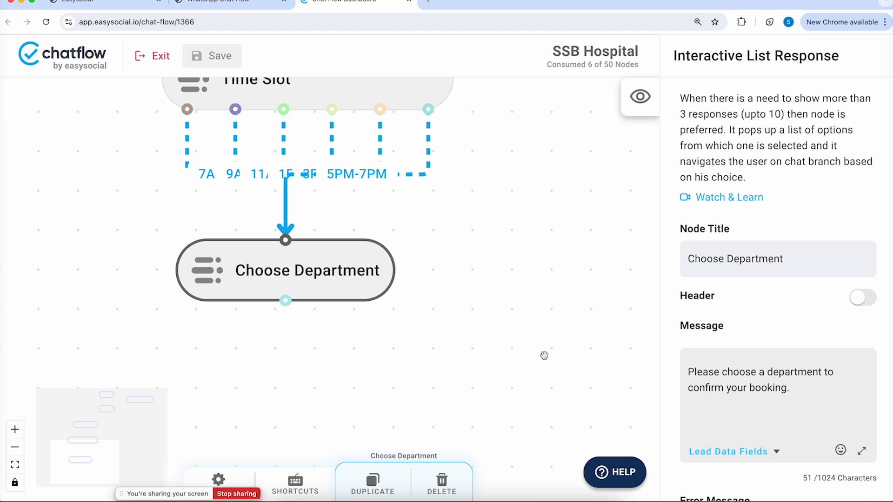
drag(324, 297, 351, 306)
Name the list section 'Departments' and set its button label to 'Choose a department'
scroll(764, 301, down, 10)
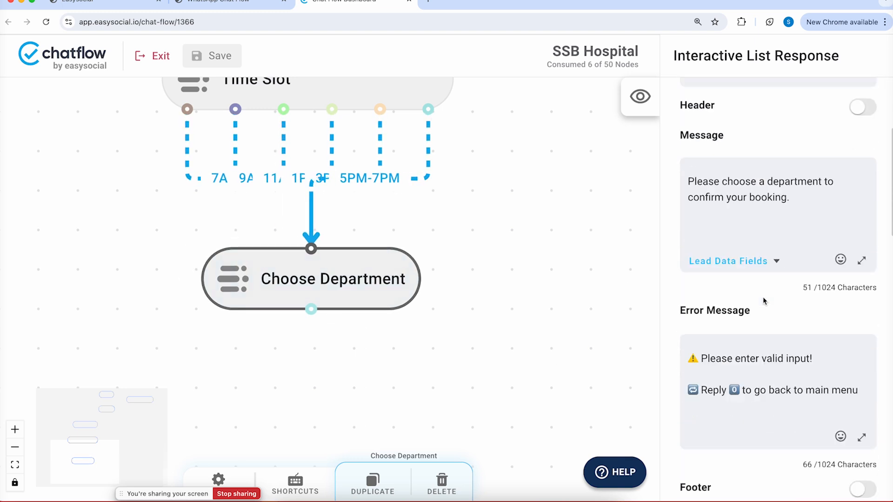
scroll(809, 296, down, 3)
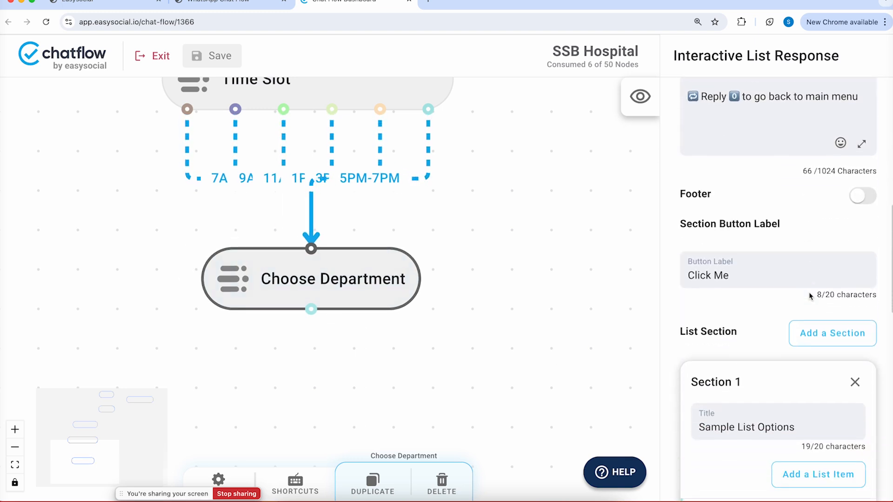
triple_click(744, 394)
text(Departments)
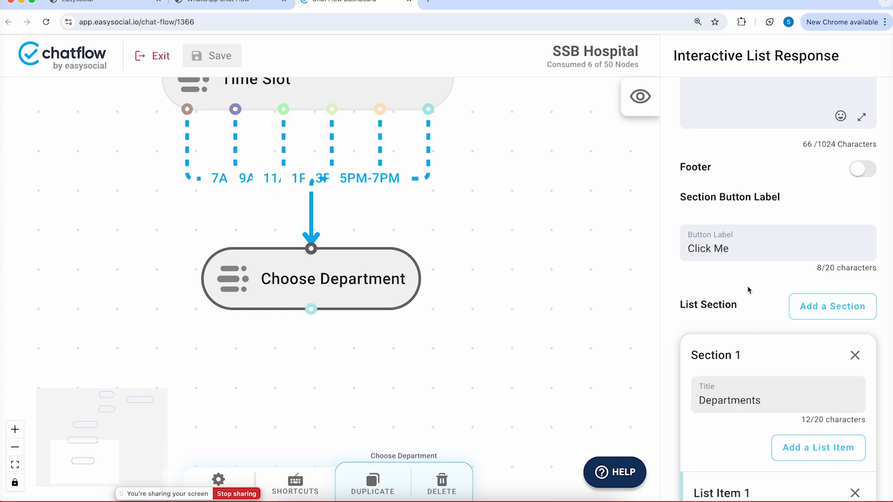
drag(736, 249, 688, 249)
text(Choose a department)
Retitle List Item 1 'General Medicine' and clear its sample description
scroll(741, 262, down, 5)
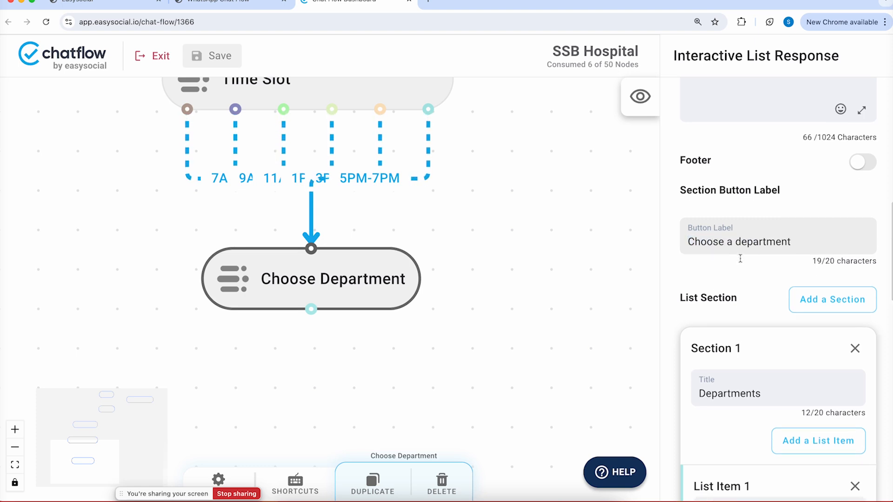
triple_click(724, 359)
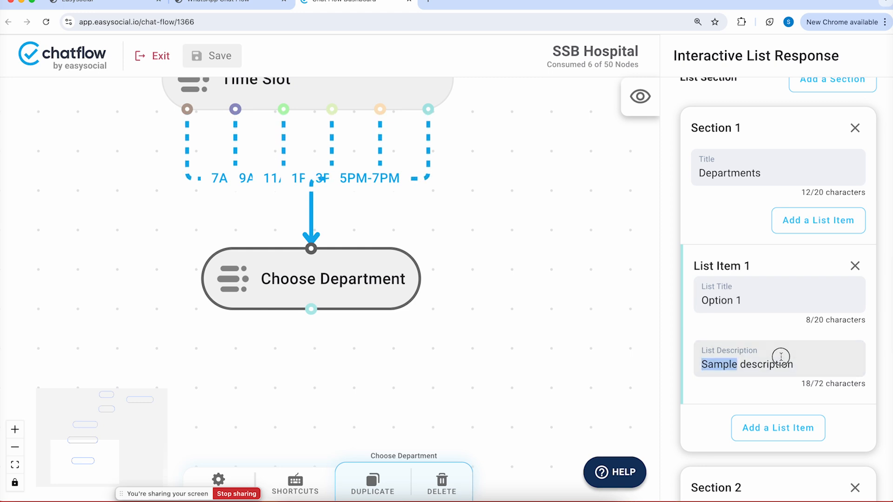
key(BackSpace)
click(736, 301)
triple_click(736, 300)
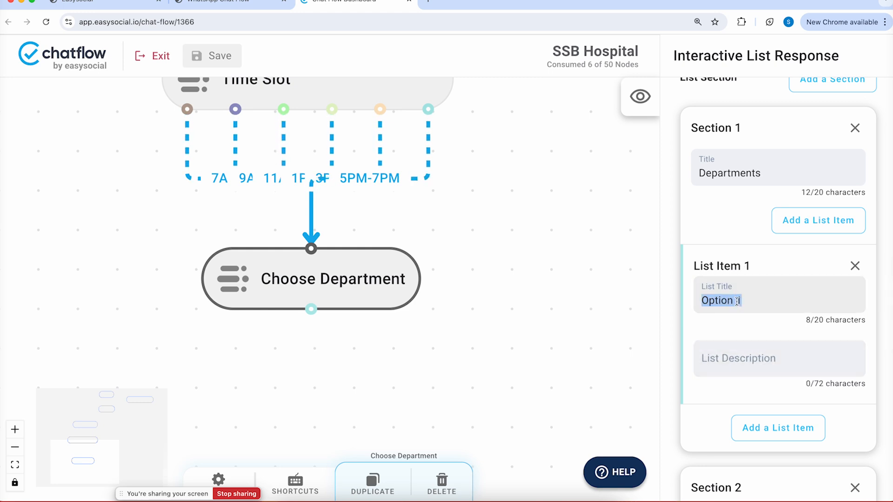
text(Gemeral)
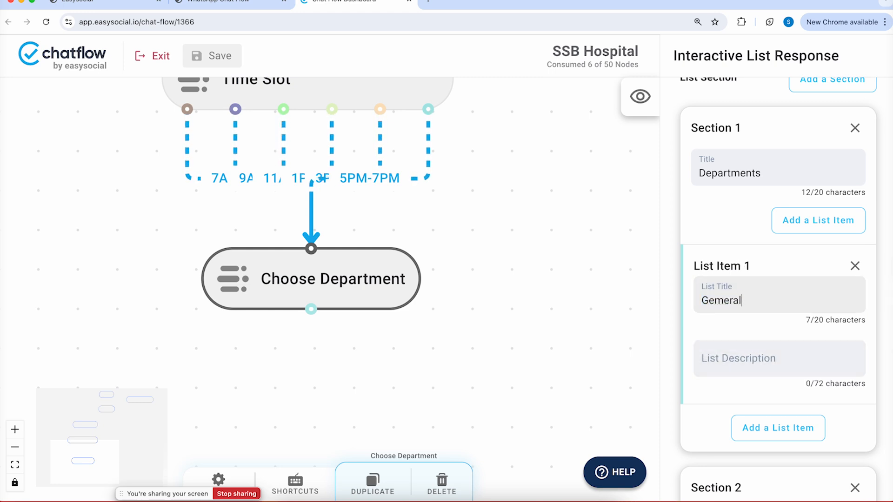
key(BackSpace)
key(BackSpace)
text(neral Medicine)
Add a second list item 'Nureology' and a blank third list item
click(757, 421)
scroll(757, 415, down, 2)
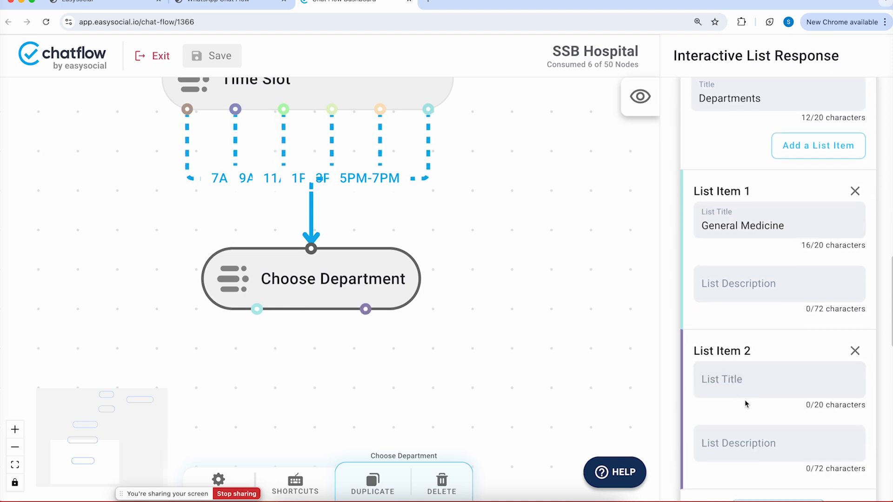
click(733, 378)
text(Nureology)
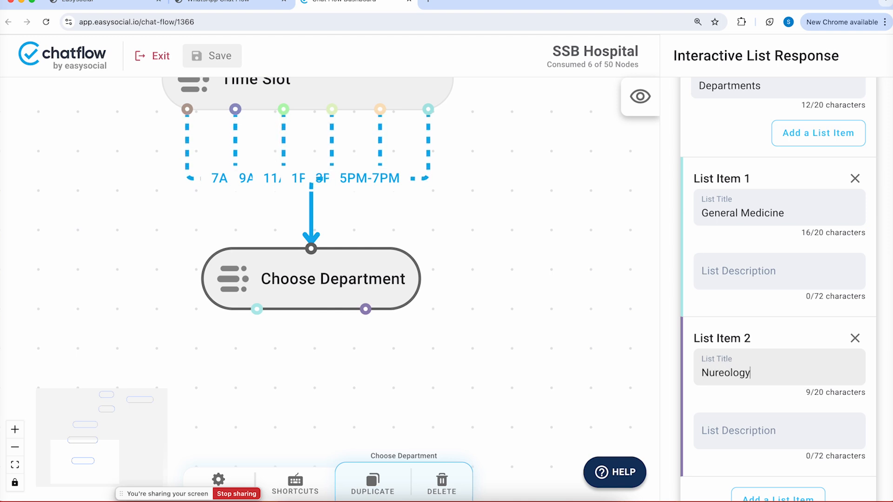
scroll(730, 326, down, 2)
scroll(731, 327, down, 2)
click(771, 356)
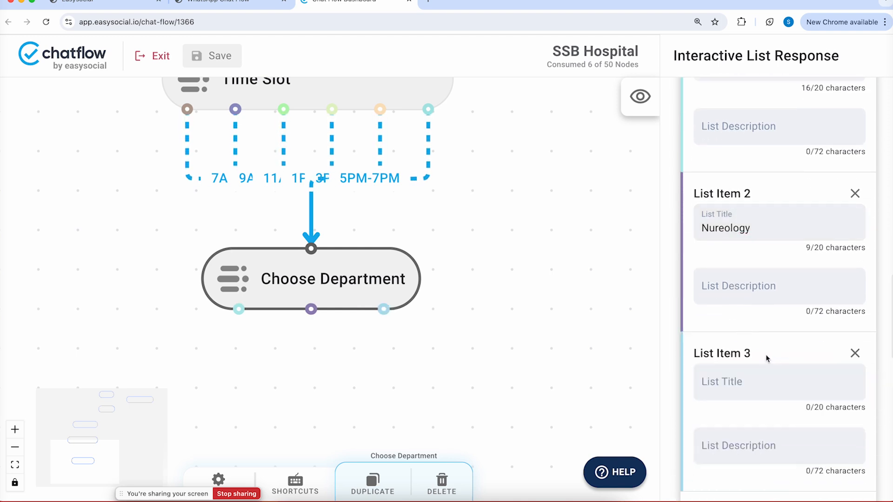
click(428, 2)
Ask ChatGPT for a 'list of medical departments' and select Neurosurgery in the reply
text(chat)
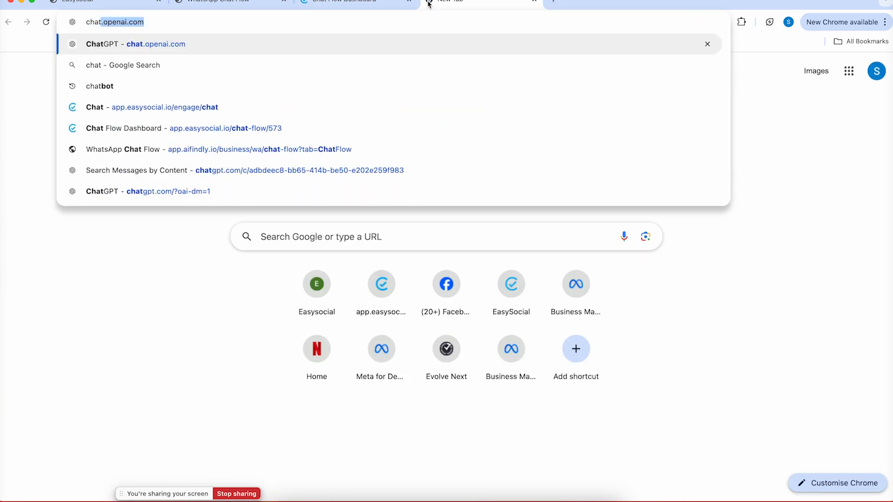
key(Return)
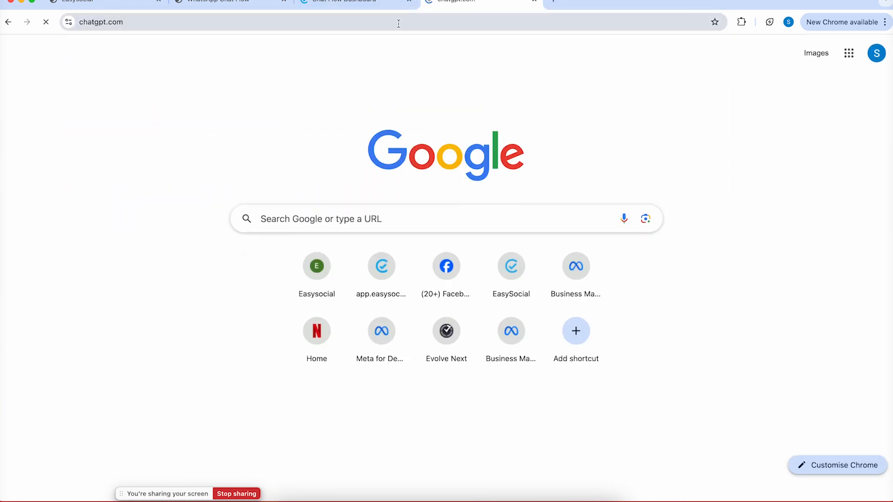
click(361, 476)
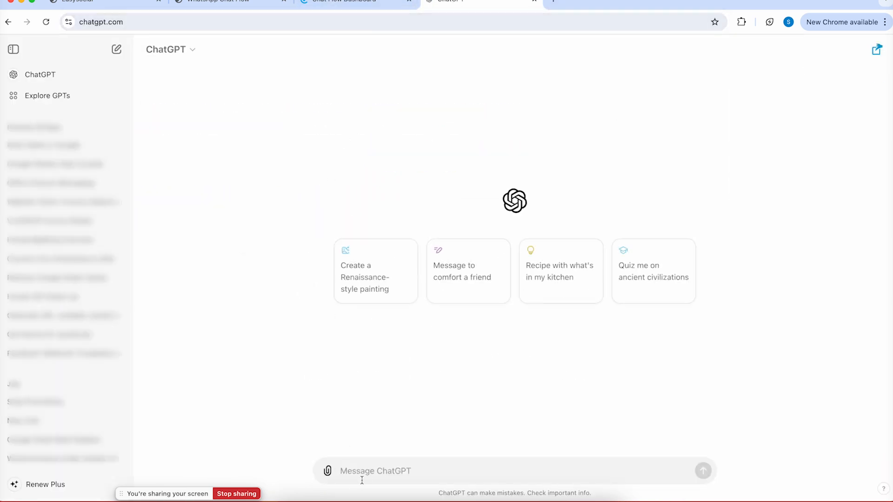
text(list of medical departments)
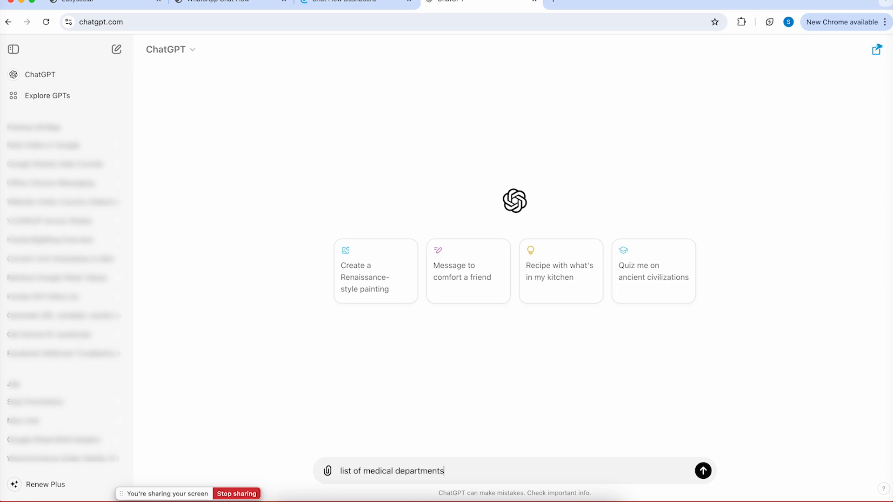
key(Return)
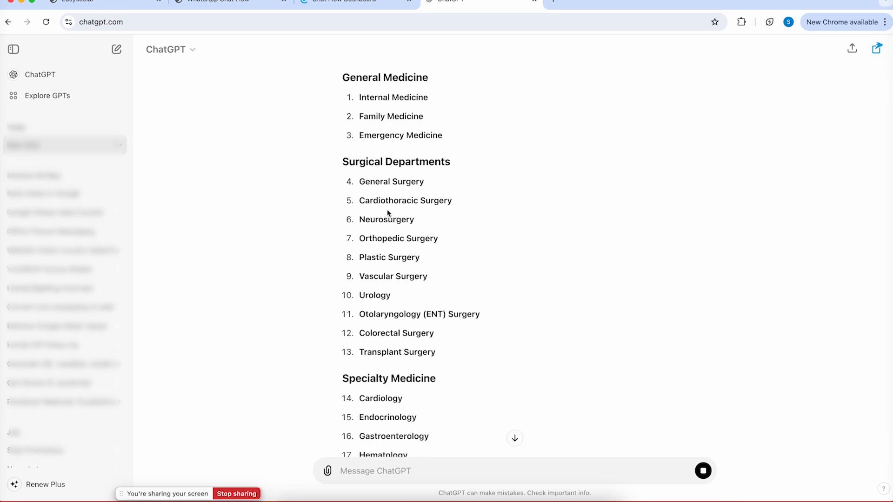
double_click(380, 220)
key(super+c)
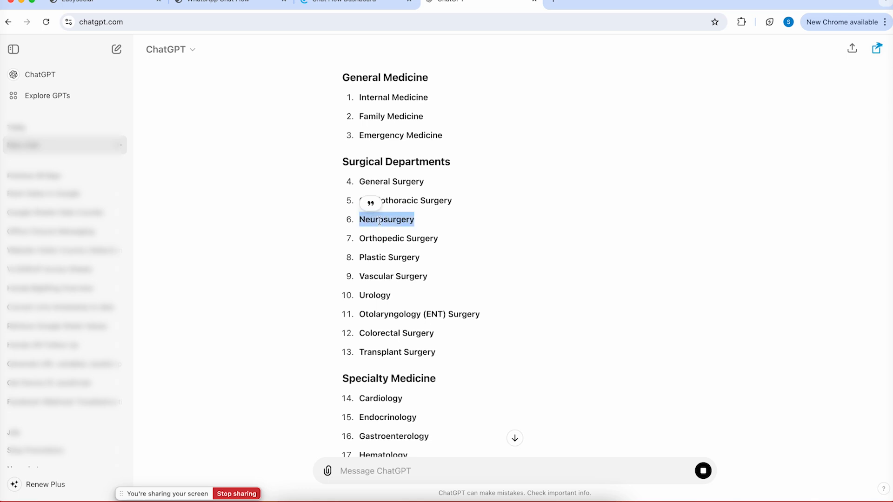
Replace Nureology with Neurosurgery and make item 3 Urology, both copied from ChatGPT
click(352, 3)
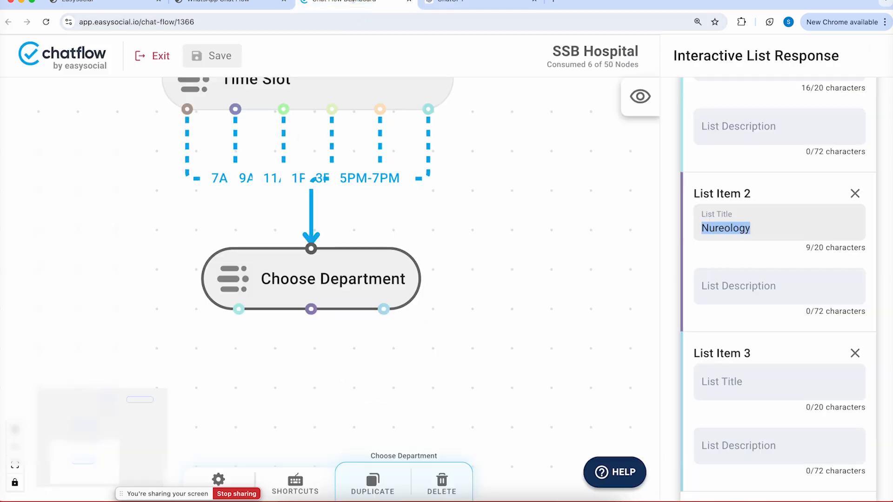
key(super+v)
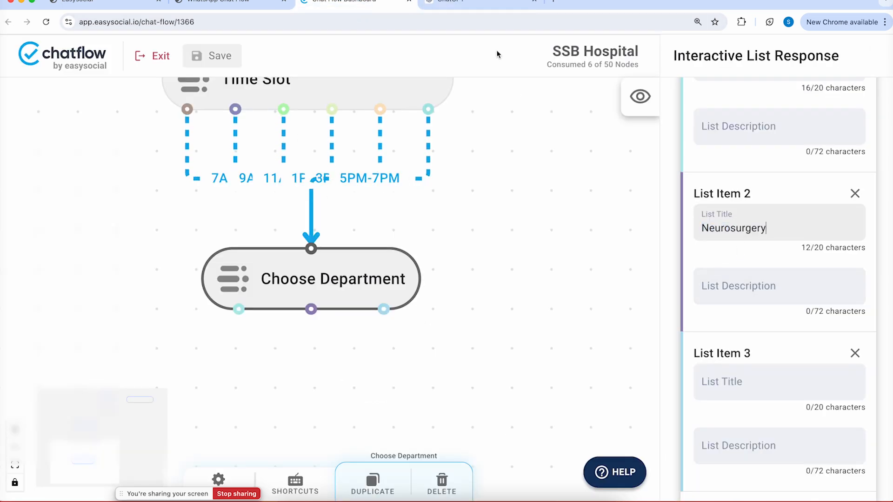
click(462, 5)
double_click(367, 295)
key(super+c)
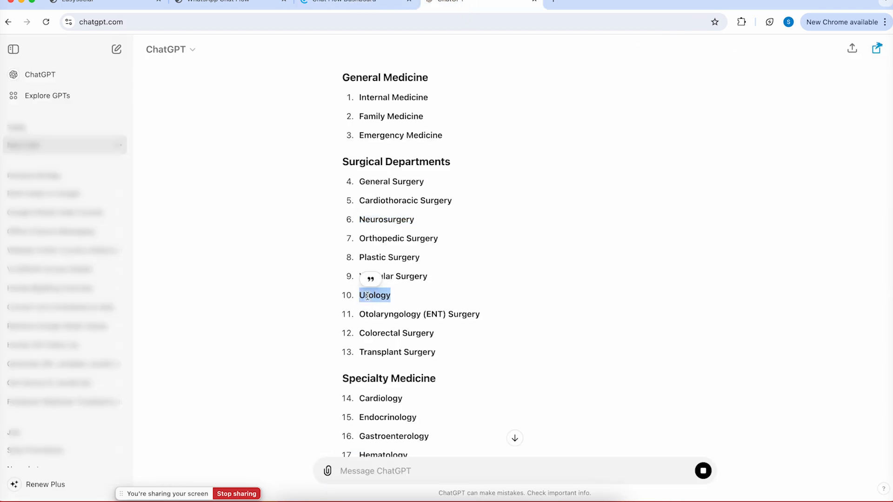
click(353, 4)
click(735, 367)
key(super+v)
Add a fourth list item titled Cardiology, copied from ChatGPT's reply
scroll(753, 367, down, 3)
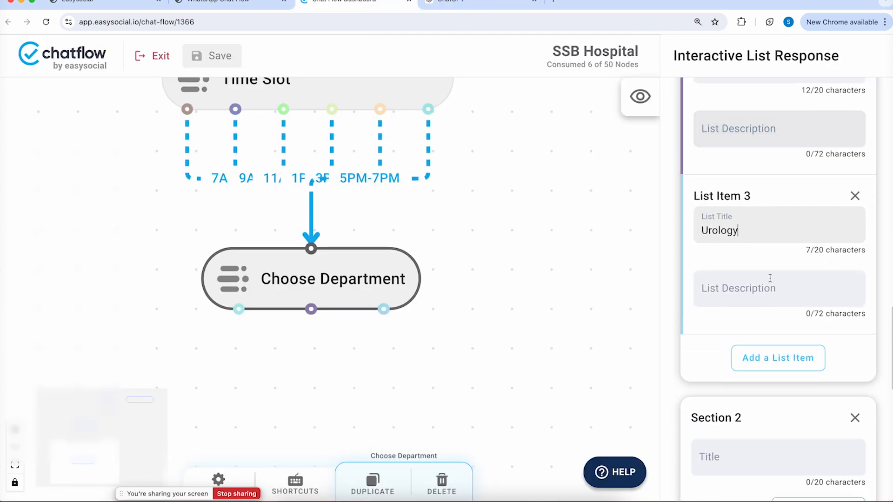
click(772, 362)
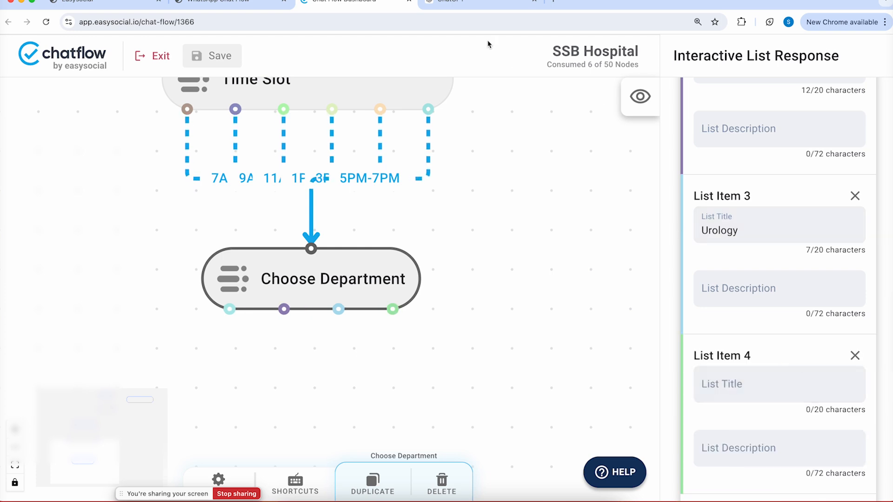
click(484, 4)
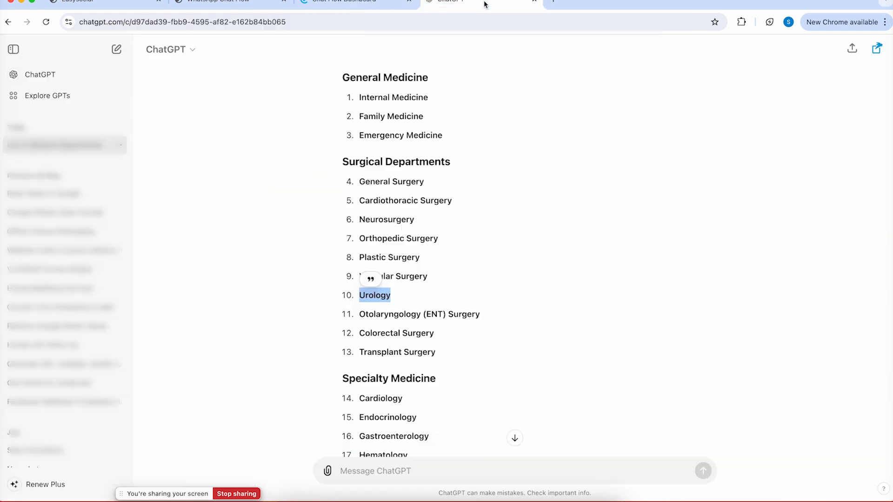
scroll(382, 352, down, 2)
double_click(379, 349)
key(super+c)
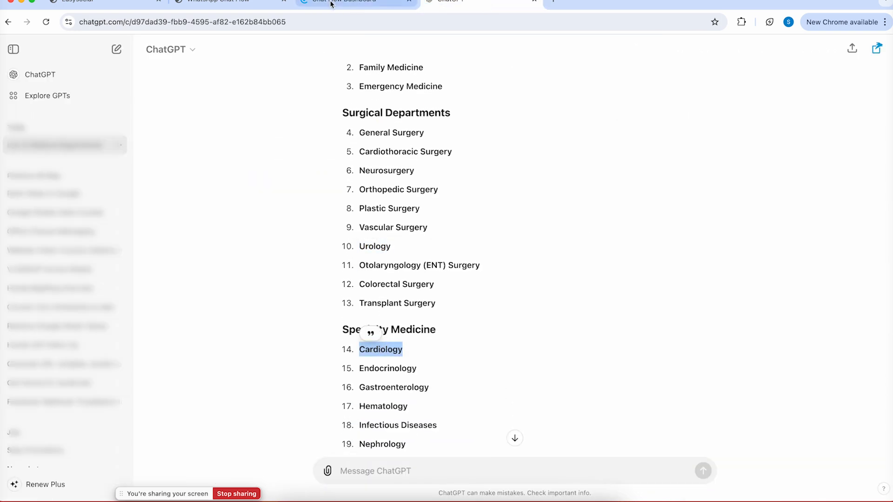
click(331, 4)
scroll(716, 247, down, 4)
click(722, 267)
key(super+v)
Remove the extra Section 2 from the Choose Department list
scroll(860, 293, down, 5)
click(854, 294)
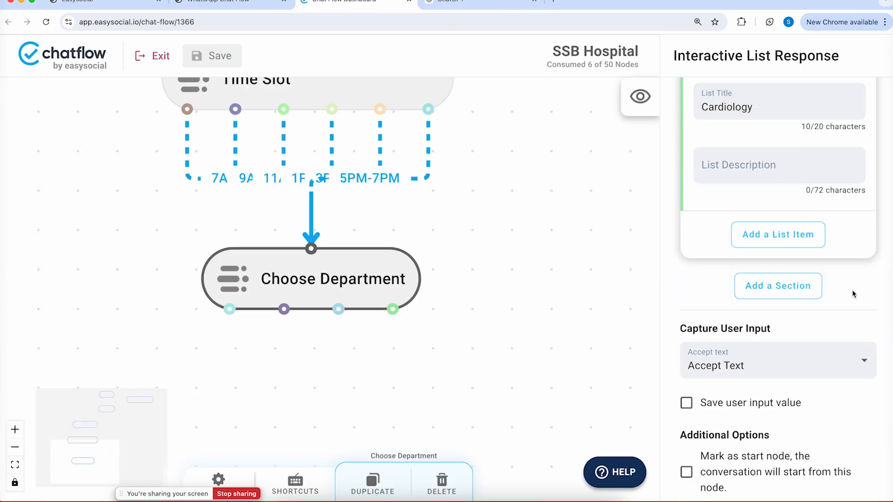
scroll(808, 240, up, 6)
scroll(808, 241, down, 1)
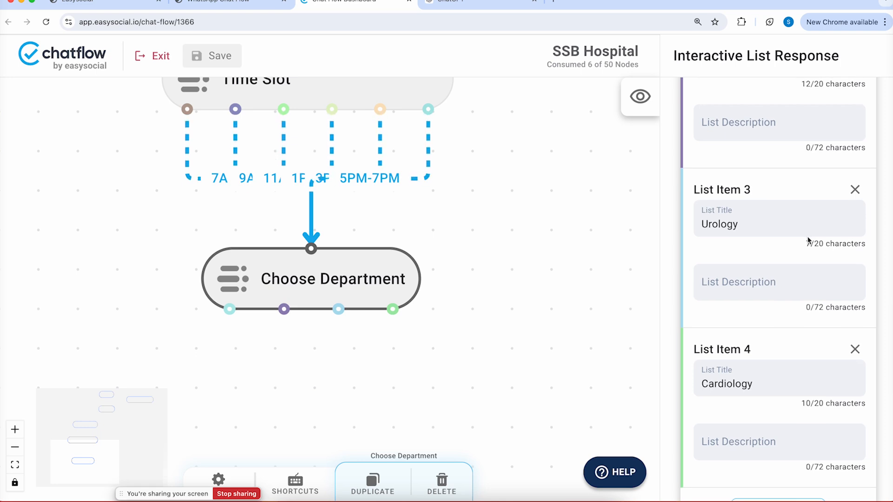
scroll(808, 239, up, 10)
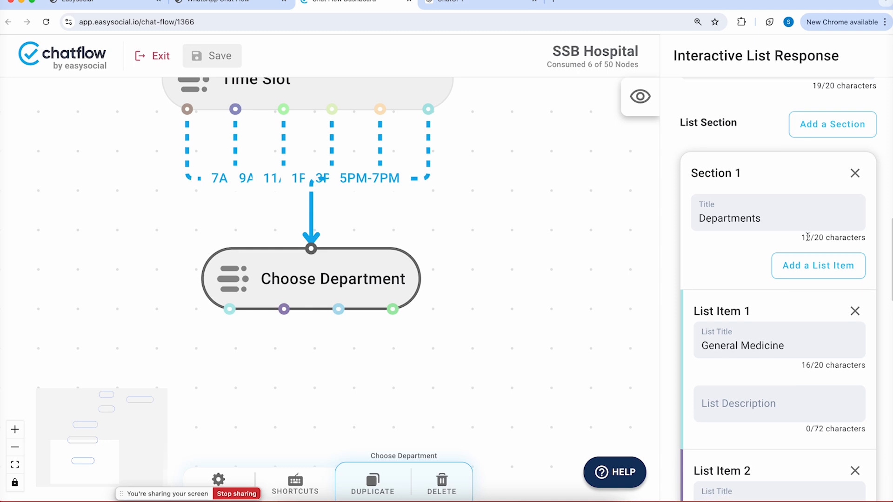
scroll(807, 237, down, 10)
Add an Essentials Basic Message node below Choose Department
drag(516, 277, 499, 194)
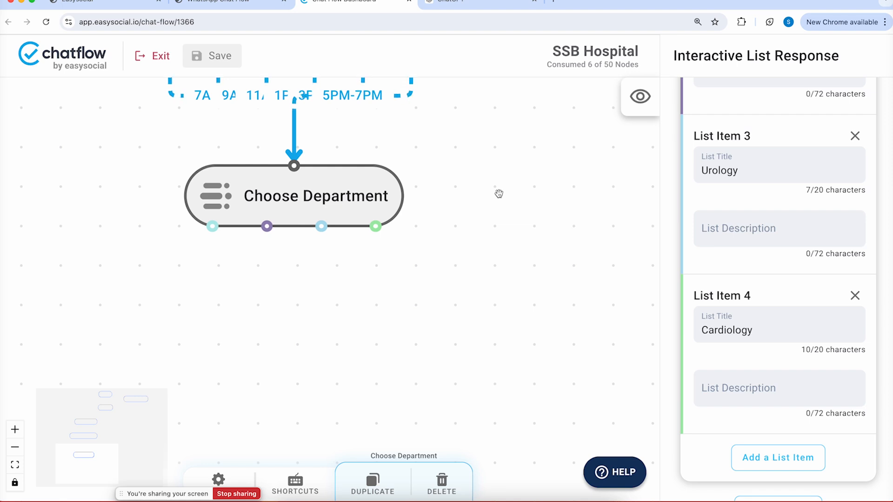
right_click(439, 296)
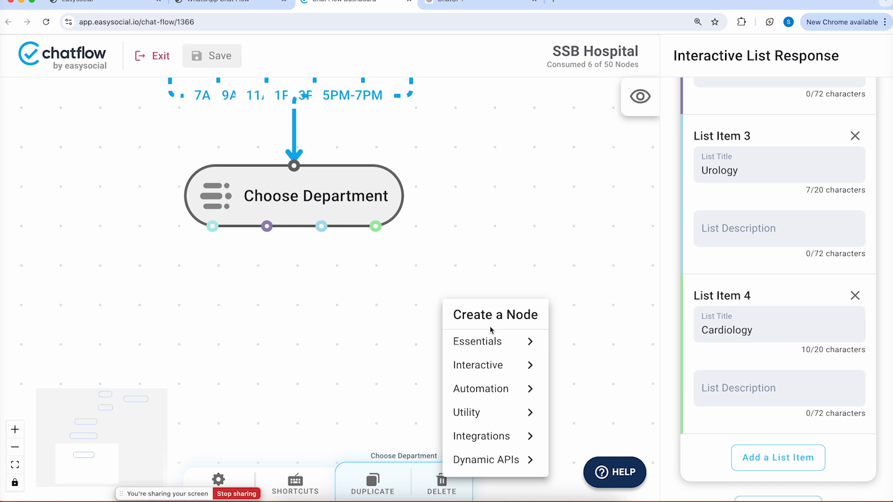
click(489, 342)
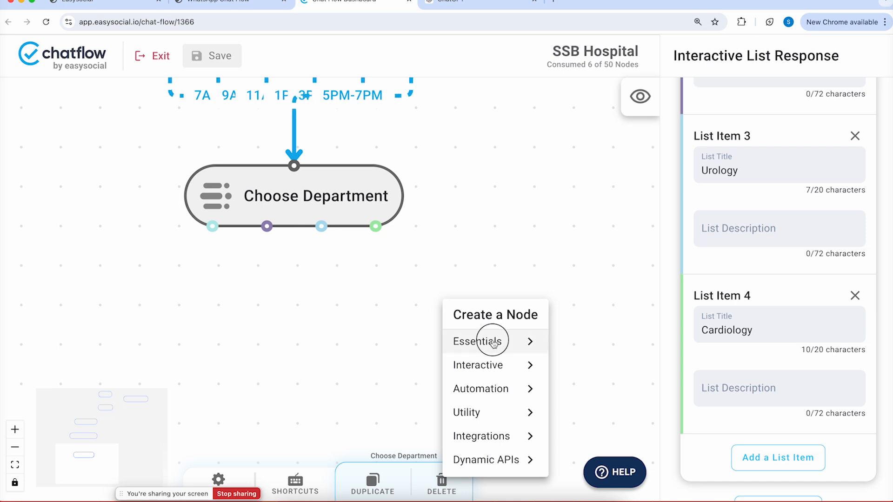
click(592, 284)
drag(514, 315, 253, 333)
Connect the General Medicine, Neurosurgery and Urology options to the new Basic Message node
drag(212, 226, 279, 299)
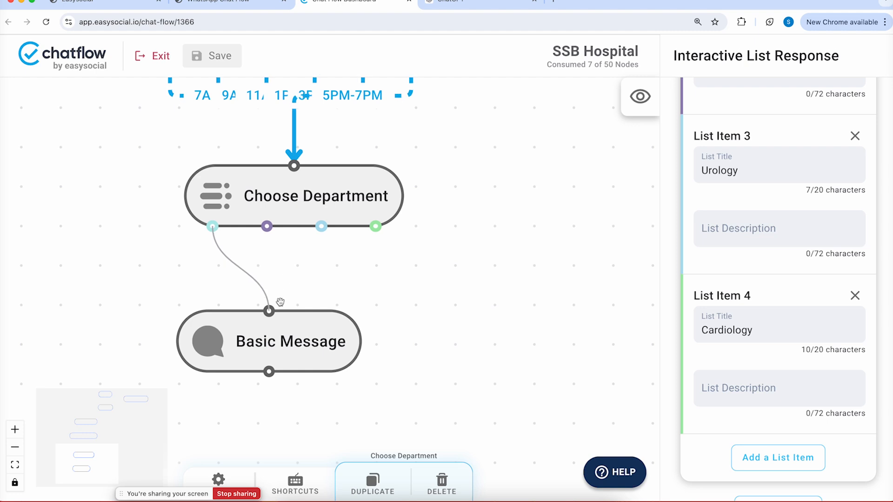
drag(267, 227, 274, 301)
drag(321, 227, 272, 307)
Connect Cardiology, then title the node 'Patient Name' with message 'Please enter the patients name.'
drag(380, 225, 291, 337)
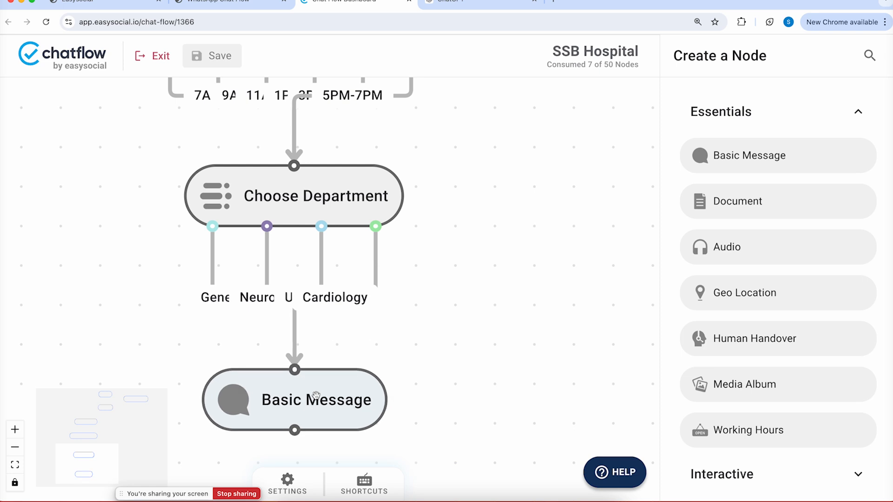
drag(446, 319, 462, 177)
click(364, 250)
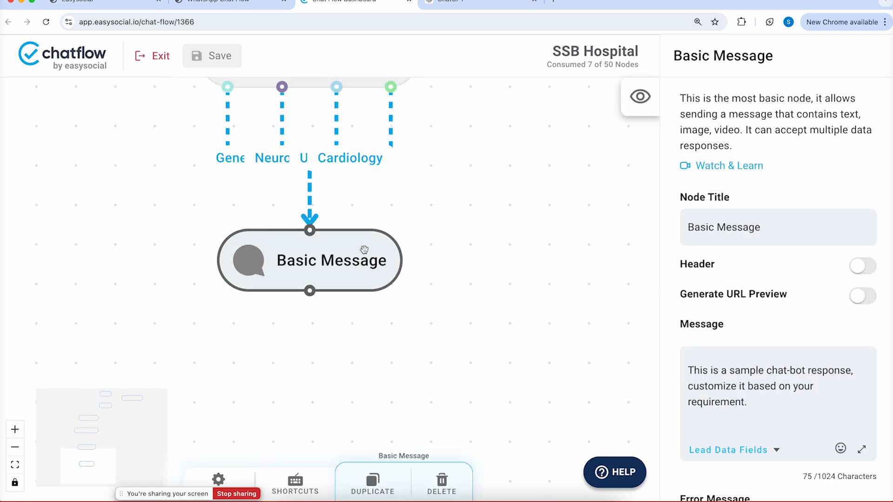
double_click(721, 228)
click(748, 361)
triple_click(737, 227)
text(Patie)
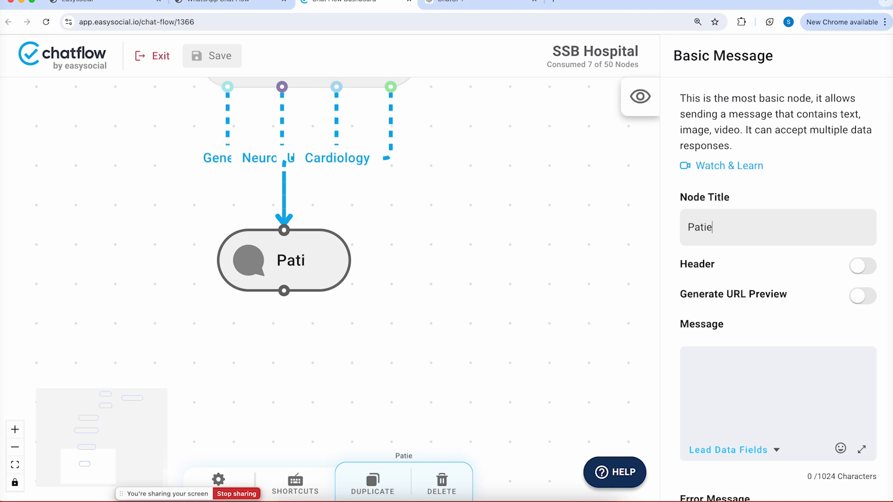
text(nt Name)
click(739, 384)
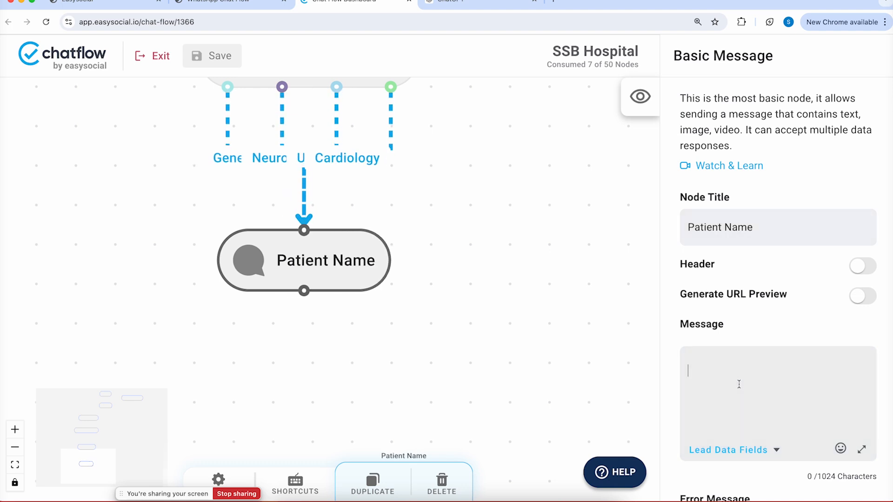
text(Please enter the pai)
text(ients name.)
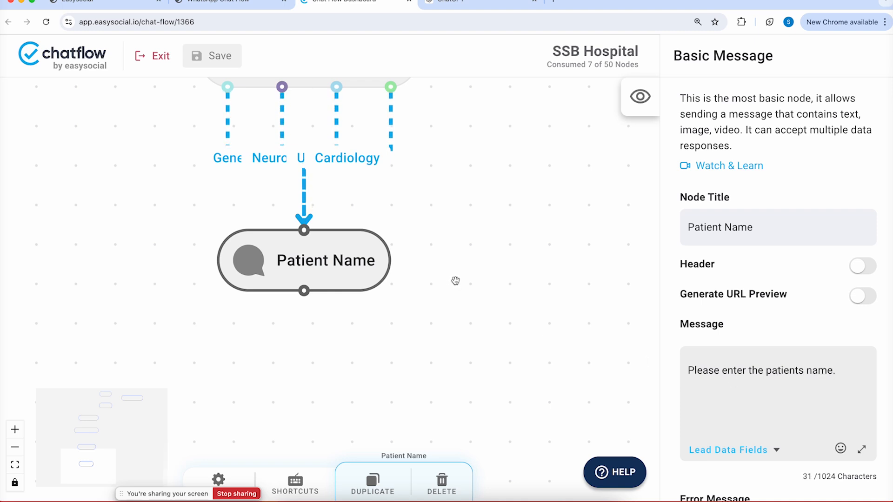
Add another Basic Message node below Patient Name and connect Patient Name to it
right_click(368, 344)
mouse_move(435, 358)
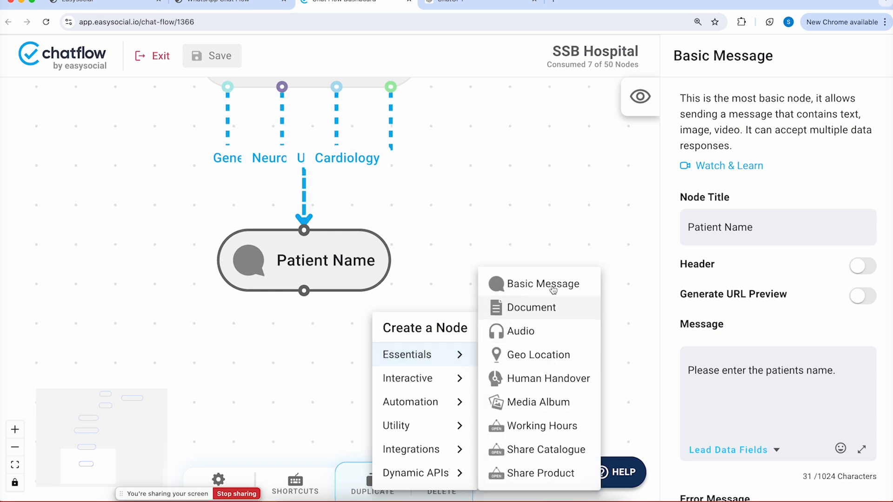
click(548, 233)
drag(470, 362, 302, 411)
drag(300, 291, 322, 415)
drag(435, 360, 446, 255)
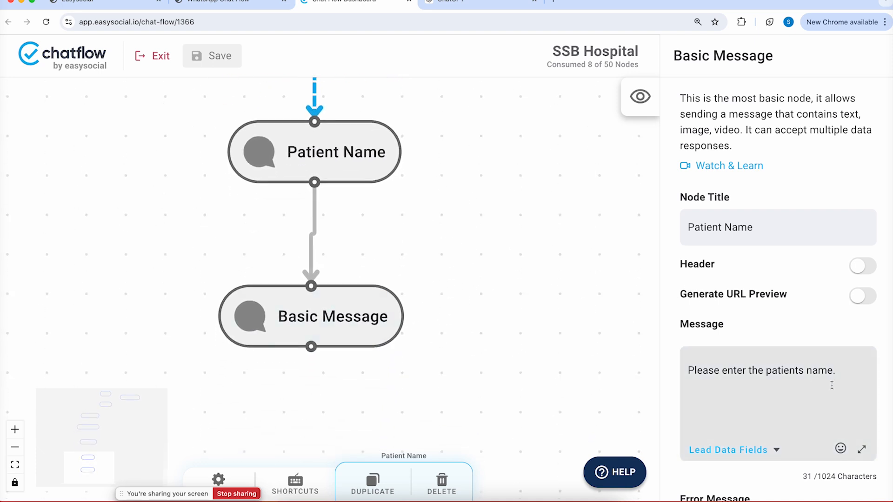
Replace its sample text with a thank-you asking for information to complete the appointment booking
drag(847, 378, 654, 342)
drag(355, 315, 359, 318)
click(360, 318)
drag(767, 399, 556, 332)
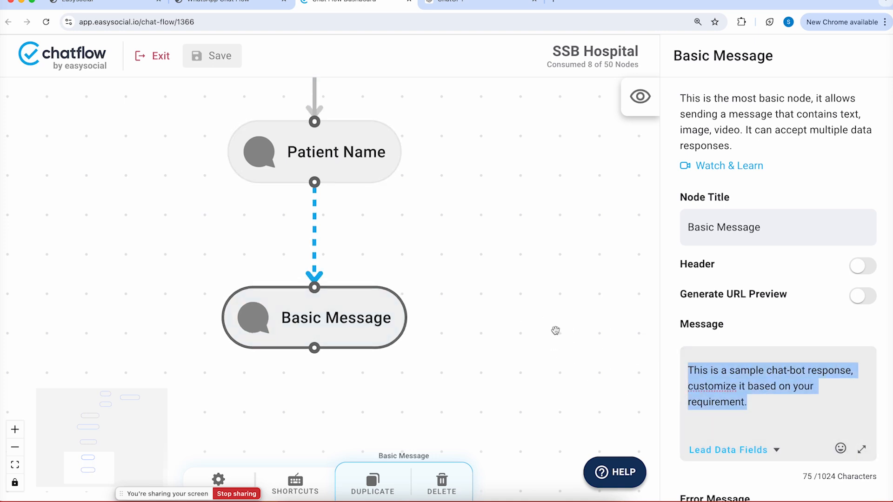
text(Thank you)
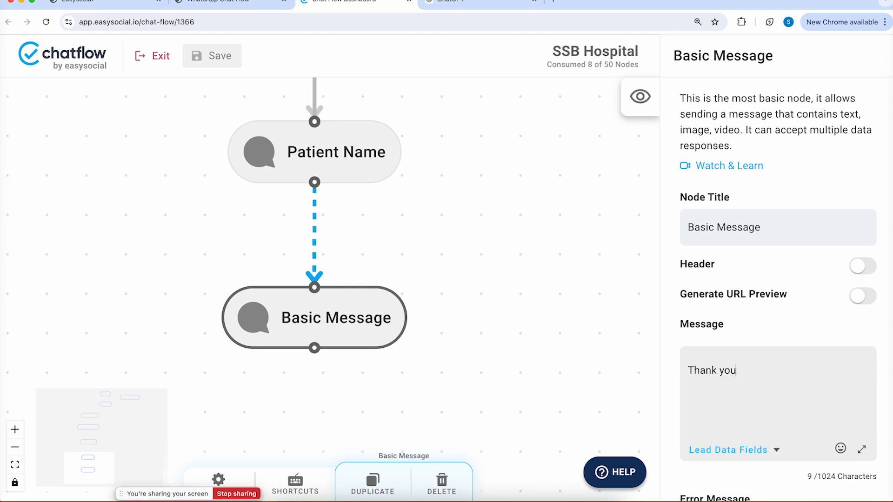
text( for sharing your detai)
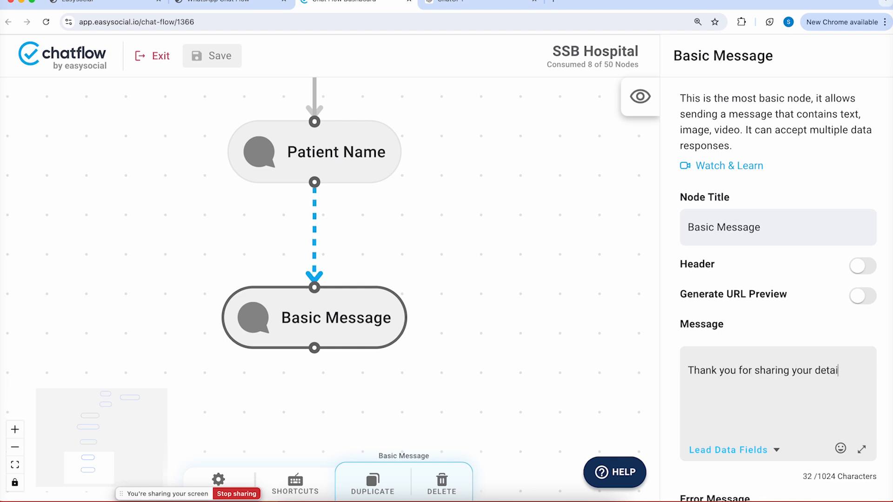
text(ls. We)
key(BackSpace)
key(BackSpace)
key(BackSpace)
text(Pleas)
text(the follow)
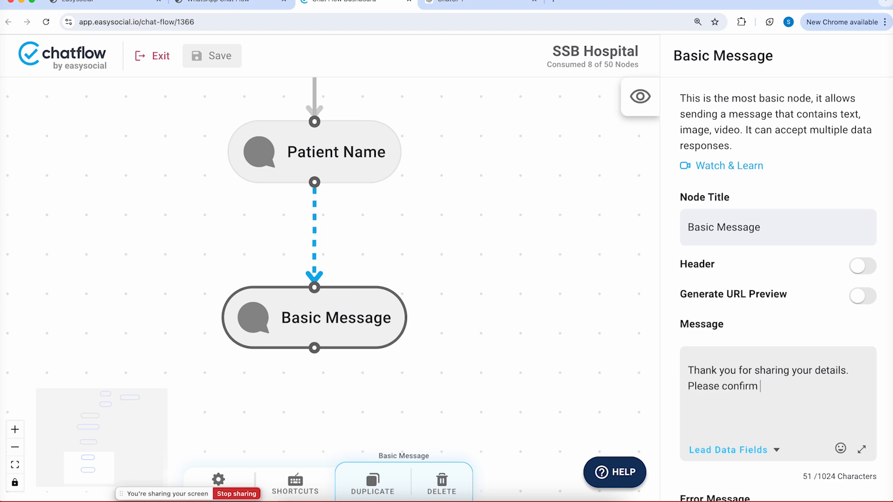
text(ing )
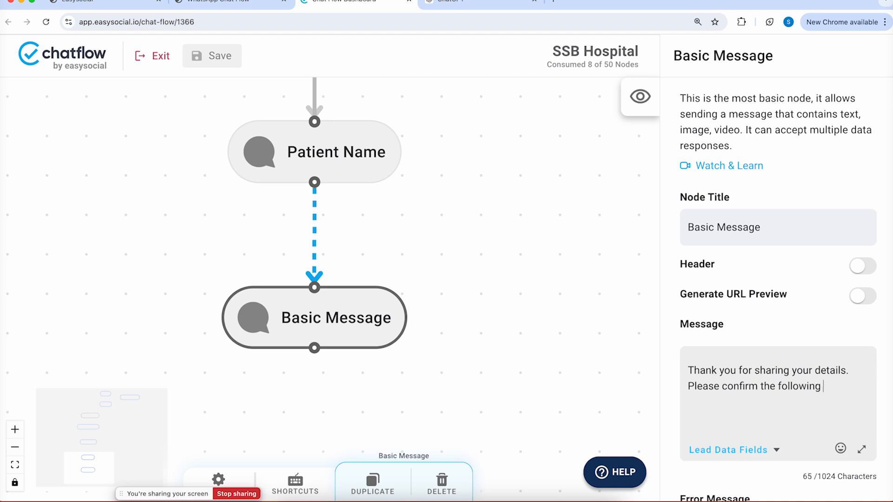
text(information to comple)
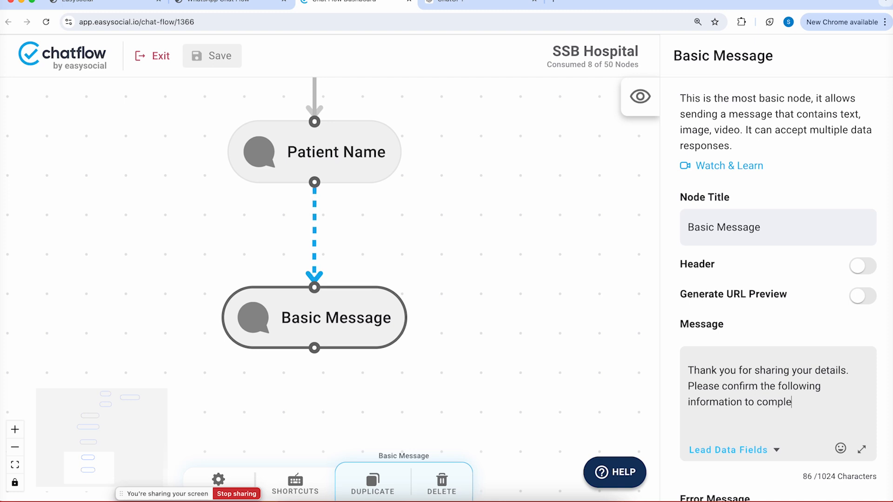
text(te your appoint)
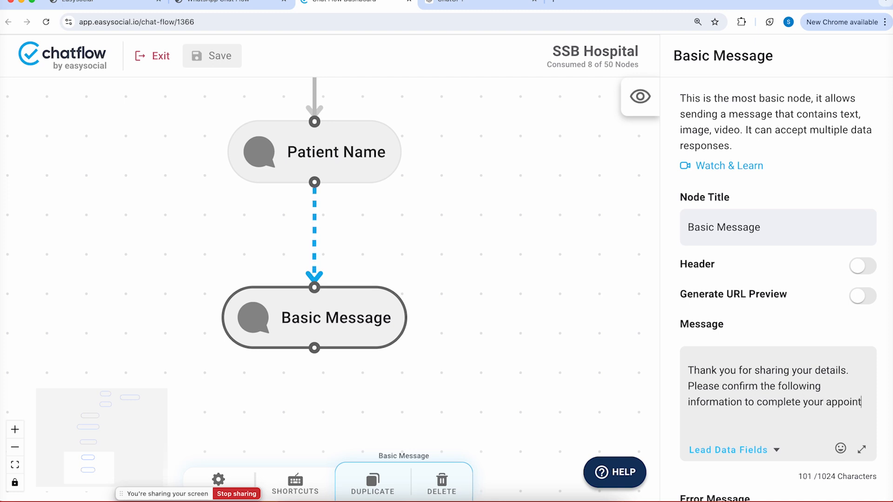
text(ent booking)
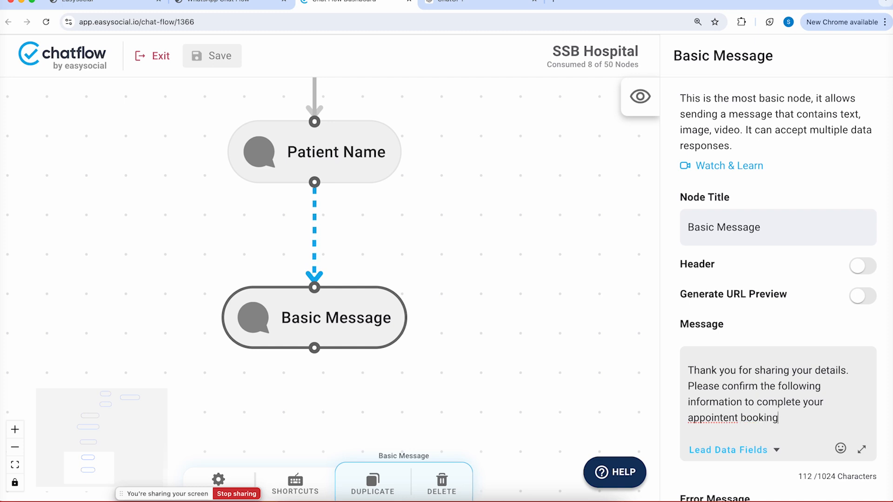
Correct 'appointent' to 'appointment' and end the sentence with a full stop
right_click(718, 420)
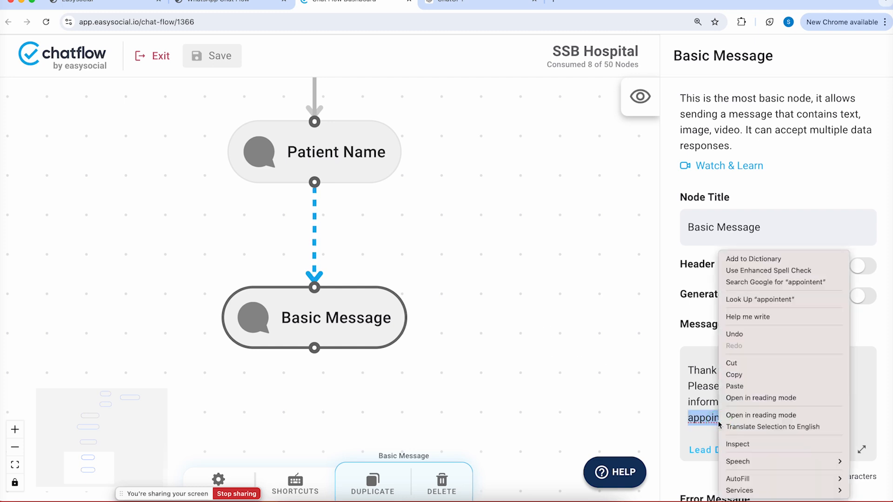
key(Escape)
click(715, 426)
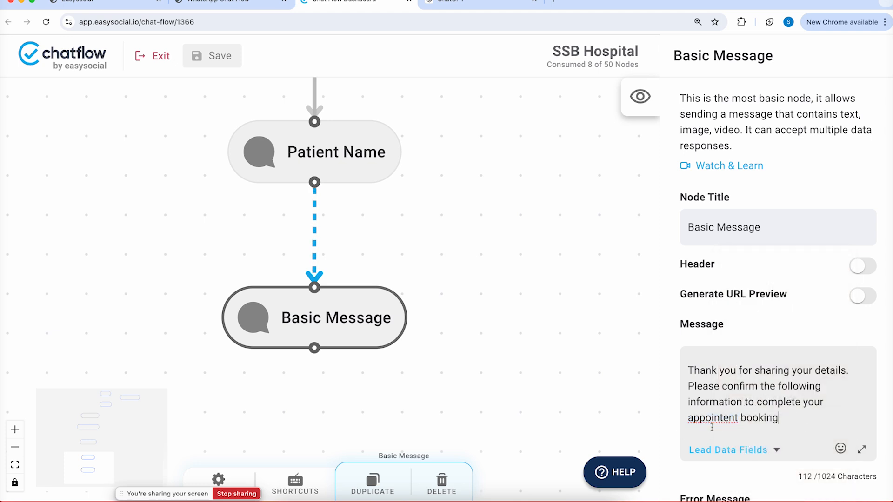
click(728, 419)
text(m)
click(829, 416)
text(.)
Add Name:, Date:, Time Slot: and Department: lines to the message
key(Return)
text(Nme)
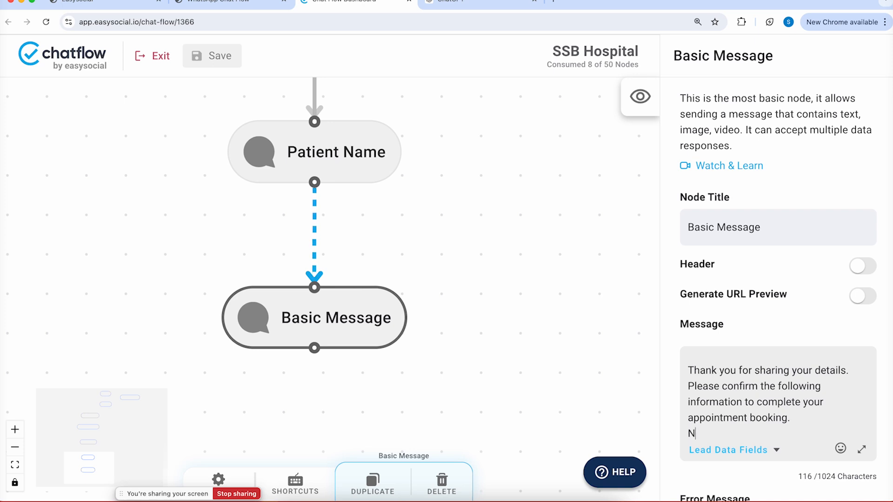
key(BackSpace)
key(BackSpace)
text(ame:)
key(Return)
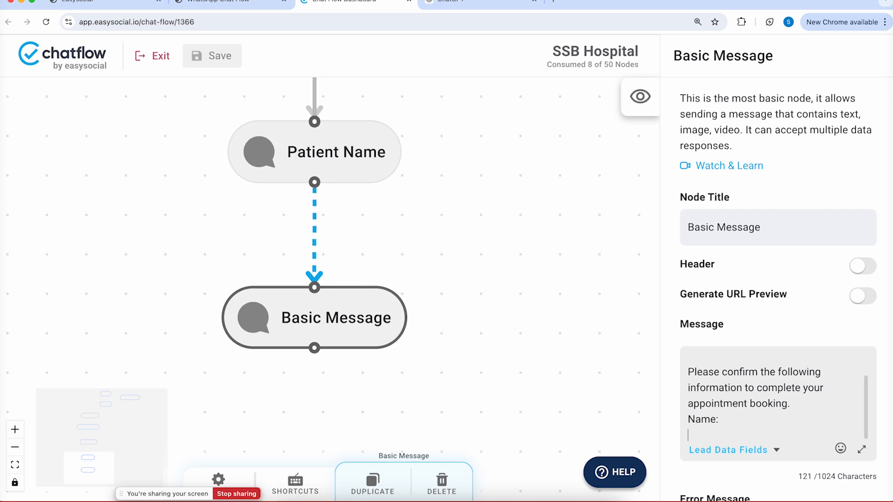
text(Date)
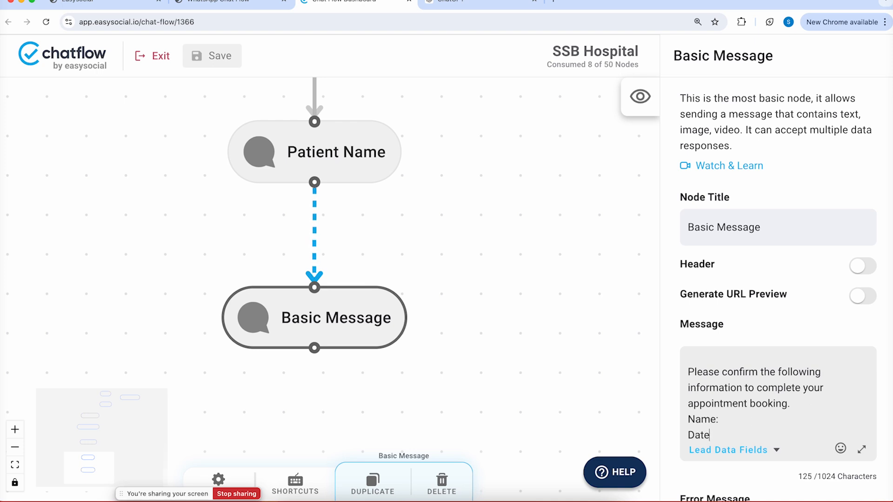
text(:)
key(Return)
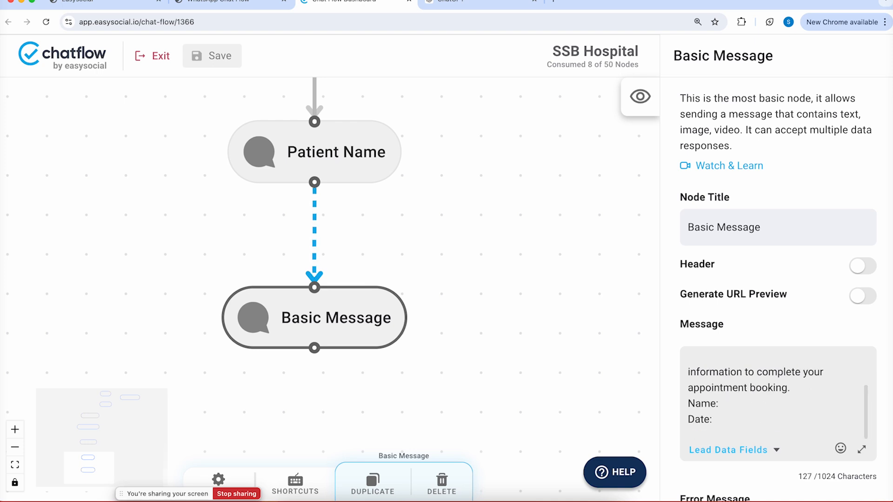
text(Time Slot:)
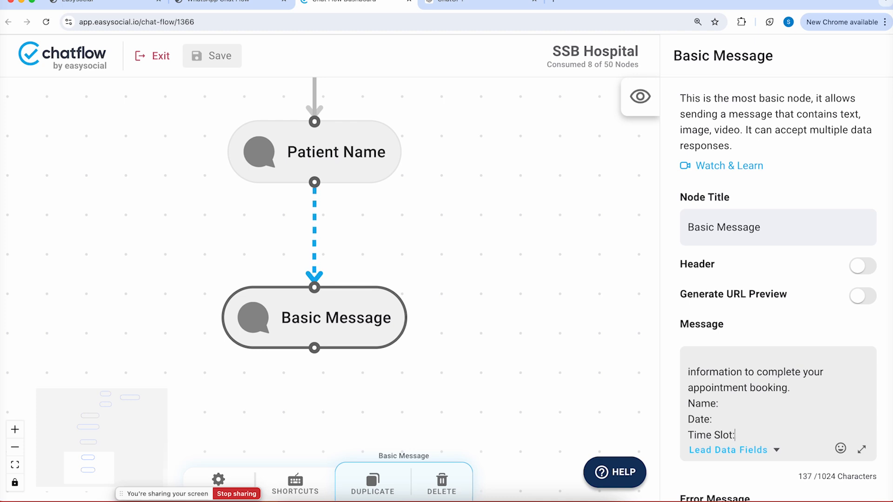
key(Return)
text(Department:)
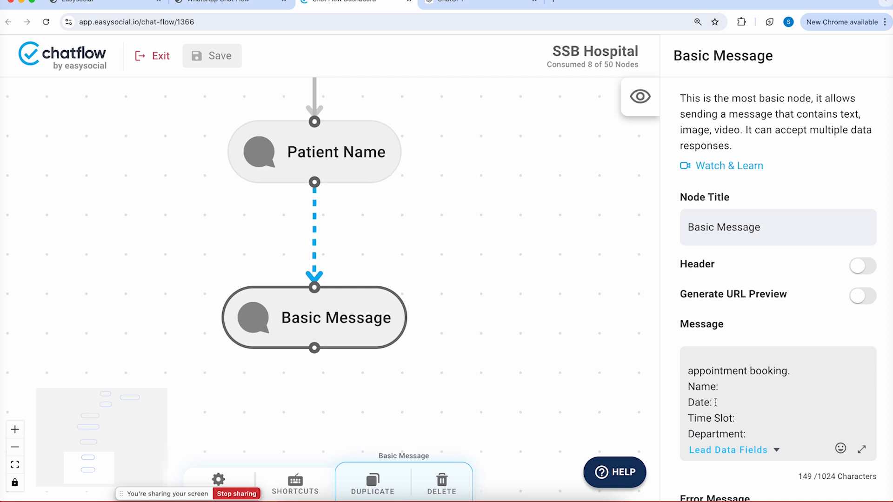
Save the chatflow and bring the Interactive Date Picker node into view
click(226, 59)
scroll(352, 221, up, 10)
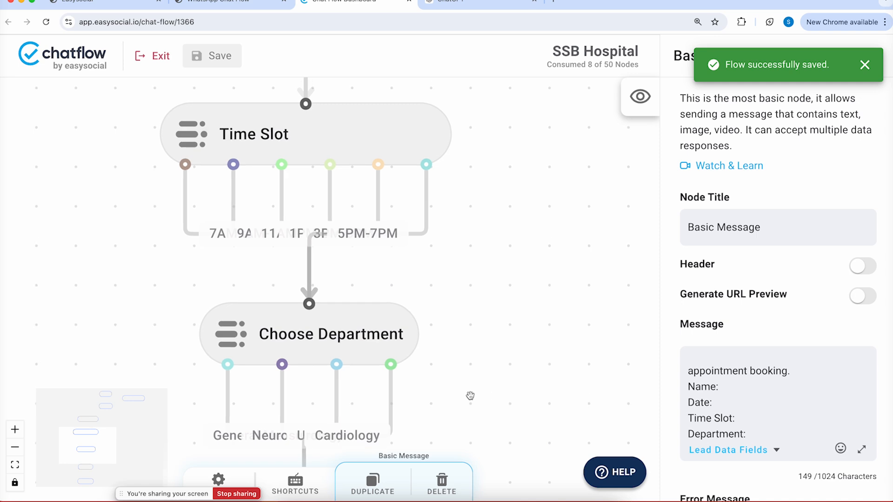
drag(503, 171, 484, 322)
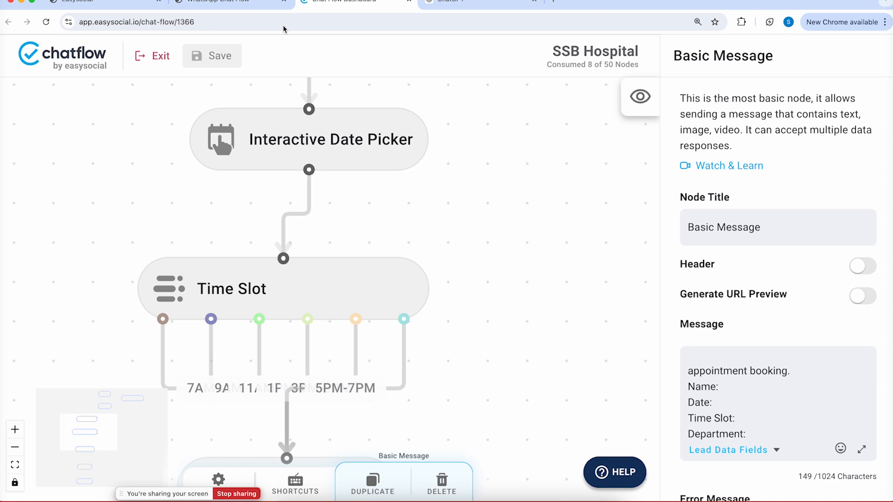
Go to Business Settings > Lead Management > Lead Data Fields
click(223, 2)
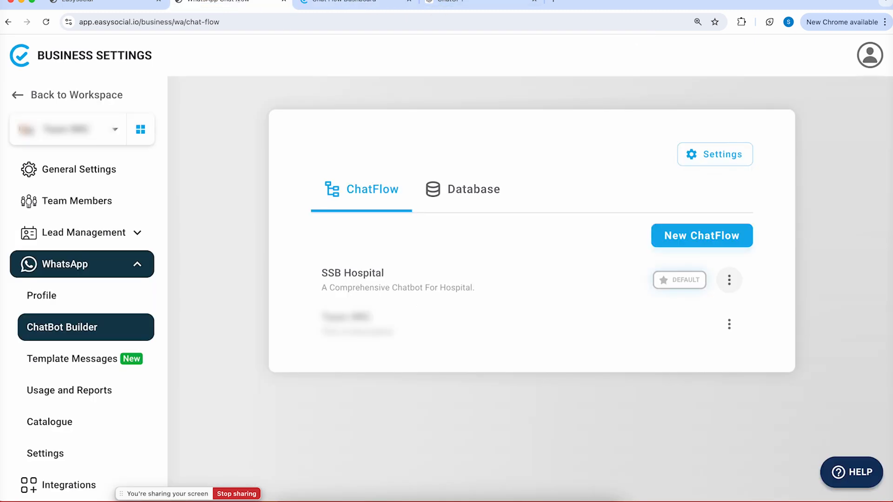
click(80, 241)
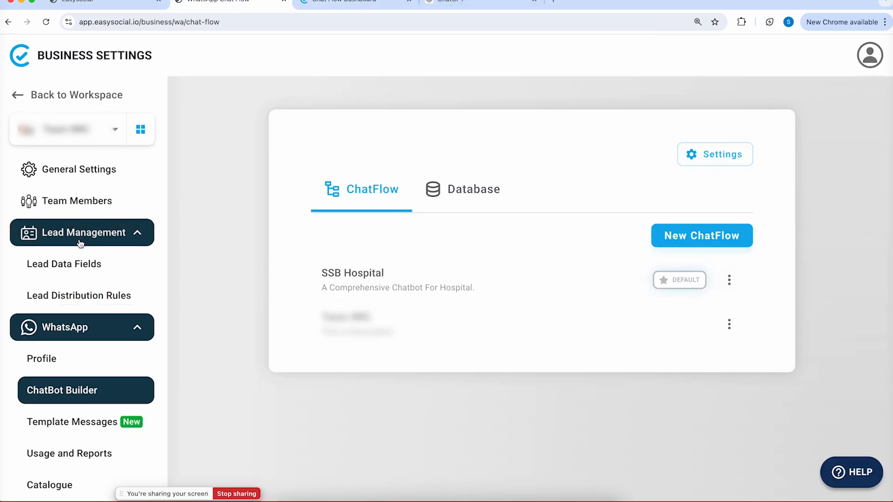
click(74, 264)
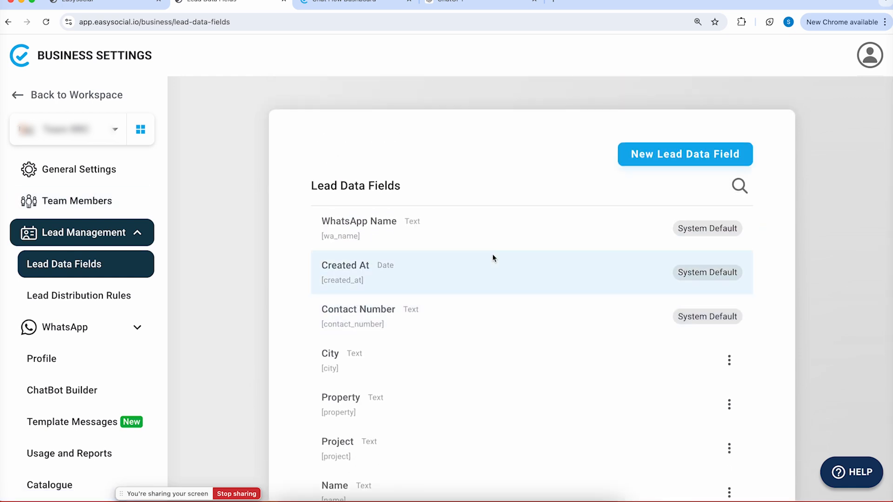
Create and save a Text lead data field named 'Patient Name'
click(675, 166)
click(729, 111)
click(720, 190)
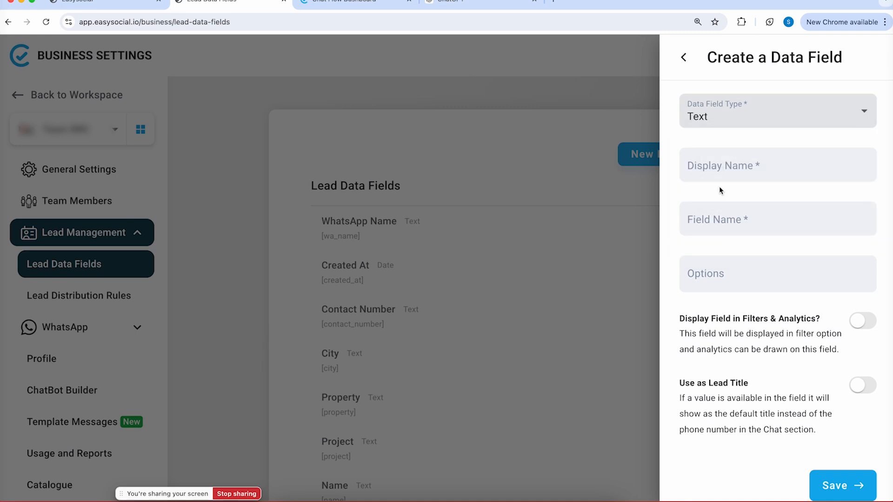
click(708, 166)
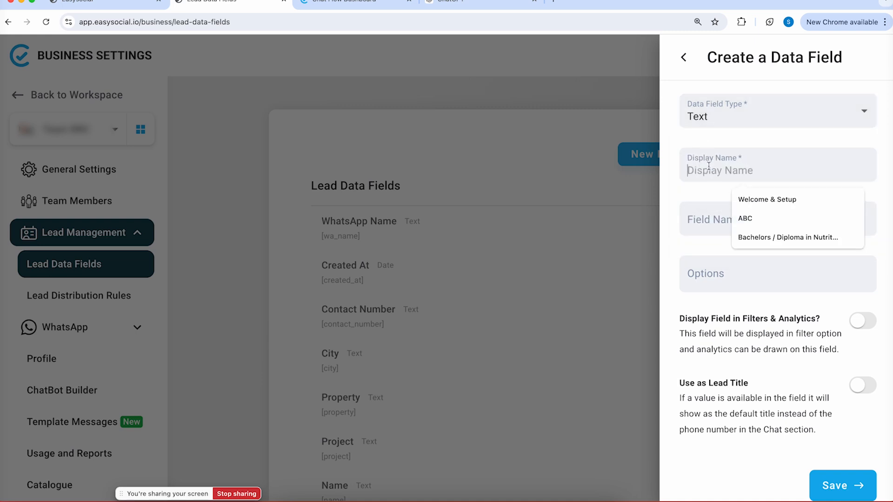
text(Pa)
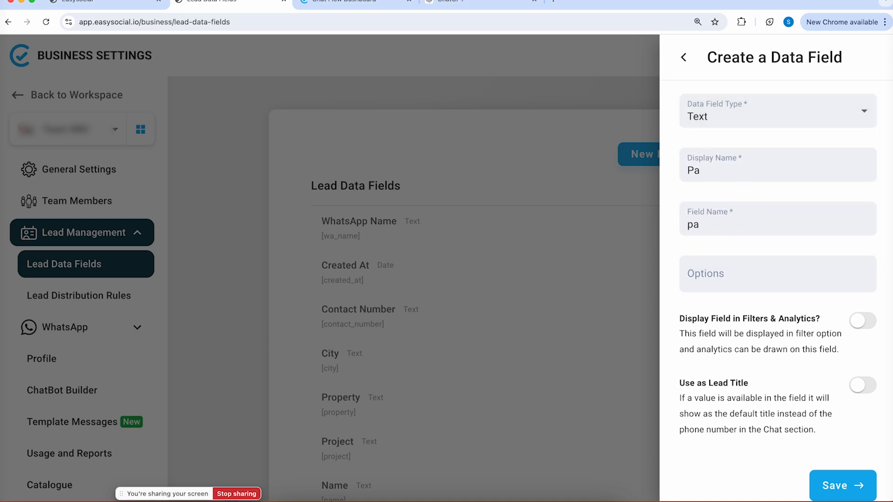
text(tient Name)
key(BackSpace)
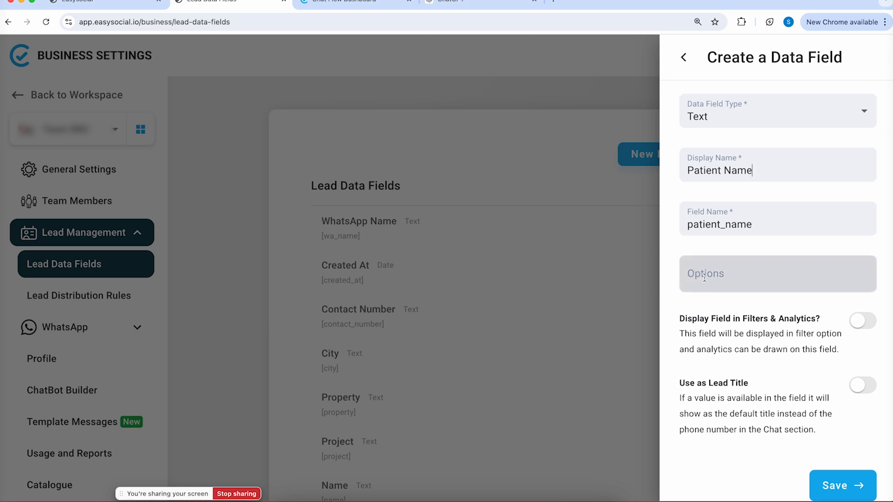
click(830, 488)
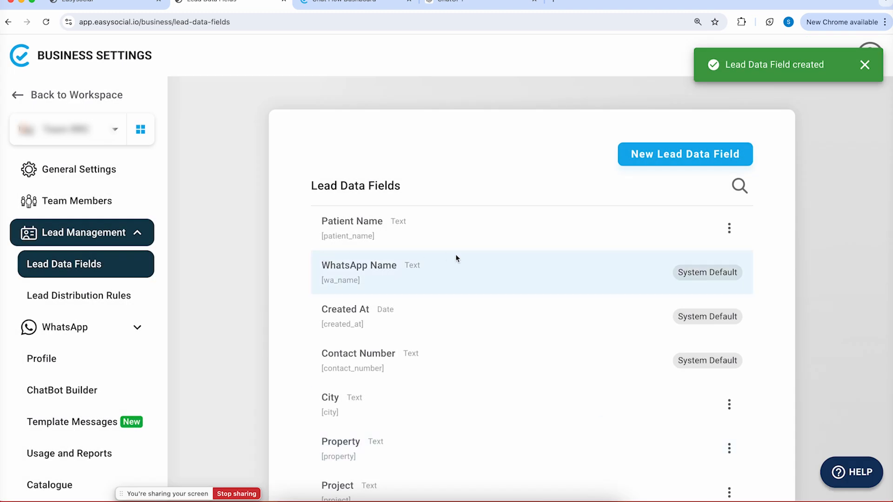
Retitle the Interactive Date Picker node 'Appointment Date' in the chatflow editor
click(350, 5)
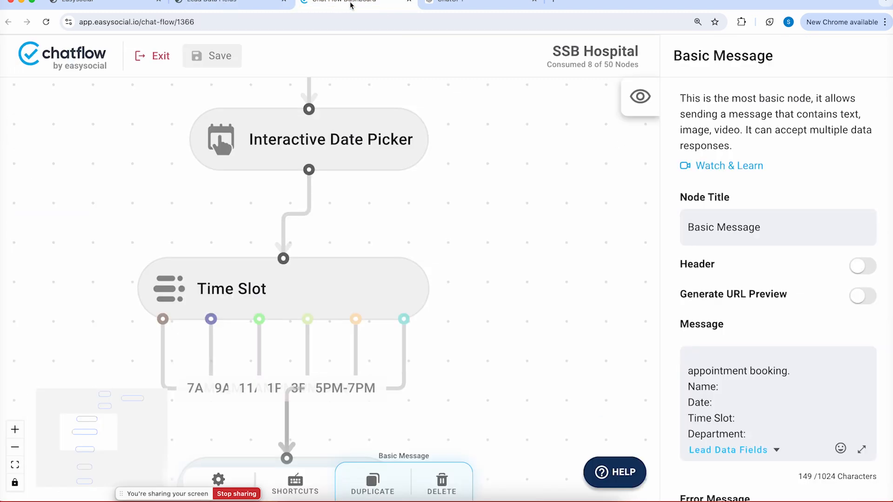
scroll(470, 343, up, 5)
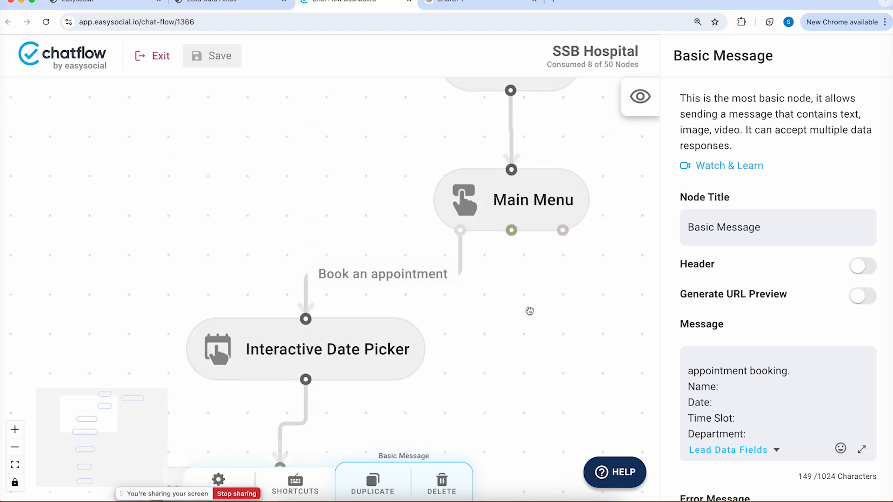
scroll(510, 269, down, 4)
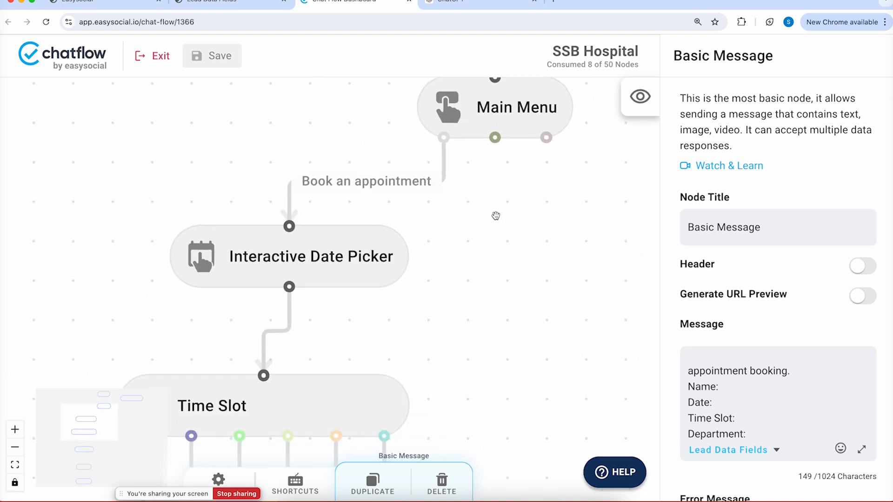
click(356, 261)
drag(356, 261, 339, 260)
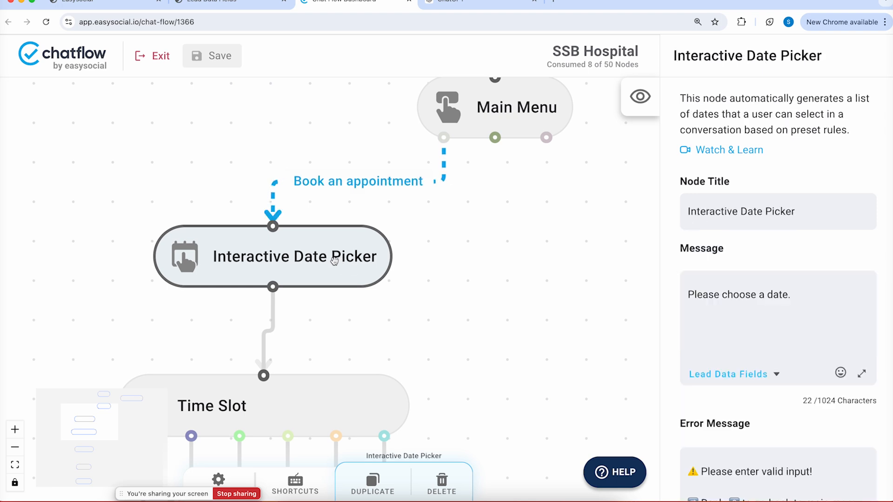
click(765, 222)
triple_click(765, 223)
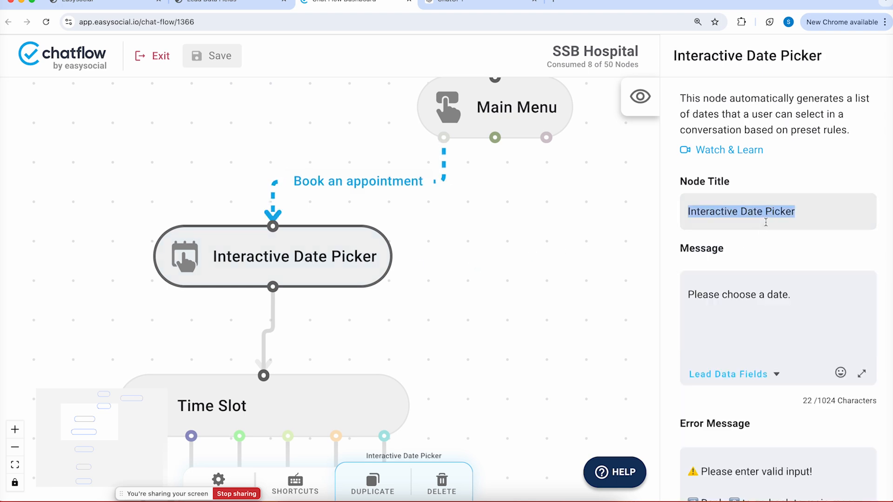
text(Appointm)
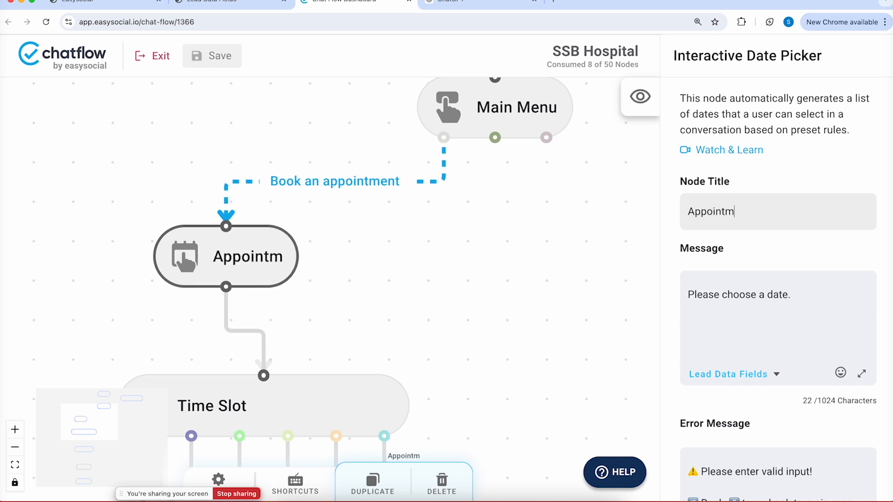
text(ent D)
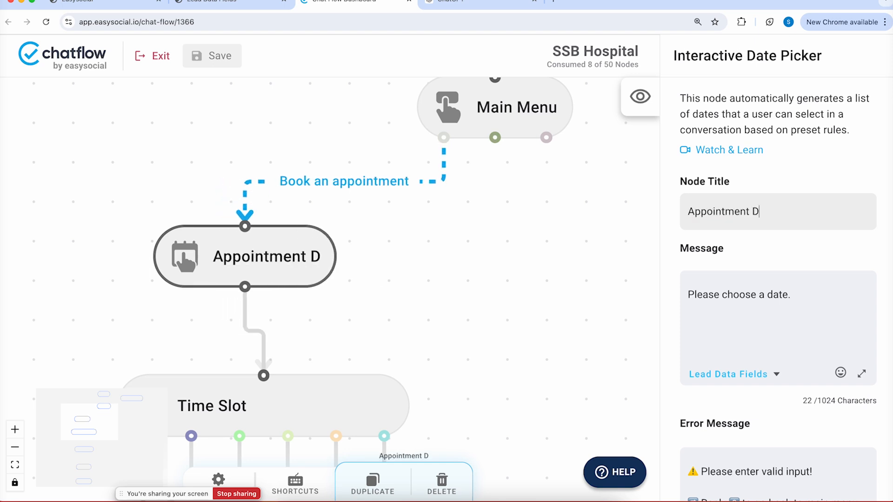
text(ate)
click(280, 263)
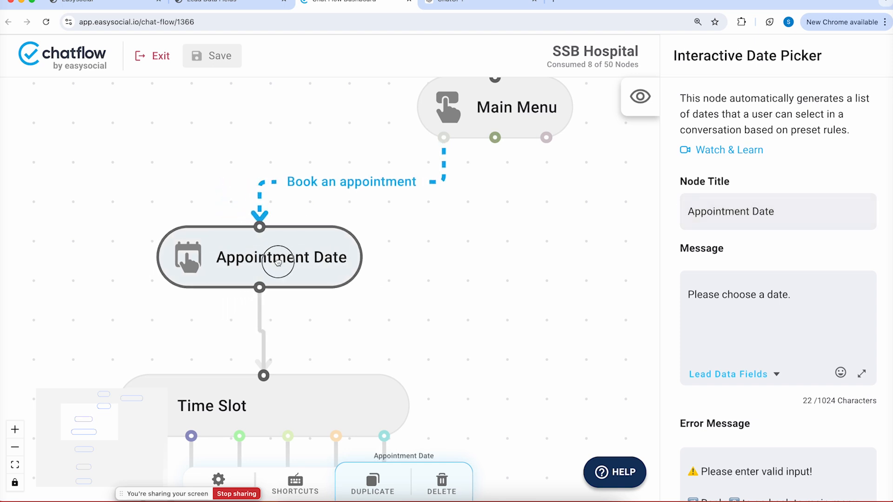
scroll(736, 260, down, 7)
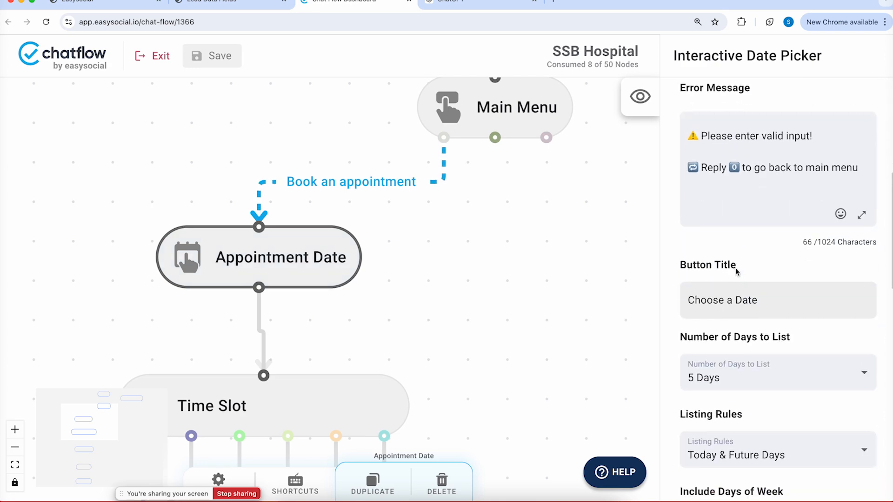
Save the Appointment Date node's input into a new 'appointment date' lead field and confirm it exists
scroll(736, 272, down, 15)
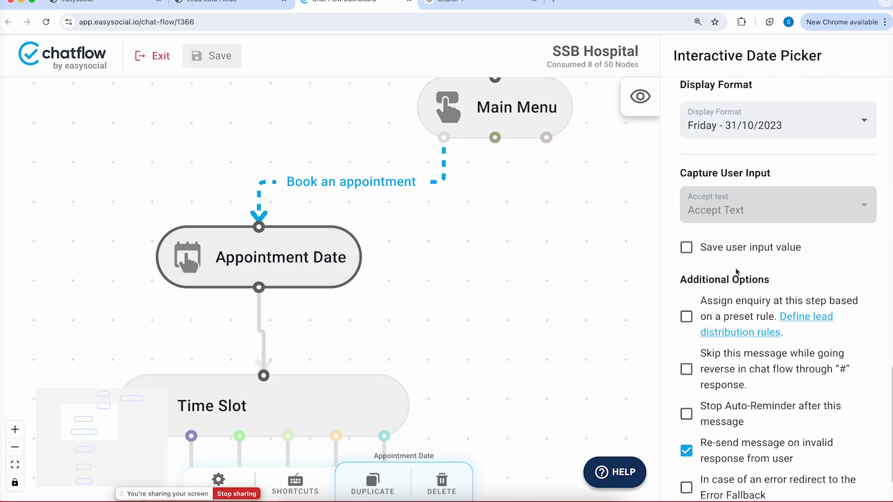
click(686, 250)
click(746, 353)
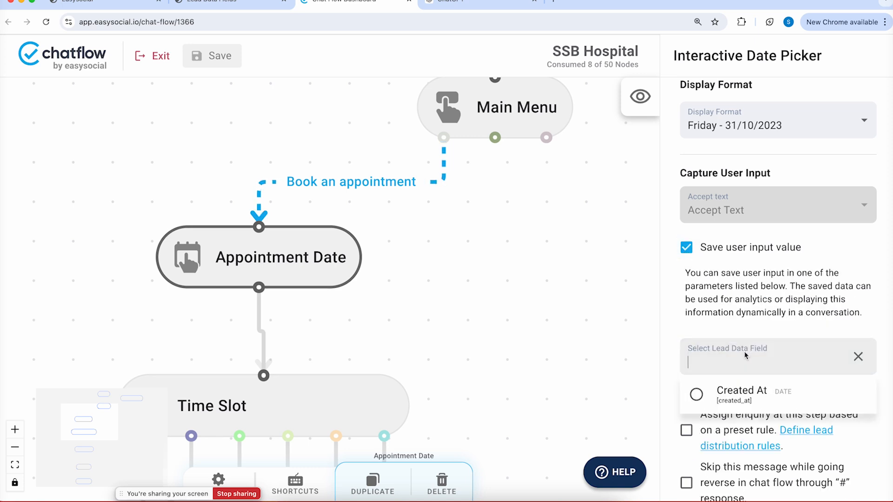
text(appoi)
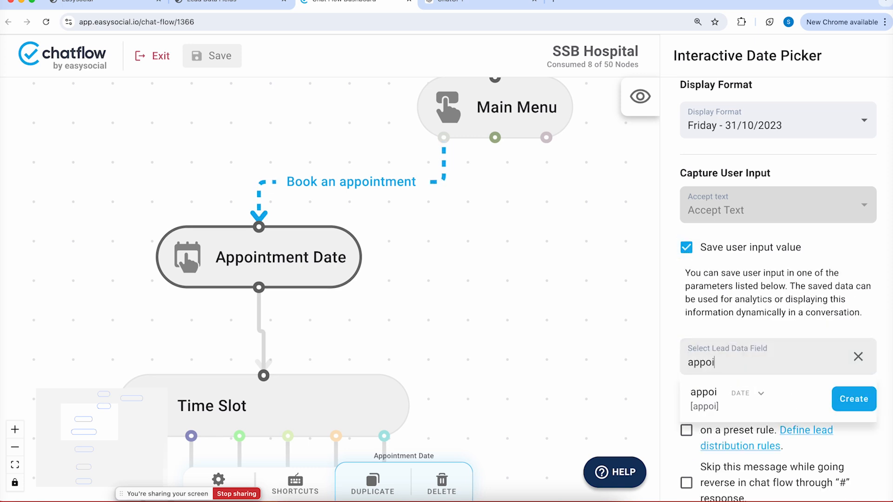
text(ntment date)
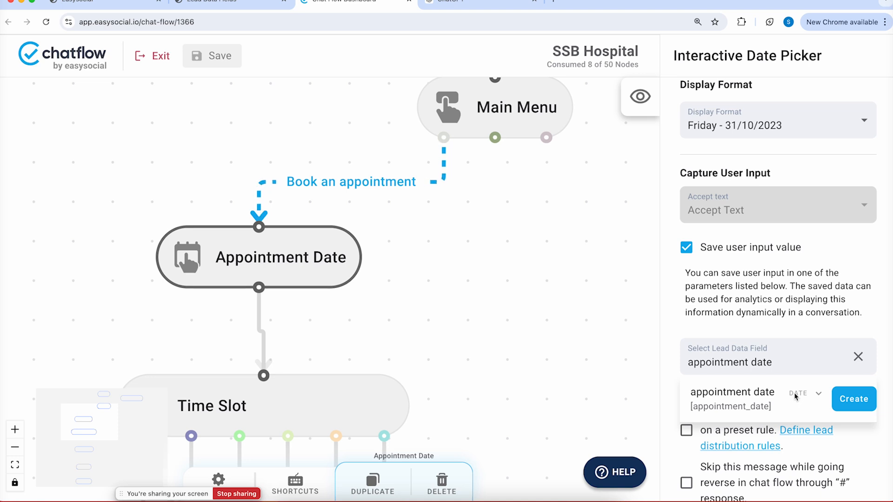
click(848, 403)
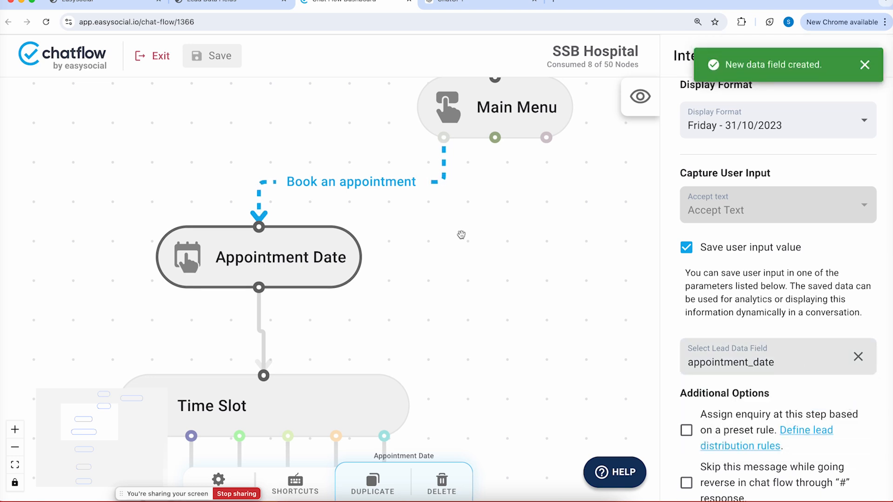
click(229, 4)
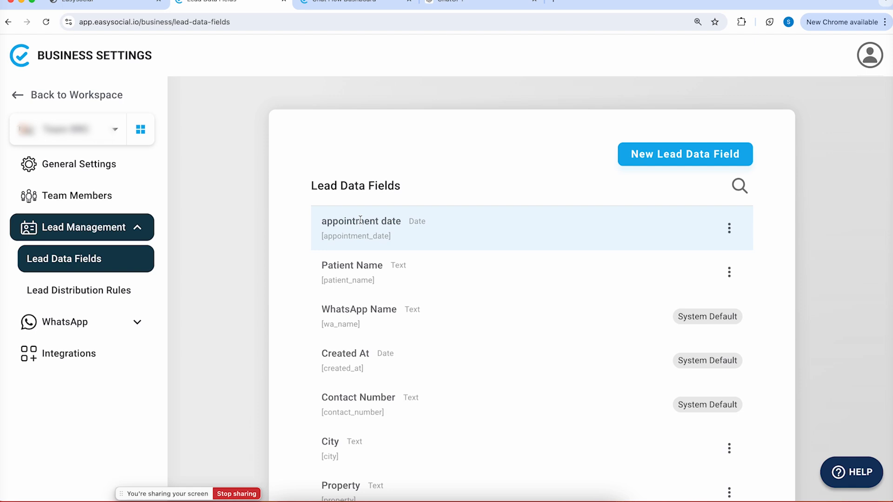
click(335, 3)
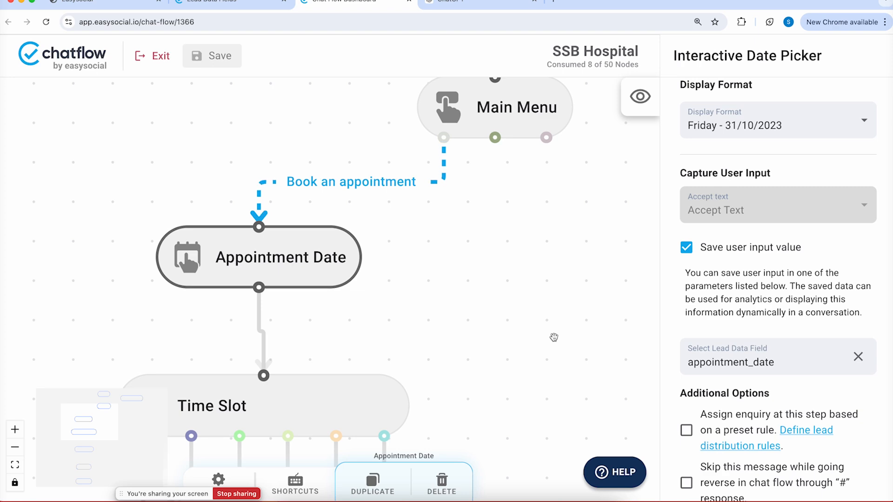
Save the Time Slot node's reply into a newly created 'time slot' lead data field
drag(554, 337, 553, 165)
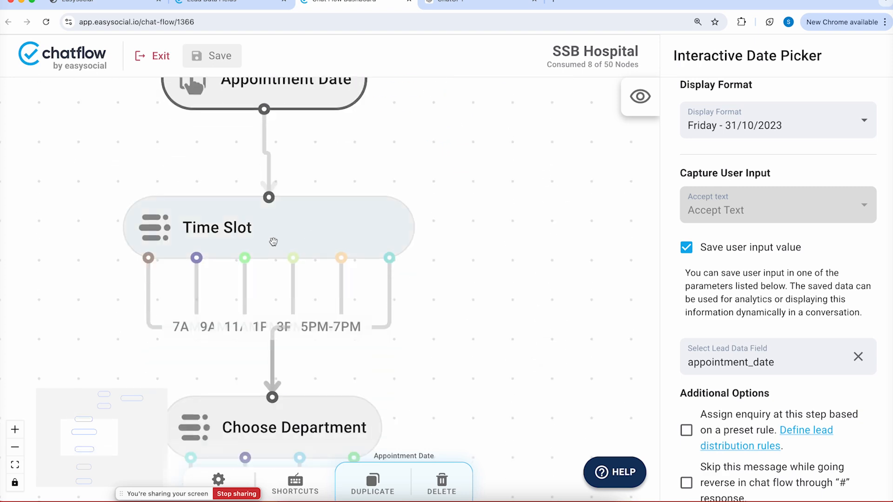
click(274, 242)
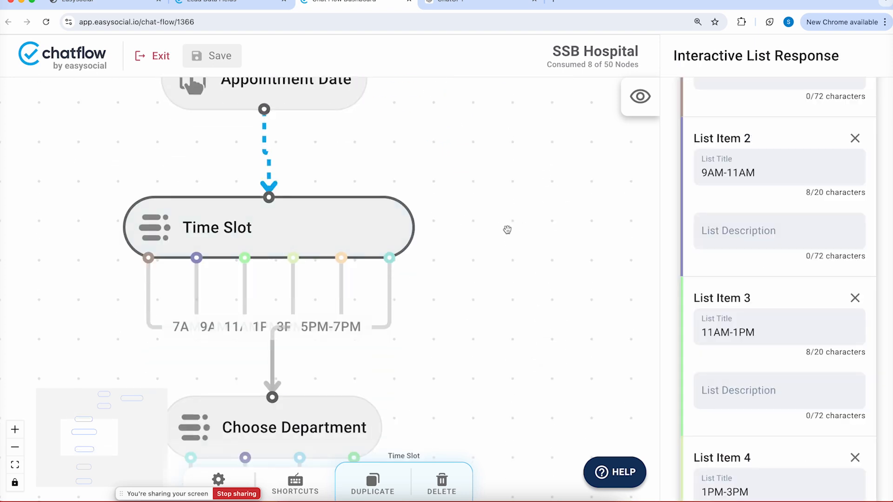
scroll(732, 234, down, 8)
scroll(732, 234, down, 10)
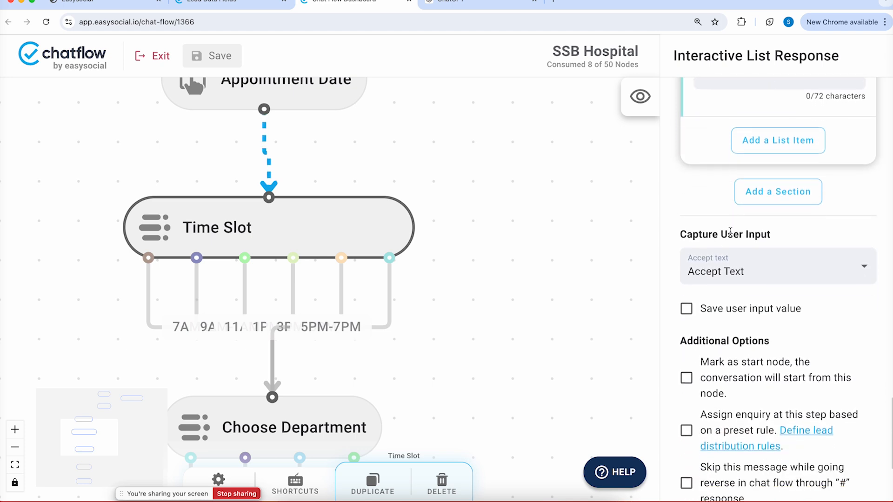
click(687, 310)
scroll(748, 312, down, 2)
click(744, 329)
text(time slot)
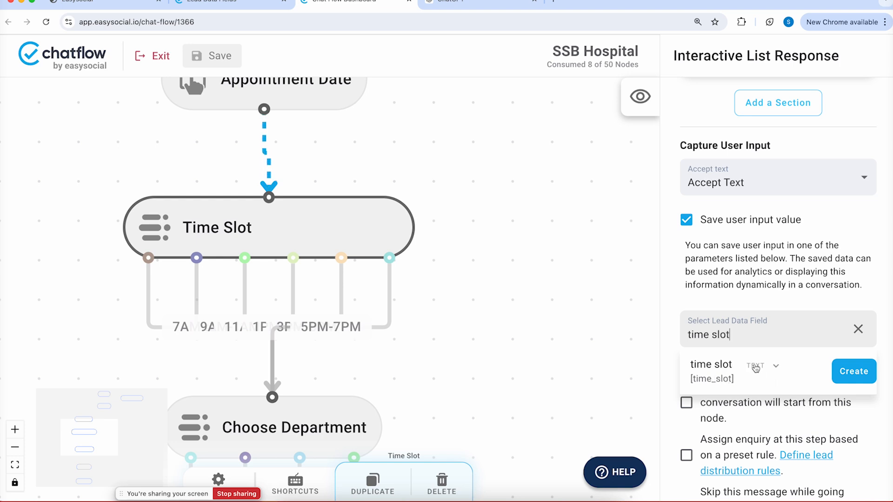
click(849, 375)
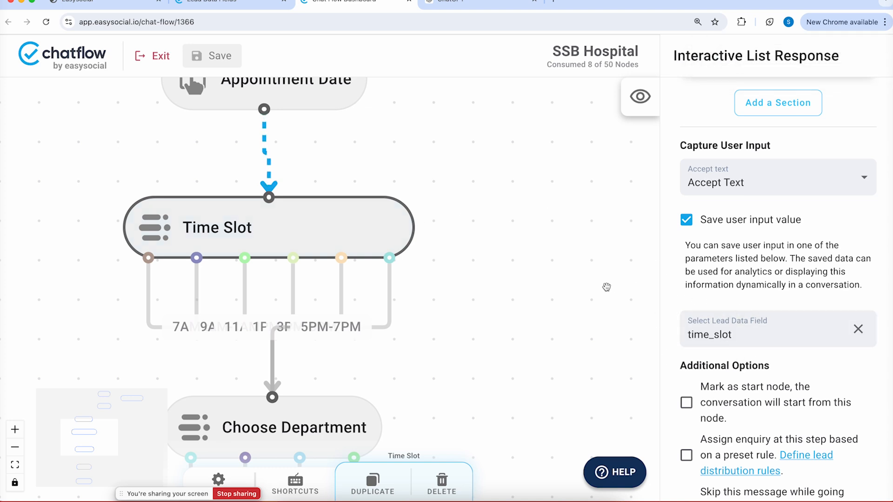
scroll(568, 316, down, 5)
Save the Choose Department node's reply into a newly created 'department' lead data field
click(312, 239)
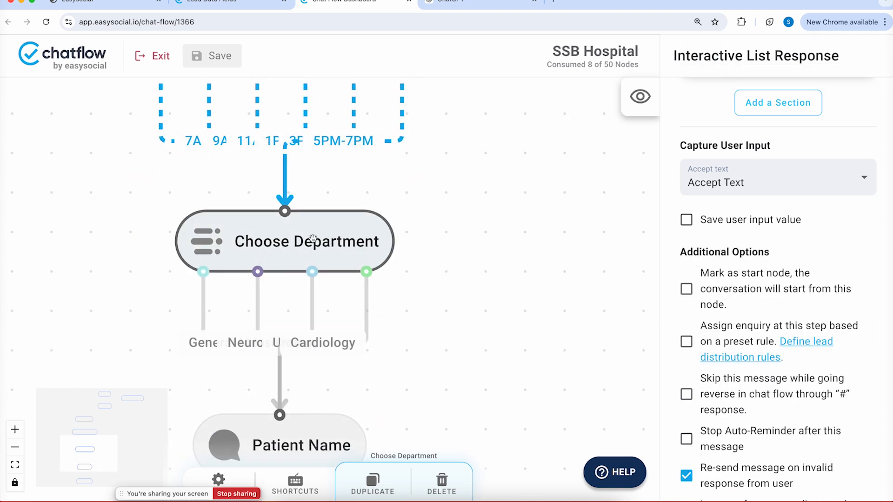
scroll(730, 245, up, 2)
scroll(730, 245, up, 1)
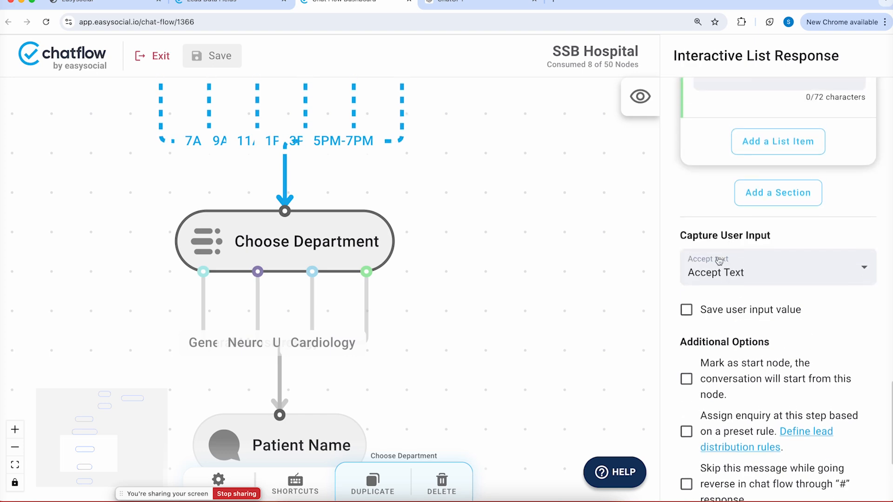
click(686, 322)
scroll(754, 372, up, 3)
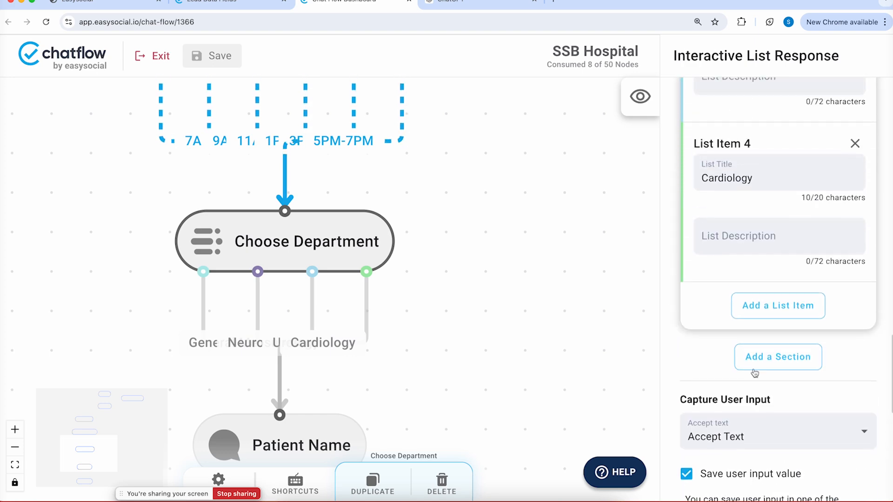
scroll(744, 381, down, 4)
click(723, 404)
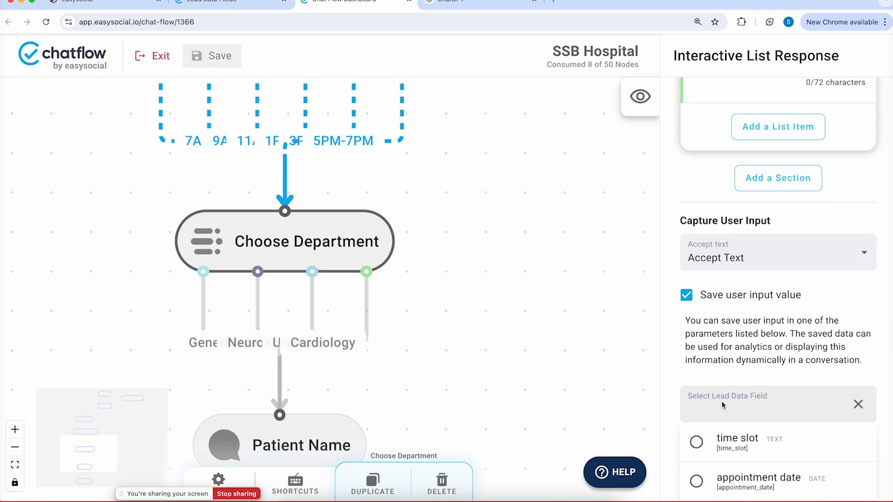
text(department)
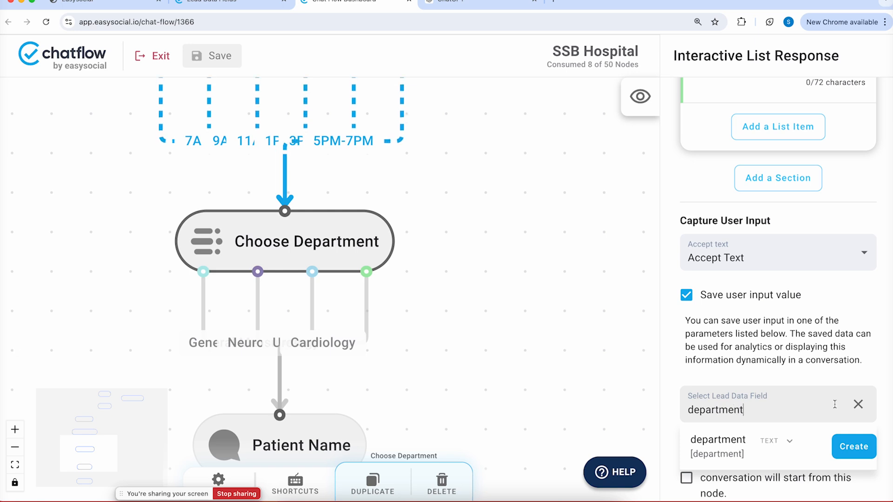
click(853, 446)
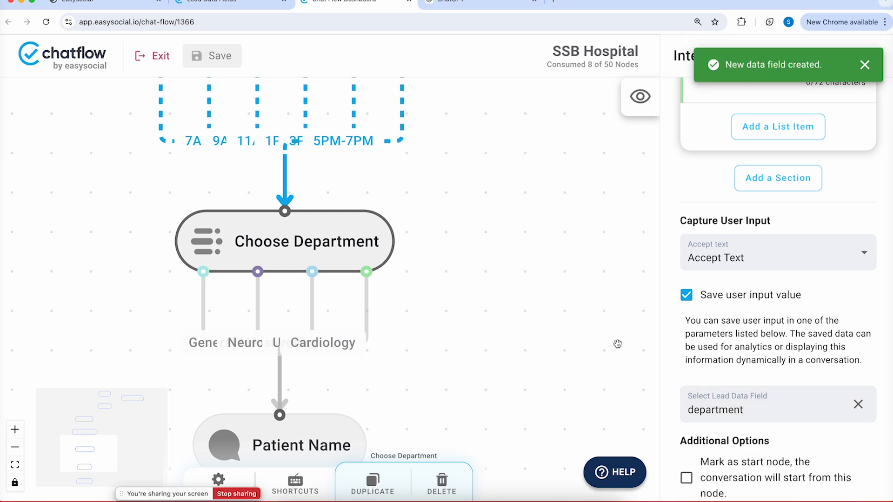
drag(504, 315, 512, 125)
click(334, 258)
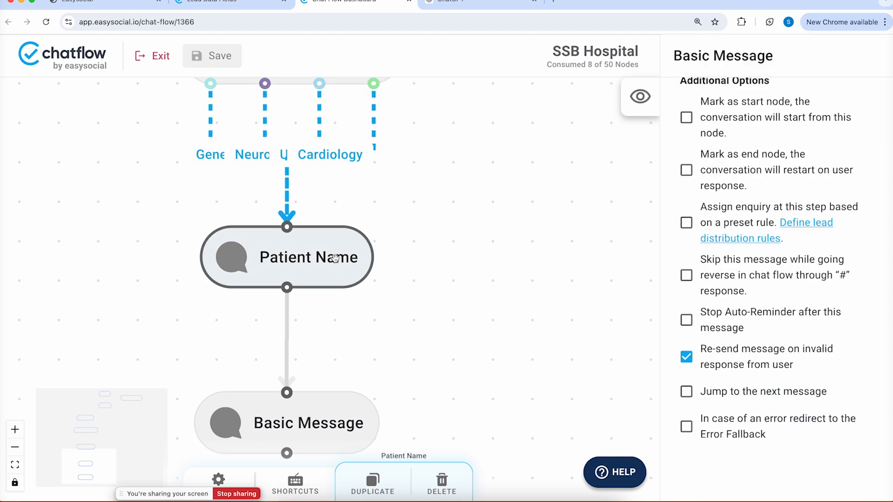
Turn on Save user input value for the Patient Name node and save the flow
scroll(750, 242, up, 5)
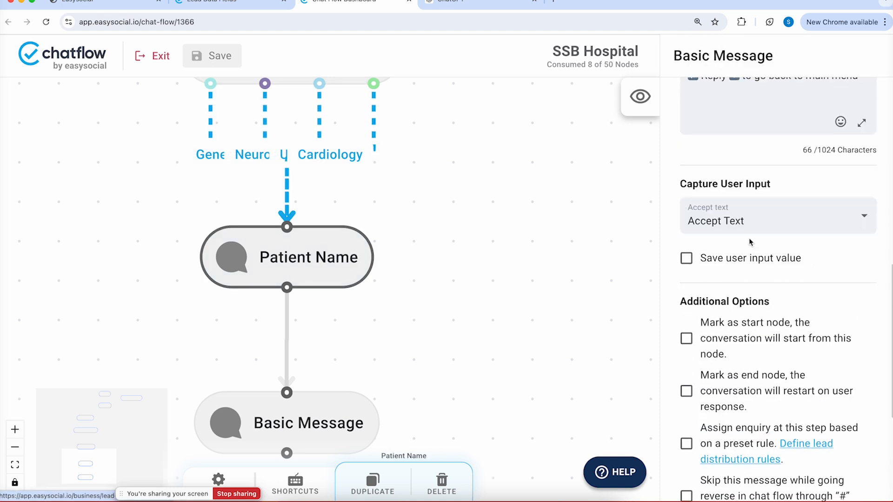
click(686, 259)
click(748, 361)
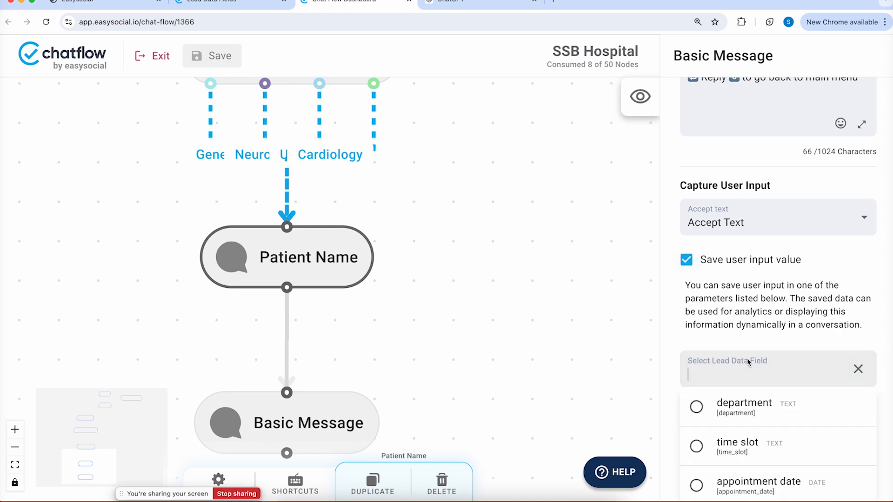
scroll(742, 419, down, 2)
scroll(742, 420, down, 3)
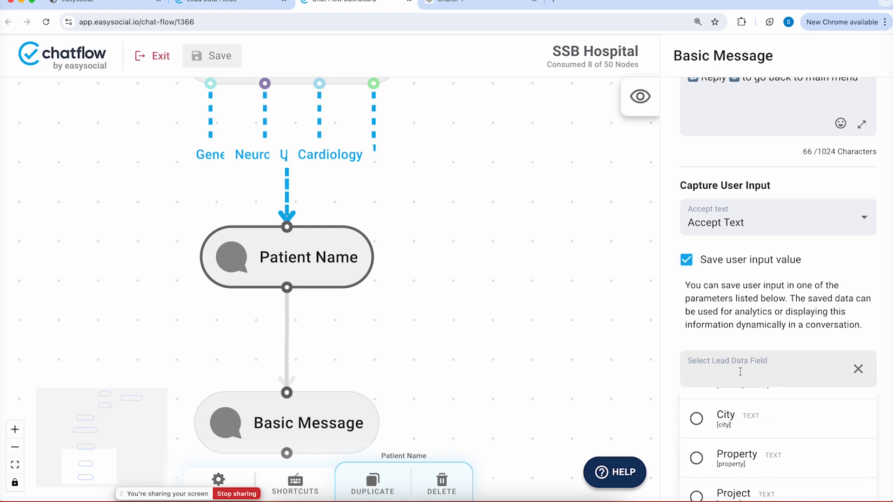
text(pati)
key(BackSpace)
key(BackSpace)
key(BackSpace)
key(BackSpace)
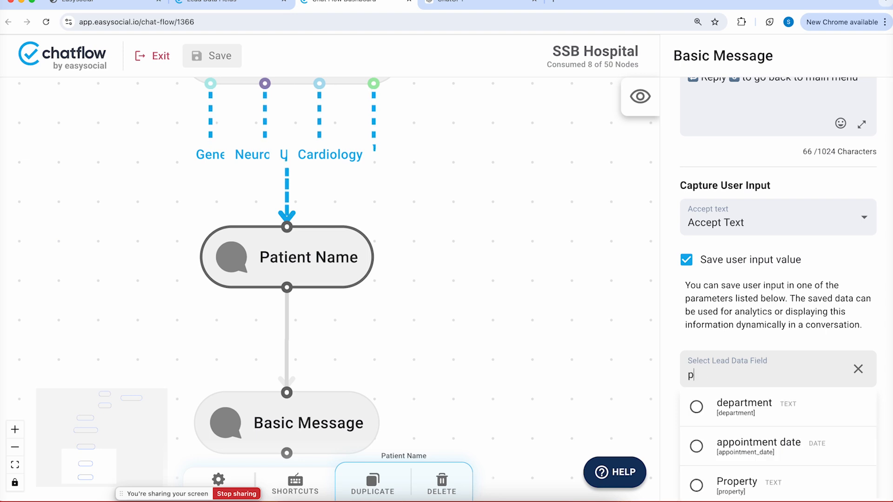
scroll(796, 430, down, 1)
scroll(796, 430, down, 1)
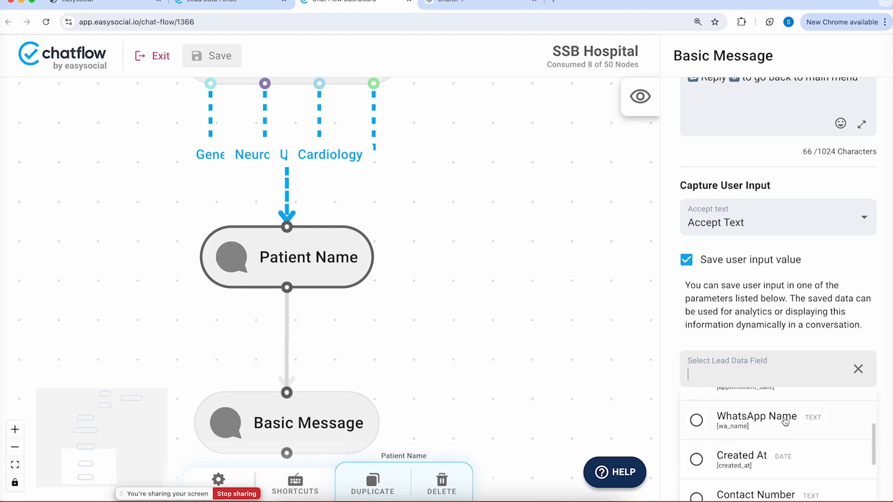
click(235, 62)
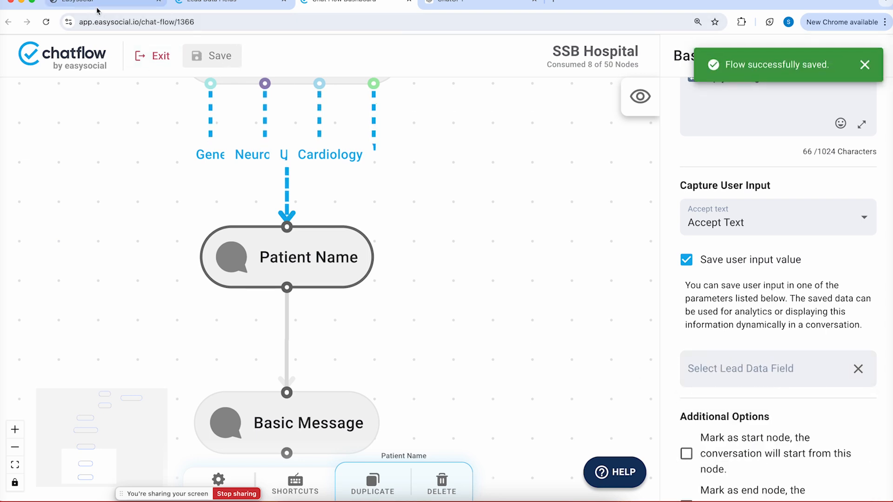
Choose the Patient Name lead data field to store the node's reply
scroll(335, 159, down, 5)
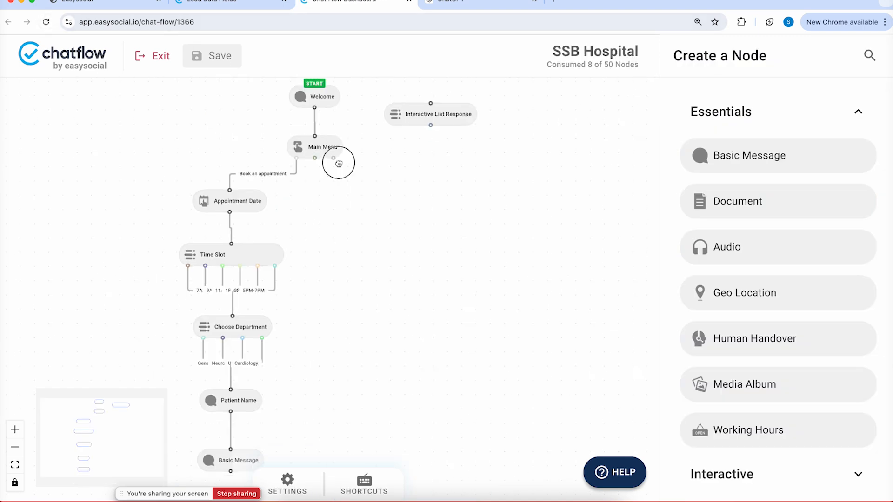
click(284, 181)
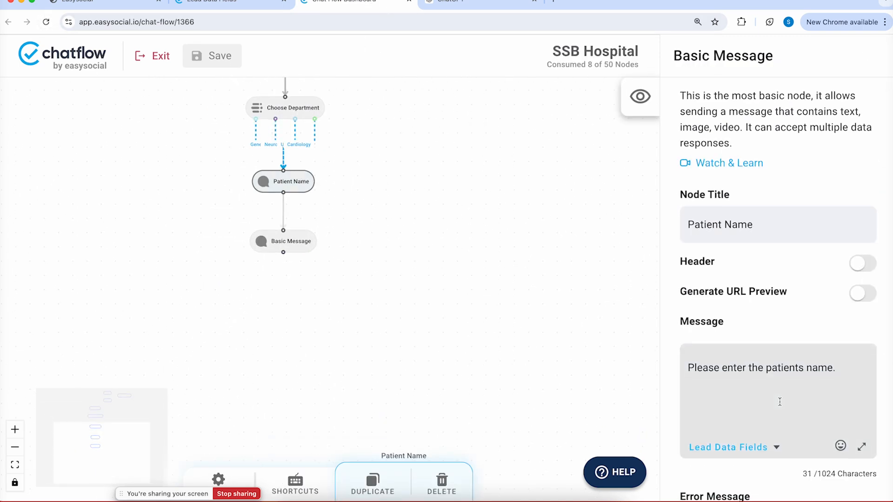
scroll(779, 401, down, 10)
click(772, 372)
scroll(763, 423, down, 3)
click(756, 448)
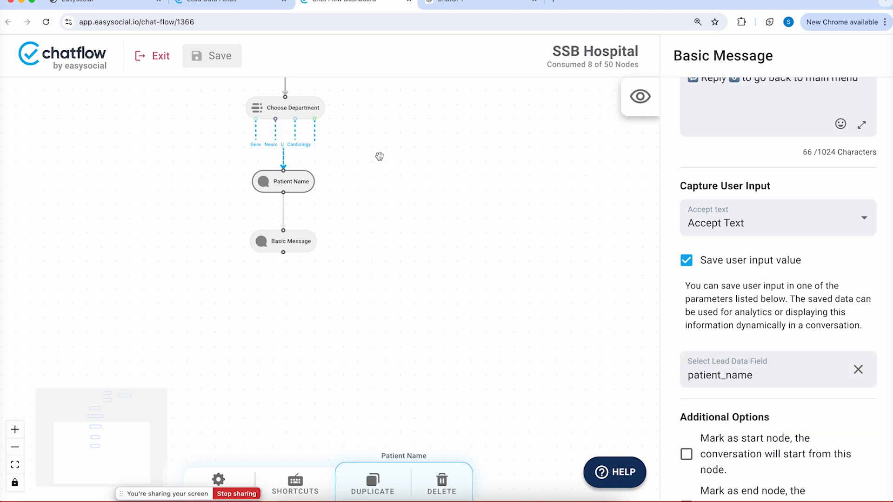
scroll(374, 193, up, 4)
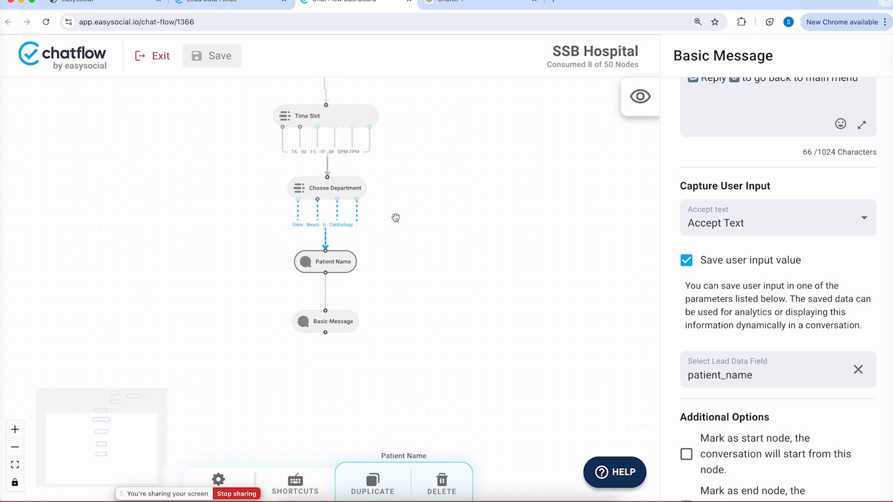
Retitle the Basic Message node 'Confirmation' and save the flow
click(339, 321)
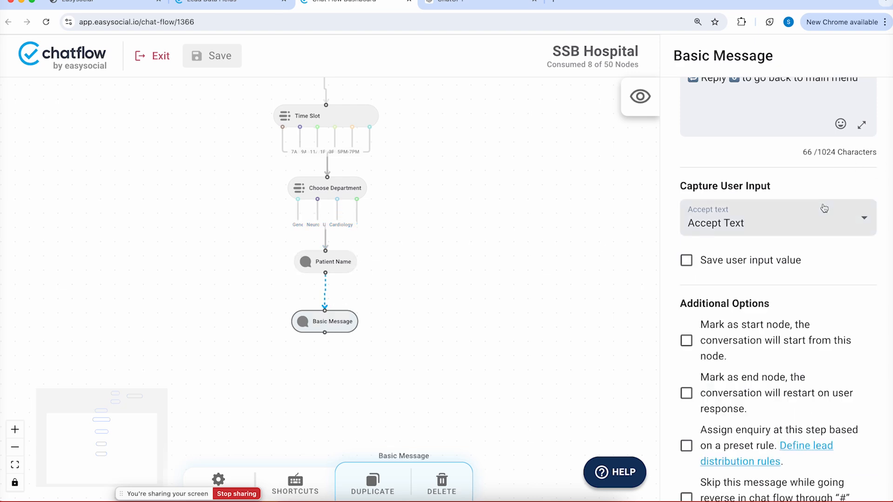
scroll(824, 207, up, 7)
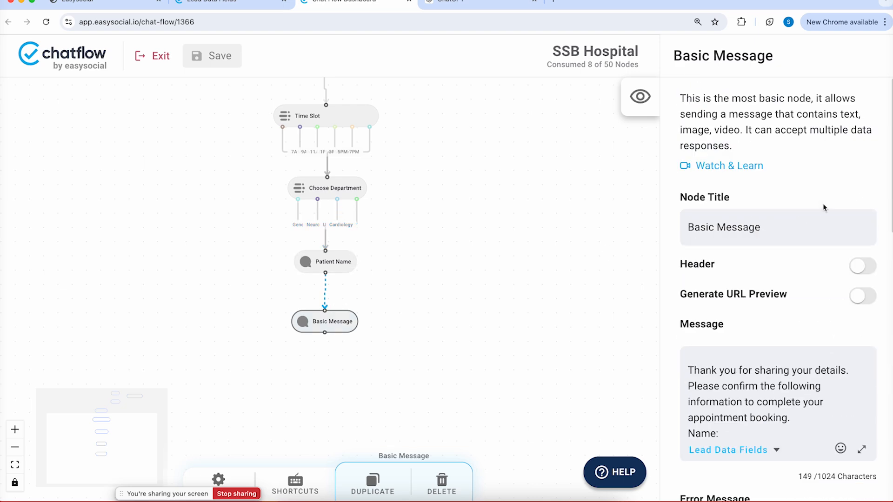
triple_click(762, 224)
text(C)
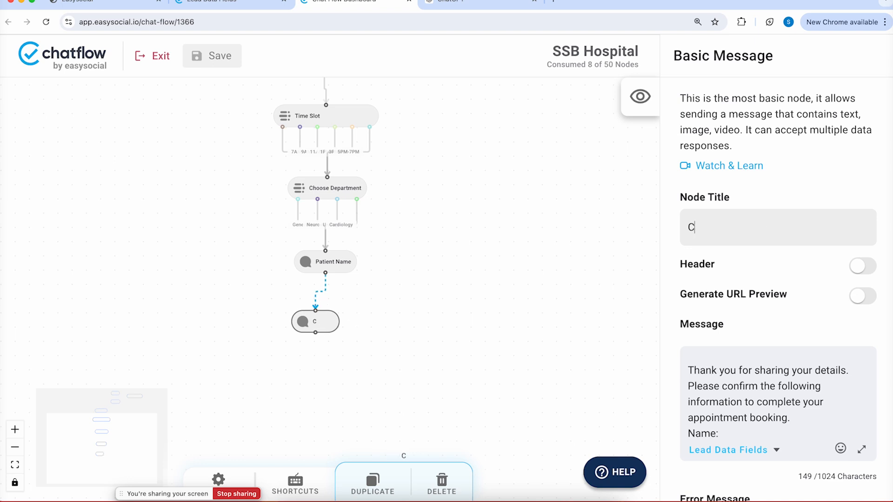
text(onfirmation)
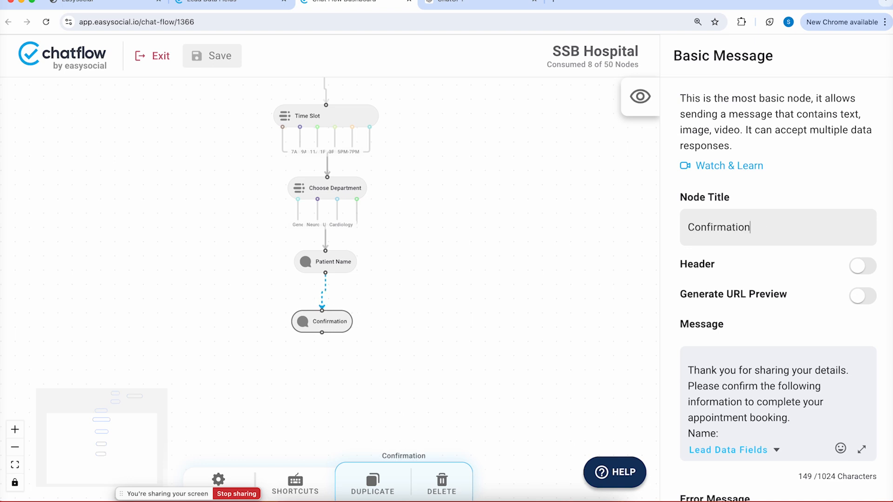
click(205, 53)
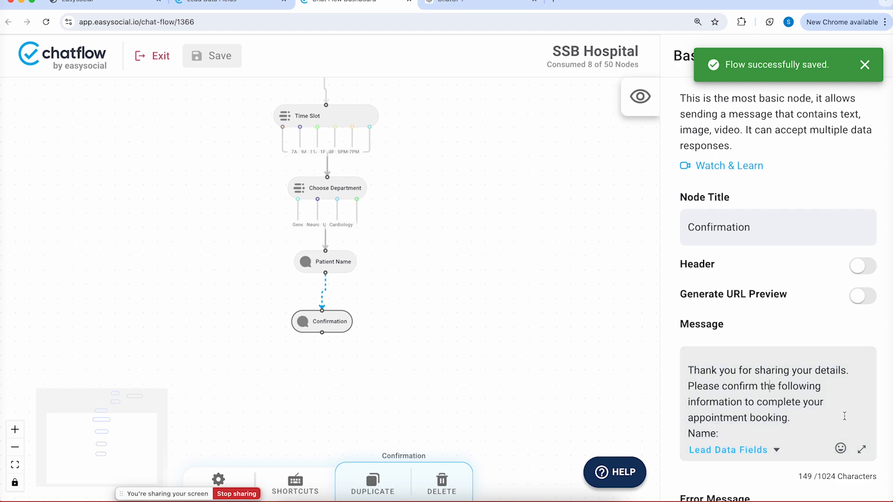
Insert [patient_name] after Name: and [appointment_date] after Date: in the confirmation message
click(861, 449)
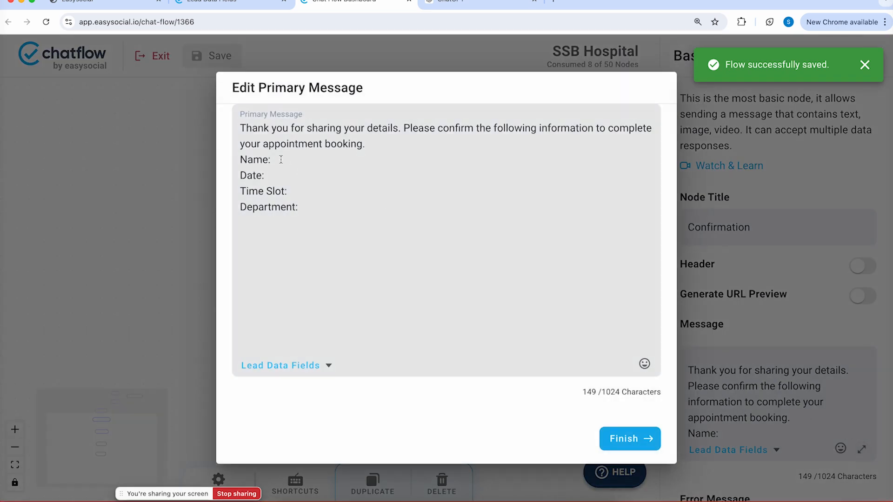
click(281, 159)
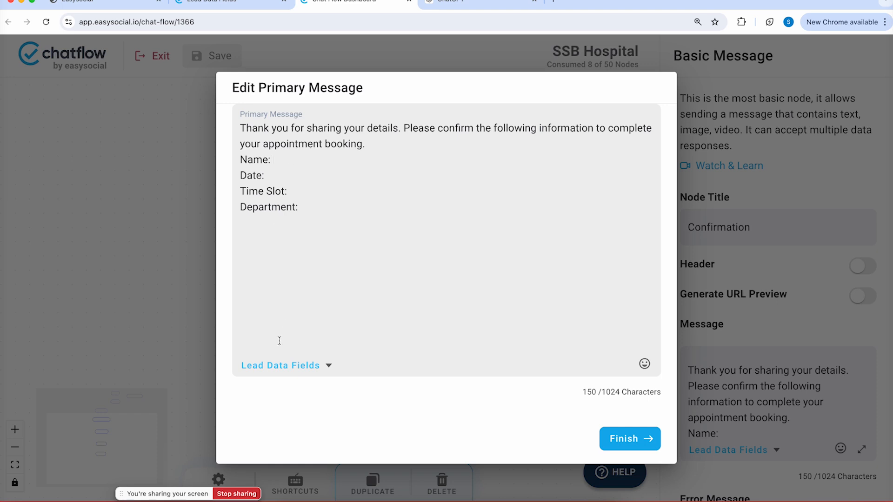
click(283, 366)
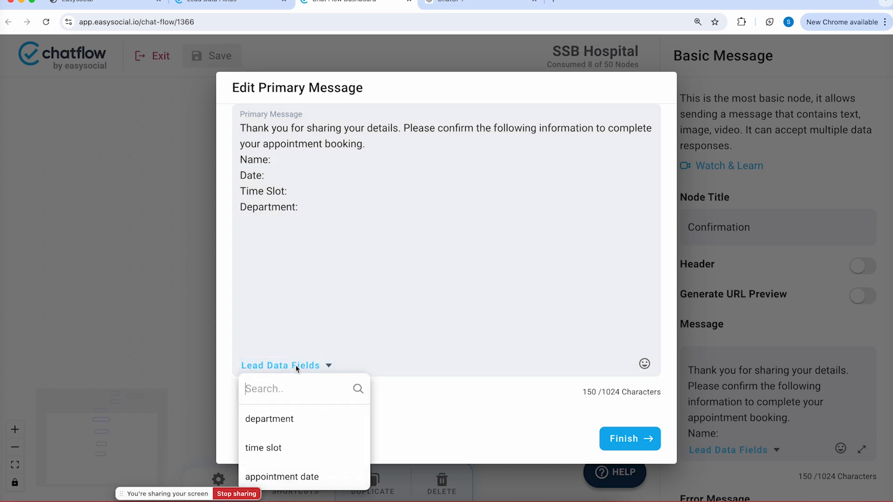
text(pa)
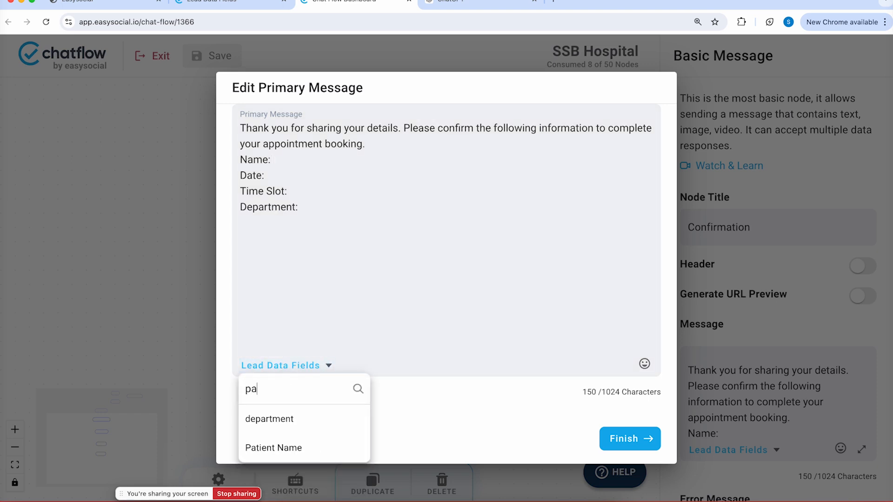
click(298, 448)
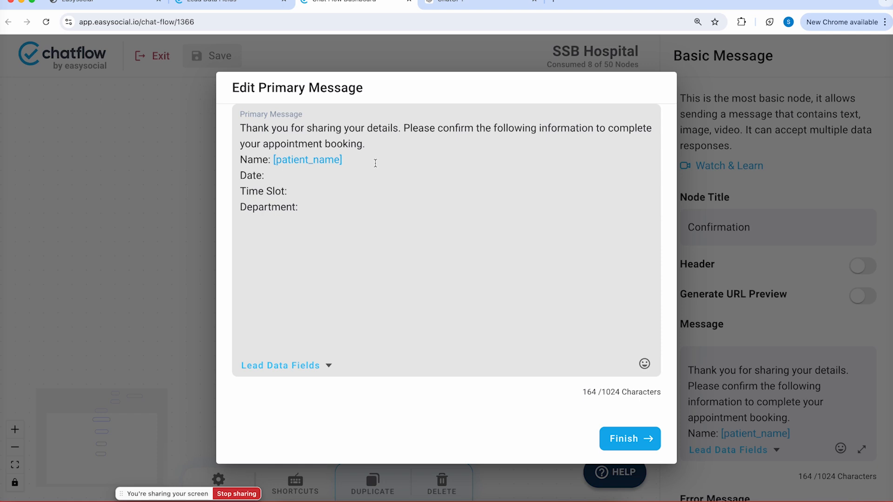
click(275, 174)
click(295, 366)
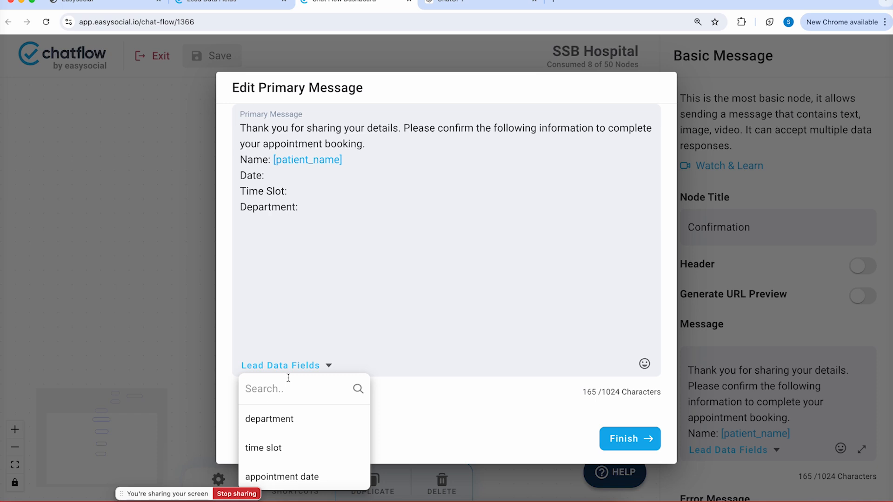
click(297, 477)
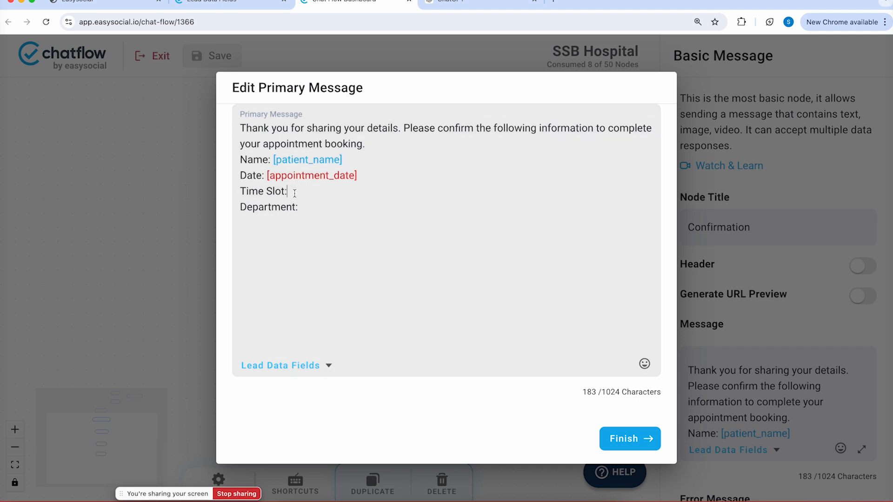
Add the time_slot and department placeholders, close the editor, and save the chatflow
click(294, 365)
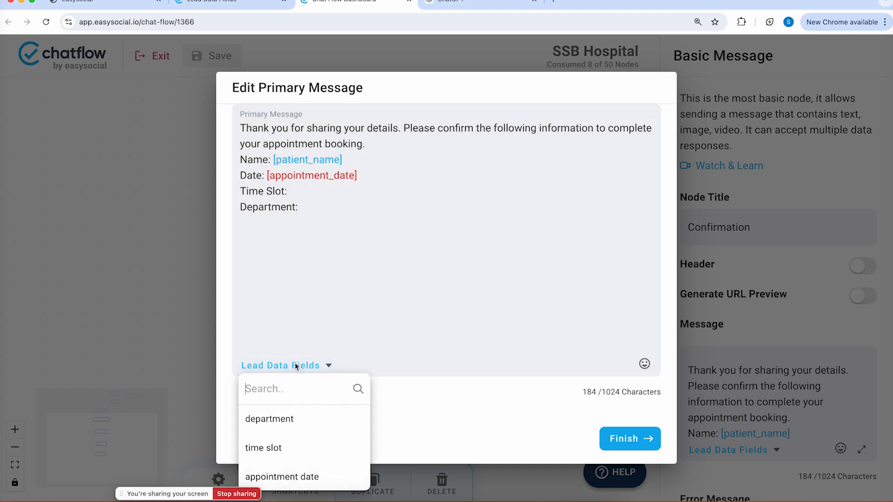
click(269, 447)
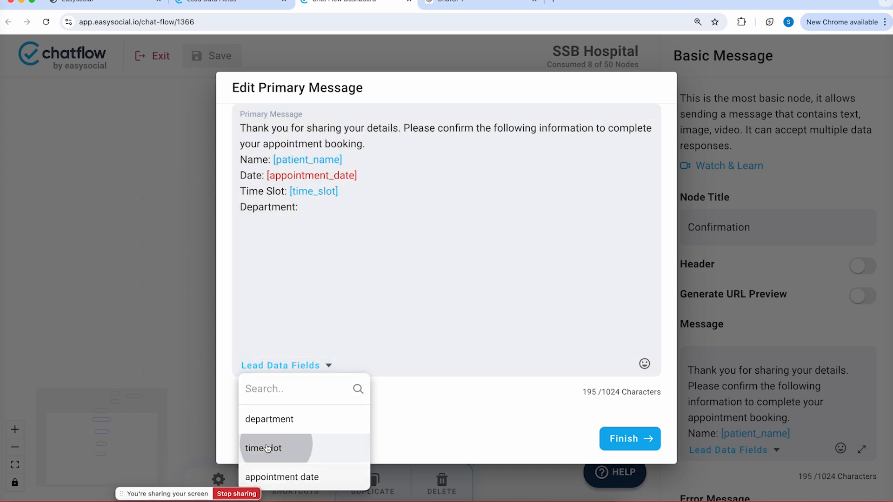
click(293, 368)
click(269, 417)
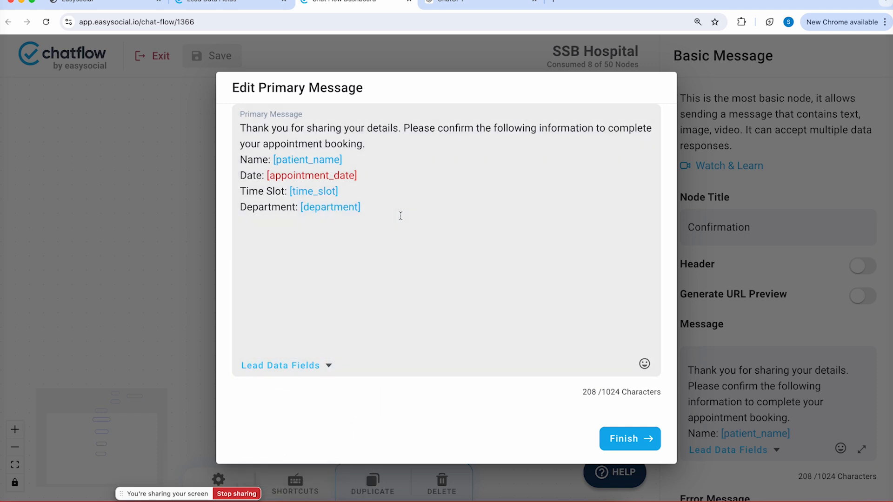
click(633, 439)
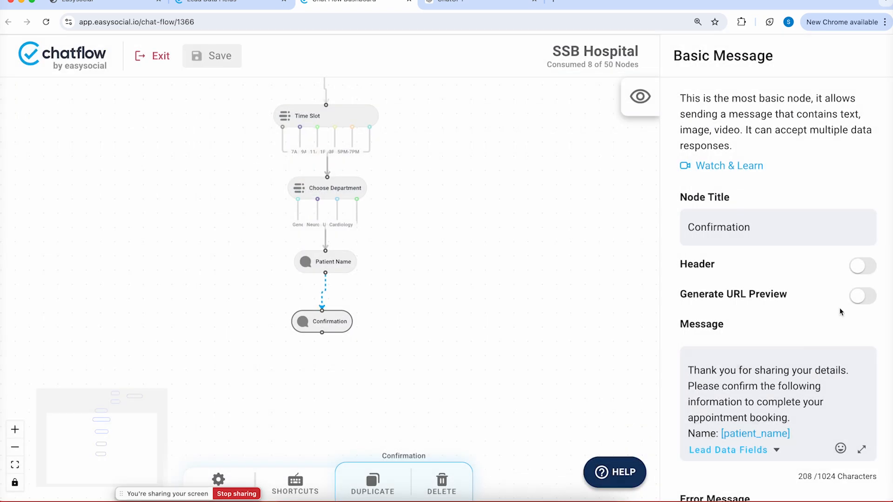
click(220, 57)
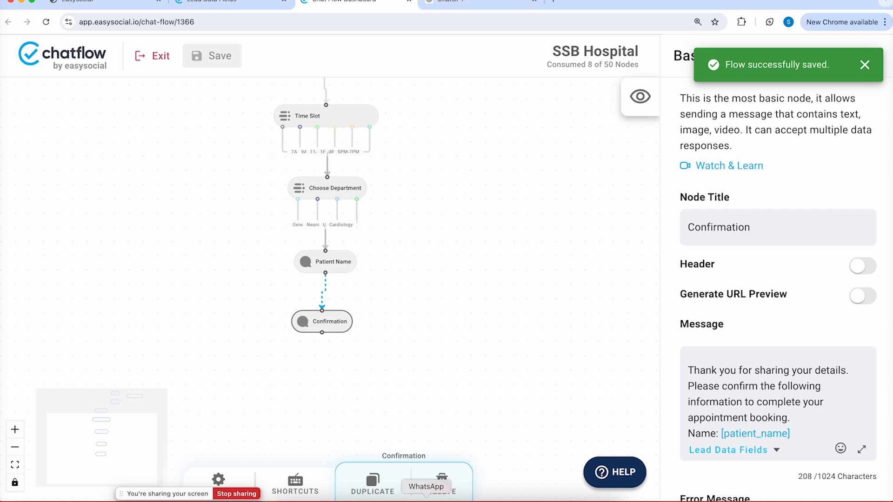
click(426, 500)
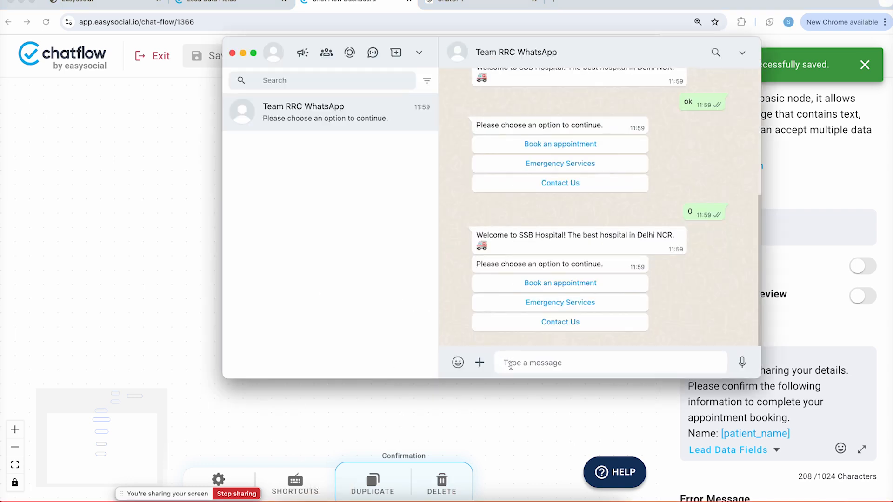
Restart the bot with 0, book an appointment for Monday 12/08/2024, 9AM-11AM
text(0)
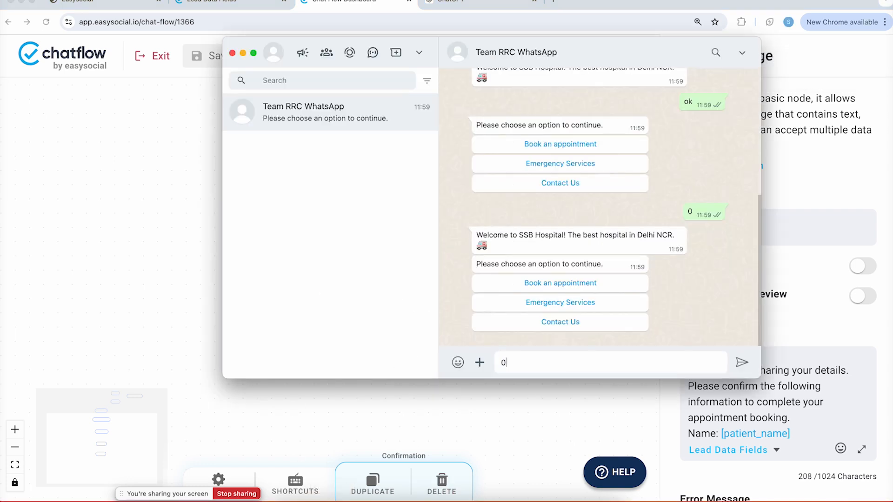
key(Return)
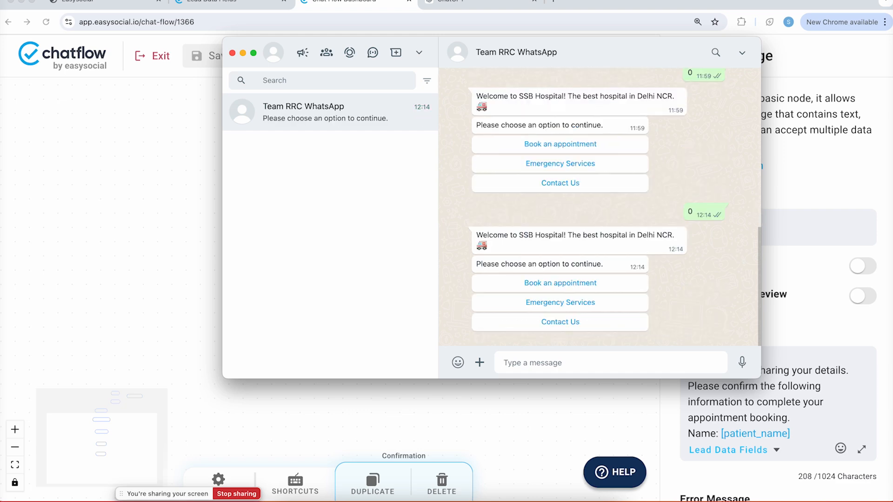
click(581, 284)
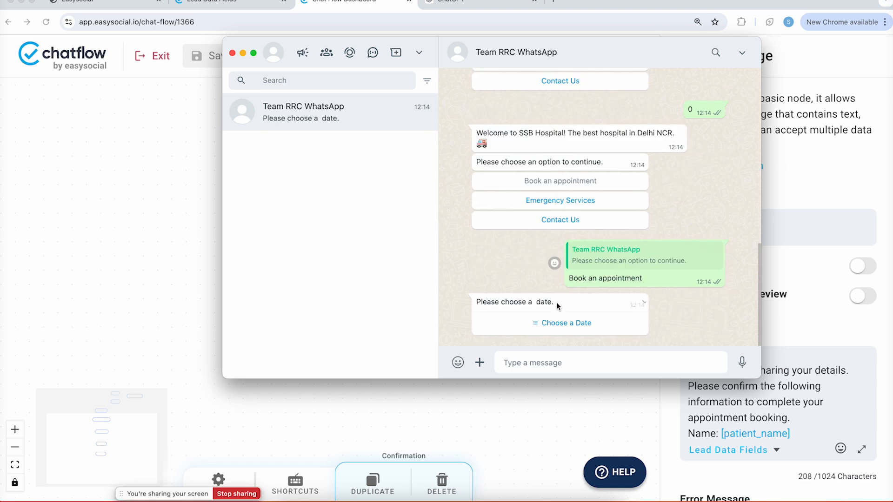
click(560, 320)
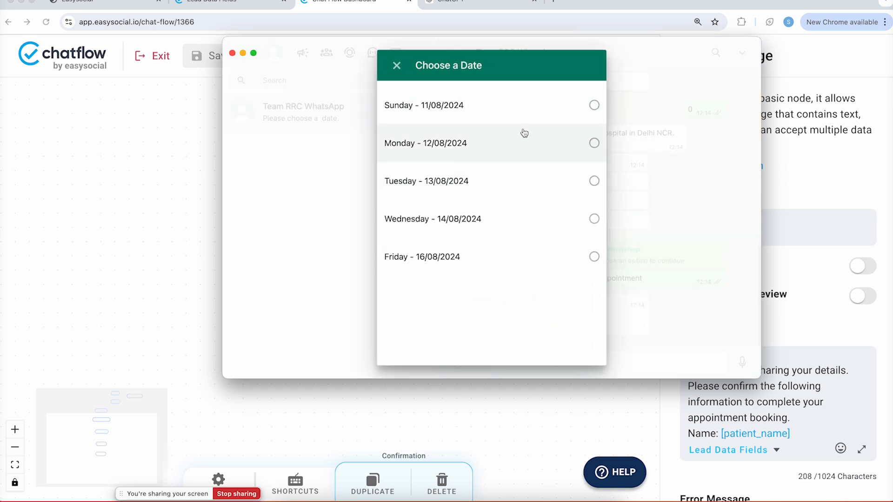
click(521, 155)
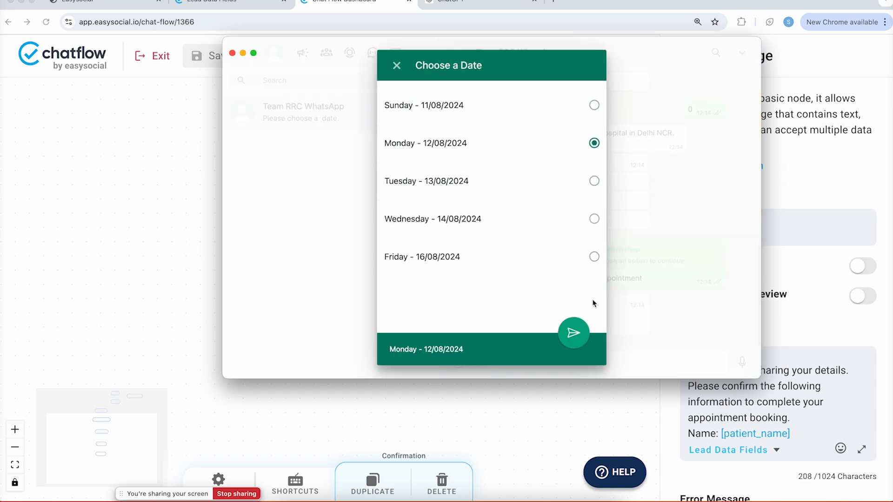
click(577, 329)
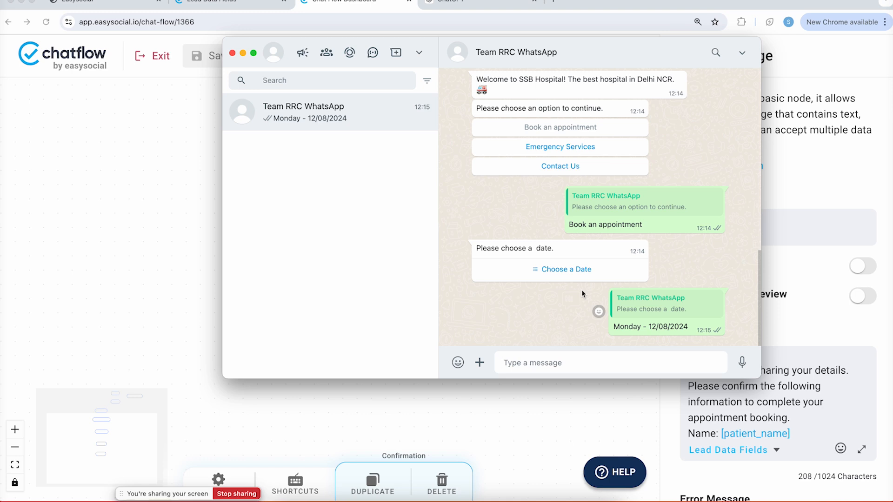
click(573, 332)
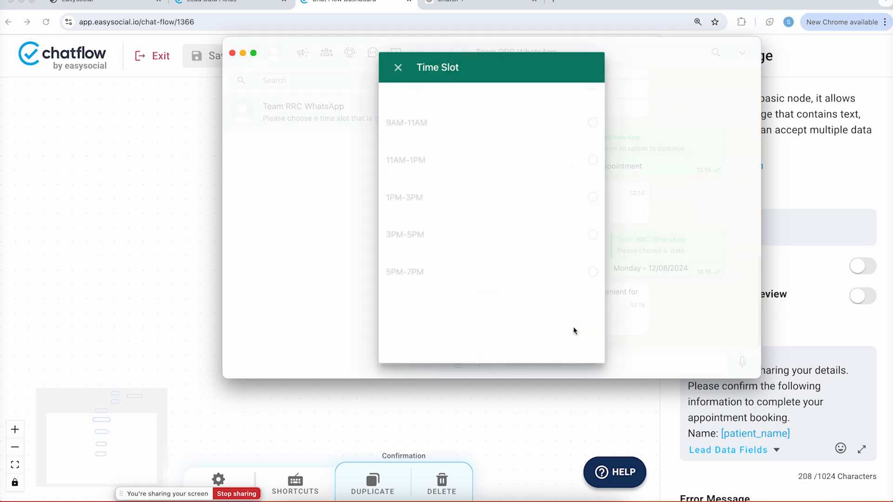
click(527, 150)
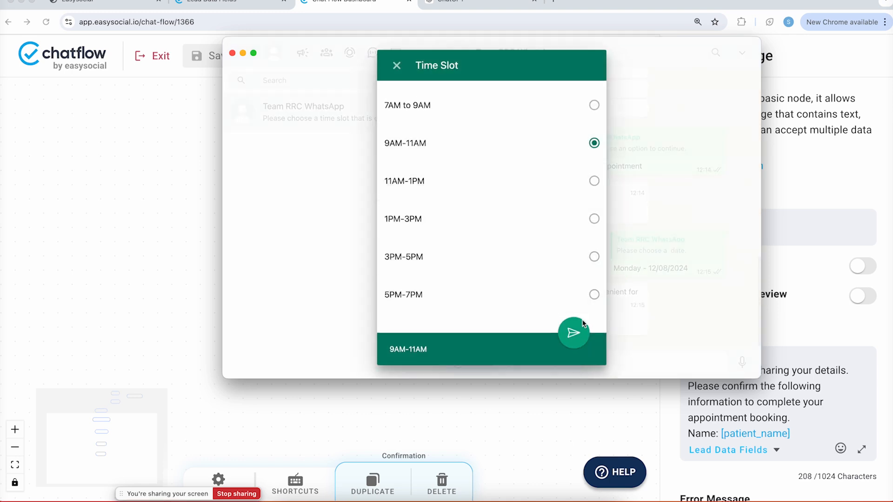
click(586, 335)
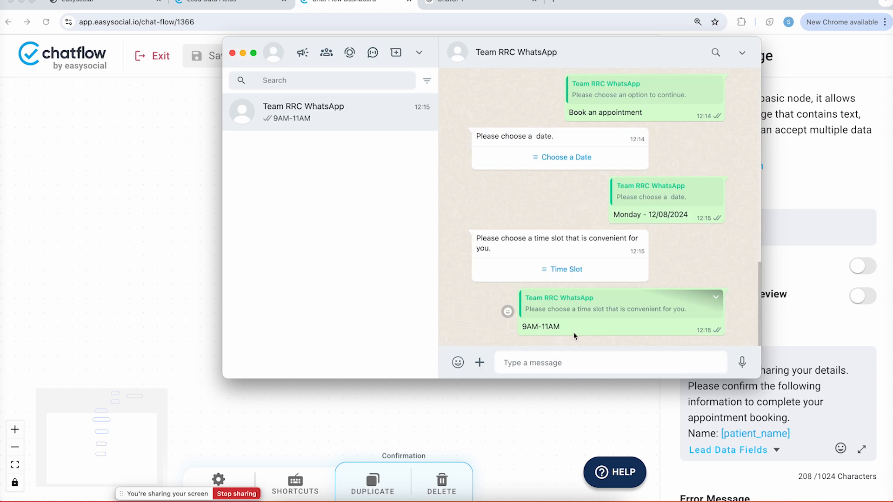
Choose Neurosurgery, send the patient's name, review the confirmation's date, and close WhatsApp
click(564, 321)
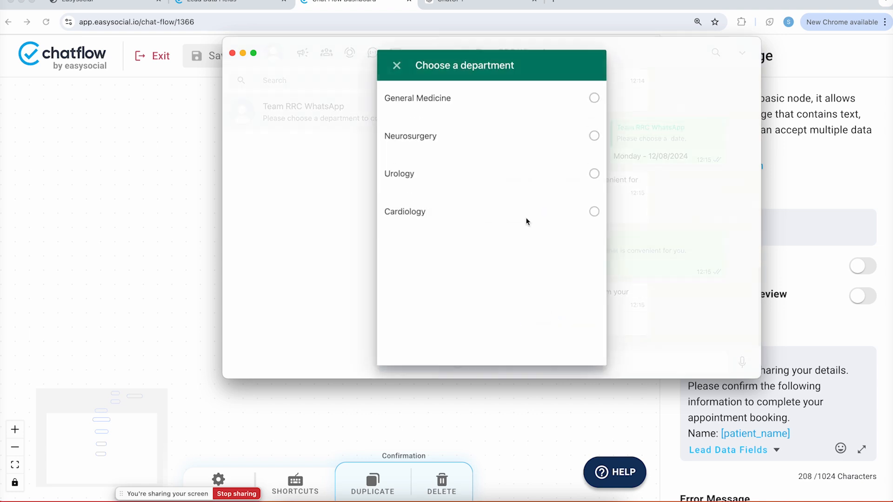
click(553, 149)
click(581, 333)
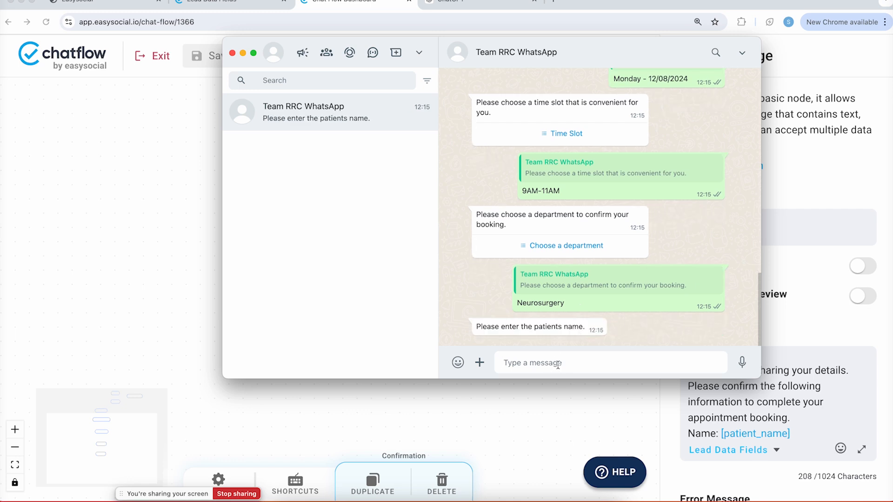
text(Shobhit)
key(Return)
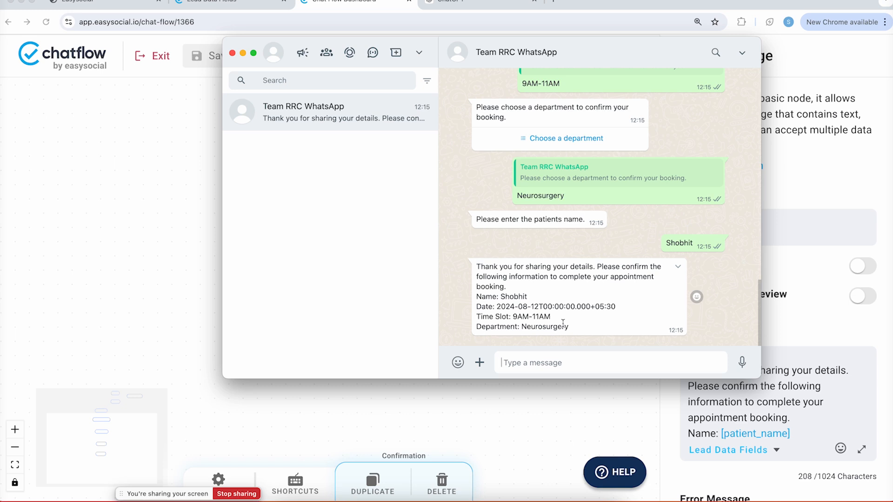
drag(494, 308, 625, 308)
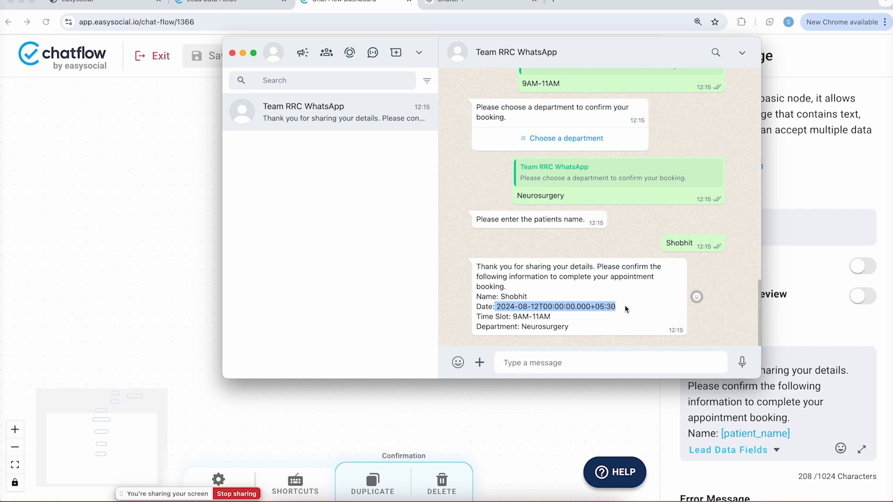
click(593, 305)
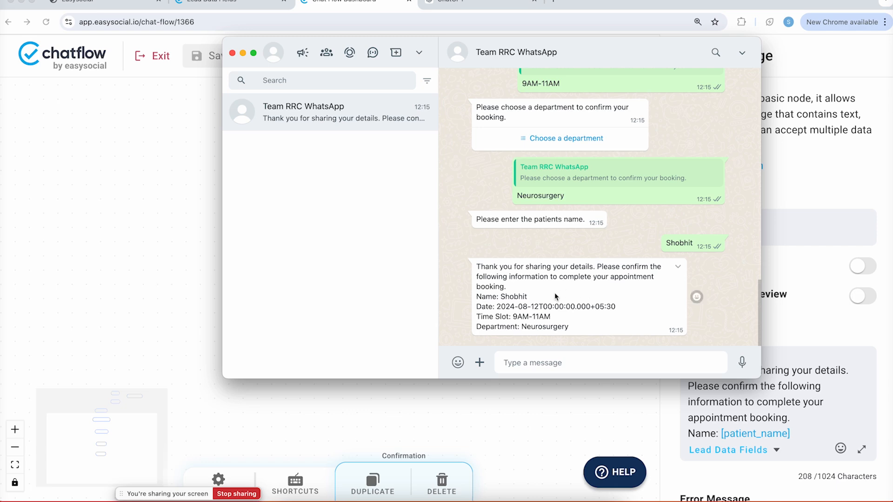
click(165, 261)
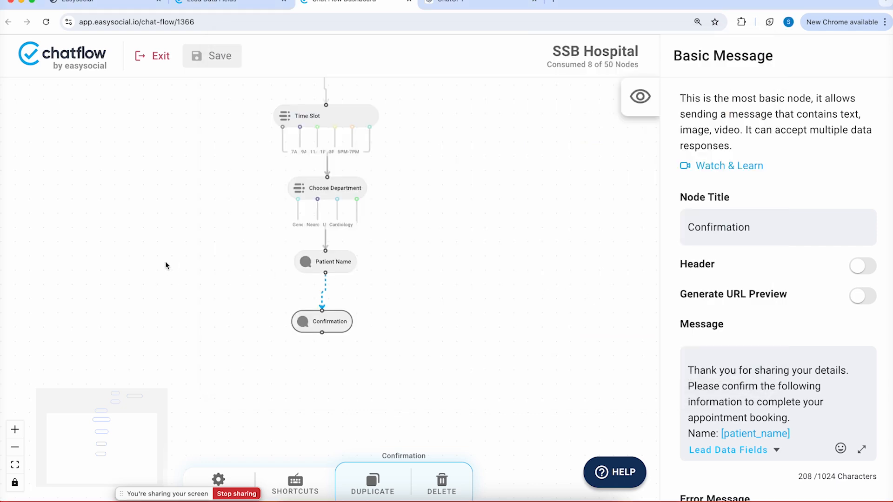
Open the EasySocial documentation's Date Formatting in Conversations article in a new tab
click(554, 2)
text(easys)
key(Return)
mouse_move(568, 83)
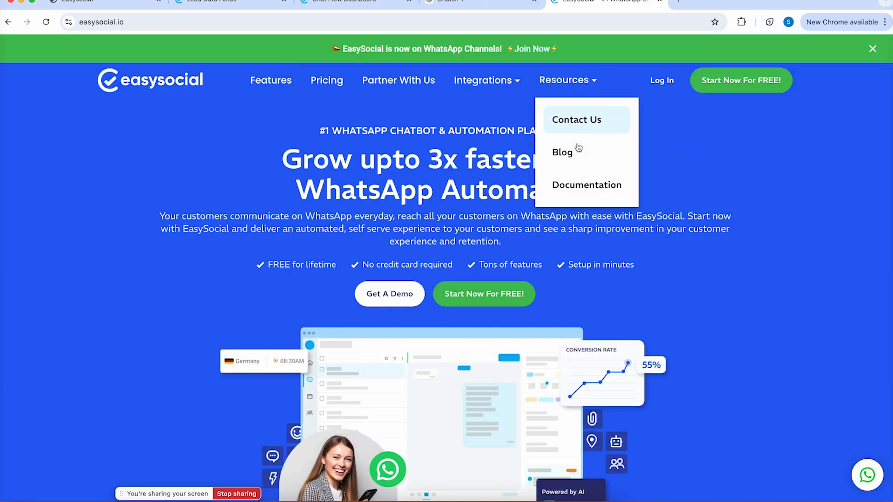
click(582, 184)
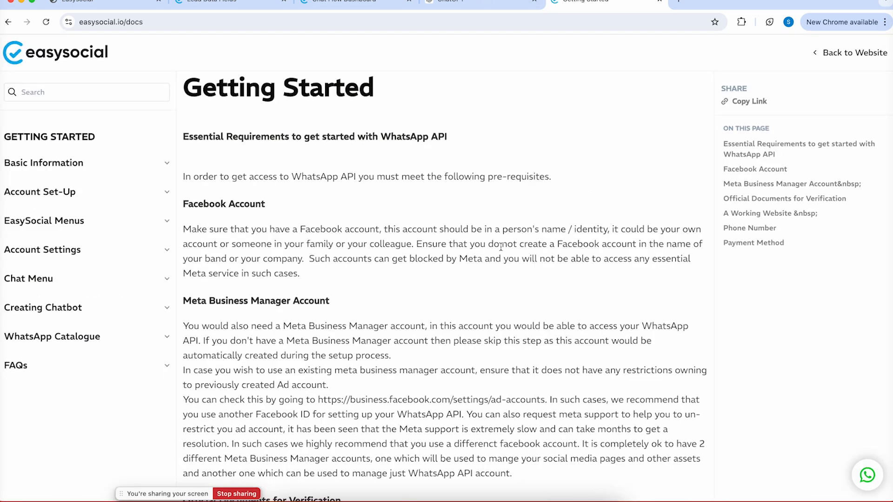
click(161, 308)
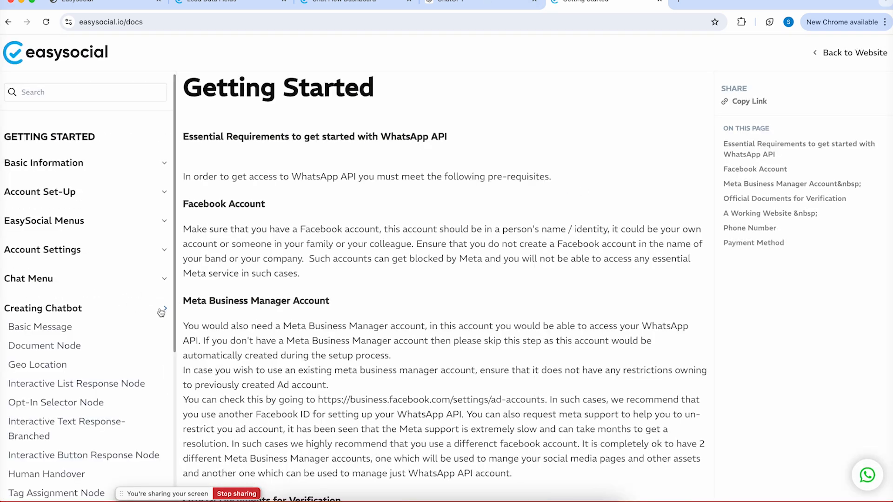
scroll(160, 312, down, 2)
scroll(161, 312, down, 5)
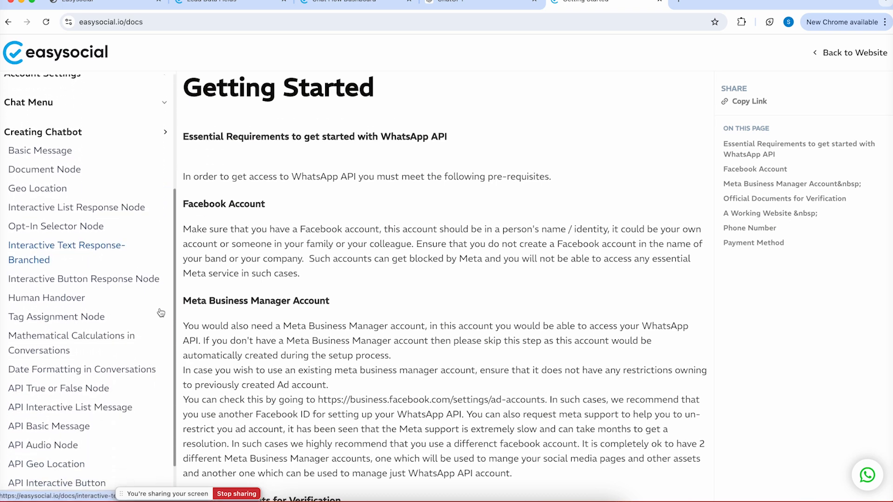
click(42, 341)
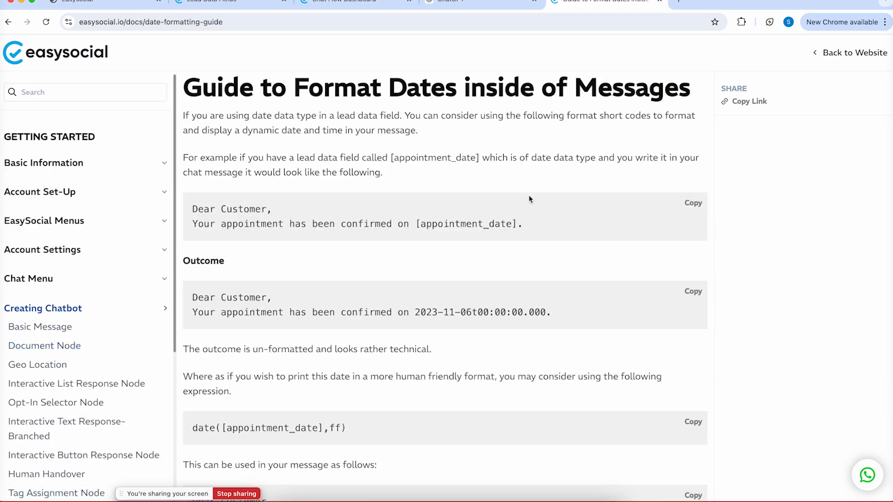
Locate the date([appointment_date],ff) expression for readable dates, then go back to the chatflow editor
scroll(479, 219, down, 1)
drag(409, 179, 517, 180)
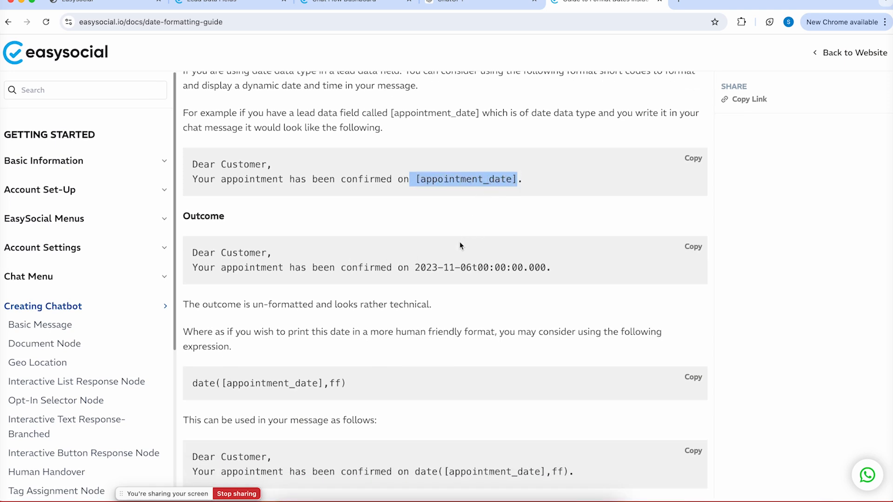
drag(413, 268, 564, 268)
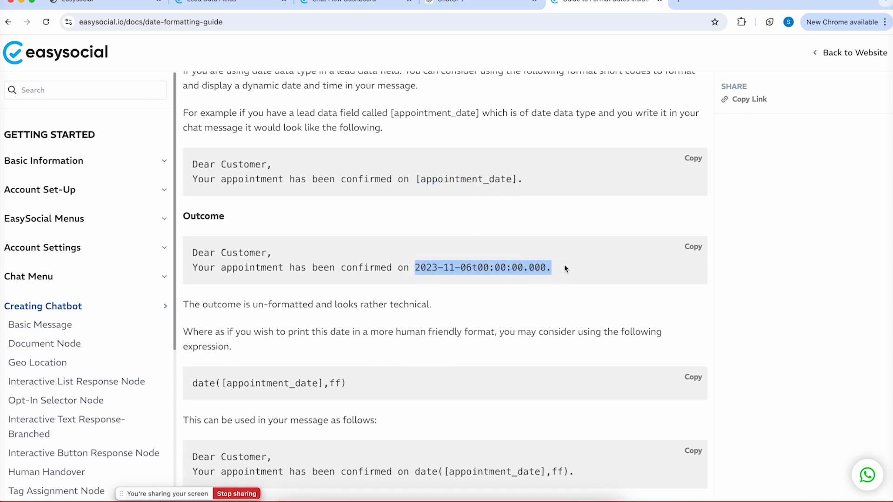
scroll(566, 269, down, 3)
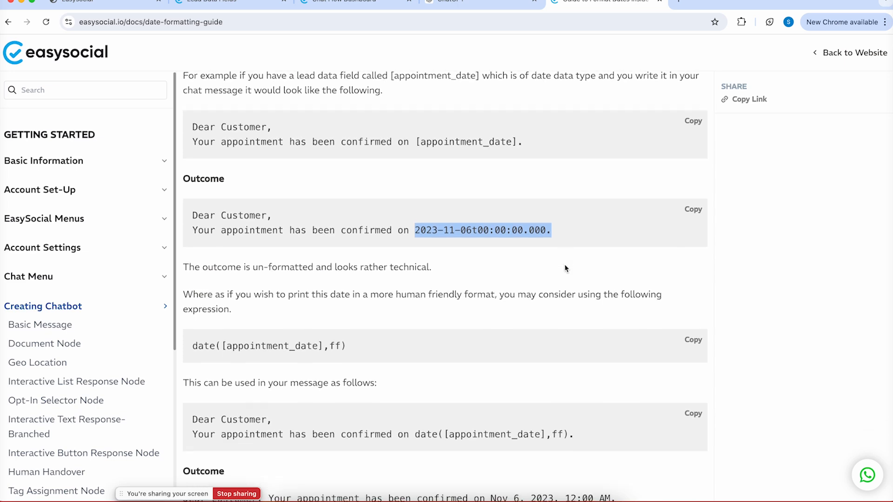
scroll(565, 268, down, 1)
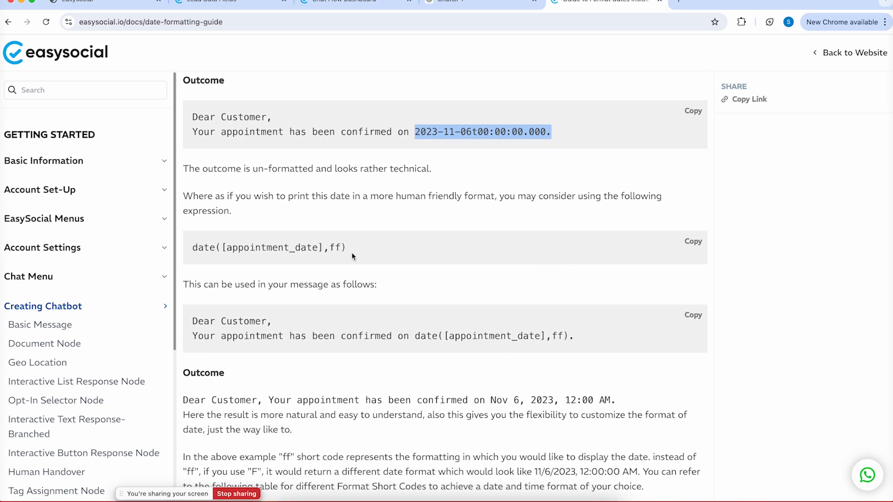
click(361, 259)
drag(347, 248, 194, 249)
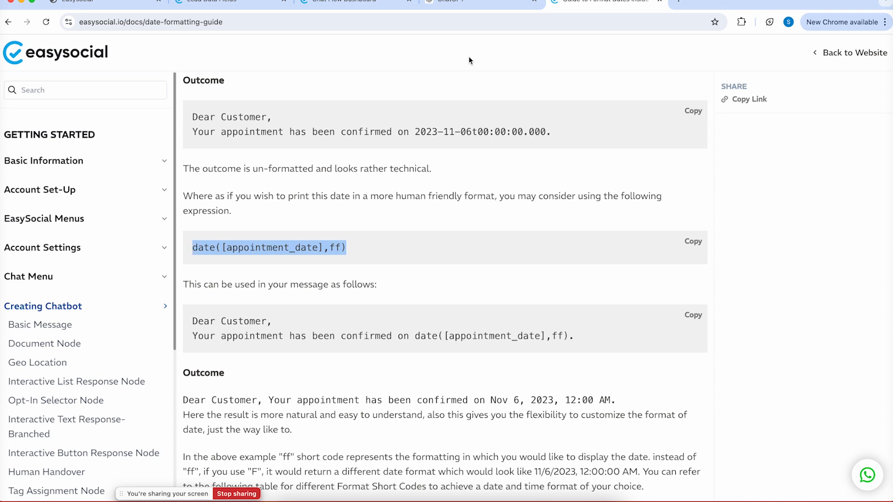
click(345, 4)
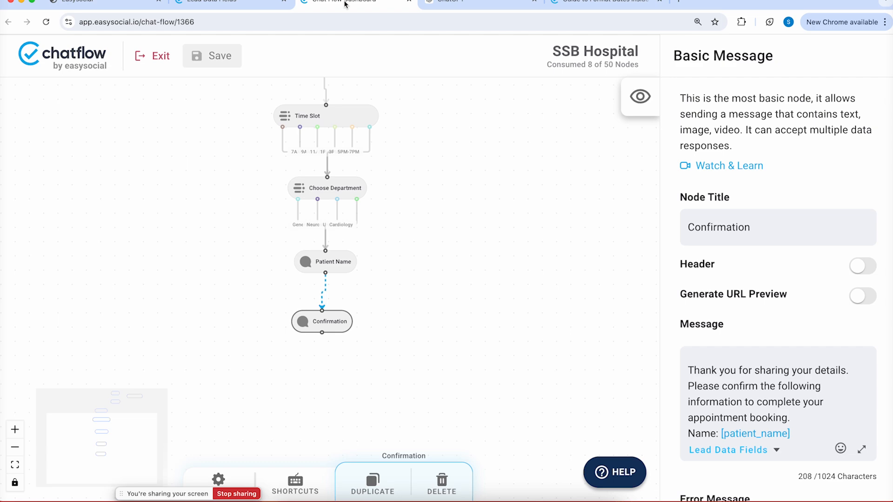
Type 'date(' before [appointment_date] on the Date: line of the expanded Confirmation message
click(861, 449)
click(265, 175)
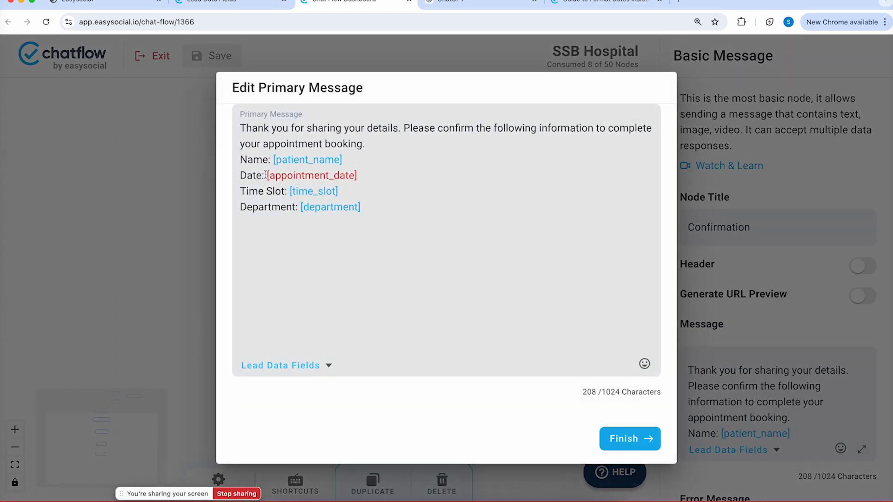
text(date()
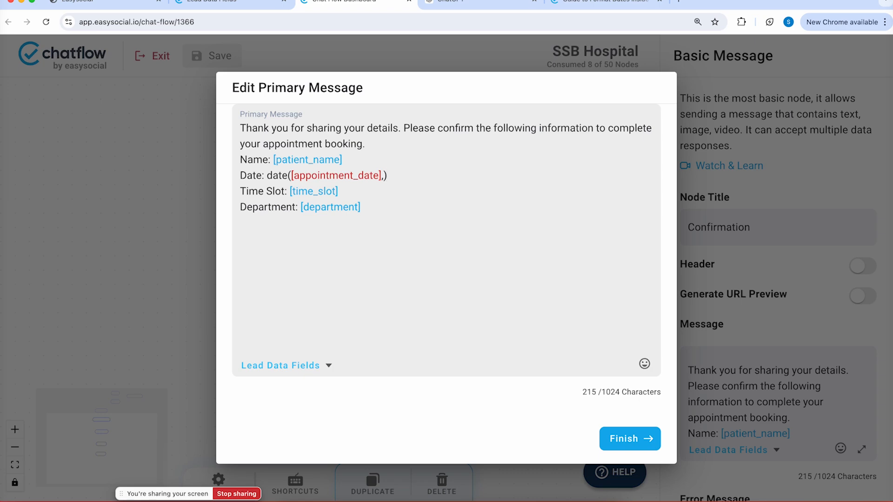
Find the DDD code for full-month dates like August 6, 2014 in the guide's format table
click(563, 4)
scroll(406, 247, down, 15)
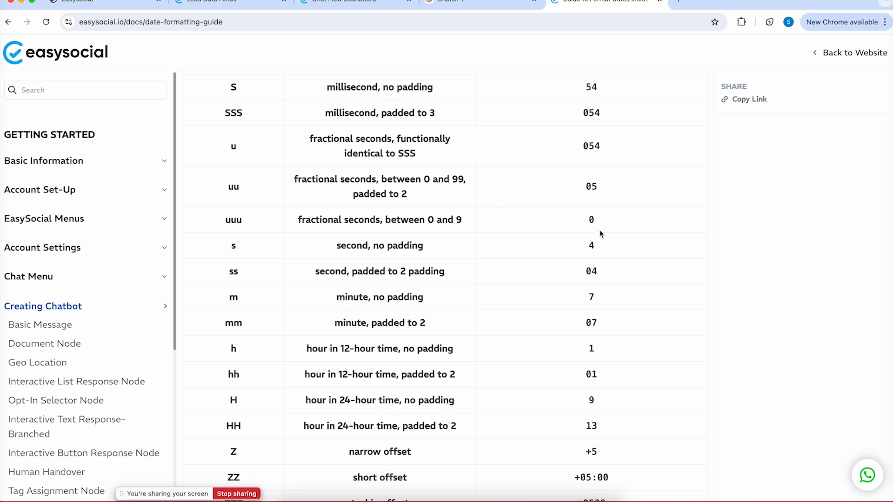
scroll(585, 146, down, 9)
scroll(584, 148, down, 20)
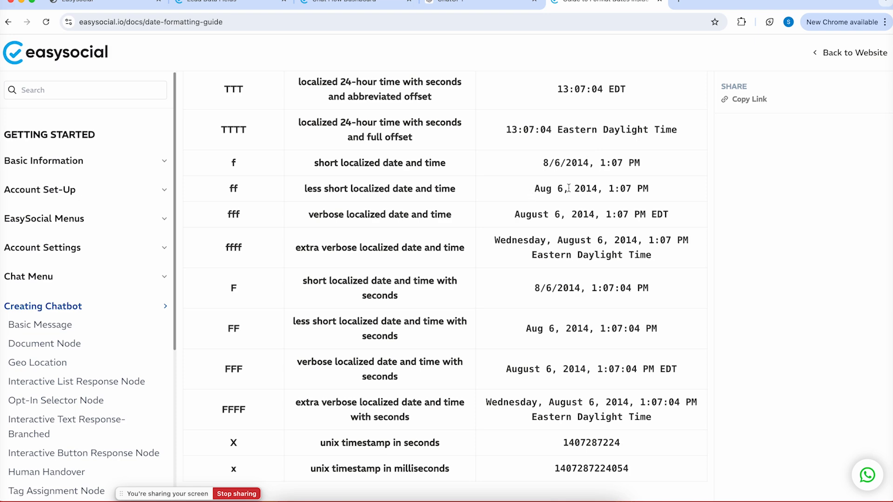
scroll(548, 182, up, 2)
scroll(547, 182, down, 3)
scroll(548, 182, down, 3)
scroll(548, 183, up, 6)
scroll(547, 183, up, 1)
scroll(548, 183, up, 2)
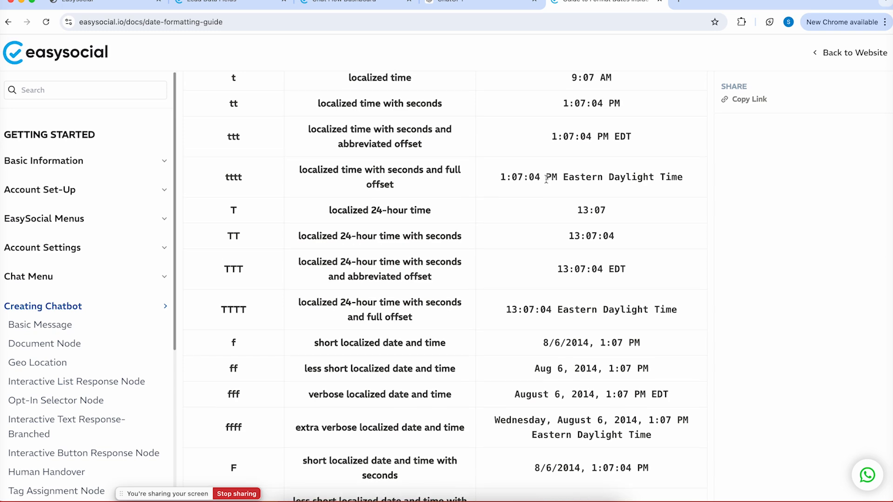
scroll(547, 178, up, 5)
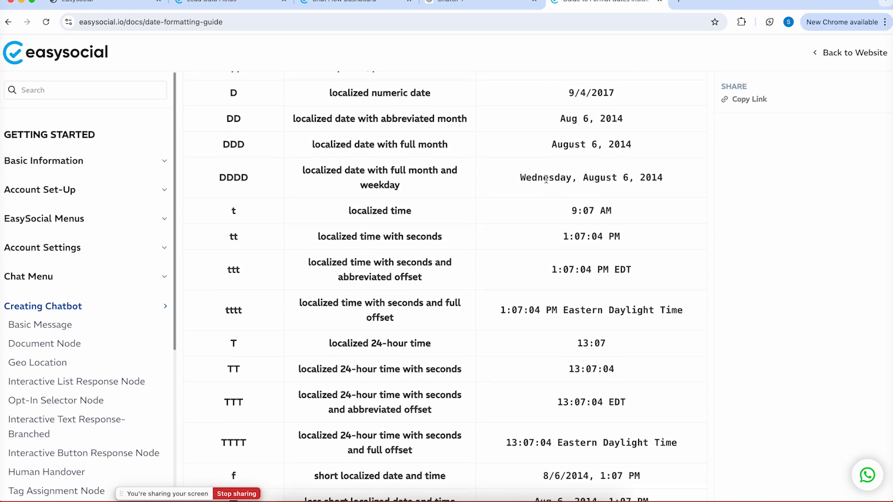
drag(551, 144, 652, 145)
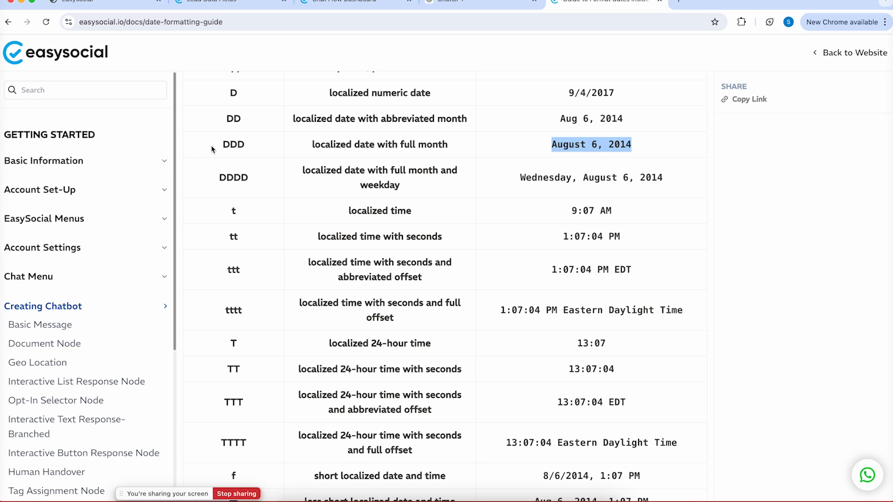
double_click(234, 145)
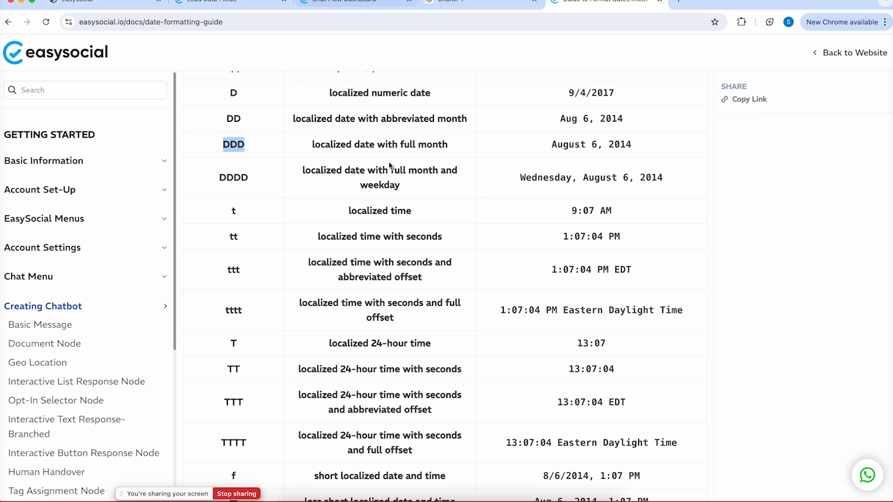
click(341, 3)
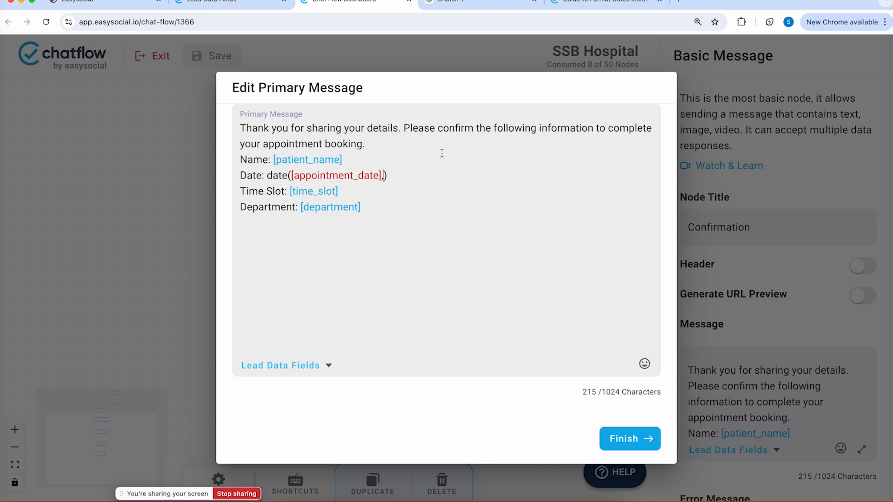
Complete the Date line as date([appointment_date],DDD), save the flow, and switch to WhatsApp
text(DDD)
click(640, 439)
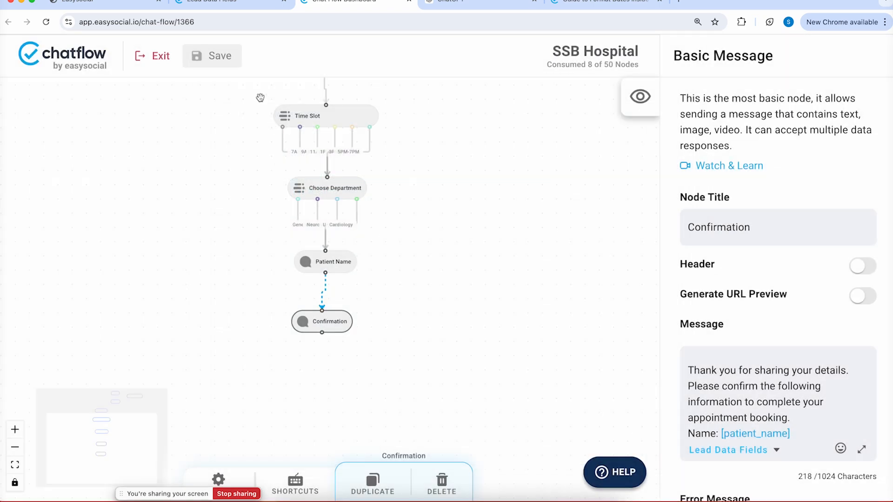
click(229, 60)
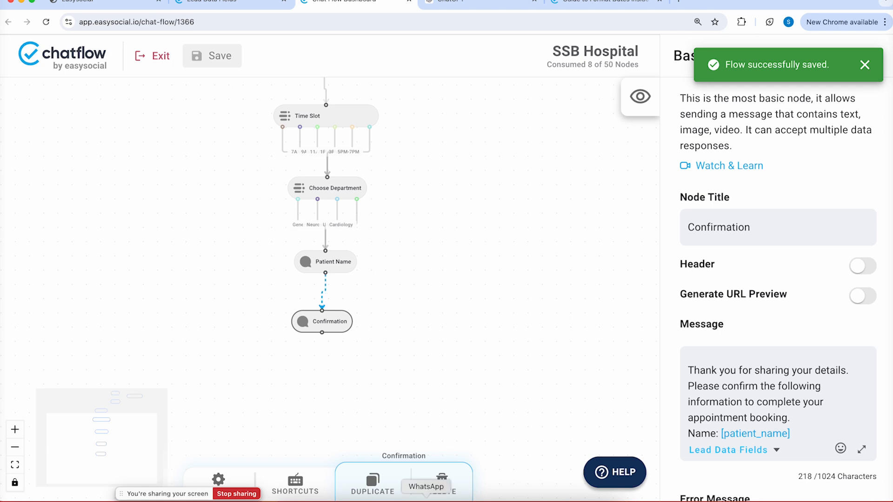
click(427, 500)
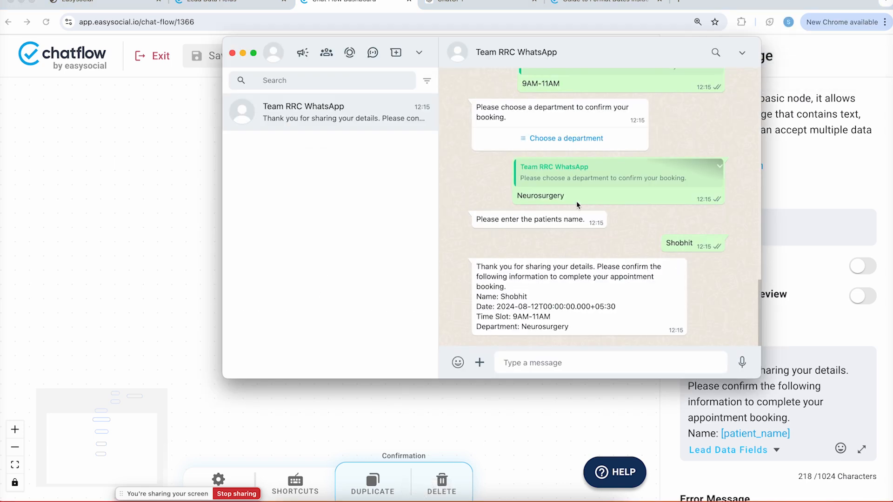
Reply to the patient-name question with a new name to trigger a fresh confirmation
click(599, 221)
click(615, 199)
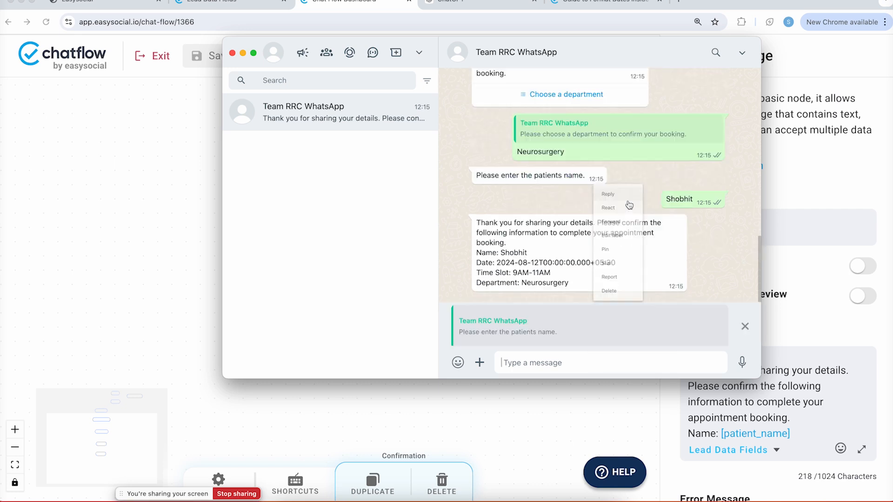
text(Rahul)
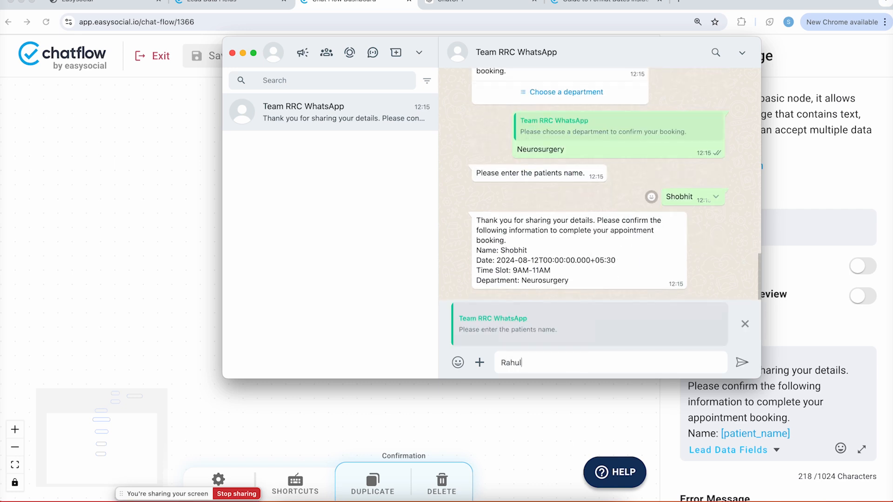
key(Return)
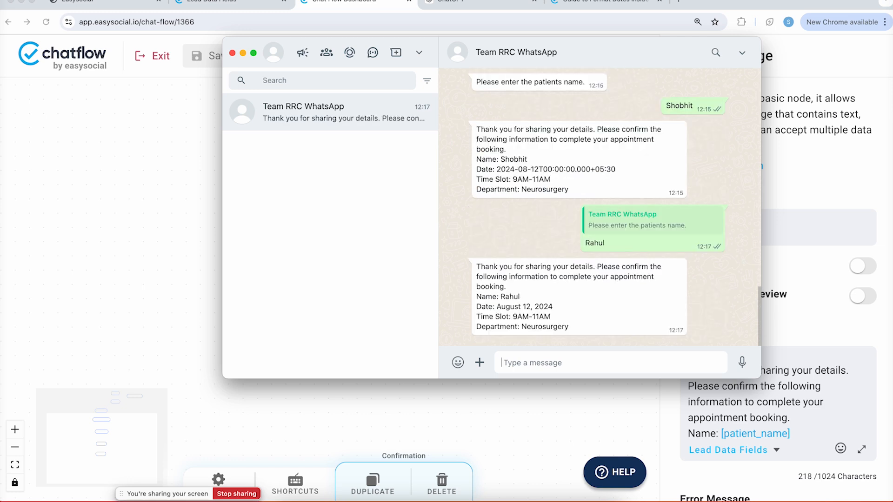
Check that the new confirmation shows the date as August 12, 2024, then go to Lead Data Fields
mouse_move(482, 295)
mouse_down()
mouse_move(523, 296)
mouse_move(493, 309)
mouse_up()
click(582, 4)
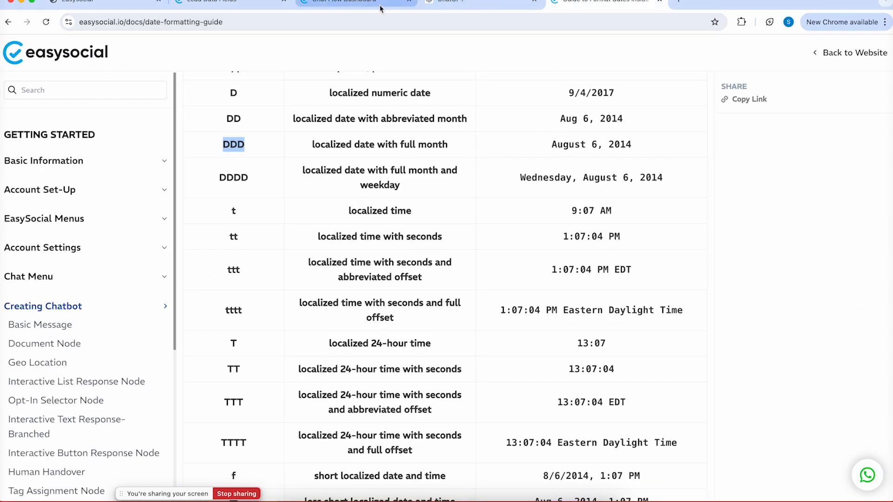
click(426, 501)
drag(519, 308, 549, 308)
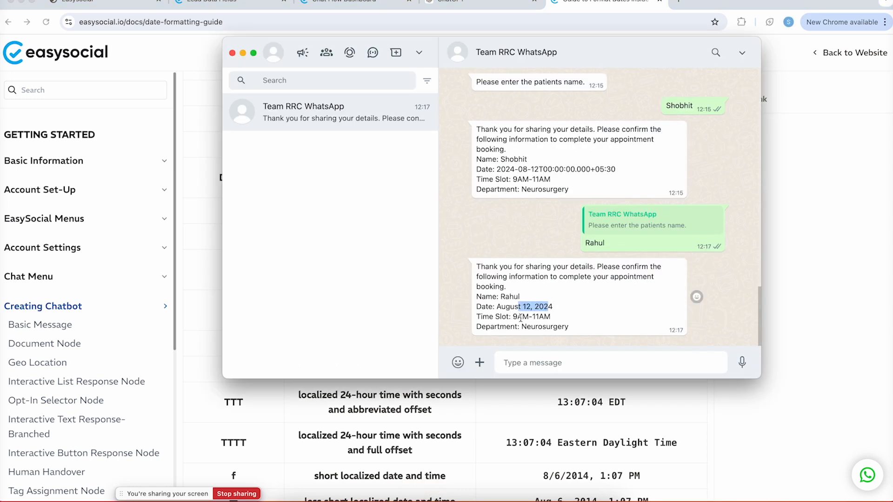
click(556, 327)
click(228, 2)
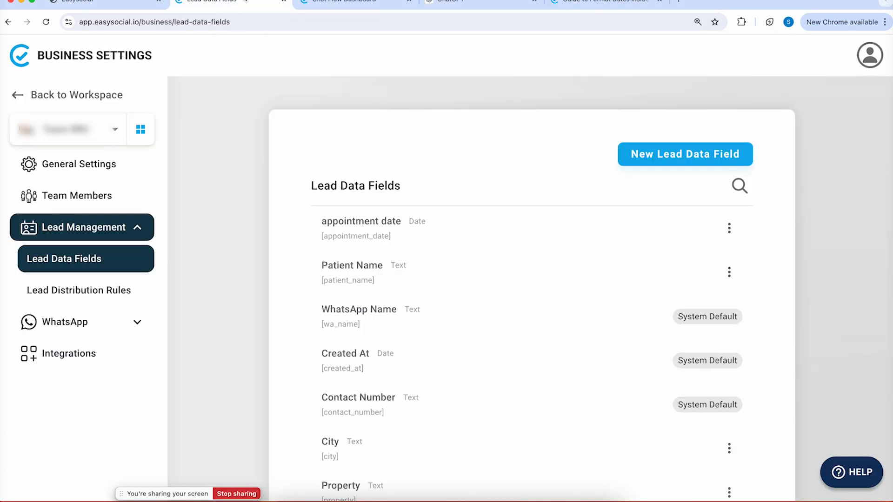
Add an Interactive Button Response node beside the Confirmation node in the SSB Hospital flow
click(321, 3)
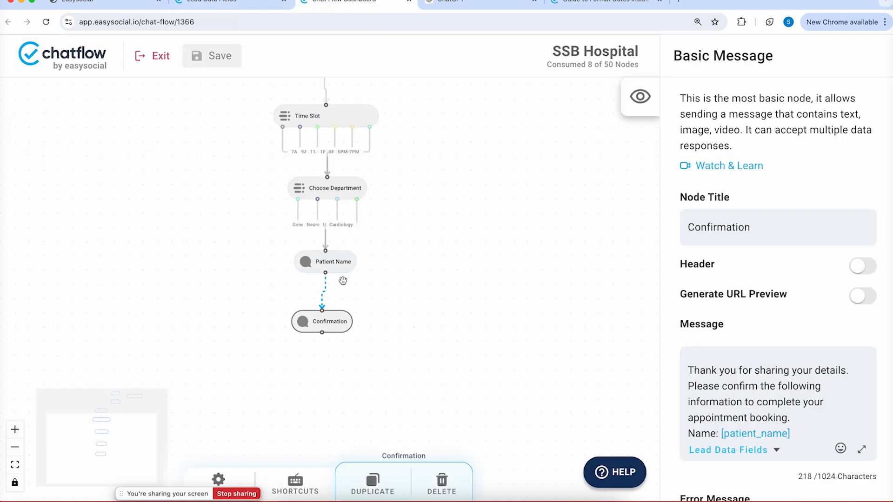
click(334, 325)
right_click(436, 232)
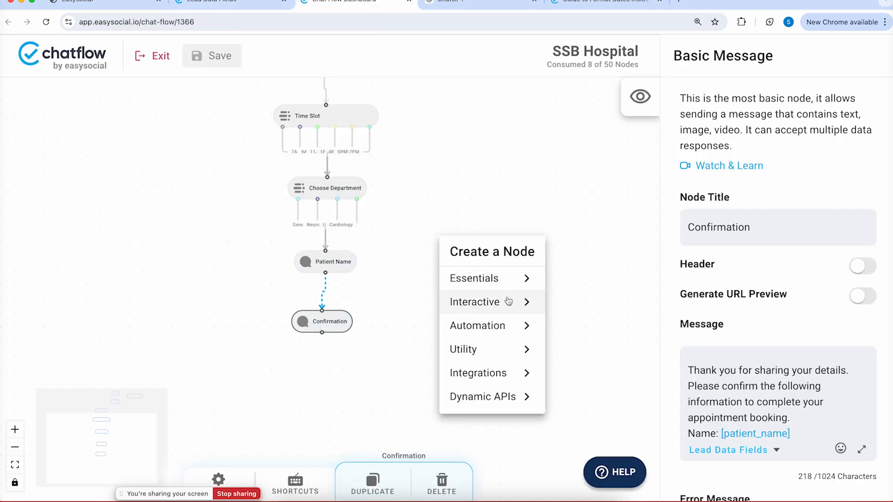
click(497, 380)
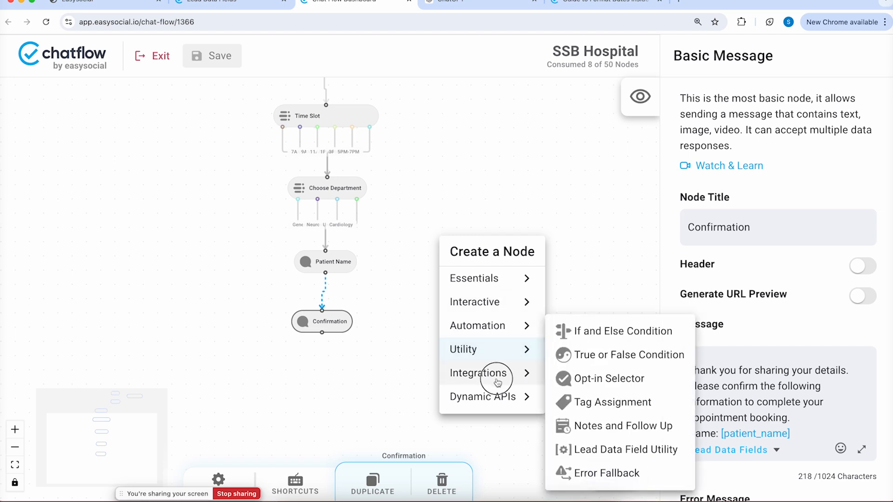
click(499, 325)
click(498, 302)
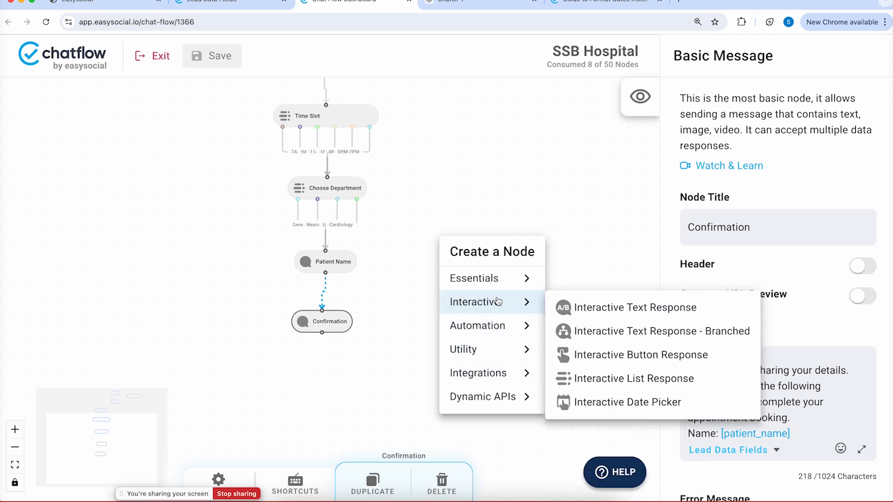
click(644, 356)
drag(505, 244, 504, 319)
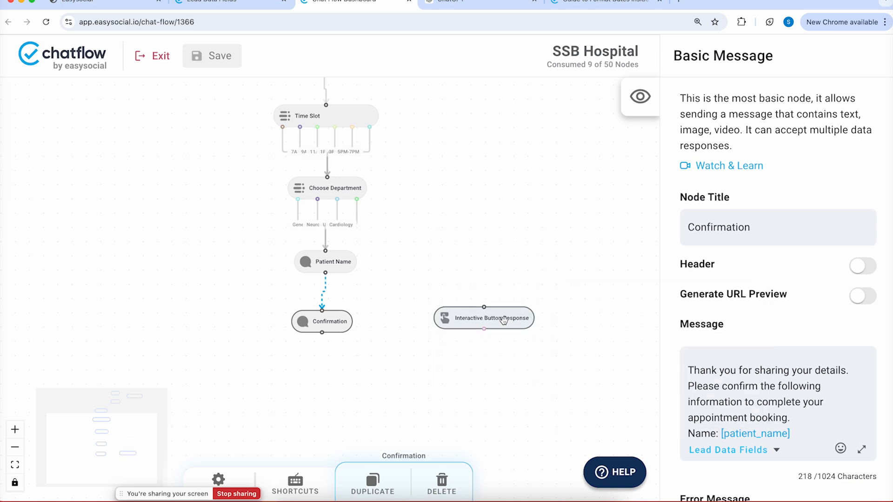
Move the Confirmation node's booking summary message into the new button node
click(342, 320)
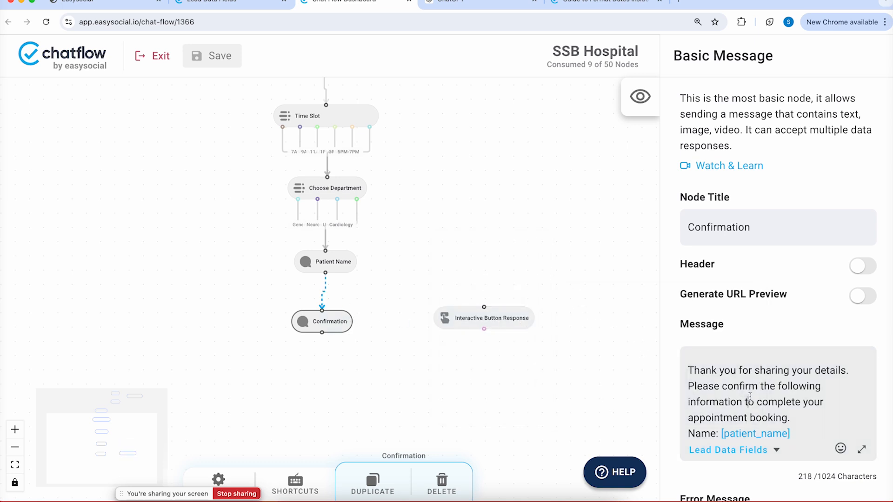
key(super+a)
key(BackSpace)
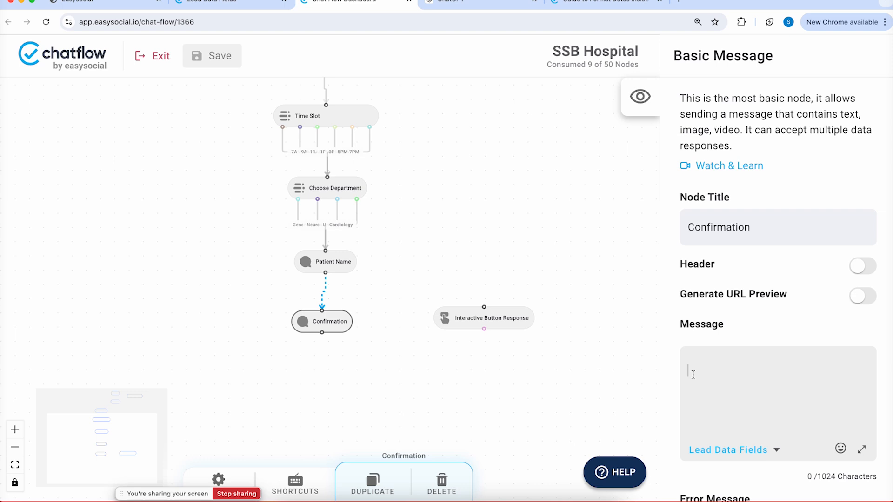
click(499, 324)
click(761, 388)
key(super+a)
key(BackSpace)
key(super+v)
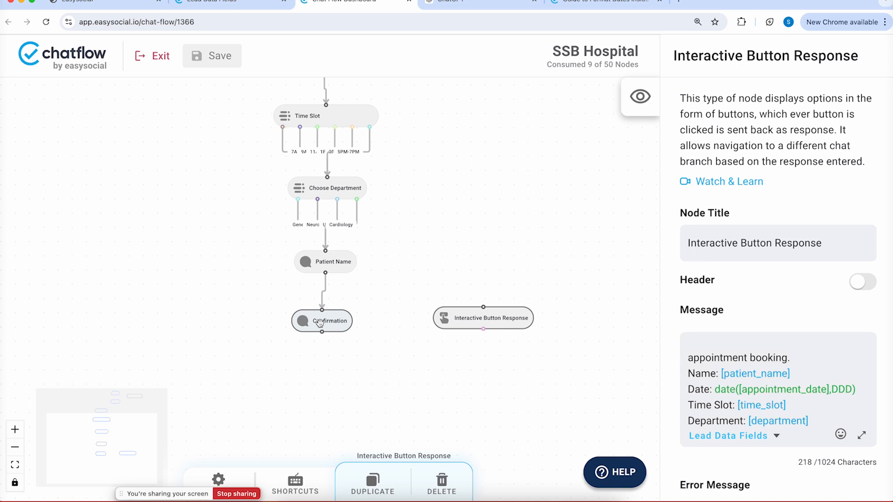
Delete the old Confirmation node and connect Patient Name to the button node
click(320, 324)
key(BackSpace)
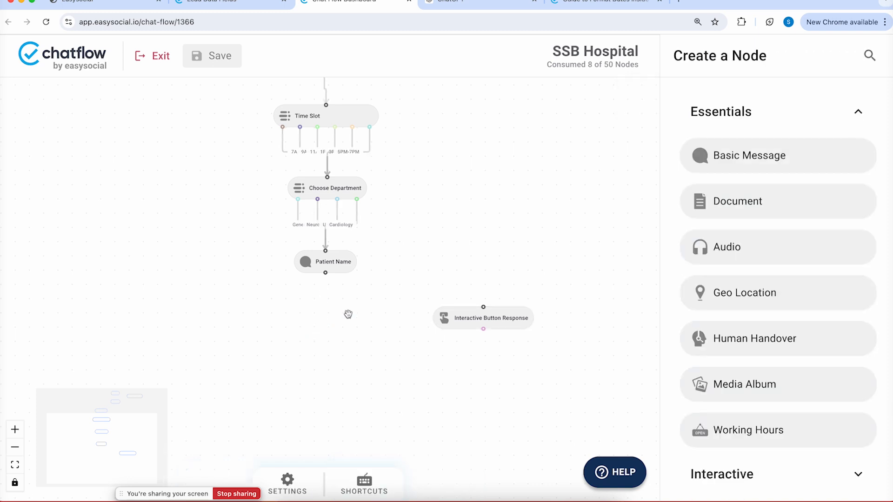
drag(494, 310, 332, 310)
drag(324, 273, 329, 319)
Rename the first reply button to 'Want to make changes'
click(331, 318)
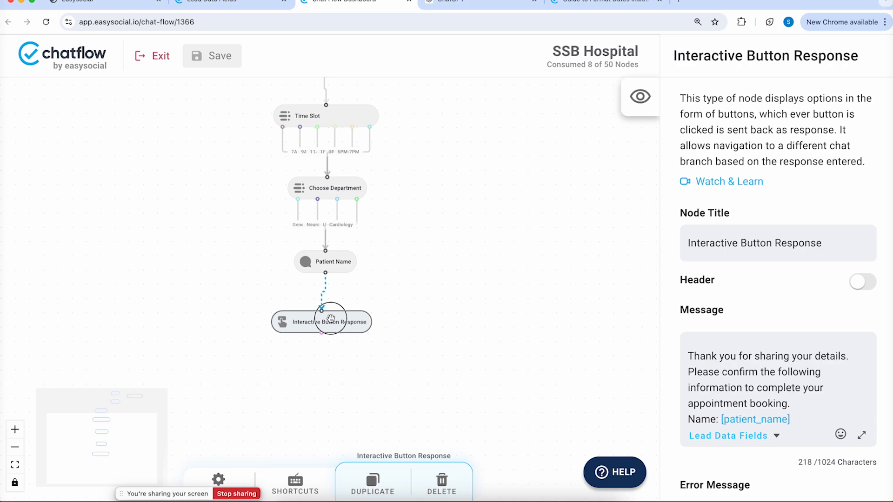
scroll(818, 379, down, 3)
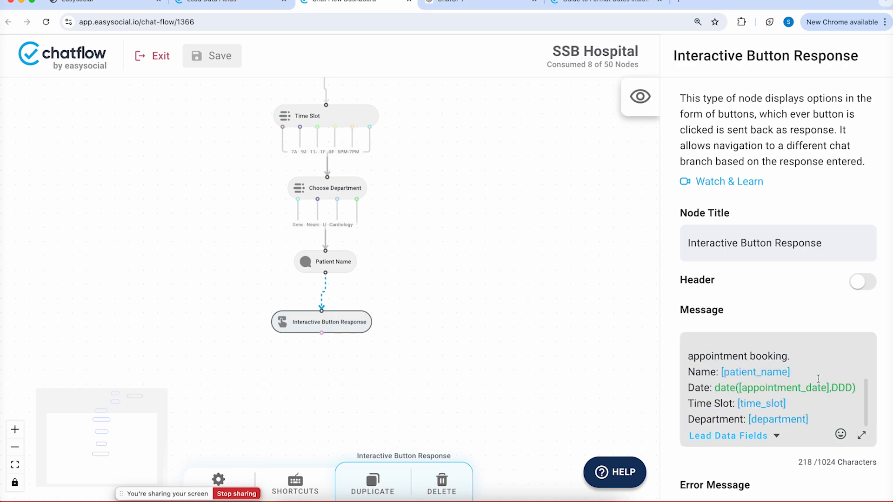
scroll(818, 379, down, 10)
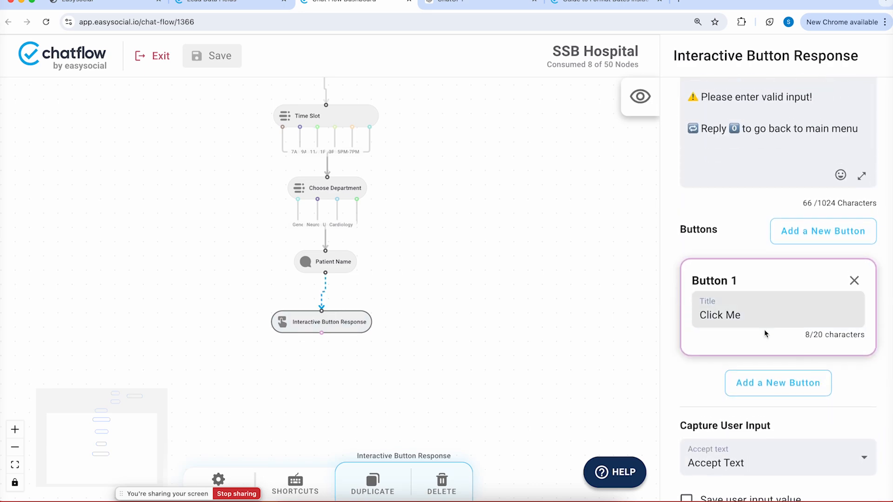
triple_click(764, 319)
key(BackSpace)
text(Want to make changfe)
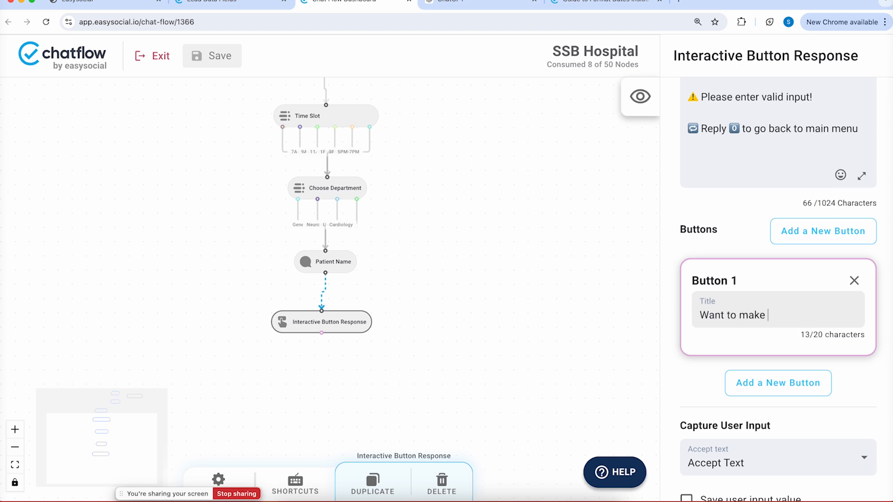
key(BackSpace)
key(BackSpace)
text(es)
Add a second reply button 'Confirm & Proceed' and preview the message
click(746, 376)
text(C)
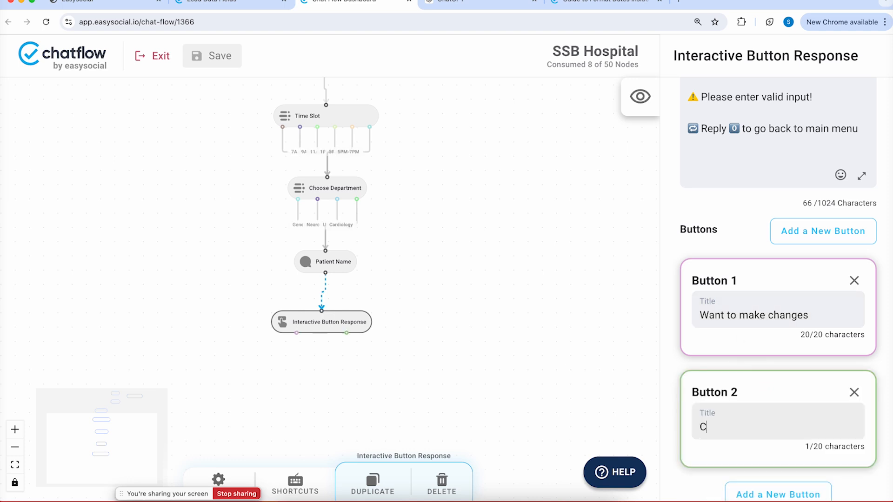
text(onfirm & Proceed)
drag(360, 316, 370, 323)
click(640, 96)
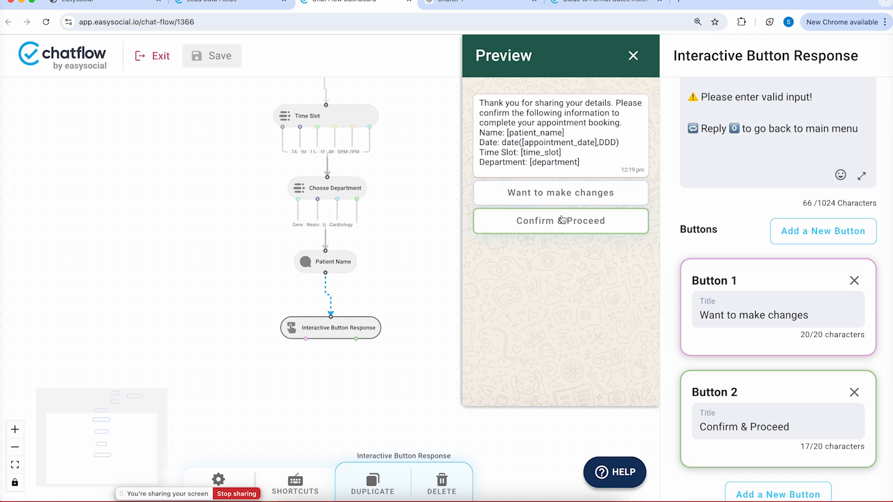
Link the 'Want to make changes' reply back to the Appointment Date node
drag(392, 190, 383, 215)
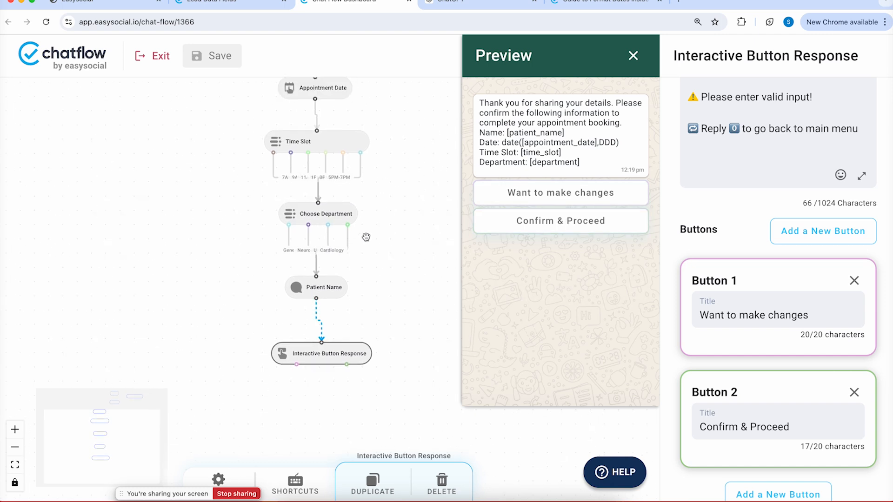
click(296, 364)
drag(296, 365, 312, 227)
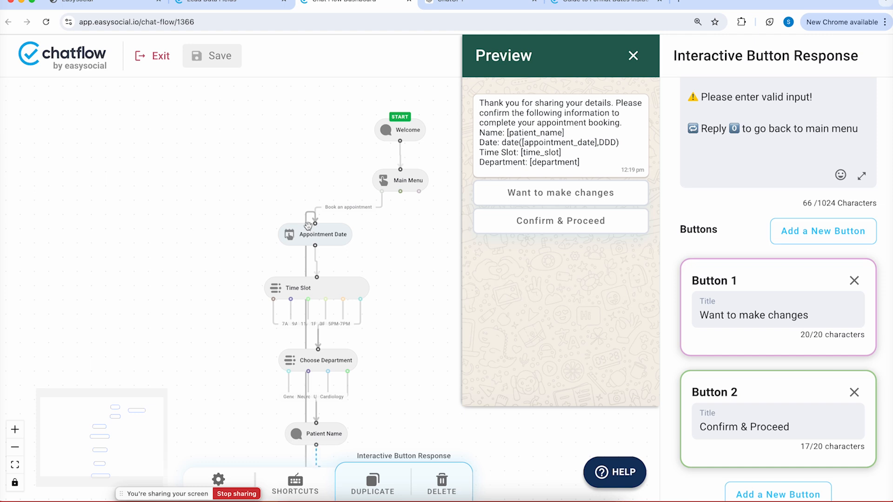
drag(387, 288, 349, 203)
drag(403, 293, 401, 186)
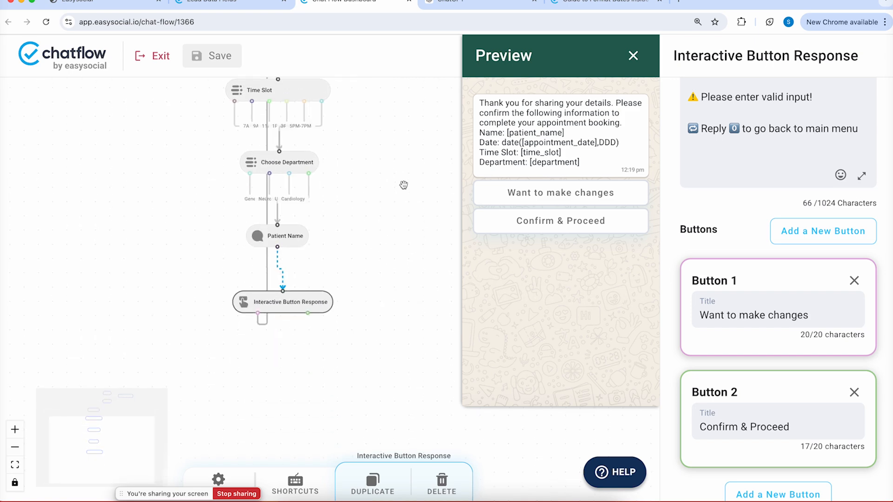
click(316, 307)
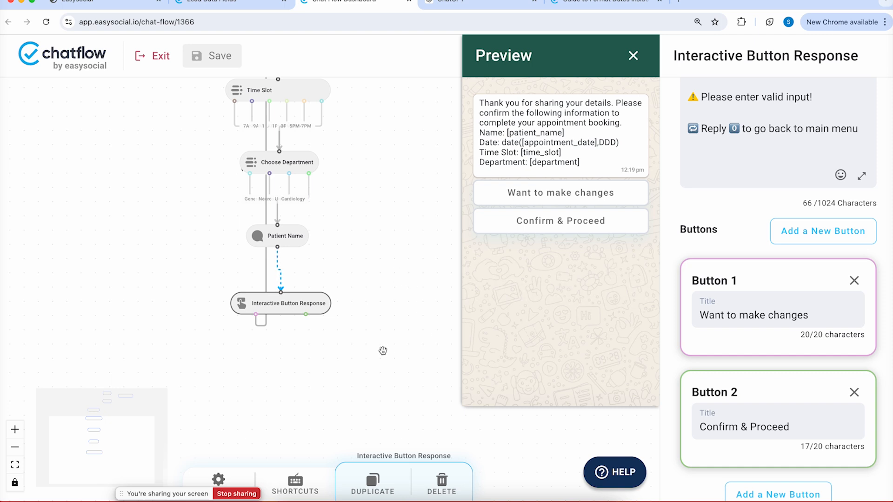
Add a Basic Message node titled 'Booking Completed' after the Confirm & Proceed reply
right_click(342, 348)
mouse_move(388, 354)
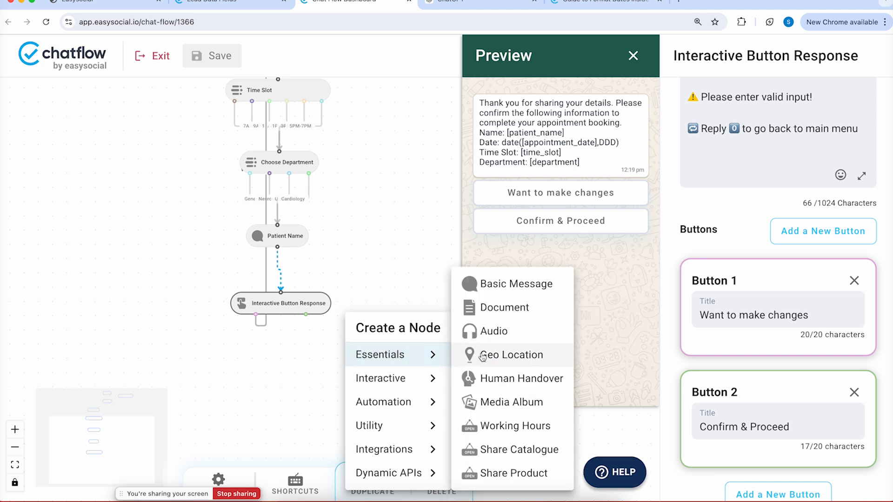
click(484, 283)
drag(305, 314, 379, 359)
click(379, 358)
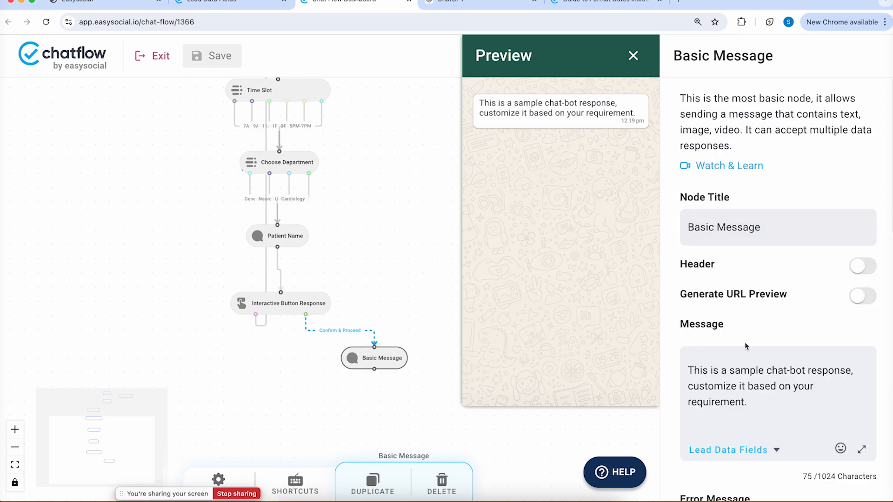
triple_click(724, 226)
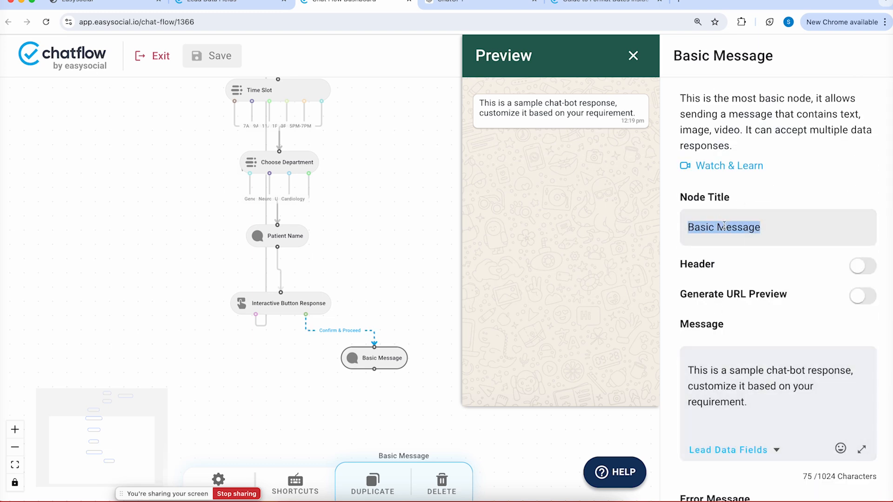
text(Booki)
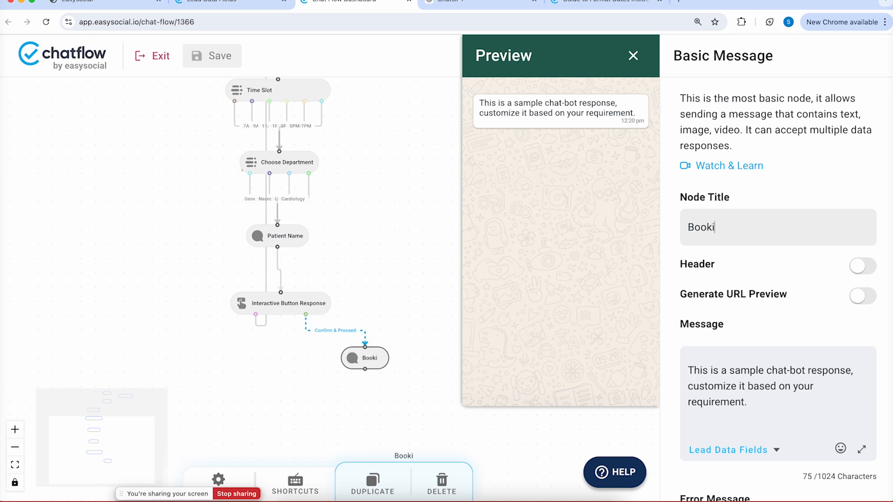
text(ng Completed)
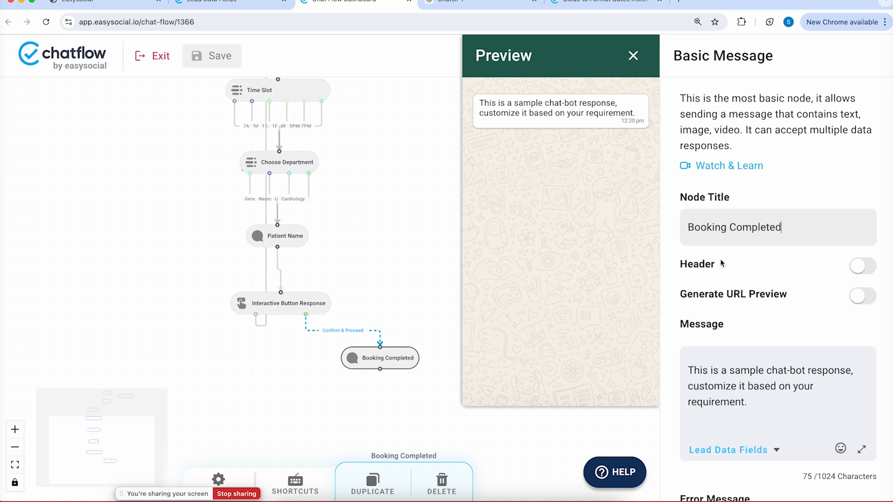
Write the thank-you message: booking successful, arrive 30 mins before your slot, reply "Hi" to restart
click(733, 404)
key(super+a)
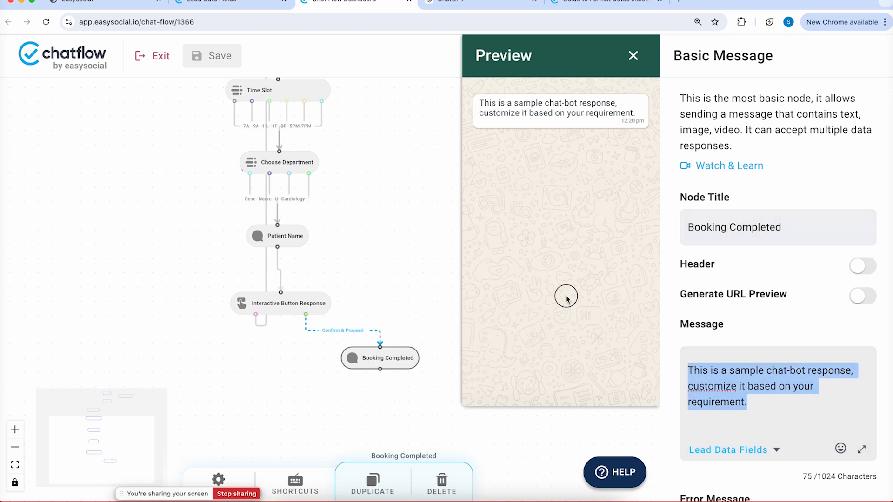
key(BackSpace)
text(Than)
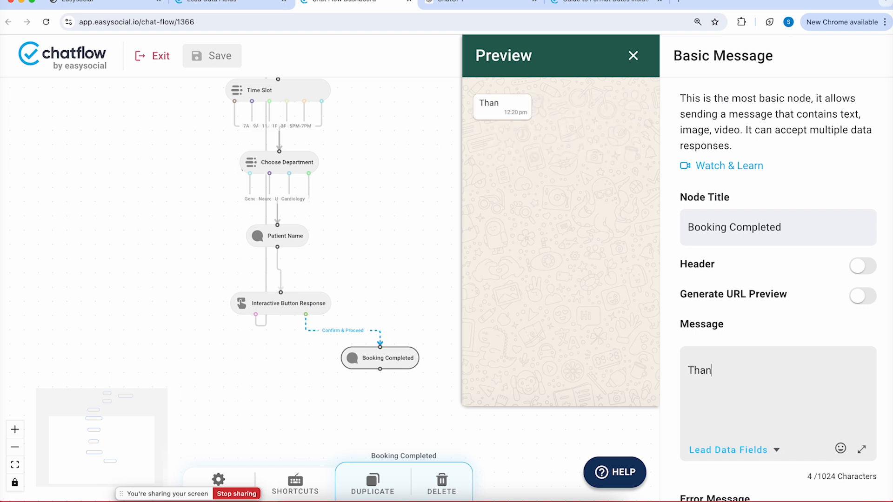
text(k you,)
key(Return)
text(Yo)
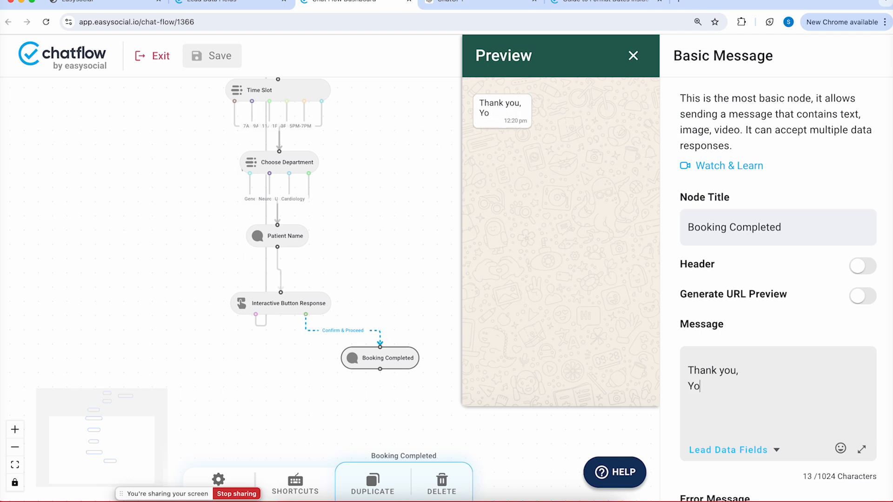
text(ur appointmen)
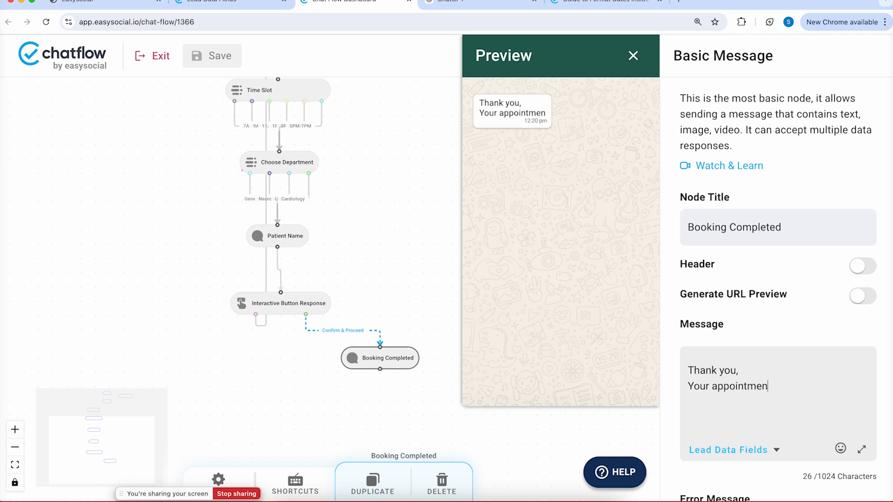
text(t booking is)
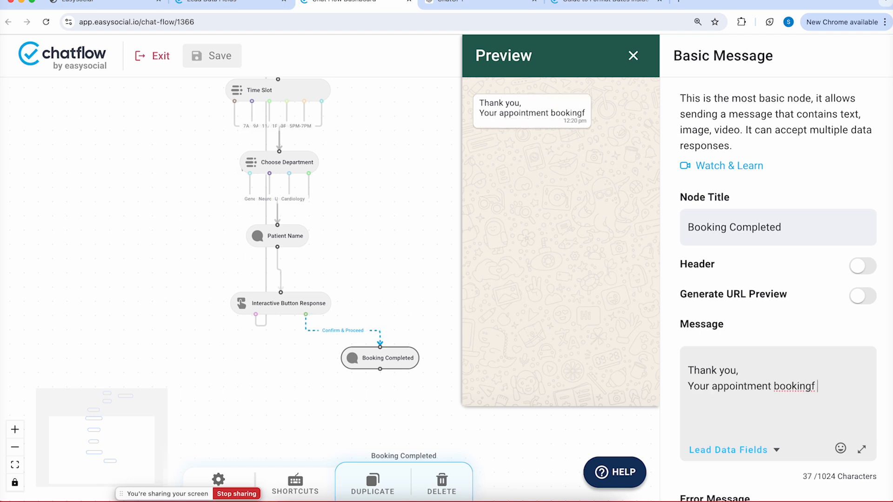
text( succ)
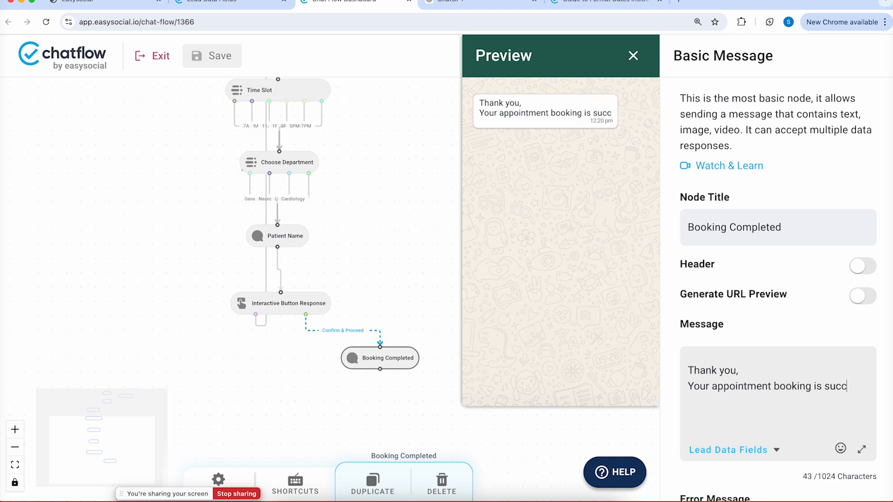
text(essful. Ple)
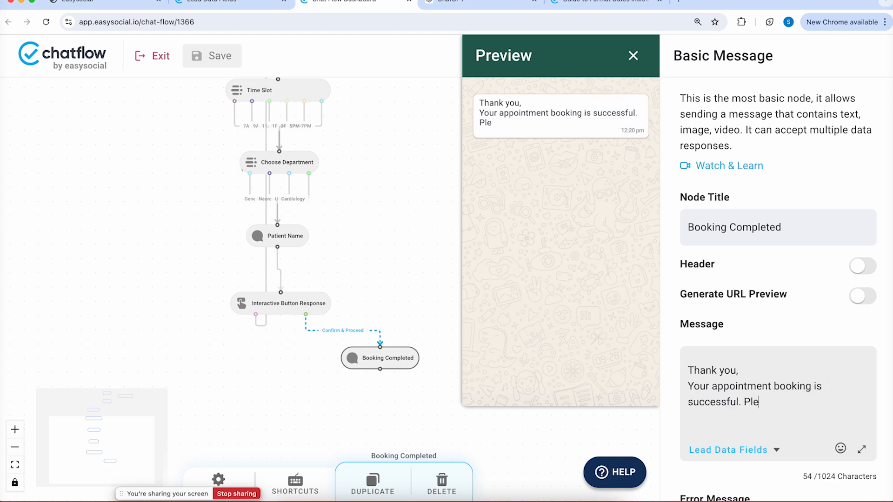
text(ase reach)
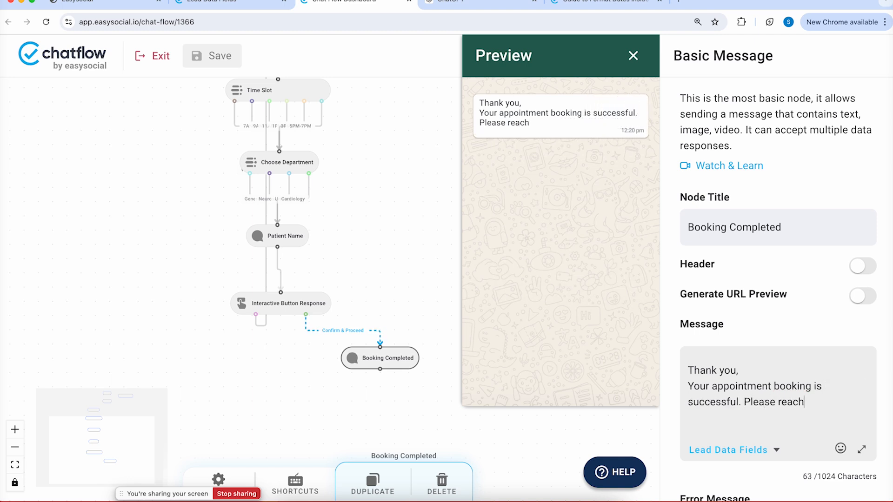
text( 30 mins )
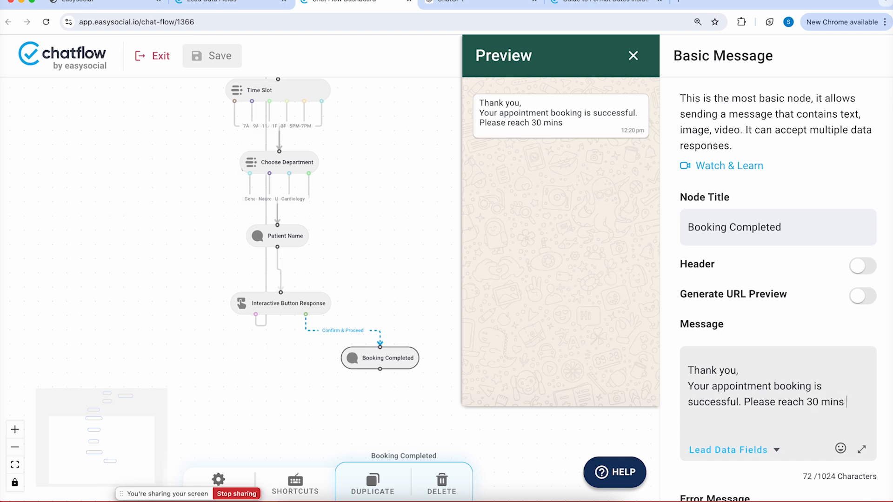
text(prip)
key(BackSpace)
text(or to your )
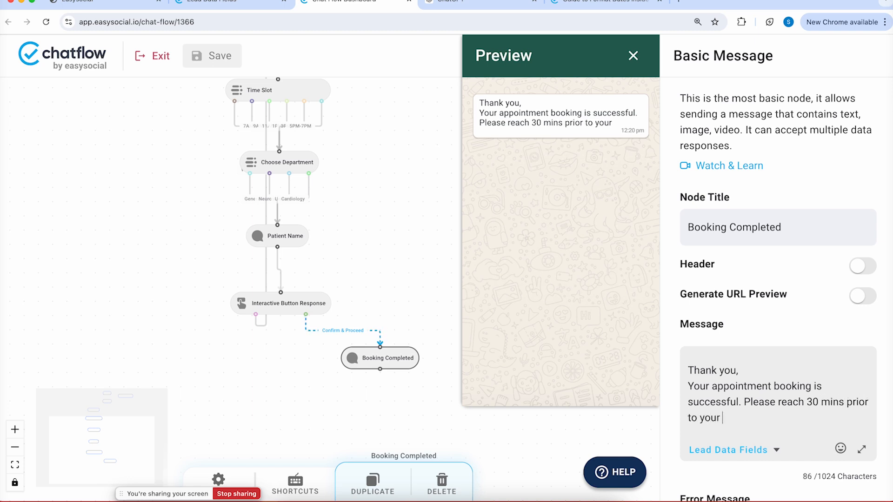
text(slot timing)
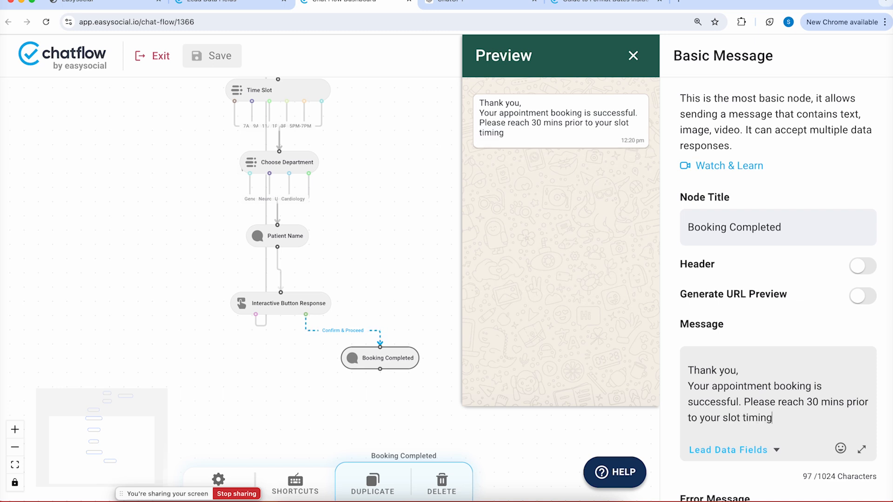
text(.)
key(Return)
text(We )
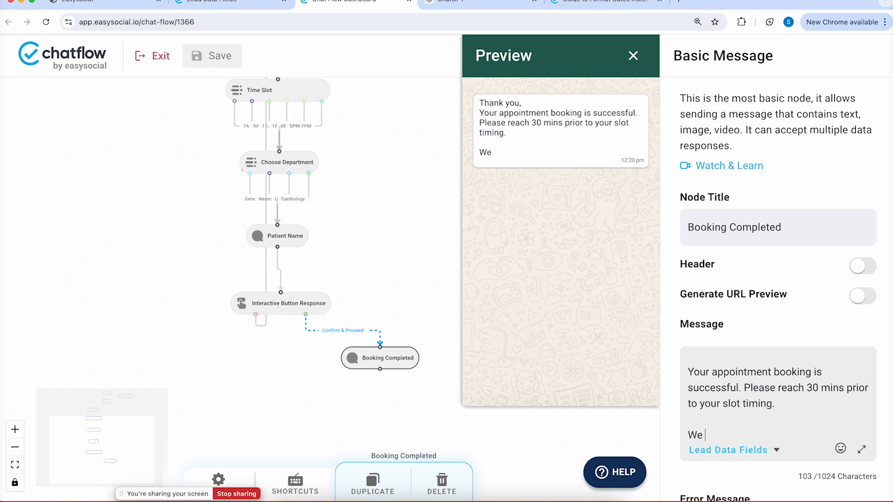
text(hope we w)
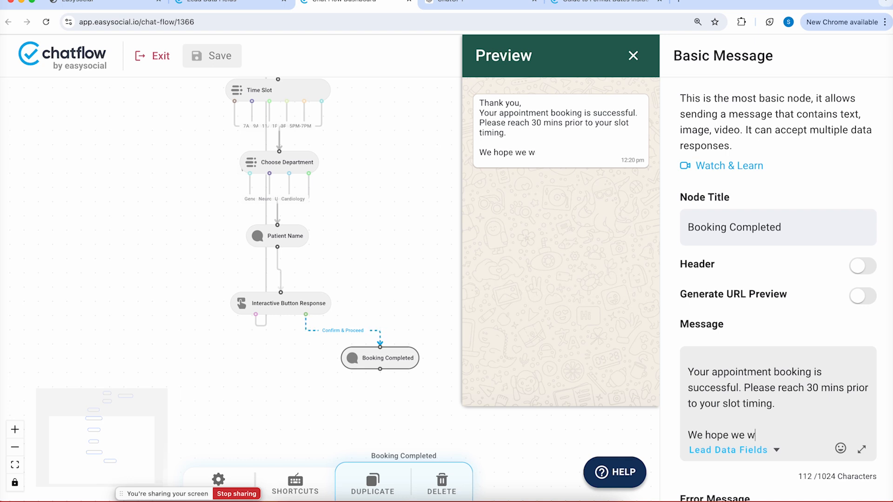
text(ere able)
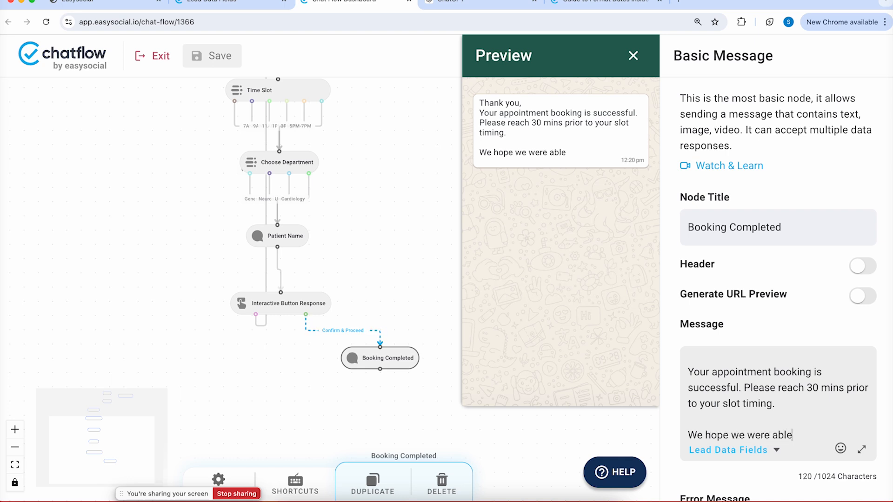
text( to assist you well)
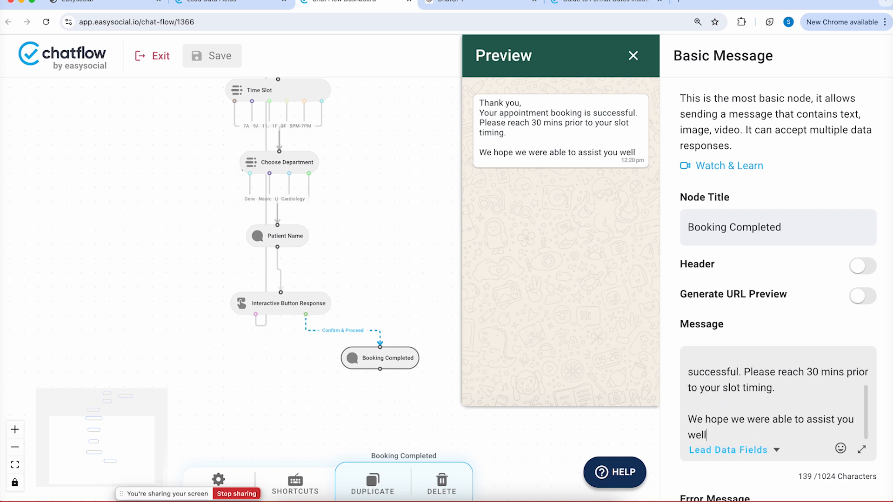
text( today. )
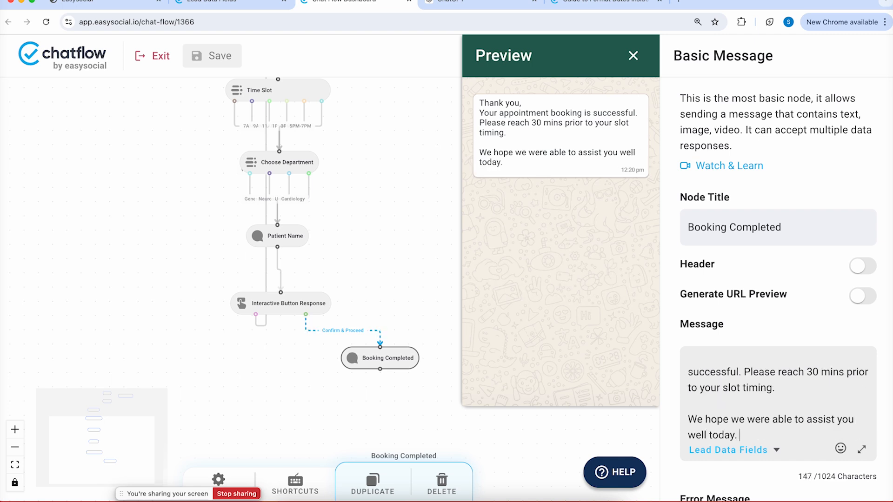
text(Reply ""Hi)
text( to restart)
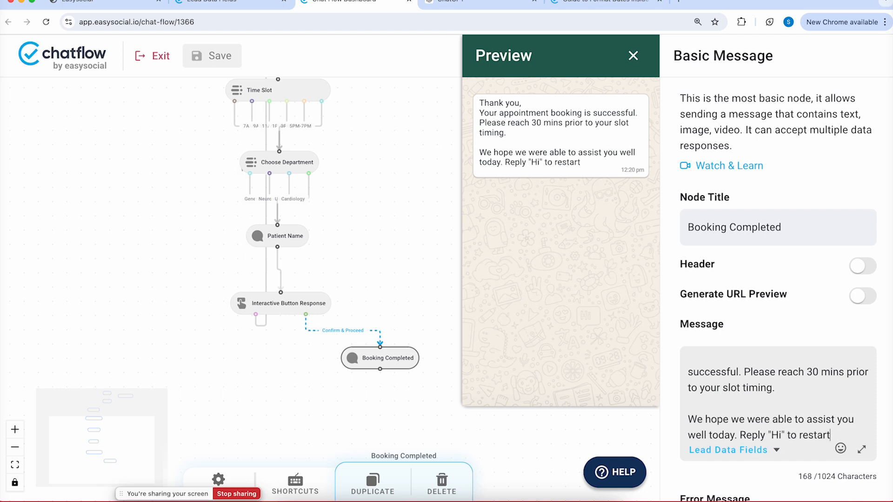
text( conversa)
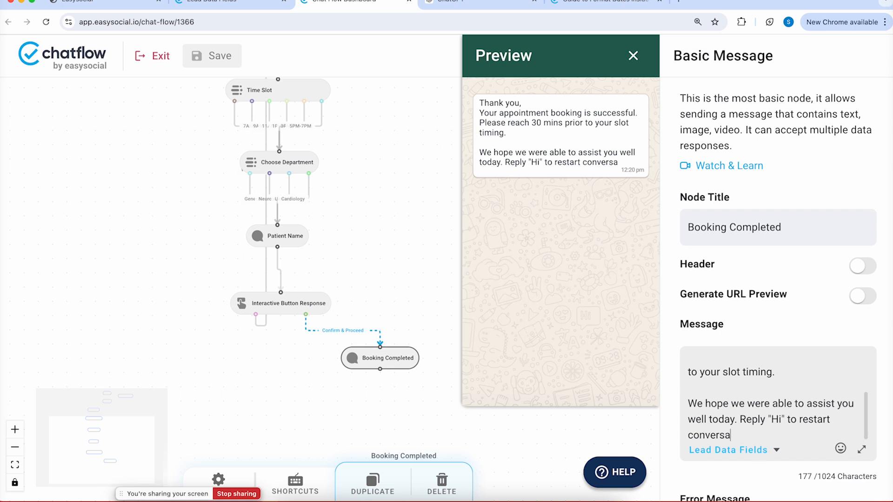
text(tiom.)
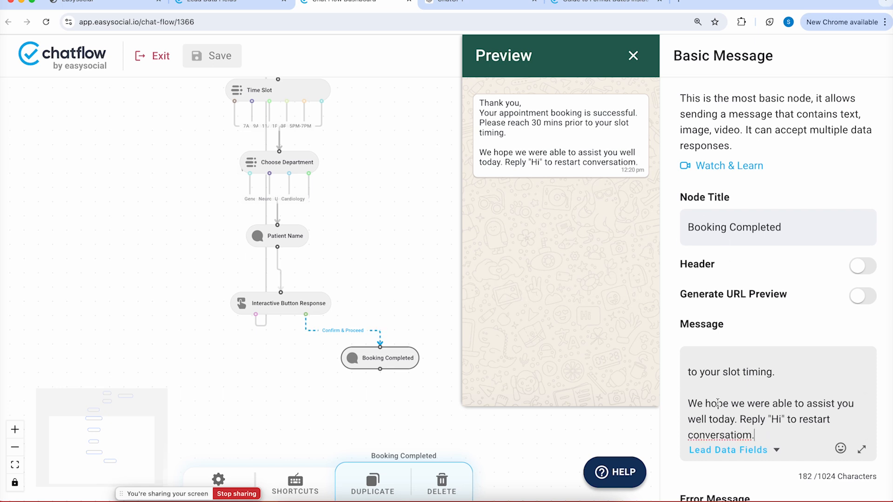
Correct 'conversatiom' to 'conversation' in the Booking Completed message and save the flow
right_click(718, 436)
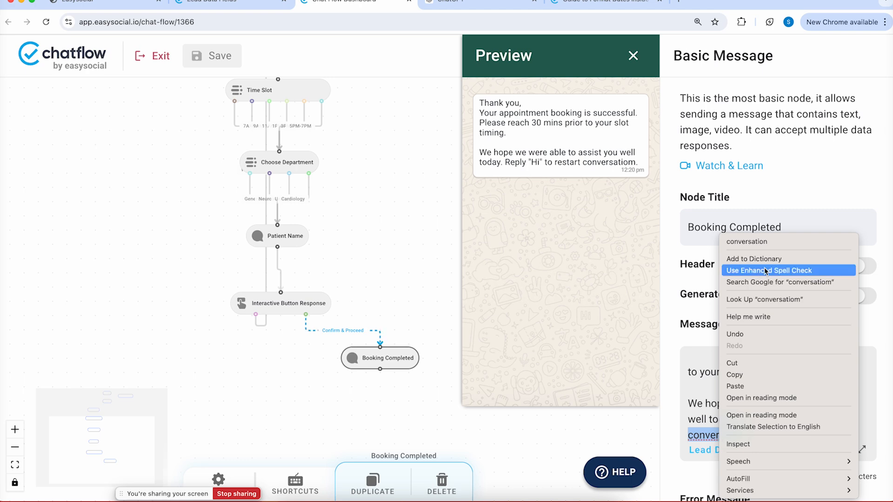
click(769, 241)
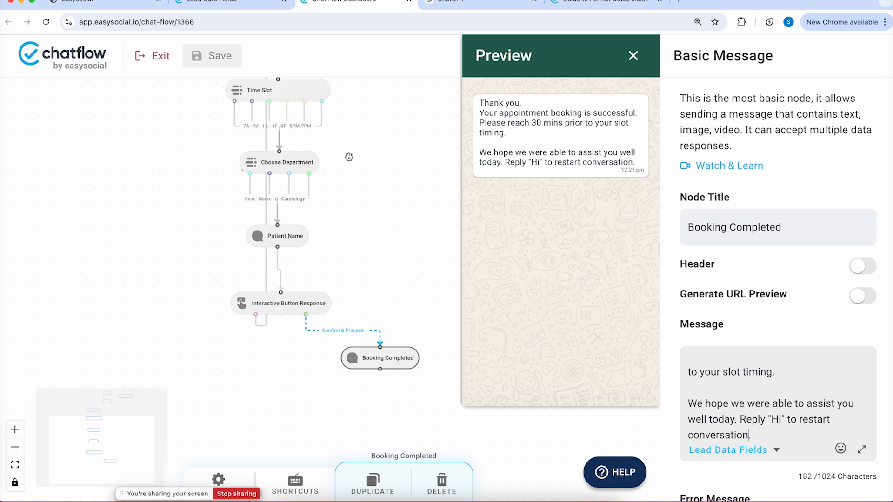
click(226, 58)
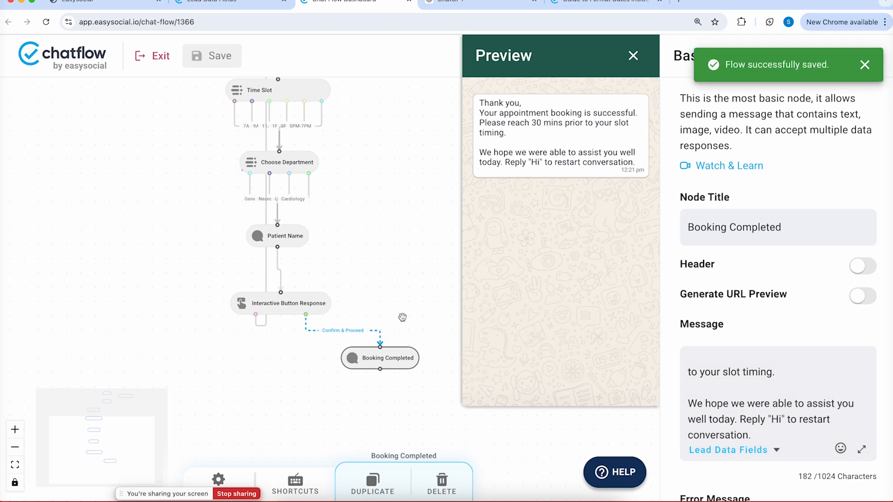
click(393, 361)
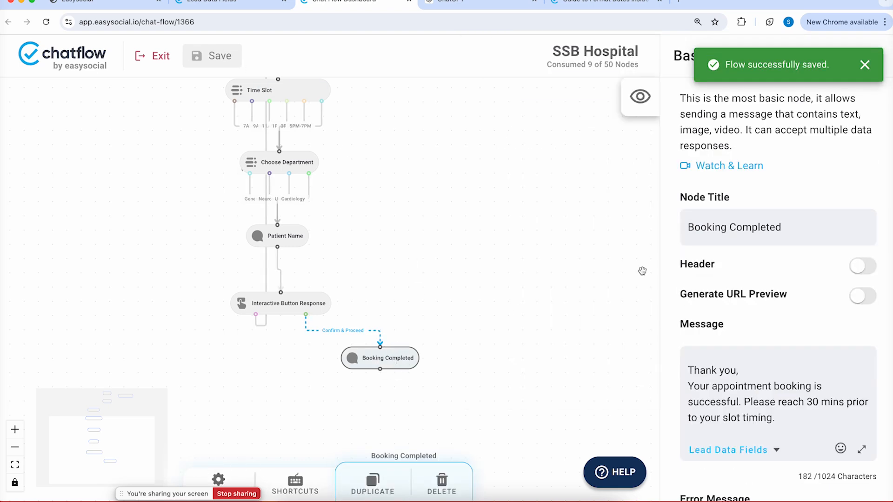
Mark Booking Completed as the end node, save the flow, and switch to the WhatsApp test chat
scroll(734, 328, down, 10)
click(735, 346)
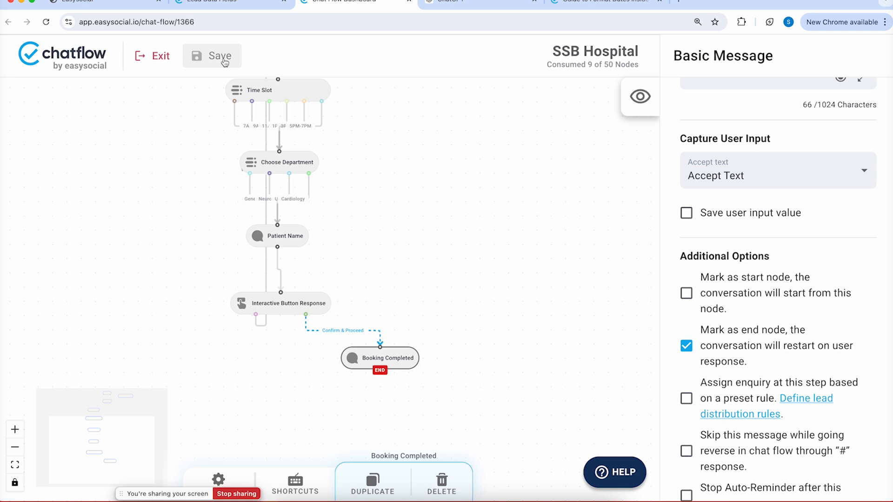
click(203, 61)
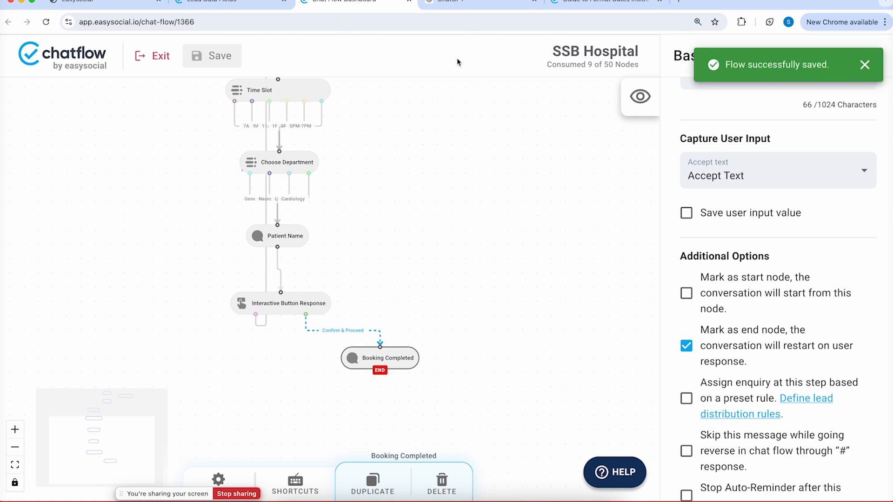
click(426, 495)
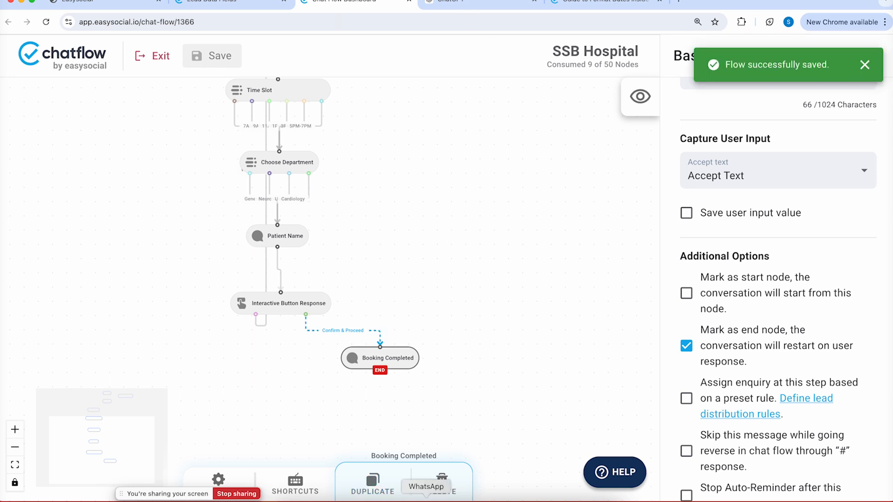
click(552, 367)
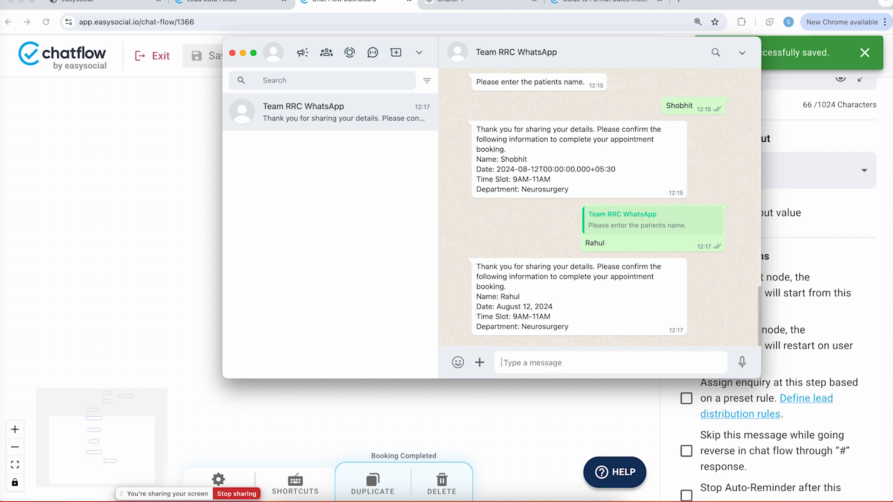
Start the bot with '0', choose Book an appointment, and pick Monday 12/08/2024
text(0)
key(Return)
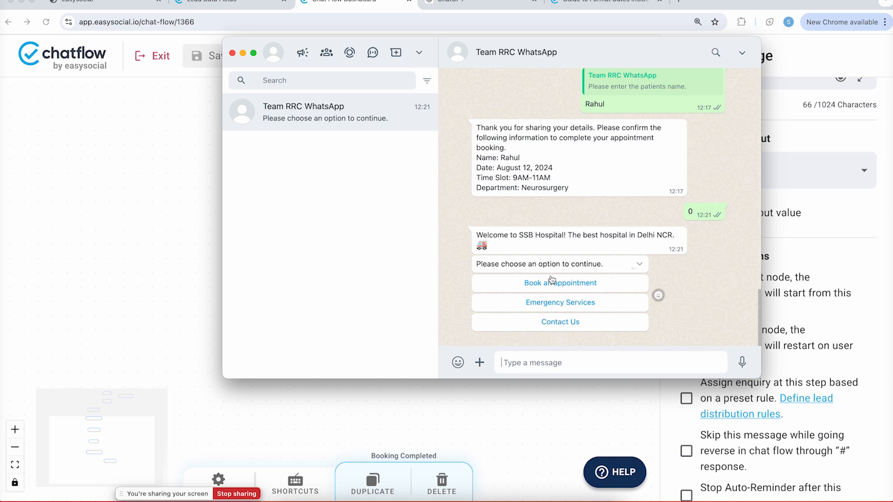
click(550, 281)
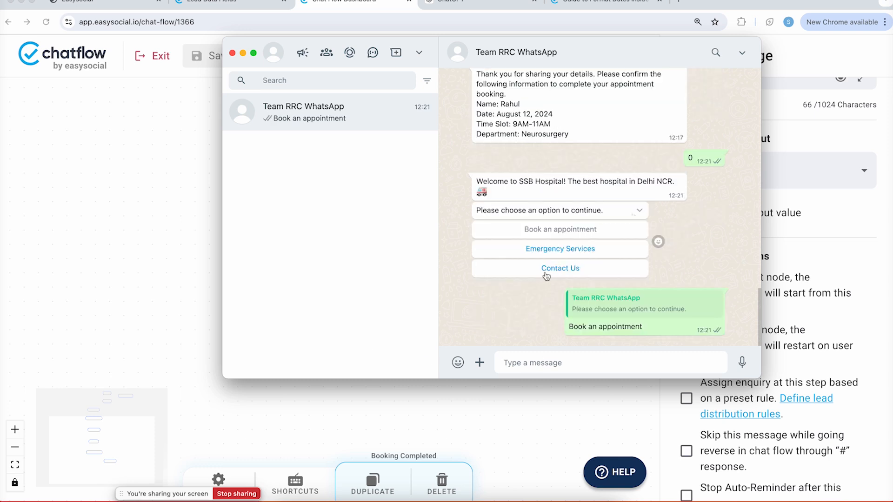
click(562, 325)
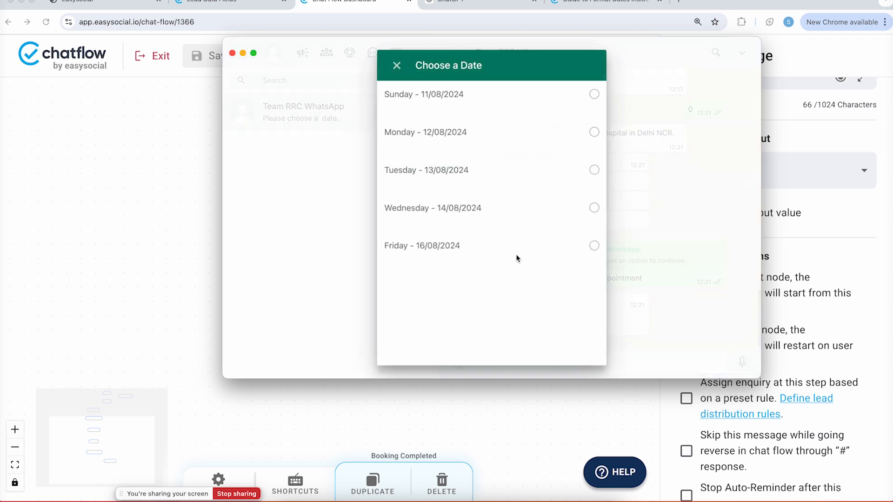
click(525, 146)
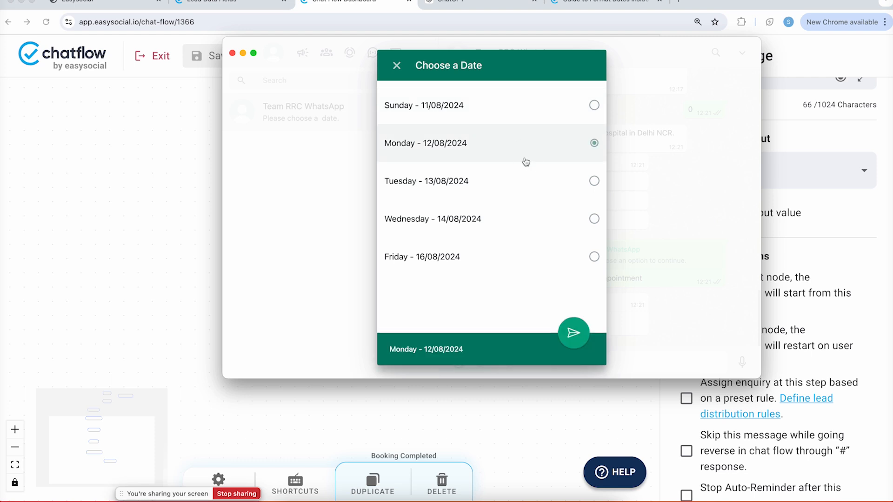
click(573, 334)
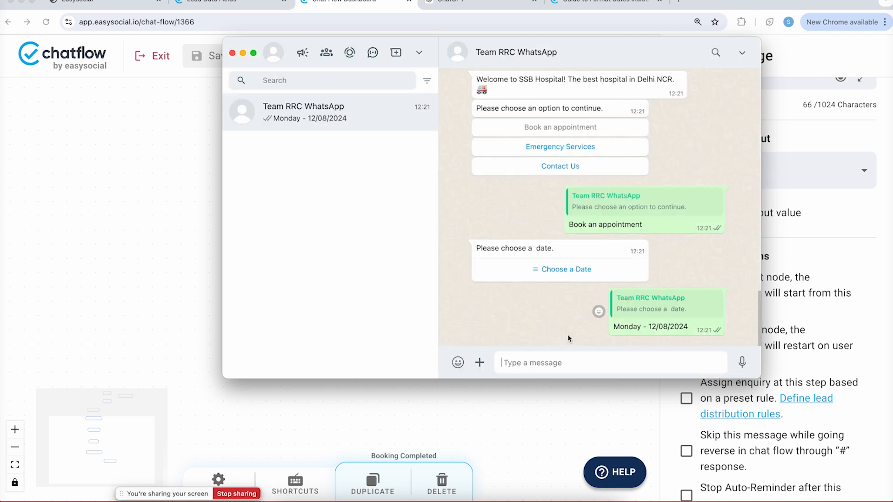
Pick the 3PM-5PM slot and Cardiology, then send the patient name 'Test'
click(543, 324)
click(548, 257)
click(577, 334)
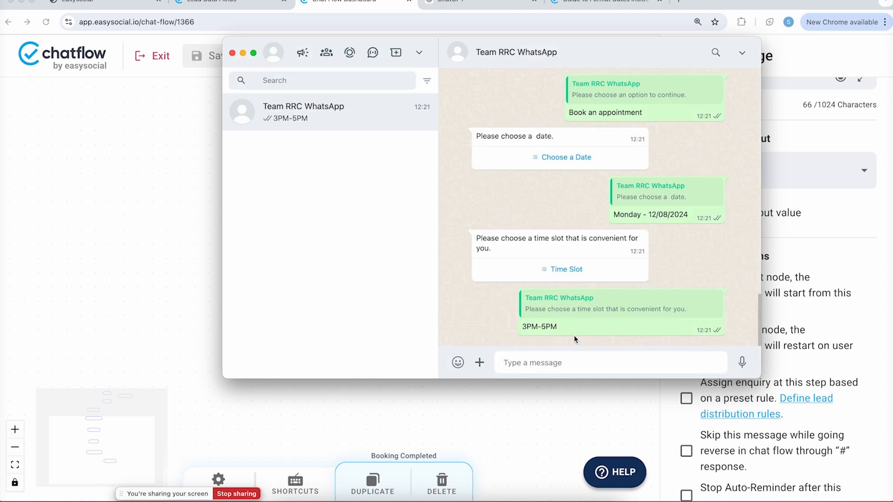
text(Ra)
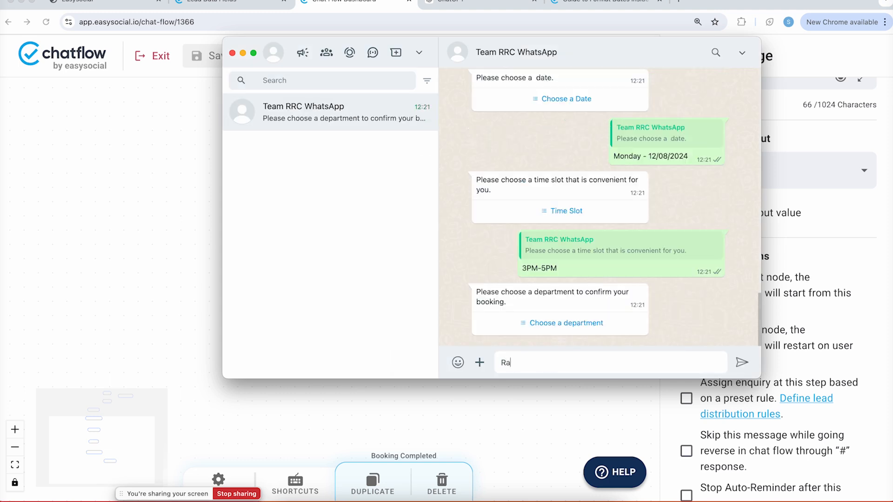
key(BackSpace)
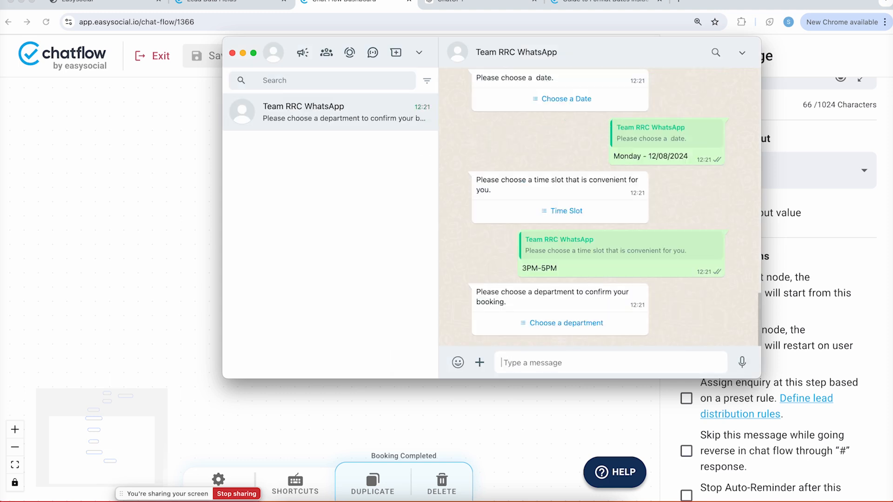
click(565, 323)
click(567, 222)
click(578, 342)
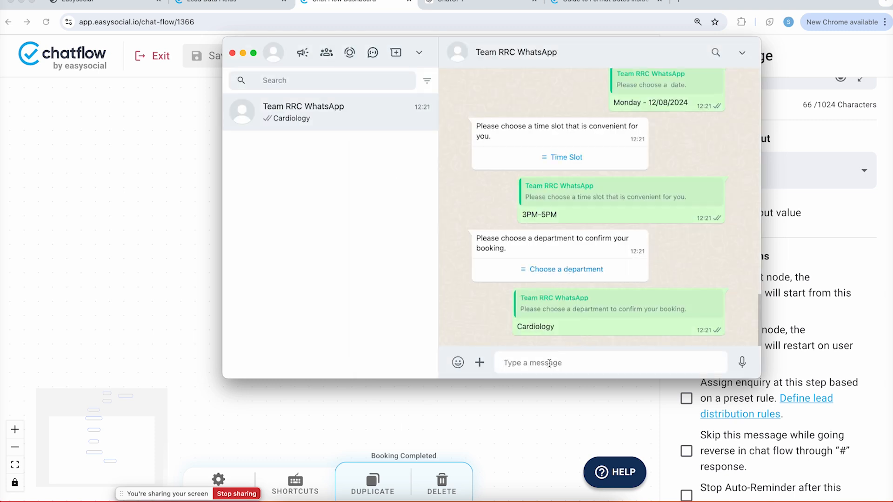
text(Test)
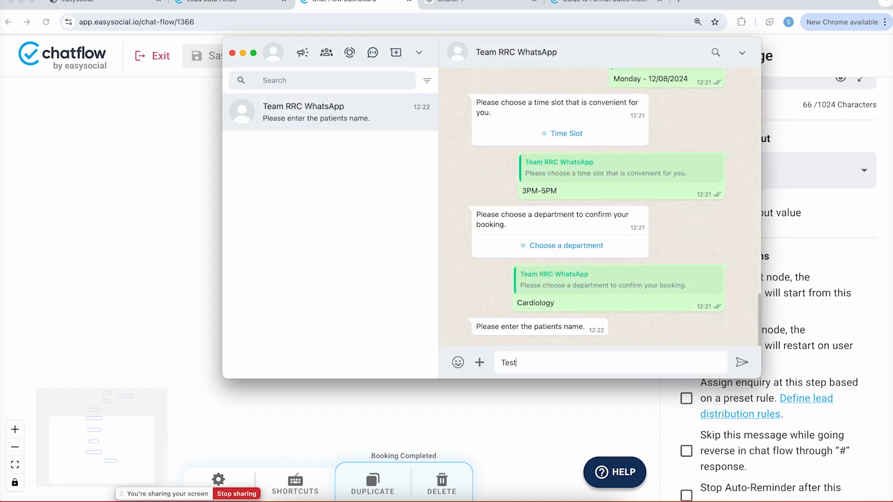
key(Return)
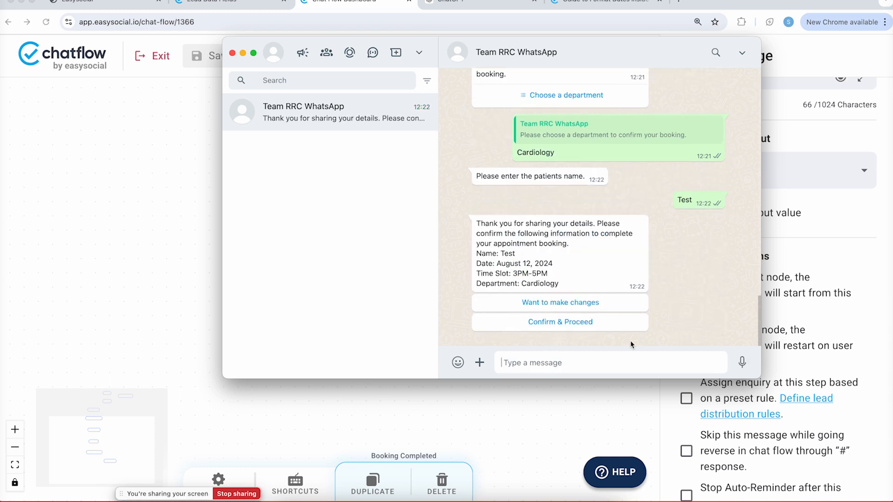
Confirm & Proceed the test booking, then send 'can i get info' to see the welcome menu return
click(600, 324)
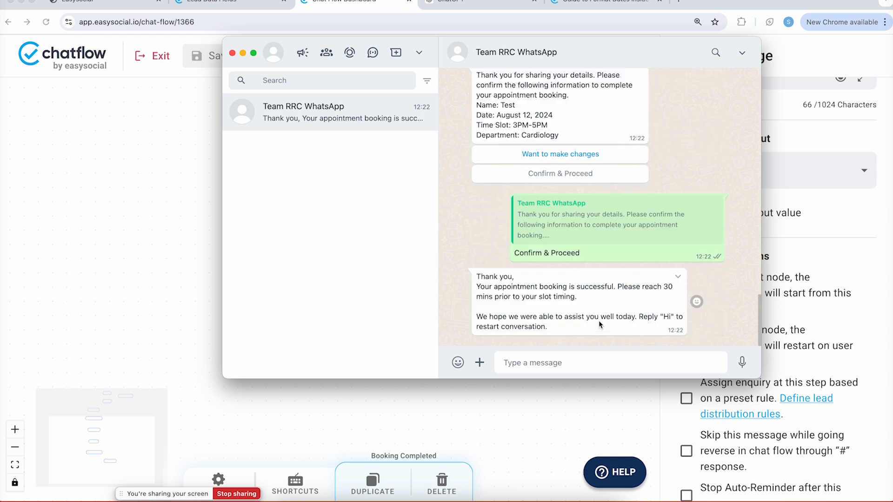
text(Hi)
key(Return)
text(can i get info)
key(Return)
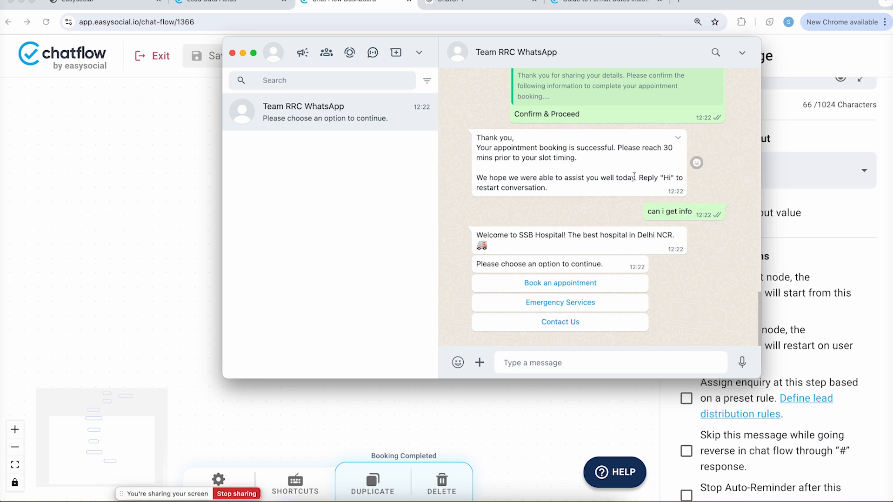
click(672, 178)
Back in the flow editor, shift the Welcome and Main Menu nodes right and open Main Menu's buttons
click(449, 406)
drag(443, 165, 365, 387)
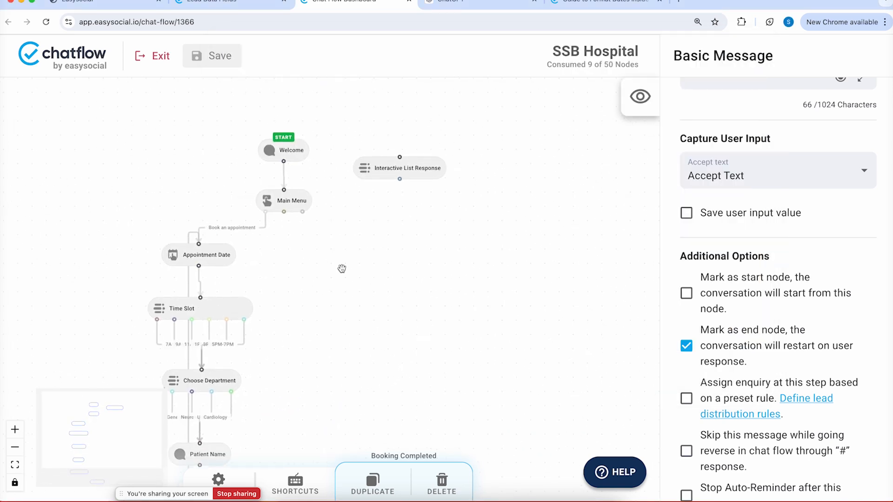
drag(305, 205, 331, 208)
drag(292, 151, 322, 154)
click(330, 211)
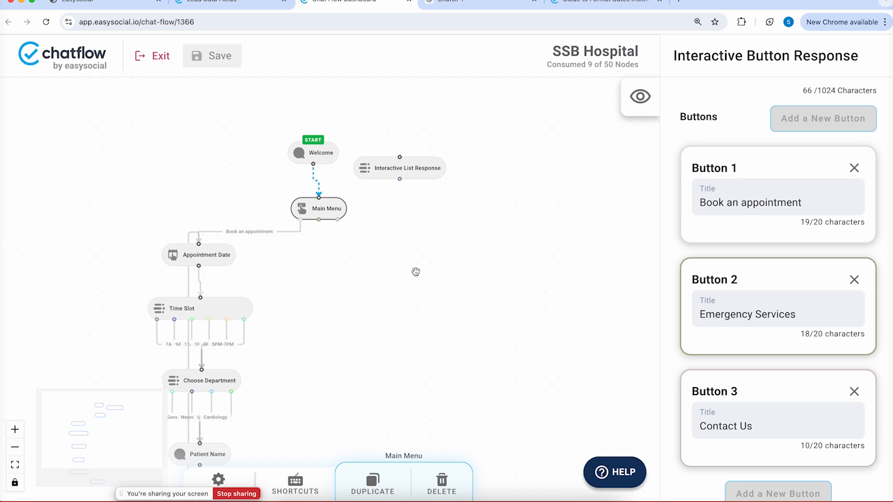
Add a Basic Message node and connect Main Menu's Emergency Services option to it
right_click(335, 284)
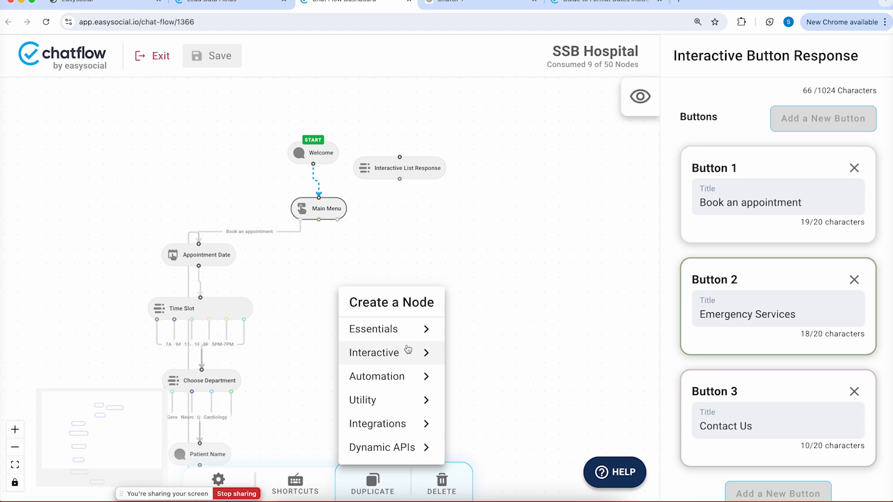
click(409, 329)
click(502, 284)
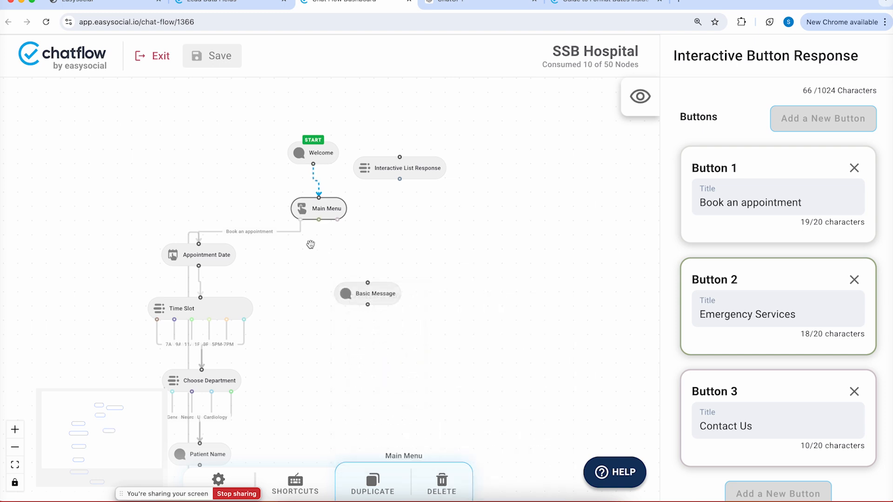
drag(320, 220, 344, 272)
scroll(808, 203, up, 8)
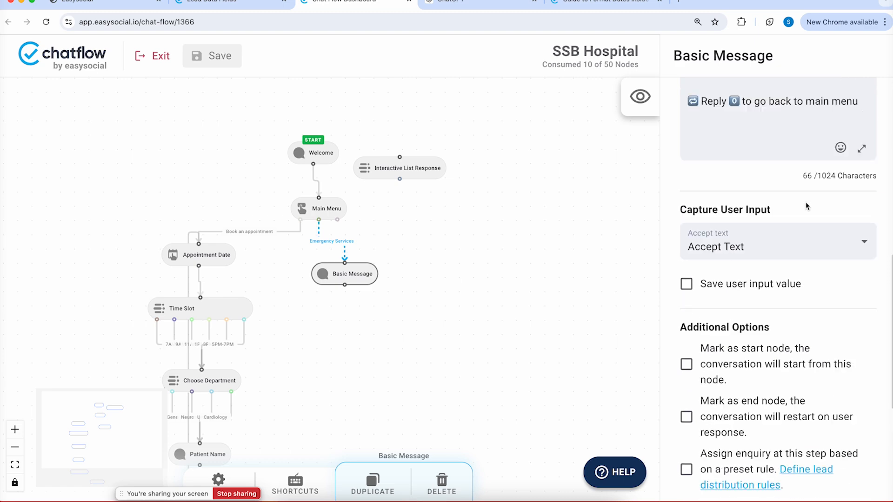
Set its text to 'Please share your whatsapp location with us. We will send immidiate assistance.'
drag(768, 405, 623, 343)
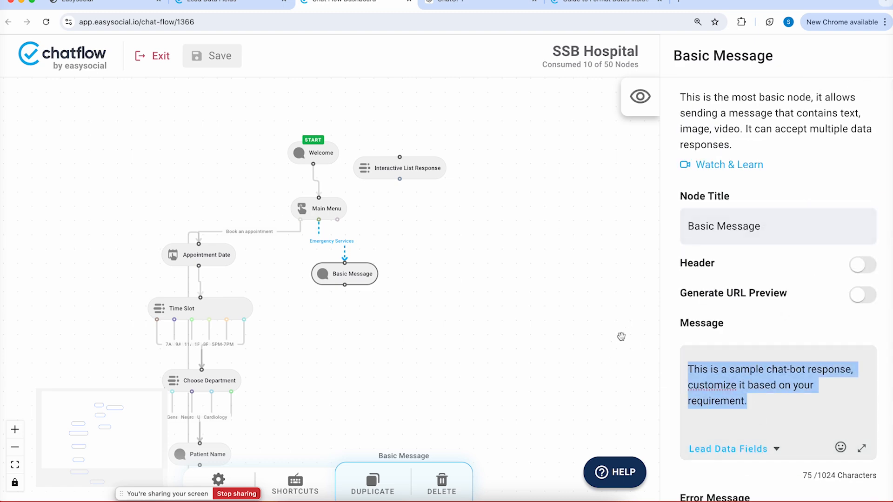
text(Please sha)
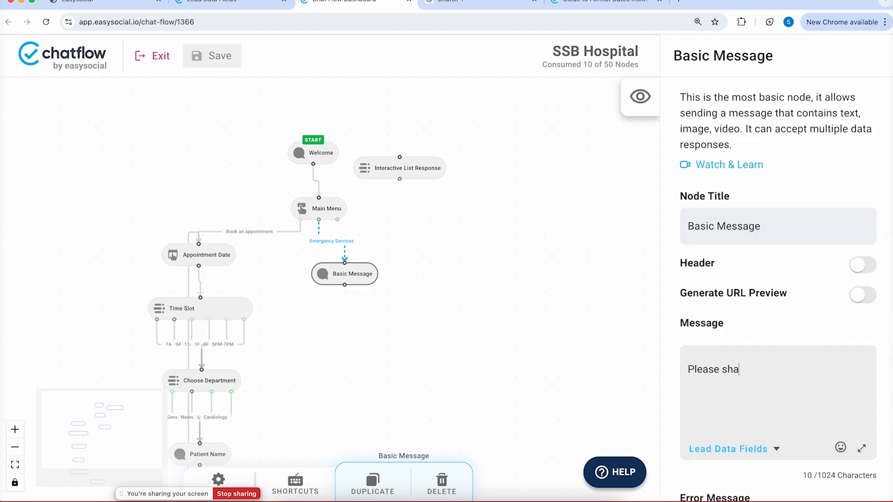
text(re your location with us.)
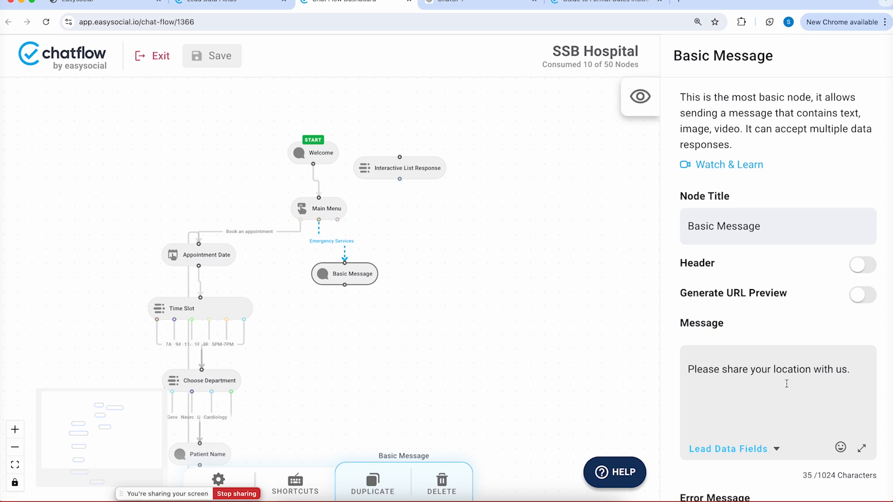
click(773, 369)
text(whatsapp)
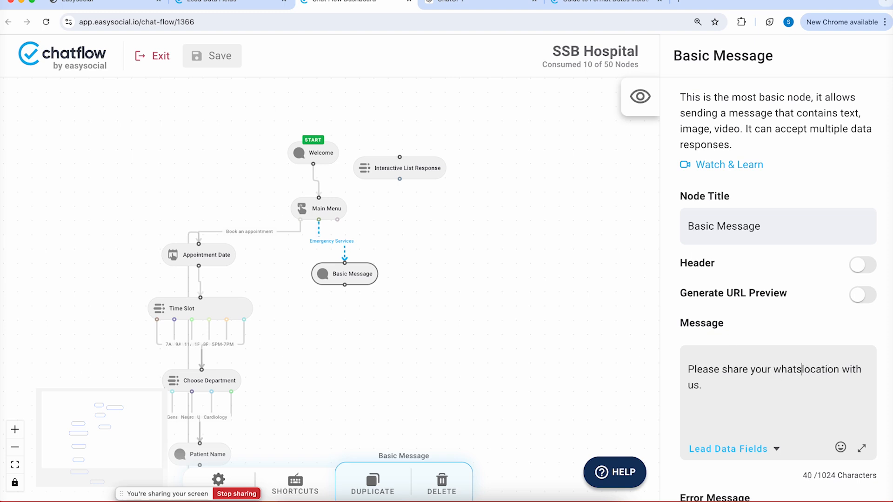
click(724, 386)
text(We w ill )
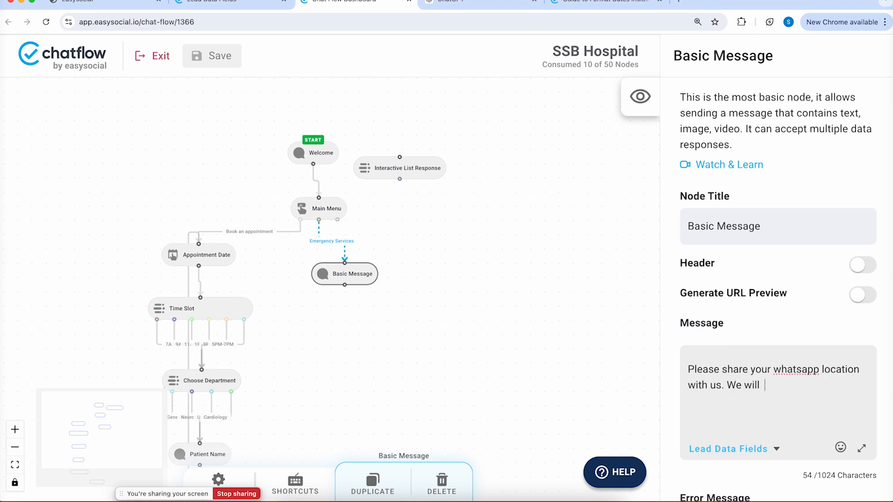
text(send immidiate assistance.)
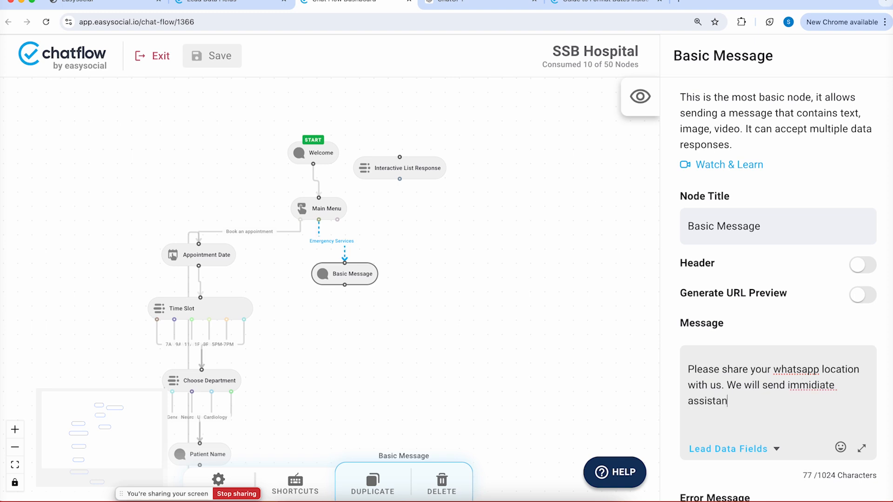
right_click(804, 386)
Correct 'immidiate' to 'immediate' and set Capture User Input to Accept Location
click(741, 242)
scroll(802, 297, down, 10)
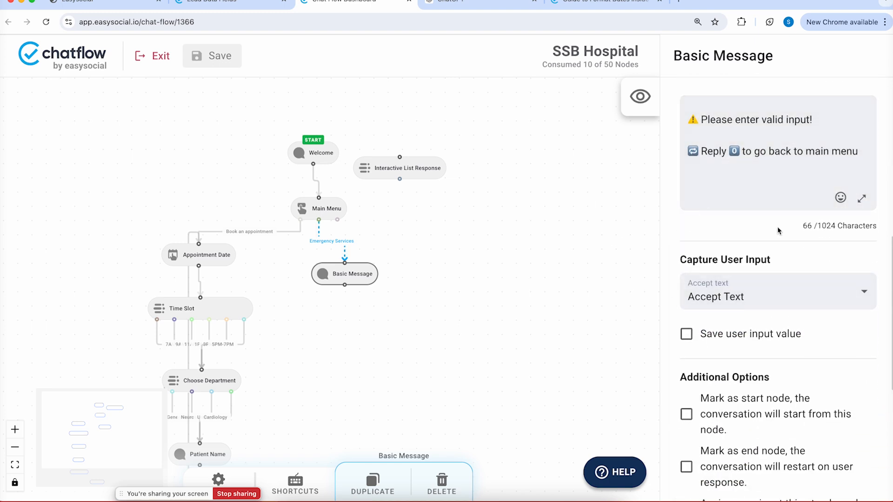
click(768, 295)
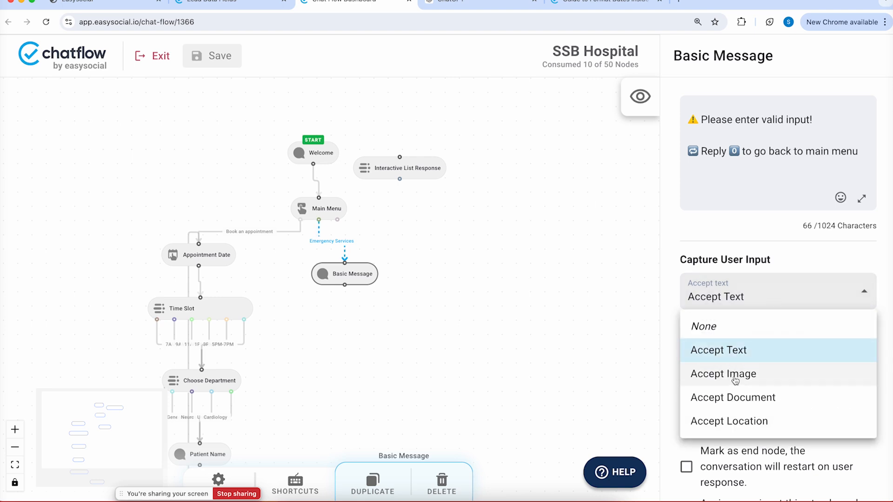
click(725, 421)
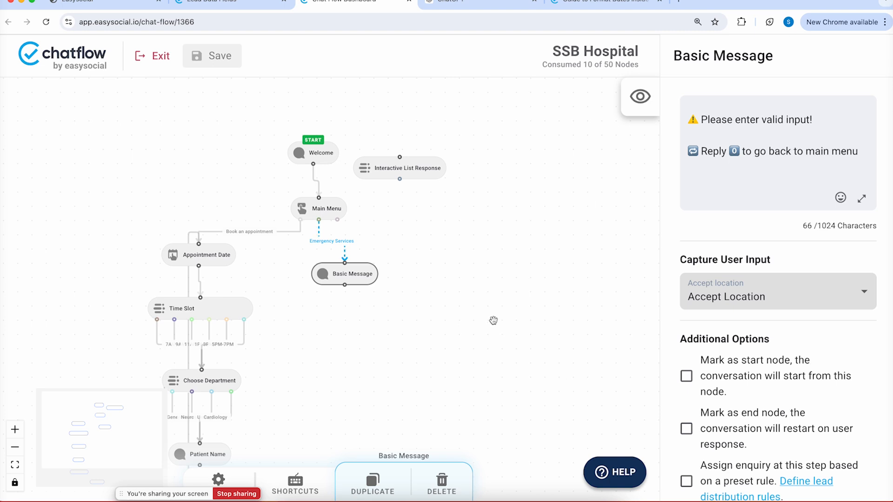
right_click(422, 309)
Add another Basic Message node below the location request and connect the request to it
mouse_move(526, 362)
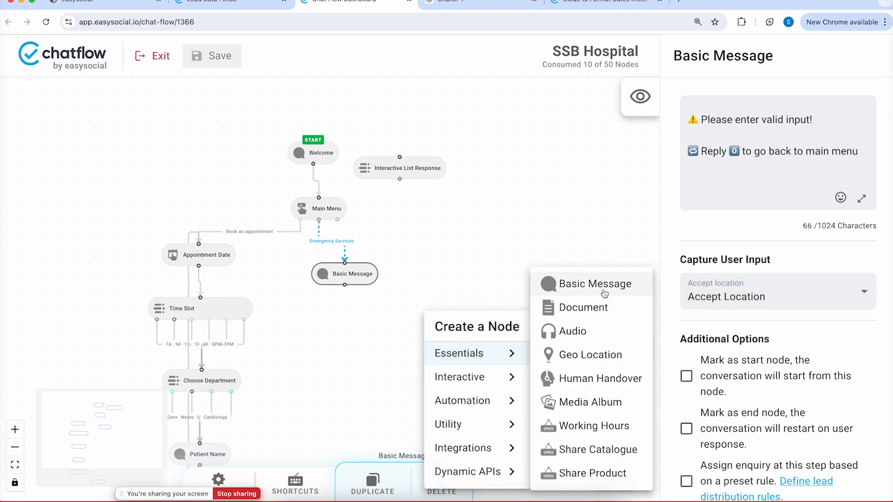
click(544, 284)
drag(453, 316, 384, 355)
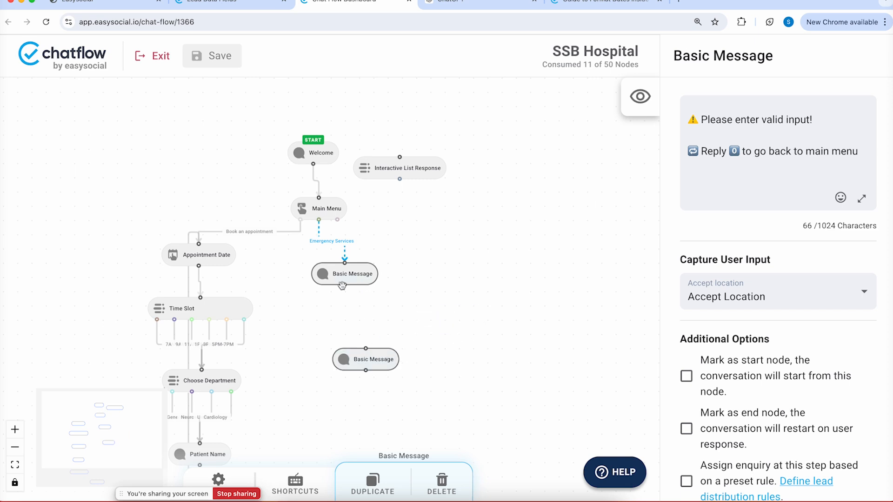
drag(345, 285, 365, 349)
click(365, 359)
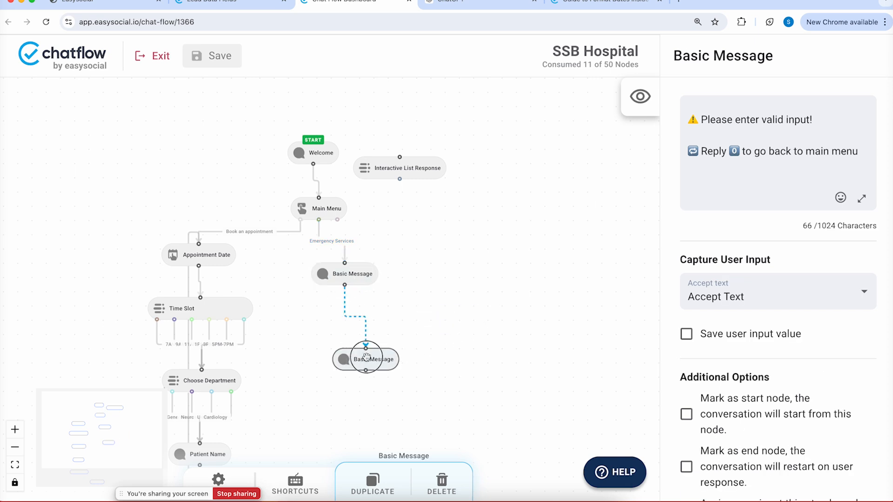
Write the text thanking the user for sharing their location and promising to be in touch soon
scroll(716, 257, up, 5)
scroll(715, 257, down, 1)
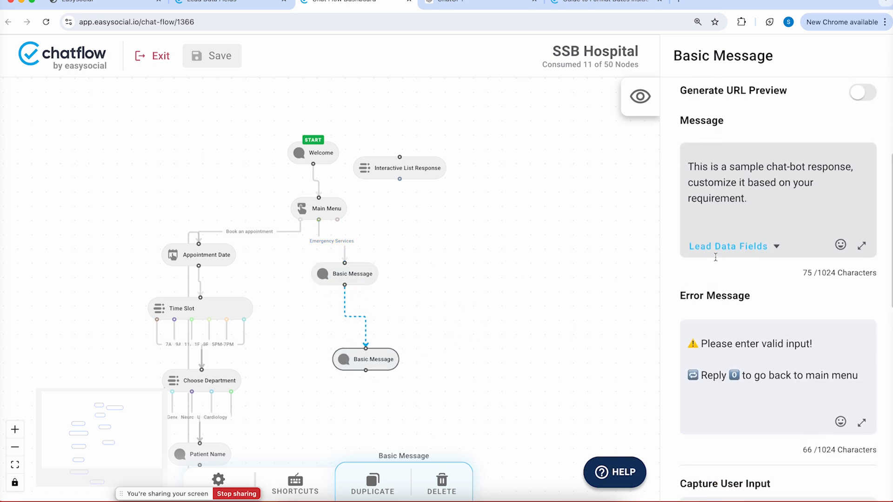
drag(772, 215, 634, 135)
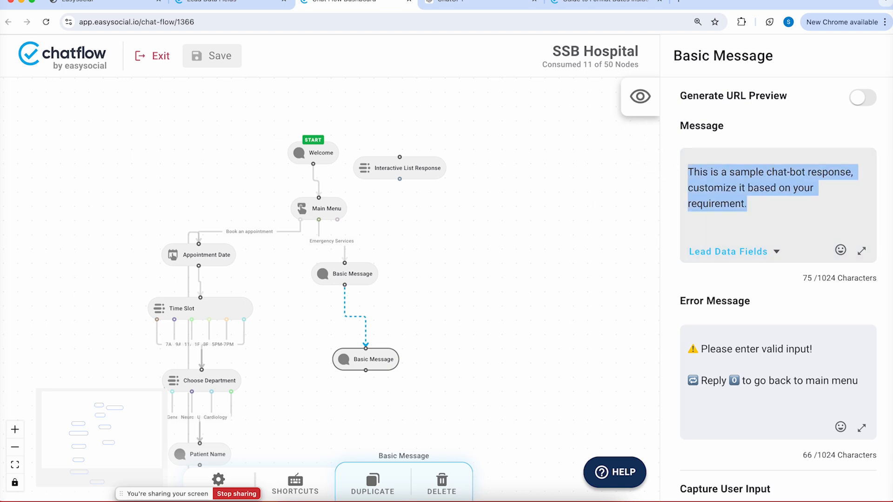
text(Thankd )
text(for share)
text(ng your c)
text(ocation we woi)
key(BackSpace)
key(BackSpace)
text(il)
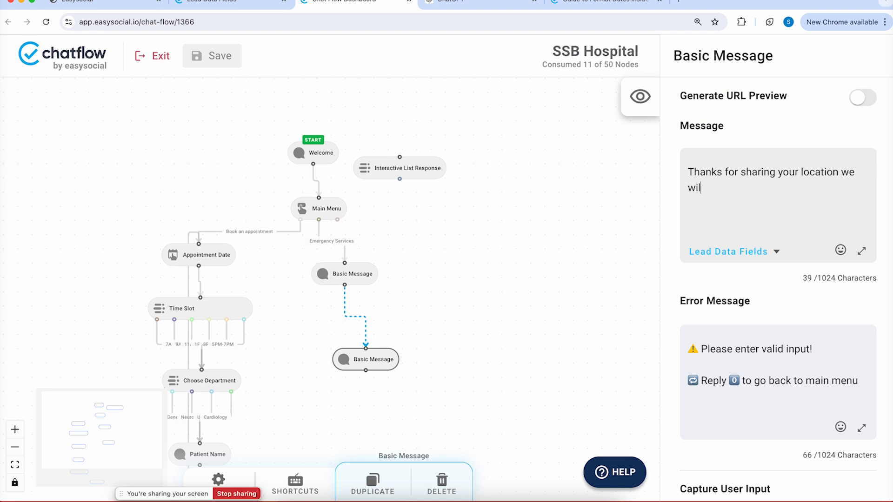
text(l be in touch with )
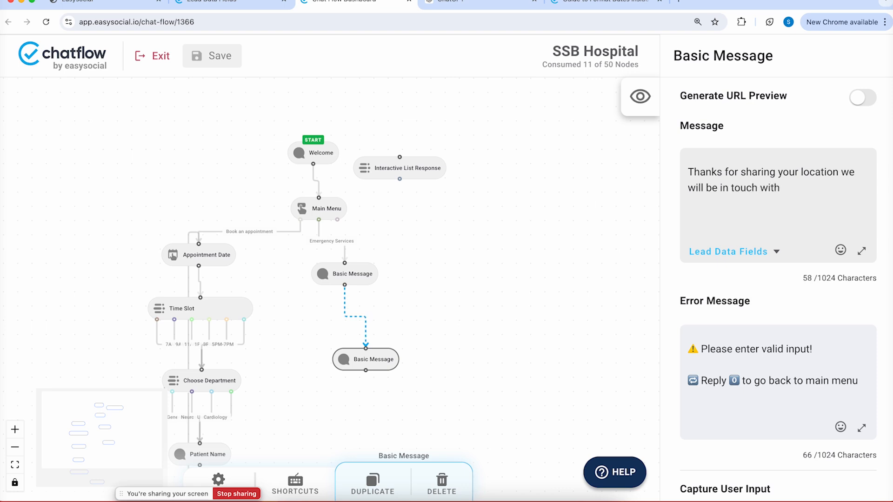
text(uyu soon.)
Mark the thank-you message as the end node
scroll(699, 208, down, 8)
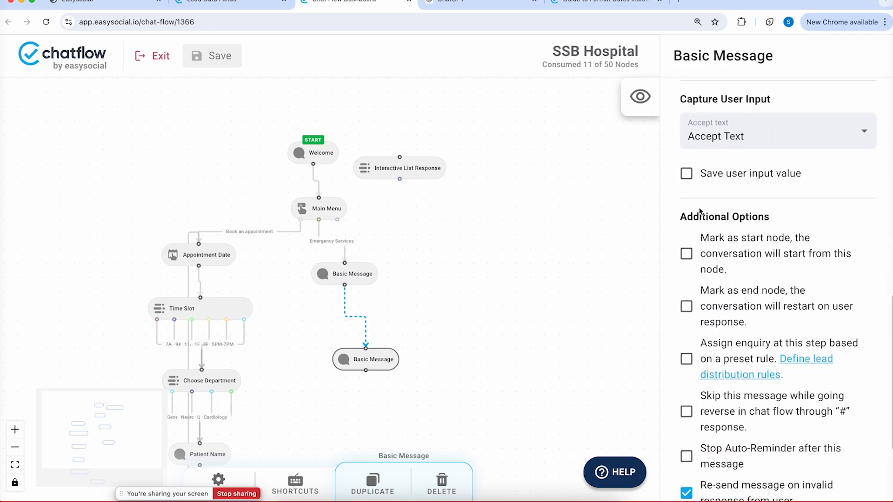
click(706, 299)
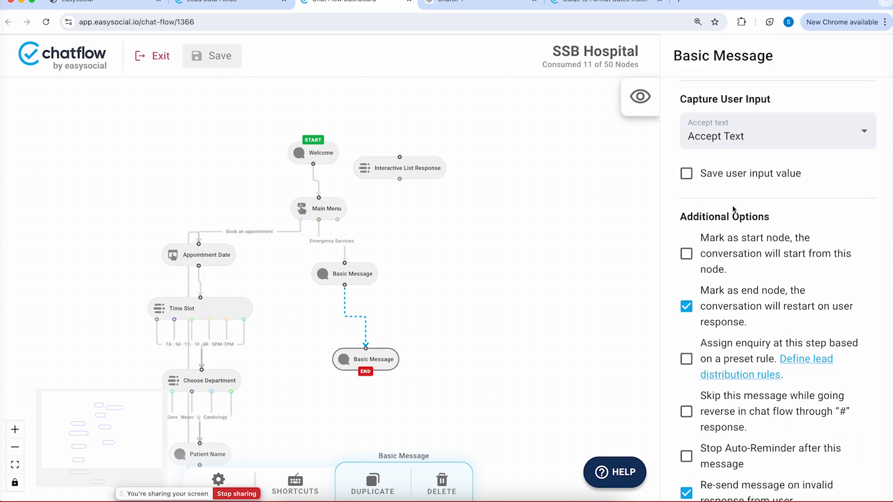
scroll(734, 210, up, 2)
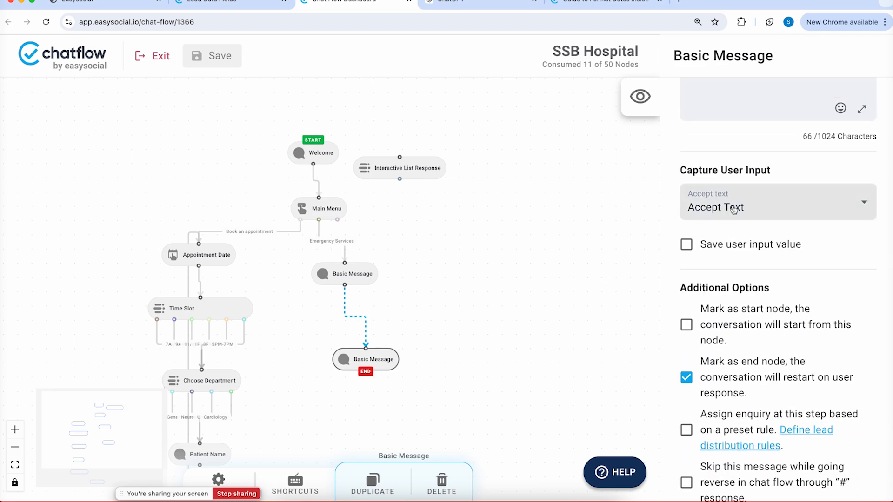
scroll(734, 210, up, 4)
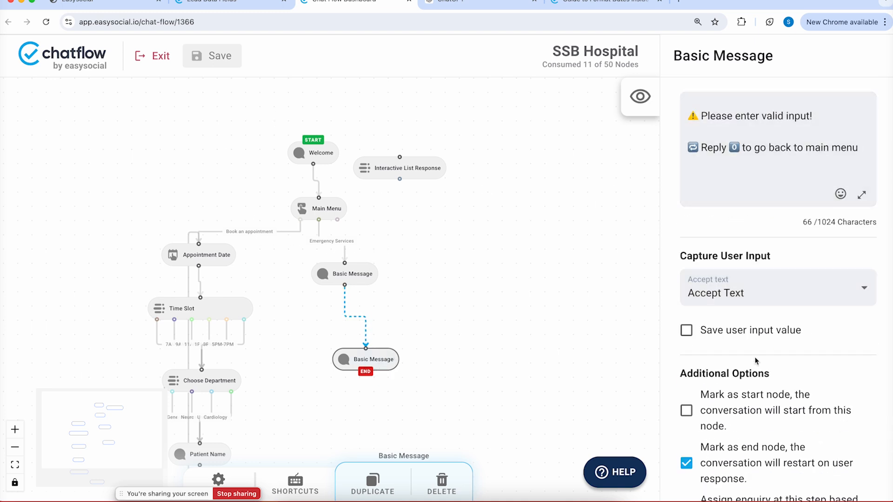
scroll(756, 361, up, 10)
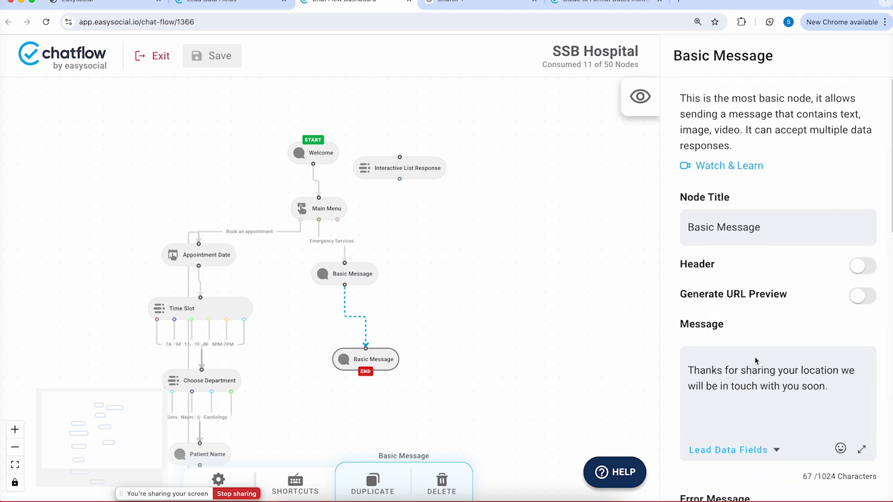
Title the nodes 'Emergency - Thanks' and 'Location capture.', save the flow, and switch to WhatsApp
triple_click(724, 217)
text(Eme)
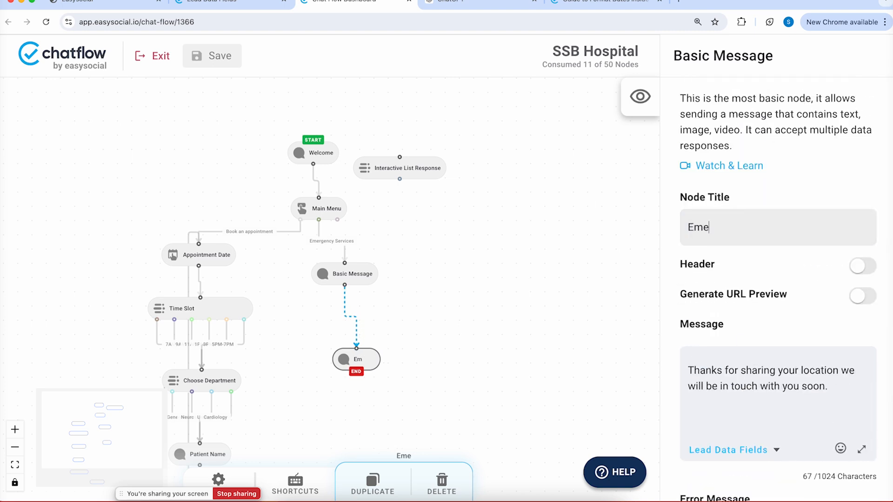
text(rgency -)
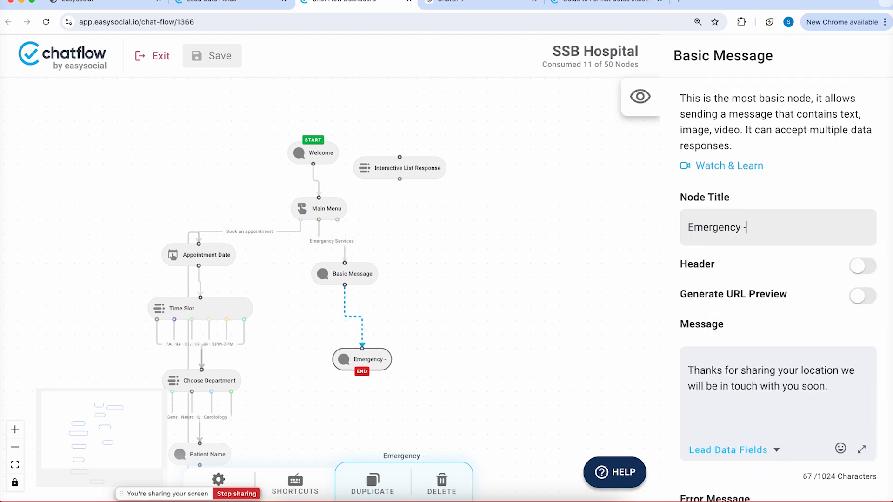
text( Thanks)
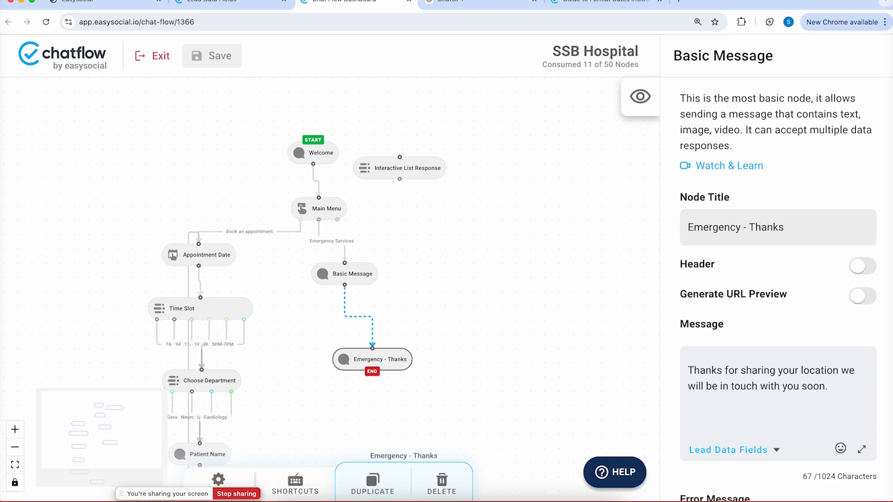
click(372, 277)
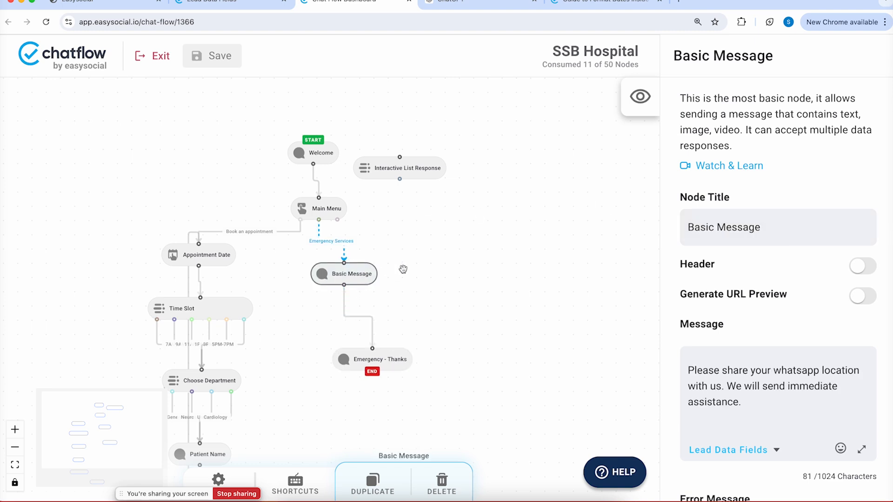
triple_click(746, 233)
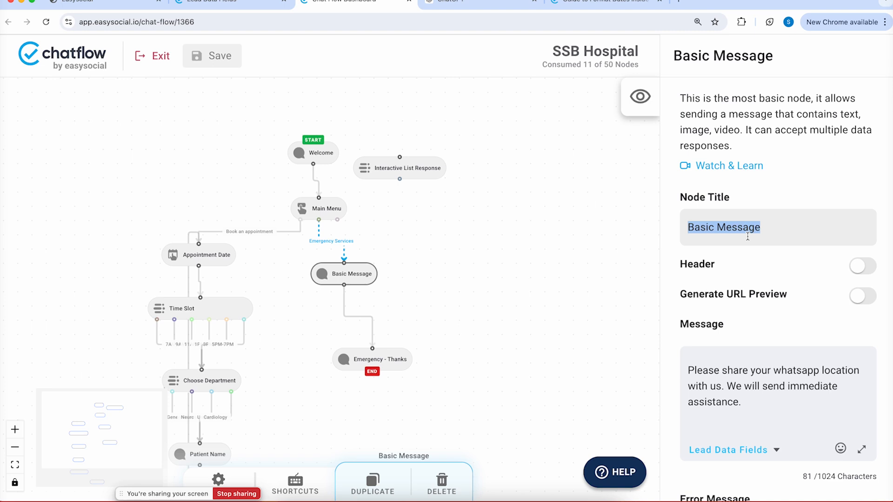
text(Location )
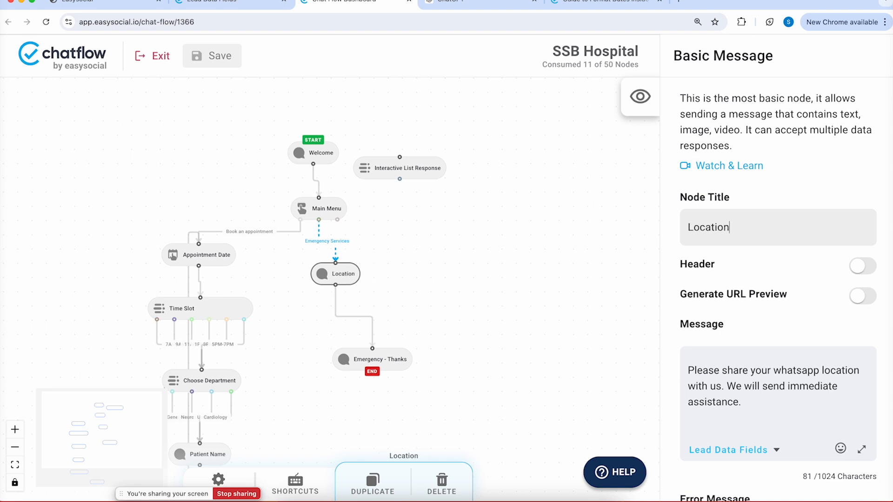
text(capture.)
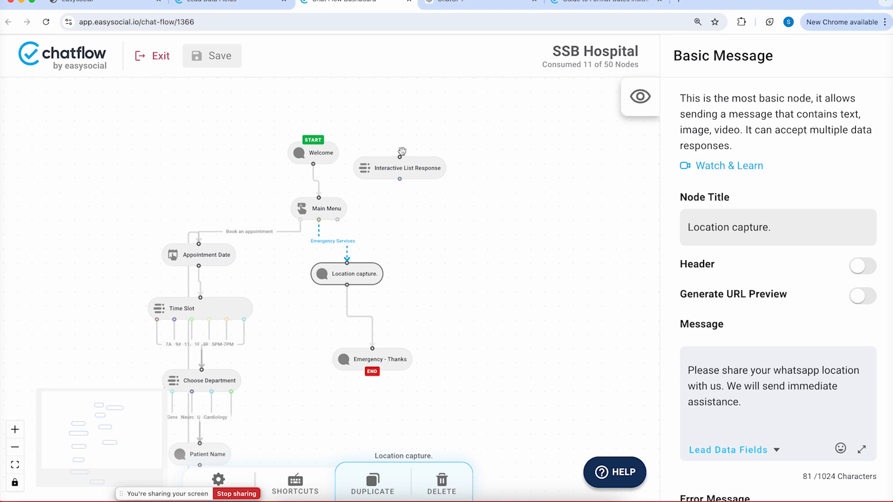
click(197, 55)
click(425, 500)
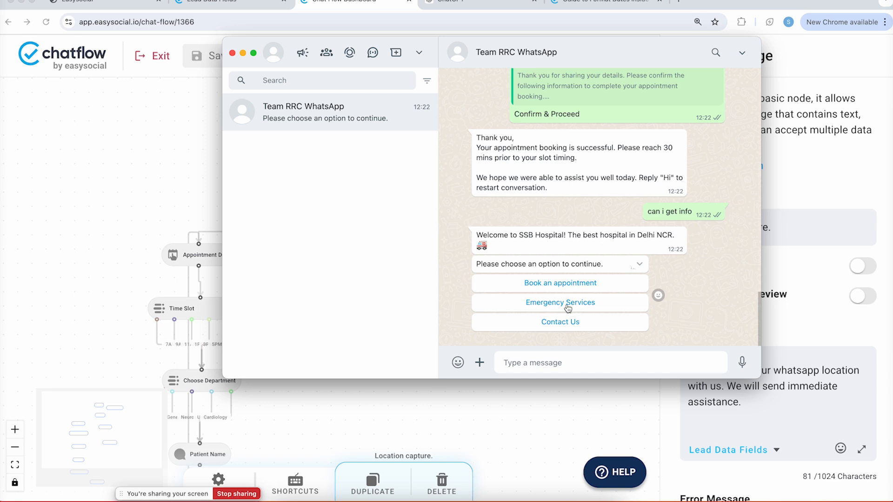
Choose Emergency Services in the WhatsApp test chat, then return to the flow editor
click(568, 304)
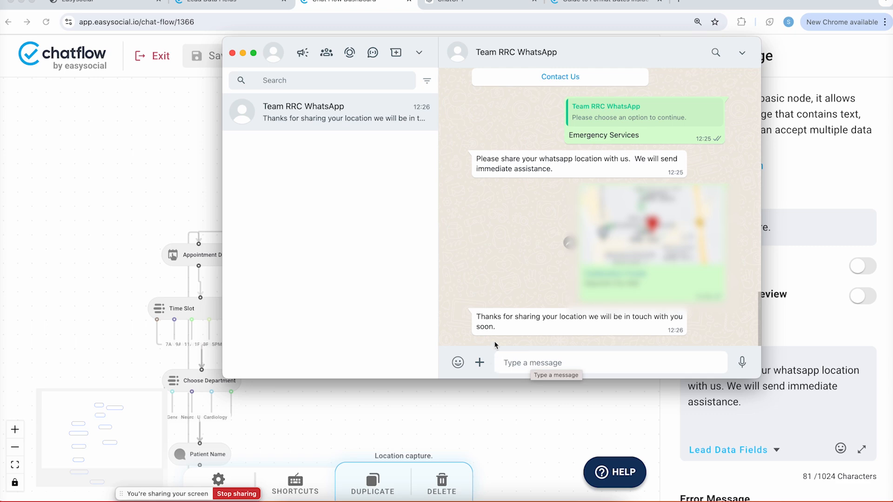
click(534, 417)
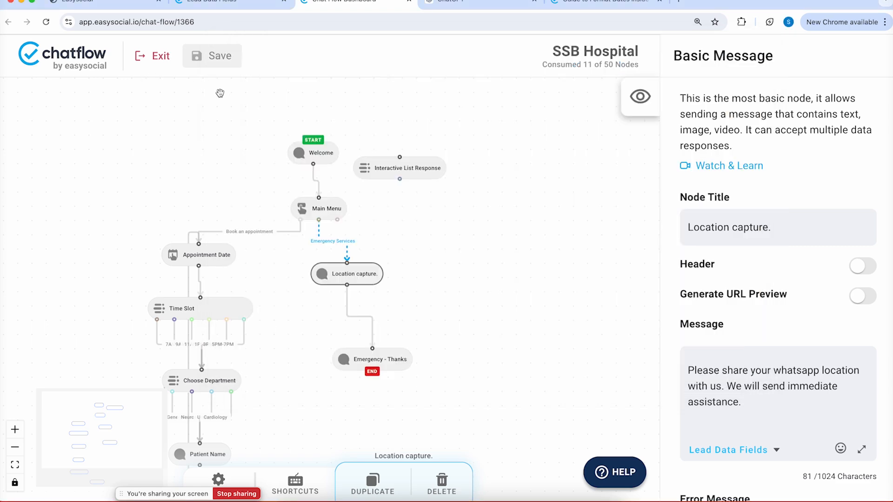
Review the test contact's chat and captured details in the inbox, then nudge Location capture. lower
click(217, 2)
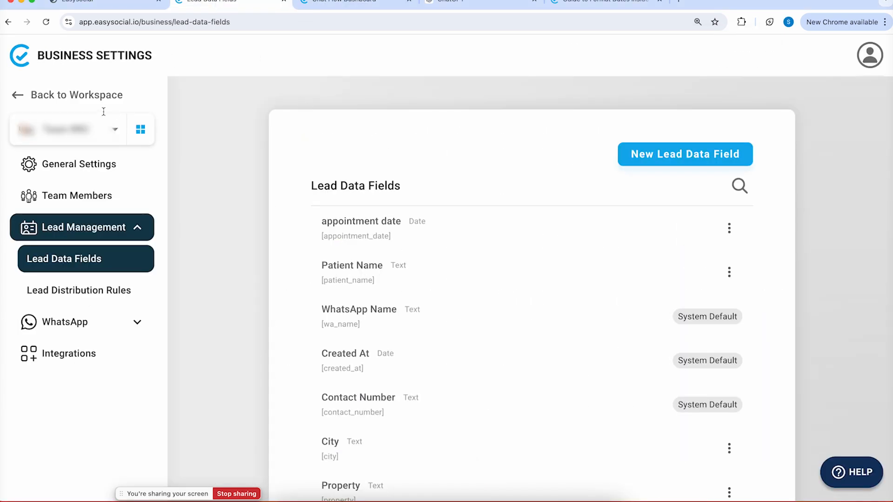
click(37, 97)
click(195, 155)
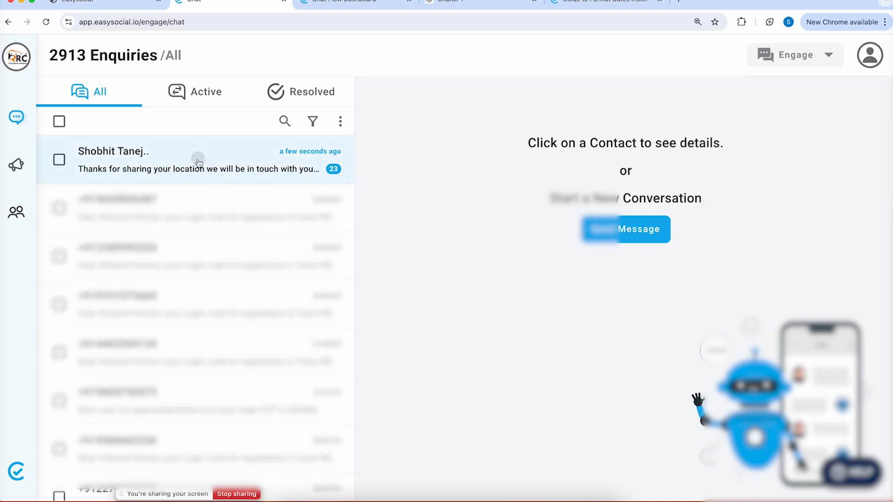
scroll(767, 279, down, 5)
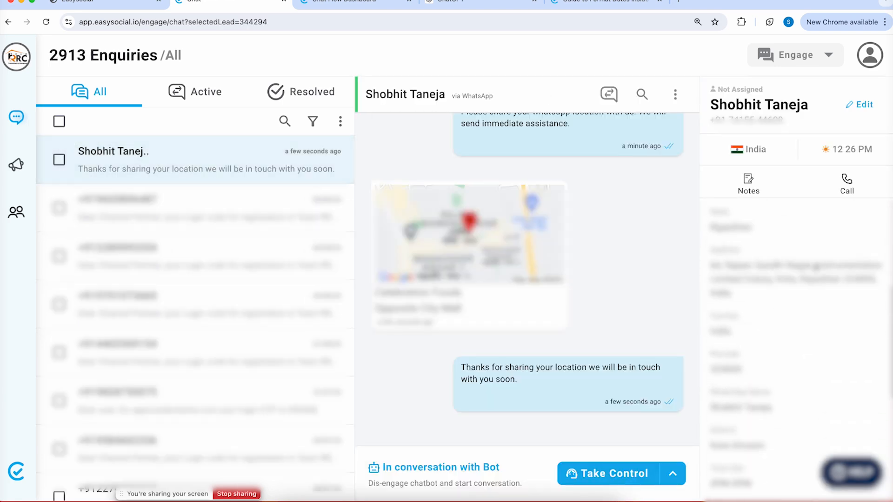
scroll(752, 316, down, 8)
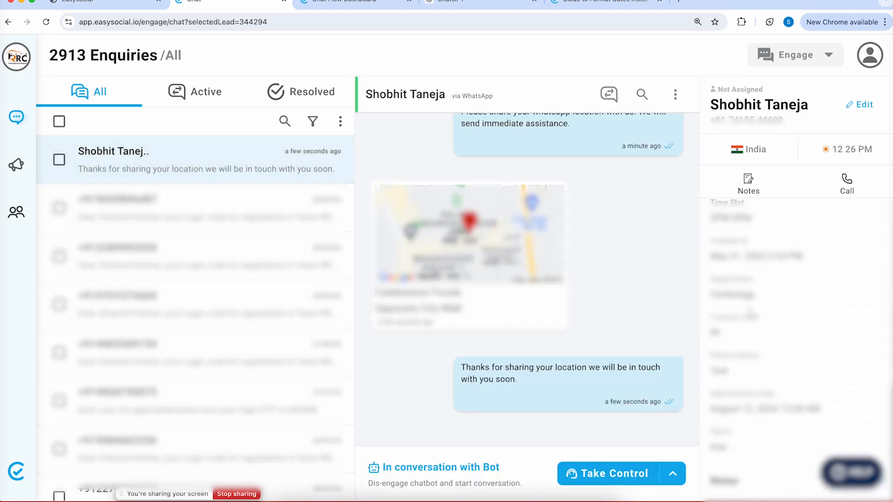
scroll(750, 309, up, 3)
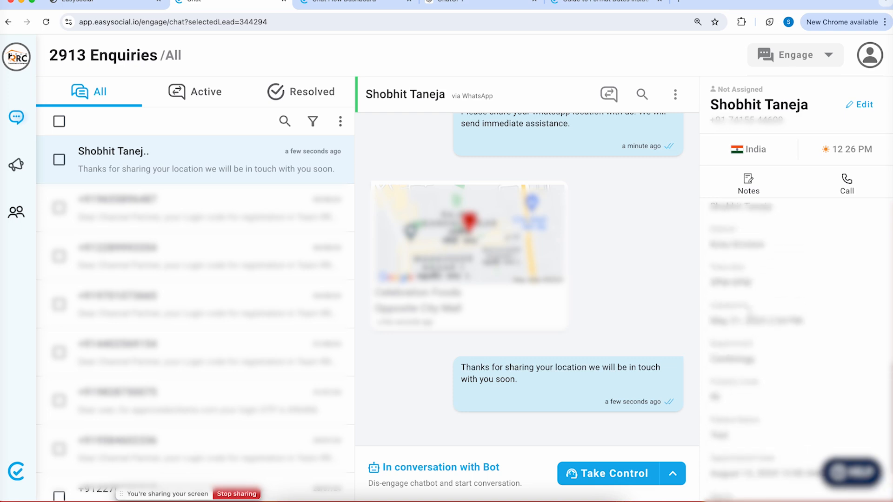
scroll(748, 311, down, 3)
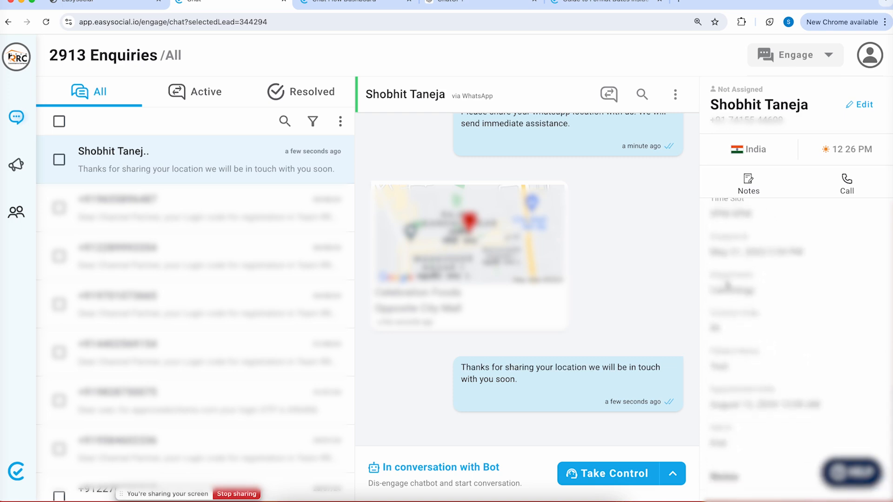
scroll(744, 285, up, 5)
scroll(742, 288, up, 5)
scroll(717, 304, up, 4)
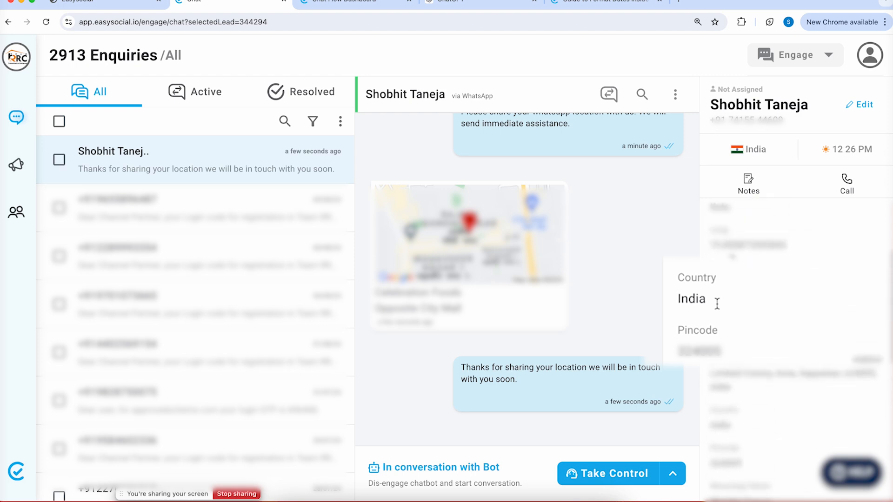
scroll(717, 303, up, 2)
scroll(717, 303, up, 3)
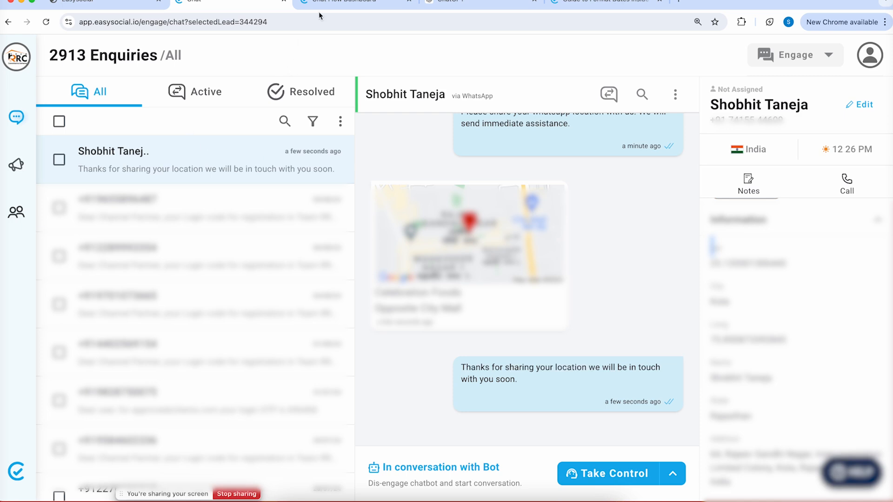
click(349, 2)
drag(366, 276, 385, 292)
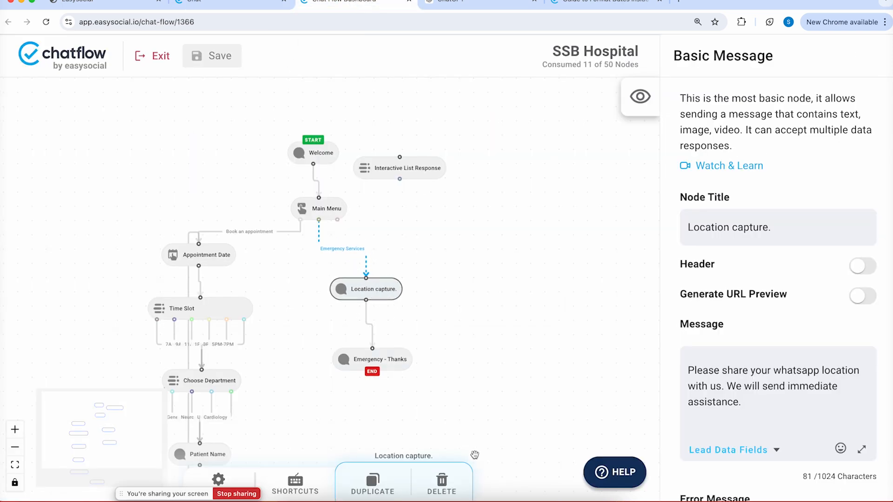
Go to Business Settings through the account menu and select Team Members
click(462, 499)
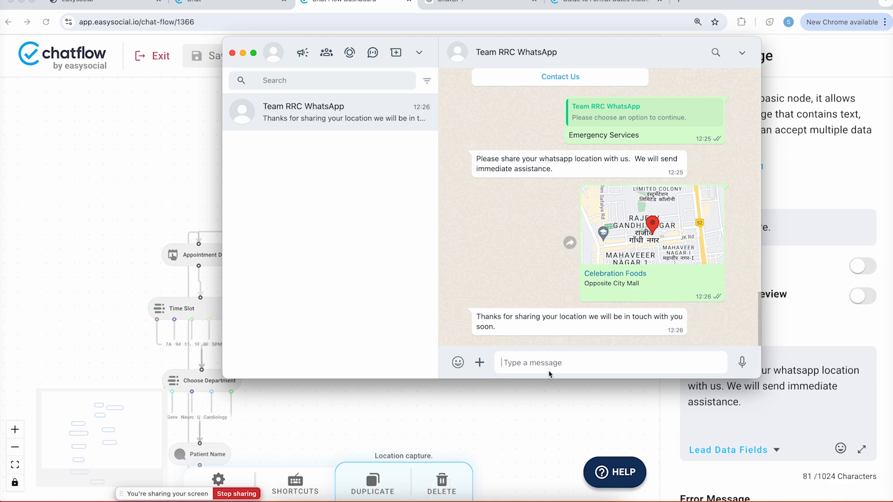
click(521, 441)
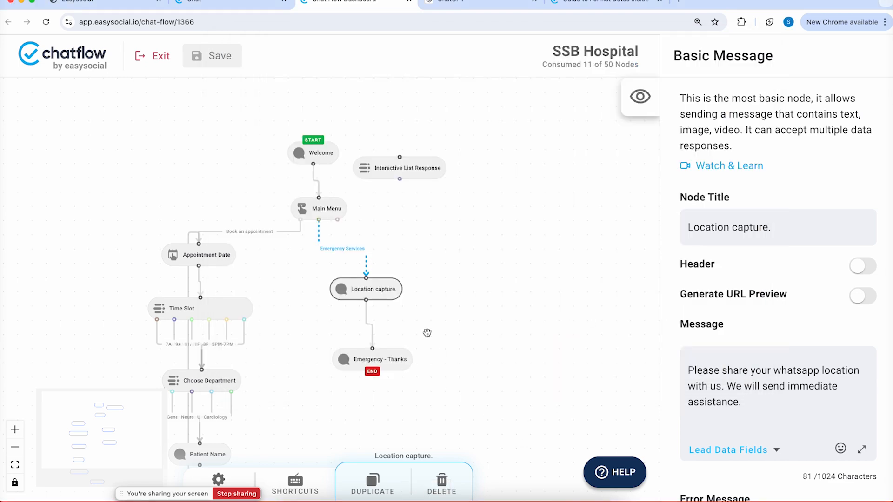
click(244, 5)
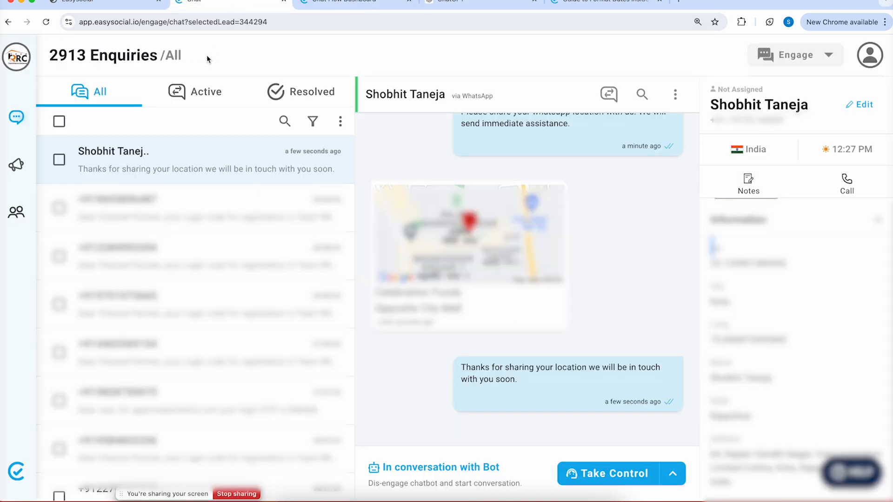
click(868, 56)
click(827, 136)
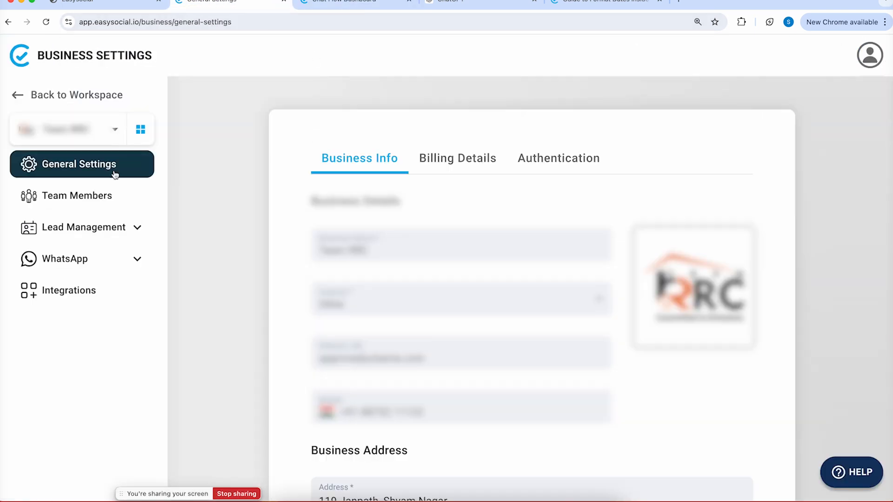
click(76, 195)
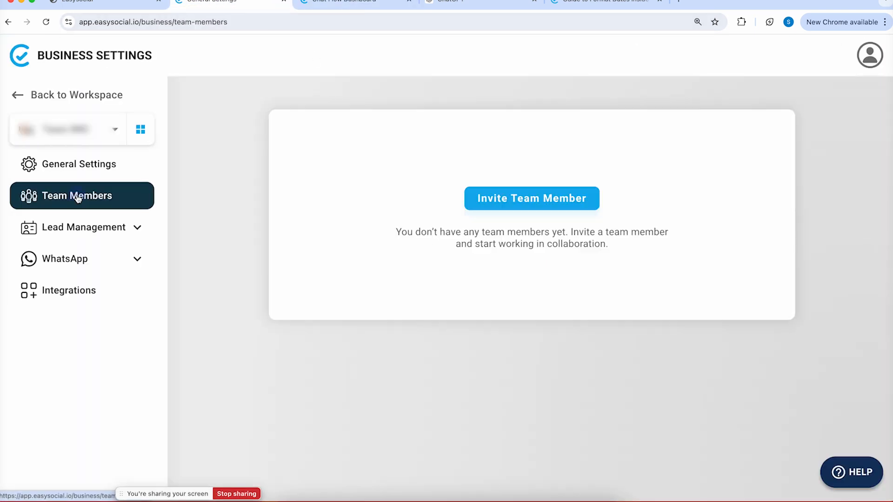
Enter the new member's name and e-mail address under Invite Team Member and send the invite
click(540, 201)
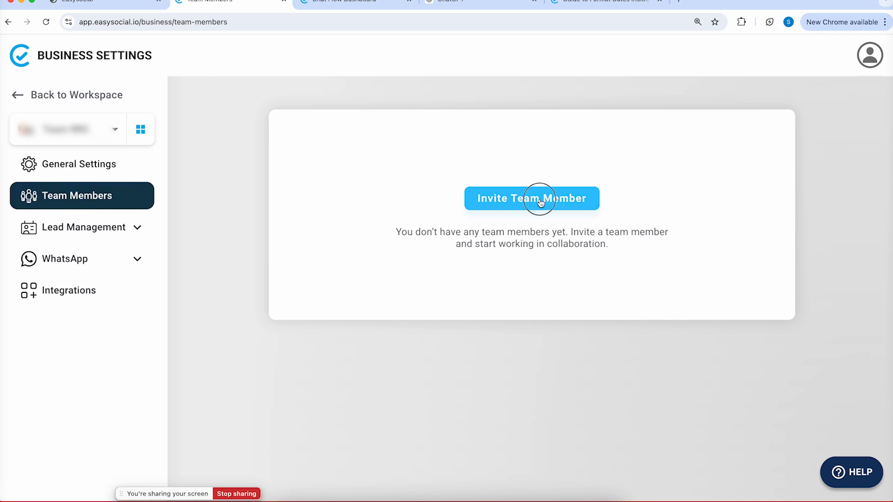
click(716, 116)
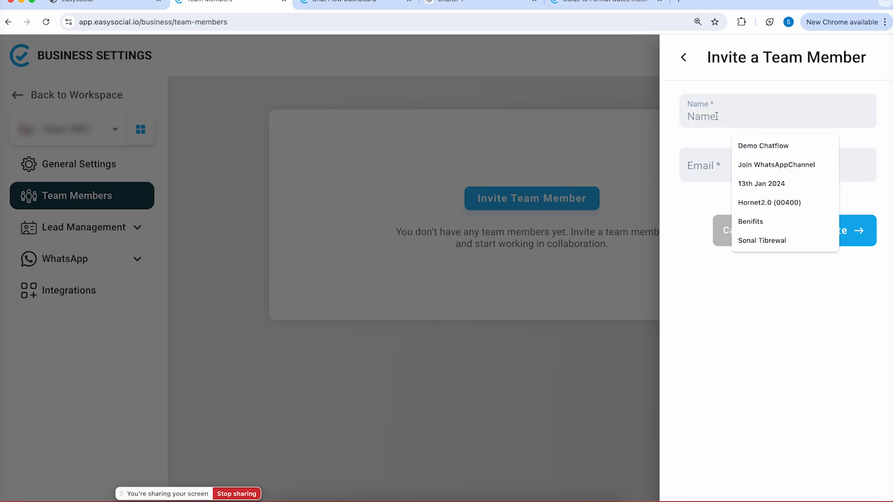
text(Shobhit)
click(707, 162)
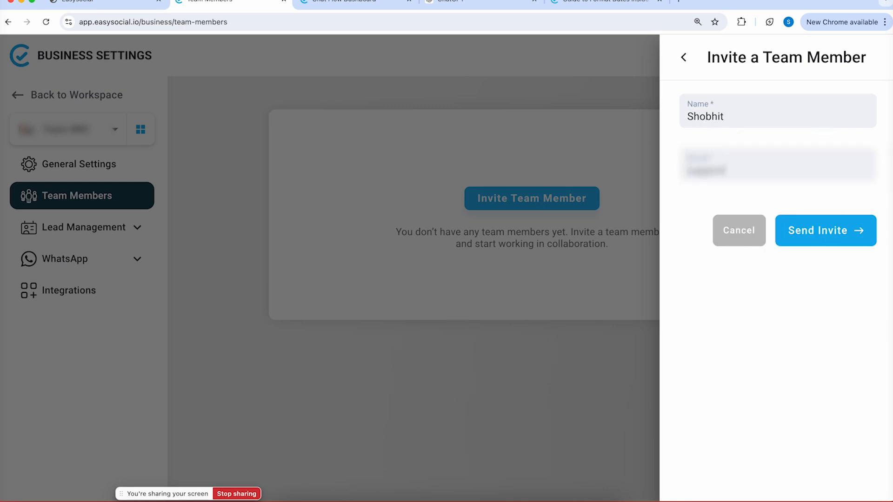
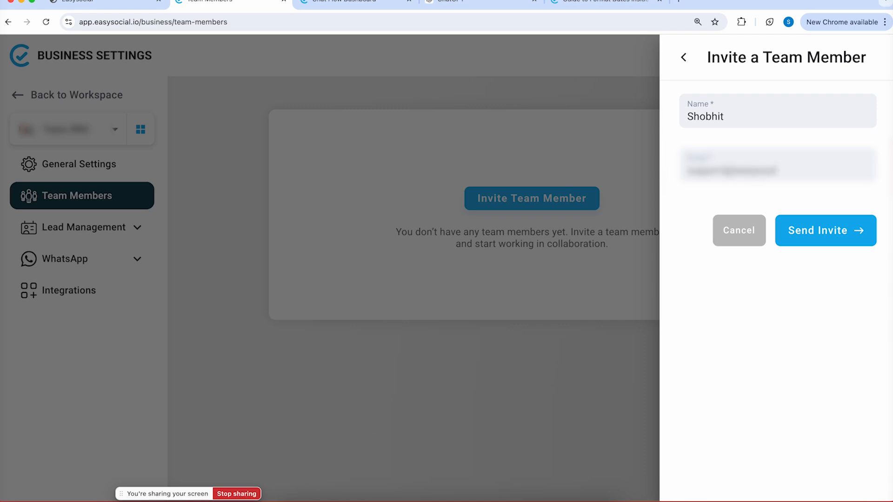
click(827, 231)
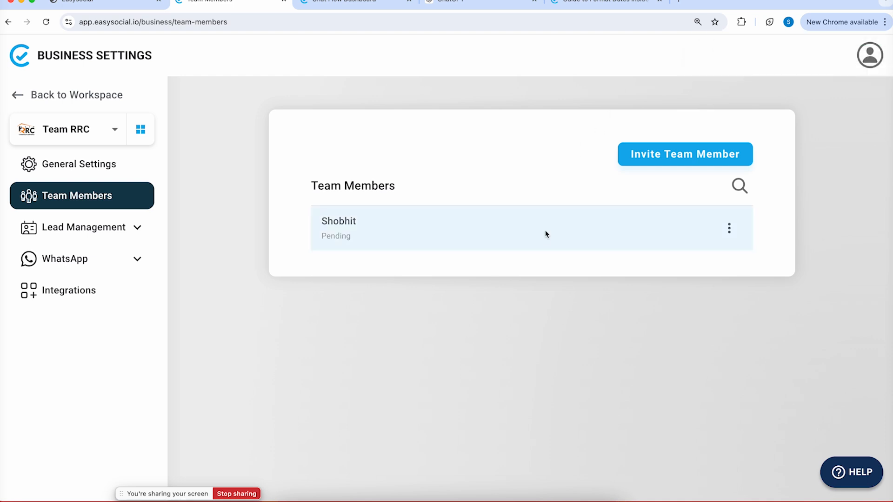
Open an incognito window and load app.easysocial.io
click(884, 22)
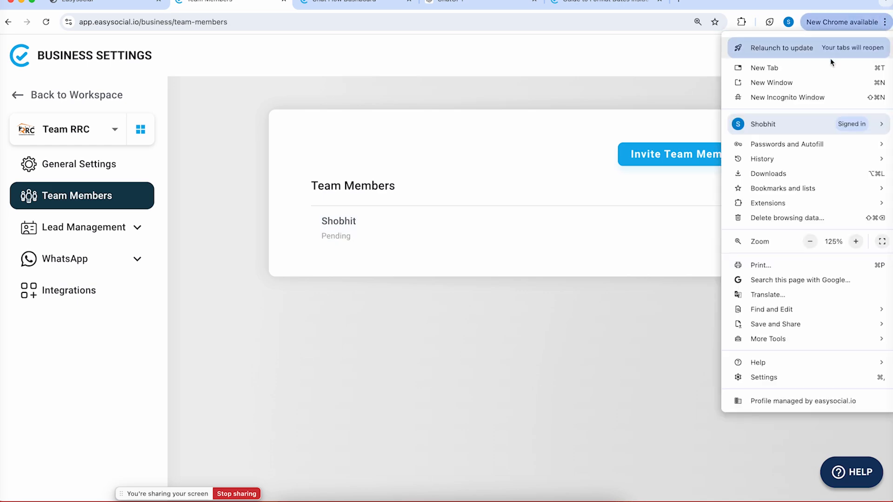
click(815, 95)
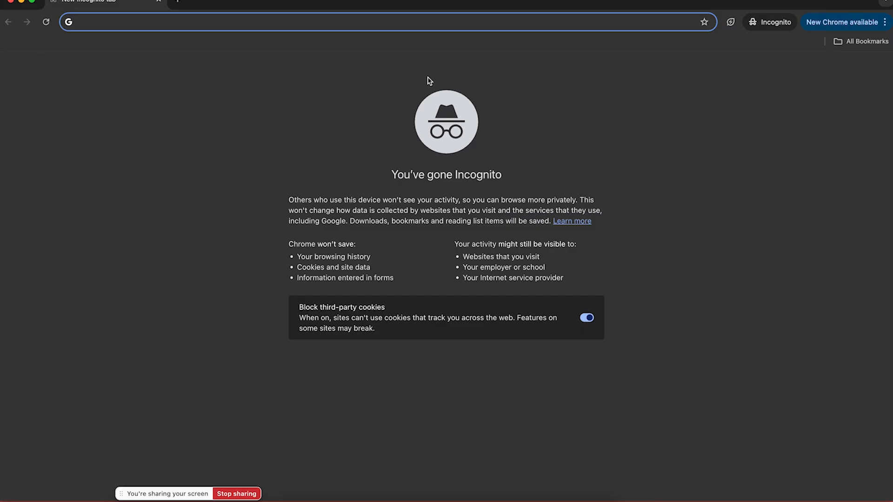
text(app)
key(Return)
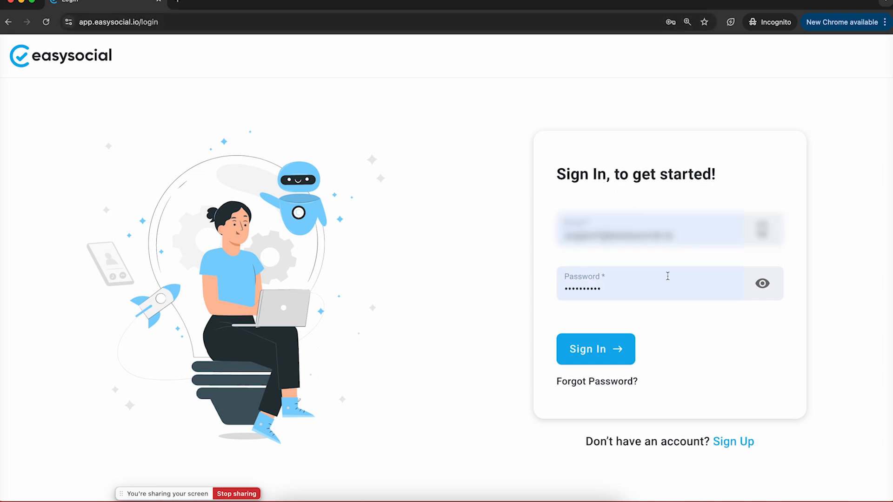
Sign in as the invited member, accept the invitation, then reload the Team Members list
click(602, 352)
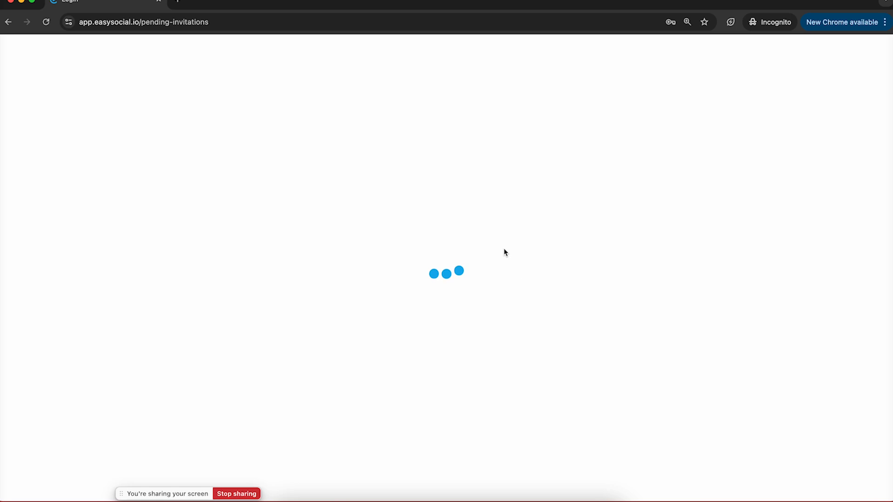
click(735, 235)
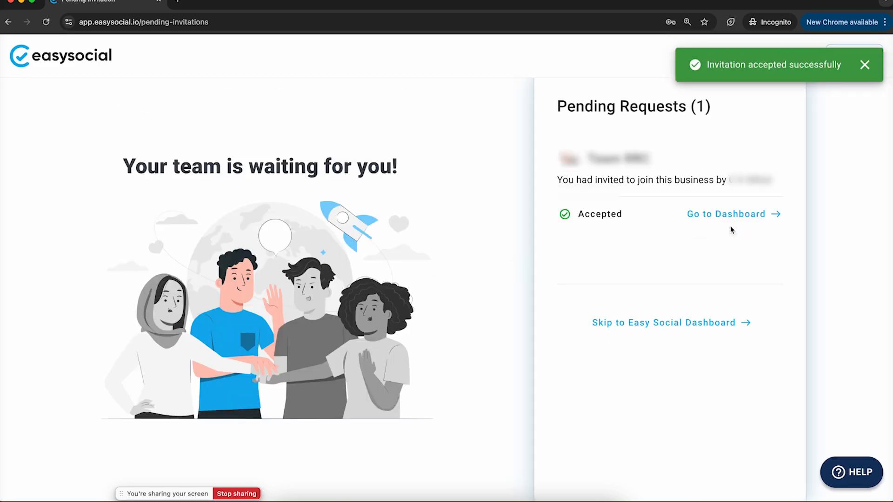
click(11, 2)
key(super+r)
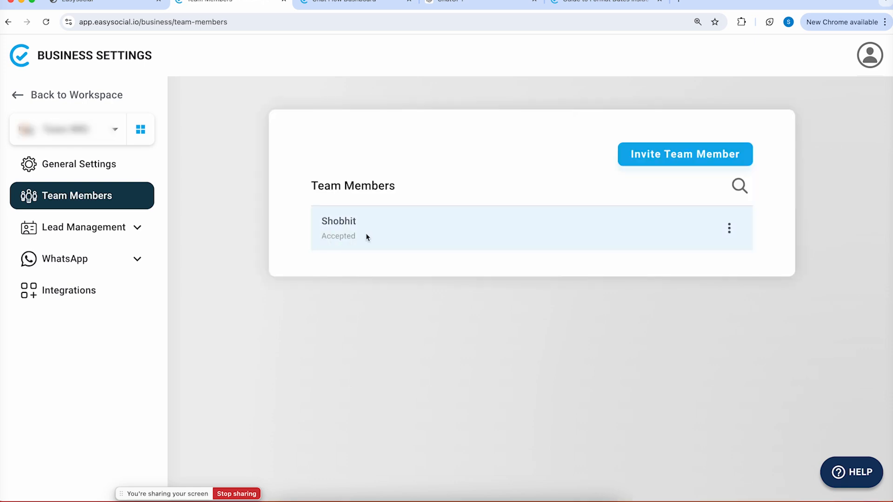
Check the chat inbox and WhatsApp test chat, then return to the chatflow editor
click(22, 106)
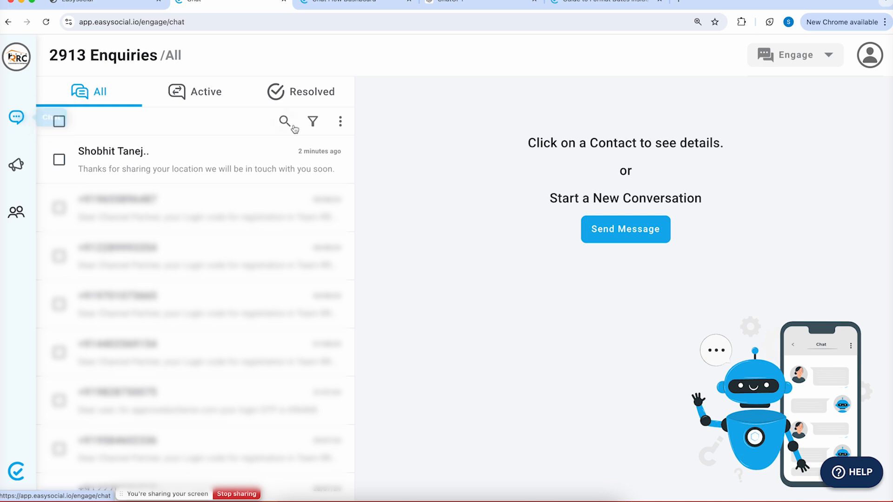
click(425, 496)
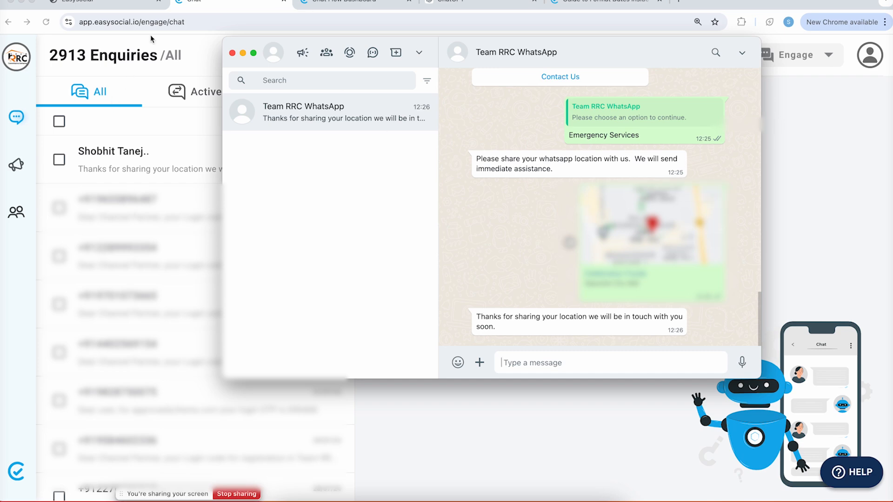
click(376, 3)
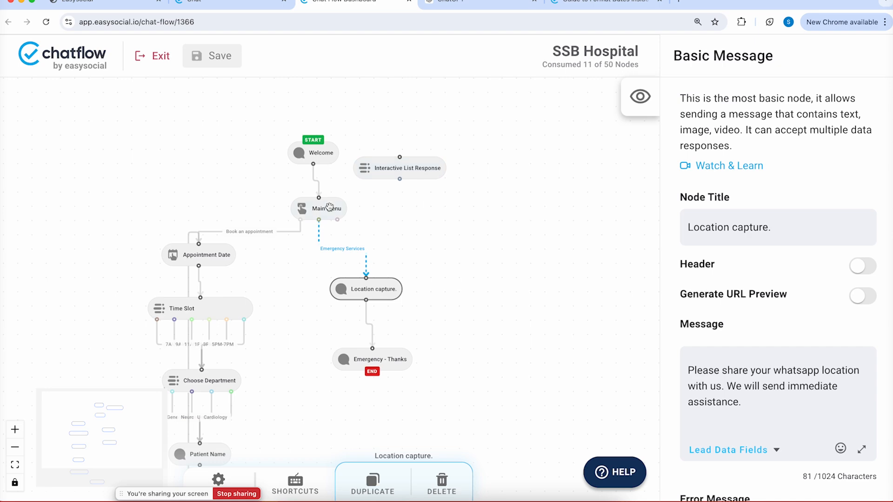
In Main Menu, enable Save user input value and create the new lead data field 'Request'
click(329, 206)
scroll(818, 225, down, 10)
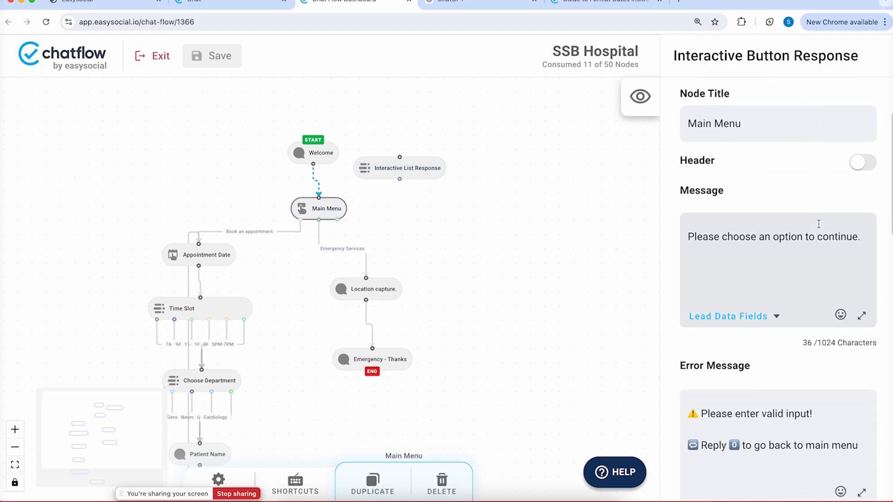
scroll(819, 225, down, 8)
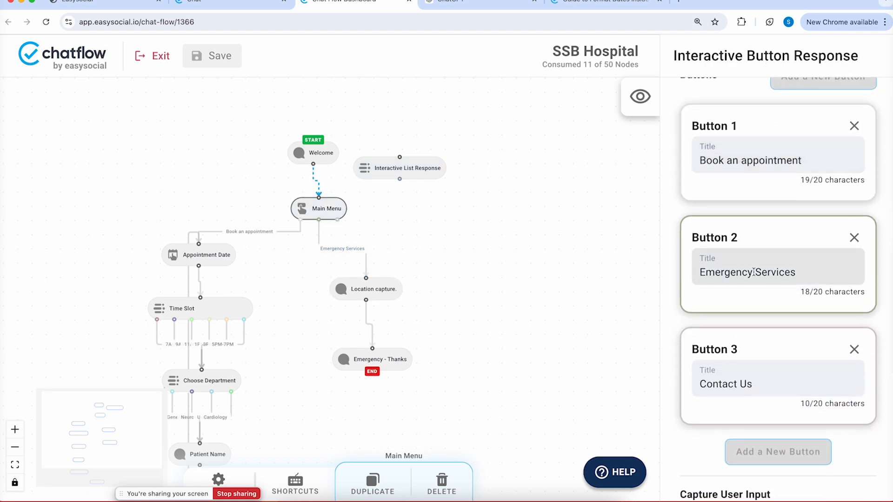
scroll(755, 275, down, 1)
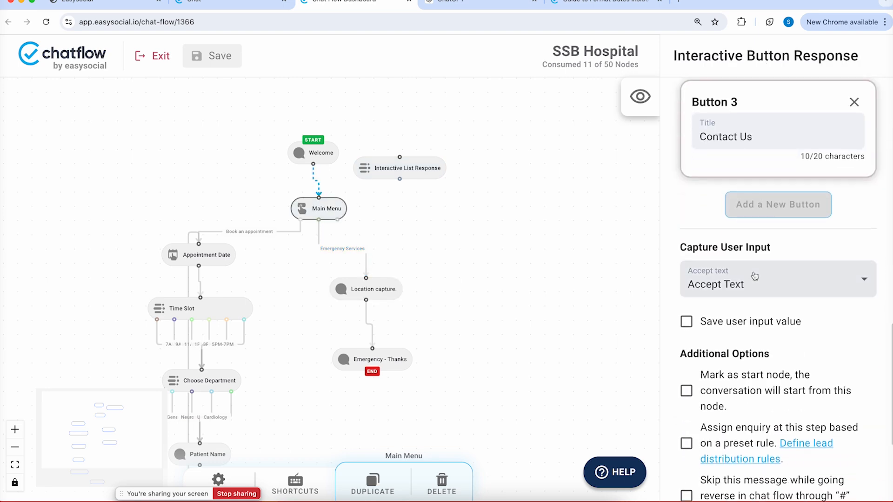
click(686, 322)
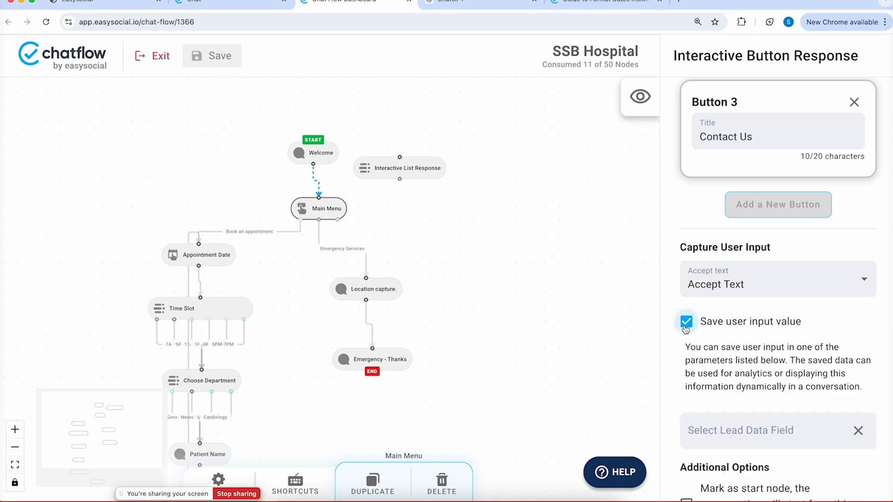
click(711, 427)
text(Requ)
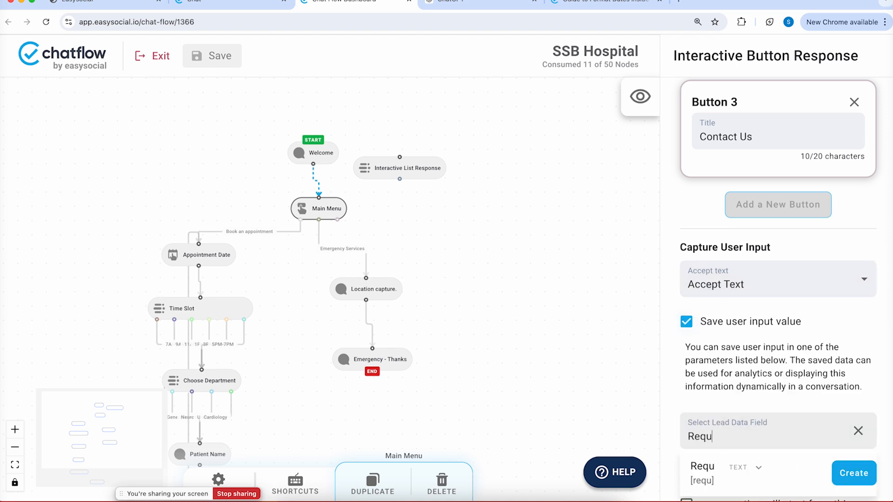
text(est)
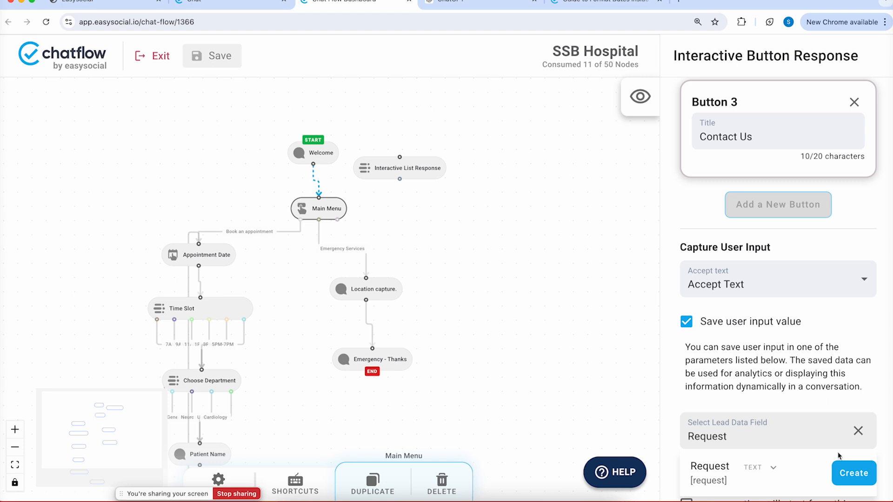
click(846, 473)
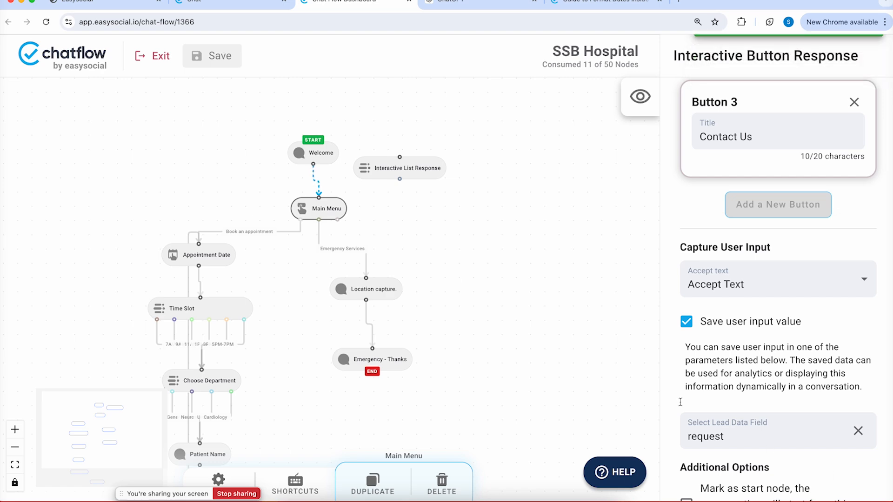
scroll(763, 199, up, 10)
scroll(763, 199, down, 3)
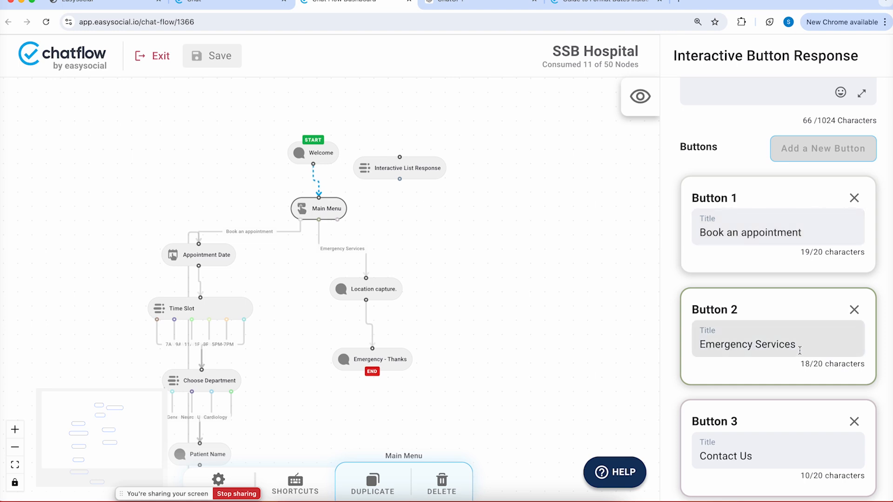
Save the flow and test it in WhatsApp by sending 0 and replying Emergency Services
click(232, 66)
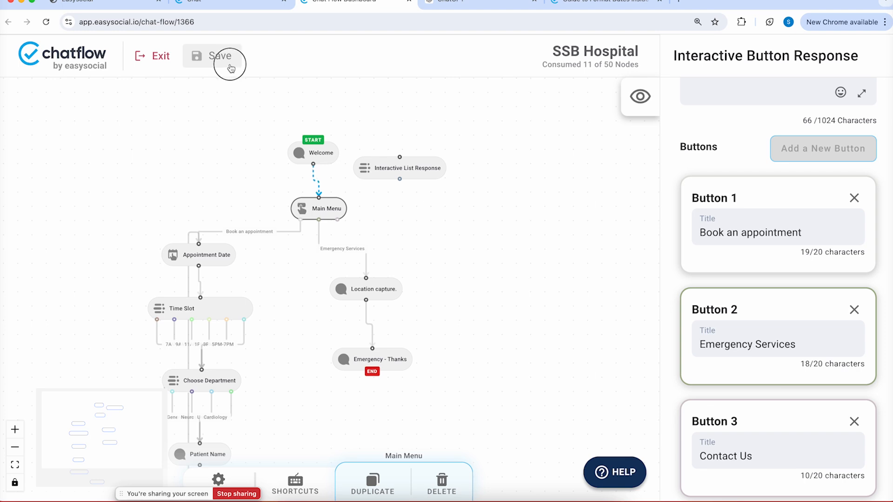
click(426, 498)
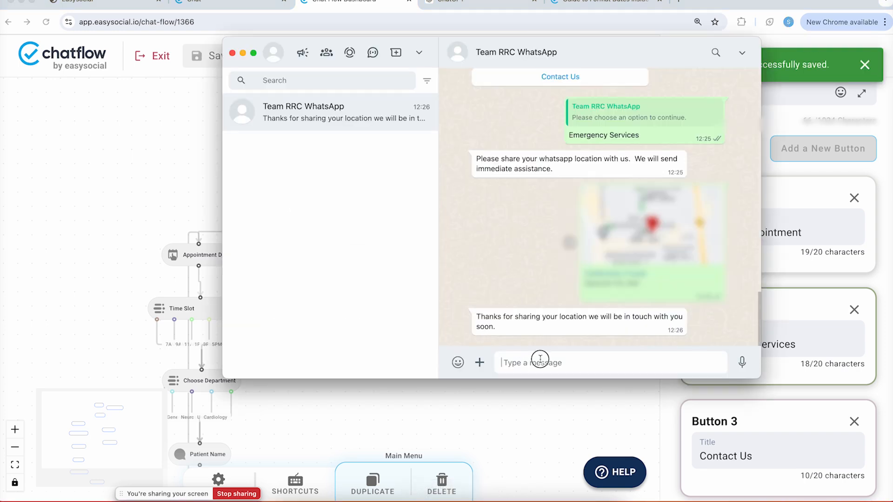
text(0)
key(Return)
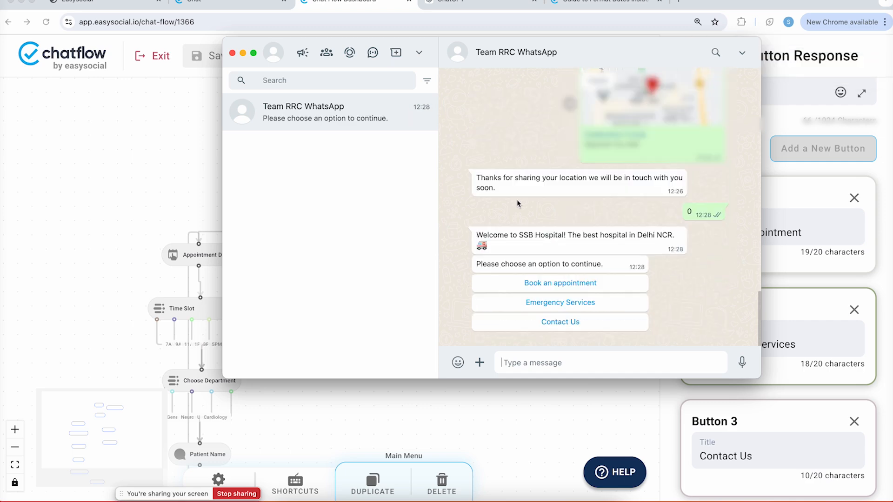
click(581, 303)
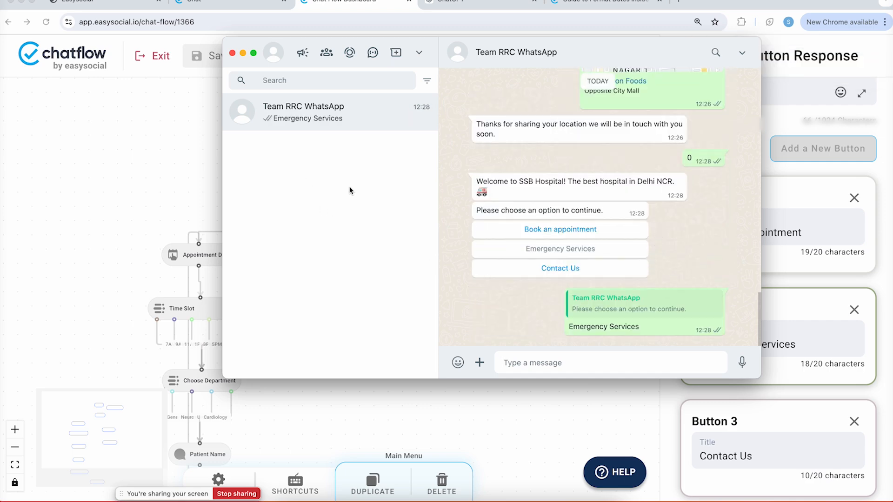
Open the test contact in the Chat inbox and copy its Request value, Emergency Services
click(203, 3)
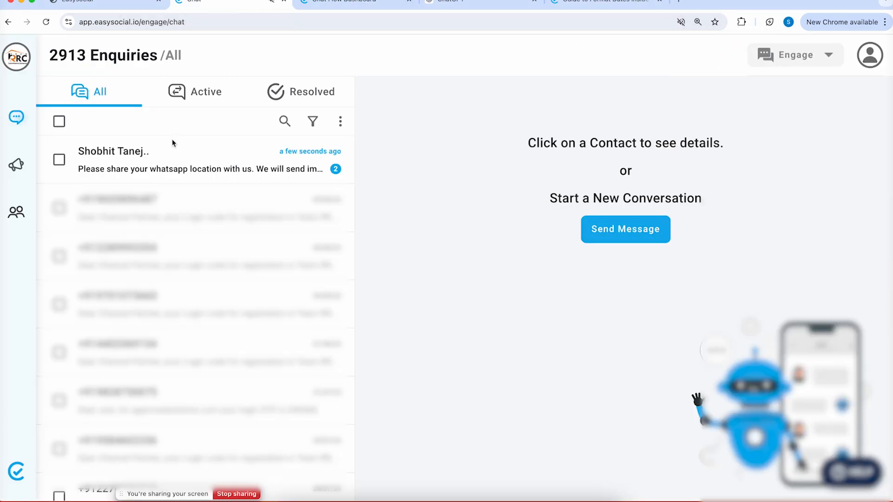
click(176, 154)
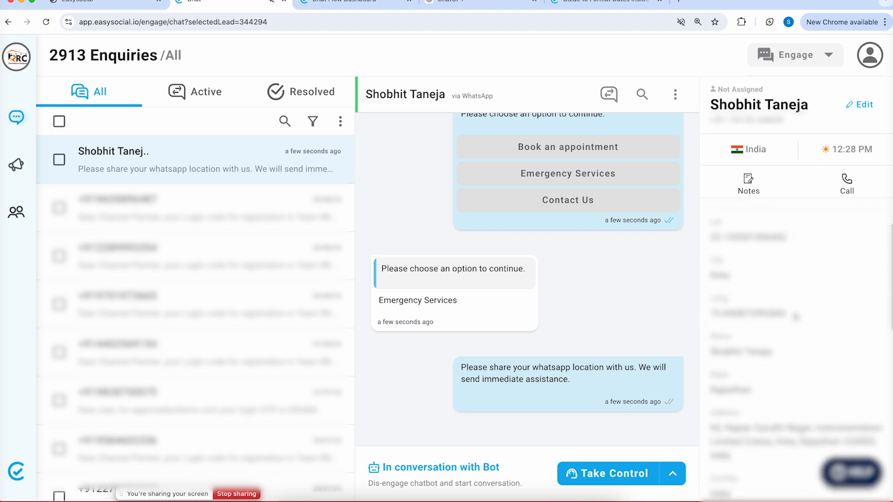
scroll(795, 317, down, 5)
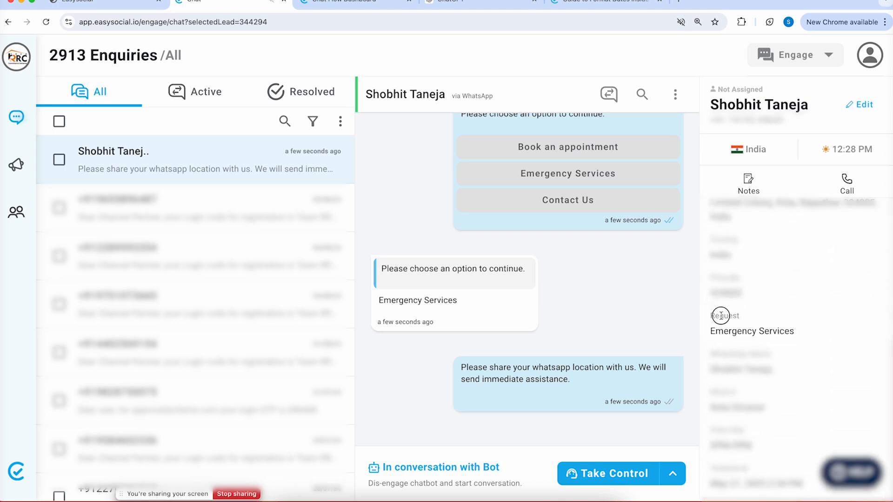
drag(721, 315, 801, 339)
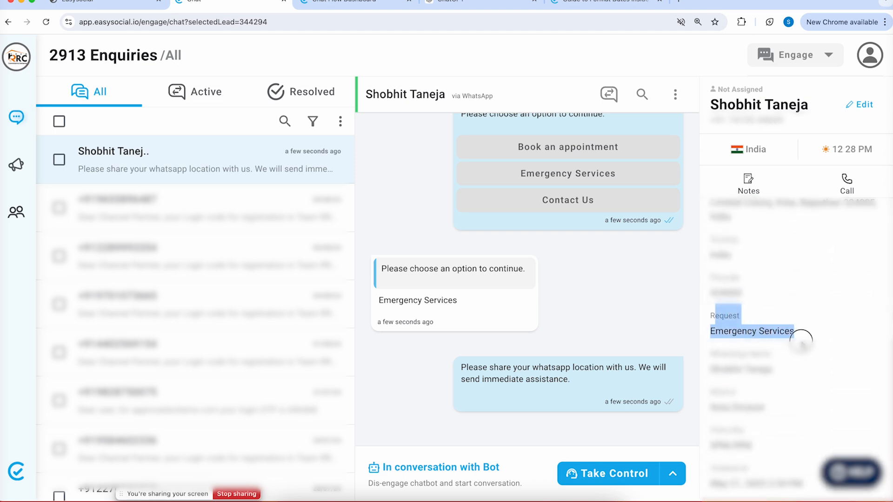
triple_click(774, 332)
key(super+c)
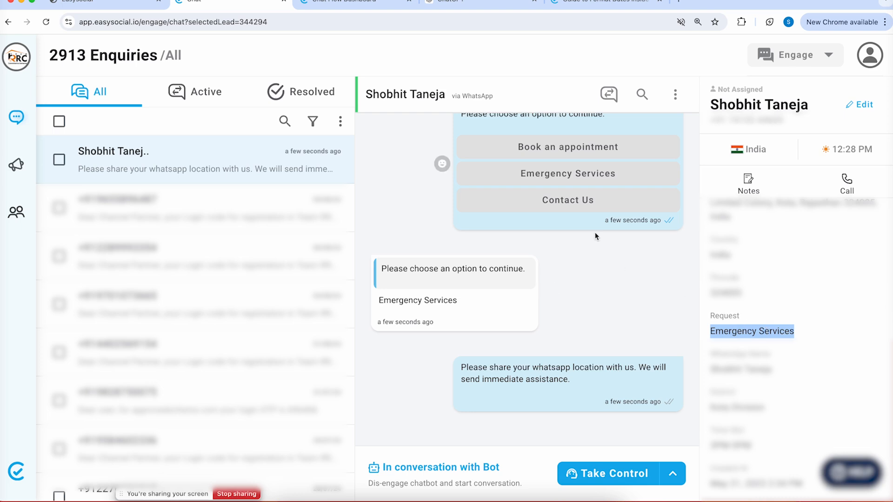
Go to Business Settings and expand the Lead Management options
click(870, 55)
click(822, 143)
click(117, 232)
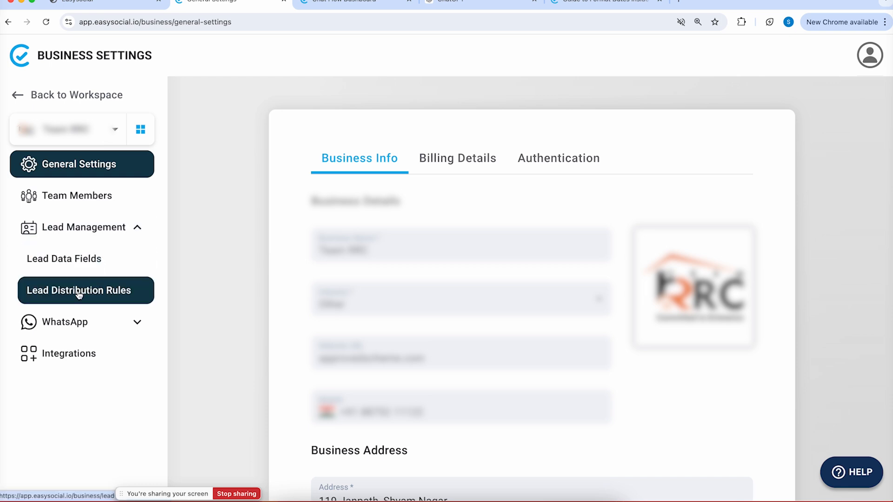
Start a new lead distribution rule with event User Interaction and lead field Request
click(78, 292)
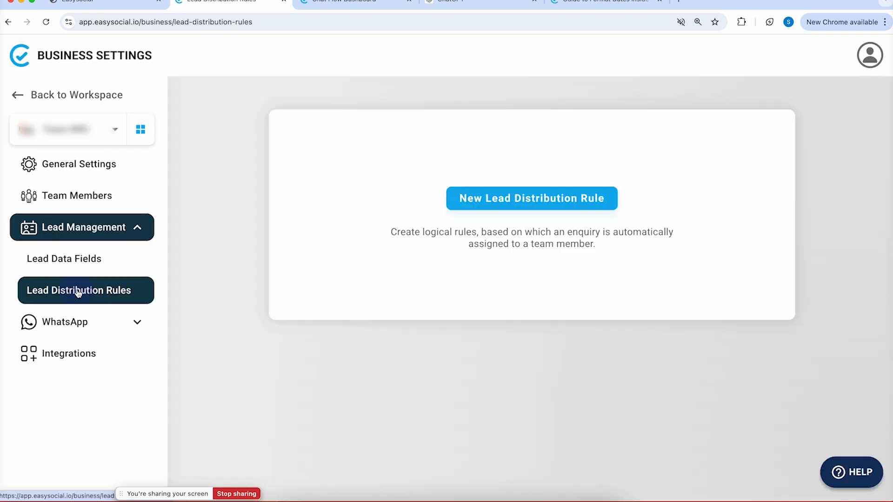
click(507, 209)
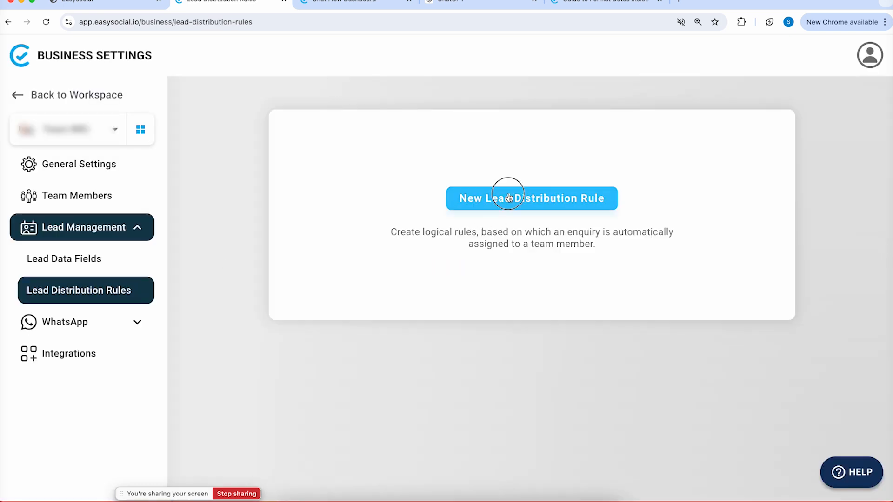
click(704, 162)
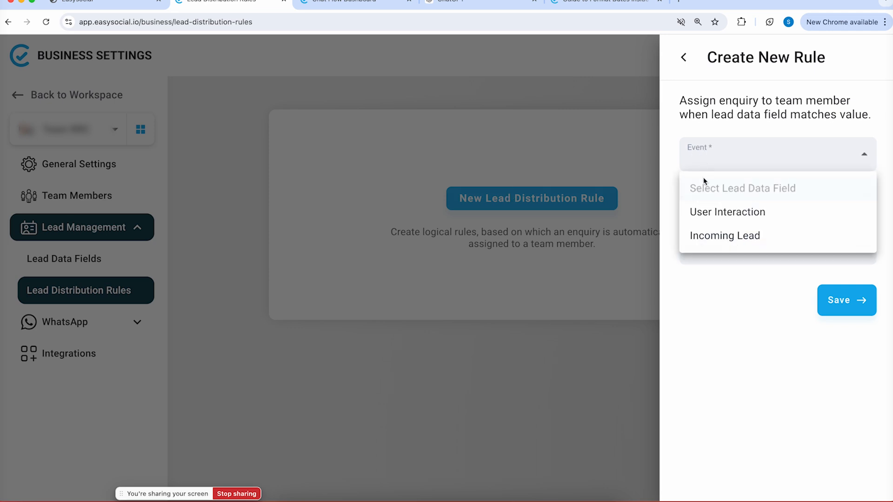
click(708, 214)
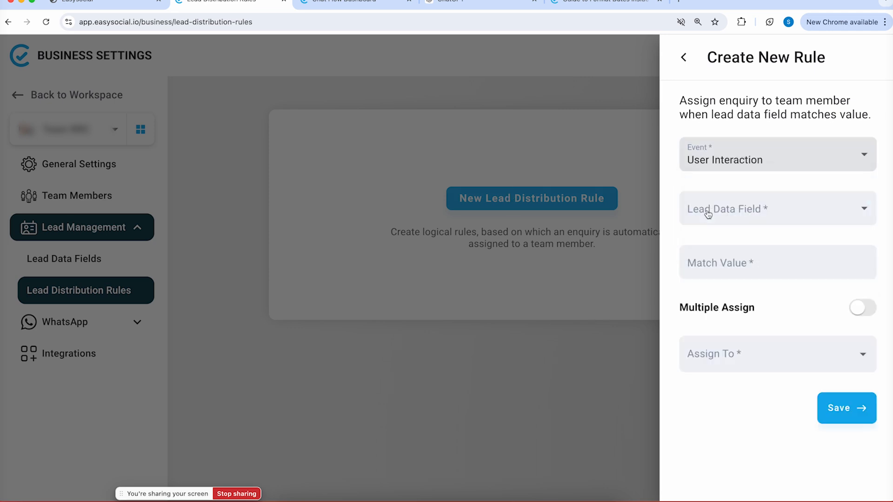
click(733, 214)
click(732, 214)
Paste Emergency Services as the match value, assign a team member, and save the rule
click(718, 253)
right_click(715, 257)
click(707, 260)
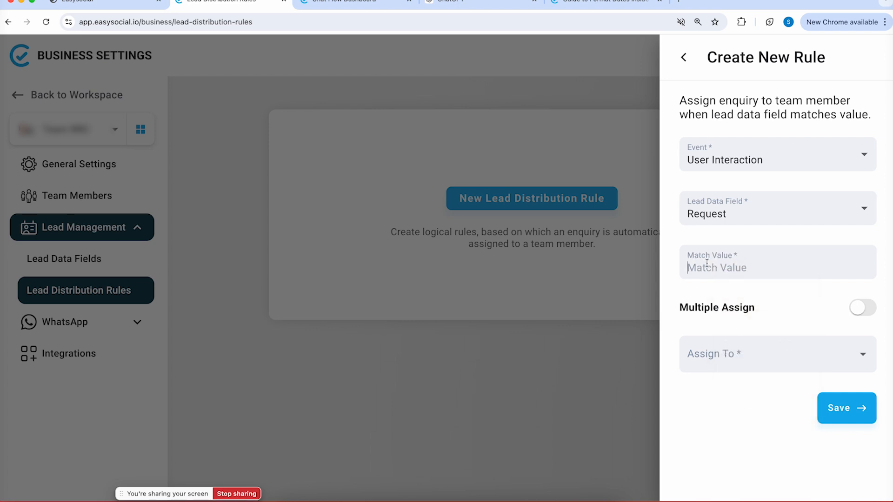
key(super+v)
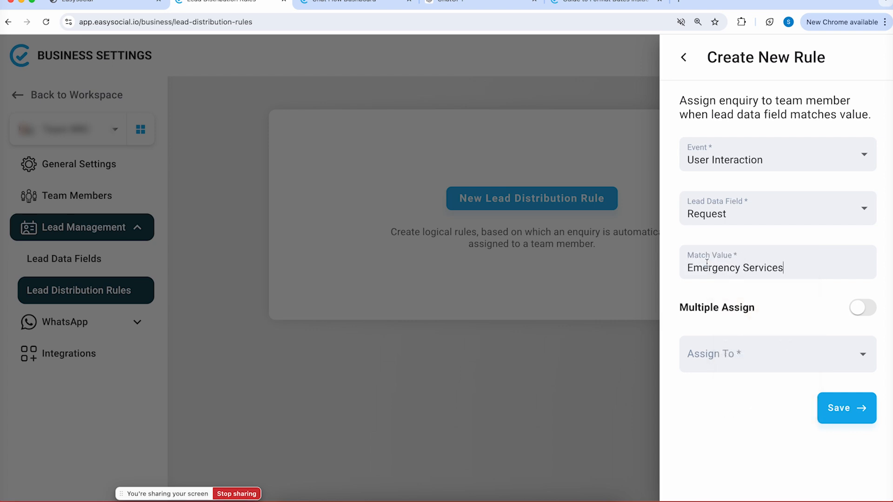
click(696, 358)
click(735, 391)
click(846, 413)
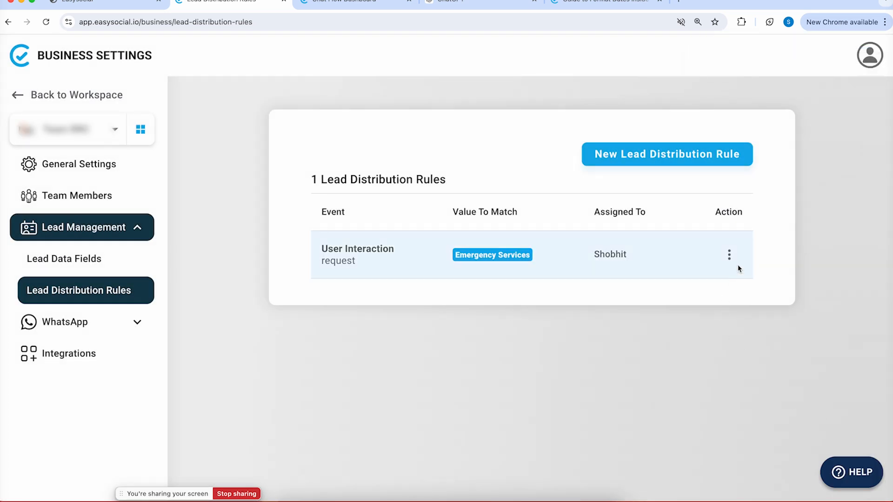
Delete the Emergency Services rule and begin a fresh distribution rule
click(728, 256)
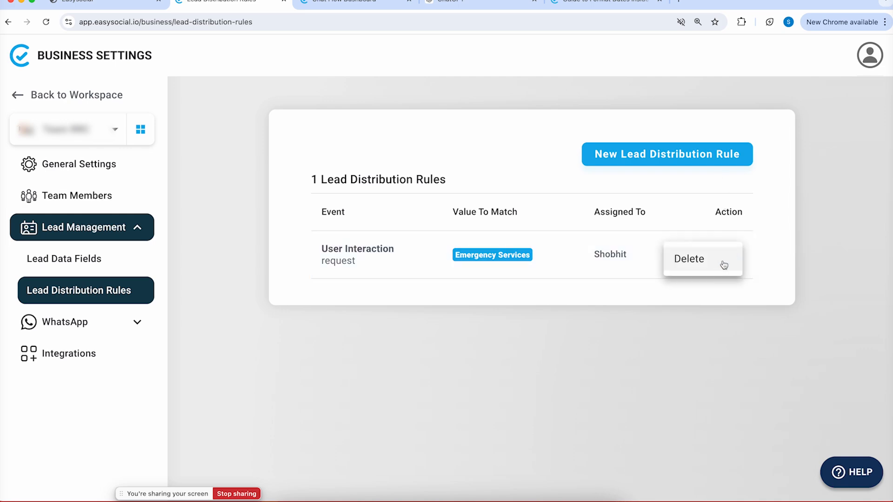
click(721, 263)
click(439, 307)
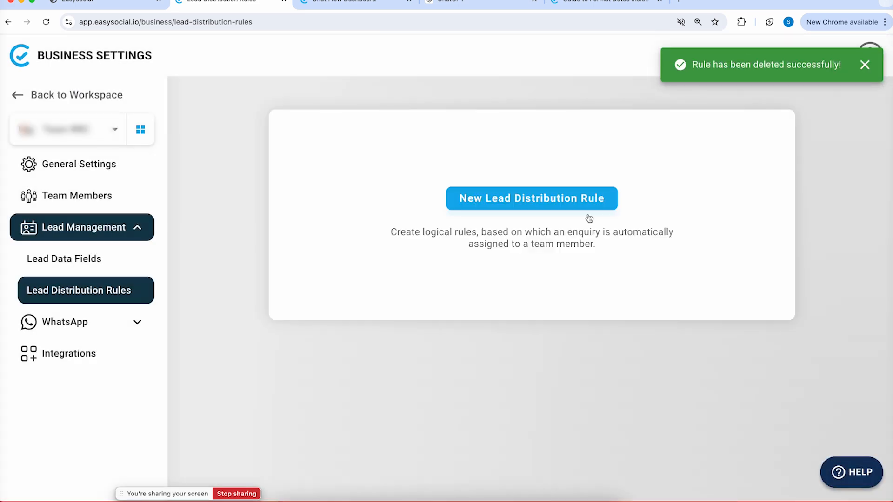
click(574, 201)
Set the rule to User Interaction, Request matching Emergency Services, assigned to a team member
click(746, 149)
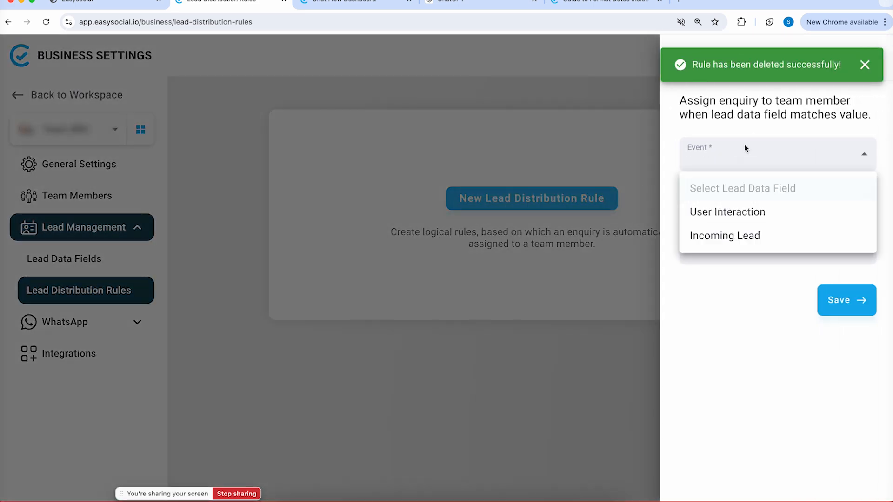
click(717, 212)
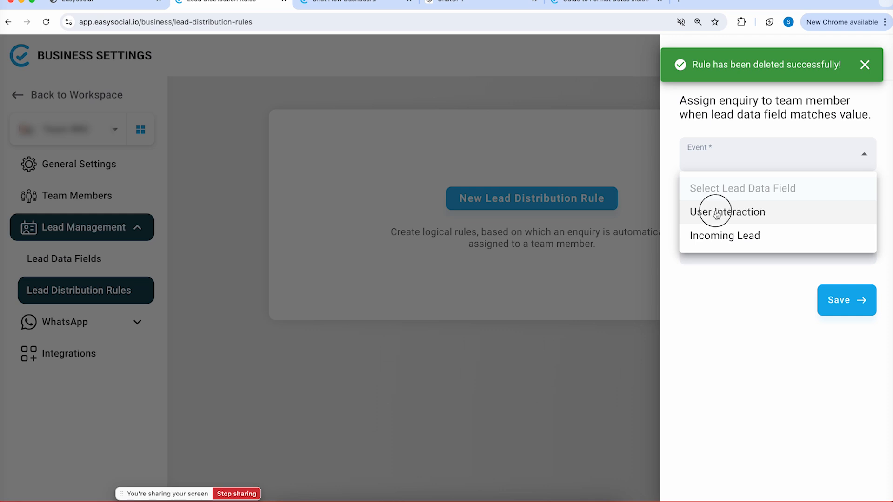
click(729, 214)
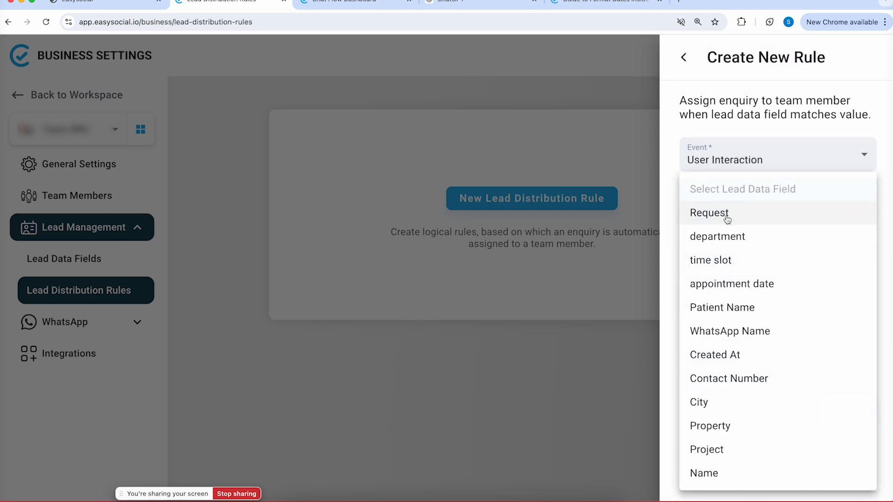
click(727, 219)
click(723, 276)
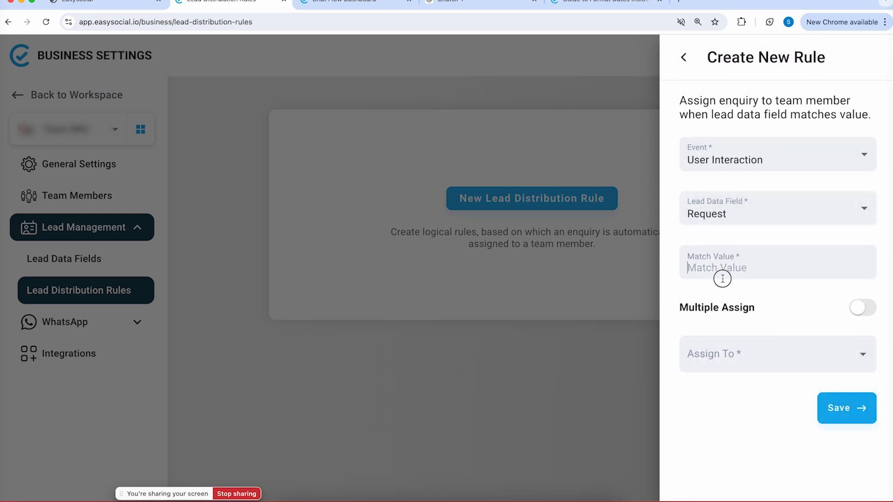
key(super+v)
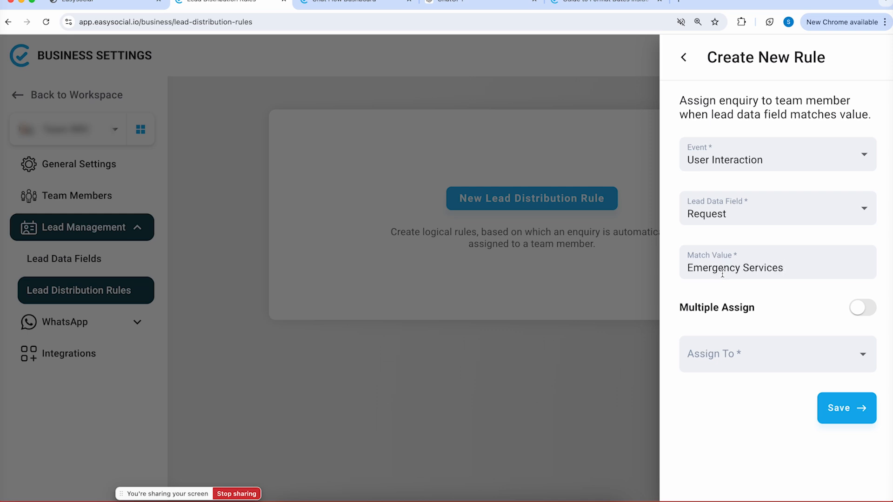
click(755, 351)
click(726, 388)
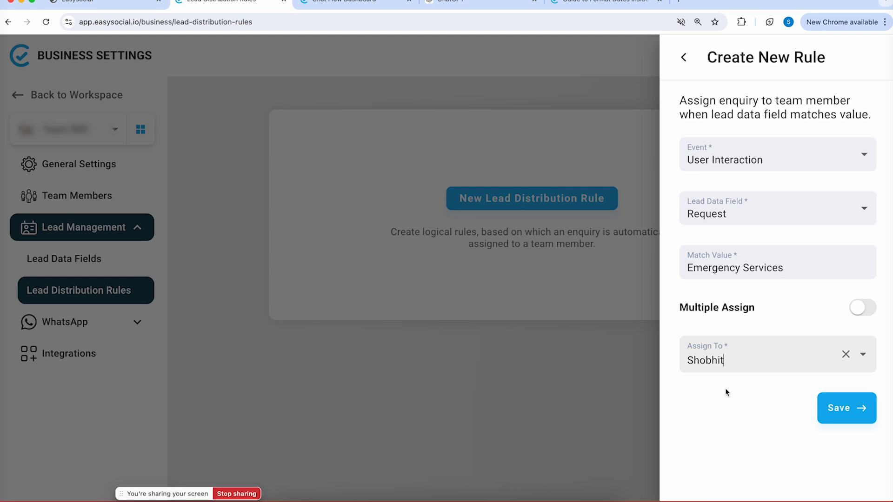
Keep Multiple Assign off with a single assignee, save the rule, and return to the workspace
click(860, 309)
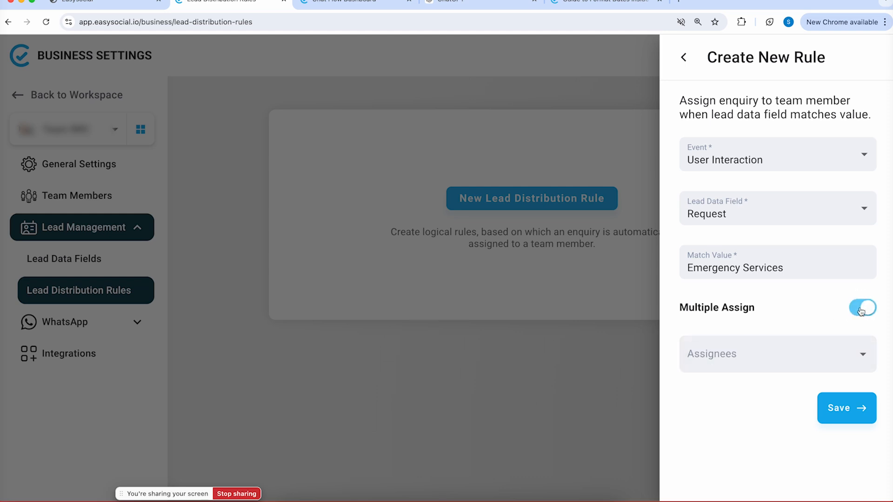
click(777, 344)
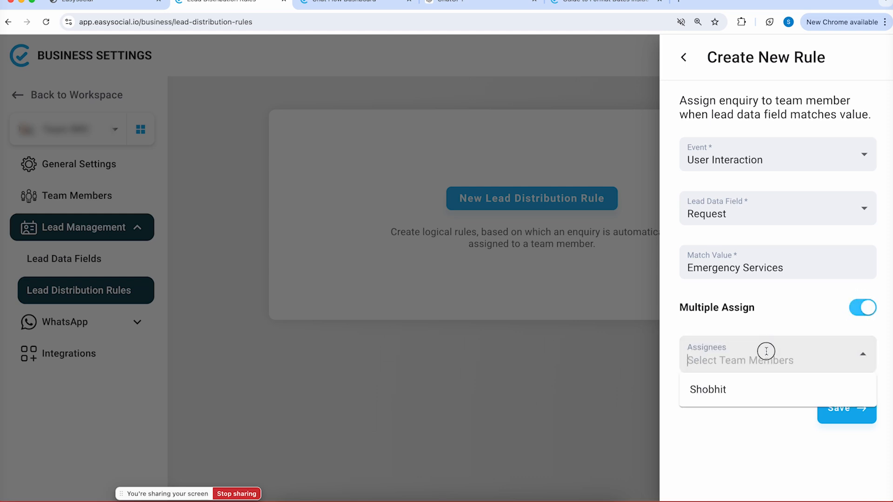
click(738, 388)
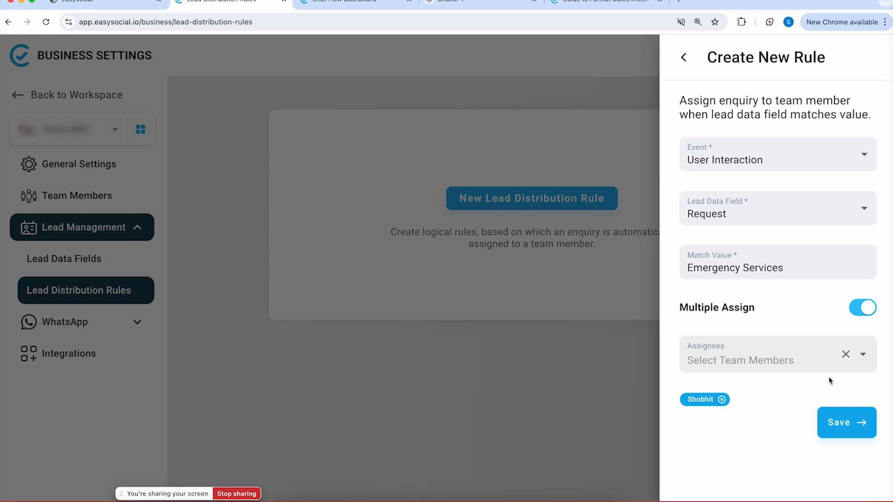
click(862, 307)
click(811, 359)
click(809, 389)
click(844, 411)
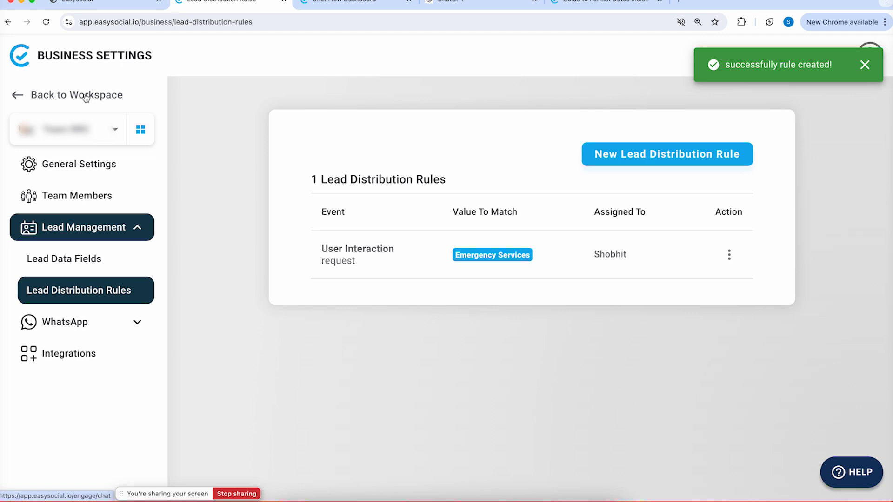
click(24, 93)
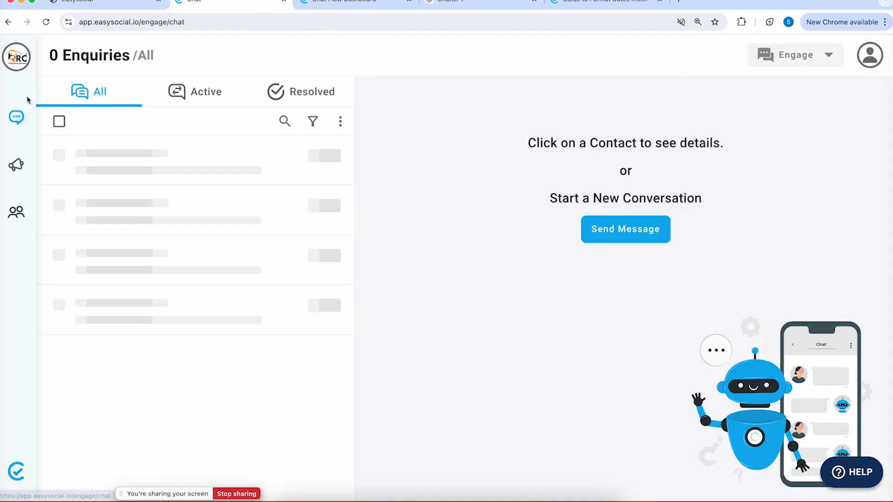
On Main Menu, tick 'Assign enquiry at this step based on a preset rule' and save the flow
click(132, 165)
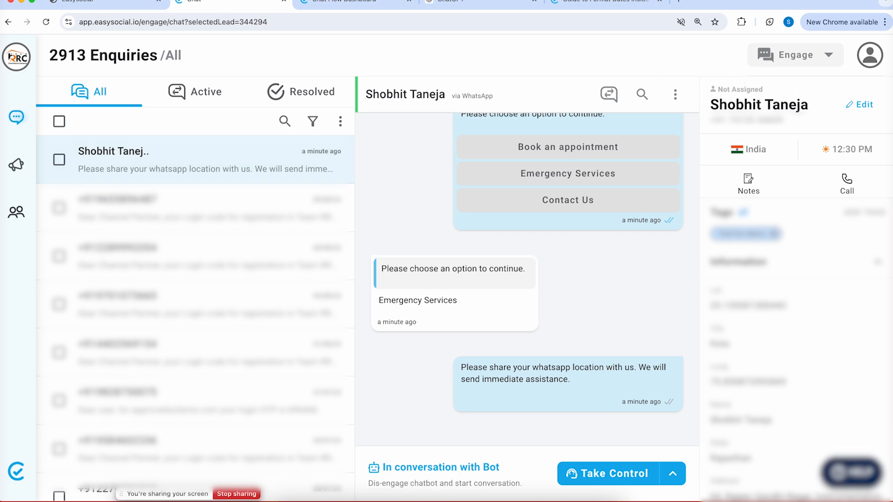
click(358, 6)
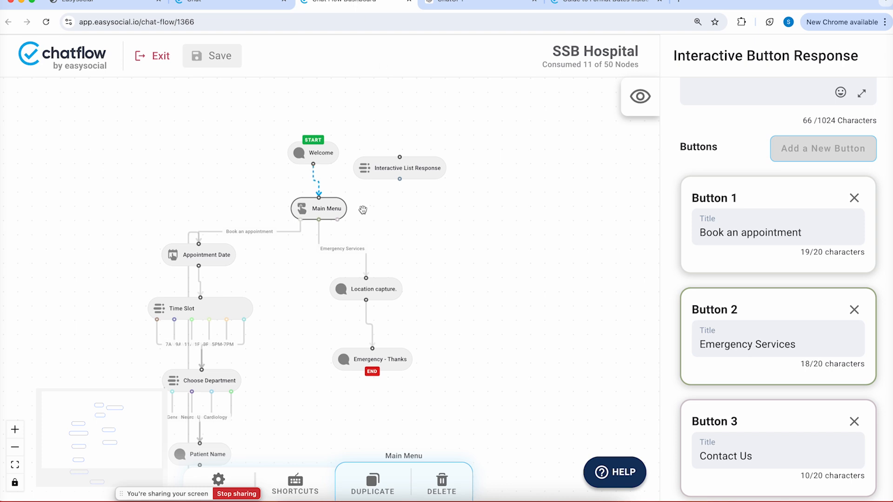
scroll(786, 322, down, 10)
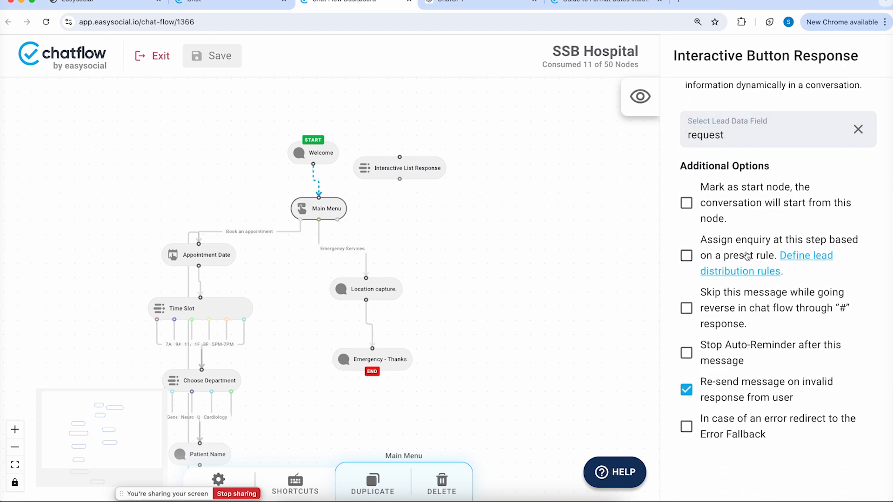
click(685, 257)
click(216, 56)
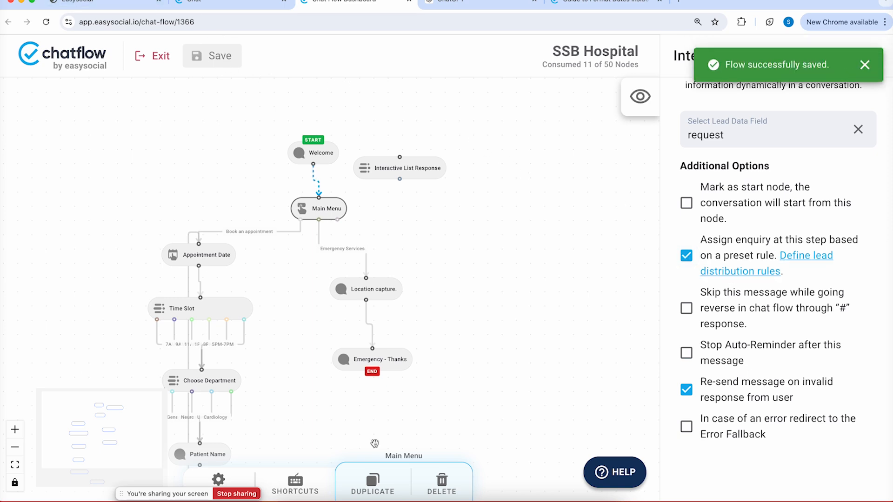
click(426, 499)
Send 0 to restart the hospital bot, reply Emergency Services, then return to the enquiries page
click(525, 367)
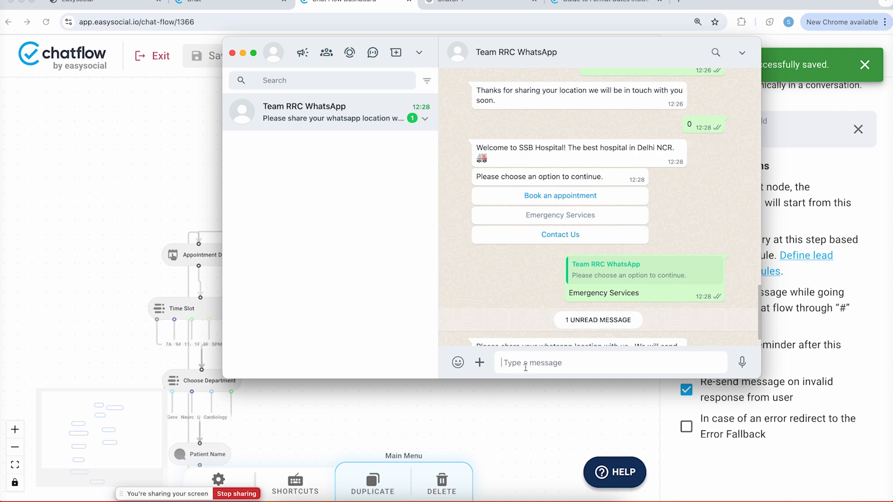
text(0)
key(Return)
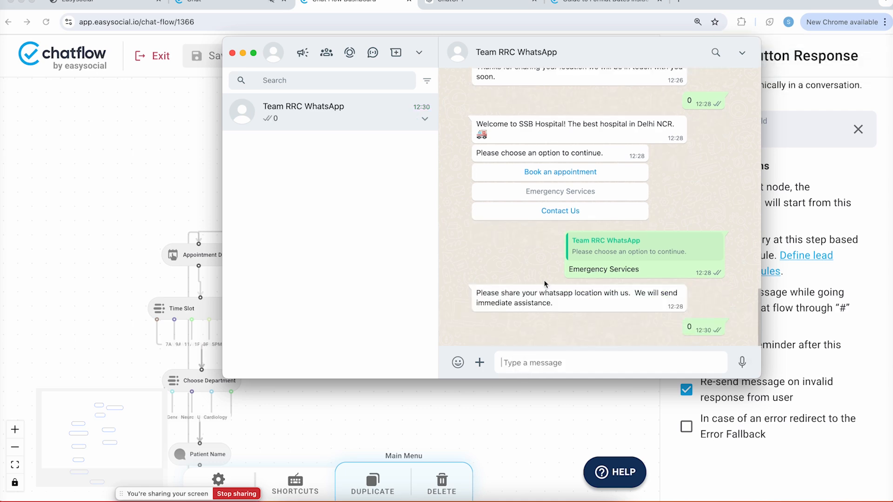
click(556, 304)
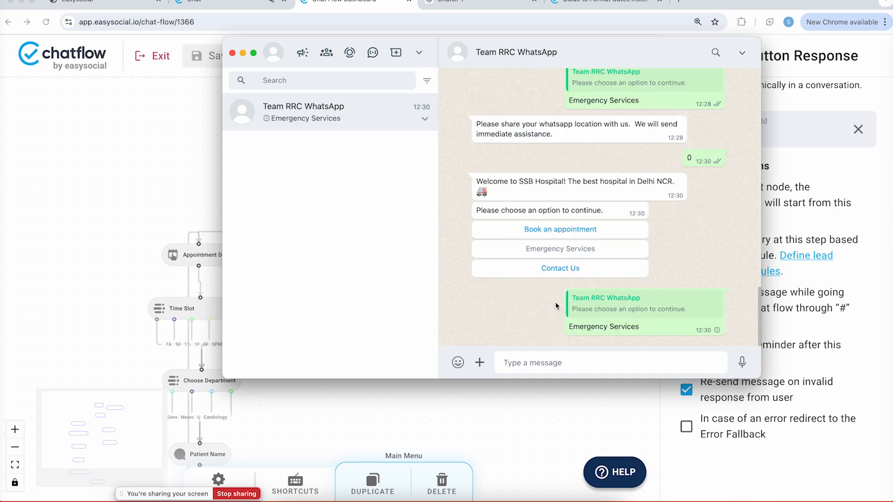
click(164, 154)
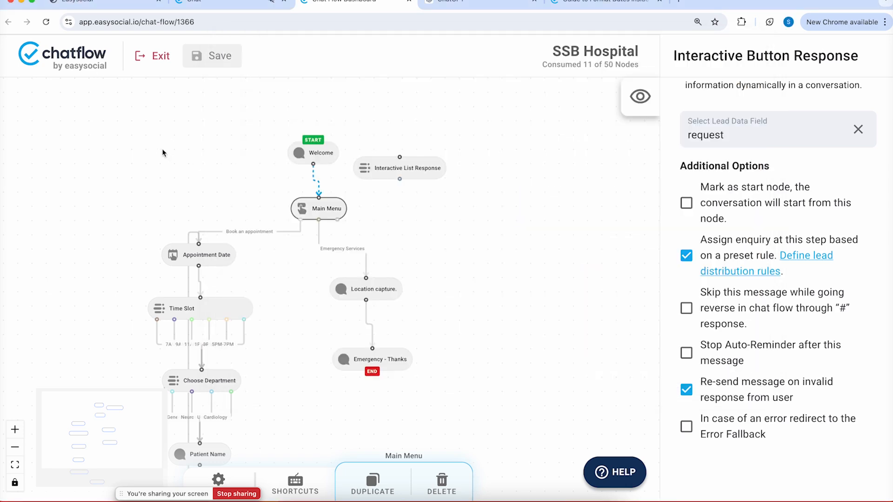
click(204, 1)
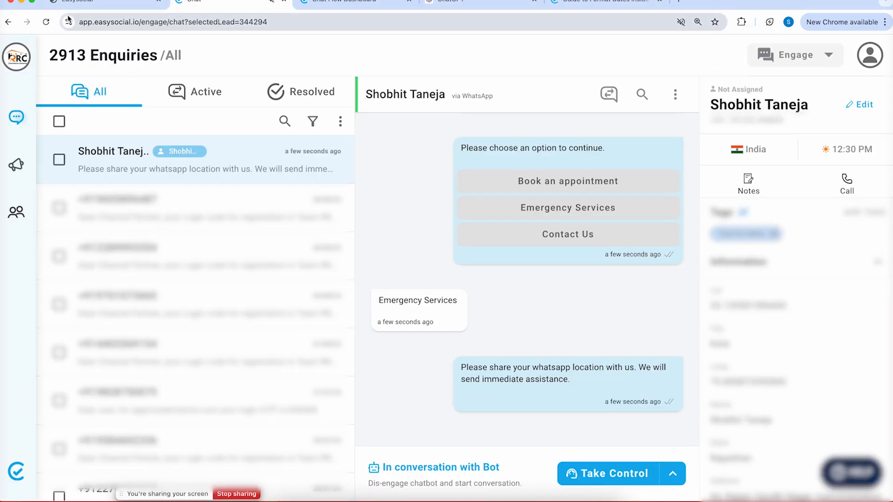
Reload the Chat page to confirm the enquiry's assignee, then reposition the SSB Hospital flow canvas
click(47, 22)
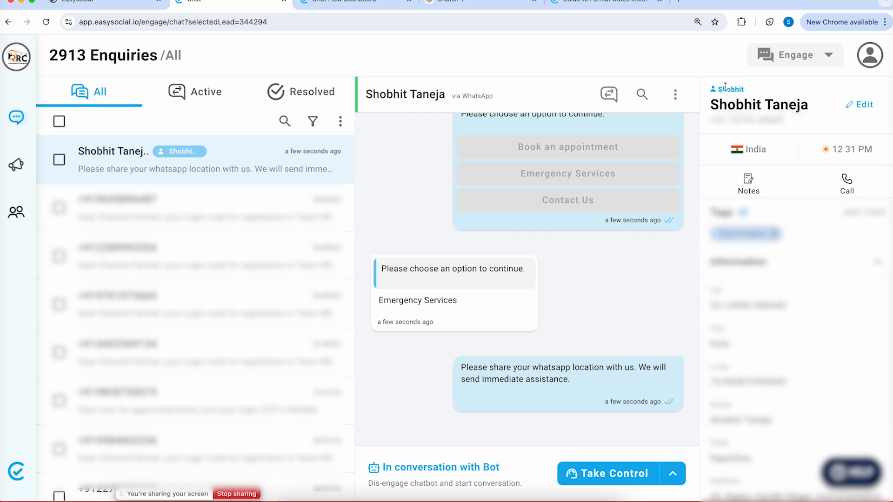
click(334, 5)
drag(430, 313, 454, 249)
drag(409, 292, 409, 279)
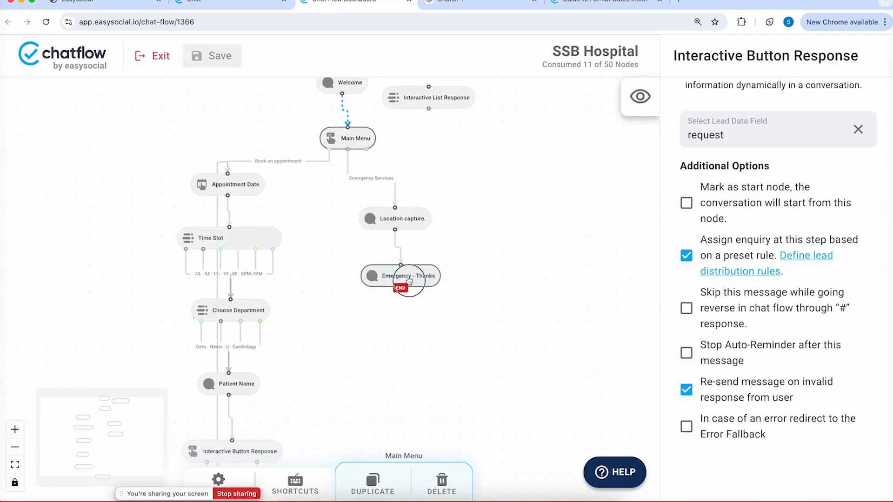
Add an Automation > Template Scheduler node below Emergency - Thanks
right_click(509, 263)
click(570, 362)
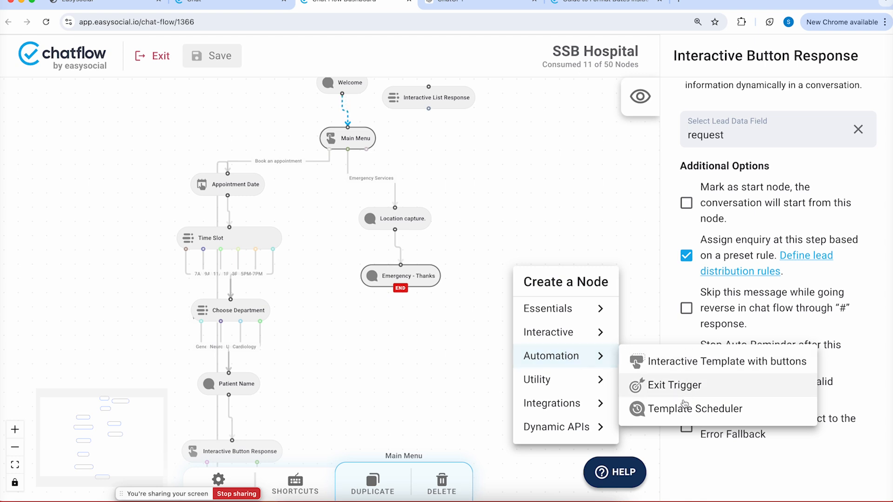
click(676, 409)
drag(535, 286, 414, 346)
Untick 'Mark as end node' on Emergency - Thanks and link it to the Template Scheduler
click(403, 274)
scroll(790, 302, down, 10)
click(686, 177)
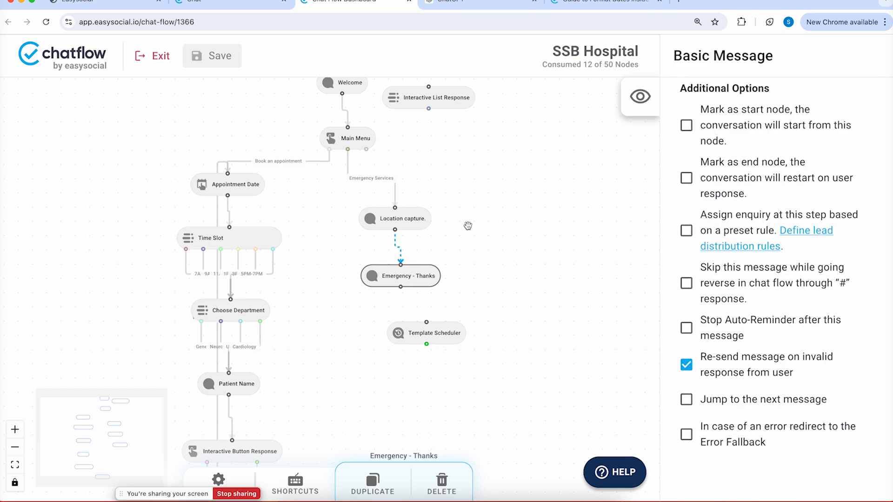
drag(400, 287, 426, 321)
drag(425, 337, 412, 339)
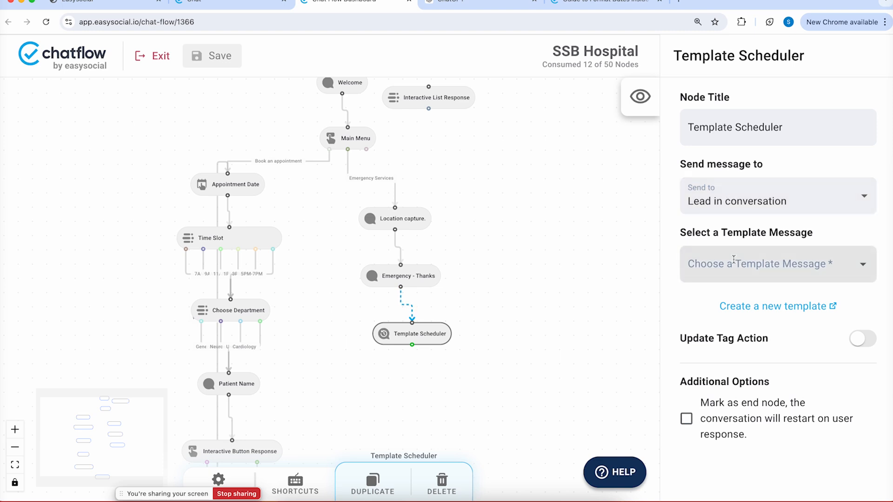
Set Send to Other Numbers and add three more mobile number entries, four in total
click(740, 201)
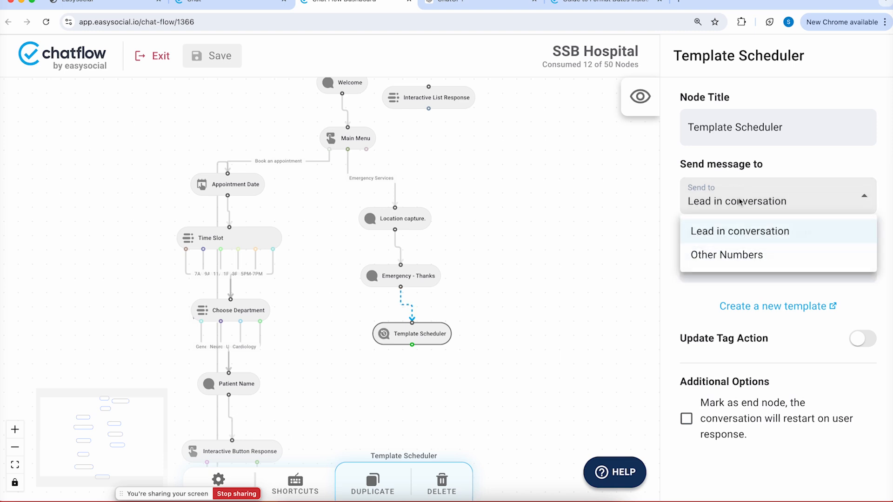
click(724, 252)
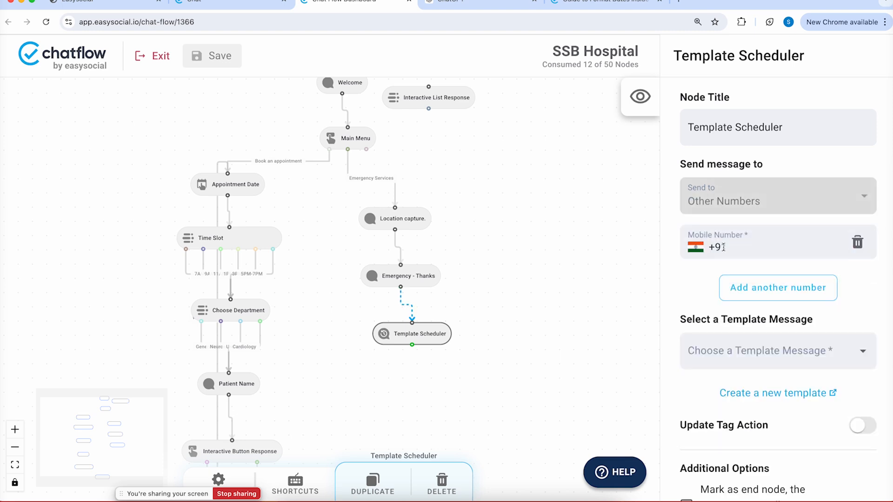
click(761, 293)
click(767, 332)
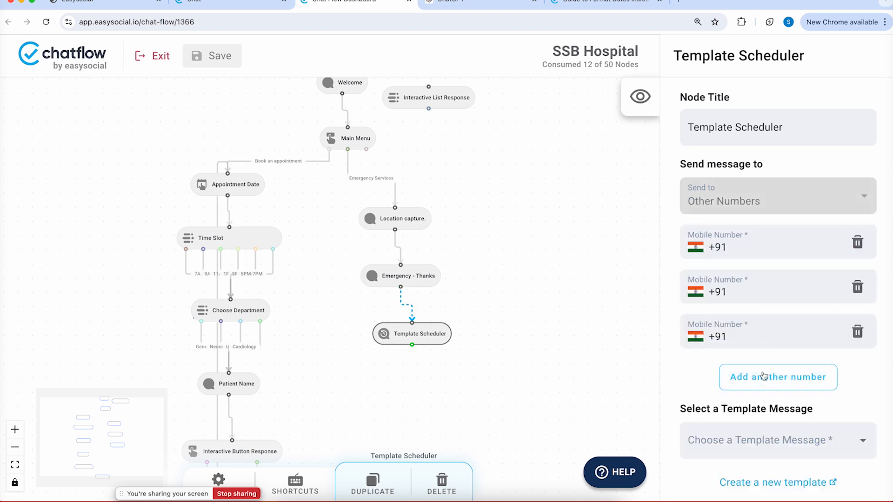
click(763, 375)
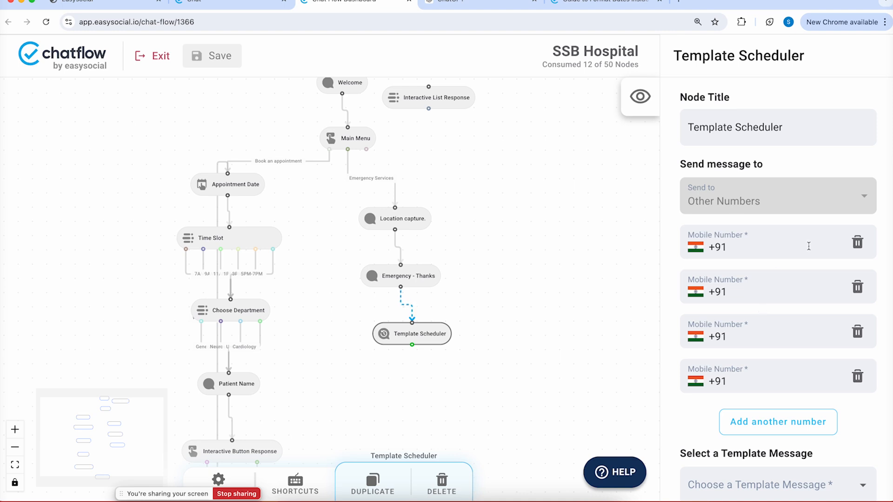
scroll(797, 359, down, 3)
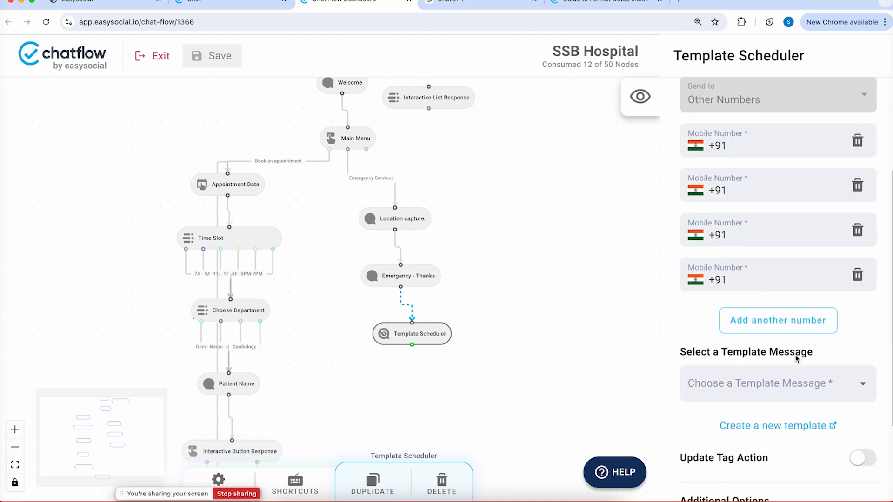
Choose broker_otp_trrc_v2 as the scheduler's template message
click(797, 359)
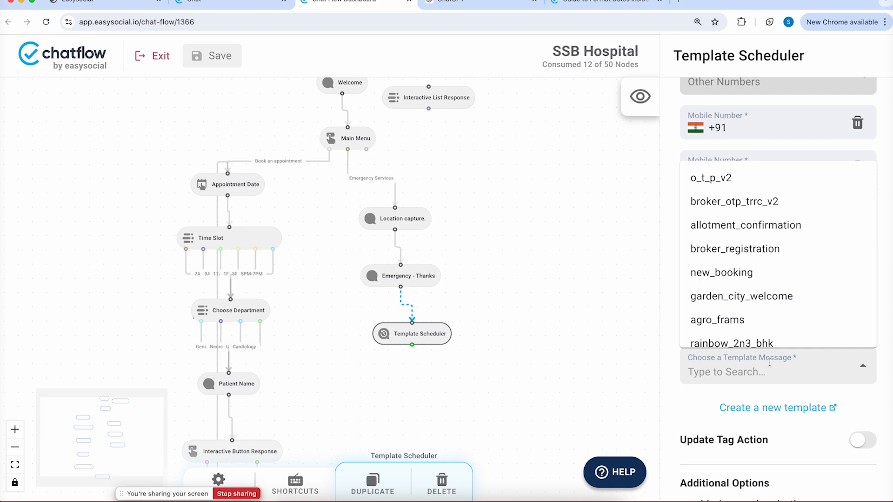
click(731, 178)
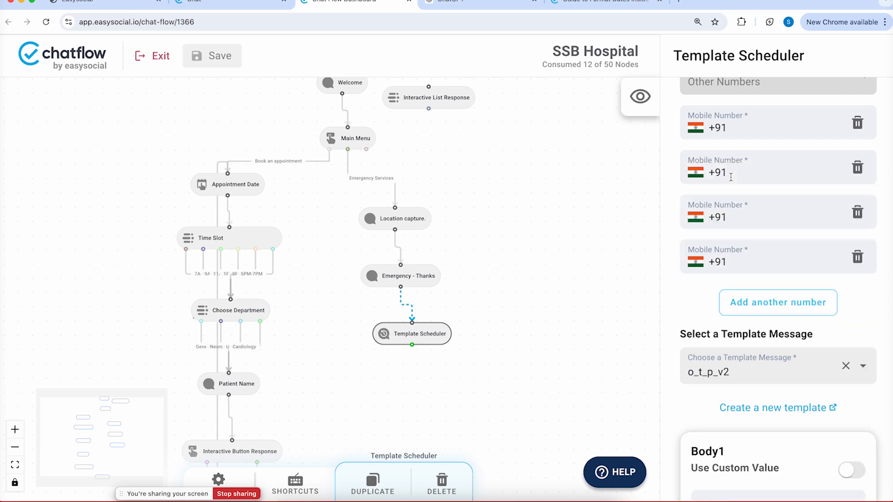
scroll(731, 177, down, 5)
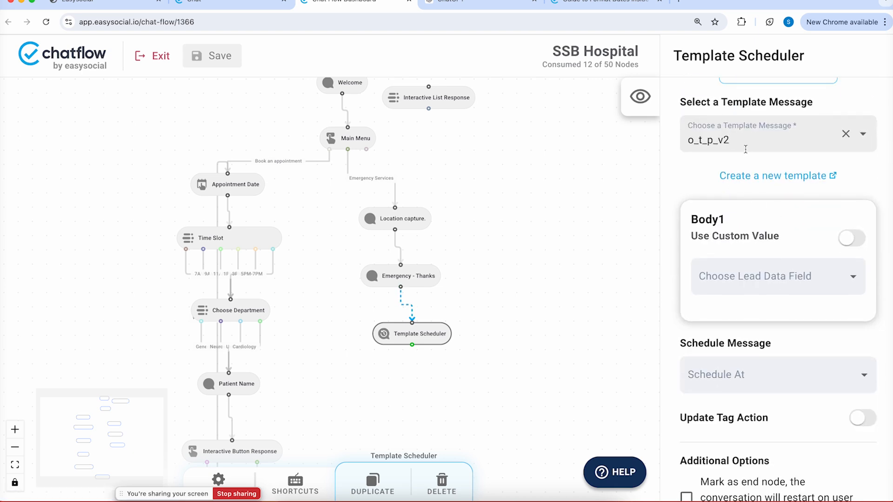
click(746, 148)
click(725, 192)
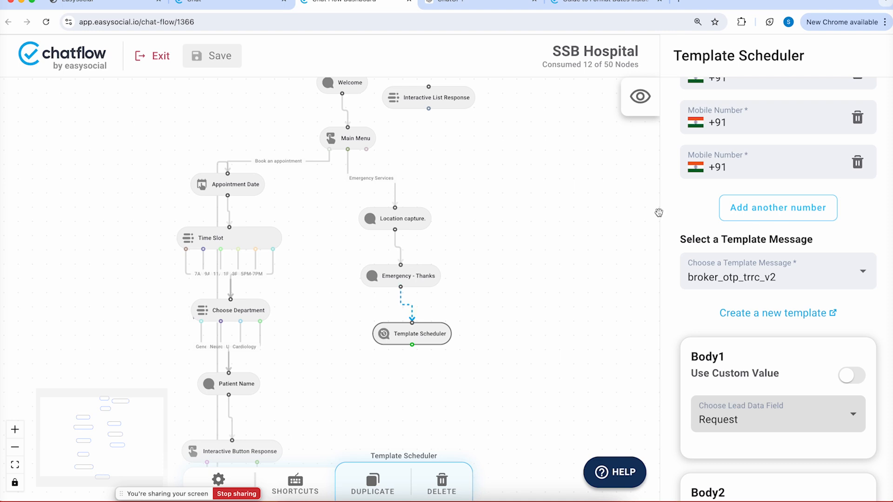
Mark the Template Scheduler as end node and fill Body2 with time slot
click(434, 344)
scroll(760, 319, down, 5)
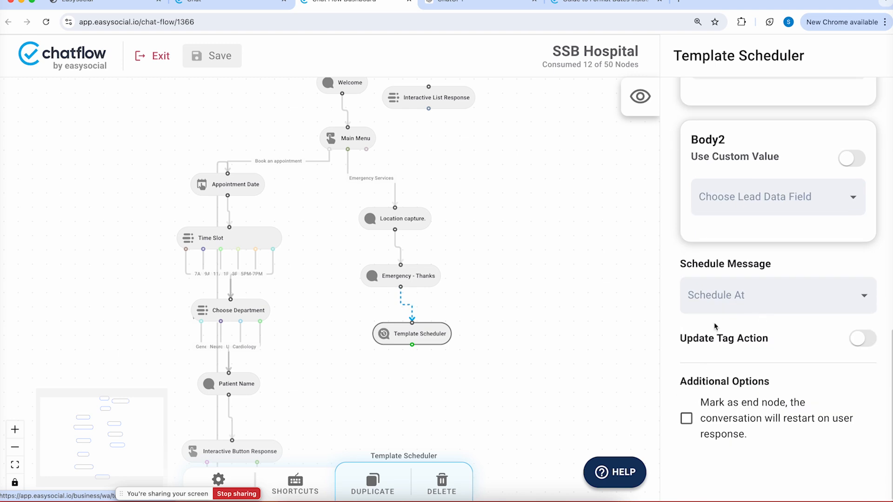
click(687, 418)
click(775, 205)
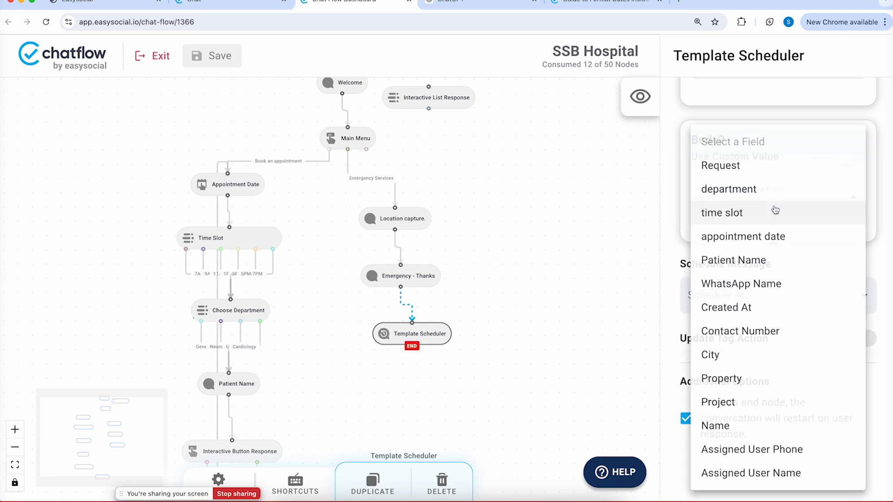
click(775, 210)
scroll(768, 205, up, 3)
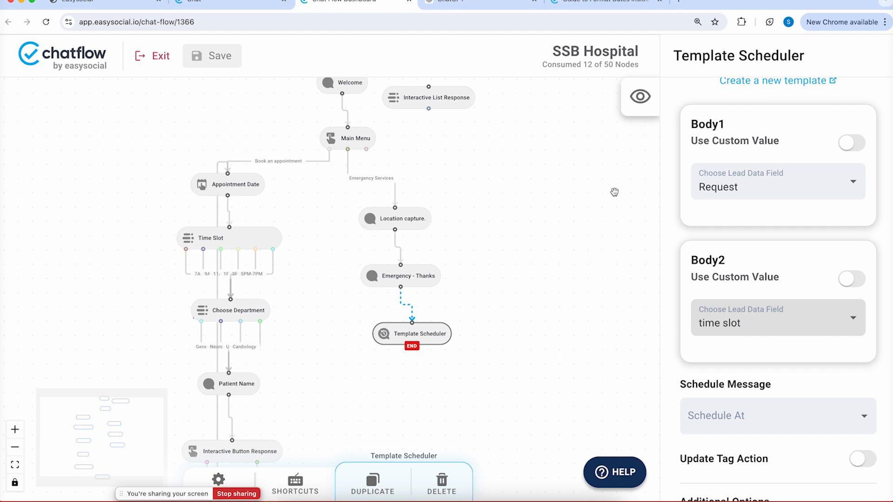
scroll(731, 416, down, 3)
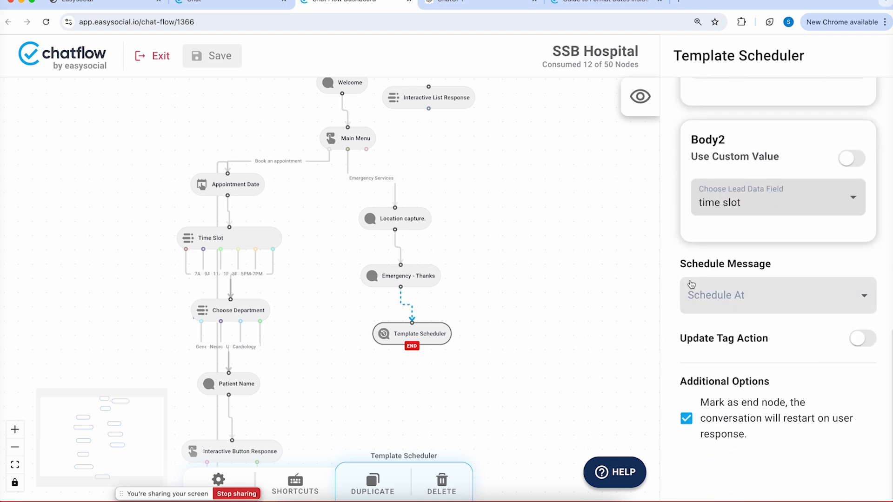
click(741, 295)
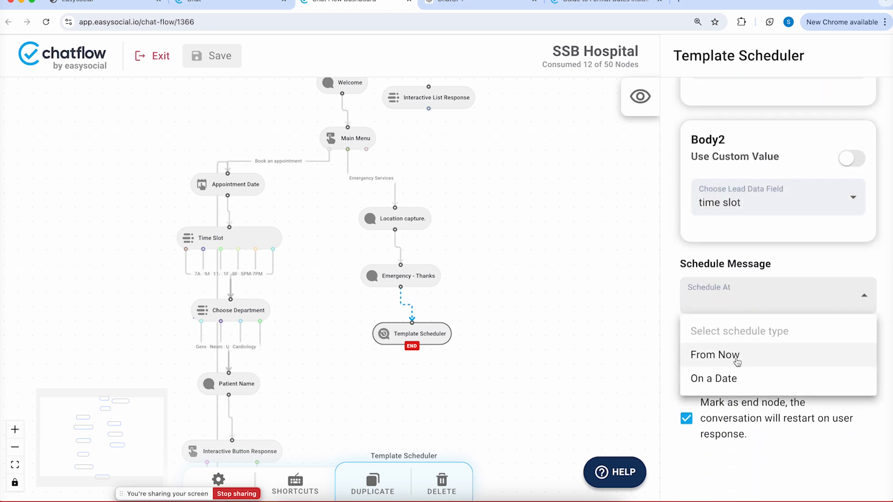
Schedule the message From Now with a 1-minute offset and turn on tag updating
click(734, 358)
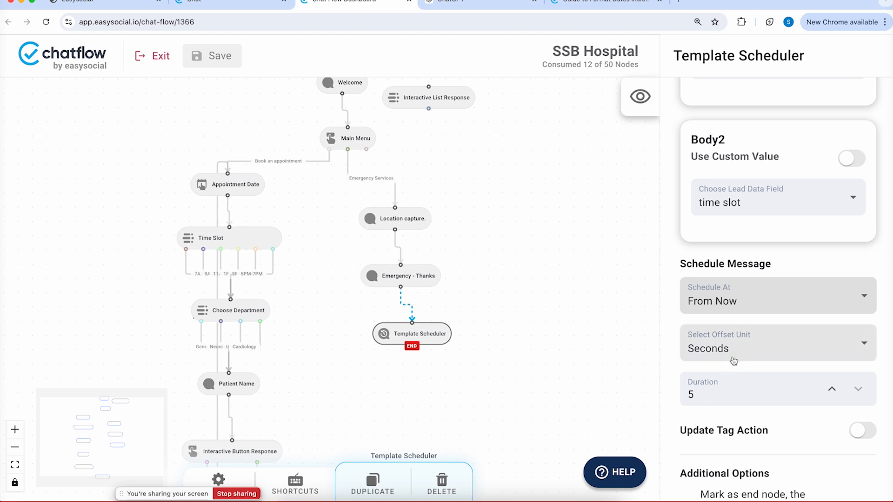
click(730, 354)
click(711, 402)
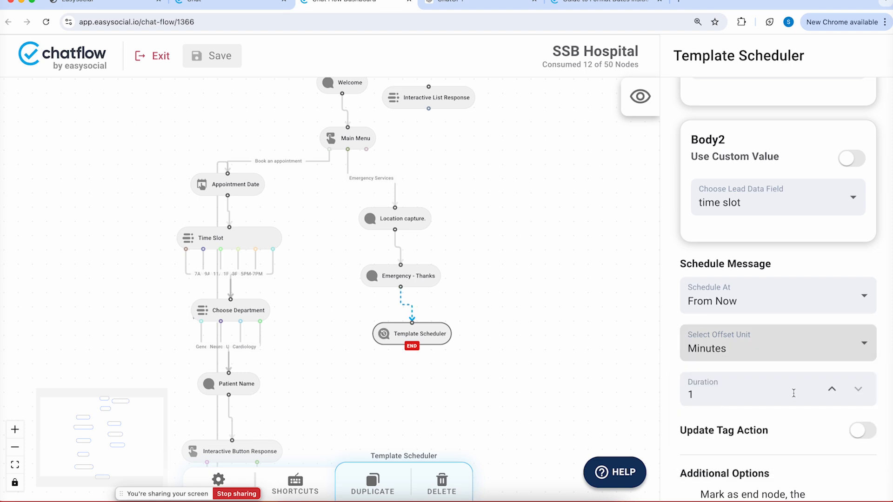
click(832, 389)
click(833, 389)
click(832, 389)
click(832, 389)
click(833, 389)
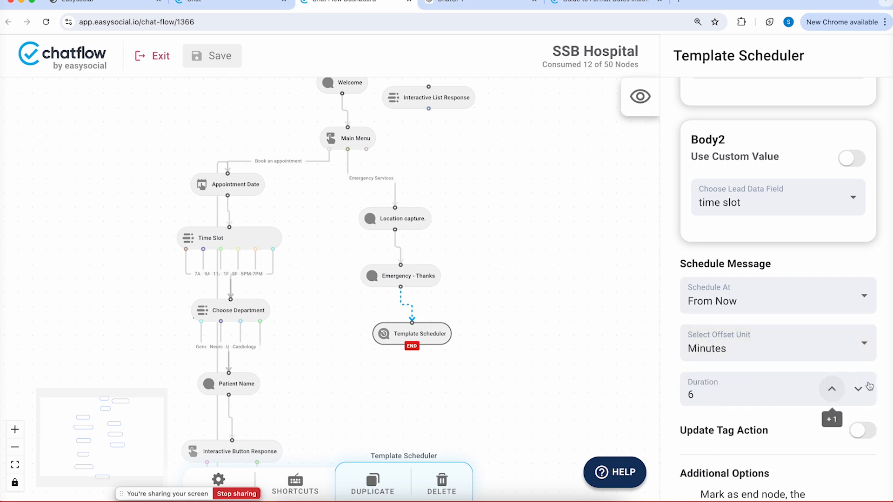
click(858, 390)
click(858, 390)
click(858, 390)
click(858, 390)
click(858, 389)
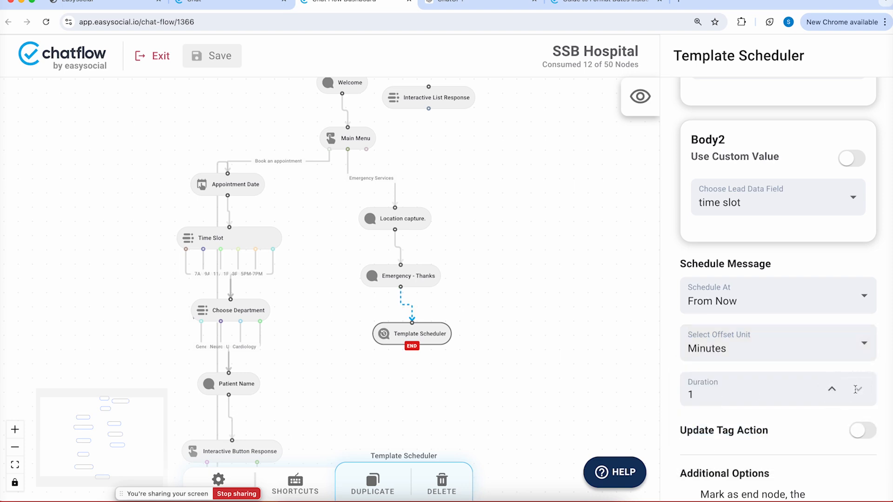
click(859, 434)
Set the Template Scheduler's Tag Action to Add Tag, then go to the chat enquiries page
click(808, 473)
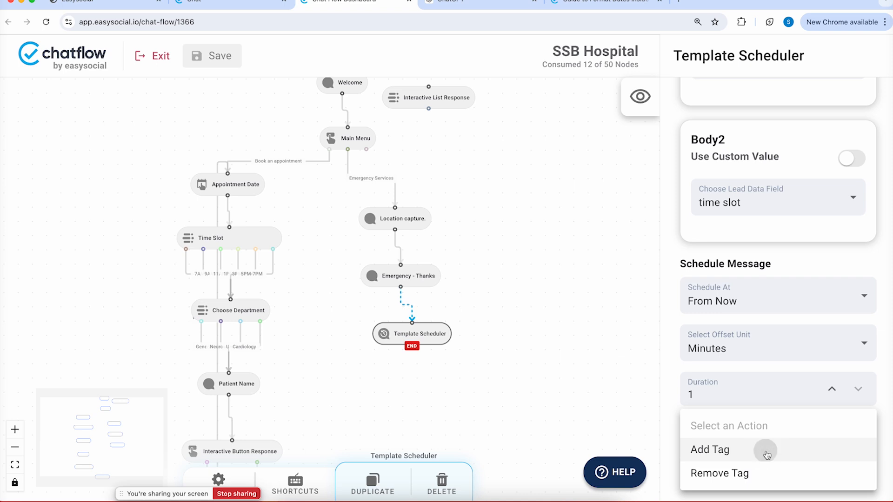
click(766, 450)
scroll(767, 446, down, 2)
click(764, 436)
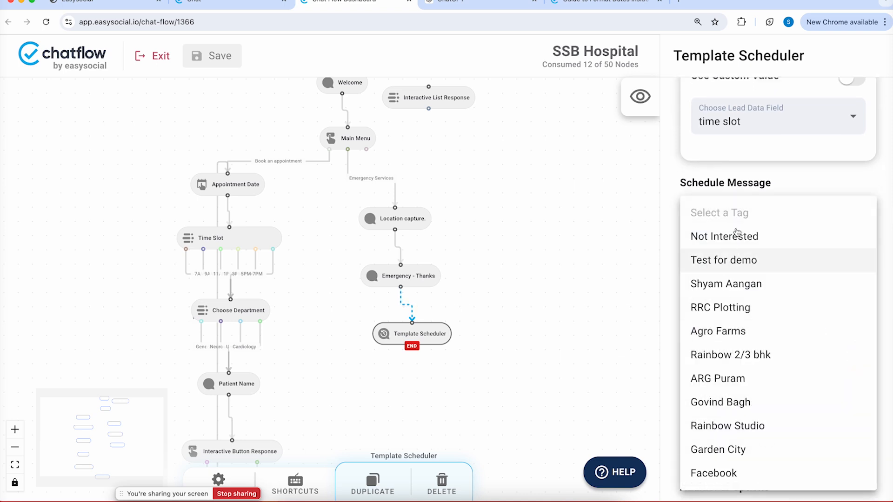
click(612, 337)
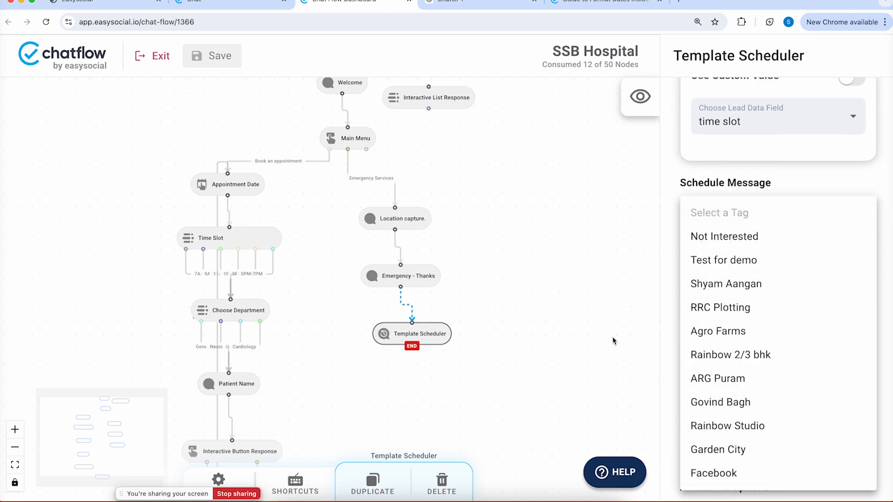
scroll(699, 405, down, 1)
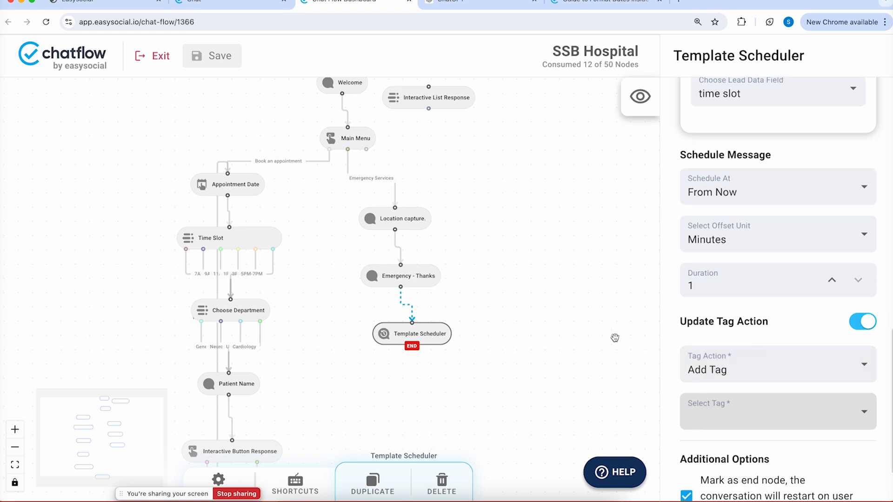
click(223, 1)
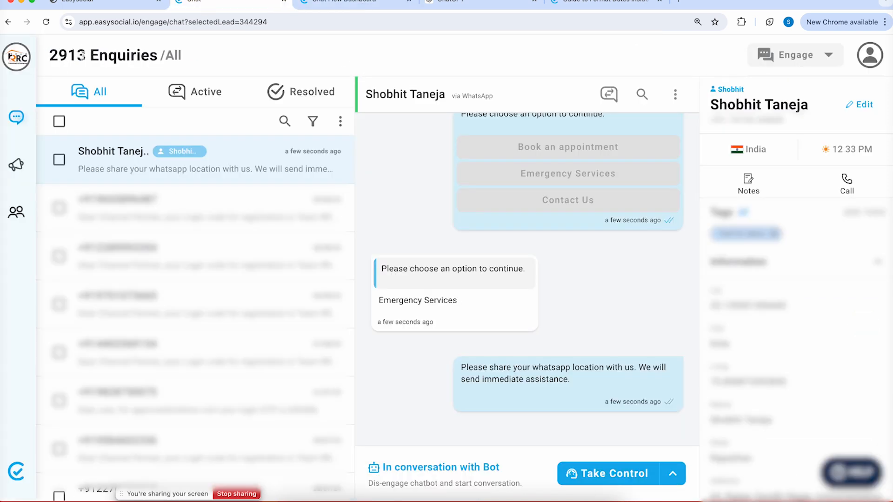
Create a new contact tag titled 'informed to et' under Contacts > Tags
click(9, 218)
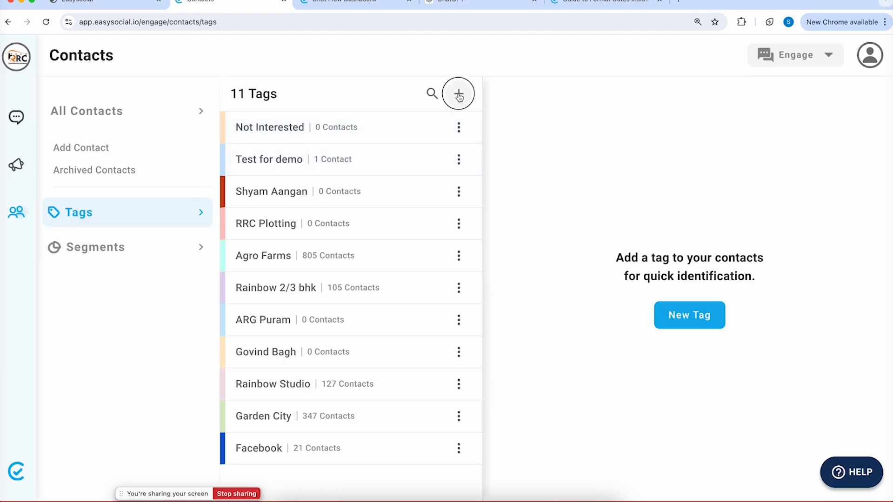
click(459, 95)
text(informed to et)
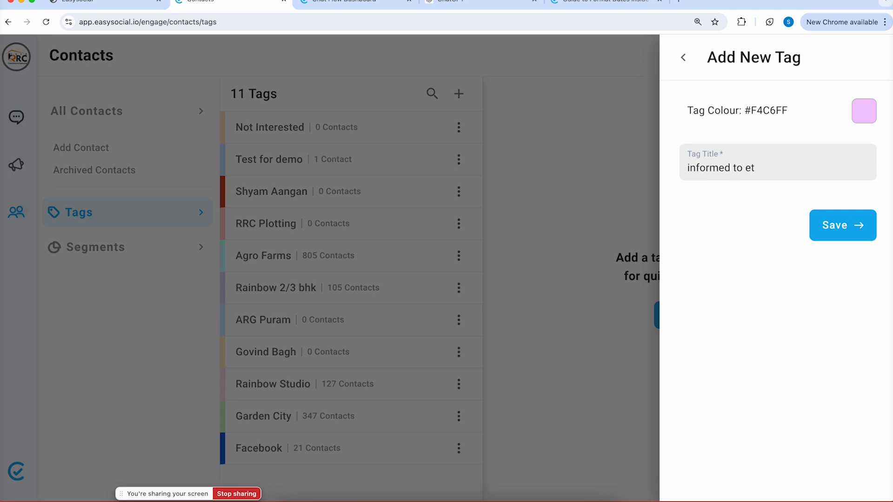
click(830, 225)
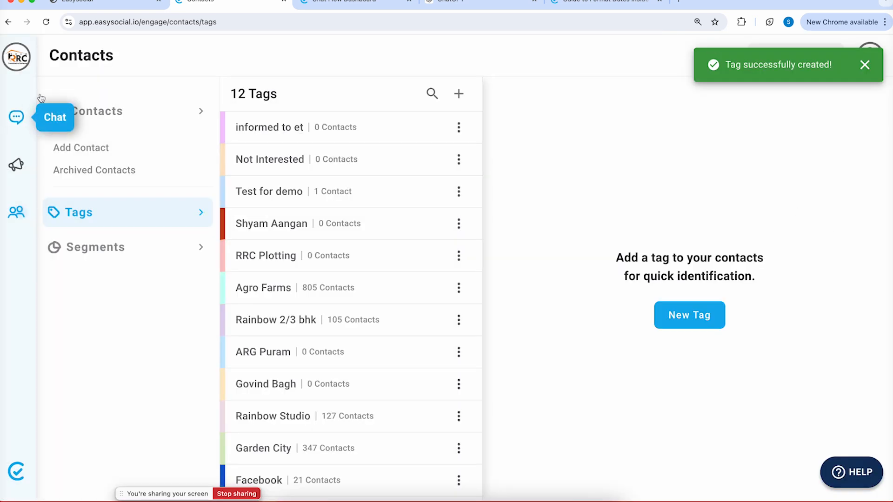
Reload the chatflow and choose 'informed to et' as the Template Scheduler's tag
click(351, 4)
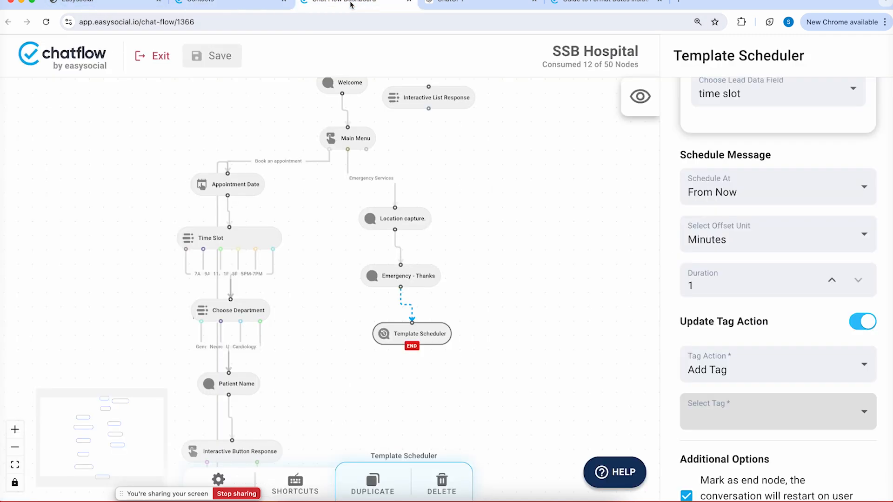
click(206, 56)
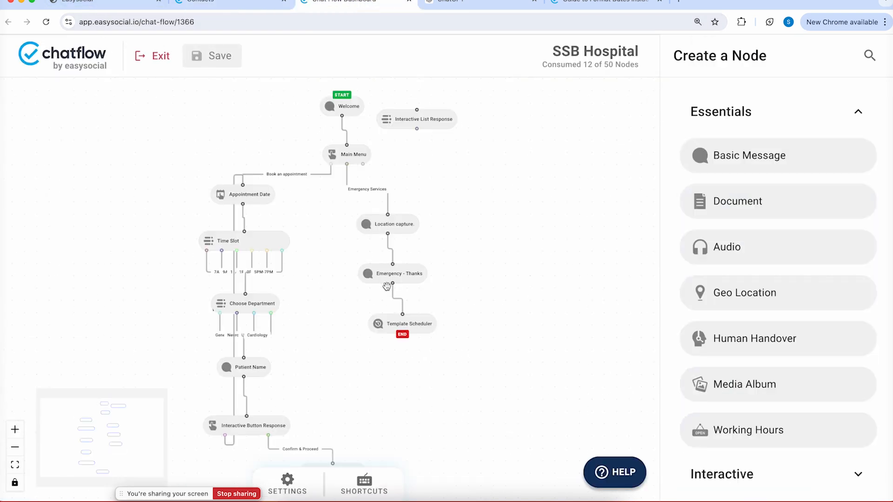
click(401, 324)
scroll(780, 401, down, 8)
scroll(780, 401, down, 8)
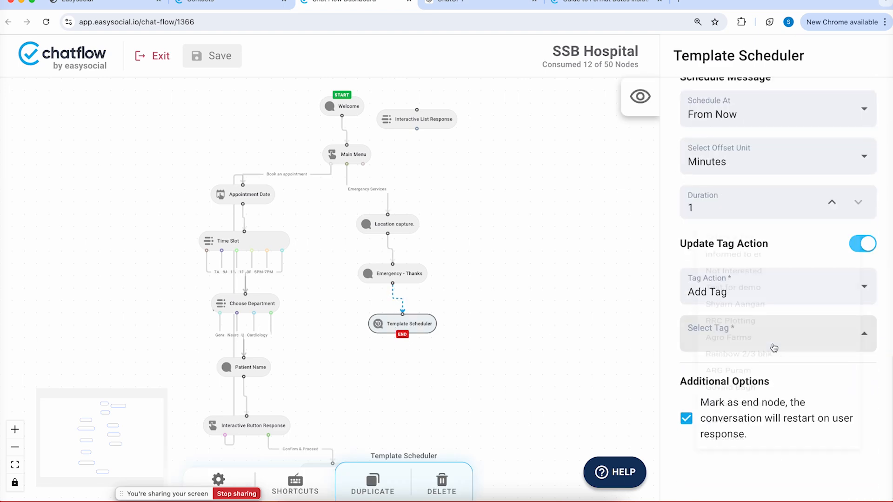
click(773, 344)
click(769, 212)
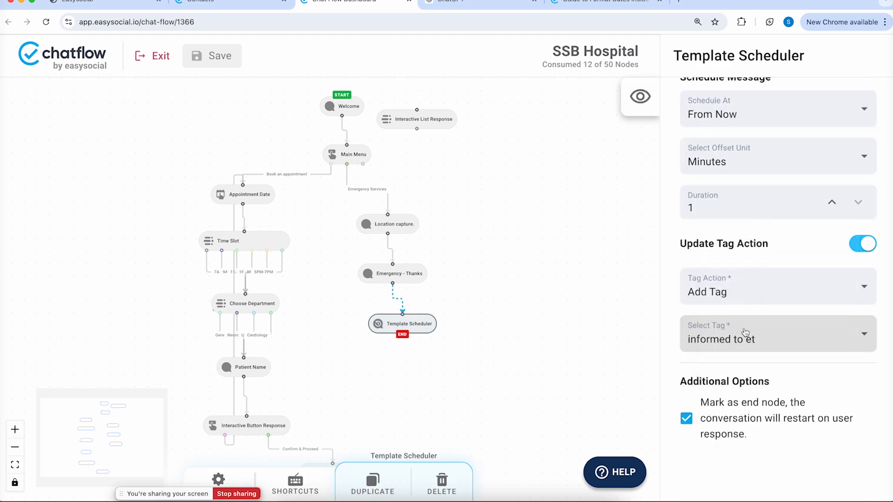
scroll(716, 342, up, 5)
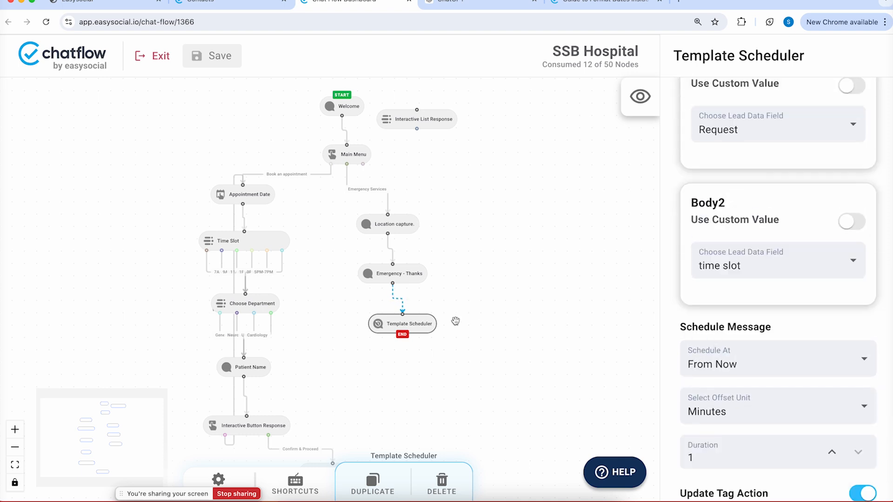
click(216, 5)
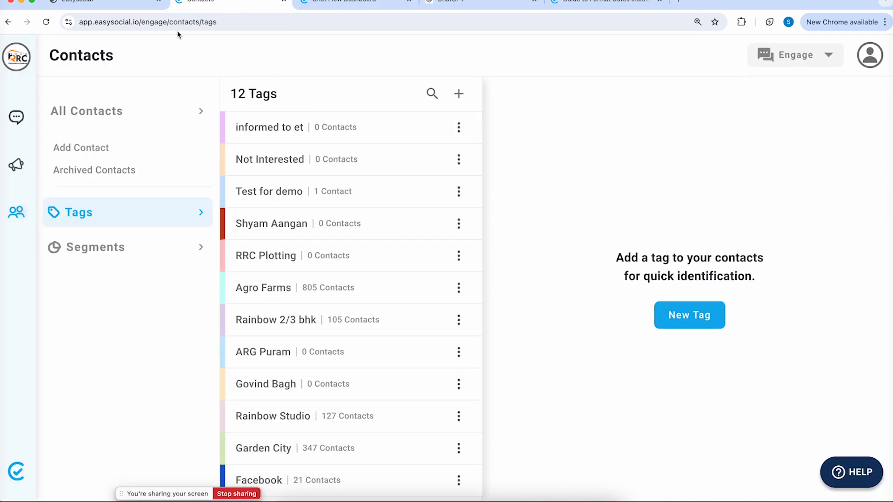
Tag the test contact's WhatsApp conversation with 'informed to et'
click(16, 117)
click(186, 158)
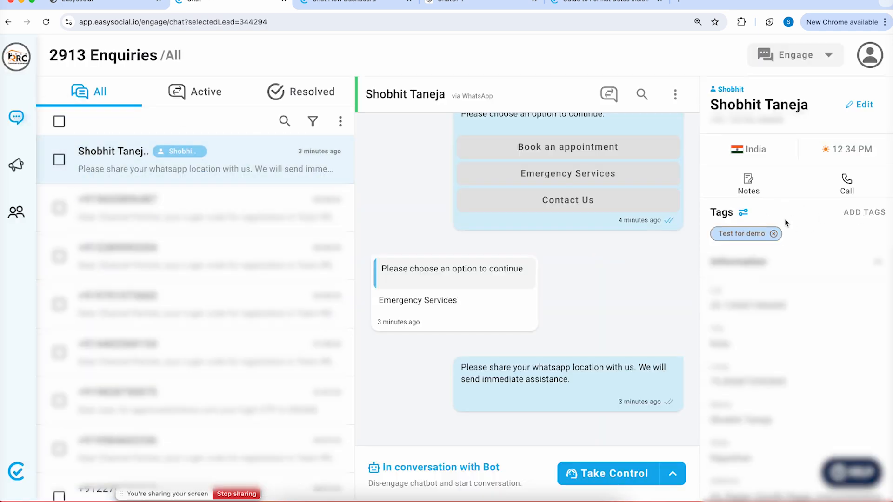
click(863, 215)
click(791, 243)
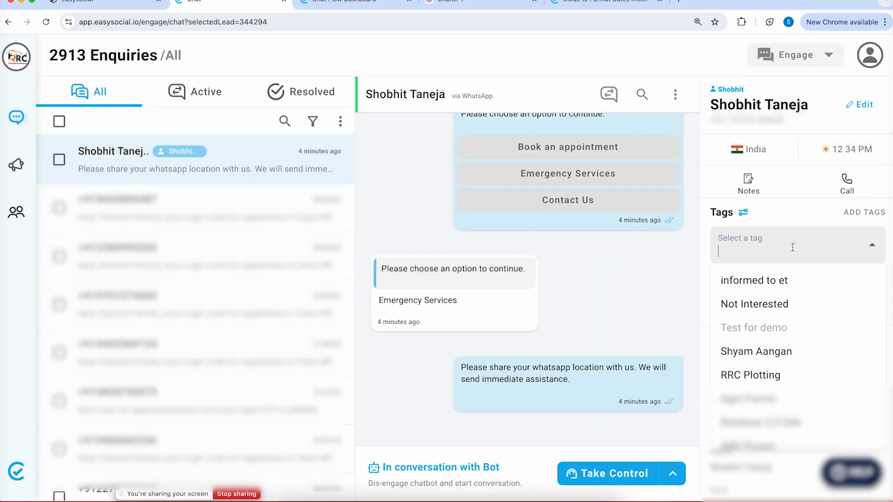
click(778, 276)
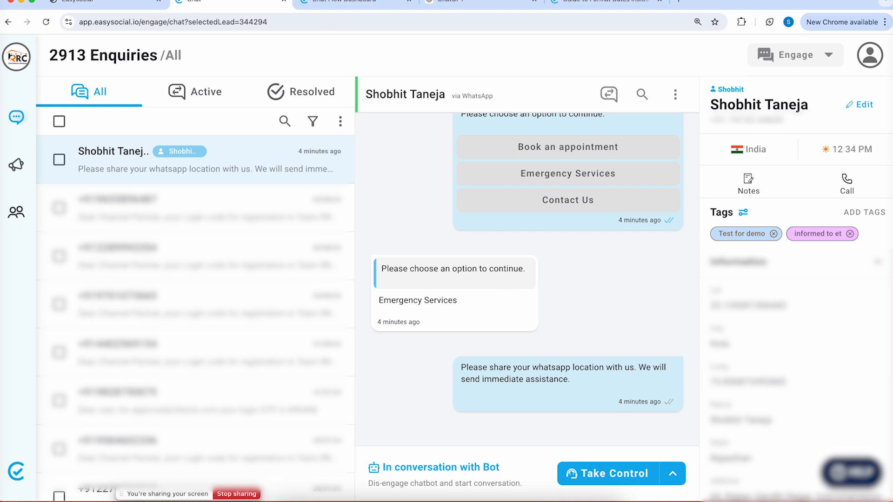
Back in the chatflow, keep Minutes as the Template Scheduler's offset unit
click(335, 4)
scroll(785, 227, down, 3)
click(767, 226)
click(763, 181)
Set the Template Scheduler's Schedule At to On a Date, then delete the node
click(759, 189)
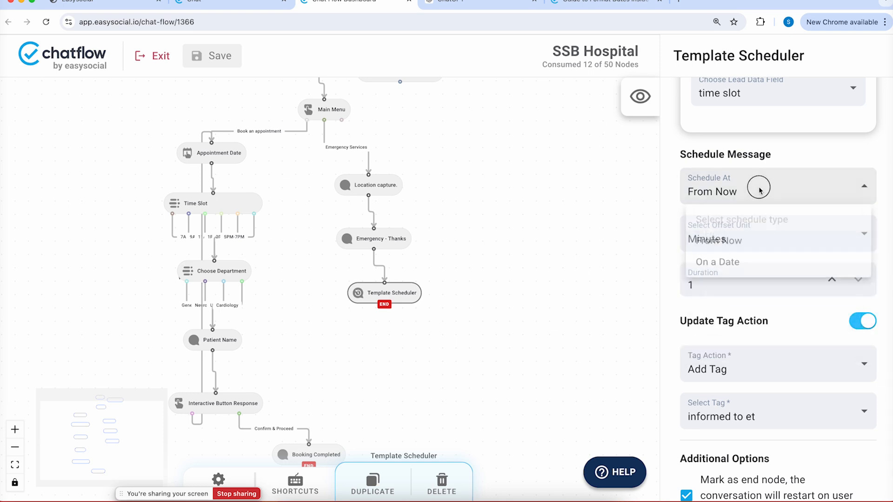
click(768, 266)
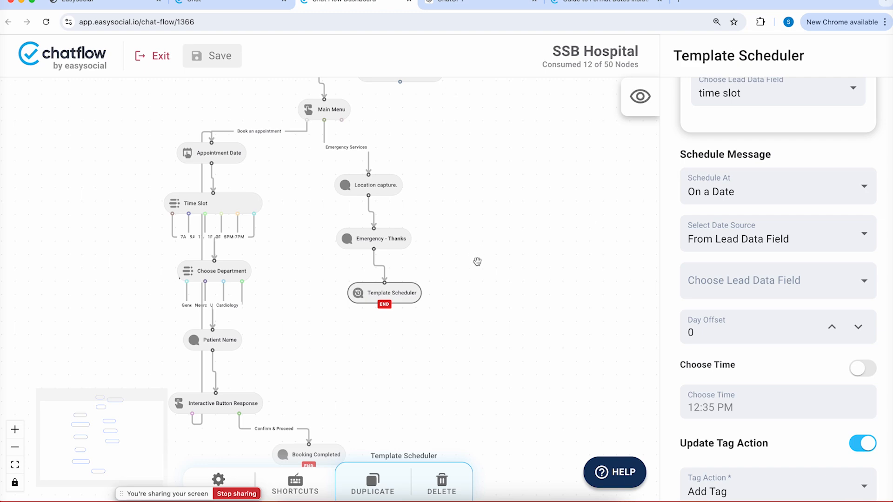
click(384, 305)
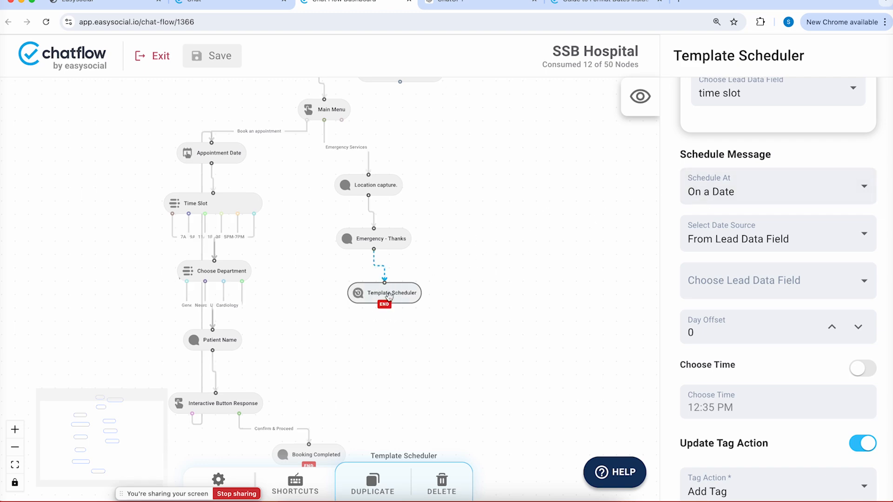
Mark the Emergency - Thanks message as an end node
click(395, 240)
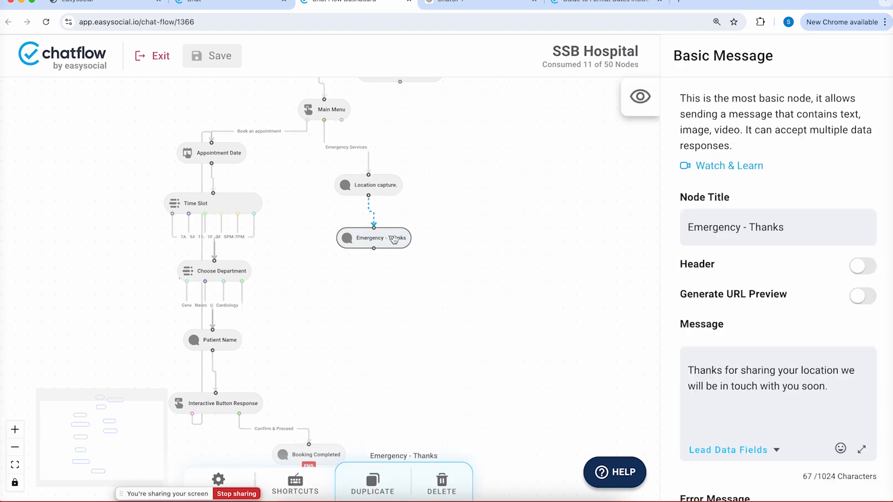
scroll(777, 283, down, 10)
click(716, 169)
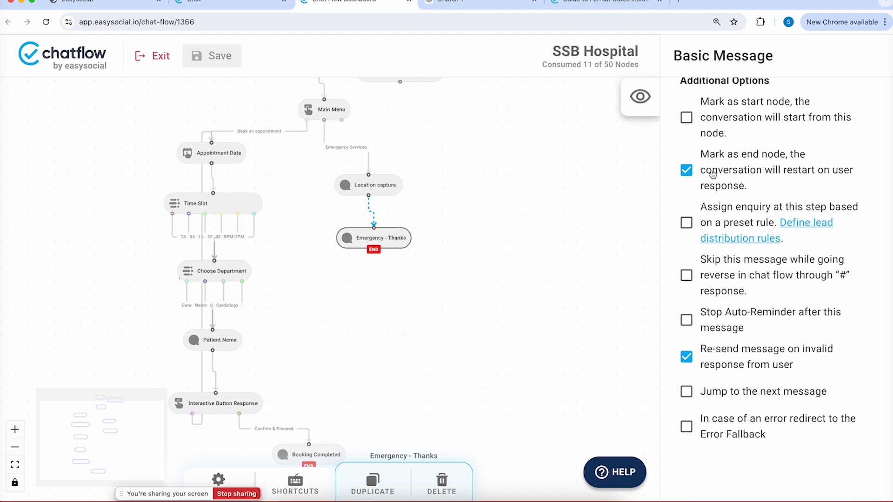
scroll(440, 392, up, 5)
Preview Main Menu, delete the Interactive List Response node, and rearrange Welcome and Main Menu
click(336, 219)
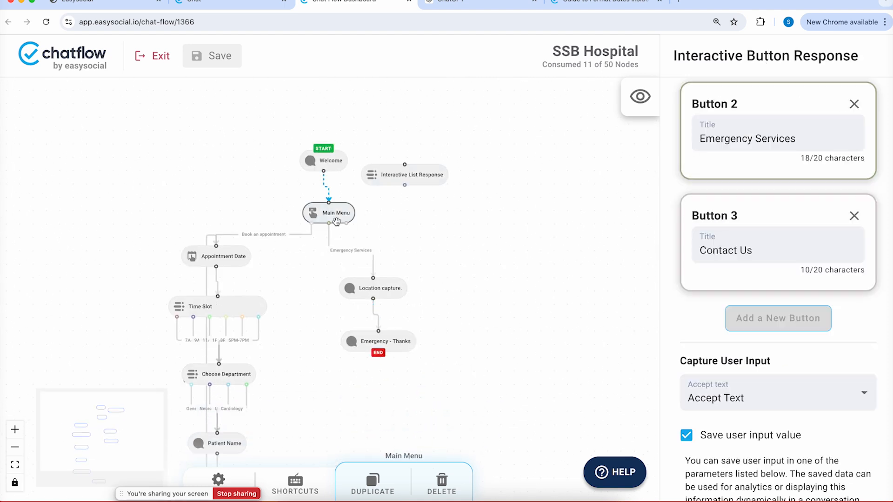
click(636, 99)
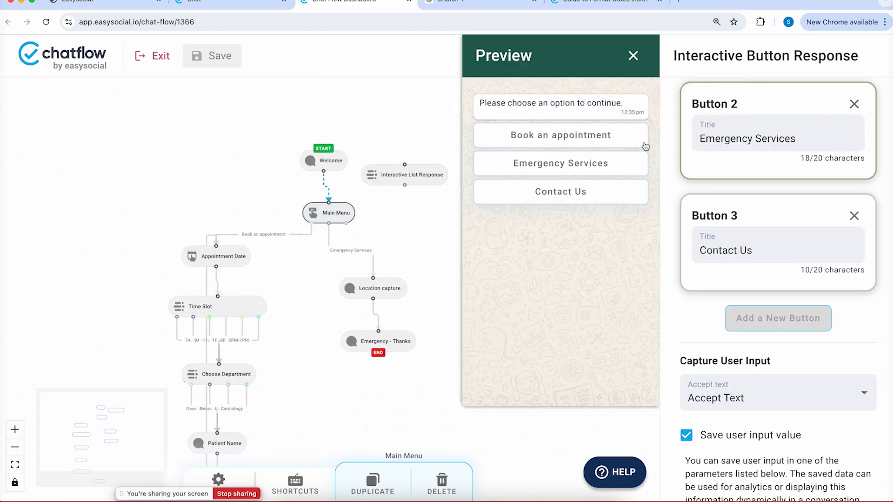
click(409, 213)
click(406, 176)
key(Delete)
drag(349, 207, 386, 204)
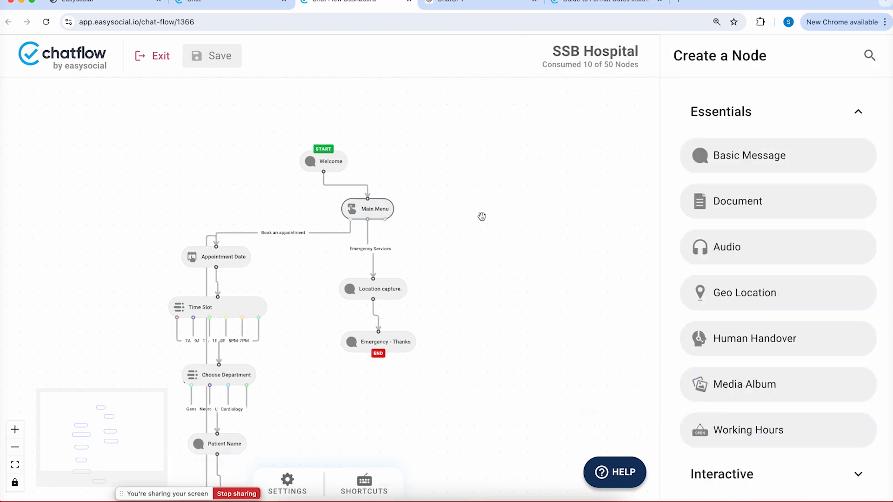
drag(331, 167, 373, 166)
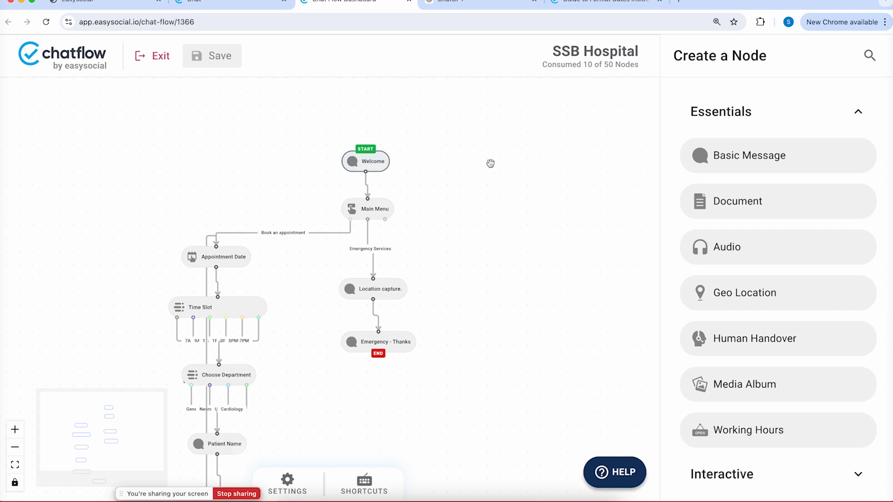
Add an Interactive Button Response node and connect Main Menu's Contact Us option to it
right_click(498, 180)
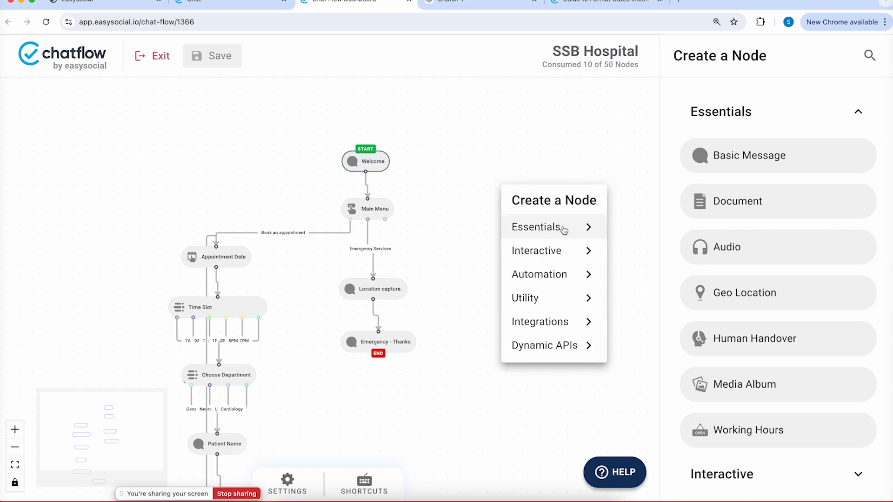
click(575, 253)
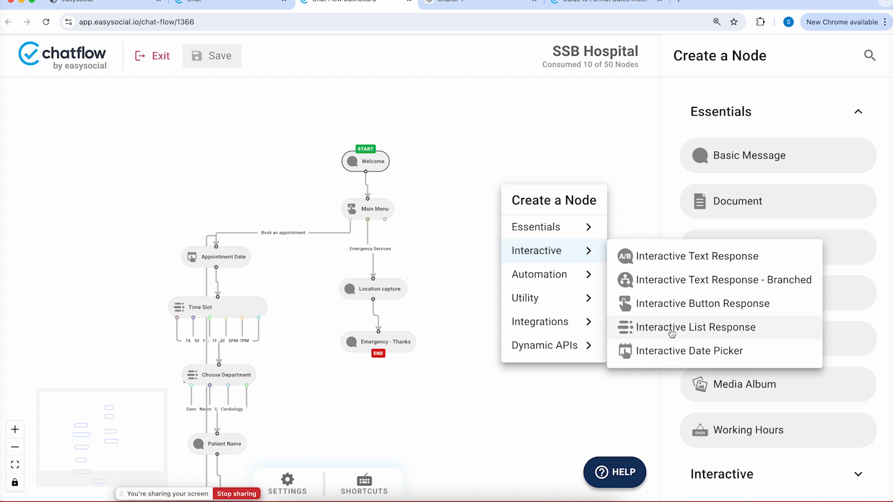
click(651, 303)
drag(535, 191, 523, 250)
drag(382, 219, 512, 253)
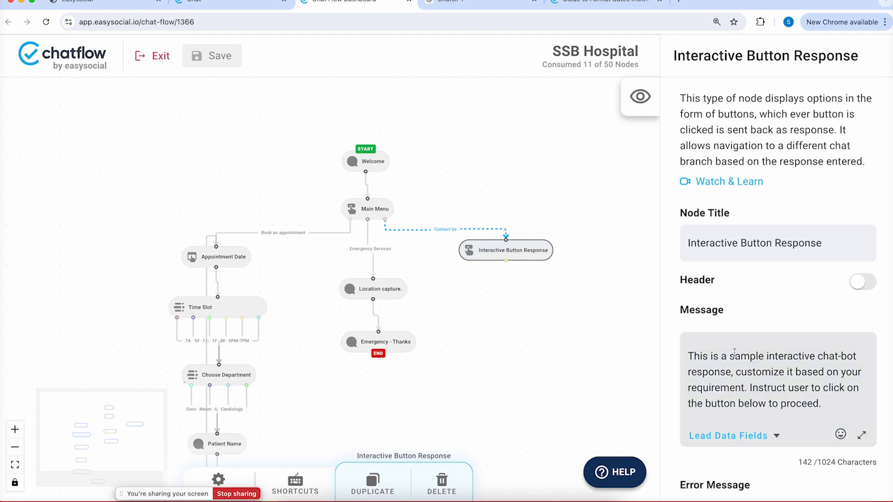
Rename the node to 'Contact Us' and clear its sample message text
triple_click(745, 242)
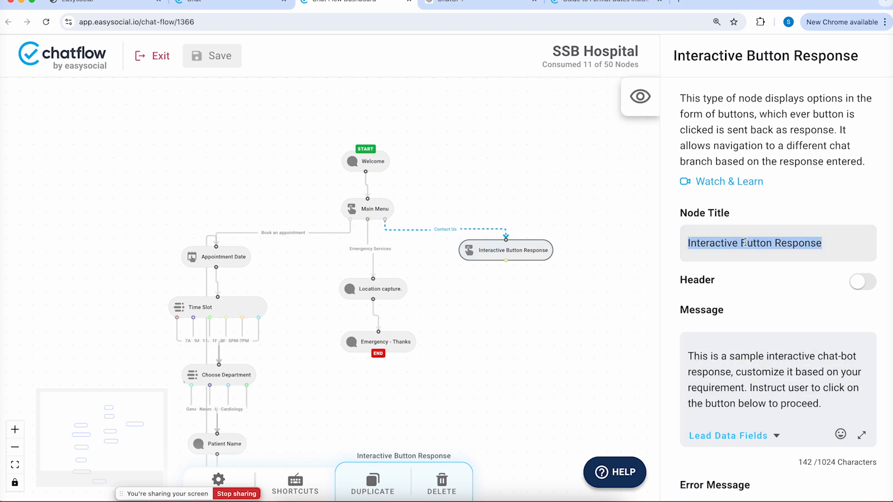
text(Re)
key(BackSpace)
text(Contact s)
key(BackSpace)
text(Us)
click(810, 387)
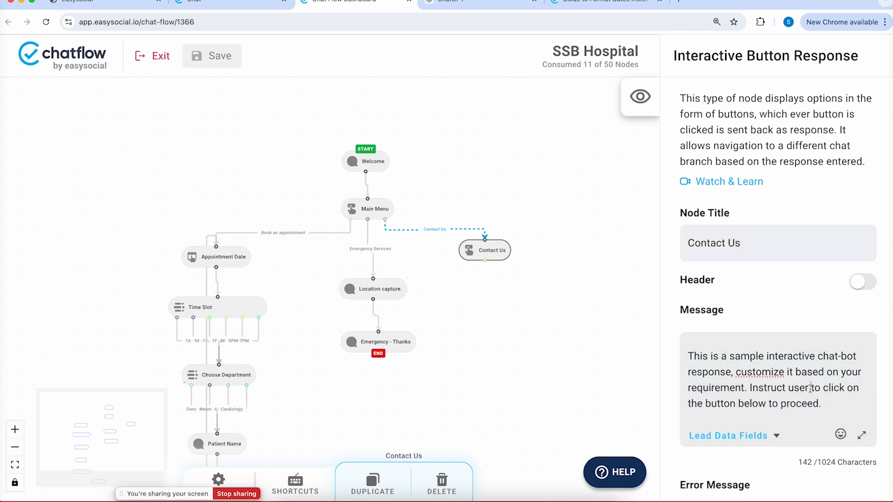
key(super+a)
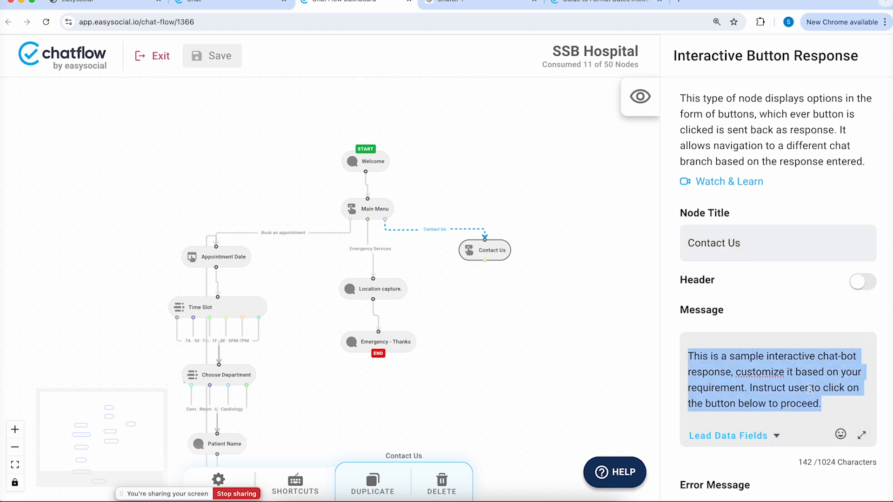
key(BackSpace)
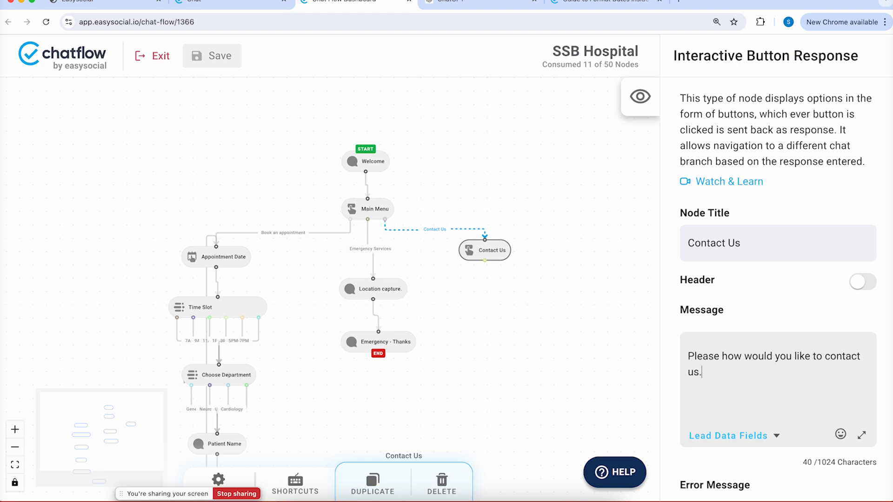
Add reply buttons titled Get Details, Locat us and Talk to
scroll(836, 494, down, 7)
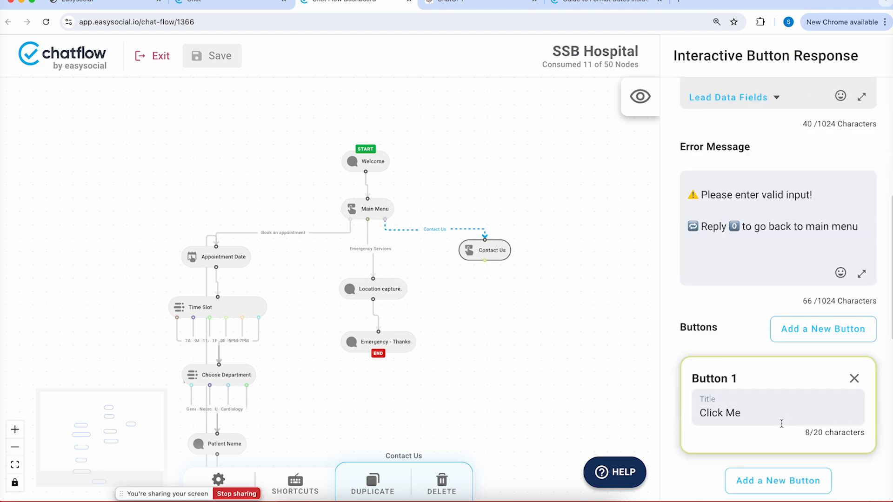
triple_click(779, 424)
text(Gt)
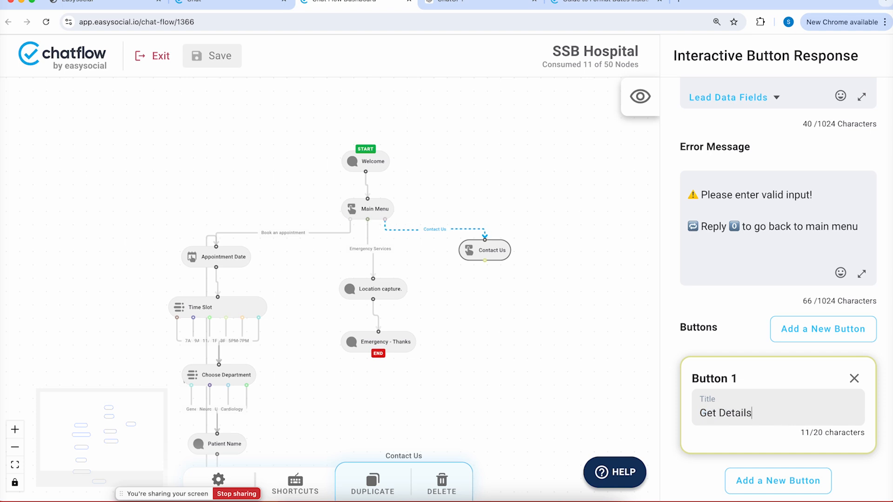
click(790, 481)
scroll(759, 369, down, 3)
click(740, 360)
text(Locatus)
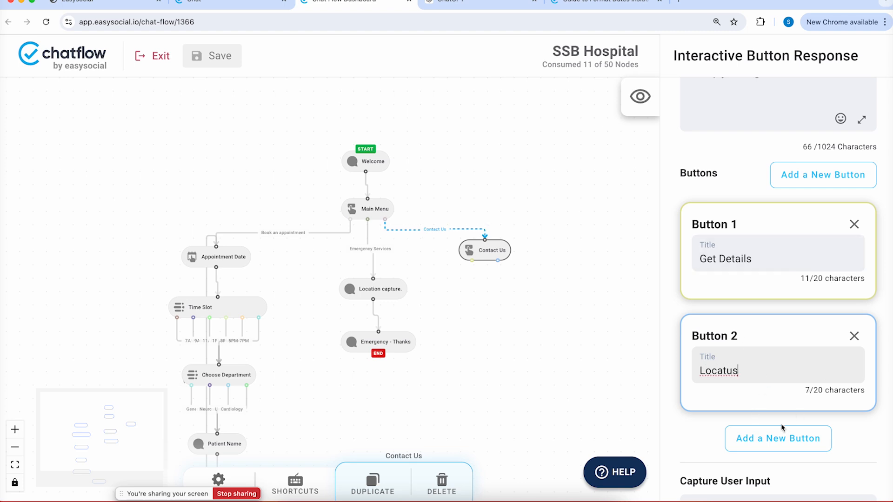
click(725, 370)
click(753, 438)
click(740, 477)
text(Talk to Us)
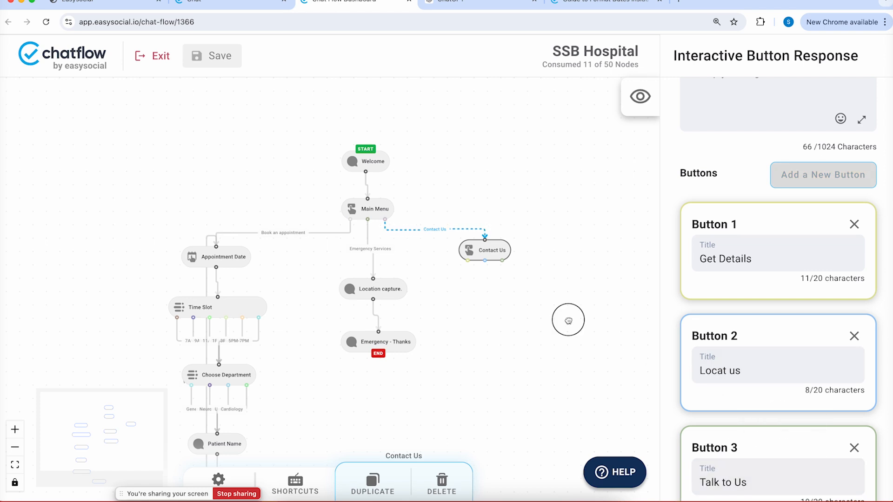
Add a Basic Message node linked from the Get Details reply, placed under Contact Us
drag(568, 319, 572, 263)
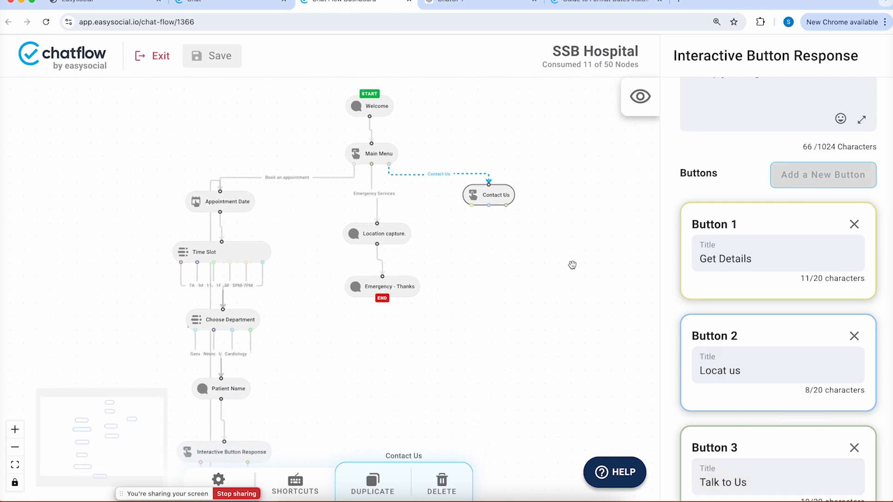
right_click(525, 257)
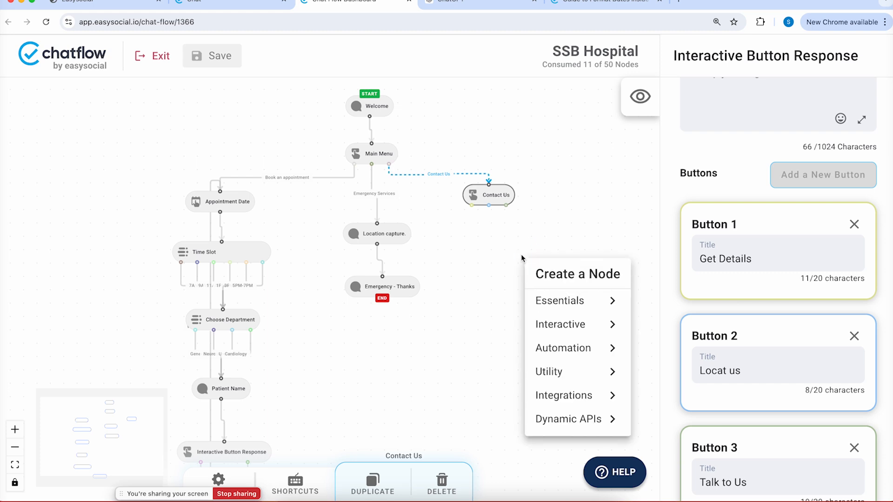
click(561, 301)
click(670, 285)
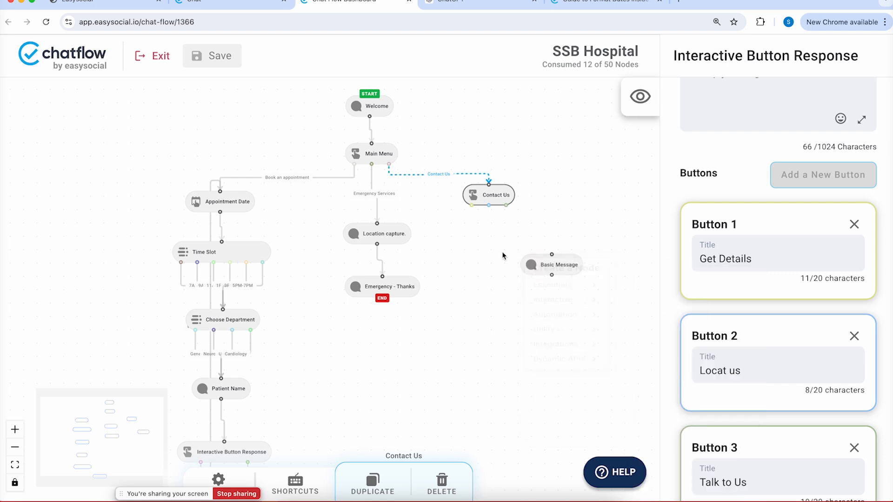
drag(471, 205, 549, 255)
drag(536, 263, 460, 259)
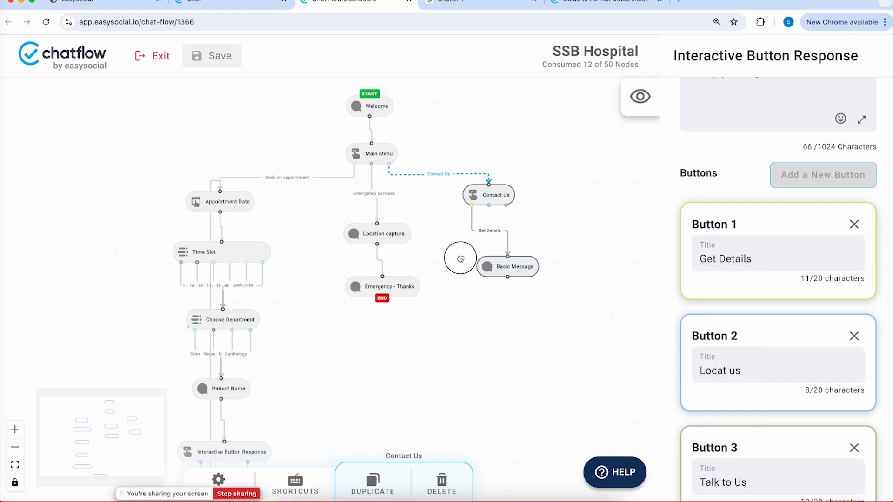
Enter a contact phone number and address, mark it as end node, and save the flow
text(You can contact us on)
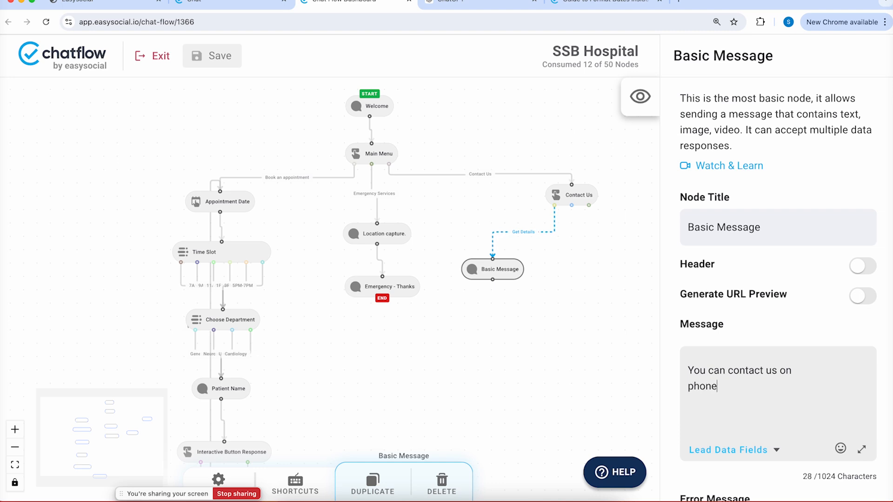
text(545453434 )
text(Address: ABC Colony, Delhi)
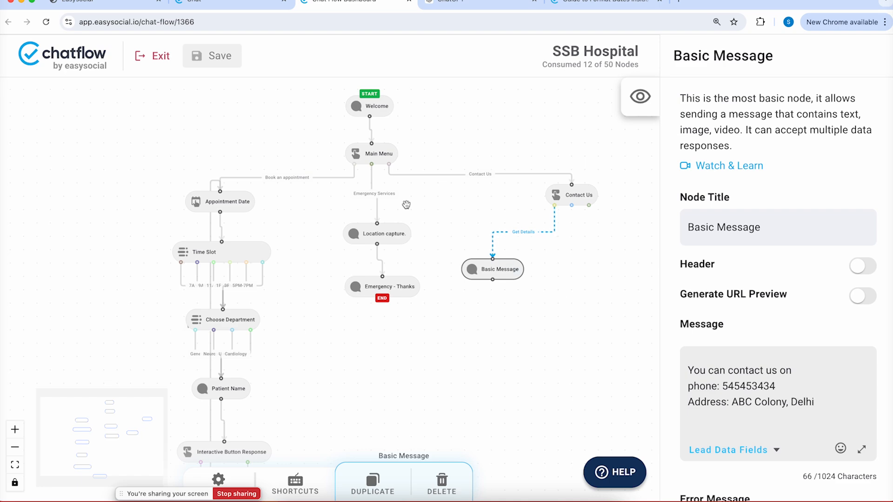
scroll(743, 255, down, 8)
scroll(723, 353, down, 2)
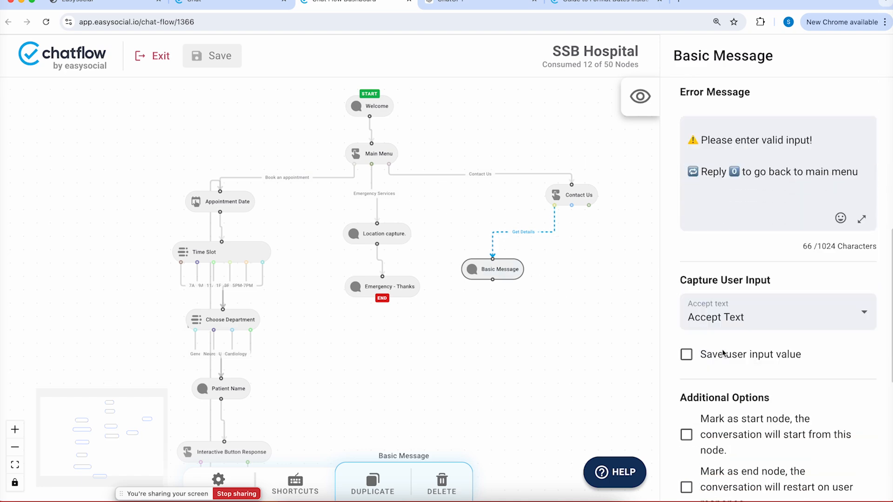
click(687, 488)
click(217, 58)
Preview the Contact Us message and try its Locat us reply
click(562, 189)
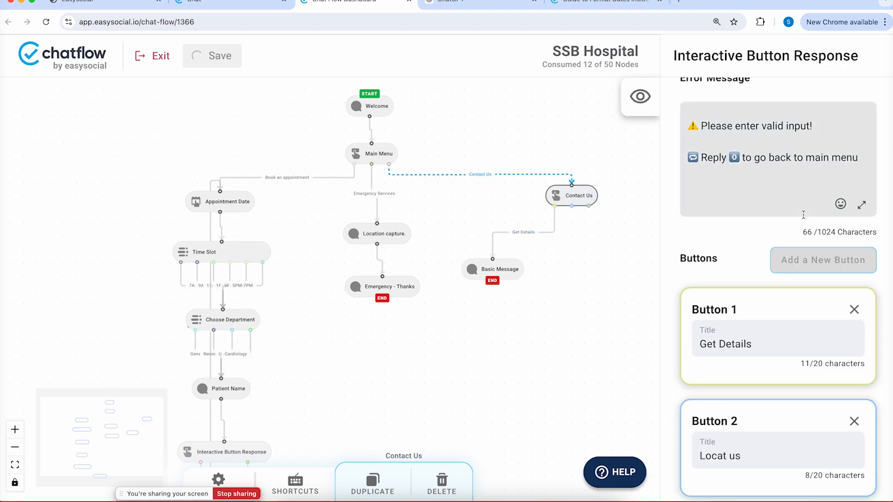
scroll(803, 215, up, 10)
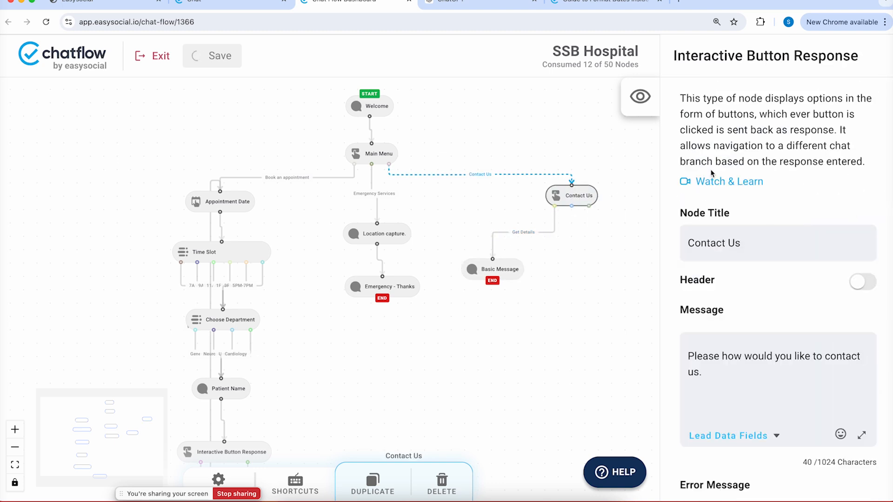
click(639, 96)
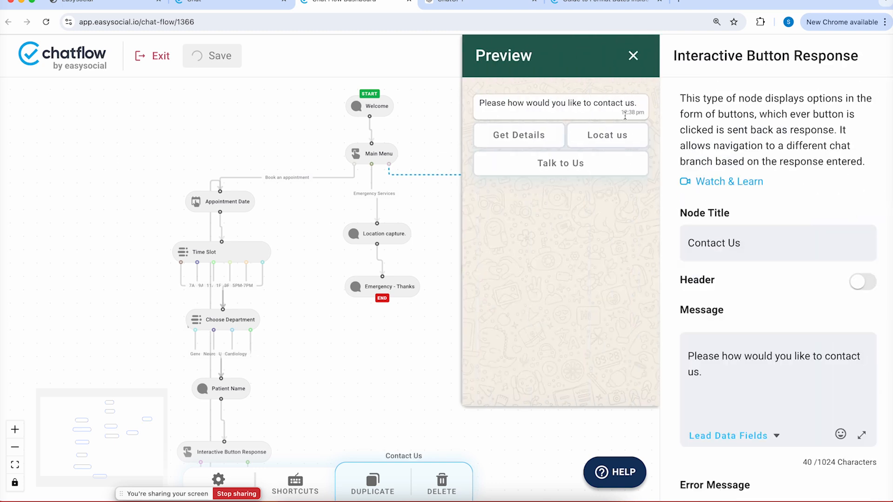
click(615, 139)
Correct the second button's title from 'Locat us' to 'Locate us'
click(444, 314)
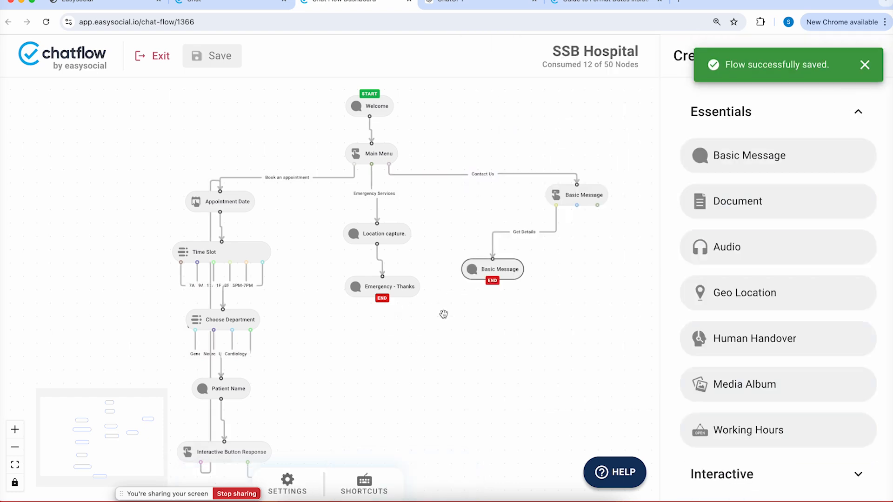
click(587, 199)
scroll(726, 333, down, 4)
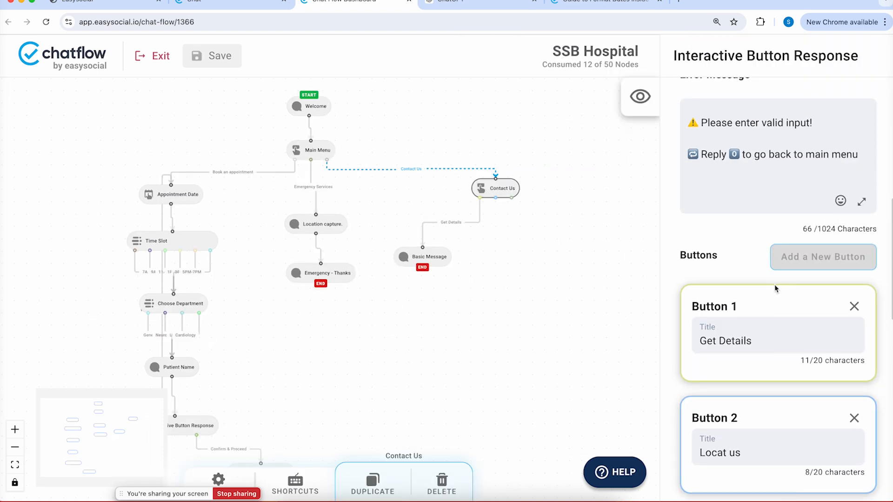
scroll(772, 293, down, 2)
click(718, 374)
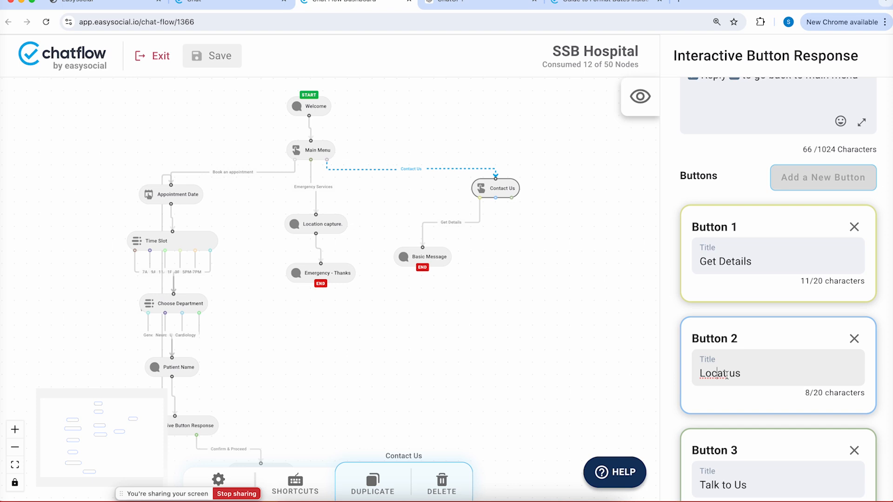
text(e)
Add a Geo Location node linked from the Locate us reply
right_click(495, 296)
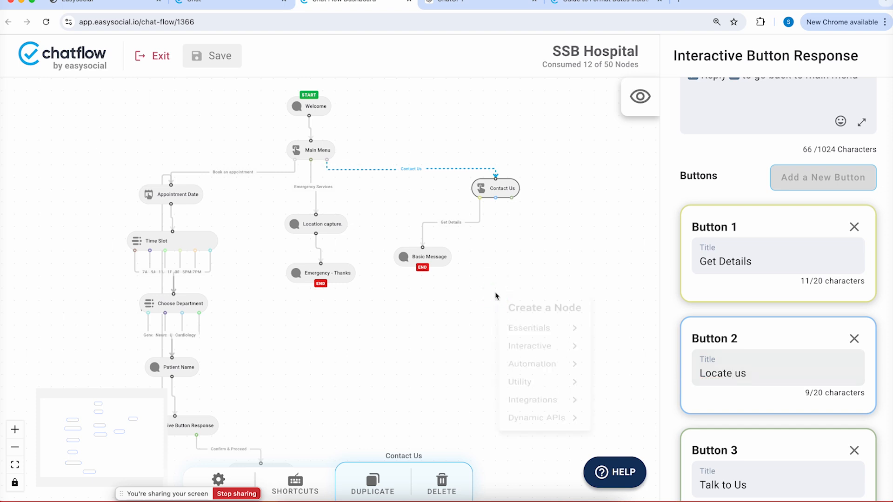
click(551, 339)
click(654, 358)
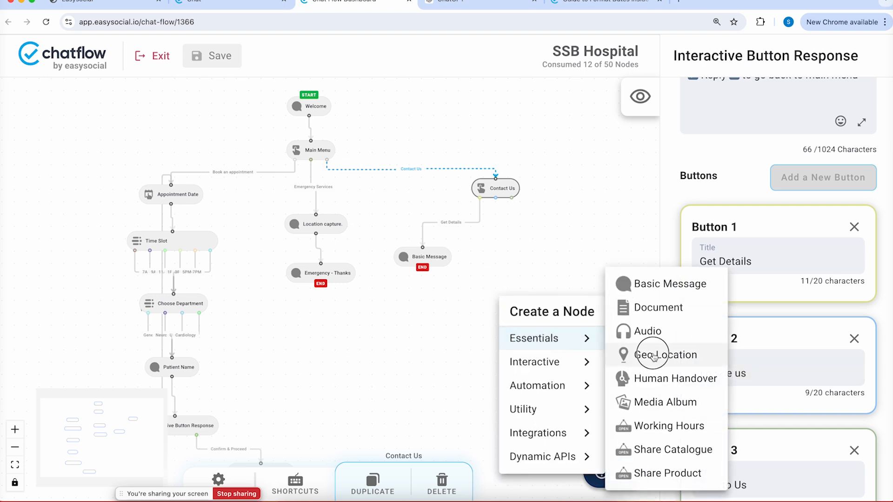
drag(495, 198, 522, 293)
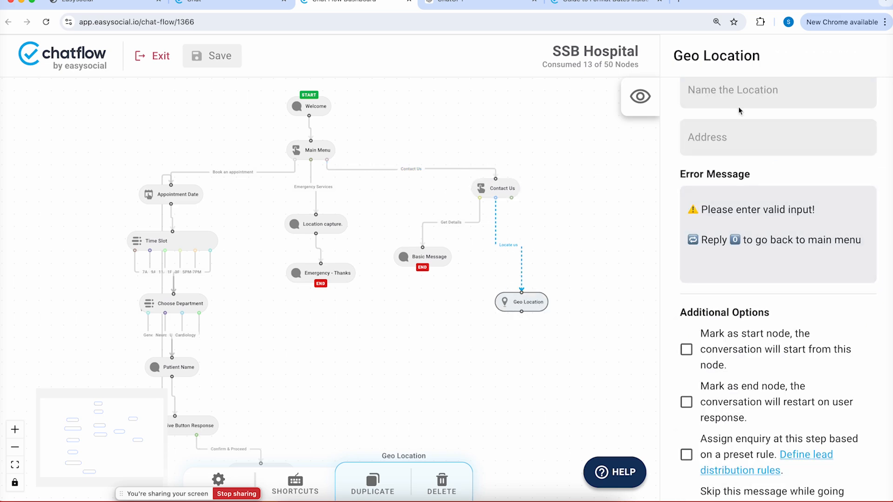
Set Geo Location to SSB Heart And Multispecialty Hospital and move it under Contact Us
scroll(739, 110, up, 10)
scroll(744, 139, up, 10)
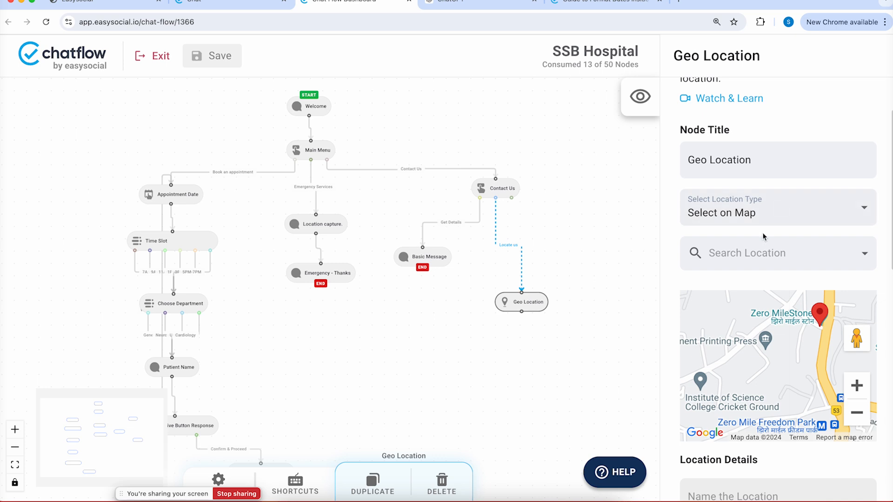
click(757, 252)
text(SSB)
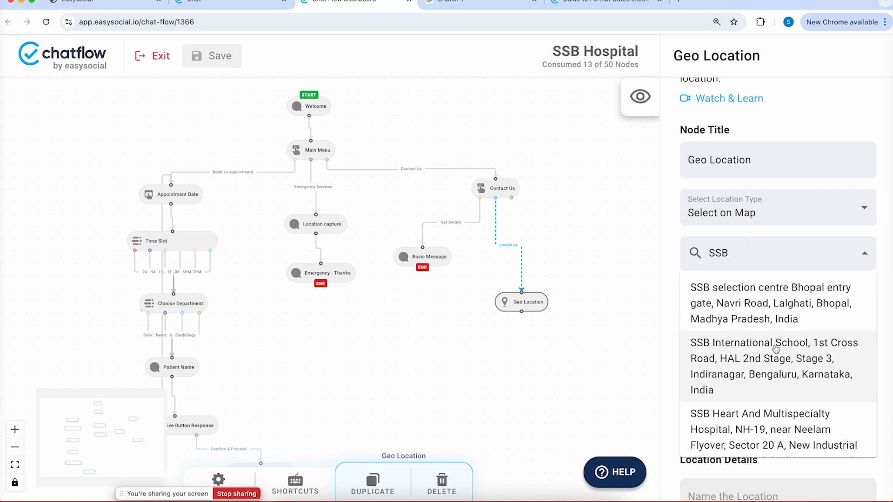
click(754, 421)
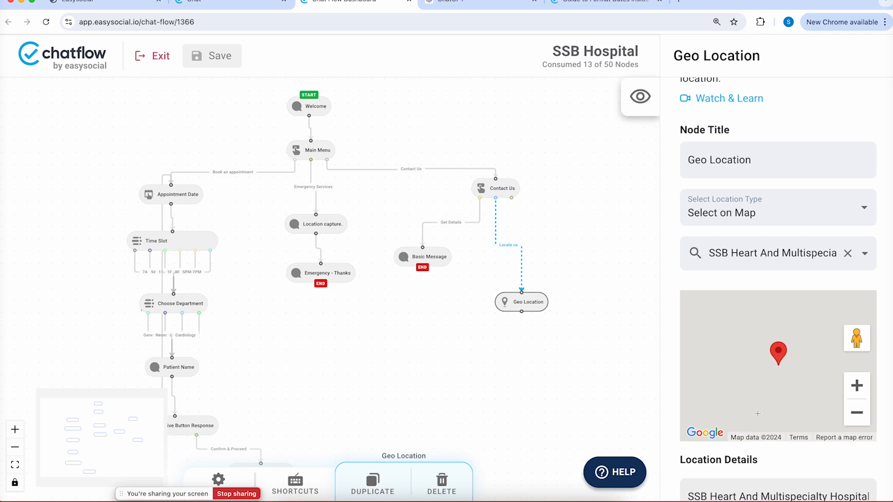
drag(534, 303, 521, 273)
right_click(485, 330)
click(468, 316)
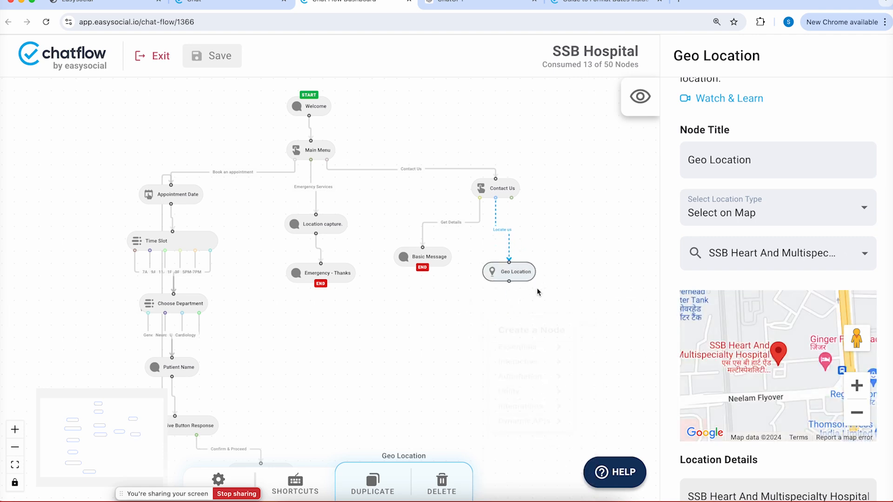
right_click(504, 304)
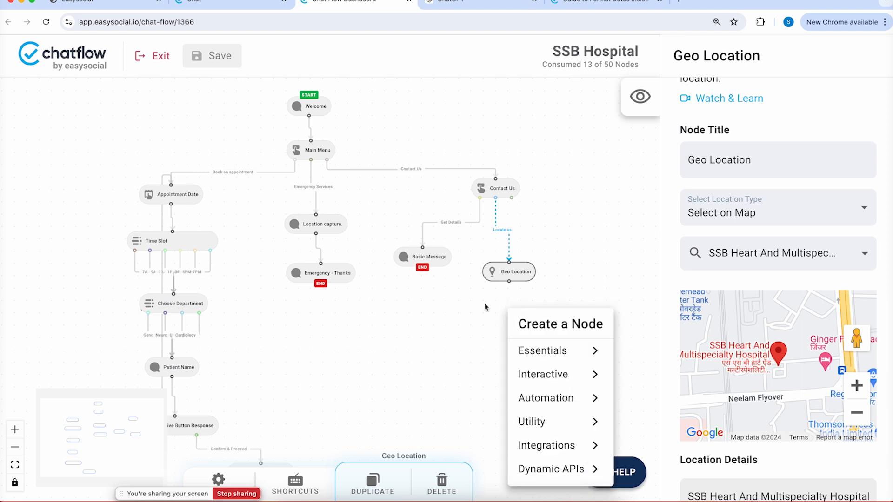
Place the Basic Message below Geo Location and connect Geo Location onward to it
click(432, 304)
drag(423, 255, 418, 312)
drag(509, 281, 416, 309)
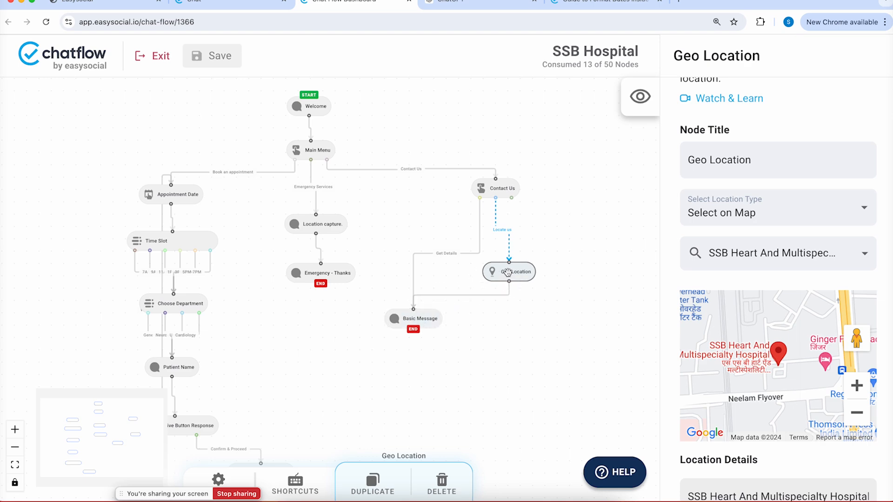
Turn on Jump to the next message for Geo Location and shift Contact Us right
scroll(750, 245, down, 10)
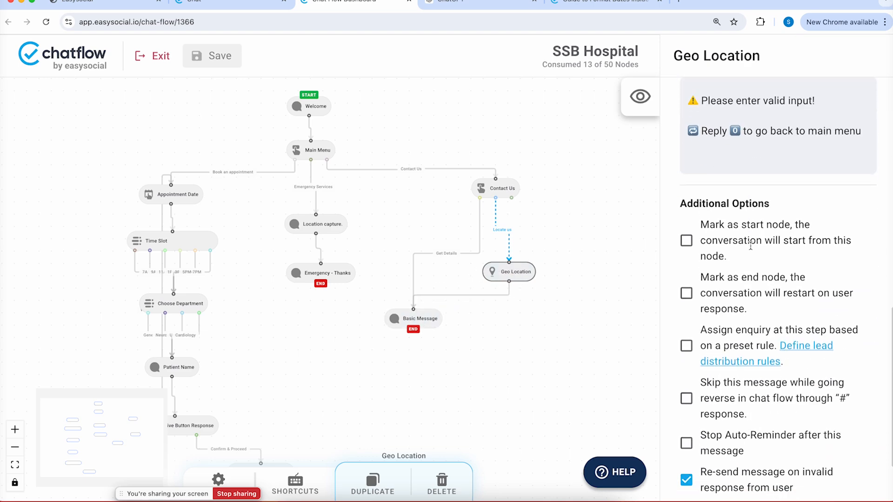
click(705, 281)
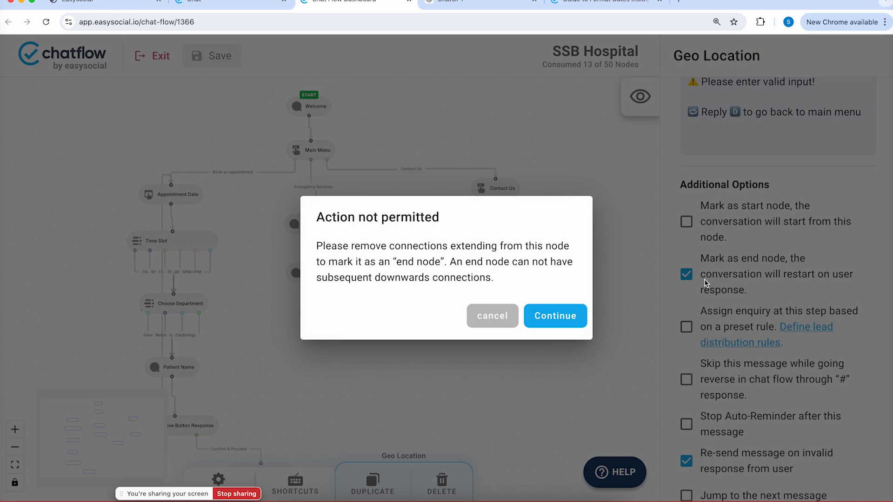
click(506, 312)
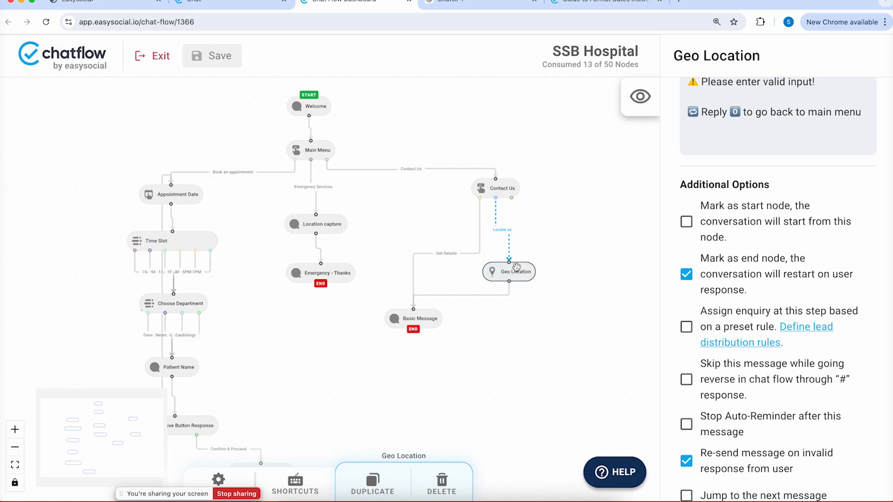
scroll(710, 422, down, 2)
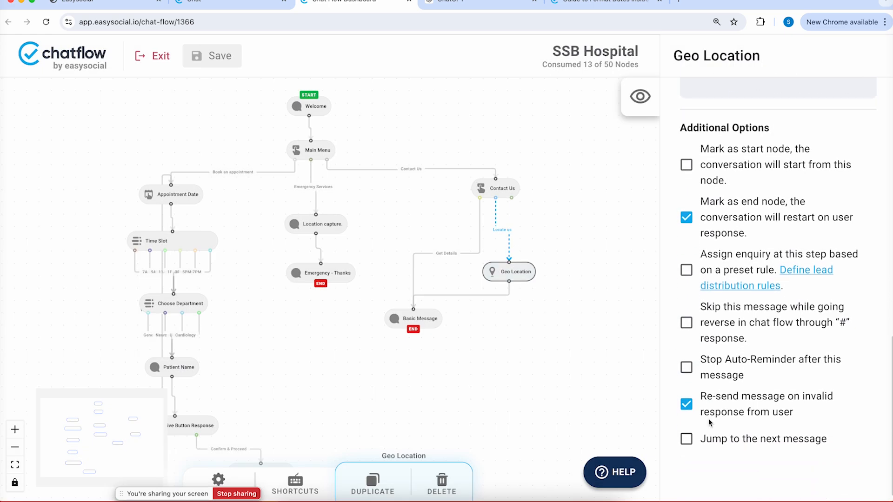
click(686, 429)
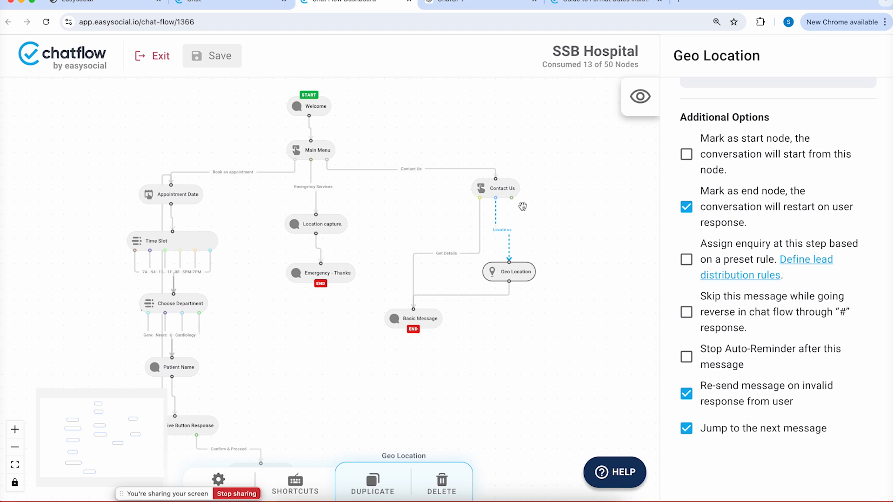
drag(510, 187, 537, 194)
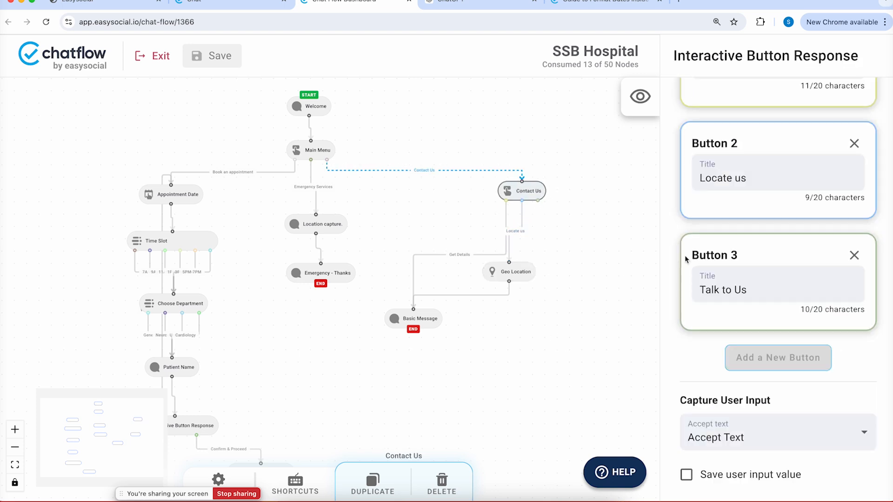
Add a Human Handover node from Essentials and leave it unlinked below Contact Us
right_click(577, 257)
click(623, 298)
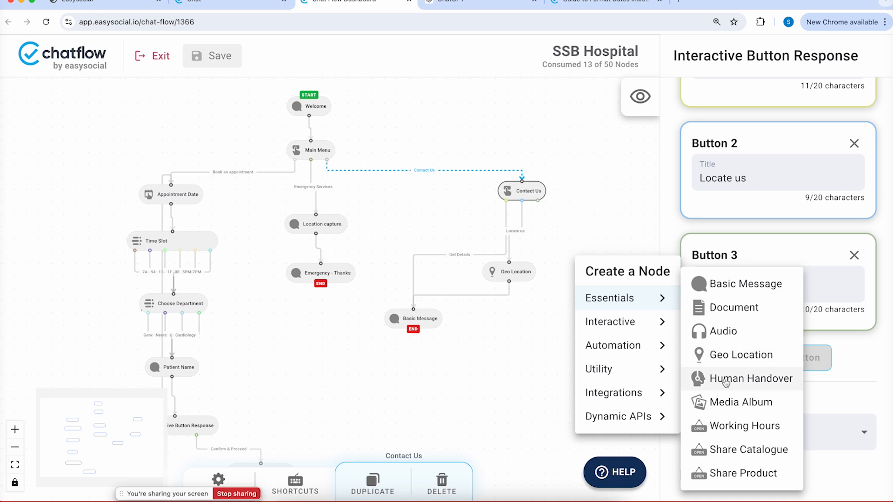
click(725, 378)
drag(539, 201, 613, 250)
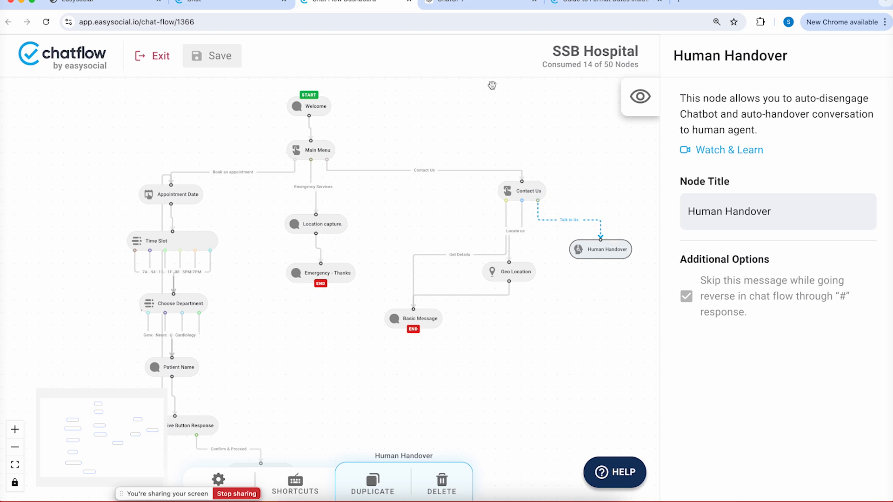
drag(600, 237, 604, 216)
drag(596, 258, 596, 295)
Add a Basic Message node and route Contact Us's Talk to Us option into it
right_click(585, 253)
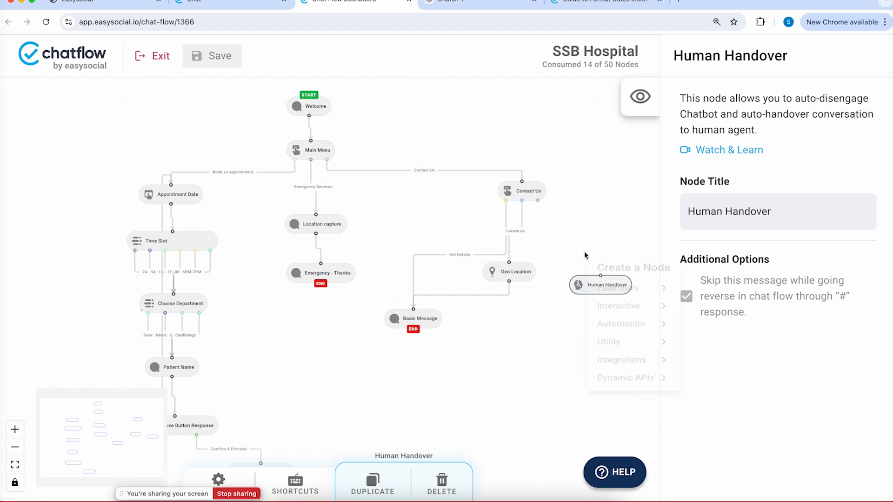
click(660, 304)
click(709, 283)
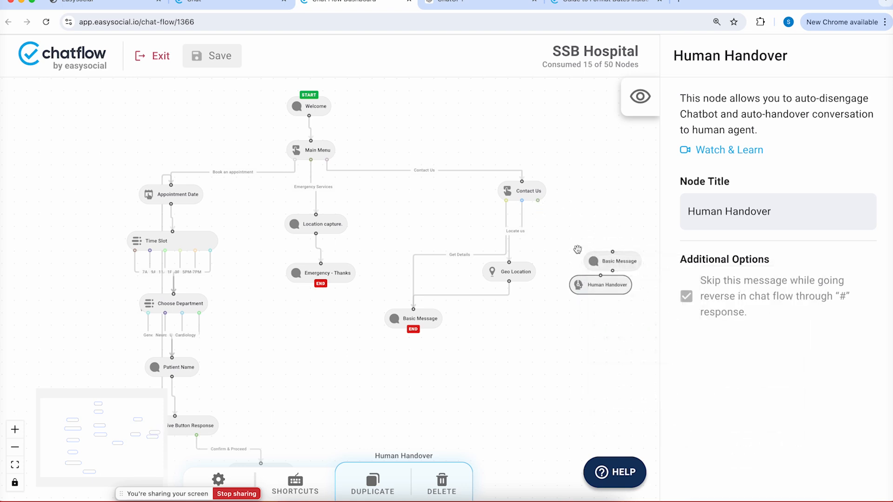
drag(537, 201, 597, 248)
Replace the message text with a promise that an agent will help within the next 5-10 mins
key(super+a)
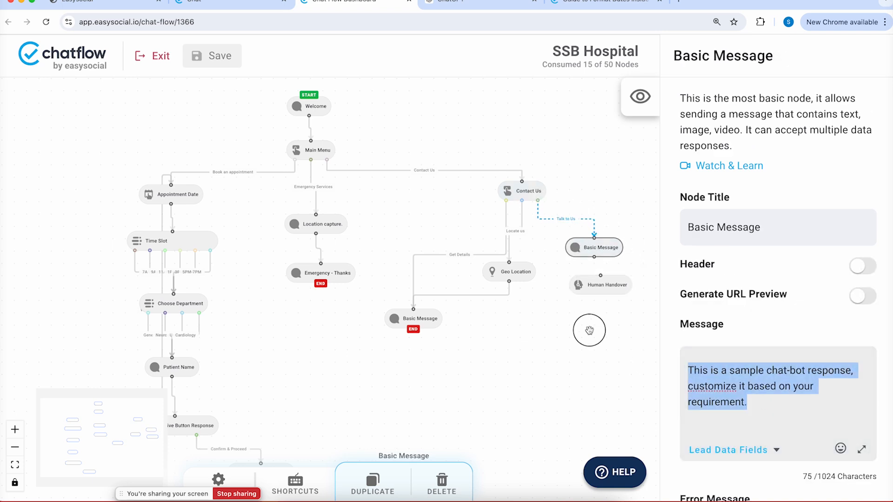
text(We are)
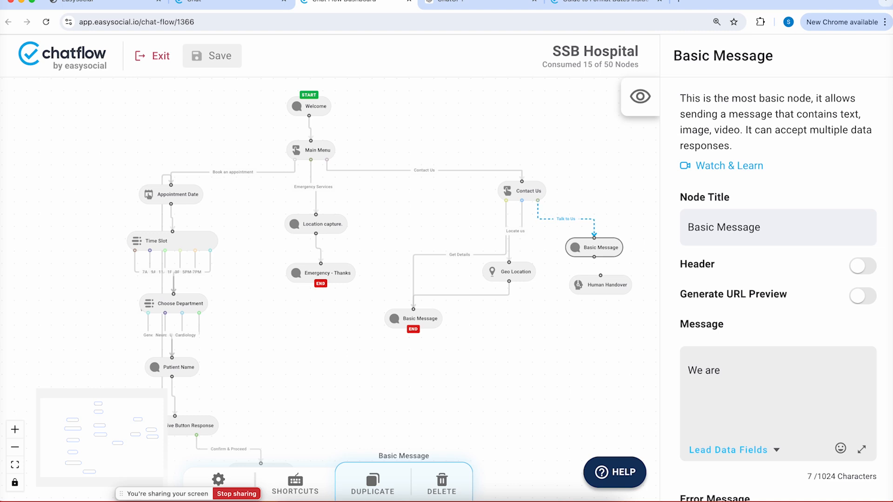
text( happy to help you, you c)
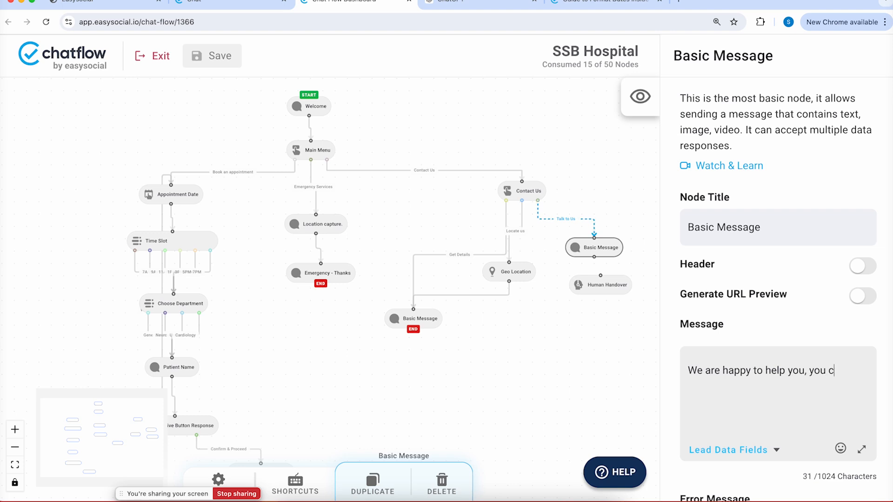
text(an expect an agent to be with you i)
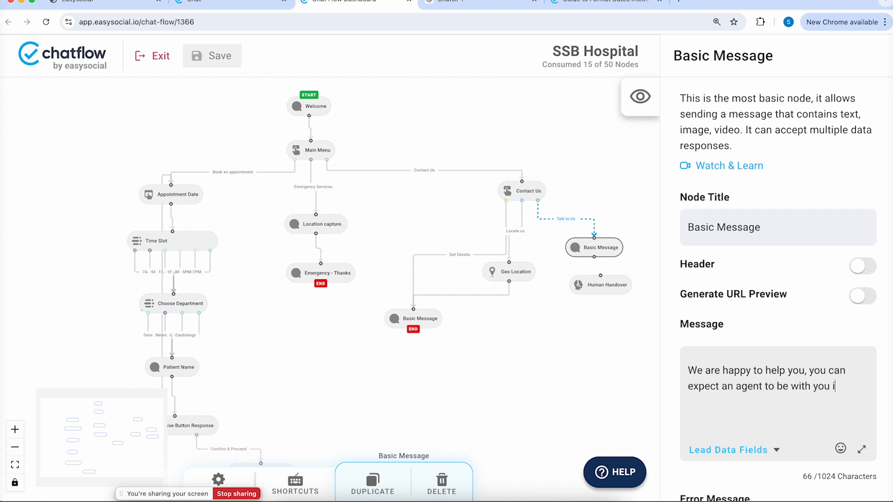
text(next 5-10 kmin)
key(BackSpace)
key(BackSpace)
key(BackSpace)
key(BackSpace)
text(mins.)
Link the message to Human Handover with 'Jump to the next message' enabled, then save
drag(594, 256, 601, 277)
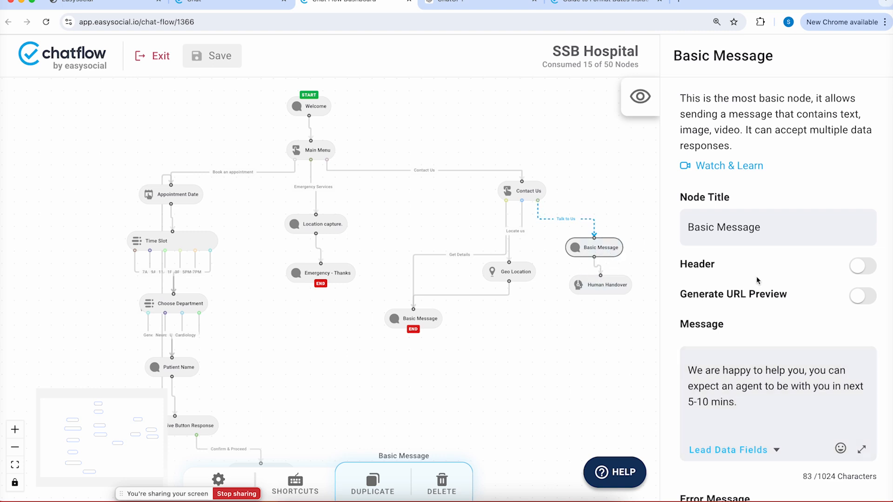
scroll(757, 281, down, 14)
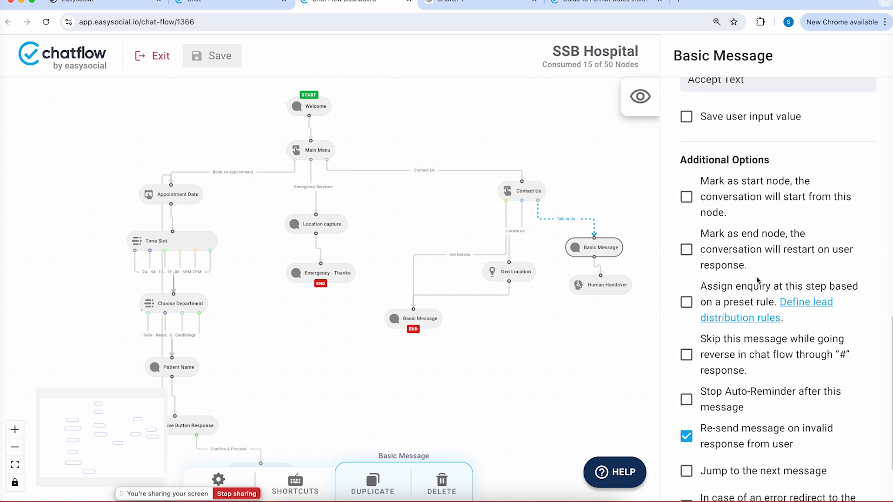
scroll(757, 280, down, 3)
click(687, 392)
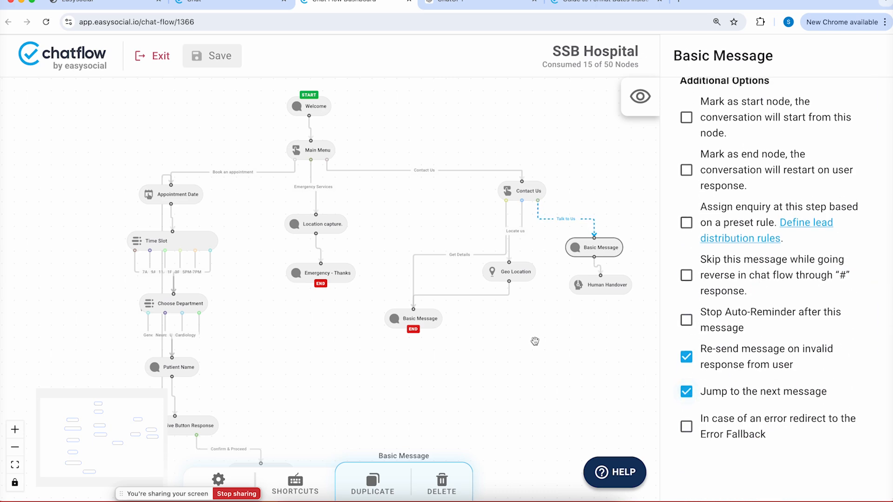
drag(598, 287, 599, 302)
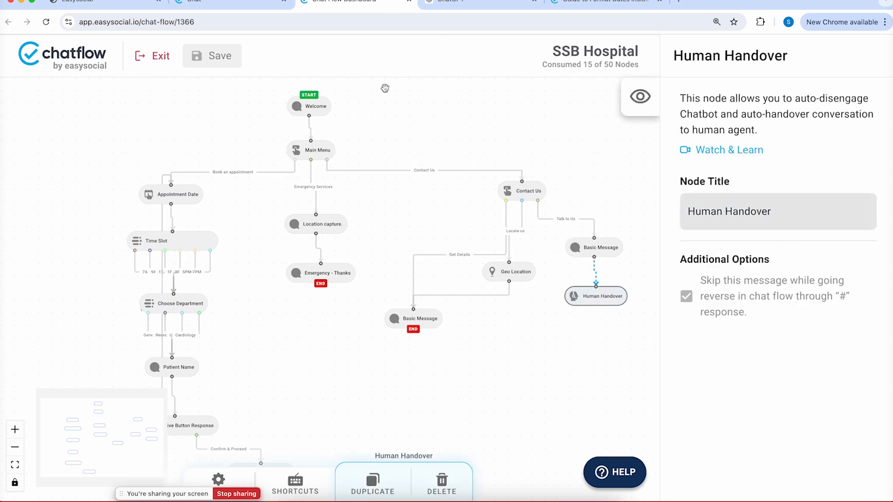
click(215, 56)
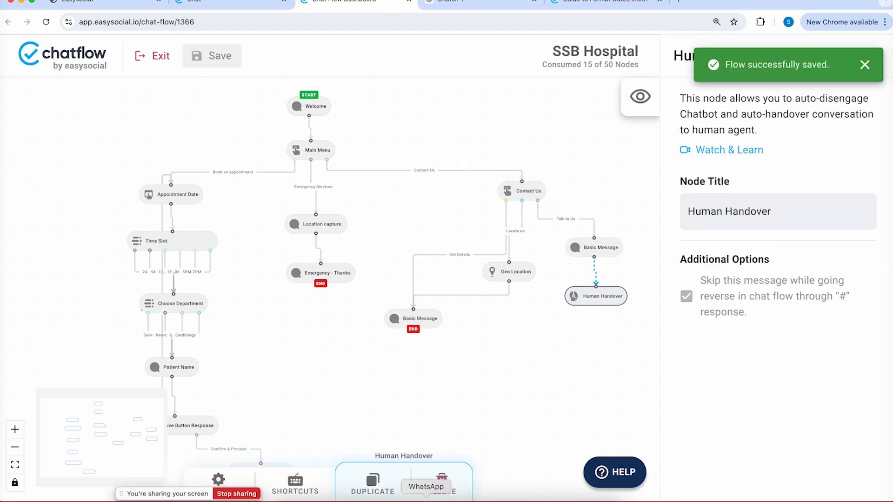
Send 0 in the WhatsApp bot chat to restart the SSB Hospital bot
click(425, 500)
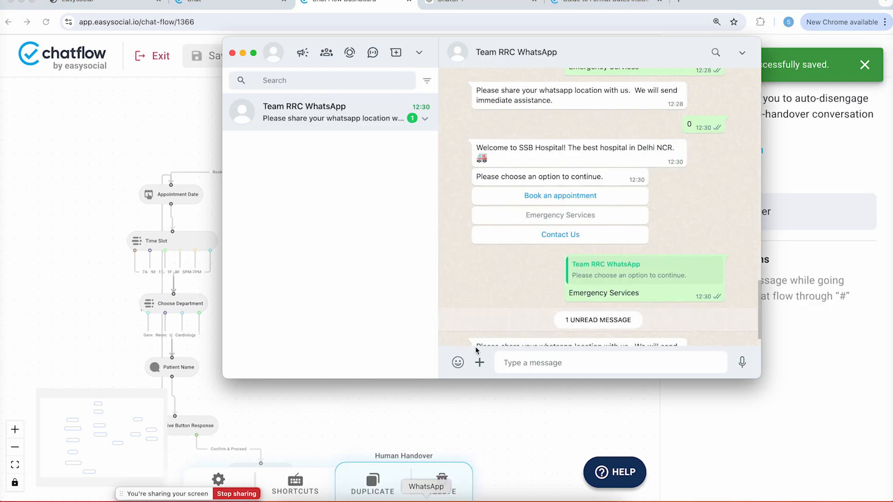
click(512, 362)
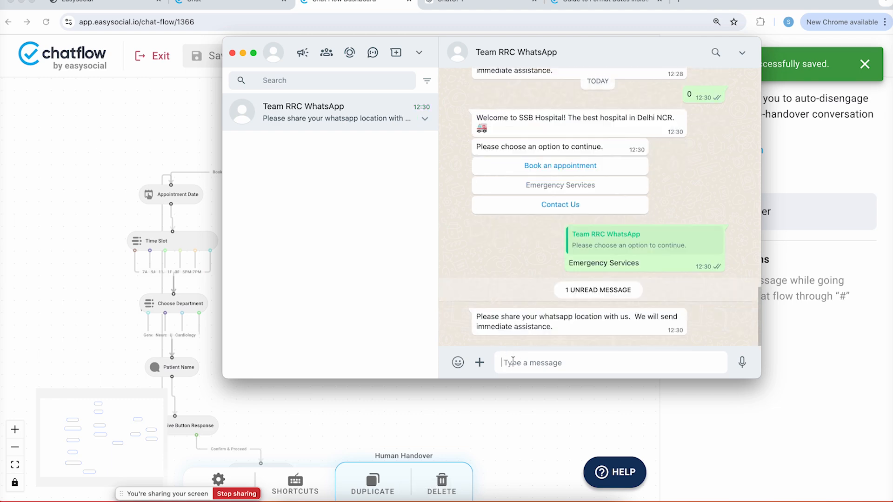
text(0)
key(Return)
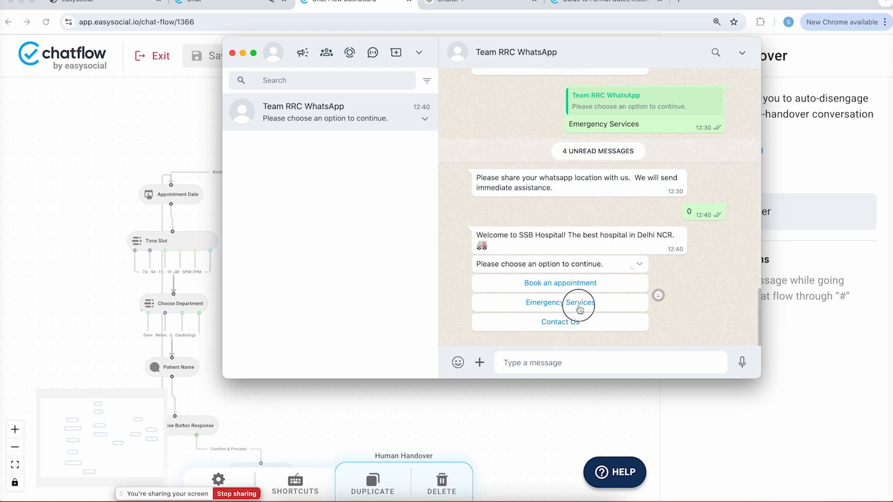
Pick Emergency Services, Contact Us, Get Details and Locate us, then return to the flow
click(580, 310)
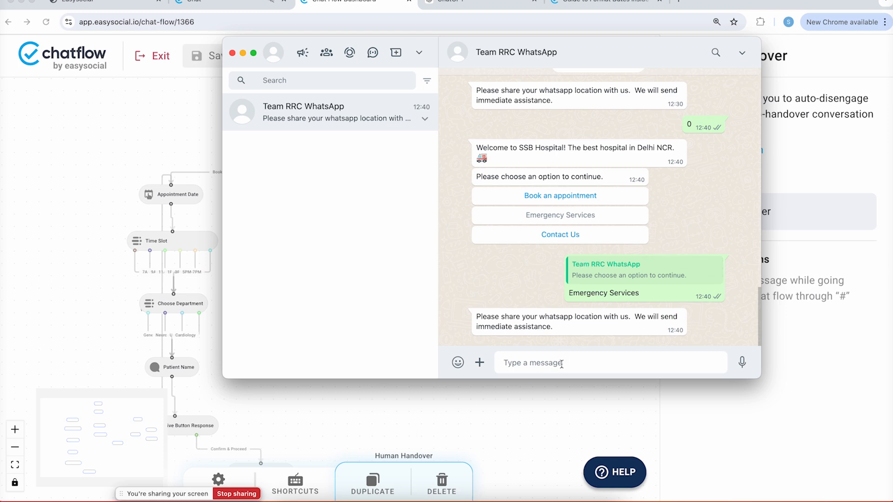
click(599, 234)
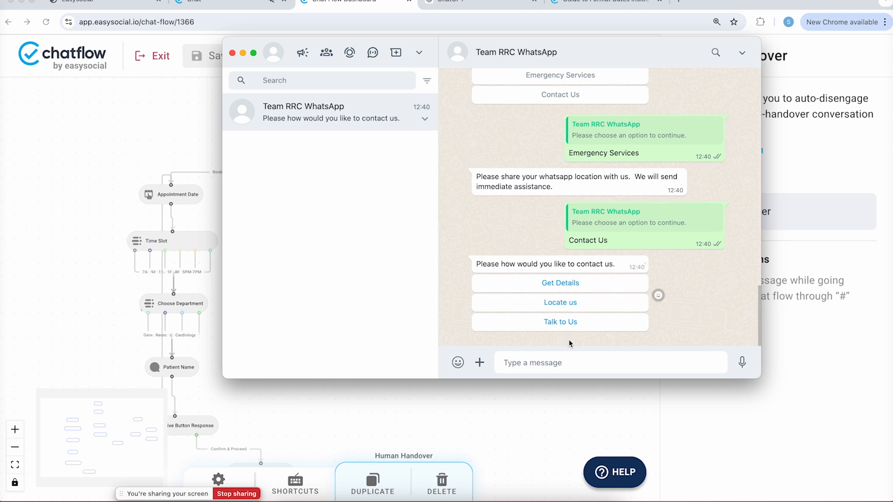
click(569, 292)
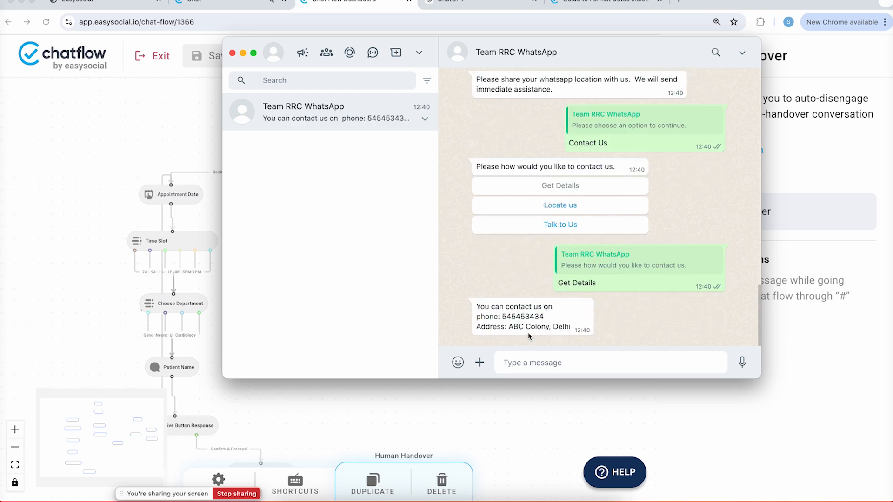
click(585, 212)
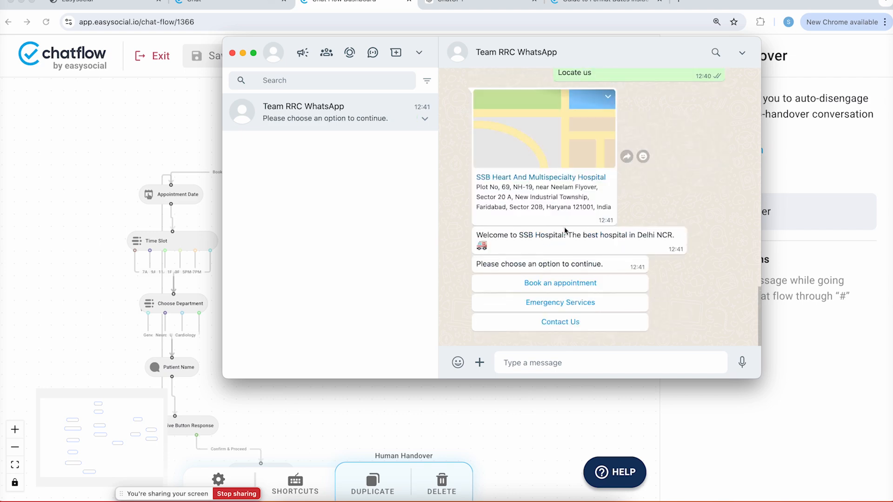
double_click(481, 414)
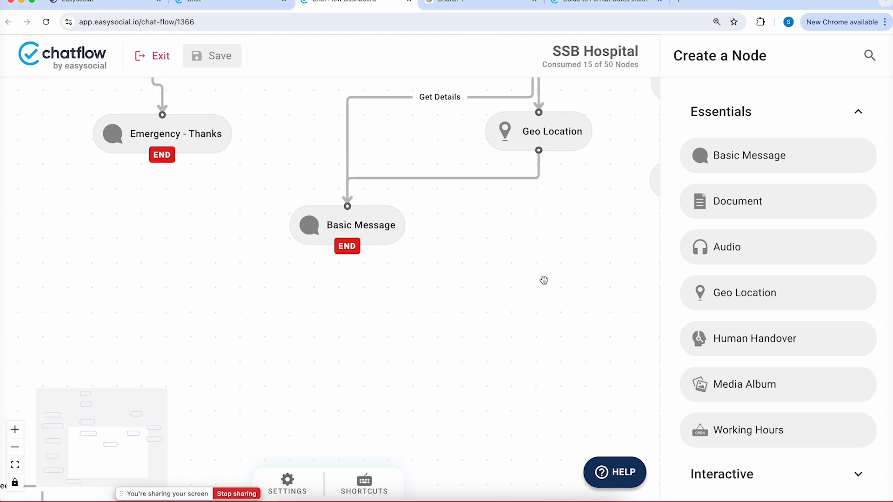
Delete the link from Geo Location to the END Basic Message
click(377, 238)
click(510, 181)
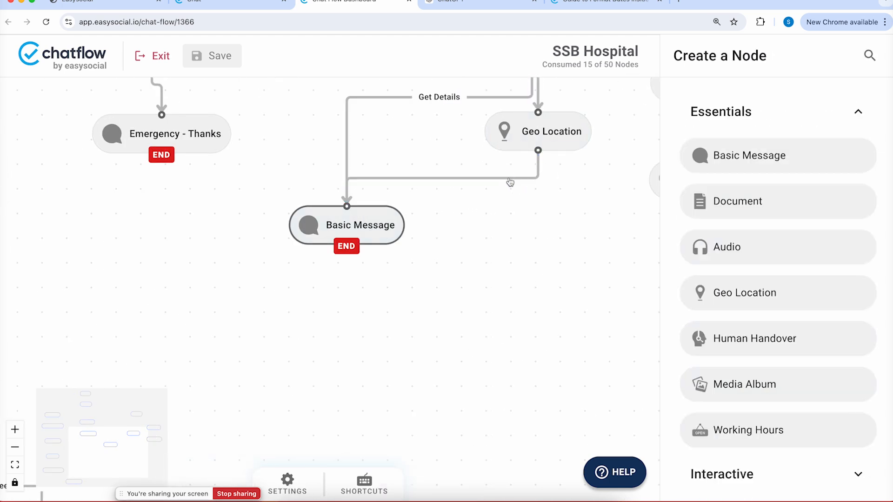
click(510, 179)
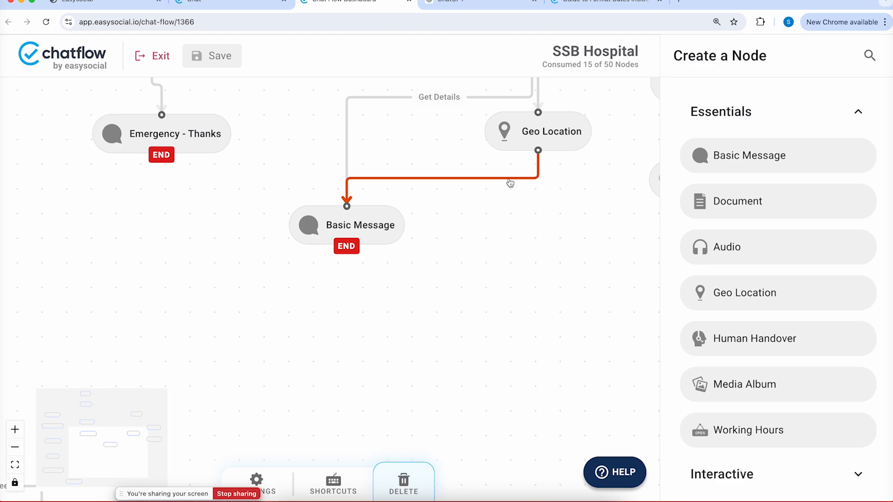
key(BackSpace)
Untick 'Mark as end node' on the Geo Location node and save the flow
drag(550, 133, 592, 117)
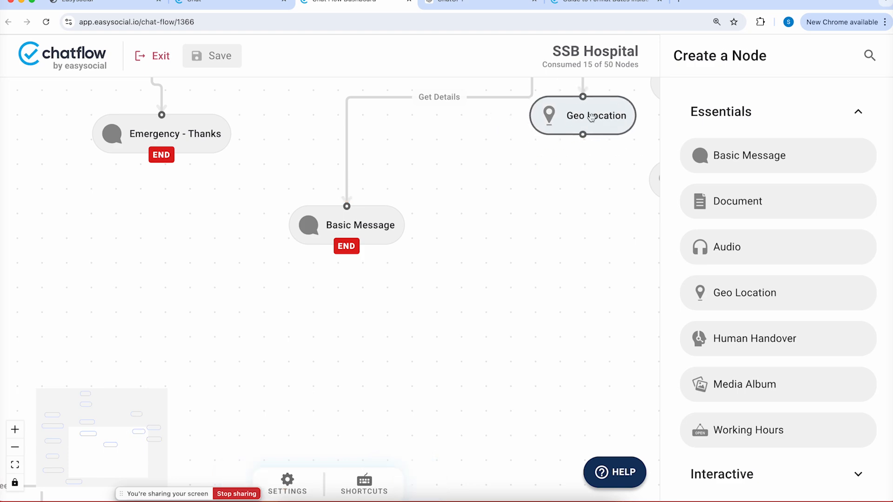
click(592, 117)
scroll(750, 228, down, 6)
scroll(753, 254, down, 8)
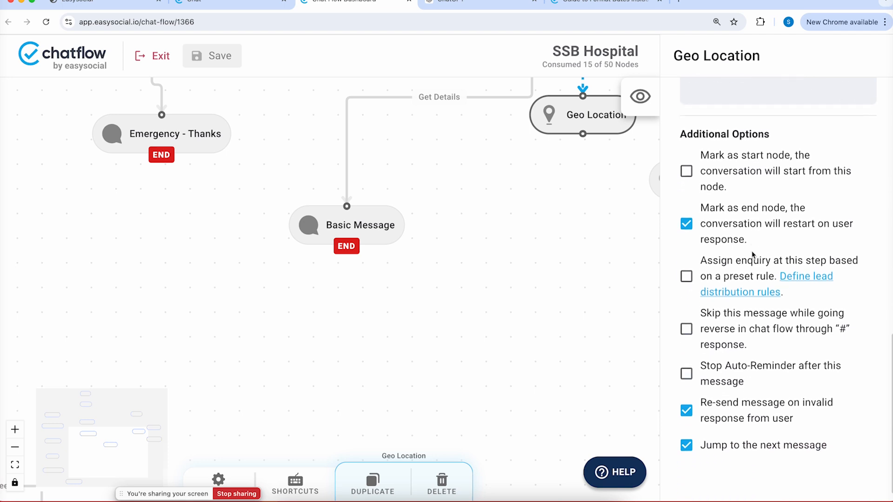
scroll(752, 254, down, 1)
click(692, 213)
click(602, 126)
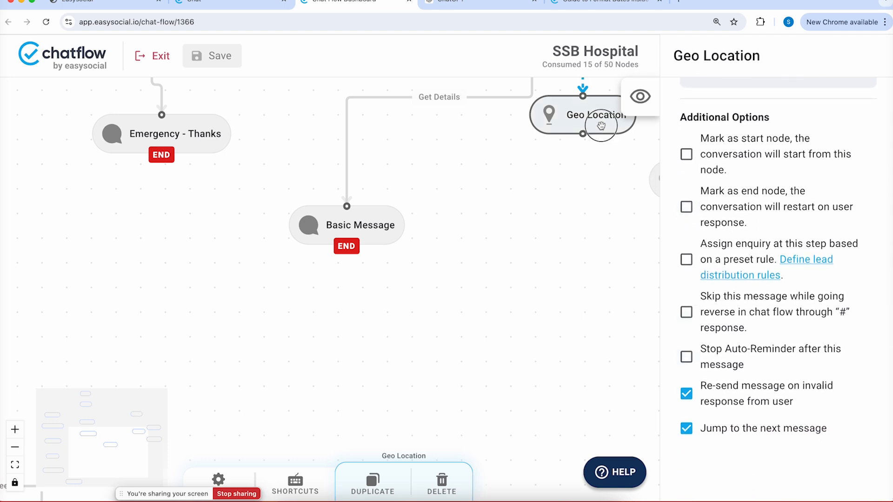
click(216, 56)
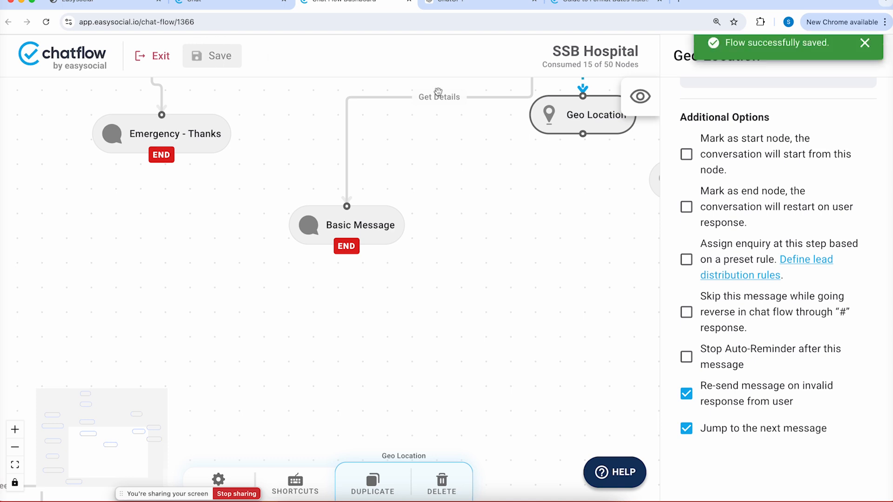
Reconnect Geo Location to the END Basic Message and save again
drag(582, 134, 346, 204)
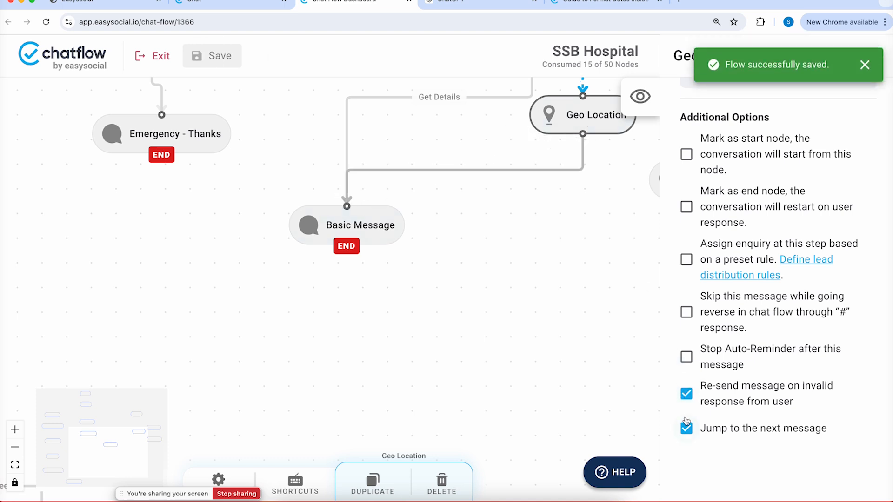
click(217, 62)
click(426, 497)
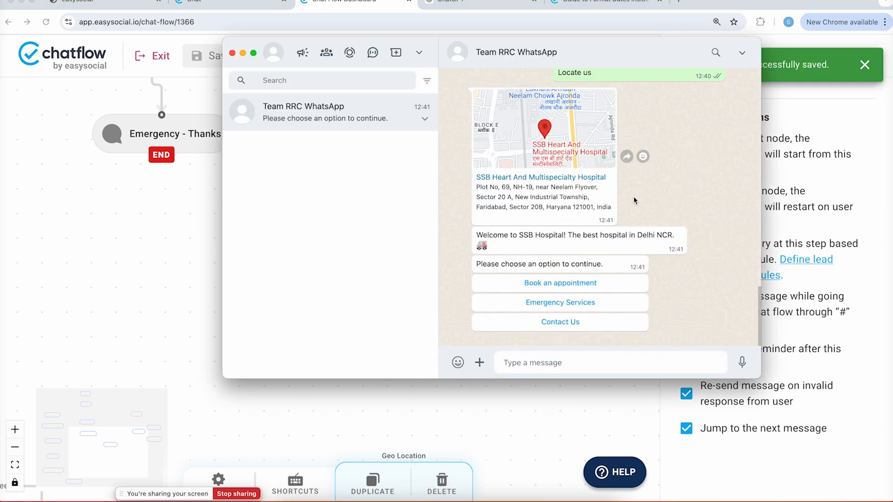
In the test chat, pick Contact Us, then Locate us, then Talk to Us
click(584, 324)
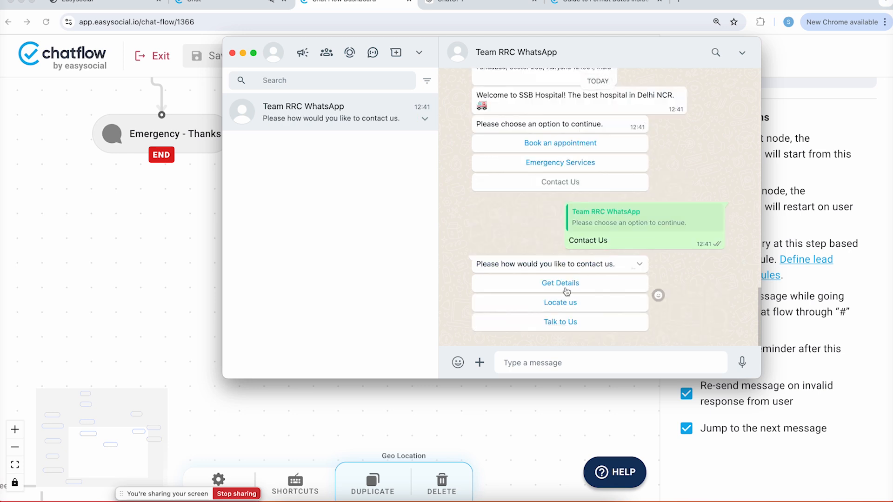
click(564, 303)
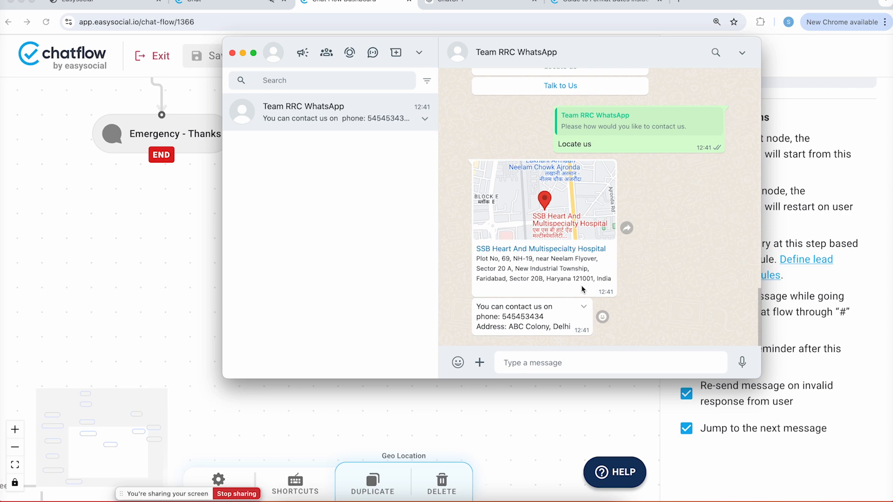
scroll(586, 209, up, 3)
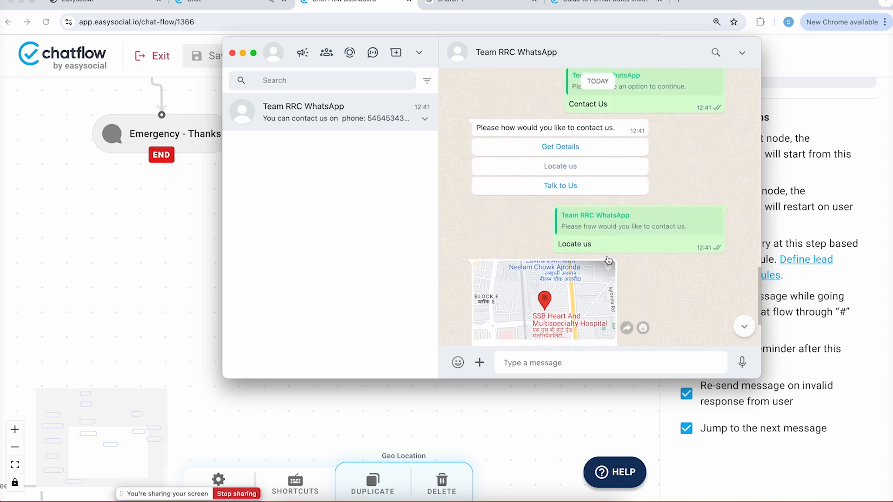
click(595, 187)
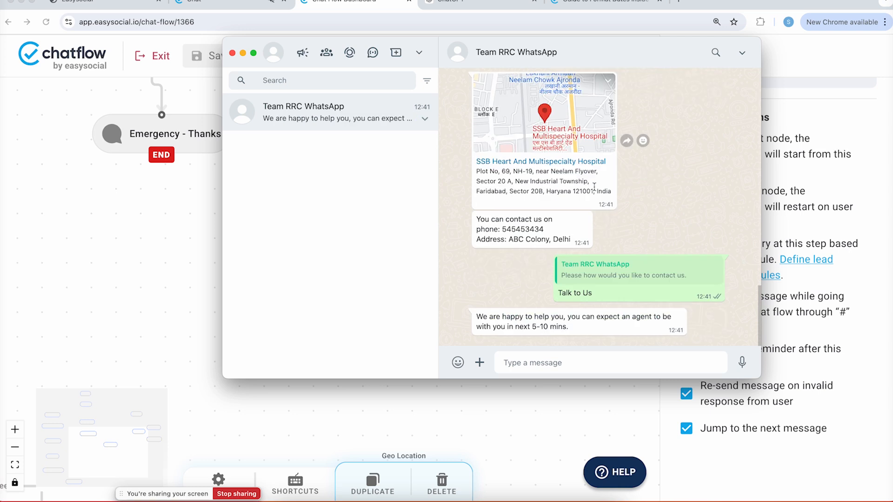
Send 'hi' to the agent and go back to the EasySocial inbox
click(553, 371)
text(hi)
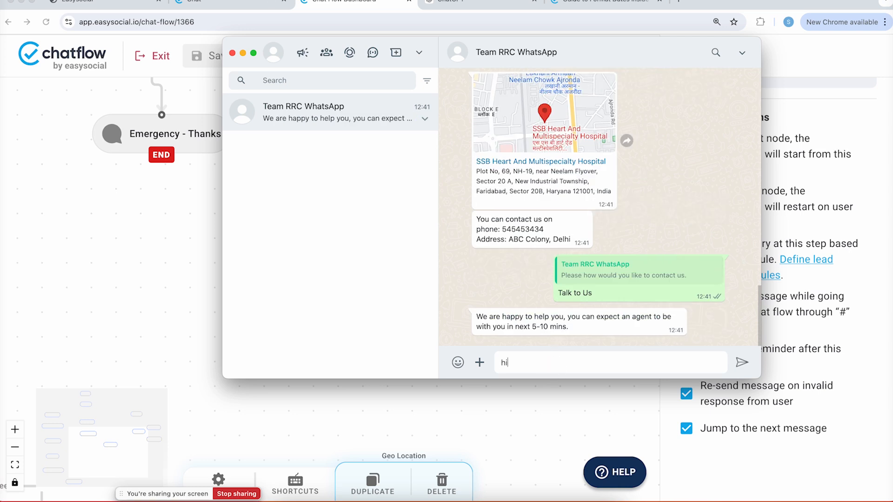
key(Return)
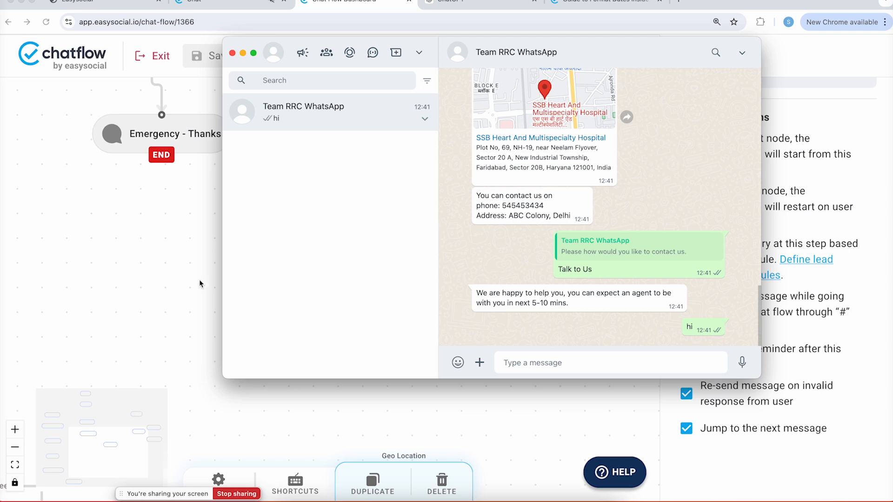
click(218, 3)
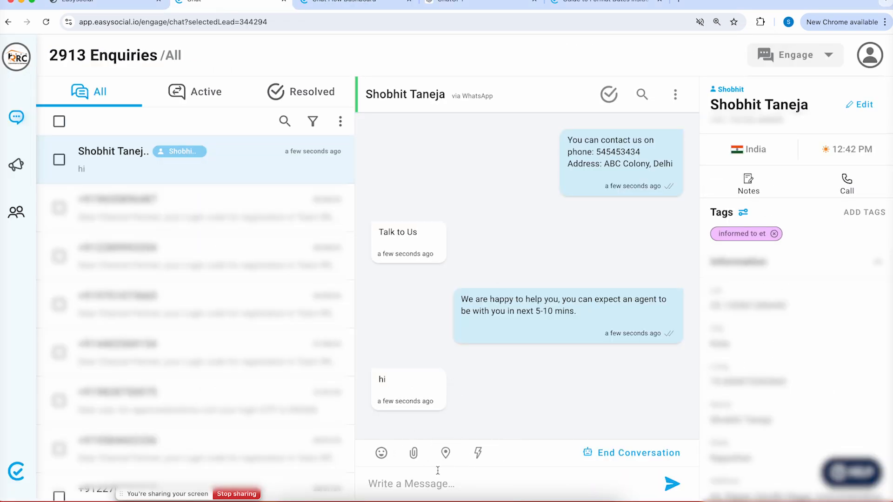
Open the test customer's conversation and reply hello
click(261, 211)
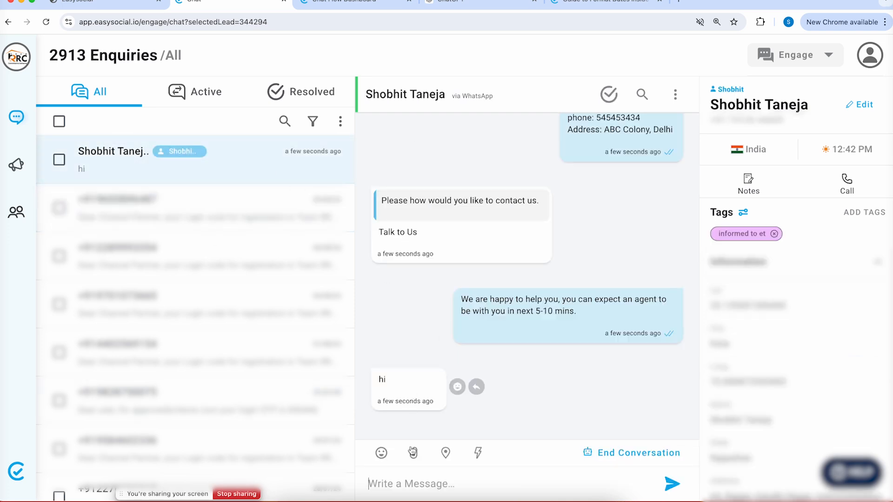
click(419, 472)
text(he)
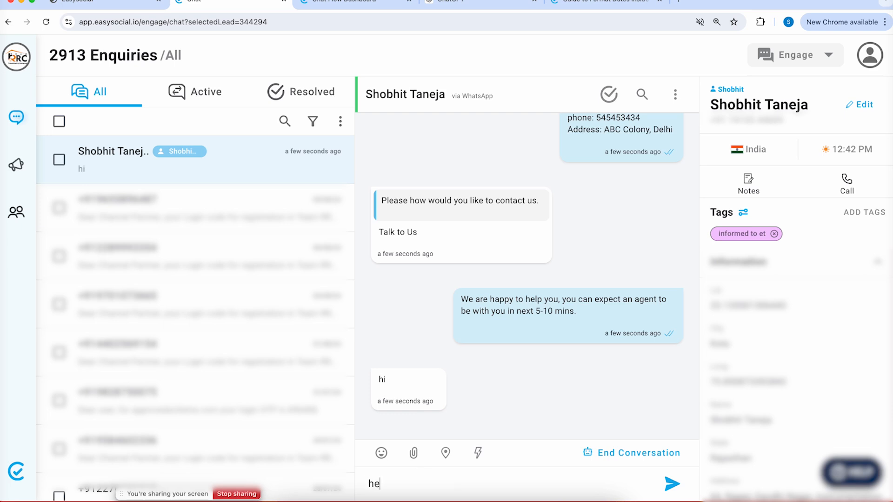
key(Return)
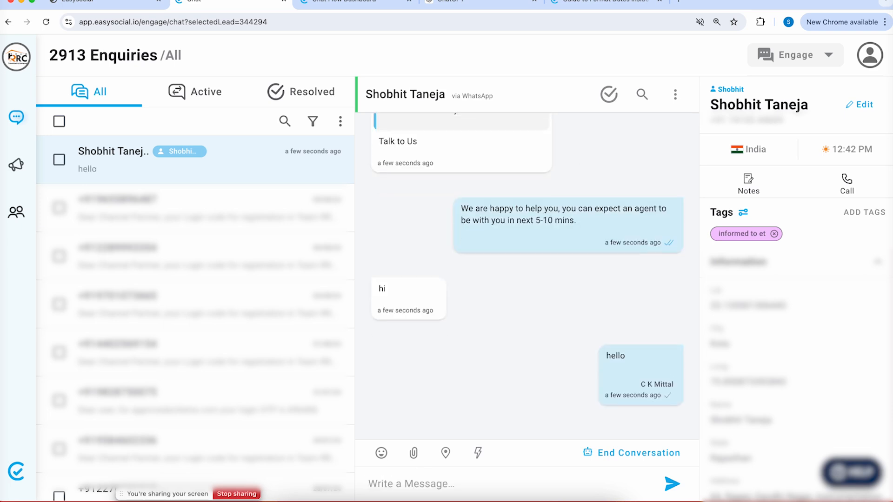
Confirm the hello arrived in WhatsApp, then return to the chatflow editor
click(424, 498)
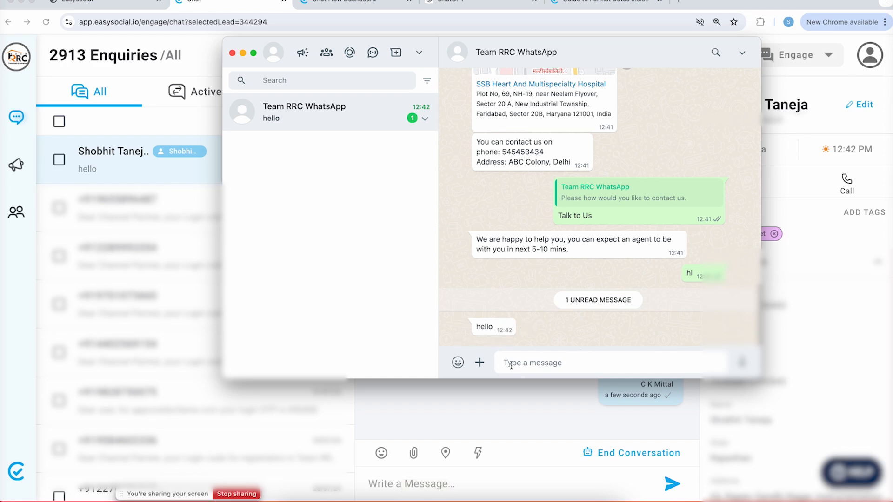
click(512, 391)
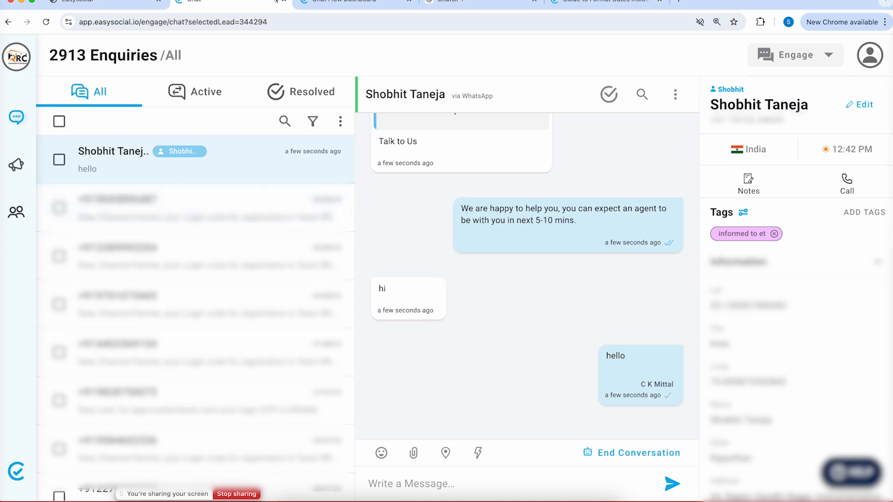
click(328, 5)
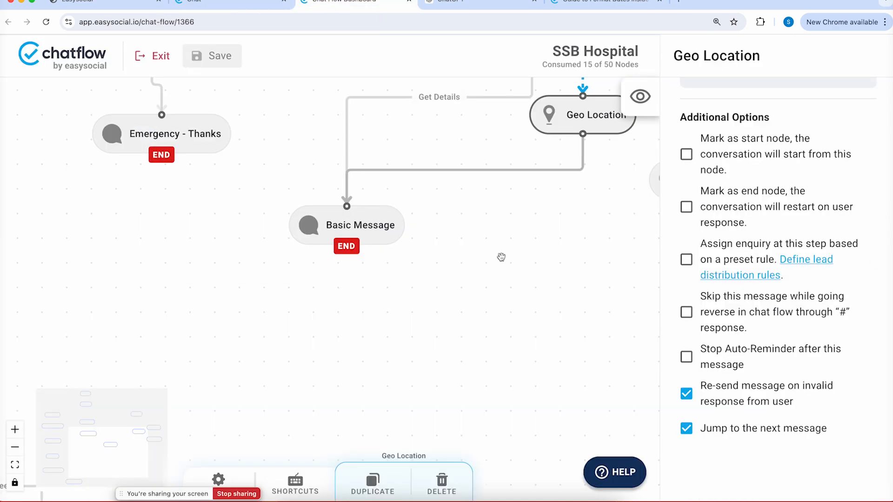
Add an If and Else Condition node from the Utility node types
drag(500, 255, 277, 361)
drag(539, 222, 420, 270)
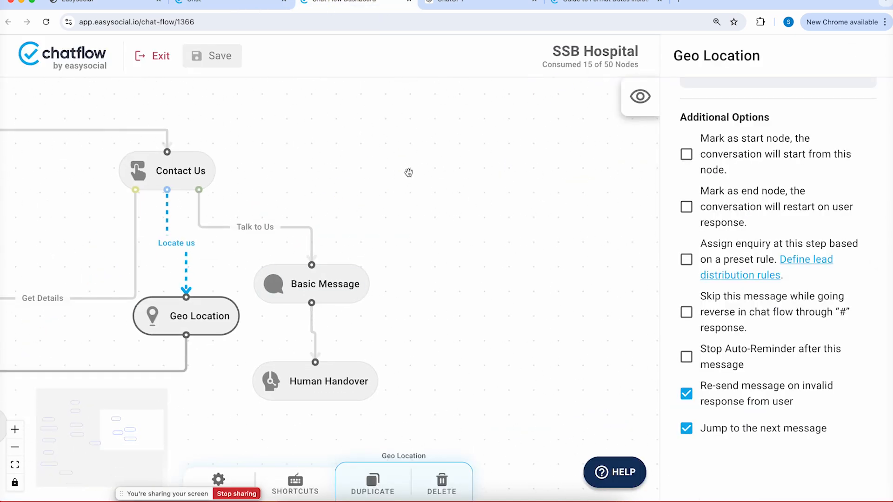
right_click(420, 140)
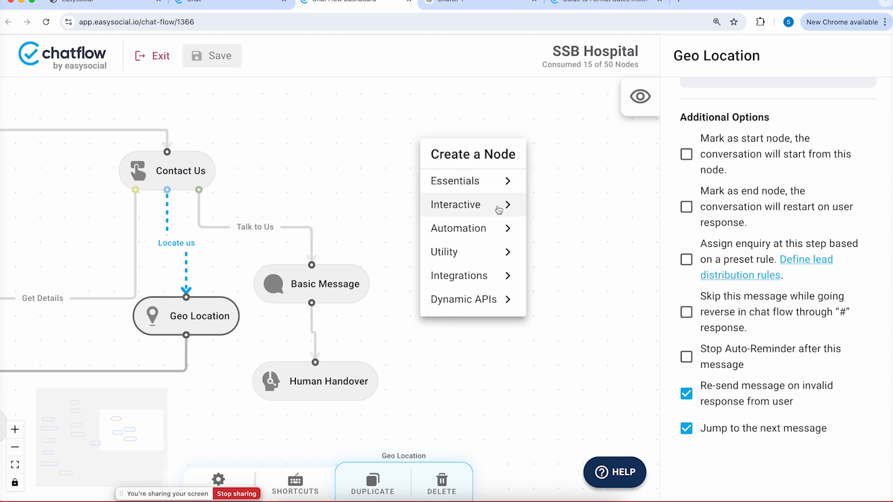
click(497, 233)
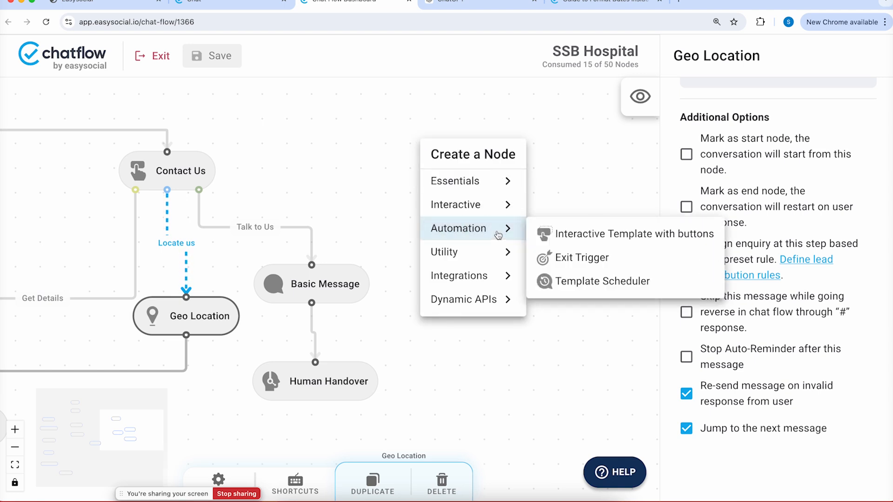
click(500, 204)
click(494, 254)
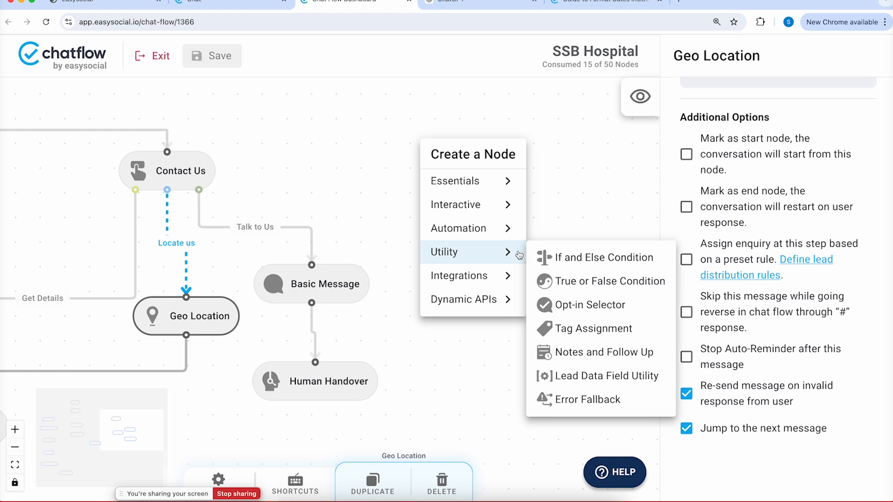
click(589, 262)
click(509, 164)
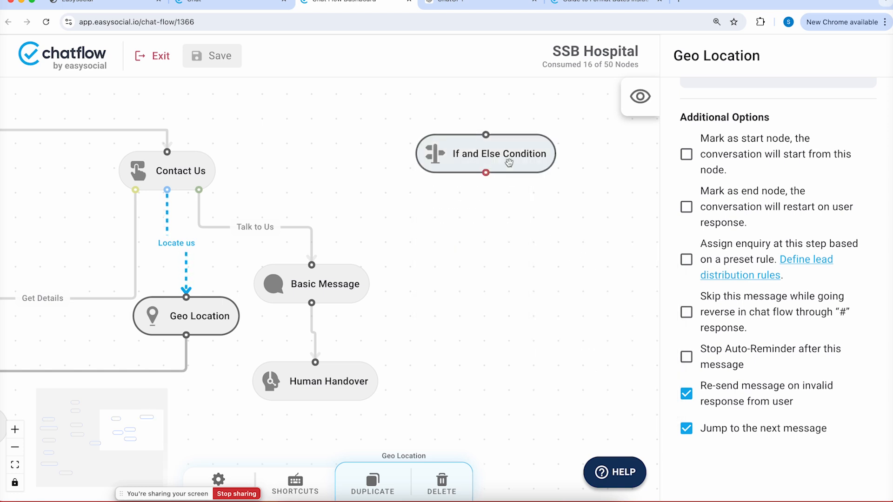
scroll(787, 211, up, 4)
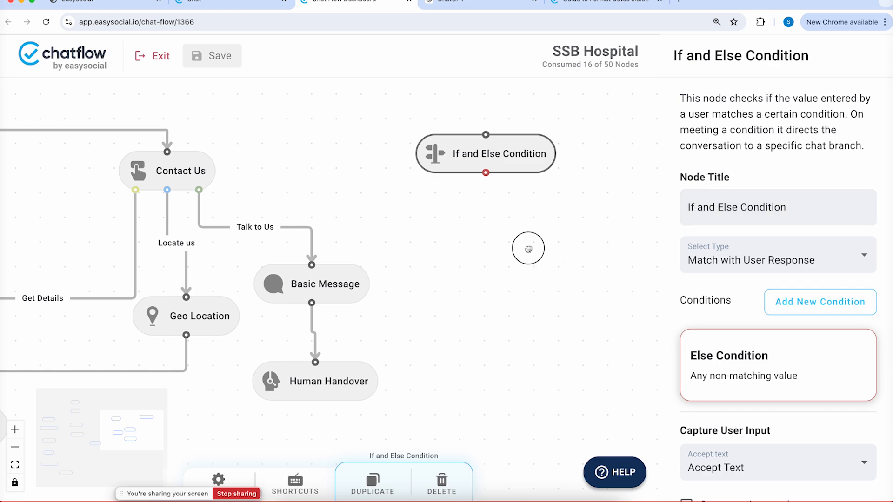
Position Patient Name and the new condition node next to each other in the appointment branch
drag(526, 247, 777, 231)
drag(276, 189, 515, 200)
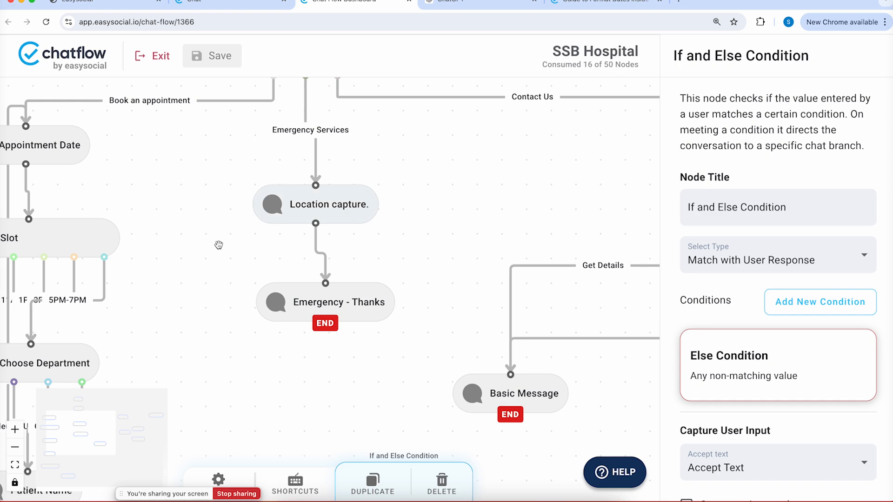
drag(141, 276, 385, 68)
drag(235, 218, 213, 254)
click(283, 188)
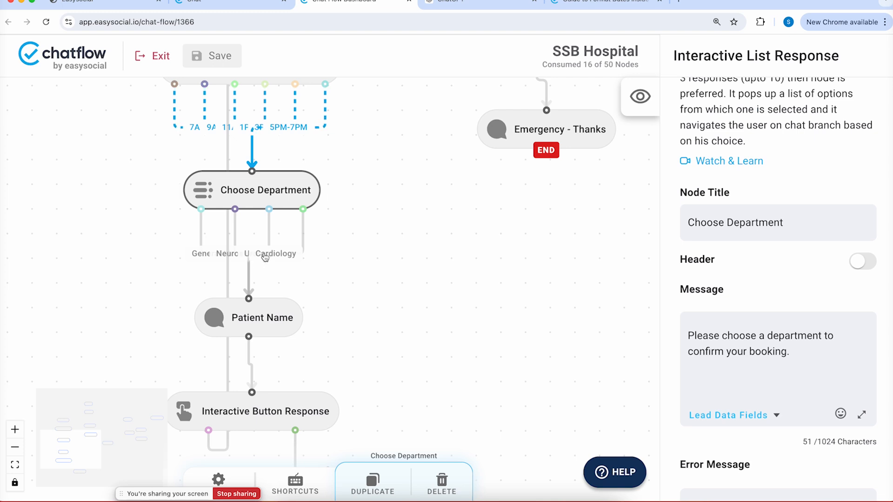
drag(338, 367, 339, 361)
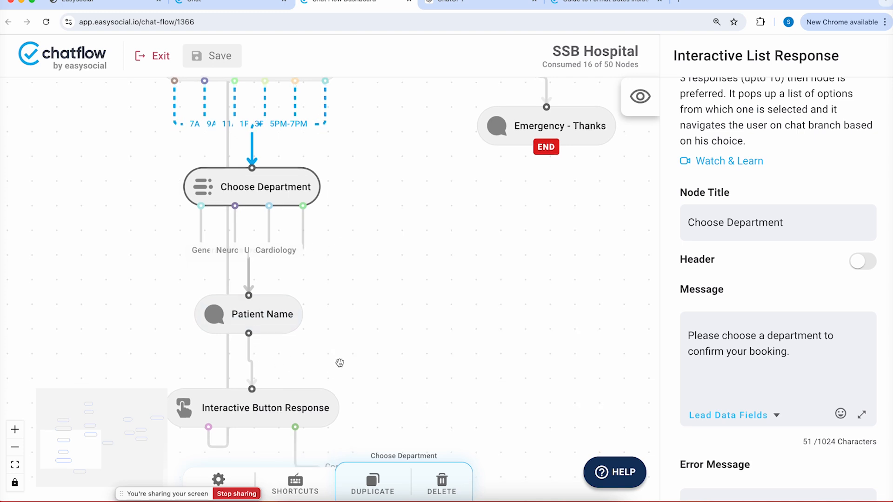
drag(279, 311, 289, 290)
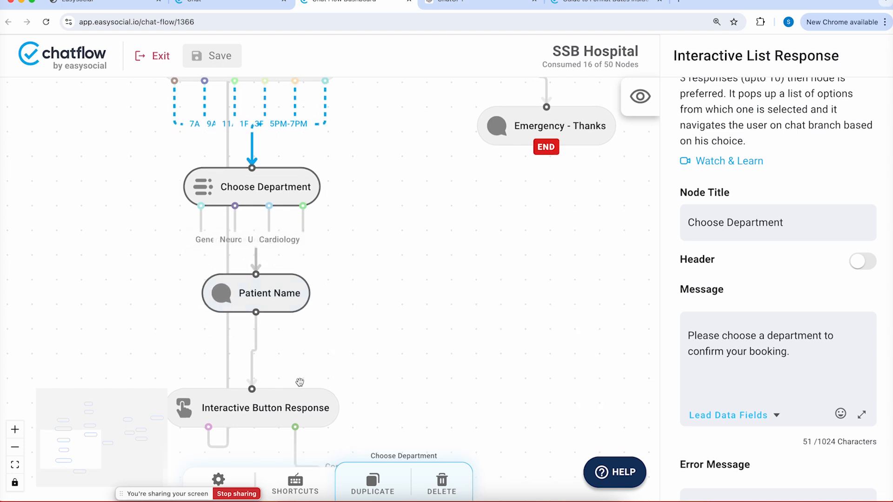
drag(413, 303, 139, 255)
drag(467, 288, 142, 256)
scroll(142, 256, down, 5)
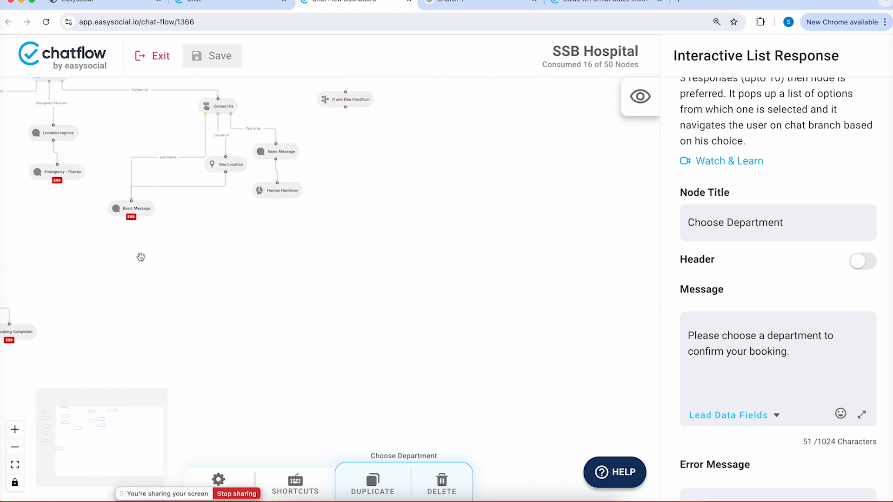
drag(350, 99, 33, 258)
drag(113, 255, 497, 234)
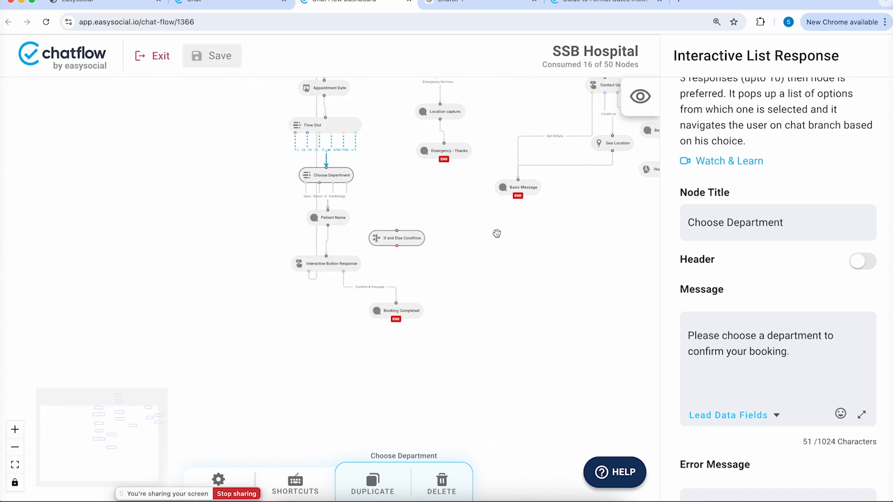
scroll(432, 203, up, 5)
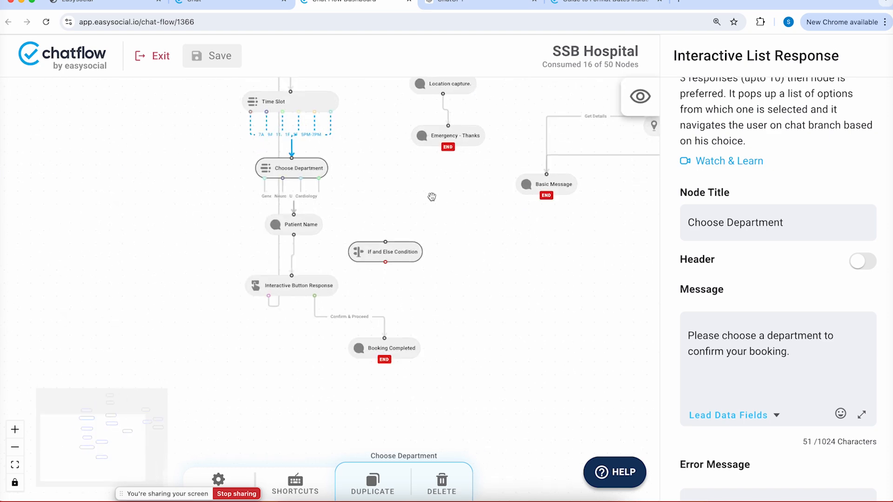
Relink Patient Name from Interactive Button Response to the If and Else Condition and tidy the nodes
click(184, 251)
drag(172, 337, 345, 281)
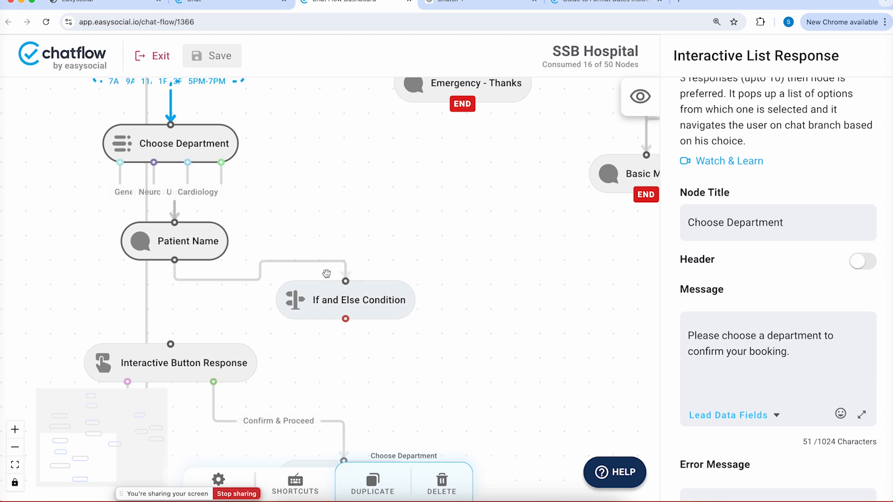
mouse_move(200, 239)
mouse_down()
mouse_move(319, 259)
mouse_move(190, 254)
mouse_up()
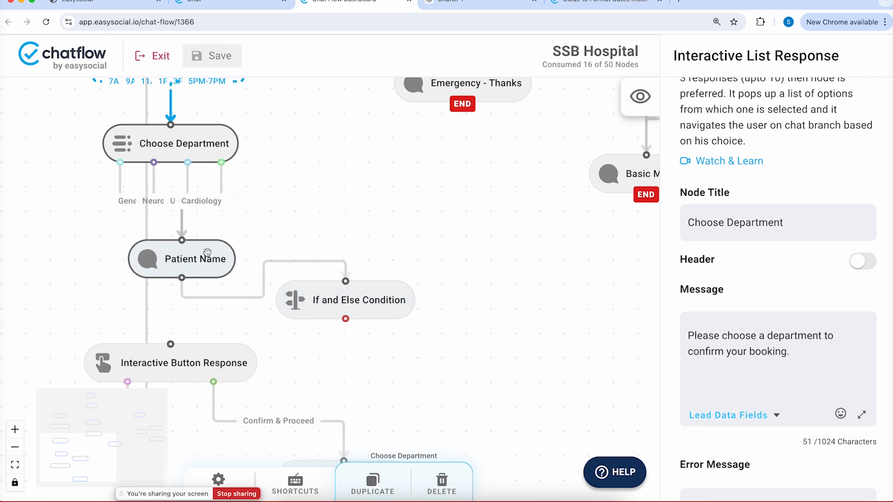
drag(361, 379, 427, 228)
drag(258, 221, 208, 327)
drag(450, 344, 450, 416)
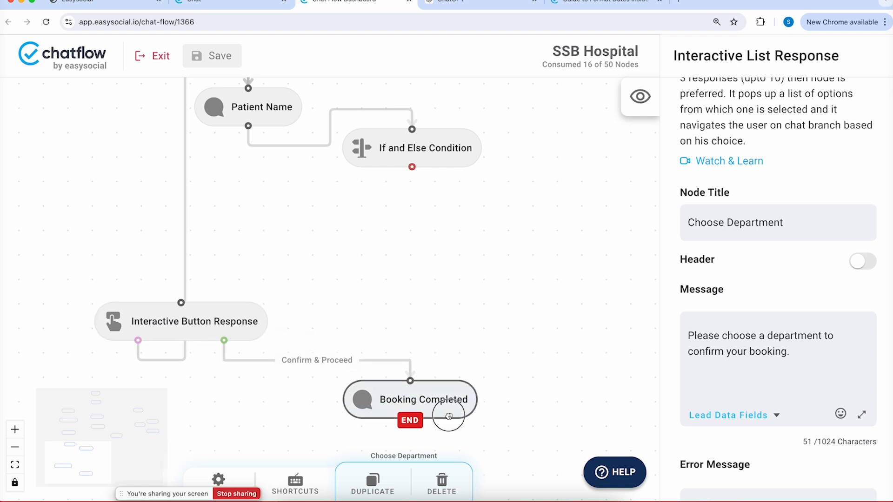
click(469, 150)
drag(469, 149, 447, 228)
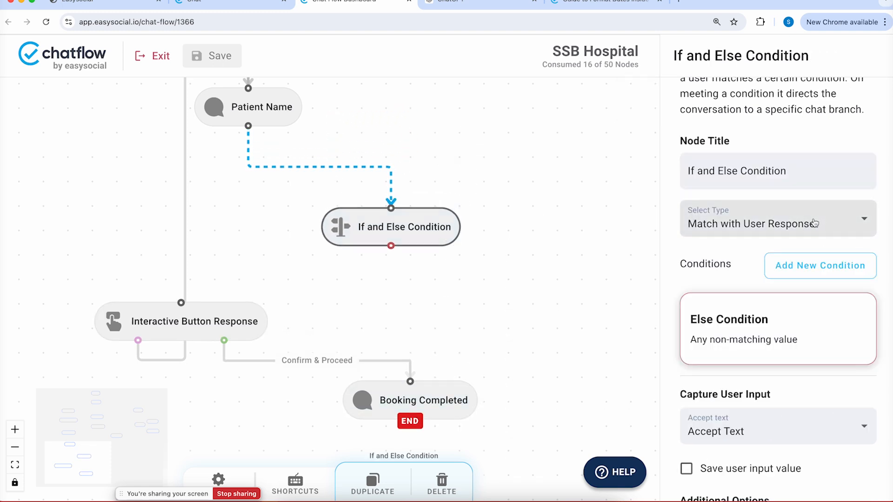
Compare against the department lead data field and add Condition 1
click(812, 220)
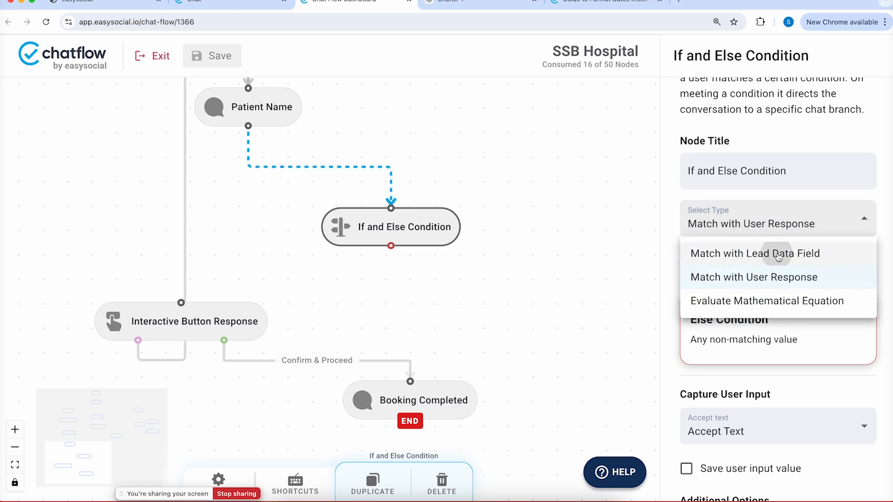
click(778, 256)
click(762, 270)
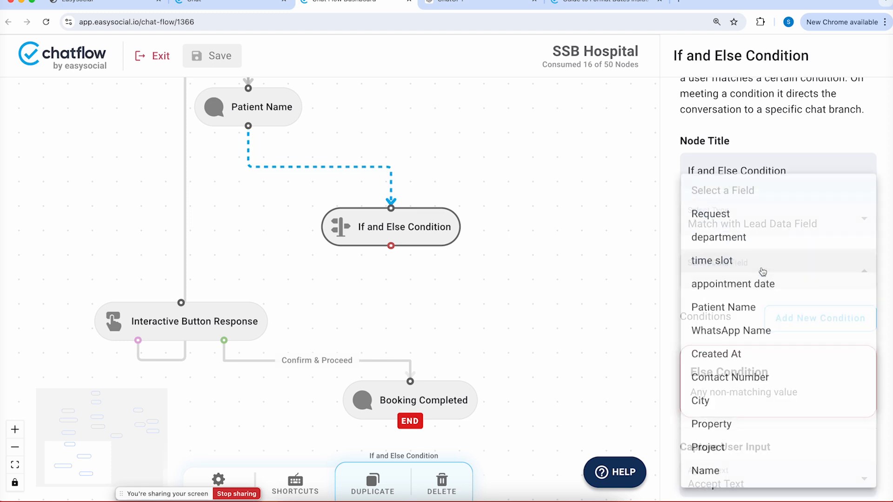
click(755, 236)
click(783, 323)
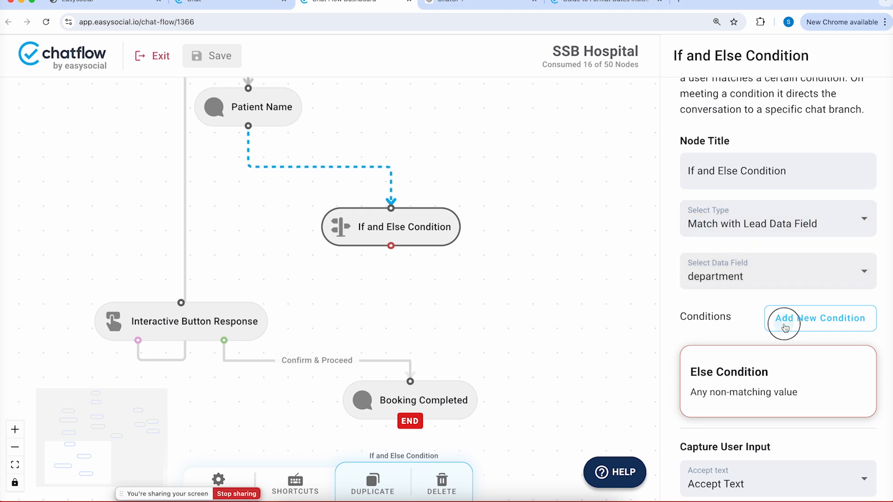
click(728, 408)
text(C)
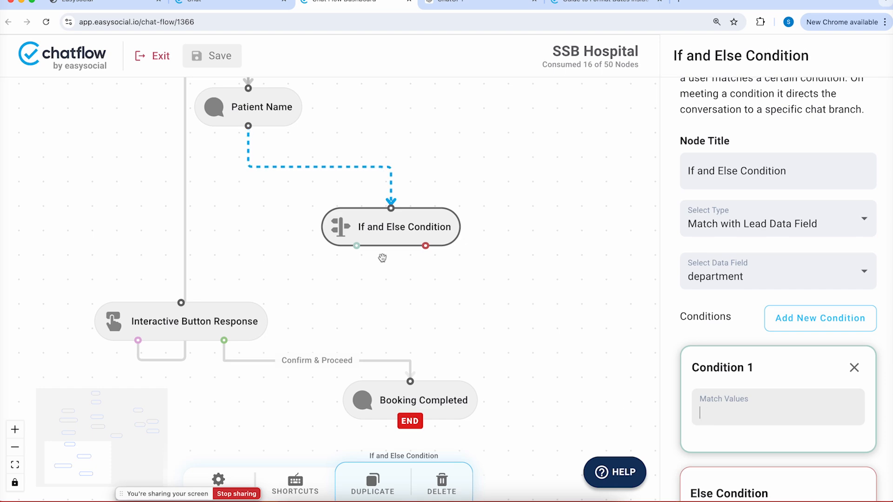
Copy 'Cardiology' from Choose Department's list and paste it as Condition 1's match value
drag(502, 261, 488, 422)
click(258, 151)
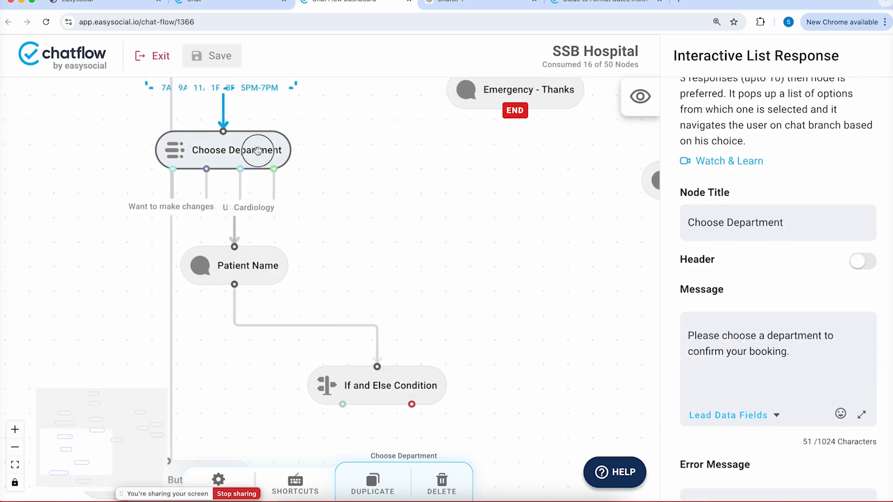
scroll(757, 346, down, 10)
scroll(757, 347, down, 8)
double_click(743, 336)
key(ctrl+c)
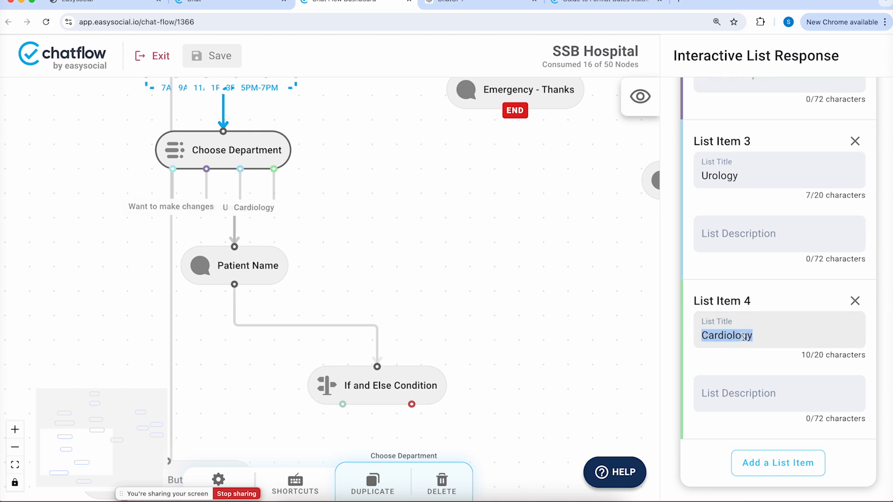
click(432, 375)
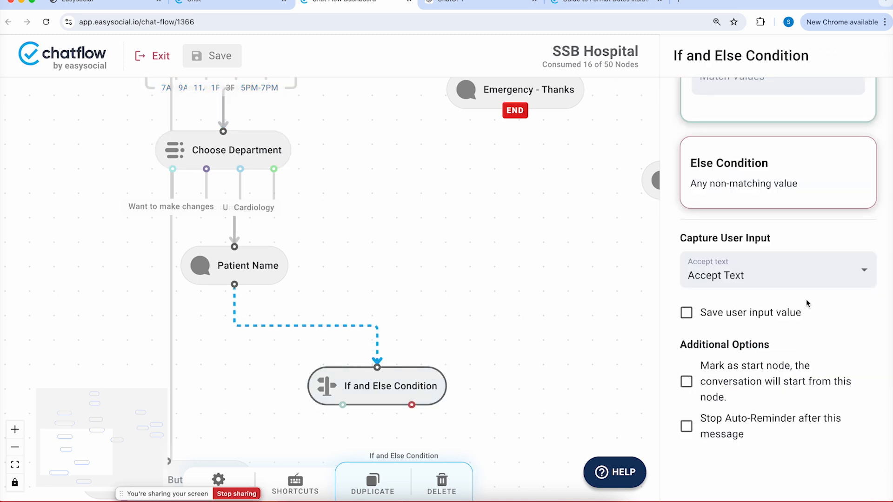
scroll(781, 232, up, 2)
click(754, 178)
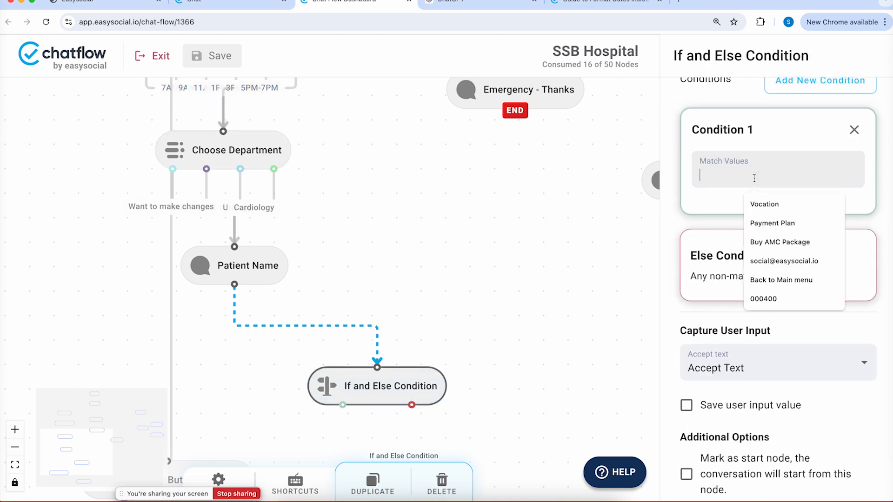
key(ctrl+v)
drag(443, 309, 488, 206)
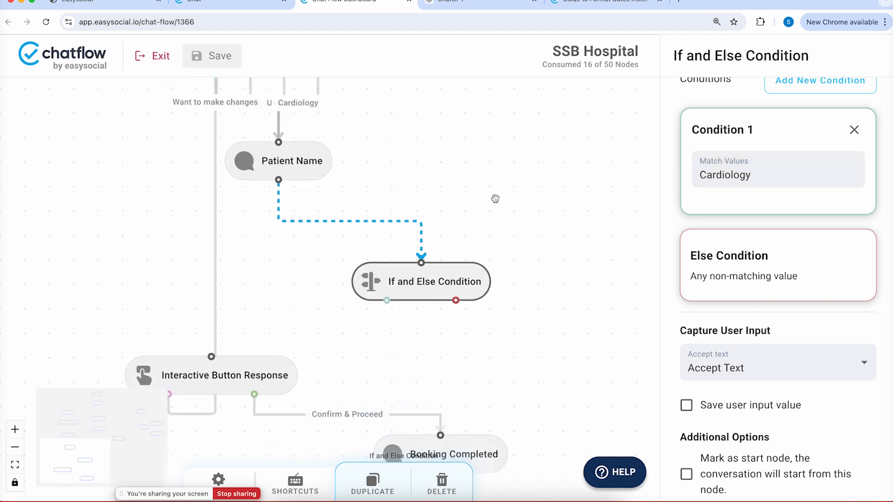
drag(468, 273, 576, 261)
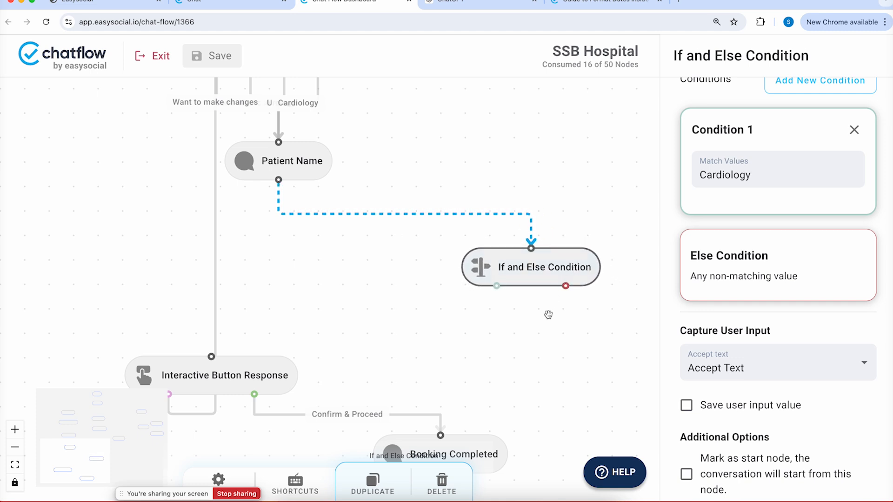
Add a Basic Message node below the condition and link Condition 1 to it
right_click(481, 377)
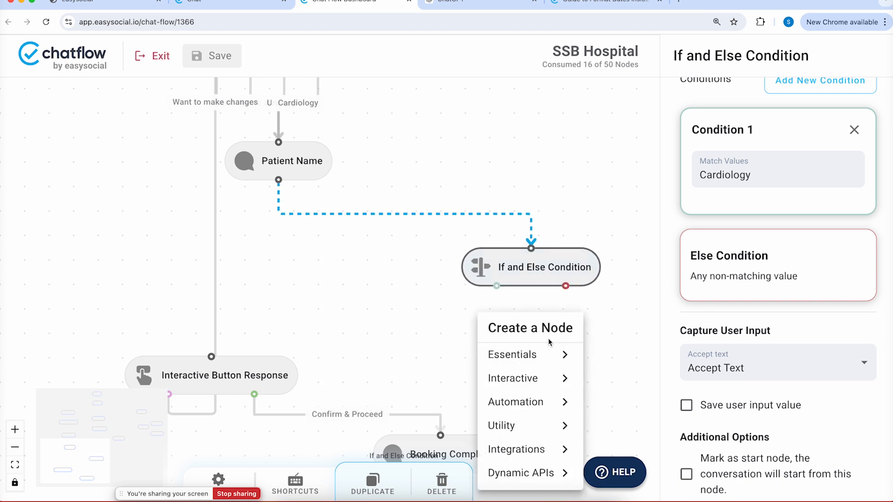
mouse_move(535, 354)
click(618, 283)
drag(548, 369, 490, 340)
drag(497, 286, 486, 337)
click(489, 341)
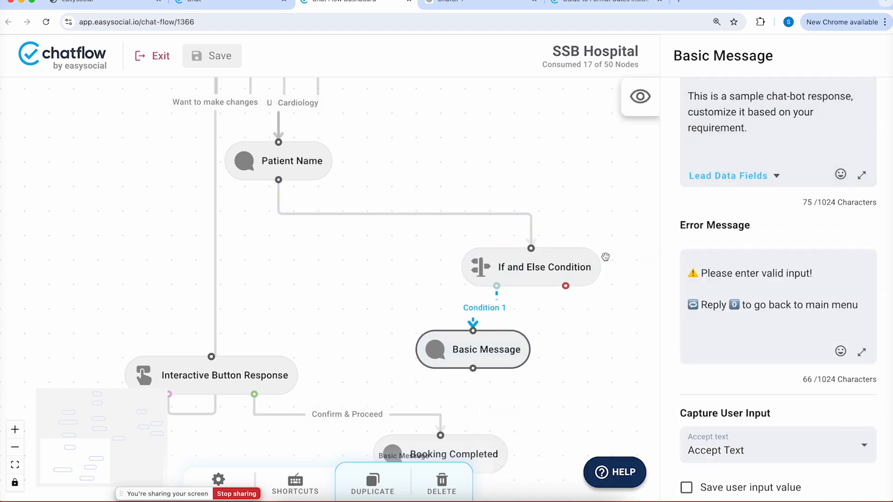
Write the doctors-unavailable-until-5th-Sep message and mark it as an end node
drag(791, 140, 634, 61)
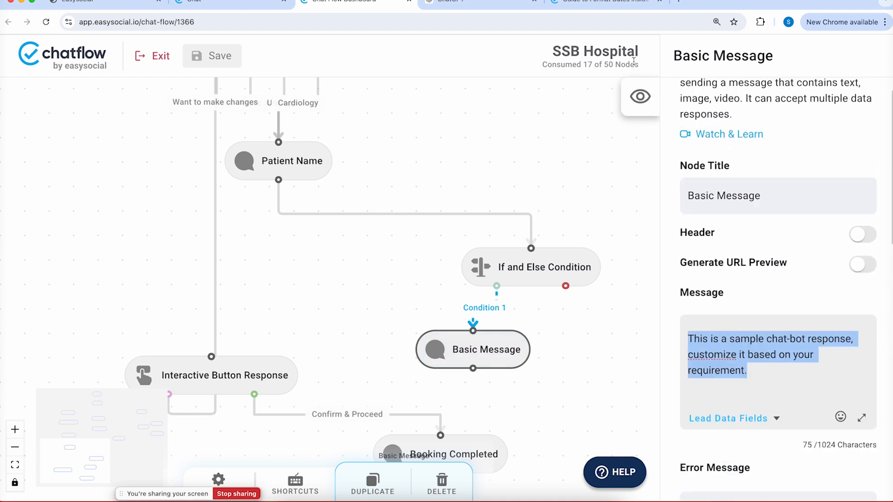
text(So)
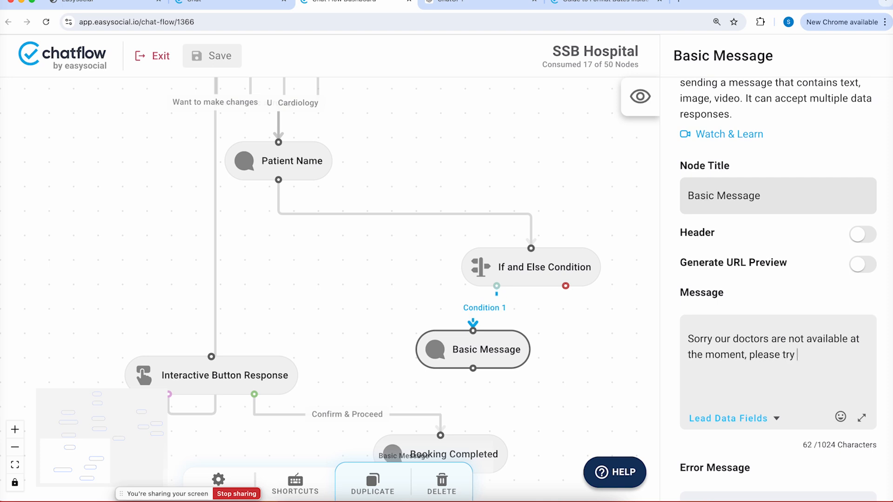
text(ain on 5th Sep.)
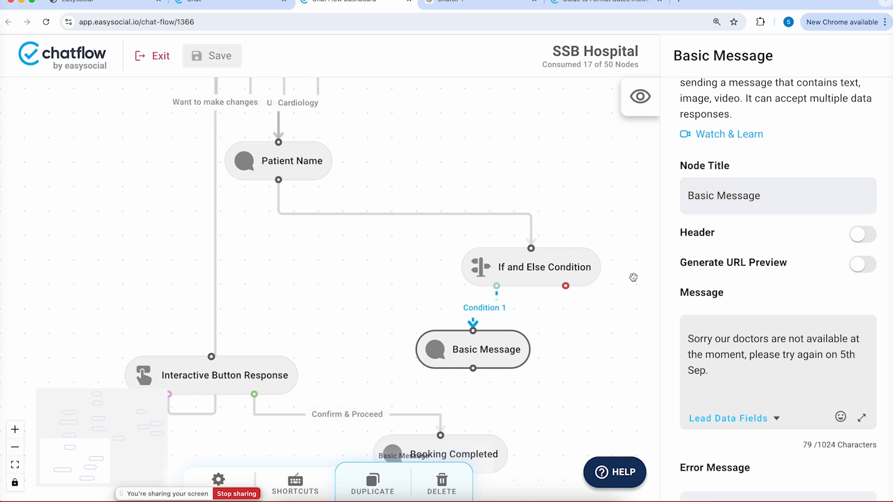
scroll(731, 201, down, 10)
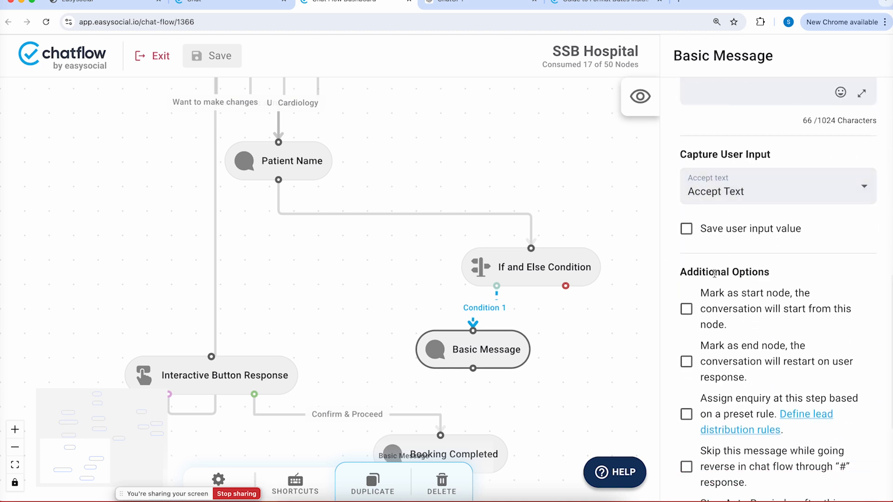
click(703, 366)
Route the Else branch to Interactive Button Response, arrange the nodes, and save
drag(487, 344, 430, 328)
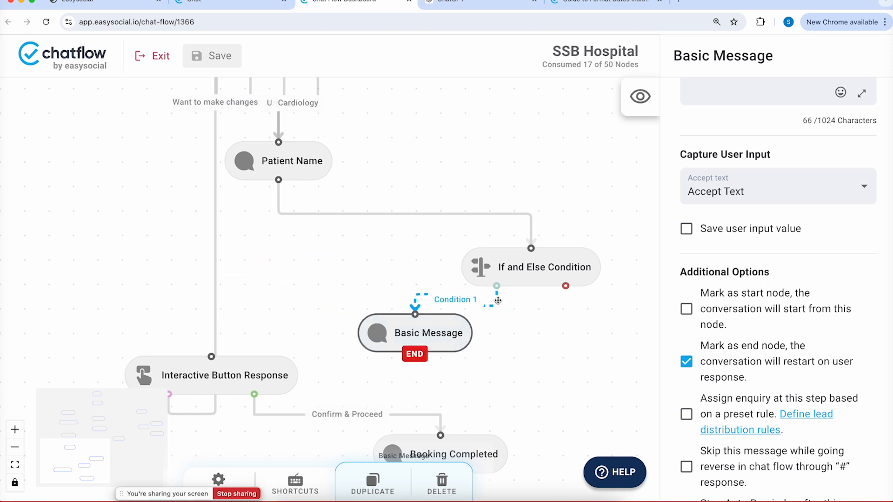
drag(522, 266, 107, 260)
drag(469, 273, 564, 233)
drag(533, 291, 131, 293)
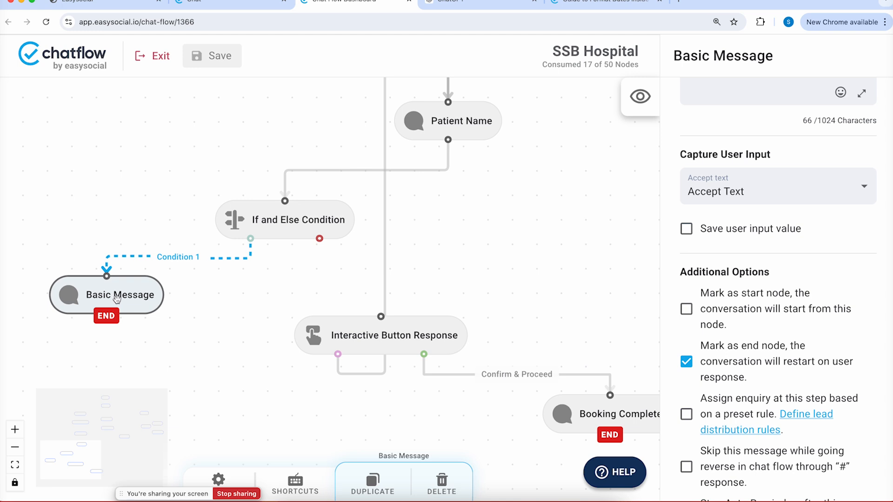
drag(385, 326, 480, 301)
drag(319, 238, 474, 292)
drag(324, 213, 320, 213)
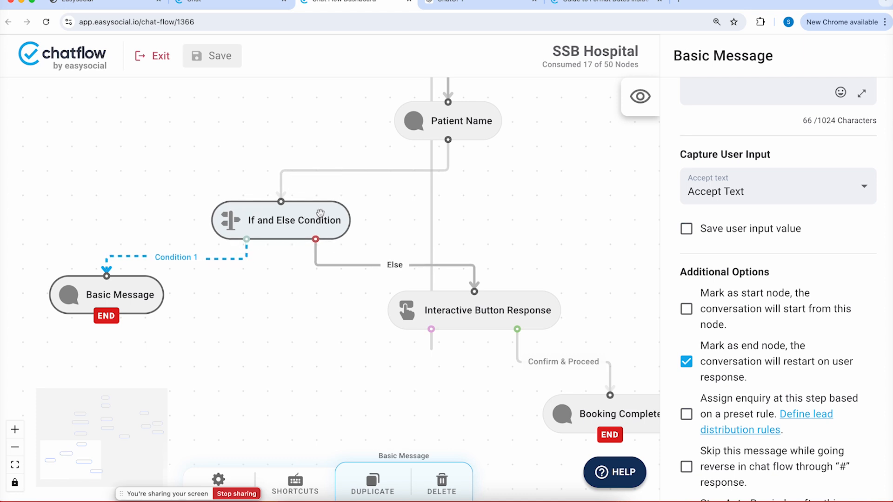
drag(515, 183, 462, 218)
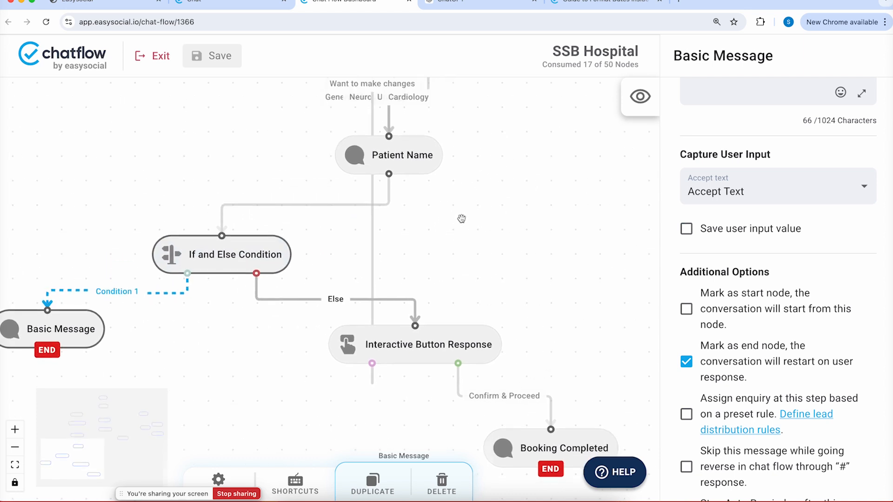
click(219, 55)
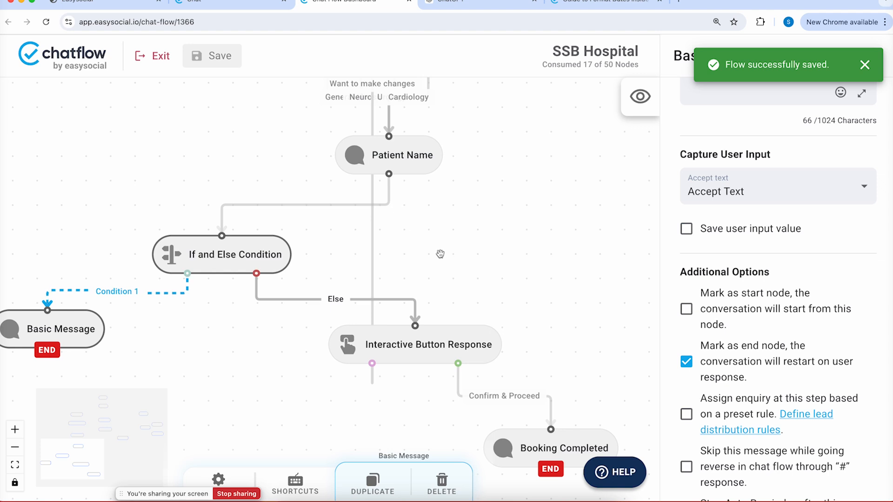
Set the If and Else Condition's type to Match with User Response
drag(486, 245, 422, 314)
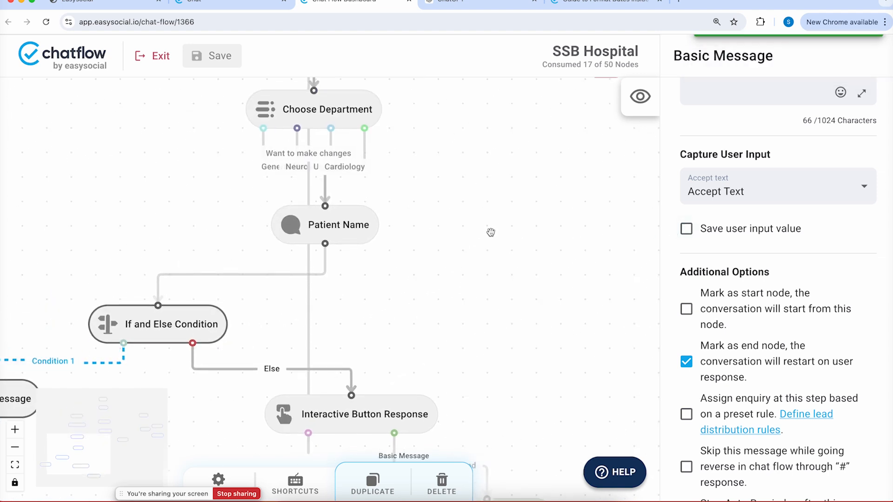
click(186, 324)
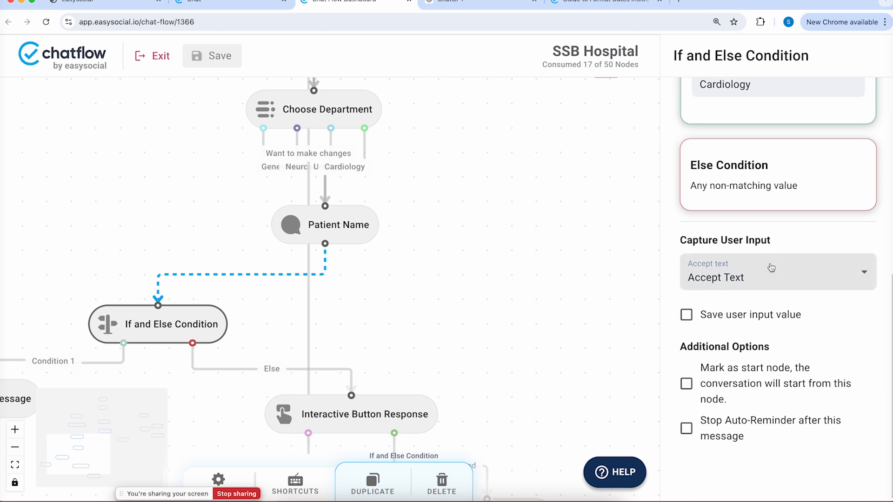
scroll(768, 263, up, 8)
click(766, 260)
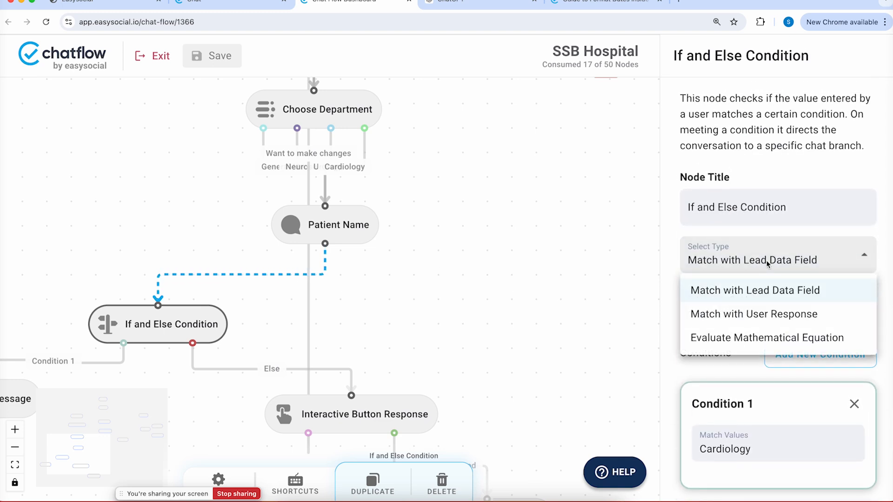
click(737, 314)
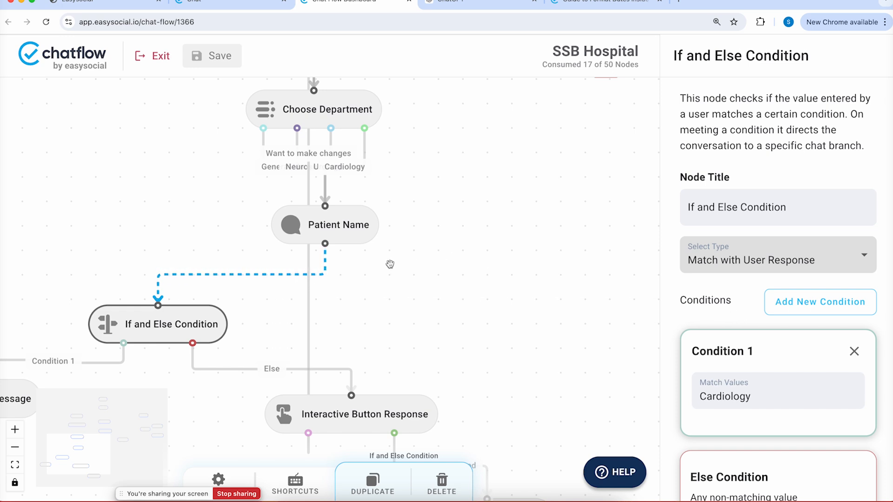
drag(355, 221, 370, 257)
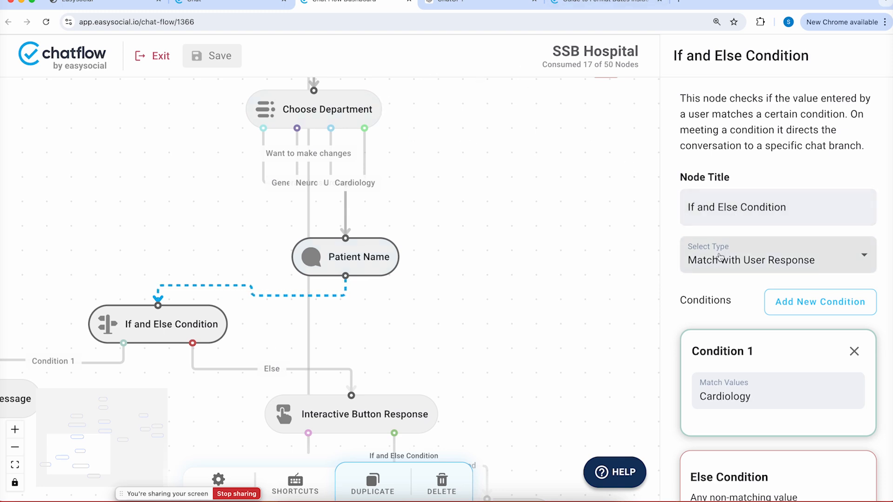
Change Condition 1's match value from Cardiology to 16
double_click(761, 399)
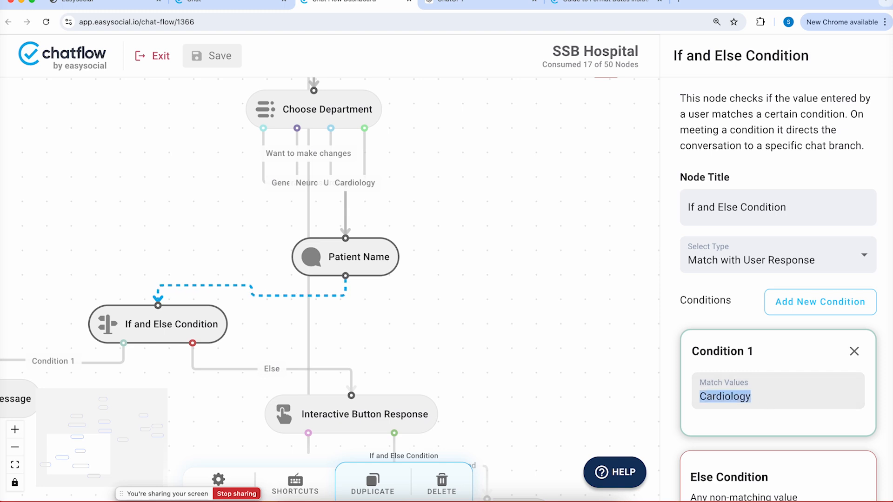
text(16)
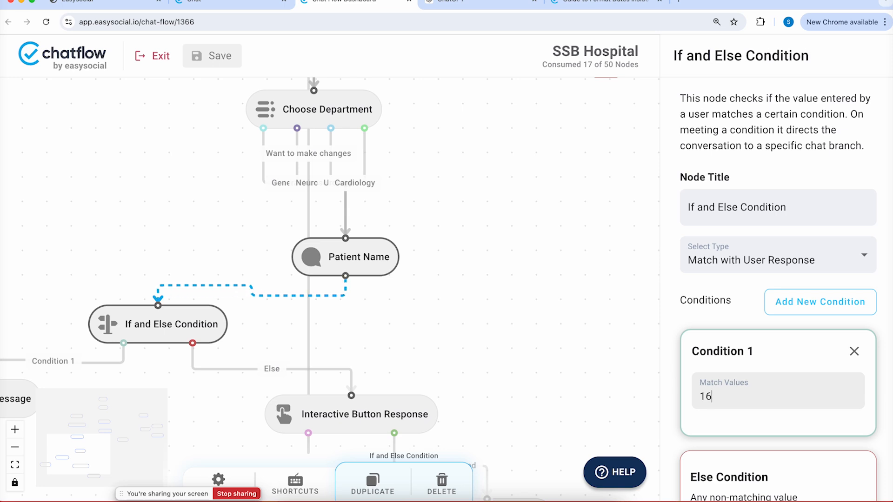
drag(464, 319, 529, 249)
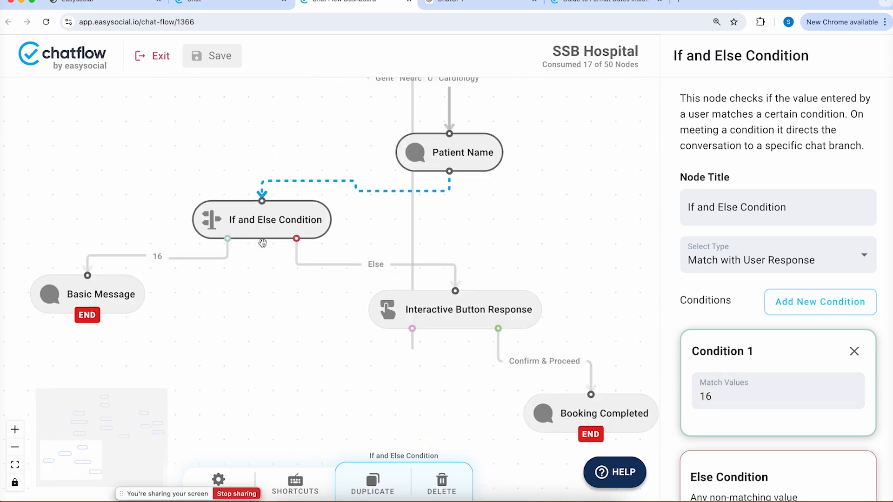
drag(128, 295, 126, 310)
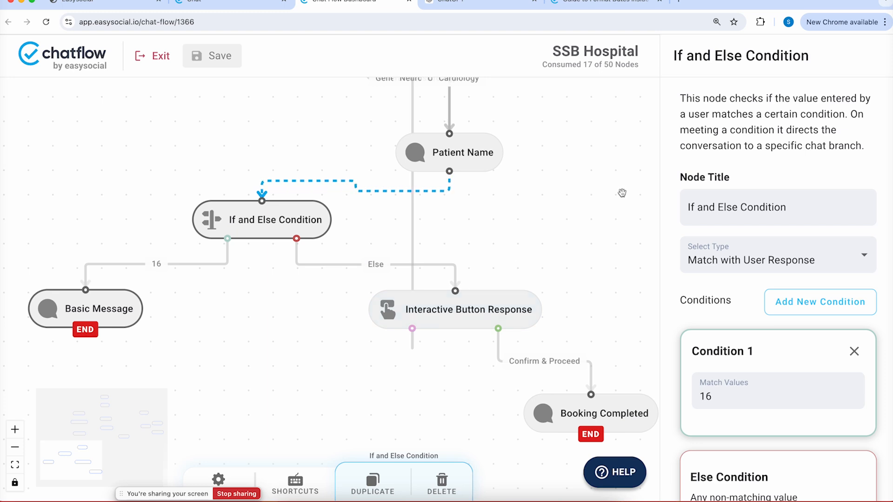
Change the If and Else Condition's type to Evaluate Mathematical Equation
click(765, 247)
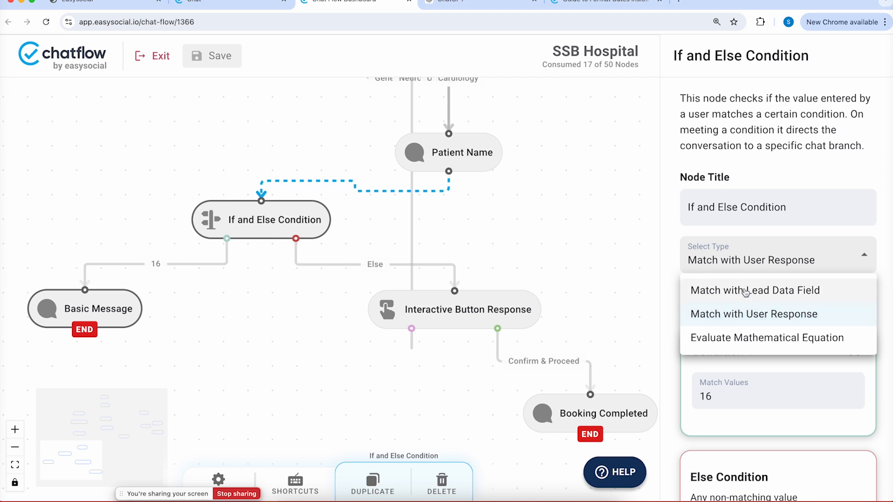
click(755, 337)
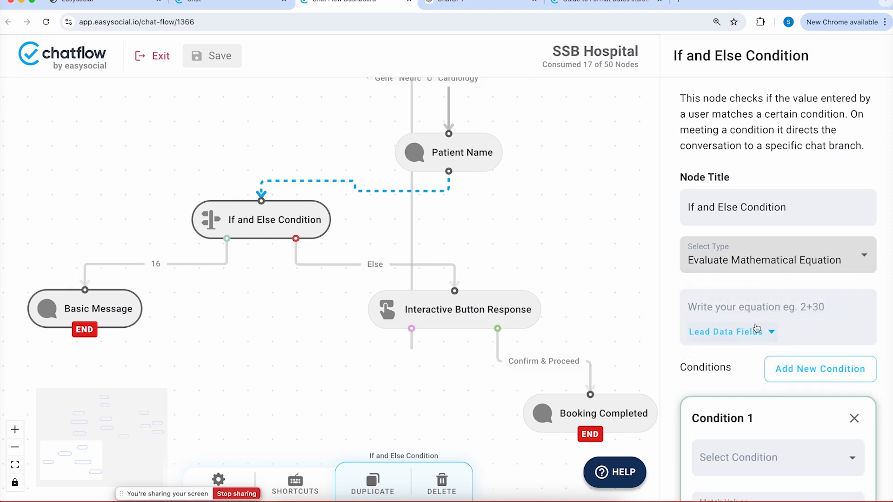
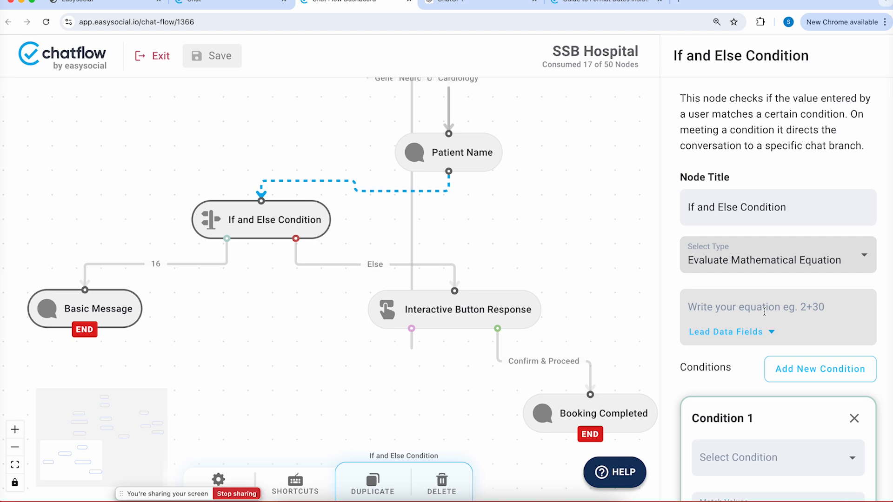
Delete the Patient Name→If/Else link, then spread the If/Else, Interactive Button Response and Patient Name nodes apart
click(764, 312)
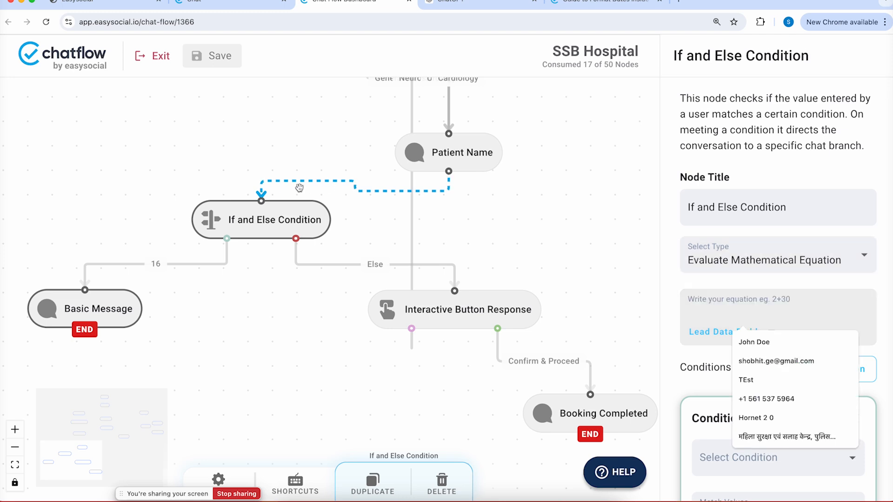
drag(448, 179, 444, 207)
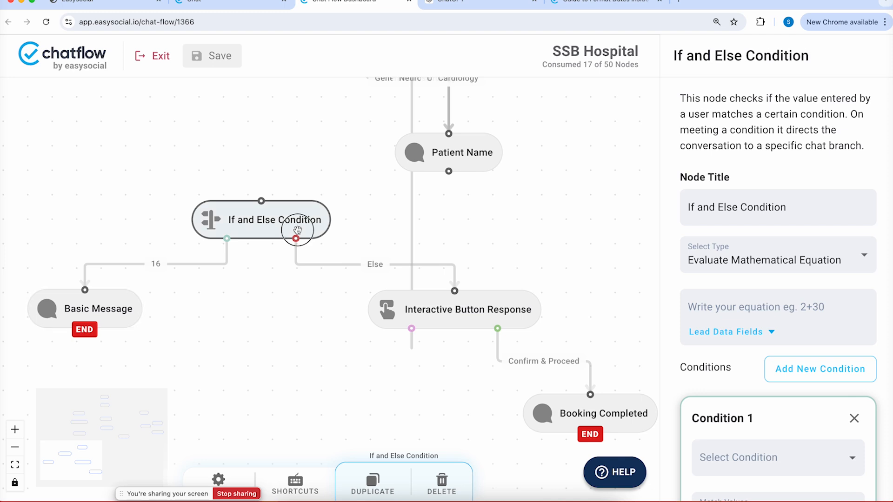
drag(300, 222, 299, 237)
drag(404, 297, 422, 371)
drag(455, 147, 480, 119)
Add an Essentials Basic Message node below Patient Name and connect Patient Name to it
right_click(482, 199)
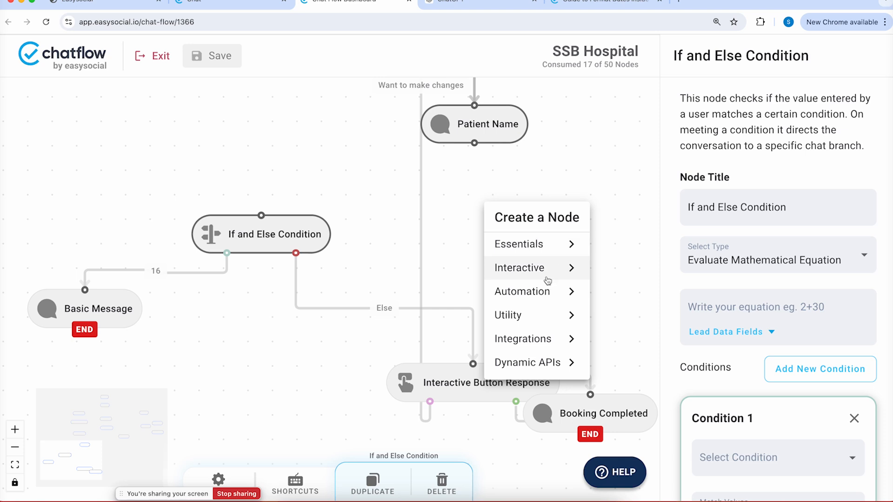
click(553, 245)
click(642, 249)
drag(528, 214, 475, 205)
drag(474, 143, 475, 191)
click(482, 206)
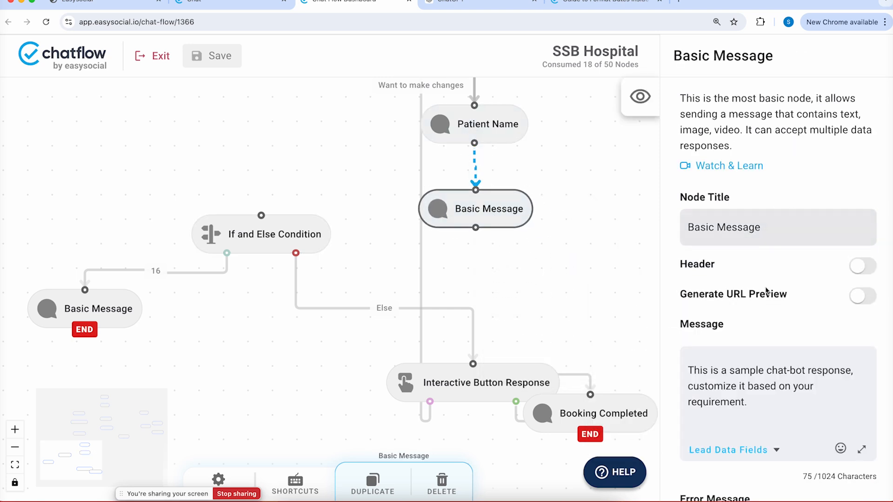
Replace the new node's message text with 'Enter number of tickets'
click(759, 391)
key(super+a)
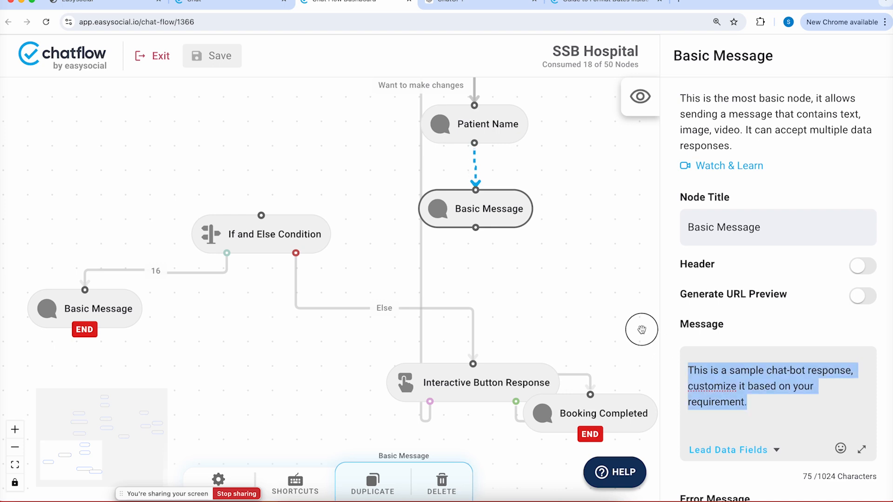
text(Enter nu)
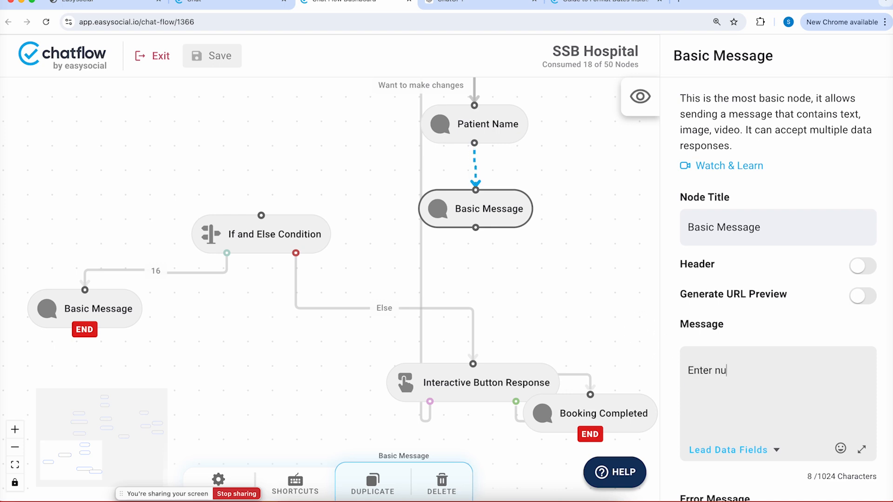
text(mber of tickets)
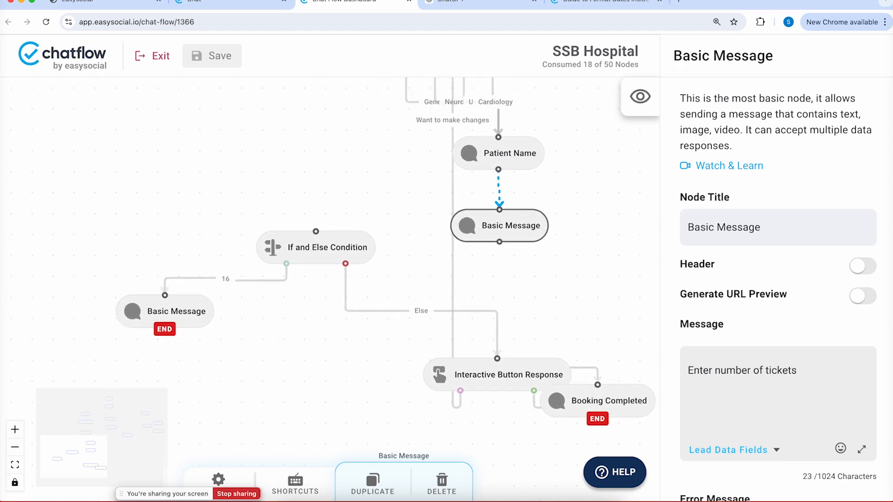
Turn on saving the user's reply into a newly created 'tickets' data field
scroll(817, 316, down, 5)
scroll(817, 316, down, 3)
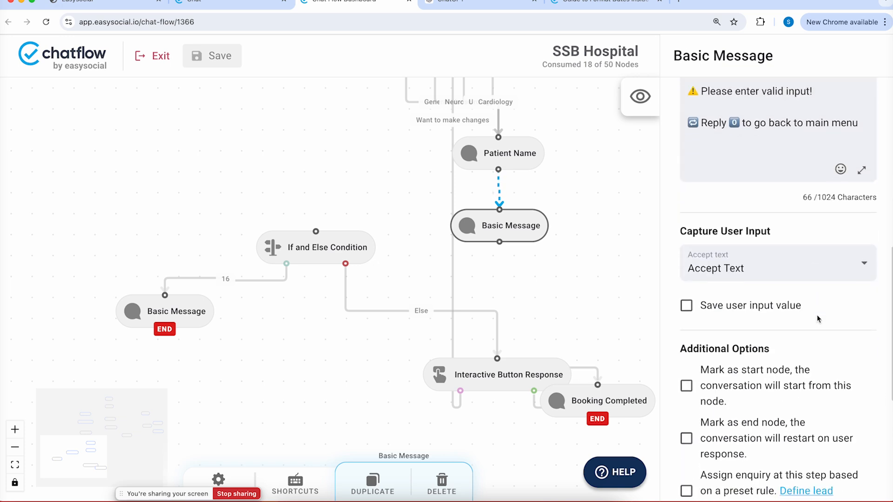
click(729, 306)
click(721, 414)
text(tickets)
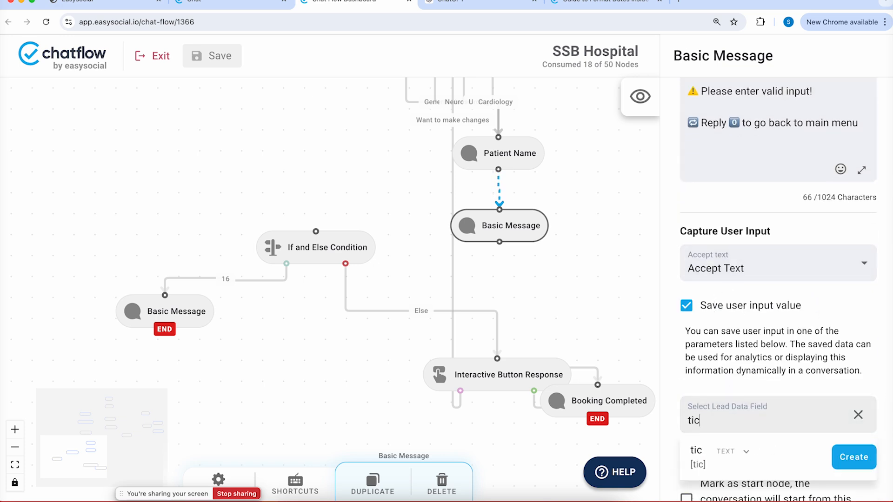
click(847, 458)
Rearrange Interactive Button Response, Booking Completed and the If and Else Condition nodes
drag(555, 284, 515, 185)
drag(476, 288, 455, 325)
click(535, 328)
drag(539, 314, 570, 420)
drag(254, 151, 272, 214)
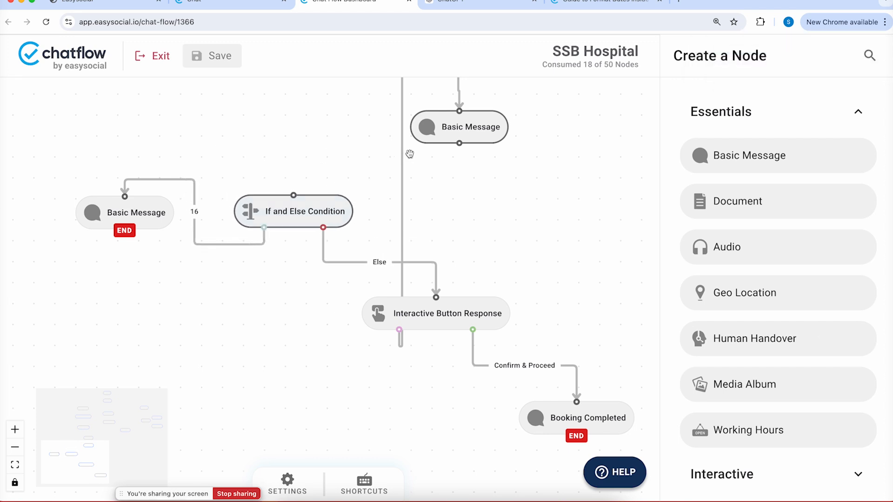
Enter the equation 100*[tickets] in the If and Else Condition
click(291, 214)
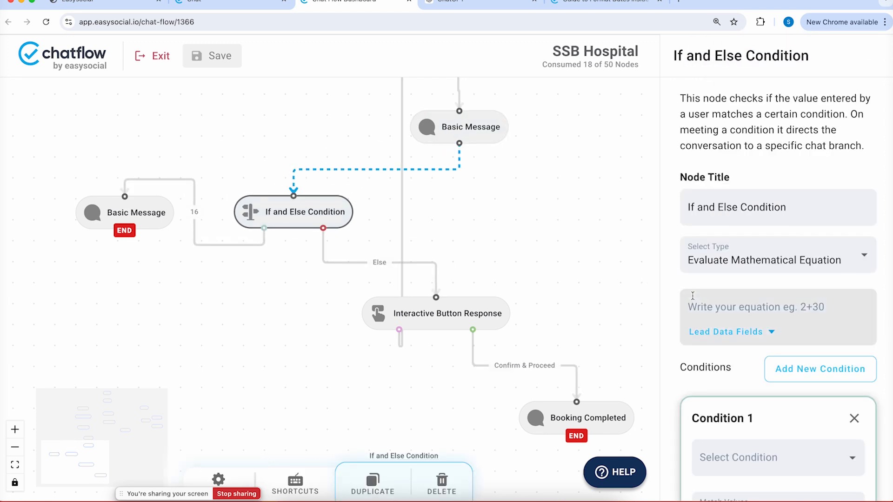
click(732, 308)
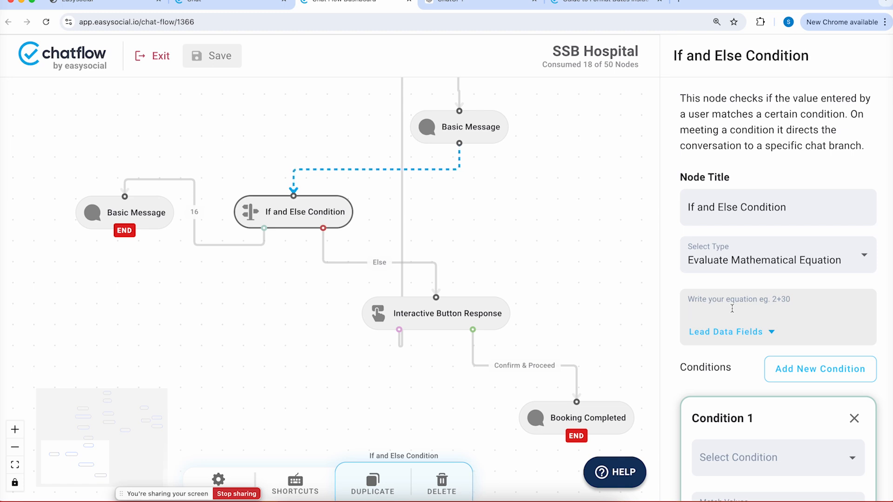
text(2*)
scroll(731, 293, down, 1)
text(00*[)
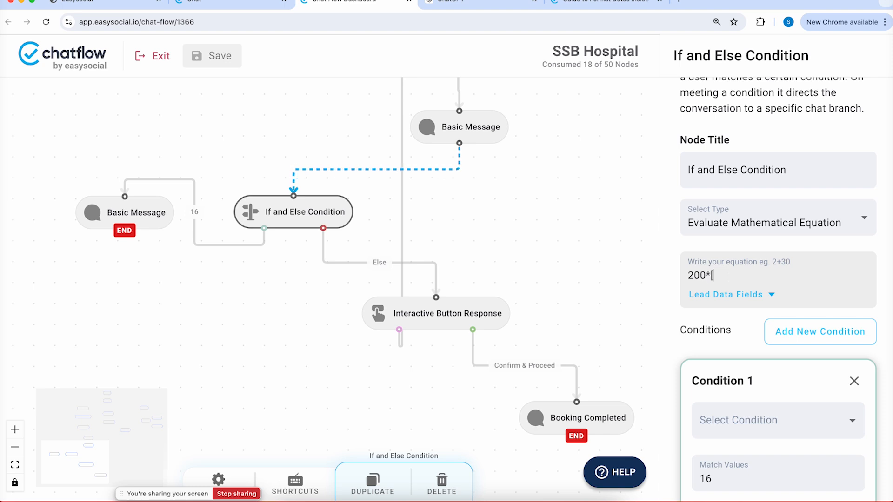
text(ckets)
Add a new condition branch, remove the old 16 condition, and check the tickets message node
click(813, 342)
click(857, 385)
scroll(855, 388, down, 3)
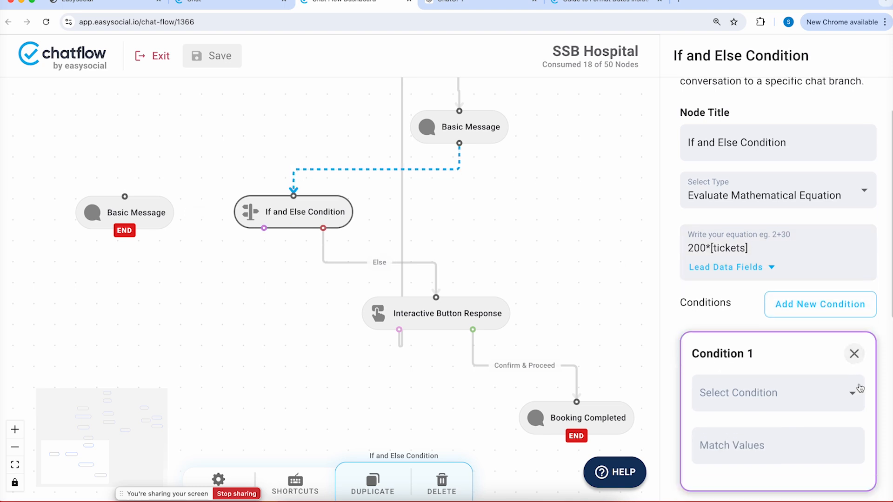
click(808, 368)
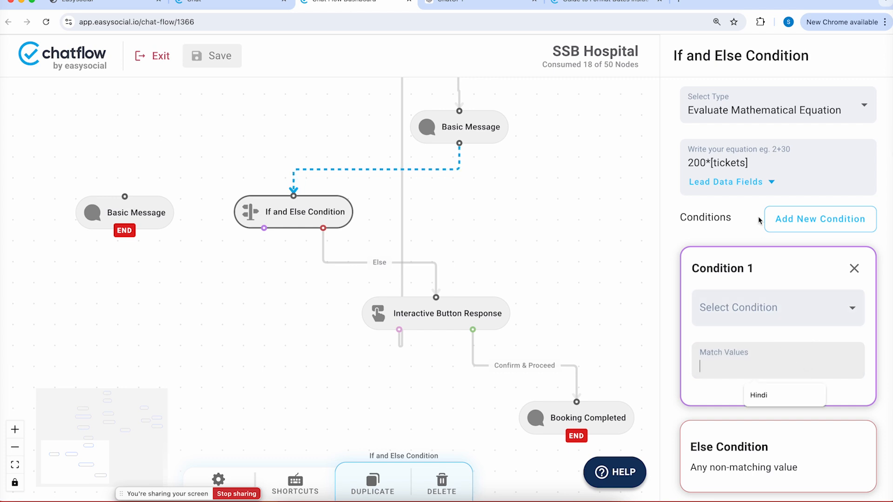
drag(688, 161, 695, 161)
click(476, 133)
scroll(761, 263, down, 10)
scroll(760, 263, up, 2)
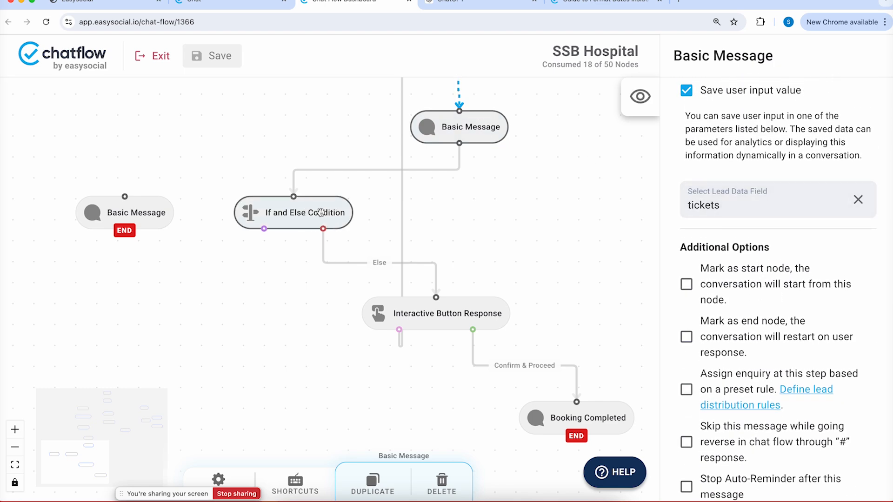
Set Condition 1 to Greater than with match value 200
click(321, 212)
scroll(667, 200, up, 5)
click(791, 315)
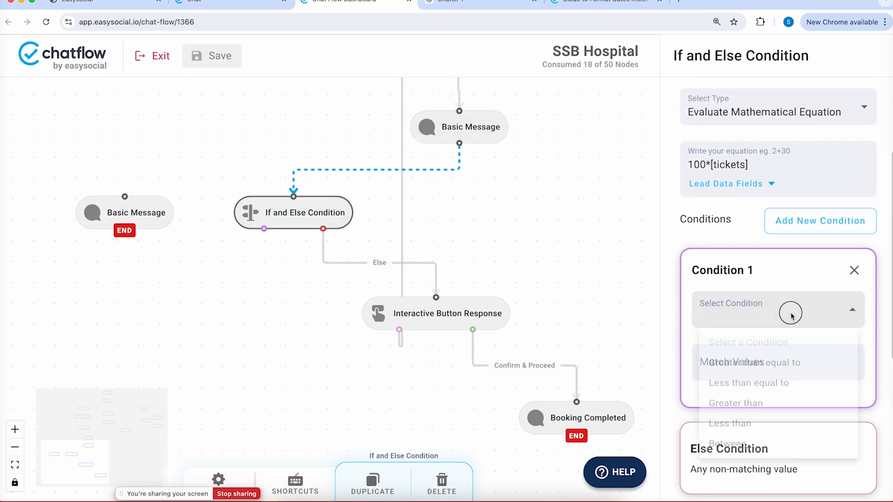
click(754, 418)
click(754, 359)
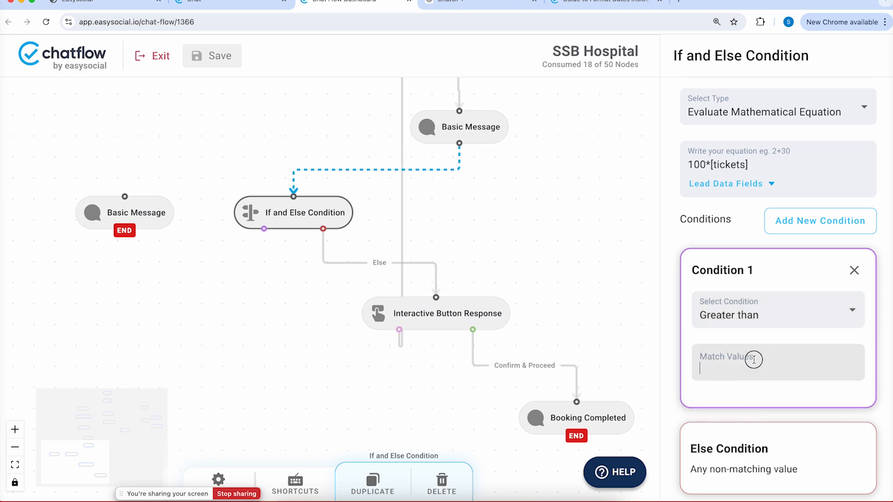
text(200)
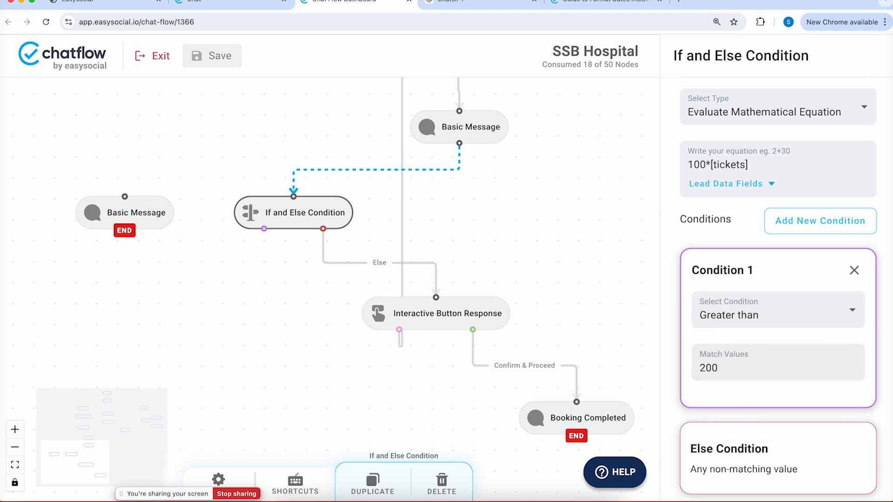
Connect Condition 1 to the END message and change its text to 'You are eligible for a discount'
drag(135, 214, 233, 332)
drag(264, 229, 224, 315)
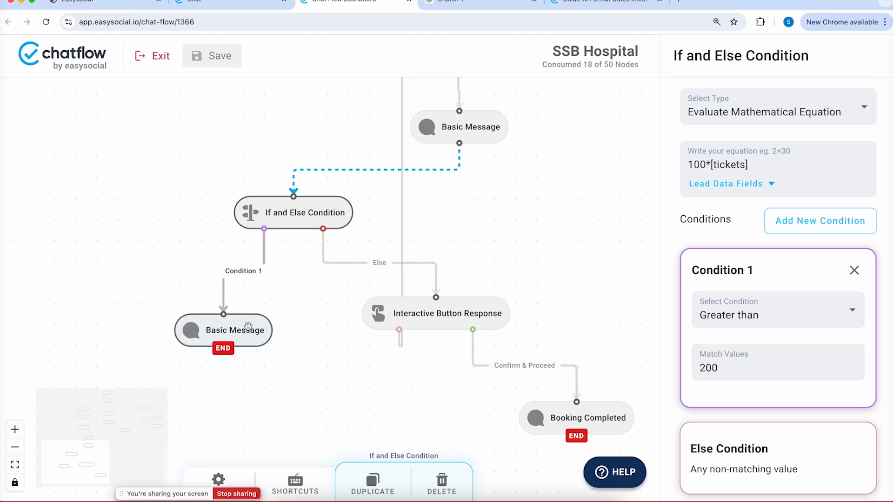
click(248, 327)
drag(756, 271, 644, 203)
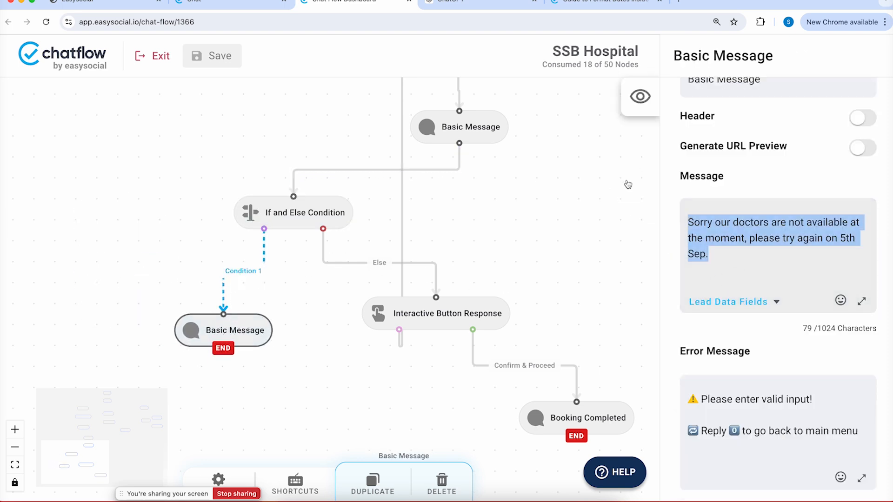
text(You are el)
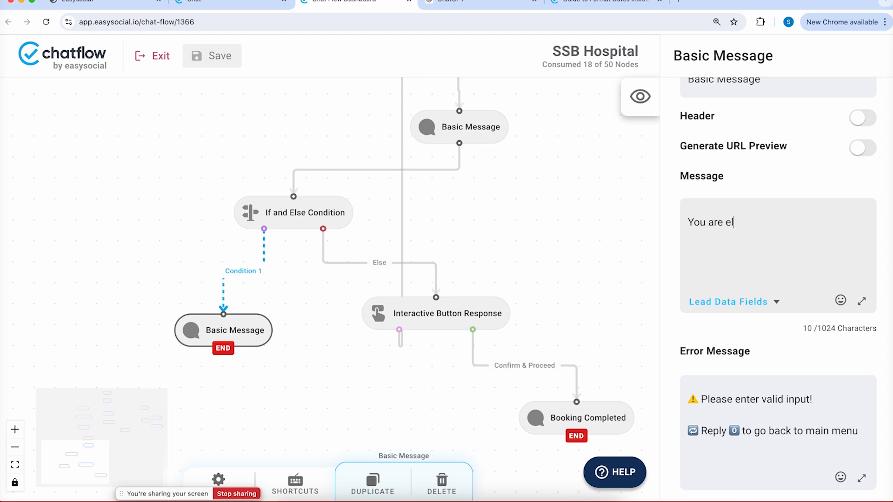
text(igible for a discount)
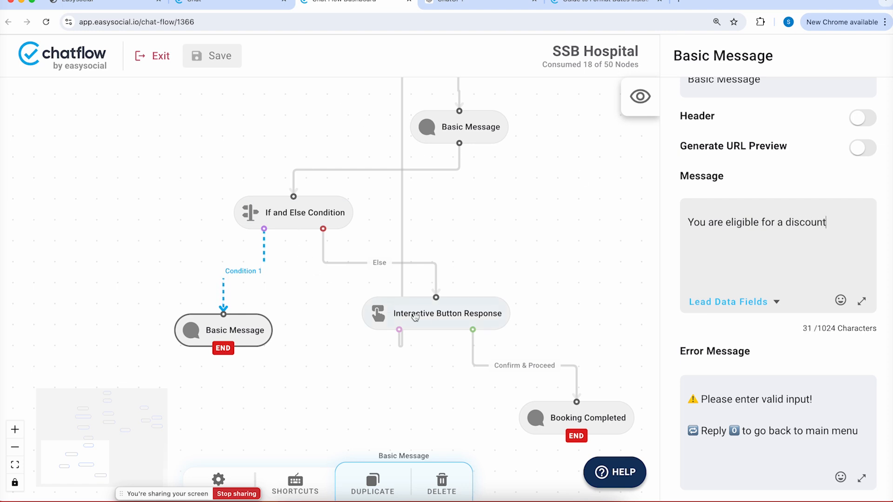
Remove the Else link to Interactive Button Response and shift the condition and END nodes left
click(425, 324)
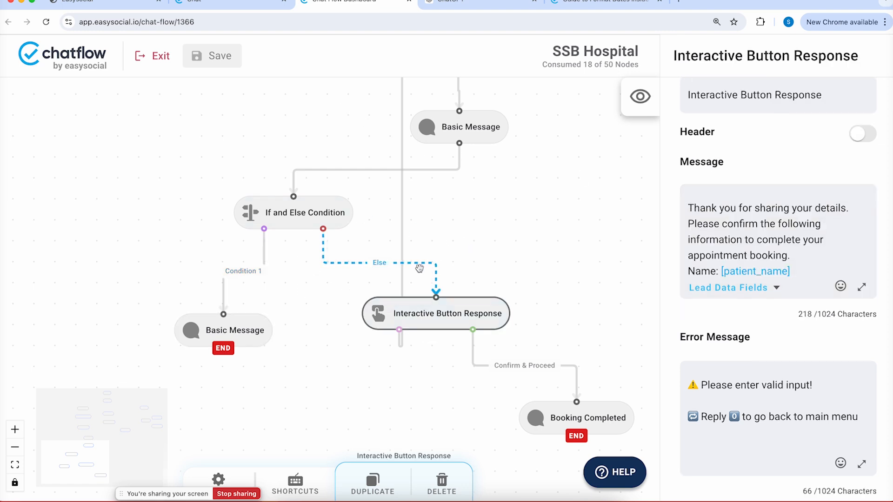
drag(436, 296, 316, 303)
drag(259, 215, 160, 208)
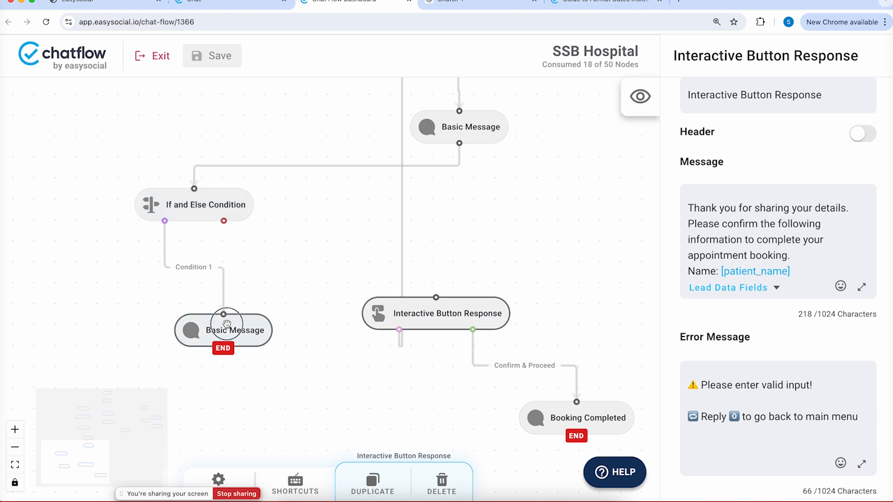
drag(228, 324, 92, 297)
Add another Basic Message node beside the condition and connect the Else branch to it
right_click(258, 271)
mouse_move(326, 315)
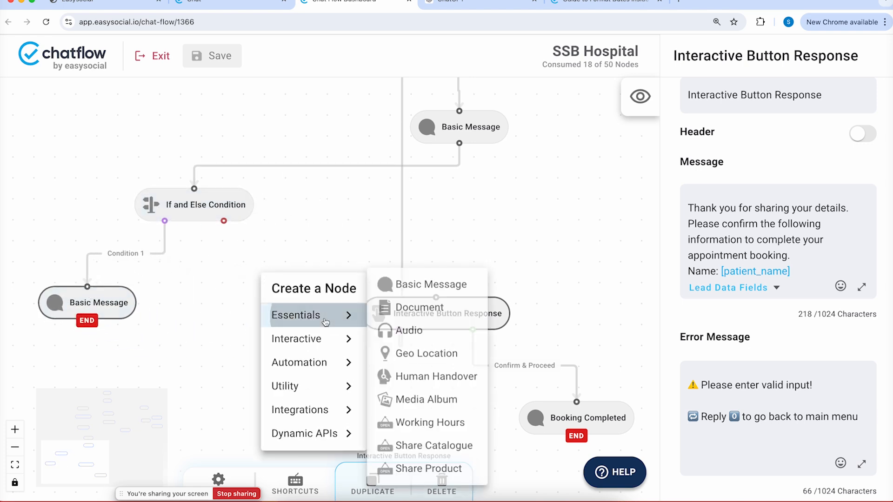
click(431, 284)
drag(334, 287, 301, 313)
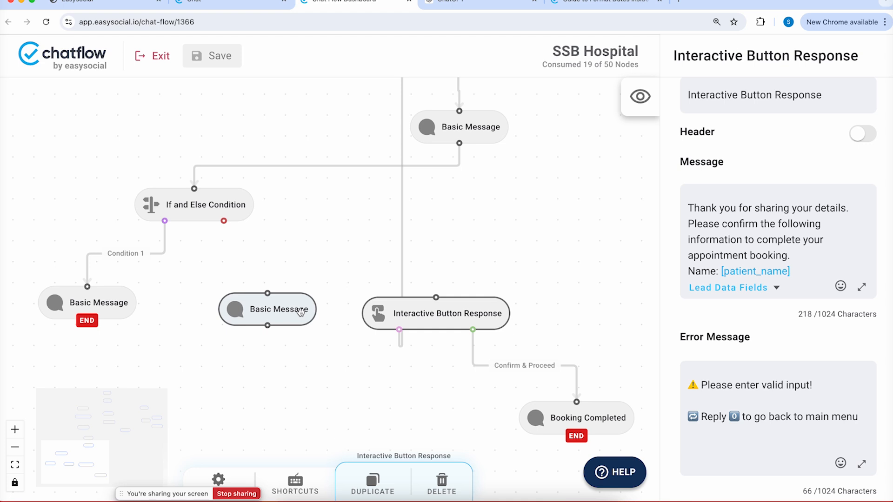
drag(224, 220, 268, 294)
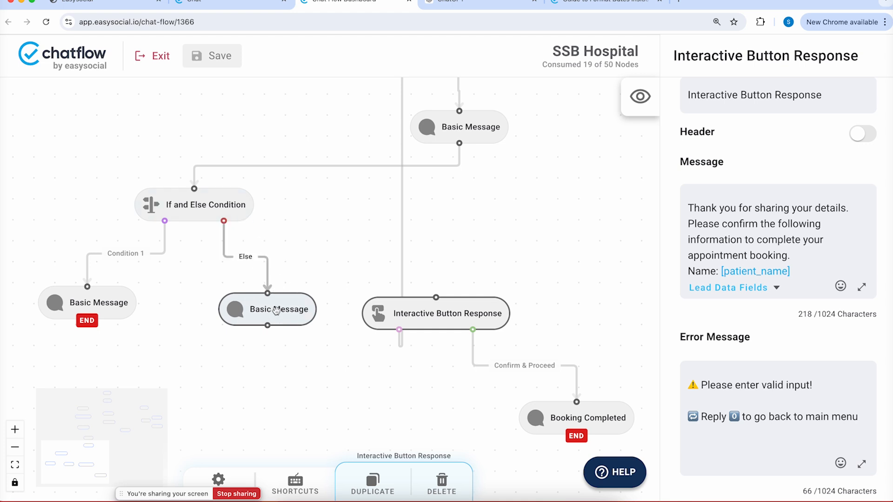
click(276, 316)
Set the message to 'You are not eligible.' and mark it as an end node
drag(751, 260, 609, 198)
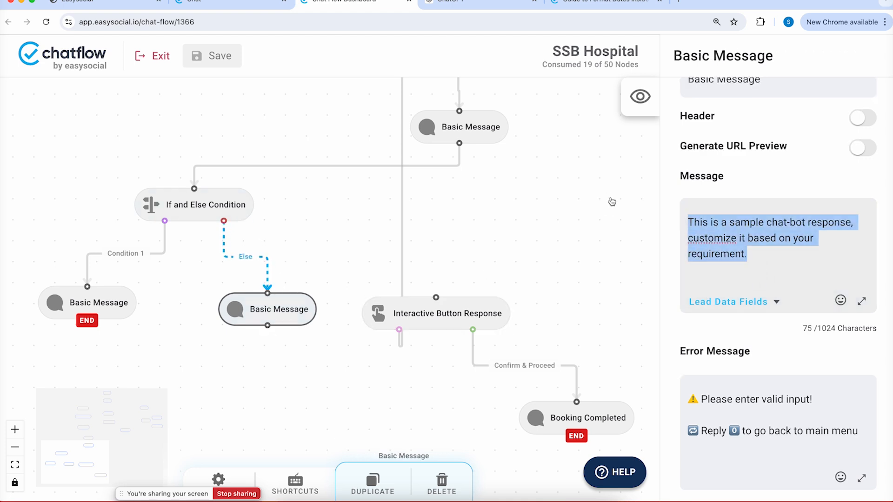
text(YOu )
text(ou)
text( are not eli)
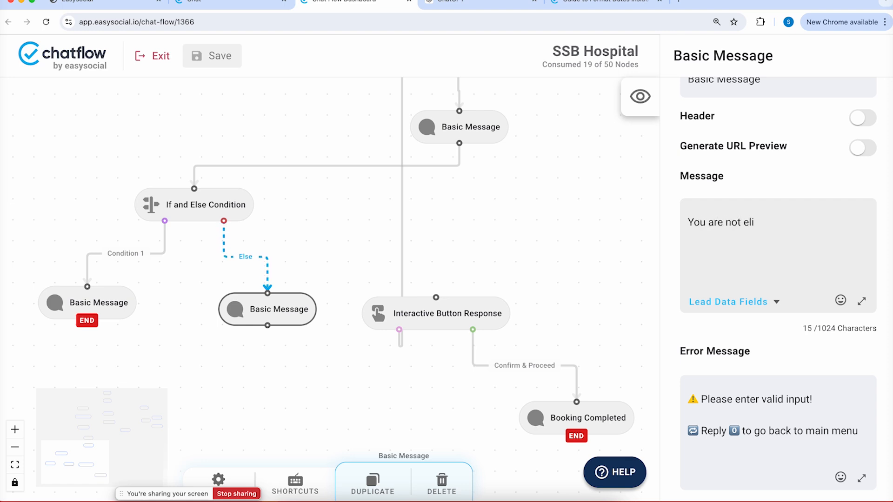
text(gible.)
scroll(753, 350, down, 4)
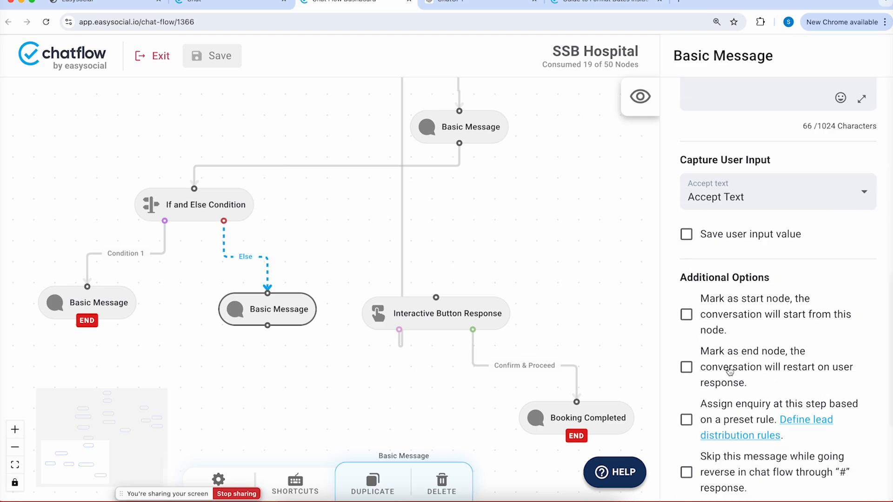
click(687, 367)
click(459, 135)
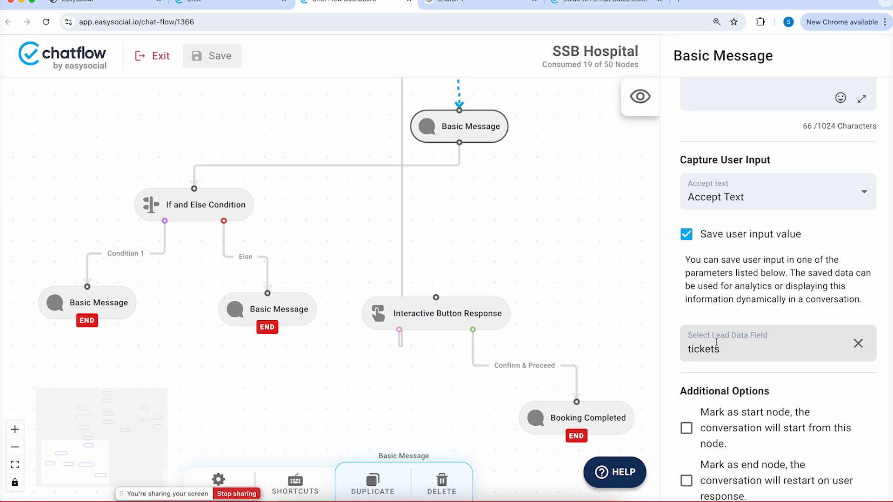
click(229, 205)
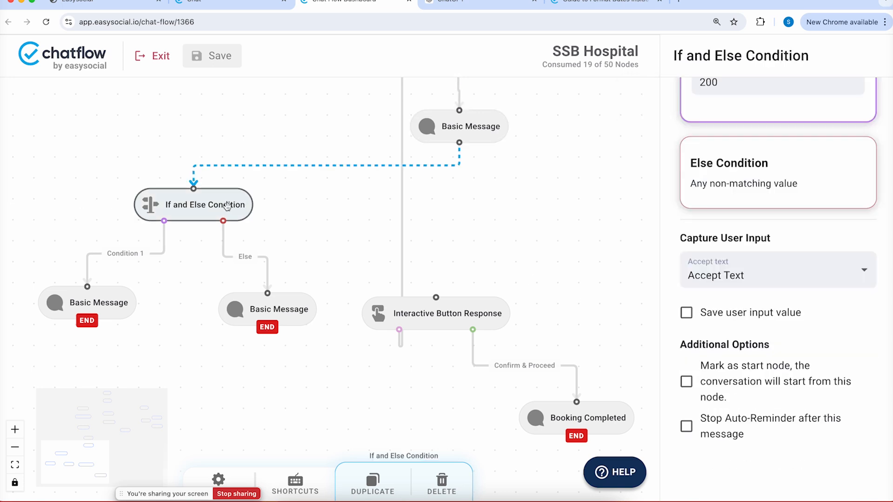
scroll(814, 216, up, 7)
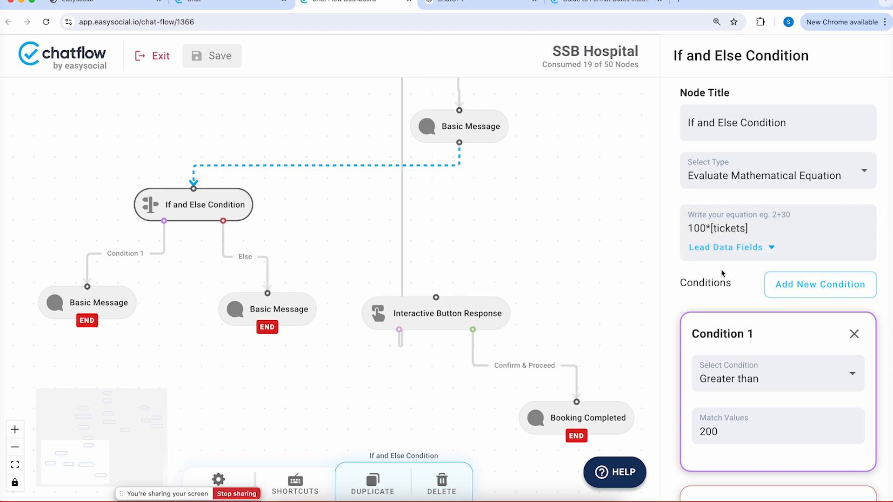
click(94, 302)
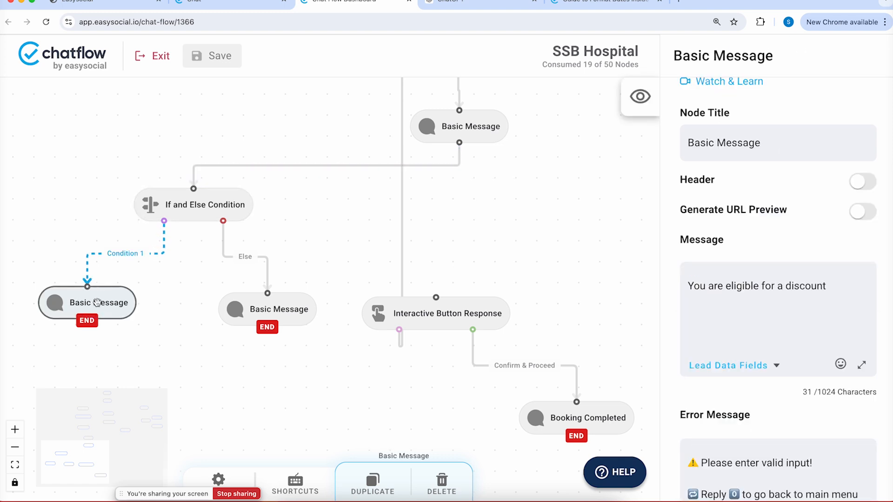
click(298, 307)
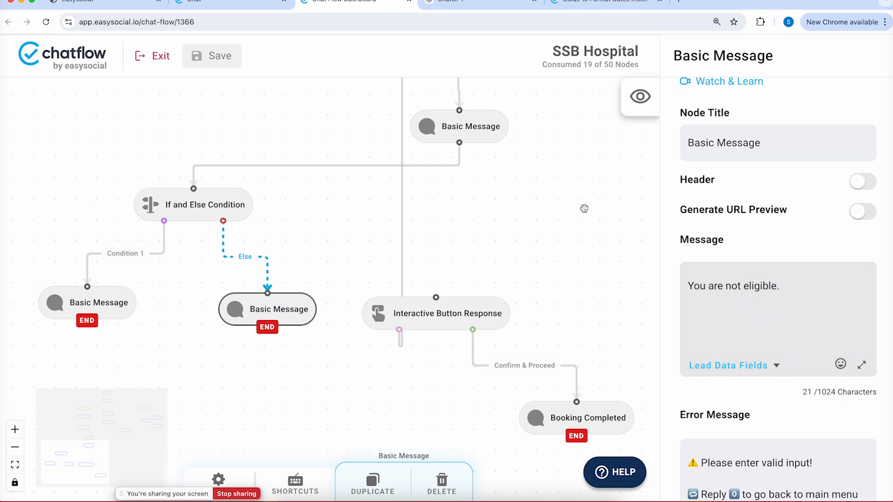
Save the chatflow and send 0 in the WhatsApp test chat to restart the bot
click(229, 58)
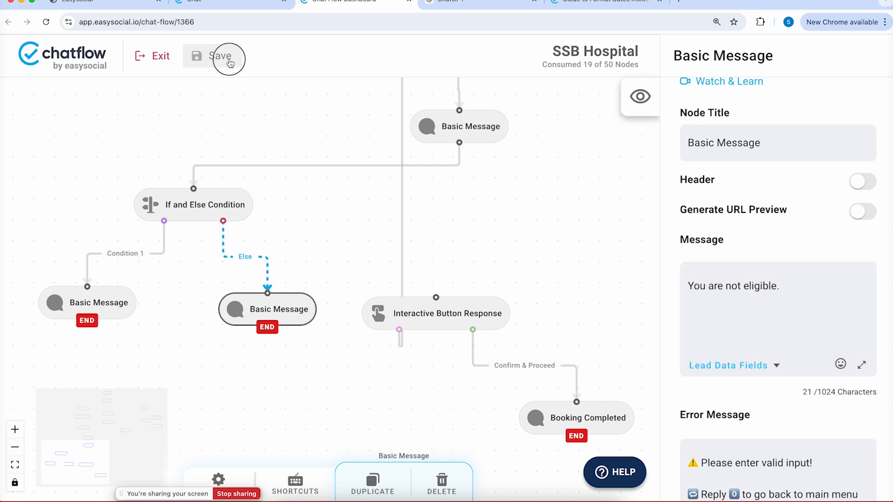
click(426, 500)
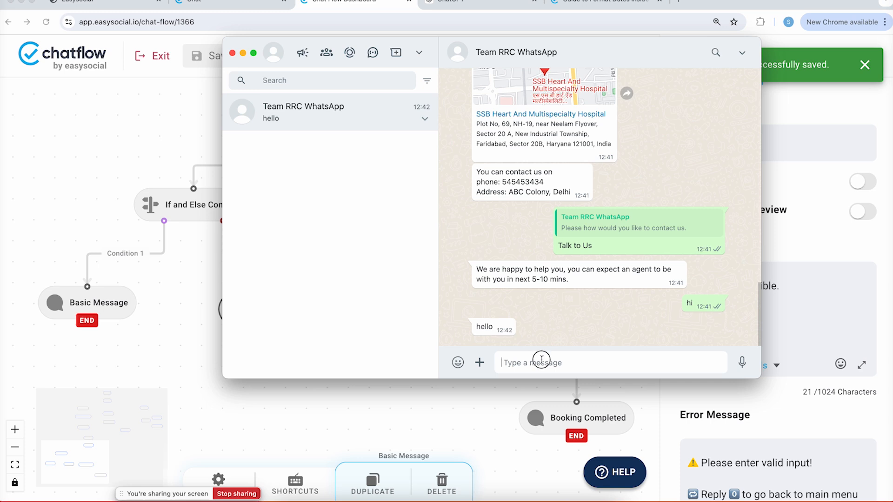
text(0)
key(Return)
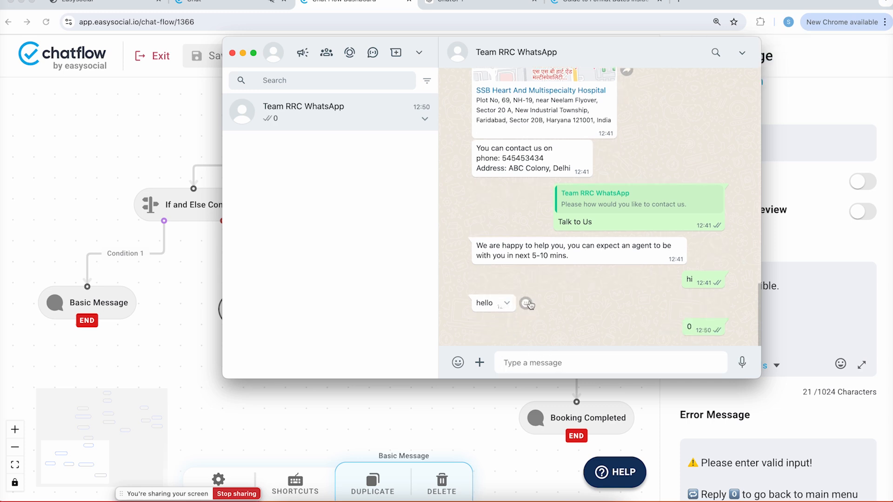
End the inbox conversation to hand it back to the chatbot, then return to the chatflow editor
click(203, 5)
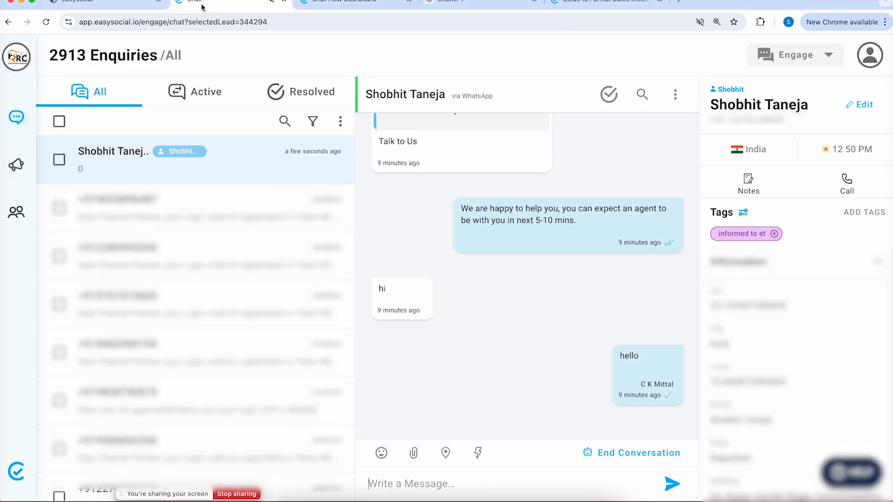
click(625, 454)
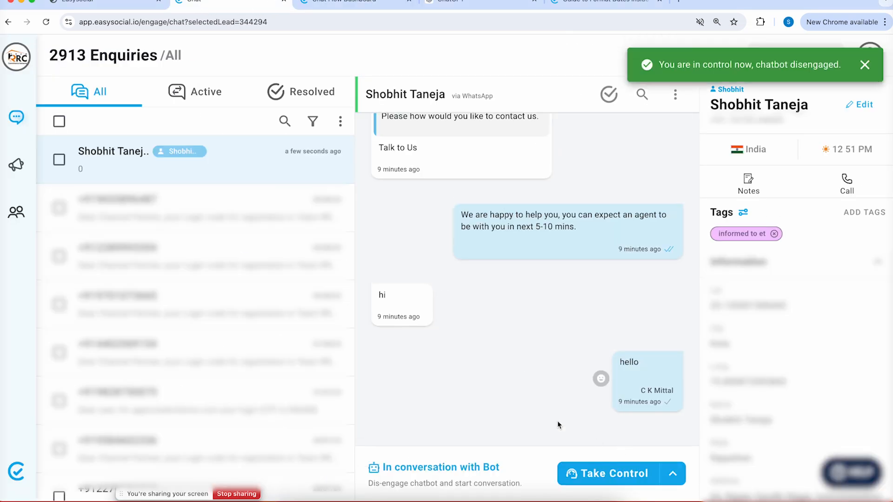
click(391, 4)
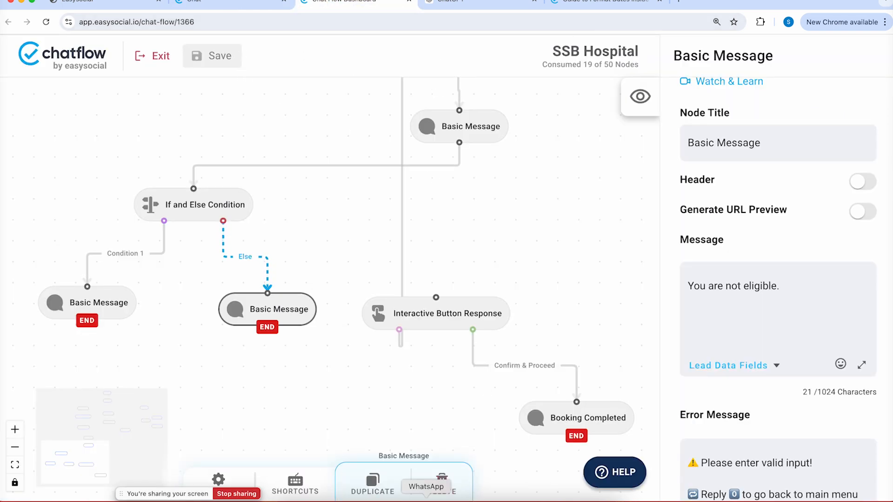
Restart the bot with 0, choose Book an appointment, and send the date Sunday - 11/08/2024
key(super+Tab)
text(0)
key(Return)
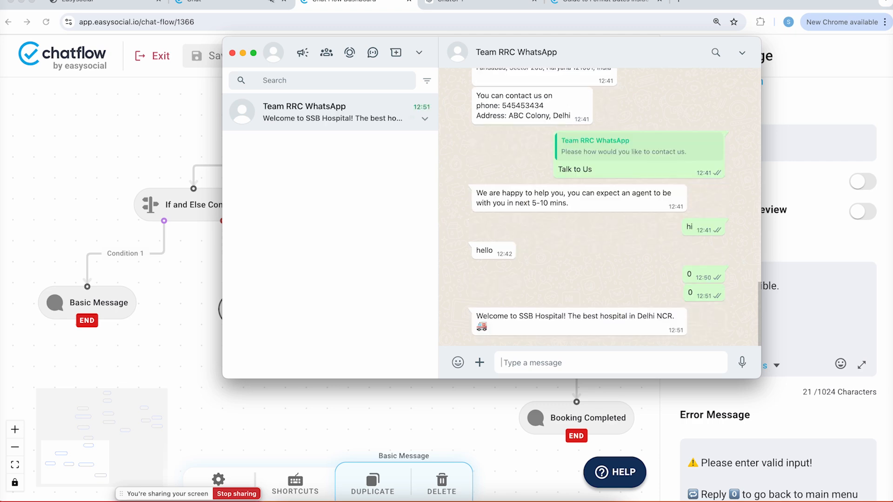
click(563, 281)
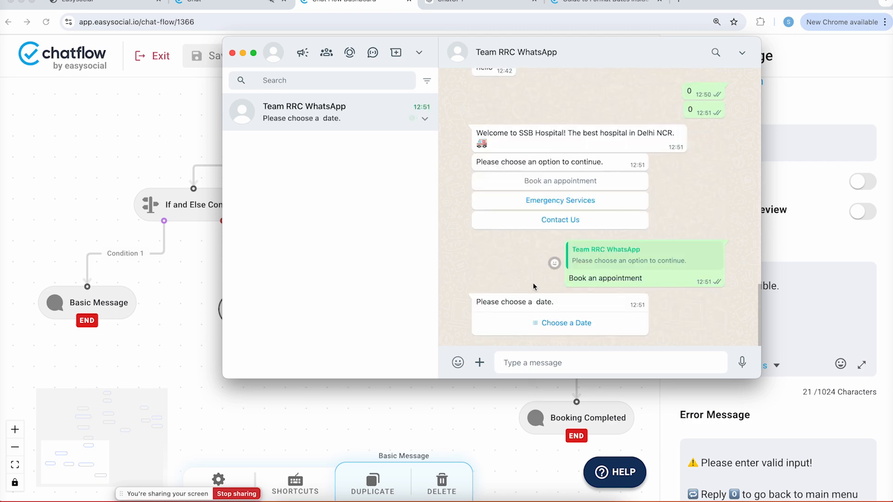
click(546, 327)
click(516, 104)
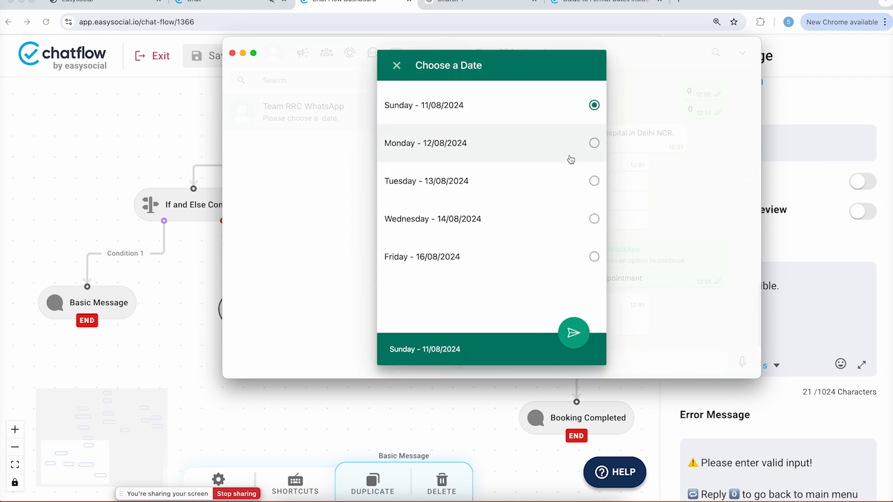
click(572, 275)
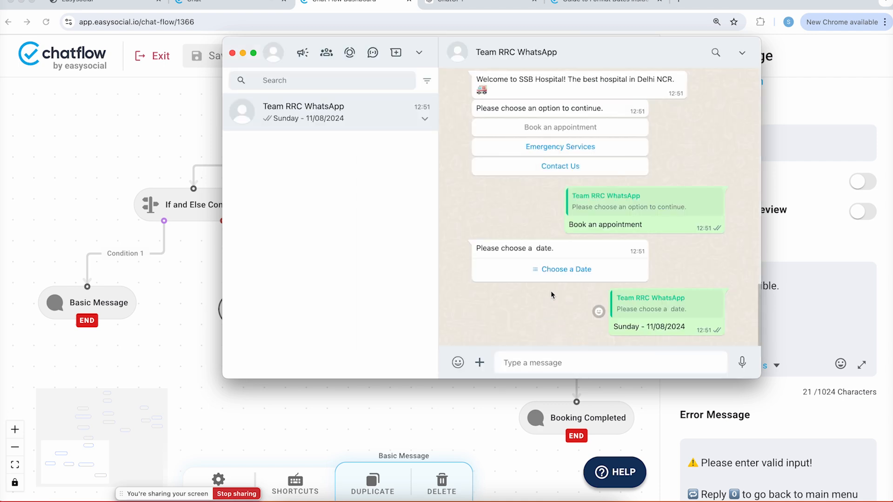
Send the 11AM-1PM time slot and Cardiology department, then send 'hi'
click(545, 325)
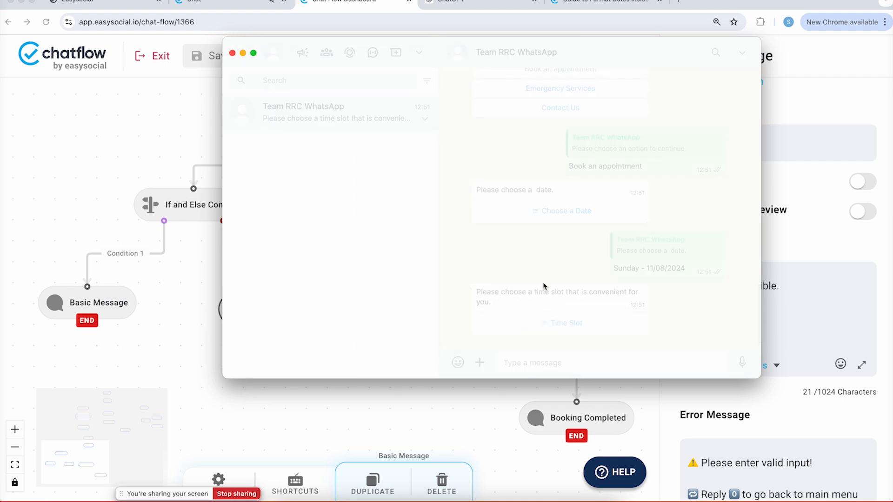
click(555, 177)
click(573, 280)
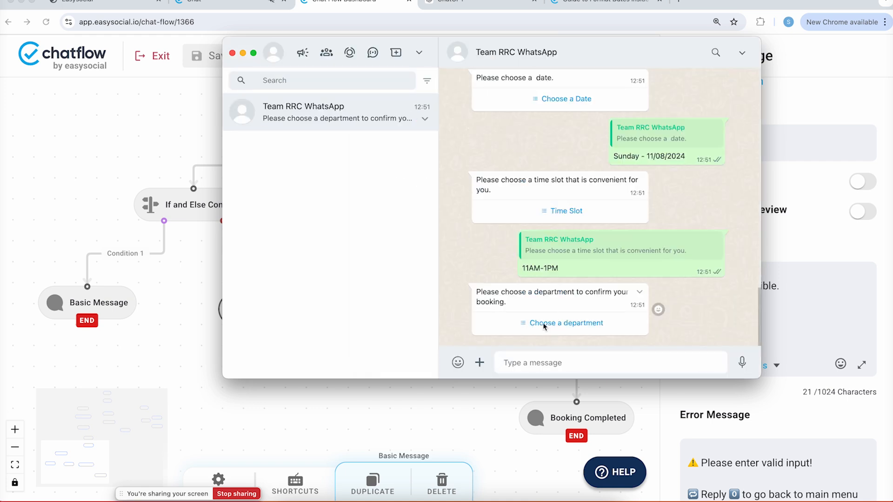
click(563, 321)
click(571, 217)
click(569, 334)
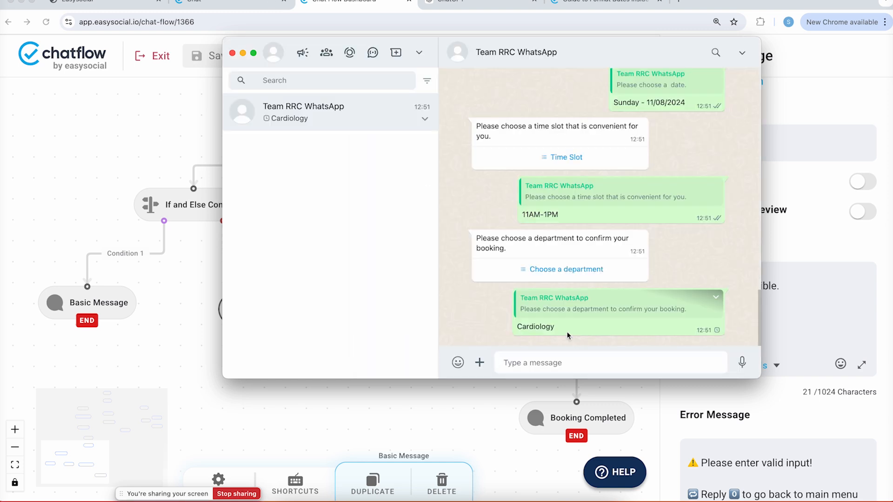
click(530, 364)
text(hi)
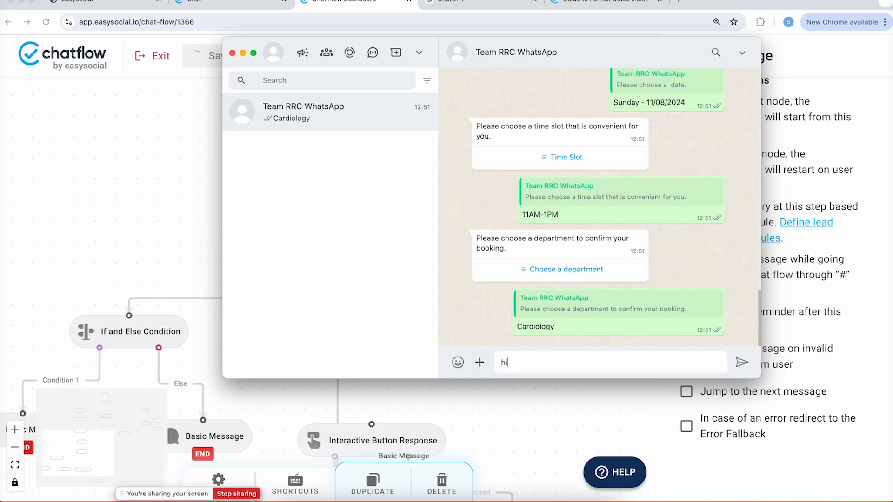
key(Return)
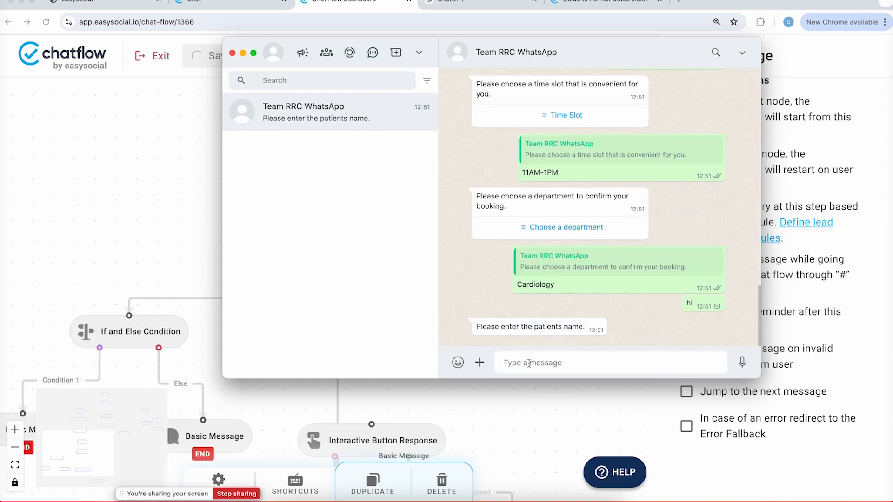
Send a test patient name, then reply 1 to the 'Enter number of tickets' question
text(Test)
key(Return)
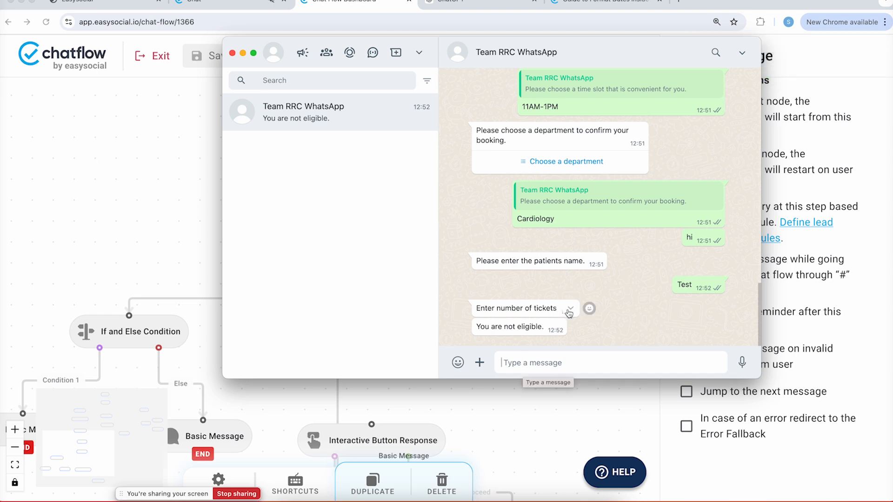
click(575, 307)
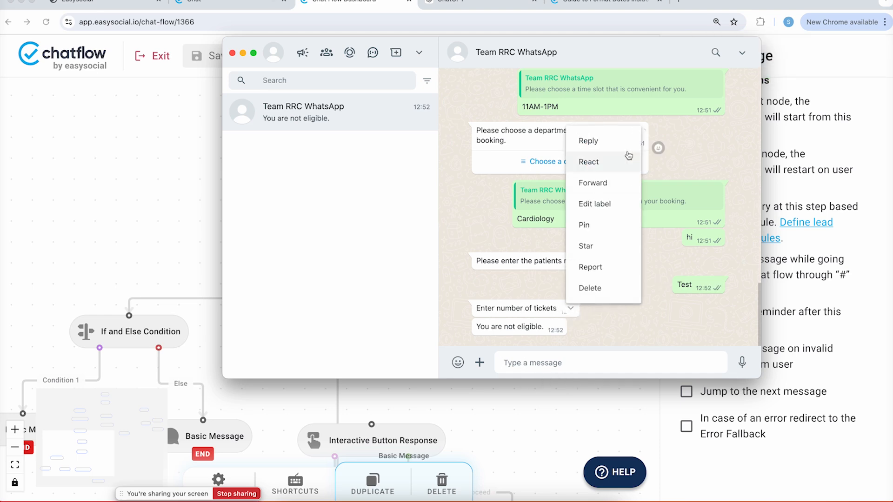
click(607, 140)
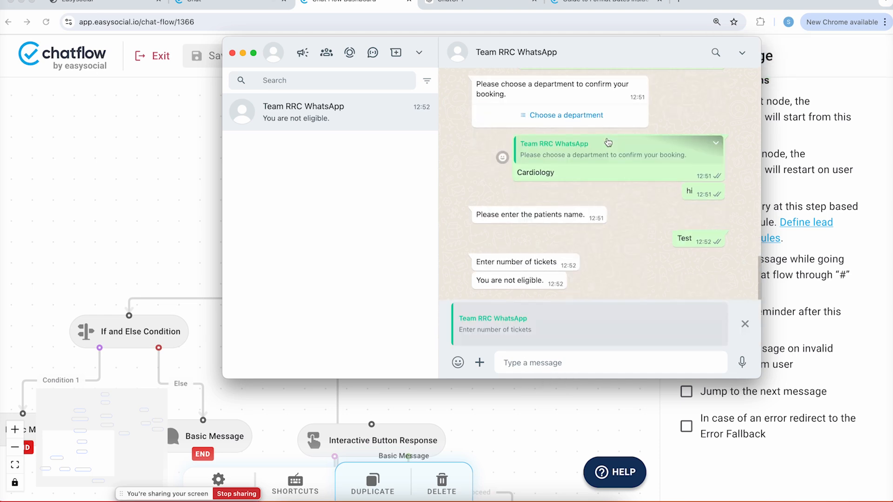
text(1)
key(Return)
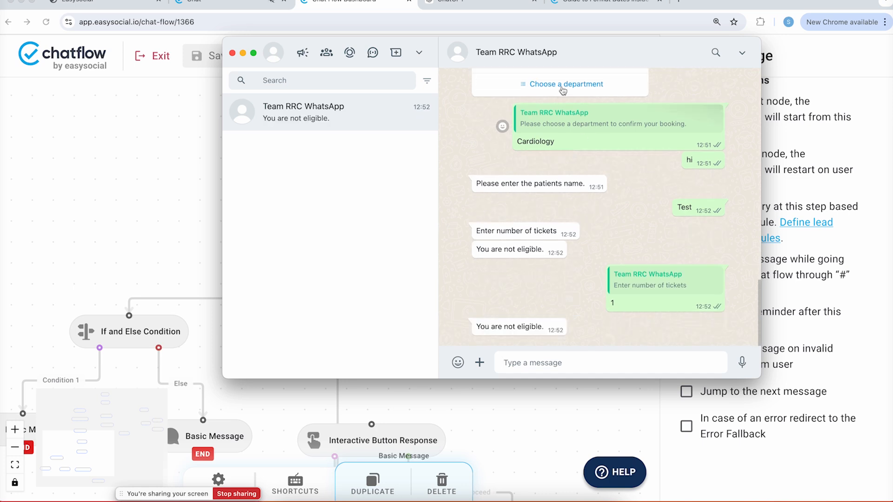
Reply 4 to the 'Enter number of tickets' message
click(570, 230)
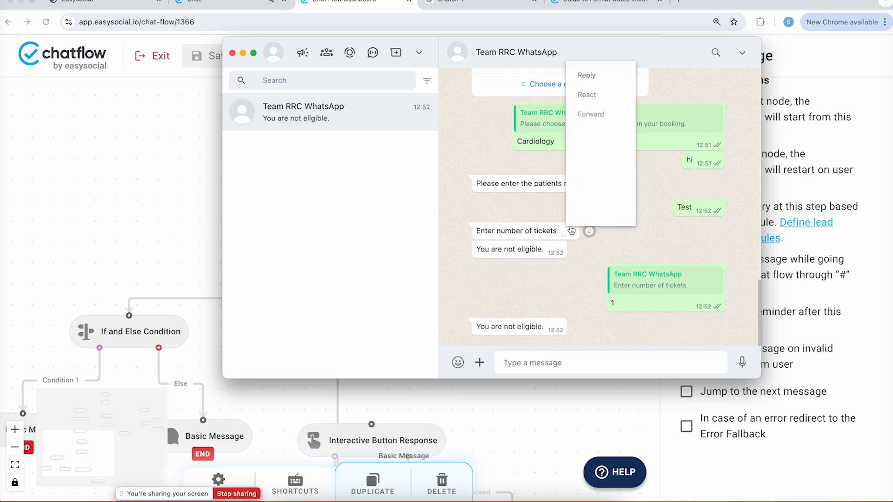
click(612, 64)
text(4)
key(Return)
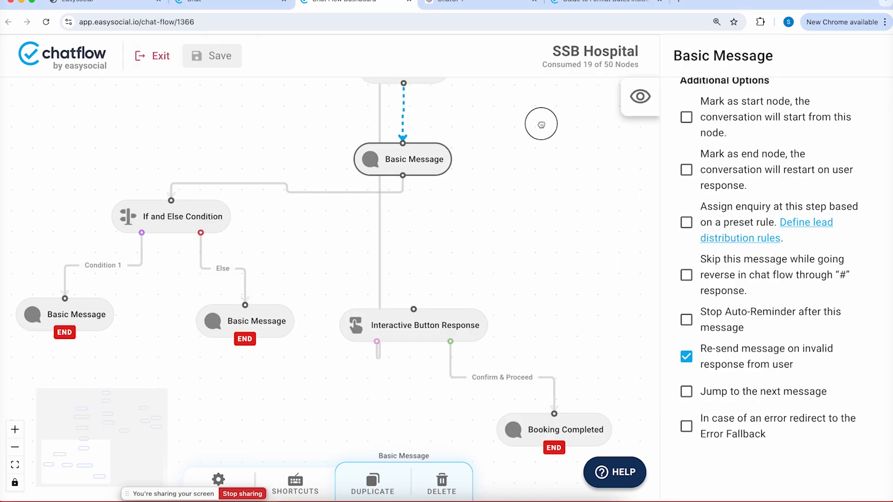
Add a Utility True or False Condition node to the canvas
drag(538, 124, 503, 123)
right_click(503, 122)
click(599, 171)
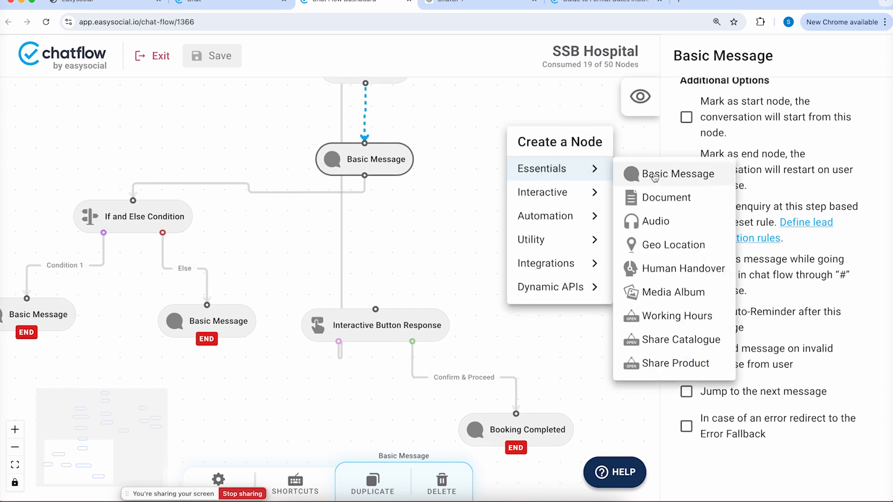
click(558, 239)
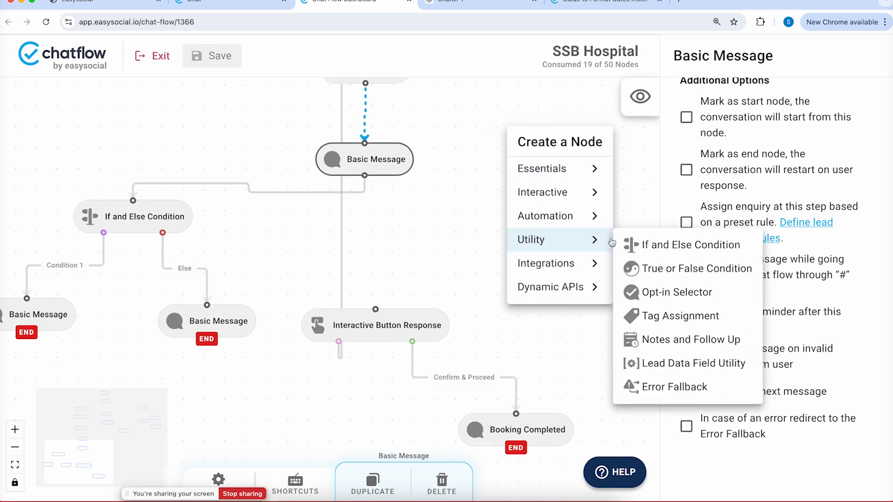
click(650, 270)
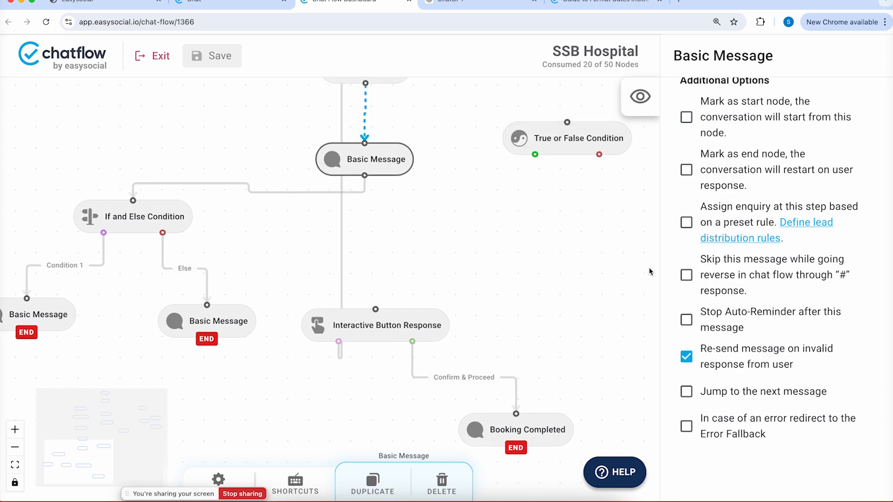
Move the True or False Condition node up the flow beside the START Welcome node
drag(589, 200, 488, 326)
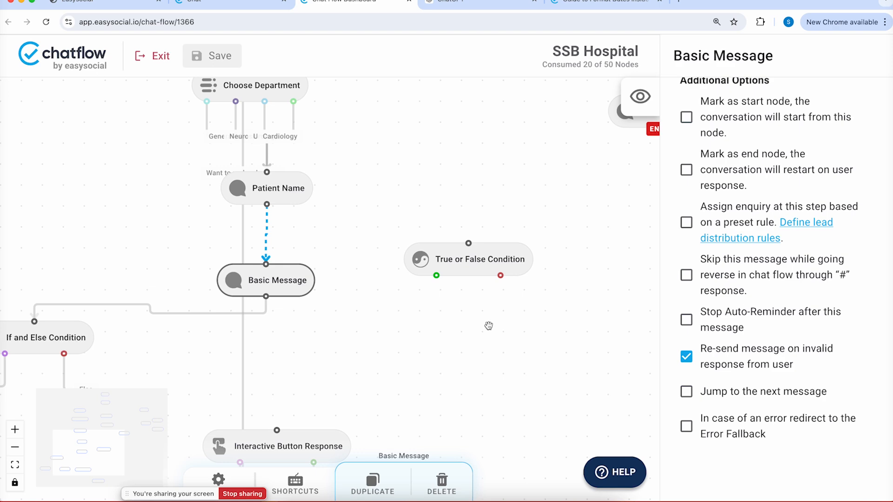
drag(346, 155, 370, 275)
click(521, 377)
drag(521, 377, 427, 151)
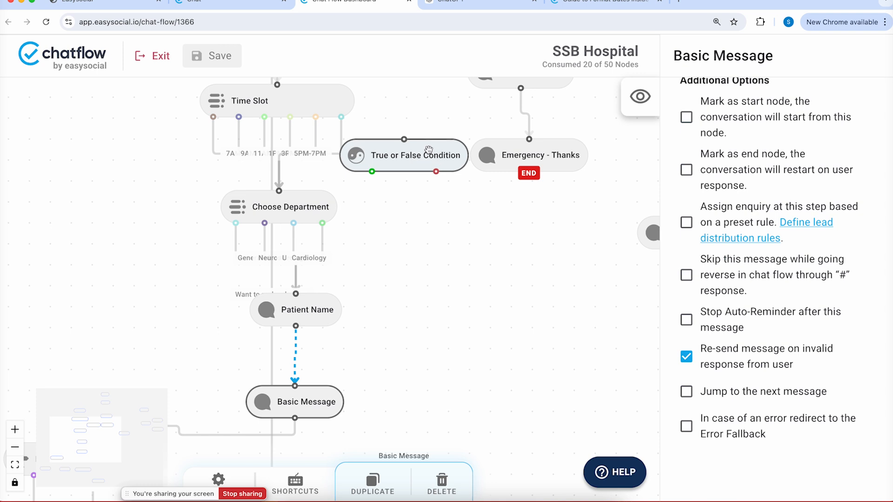
scroll(428, 232, up, 3)
drag(413, 243, 416, 111)
drag(408, 202, 380, 295)
drag(397, 209, 593, 109)
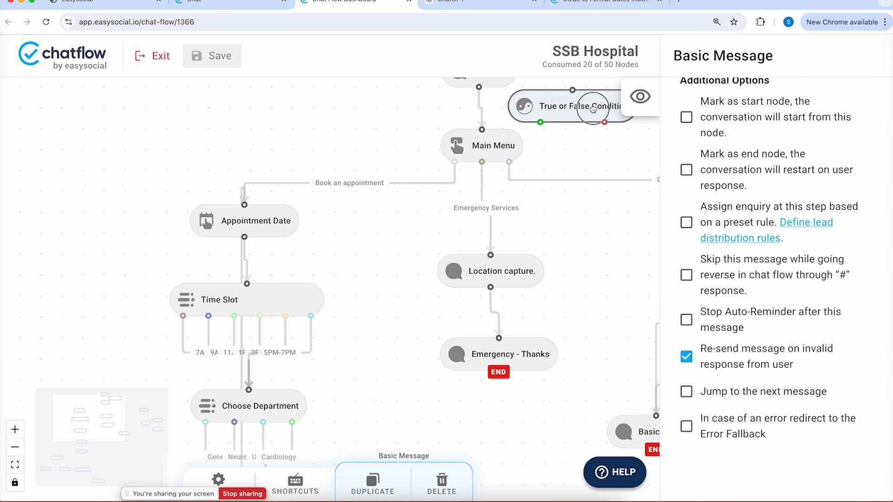
drag(584, 144, 534, 190)
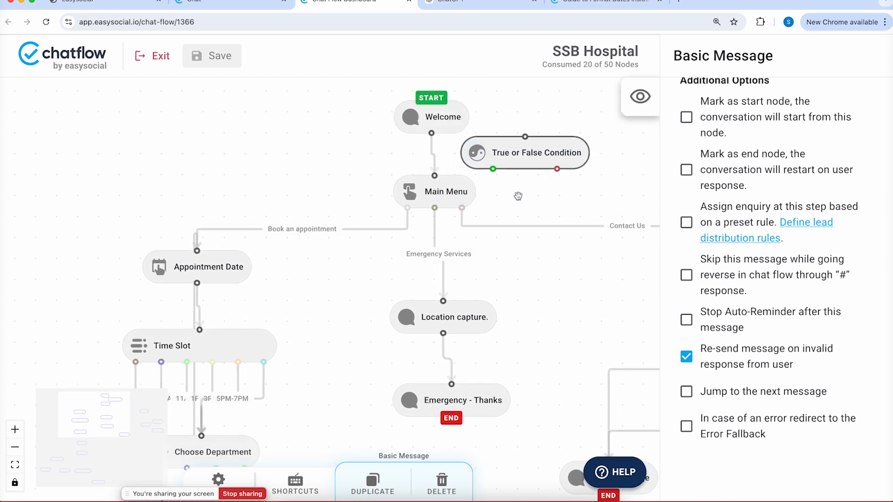
mouse_move(432, 117)
mouse_down()
mouse_move(451, 116)
mouse_move(433, 130)
mouse_up()
Place the True or False Condition node above the Welcome node
click(445, 115)
click(543, 158)
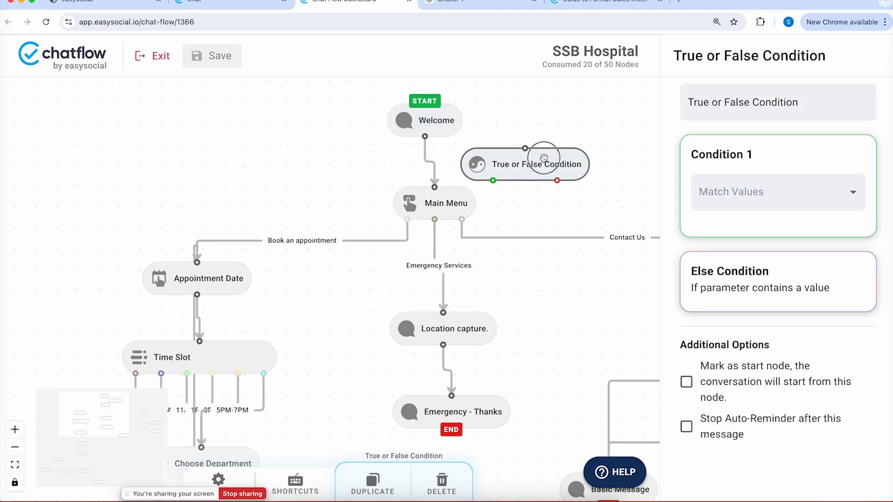
drag(593, 140, 551, 199)
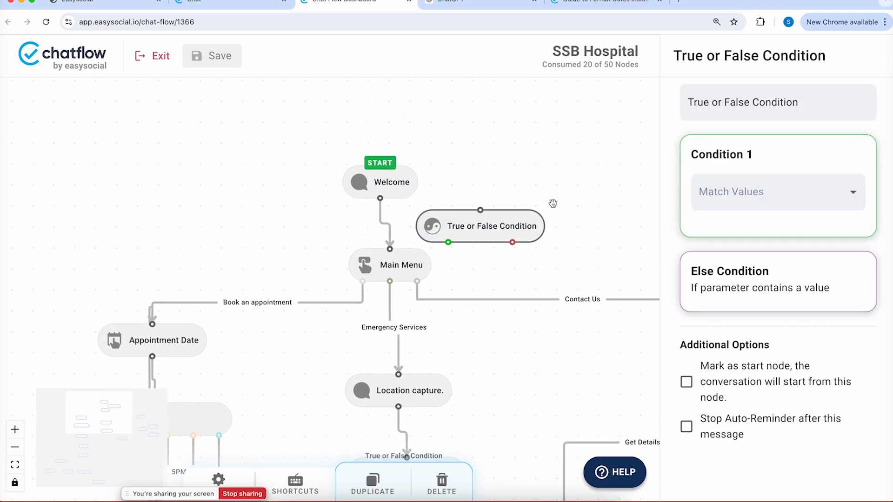
drag(502, 222, 392, 131)
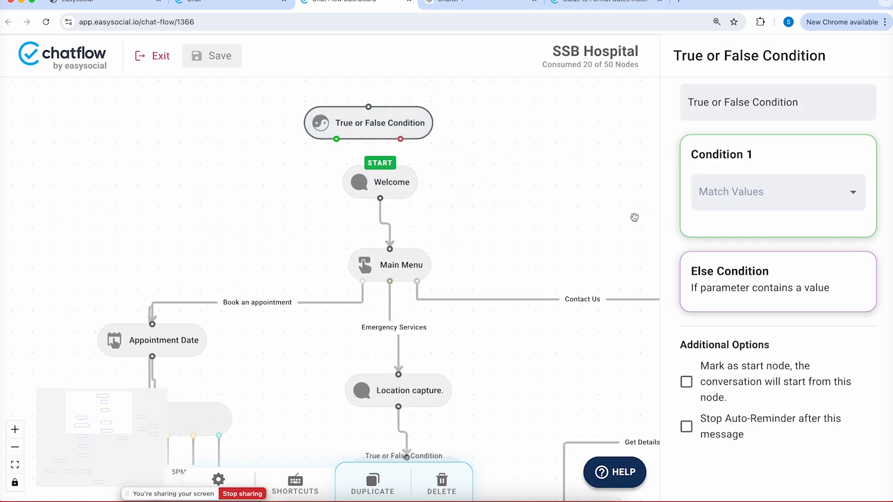
Move the start-node mark from Welcome to the True or False Condition
click(406, 183)
scroll(758, 356, down, 10)
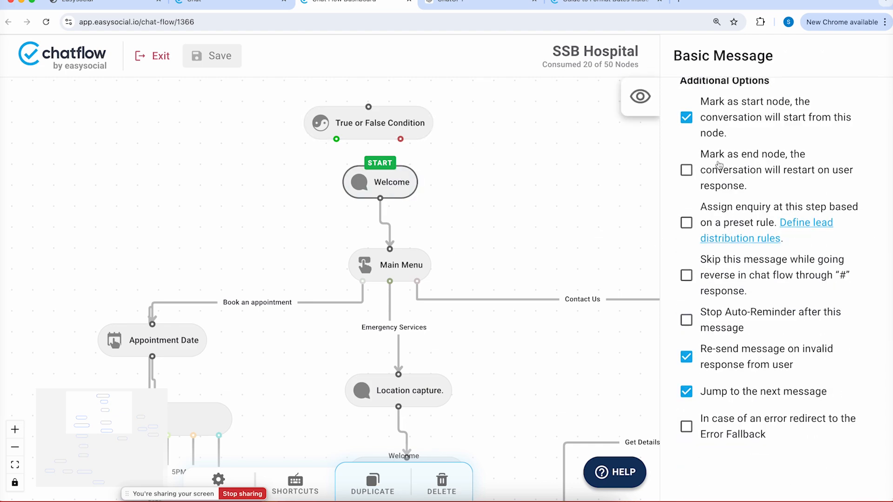
click(686, 118)
drag(362, 117, 292, 116)
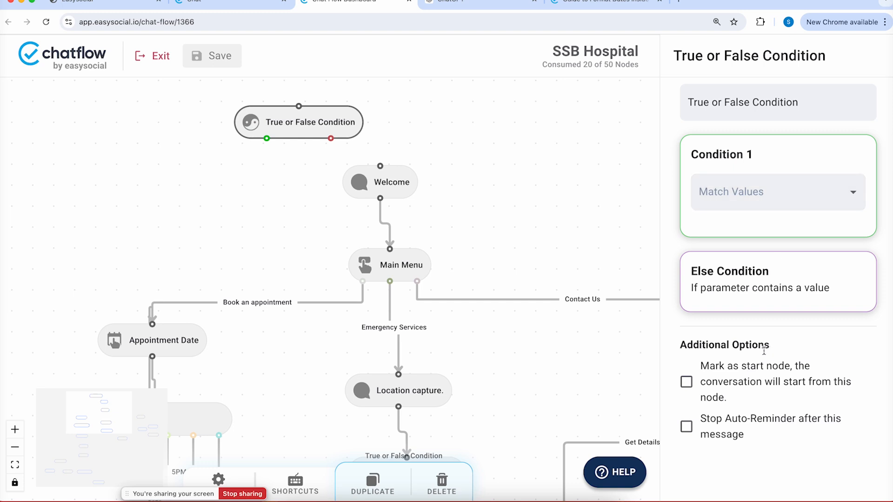
click(740, 376)
click(323, 125)
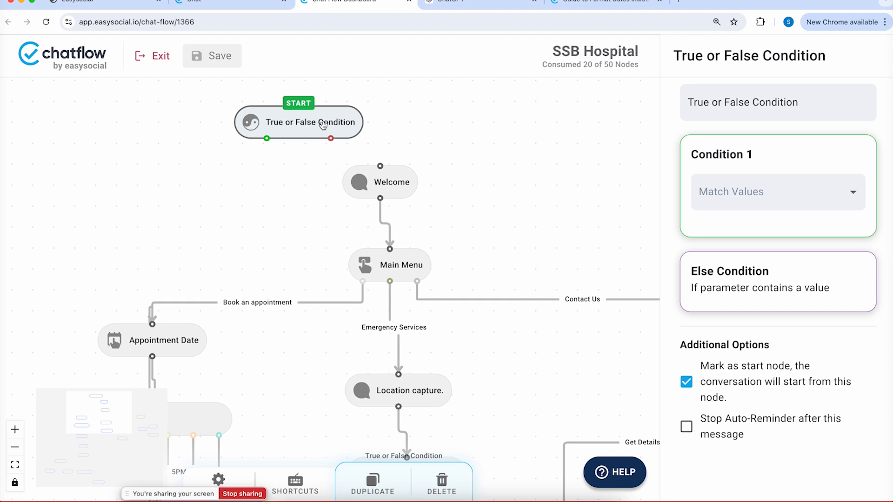
Match the condition on Patient Name and route its False branch to Welcome
click(723, 191)
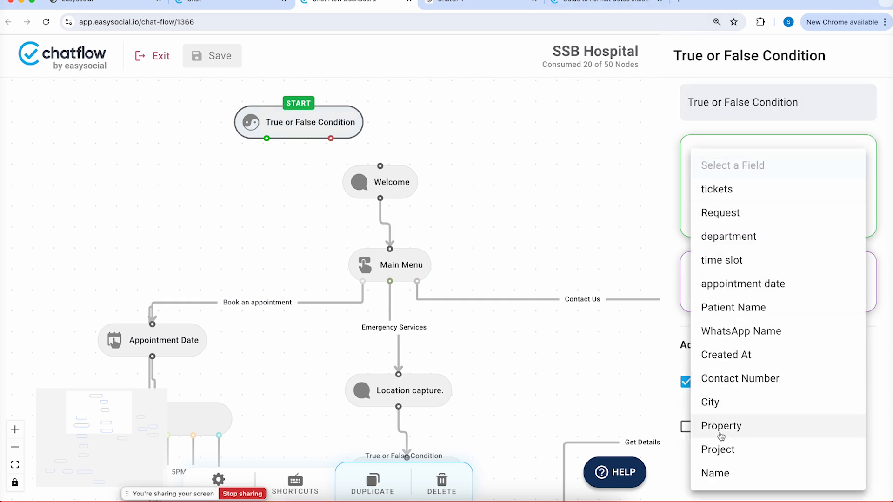
click(749, 307)
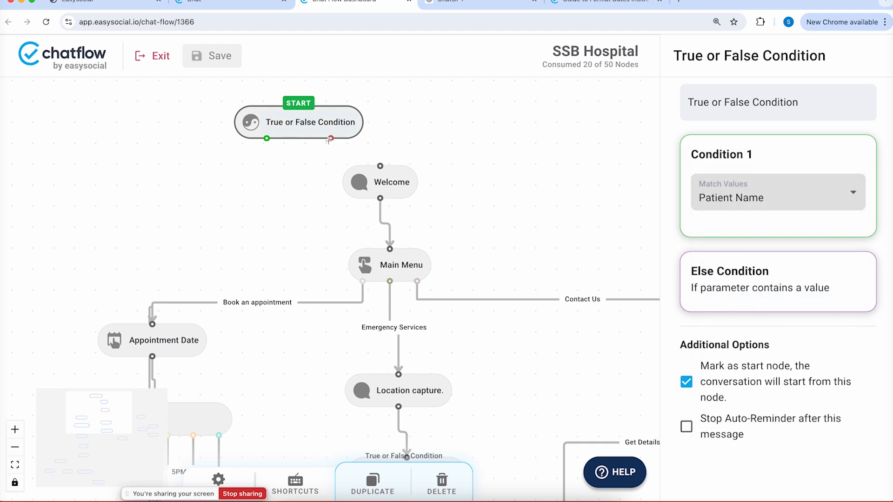
drag(331, 138, 387, 161)
drag(337, 131, 337, 111)
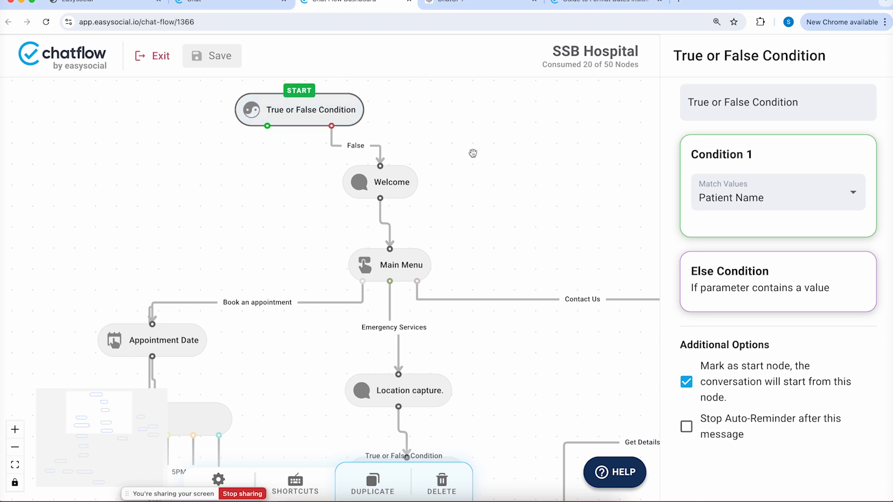
drag(482, 196, 512, 248)
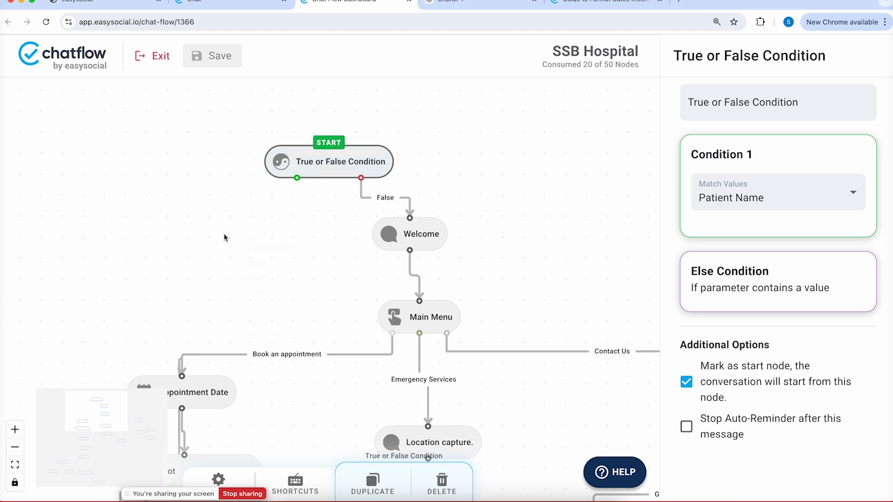
Duplicate the Welcome node and connect the condition's True branch to the copy
mouse_move(302, 280)
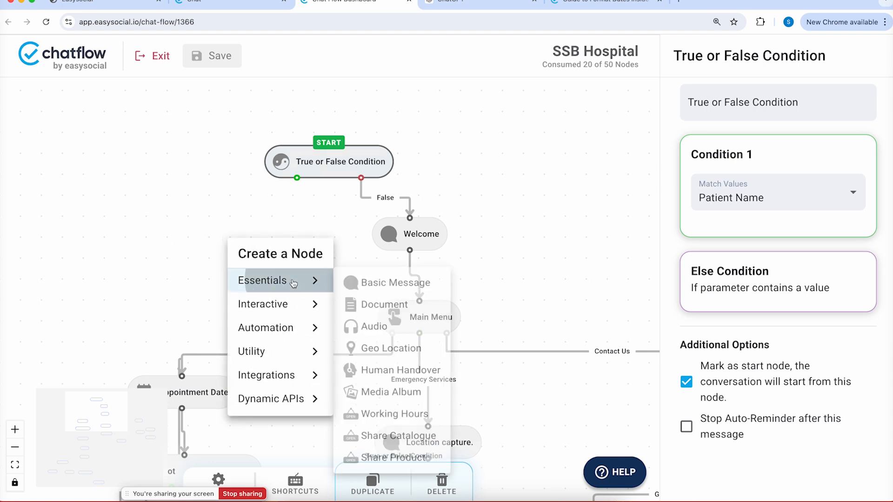
click(375, 285)
click(283, 256)
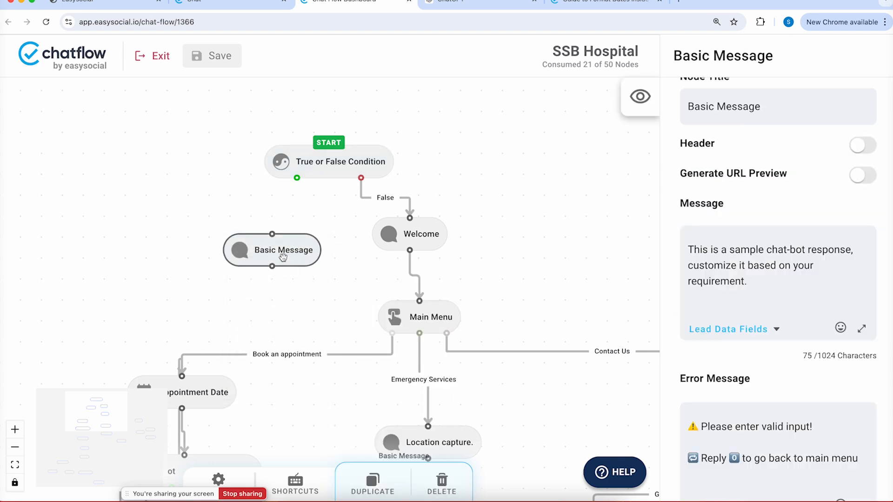
key(BackSpace)
click(411, 231)
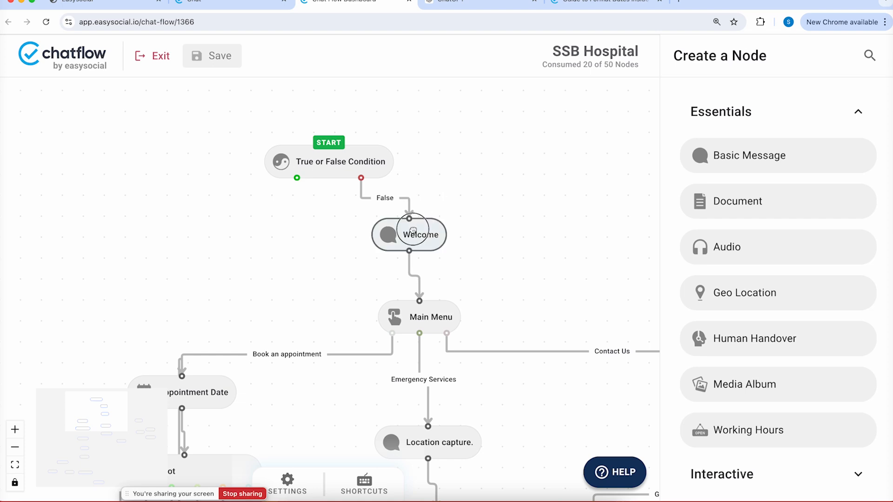
key(super+d)
drag(457, 261, 290, 227)
drag(296, 179, 276, 218)
Title the Welcome copy 'Welcome Returning.'
click(268, 234)
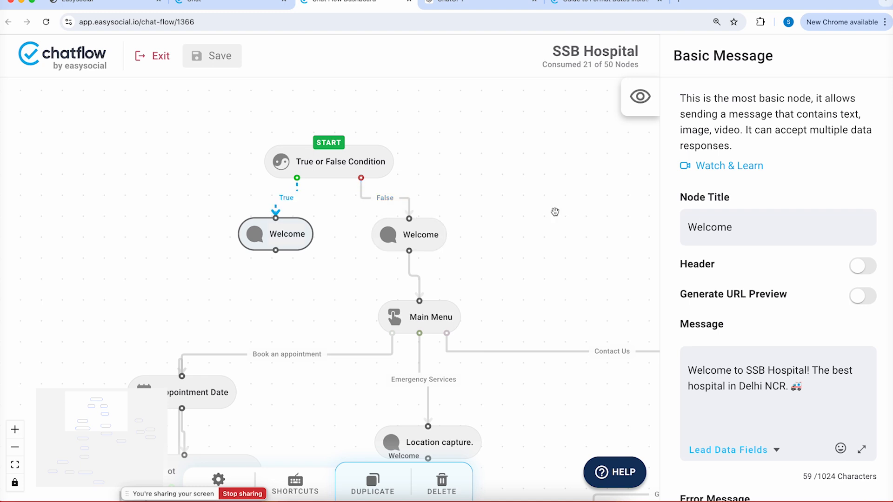
text(Returi)
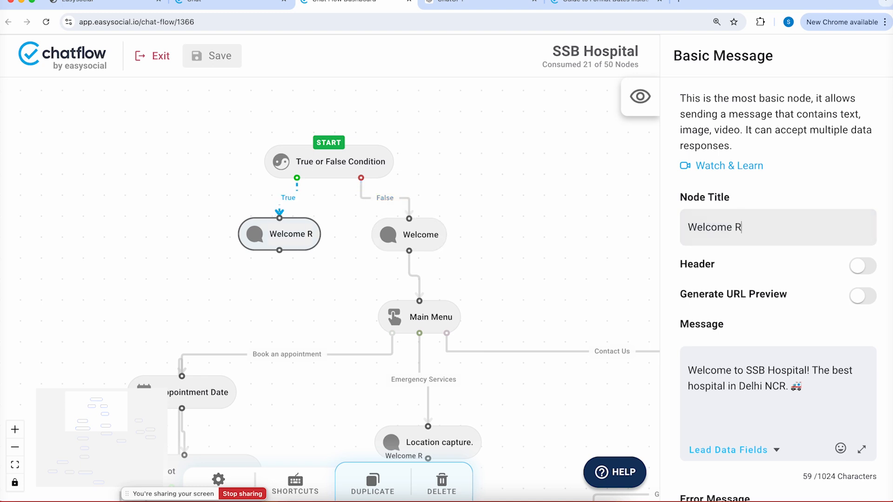
key(BackSpace)
key(BackSpace)
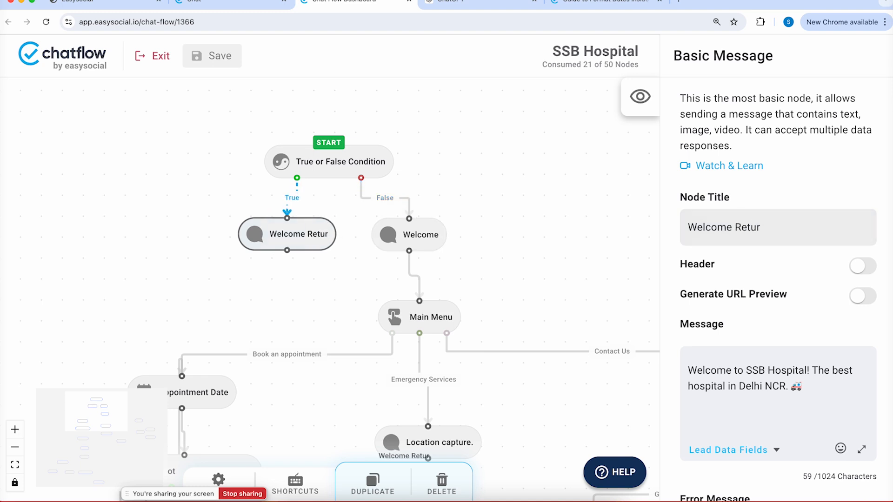
text(rning.)
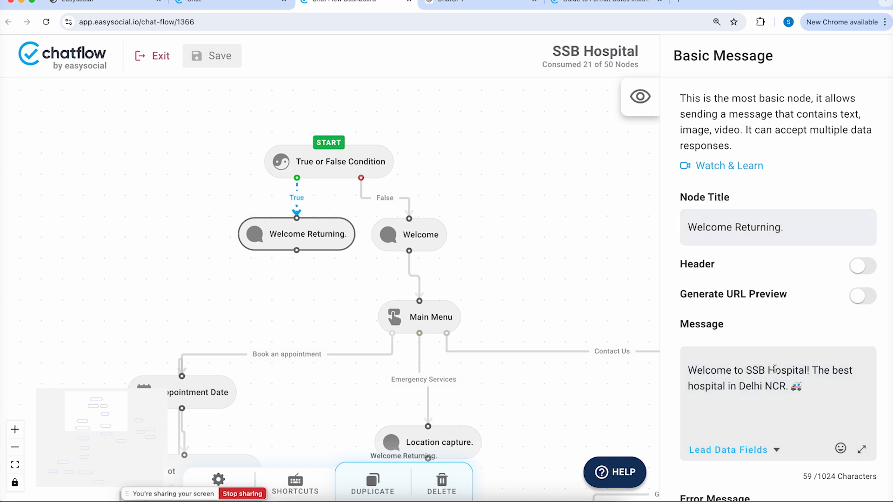
key(Return)
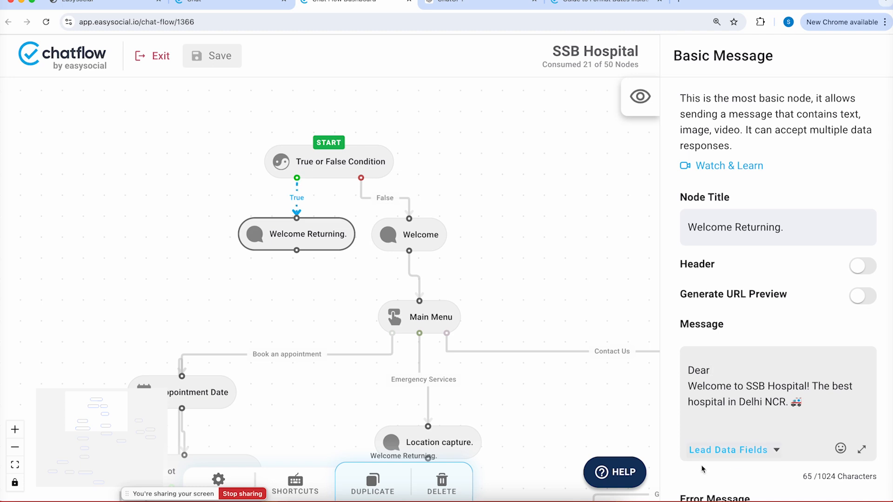
Make the message read 'Dear [patient_name], Welcome back to SSB Hospital!'
click(719, 450)
text(pa)
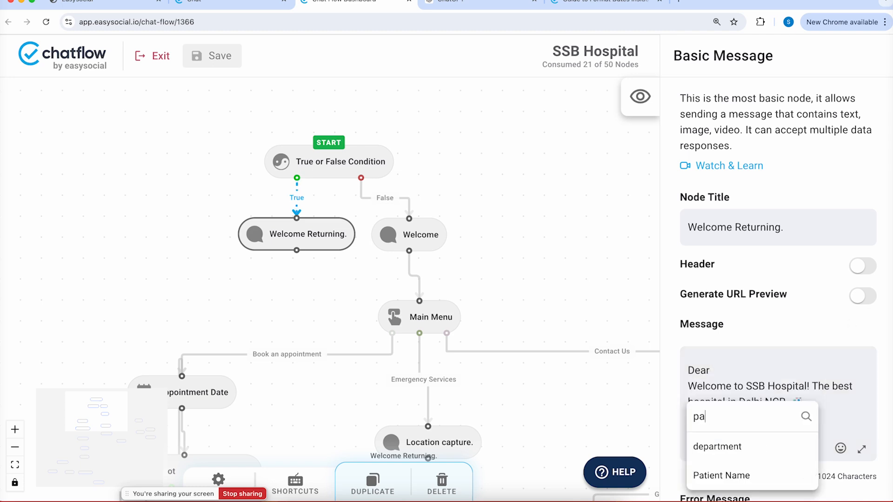
text(t)
click(738, 473)
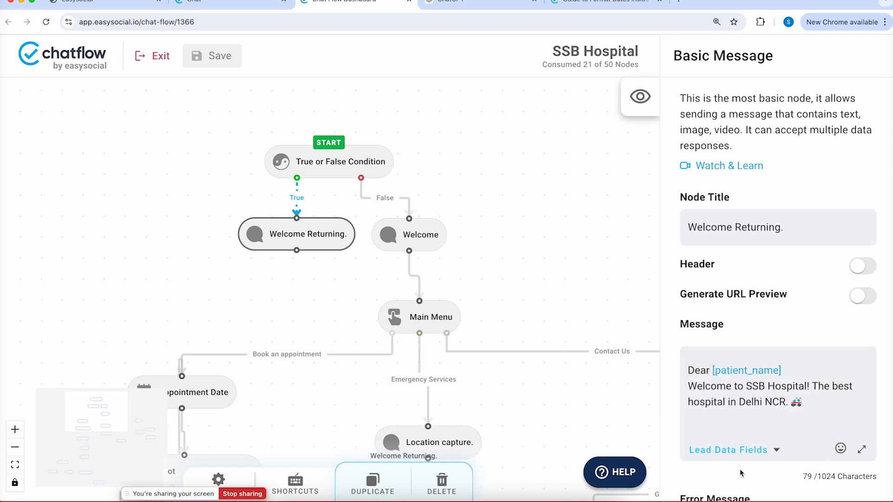
text(,)
key(Return)
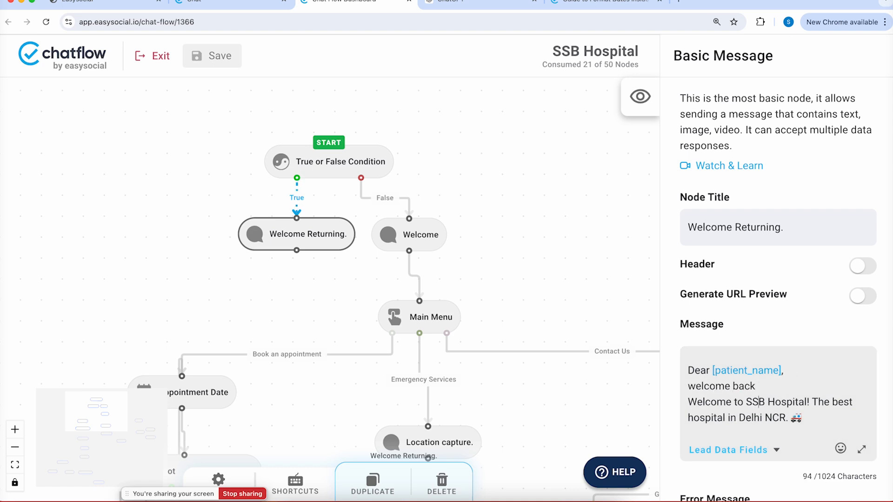
key(BackSpace)
key(BackSpace)
key(BackSpace)
key(BackSpace)
key(BackSpace)
key(BackSpace)
key(BackSpace)
key(BackSpace)
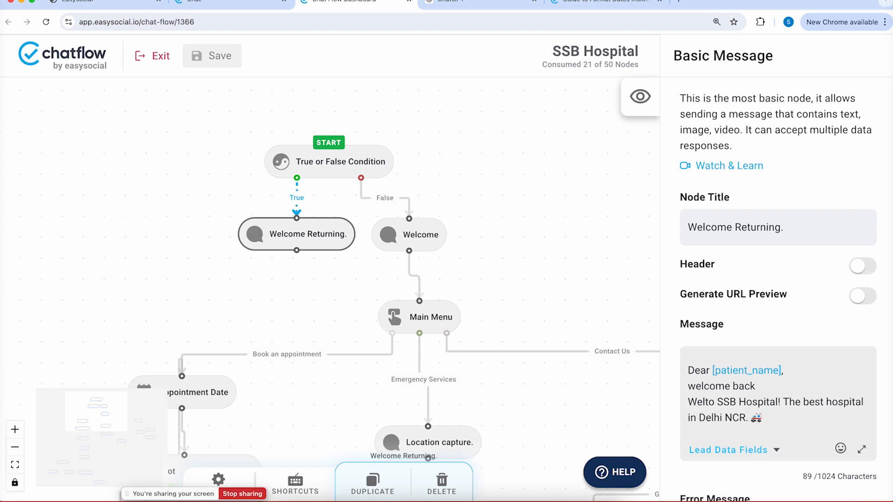
drag(697, 387, 685, 385)
text(W)
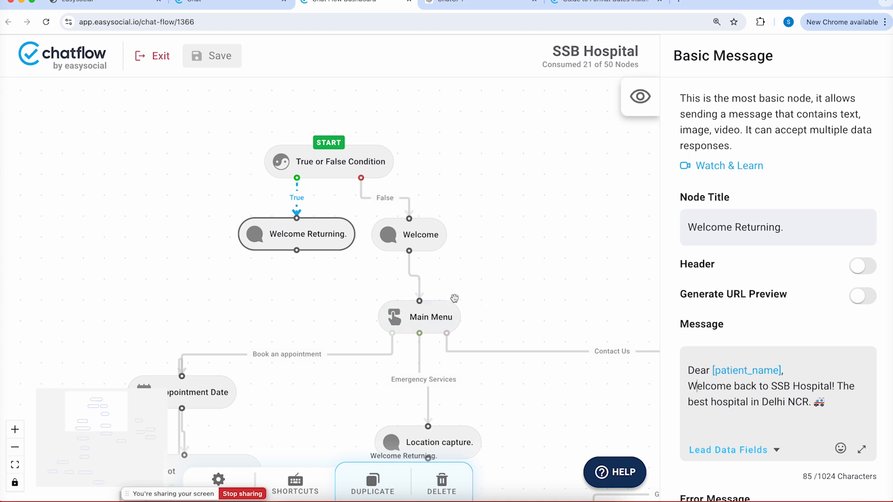
Connect Welcome Returning to Main Menu and save the chatflow
drag(296, 251, 419, 301)
drag(319, 233, 265, 238)
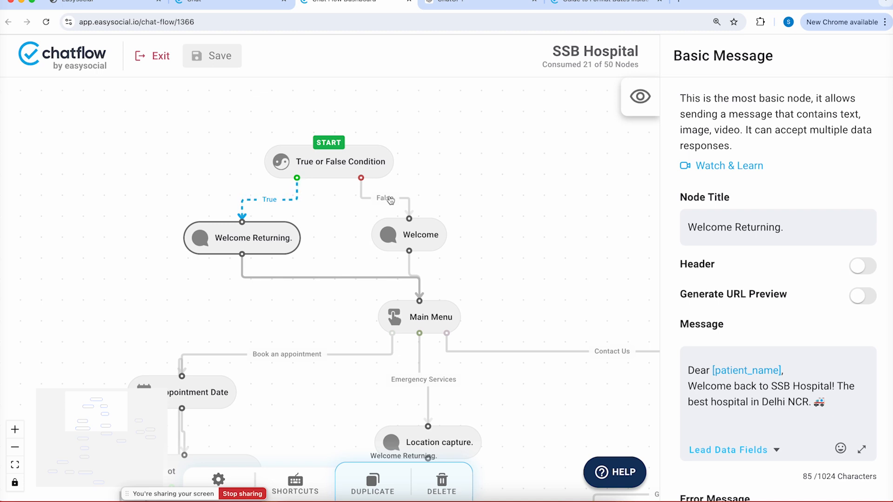
click(213, 60)
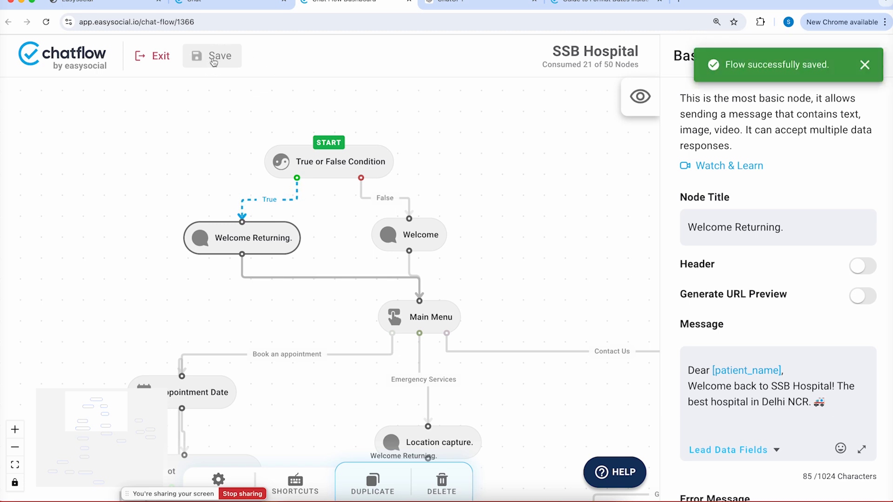
Send 0 to the hospital bot in WhatsApp to test the returning-patient greeting
click(426, 498)
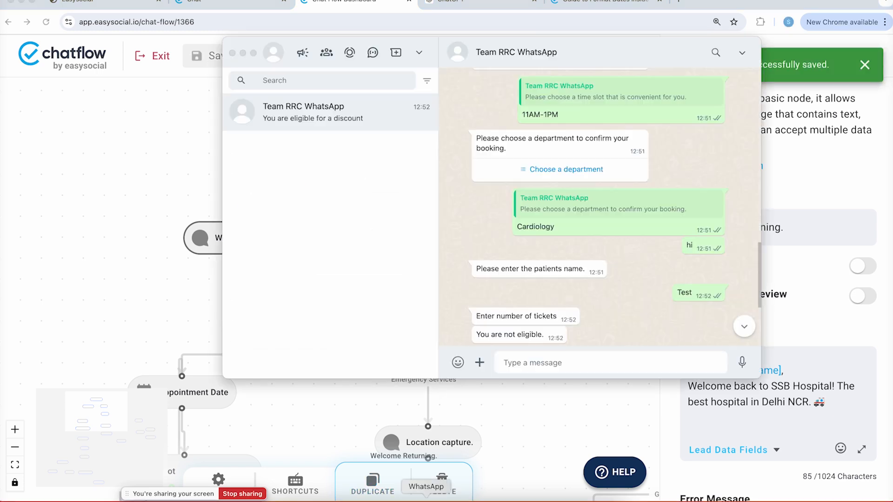
text(0)
key(Return)
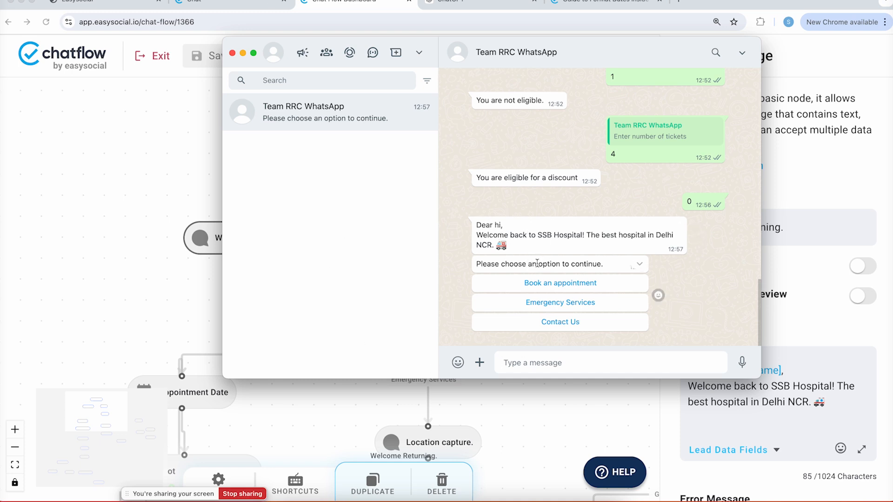
click(249, 5)
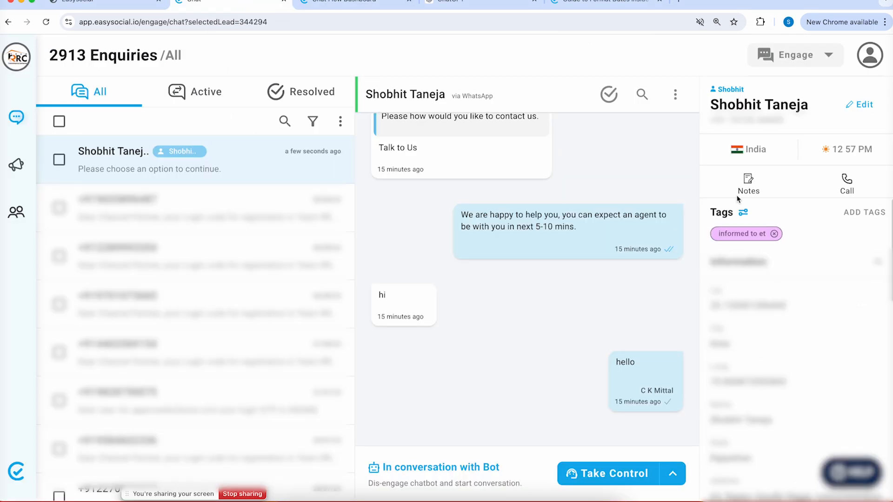
Review the test contact's saved fields in Edit Contact without changes, then open the account menu
click(853, 108)
scroll(778, 279, down, 5)
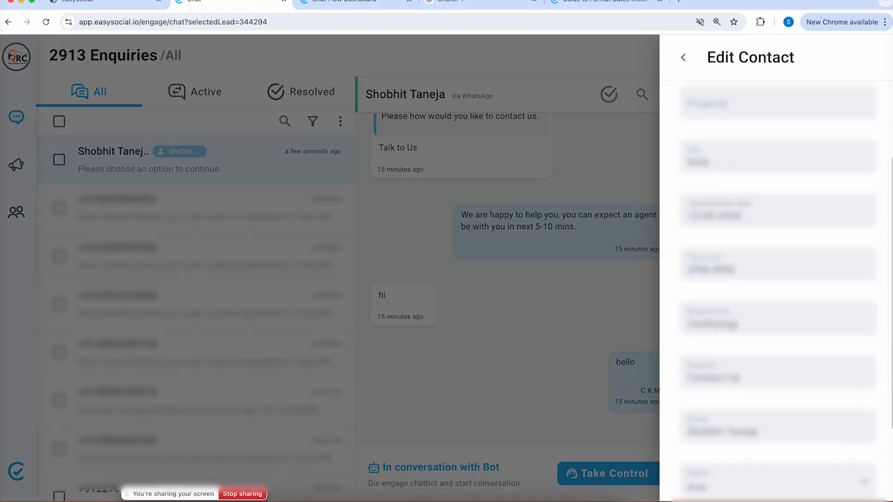
scroll(731, 324, up, 5)
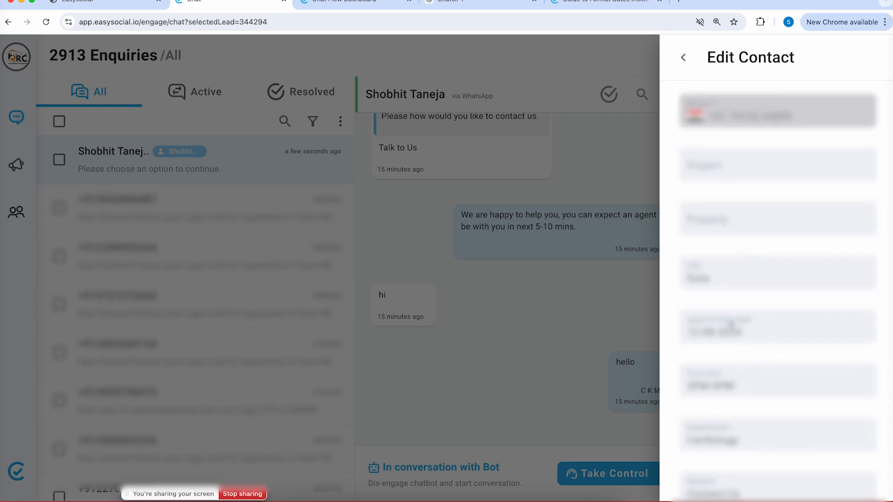
scroll(731, 324, down, 5)
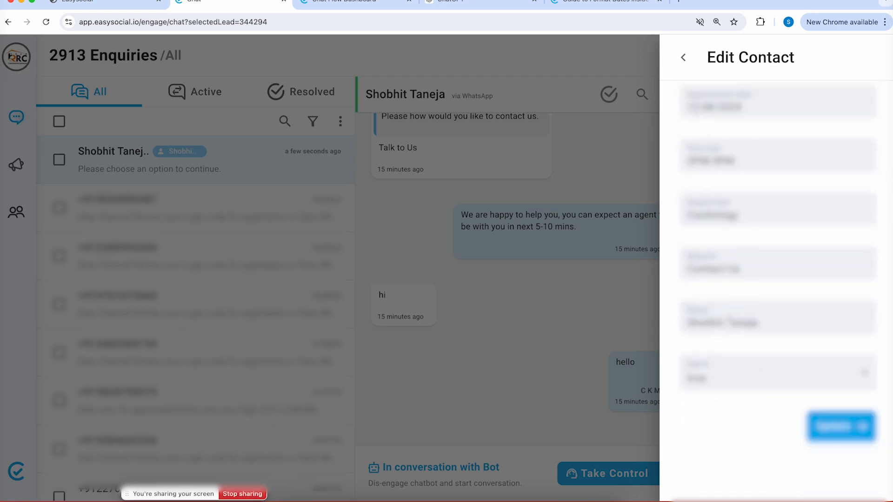
click(683, 57)
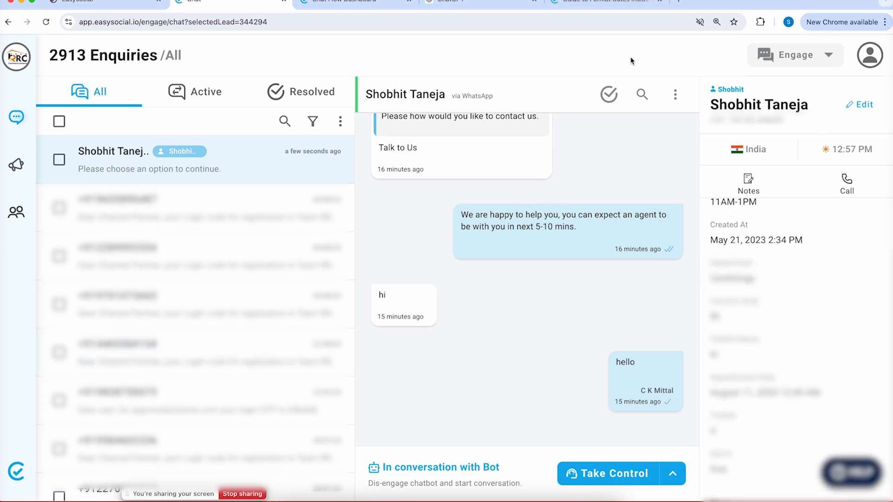
click(869, 55)
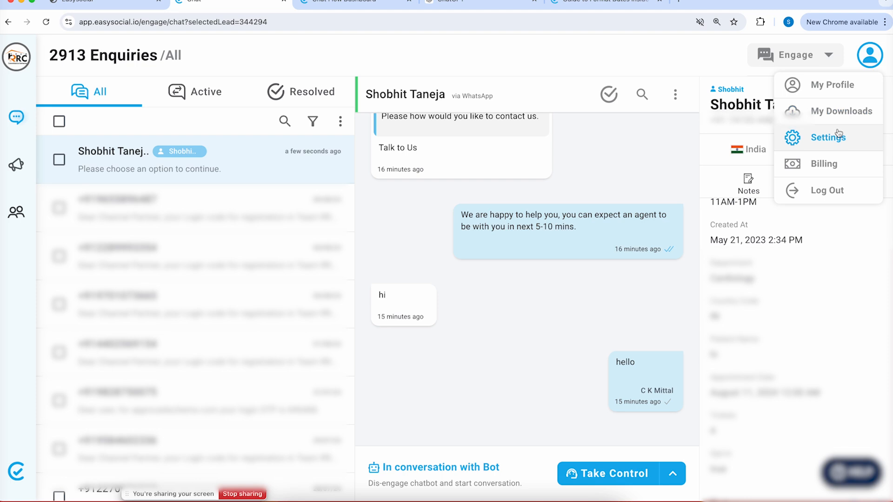
Enable filters & analytics display and lead-title use on the Patient Name lead field
click(833, 135)
click(115, 232)
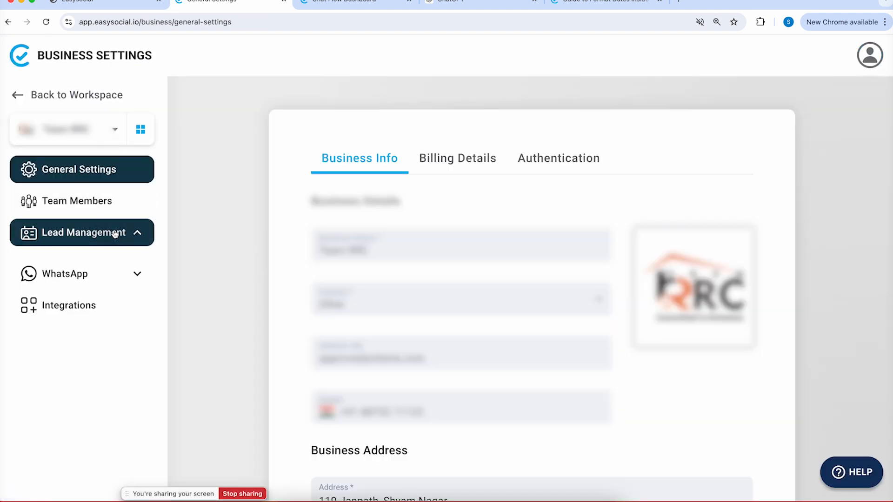
click(99, 264)
scroll(590, 235, down, 7)
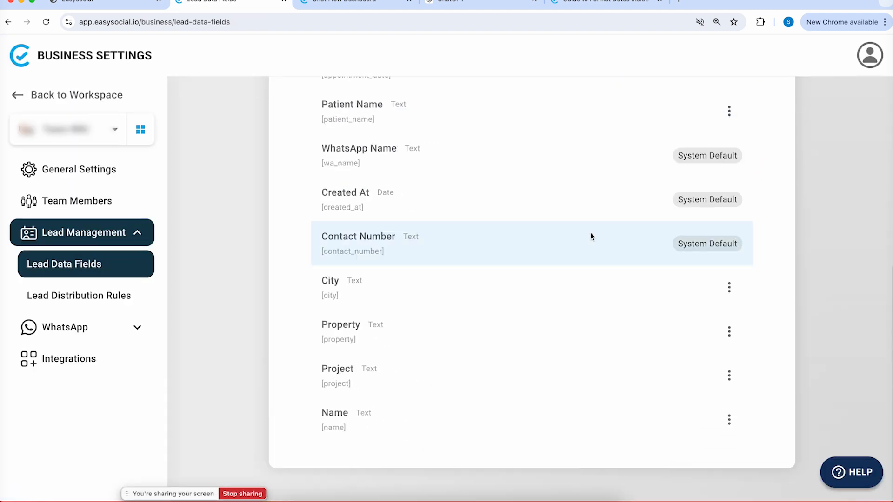
scroll(589, 235, up, 2)
click(729, 217)
click(705, 218)
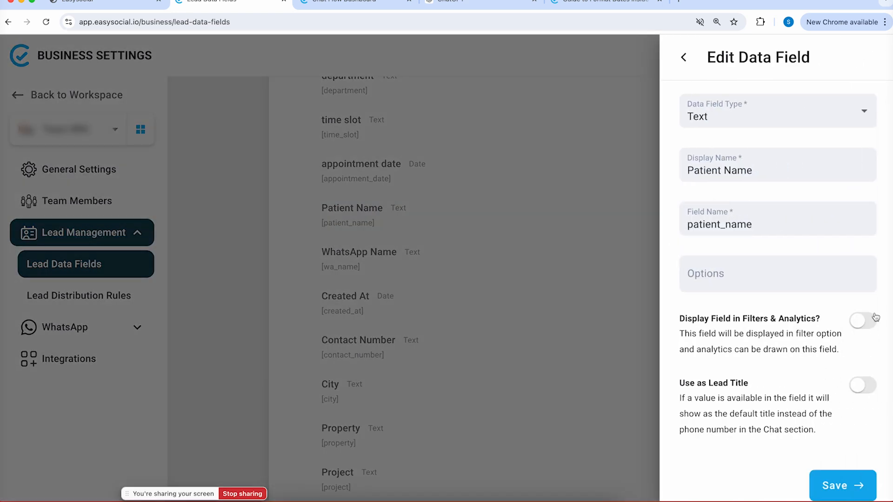
click(863, 321)
click(862, 384)
click(830, 478)
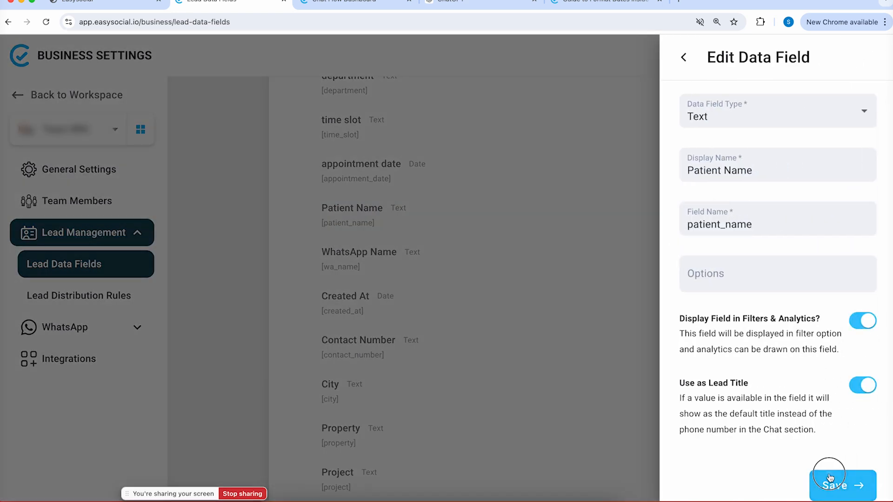
Change the test contact's Patient name from 'hi' to their real first name
click(66, 95)
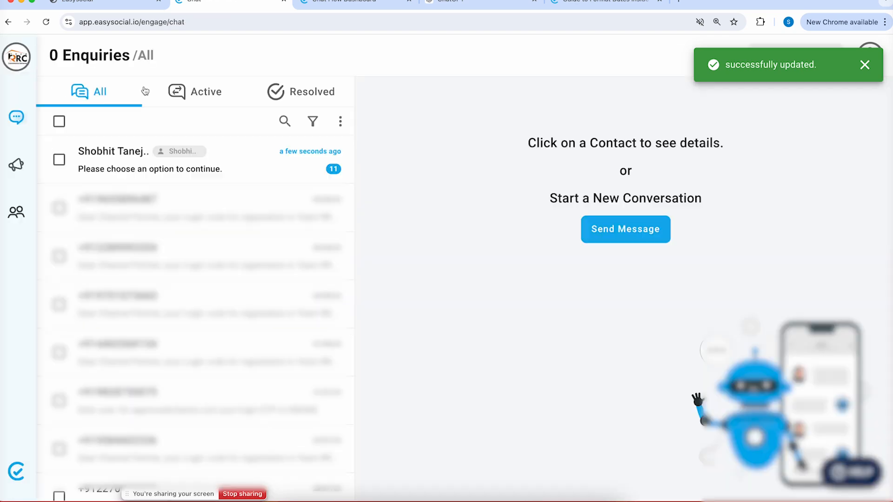
click(255, 161)
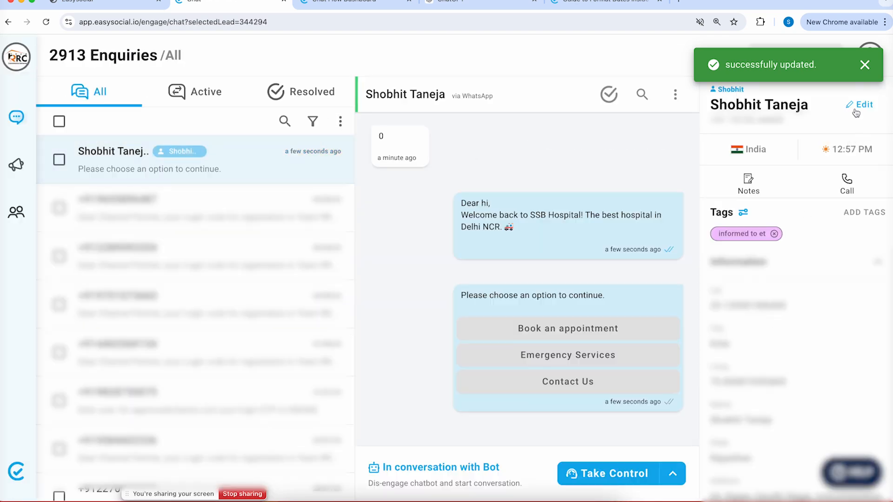
click(857, 113)
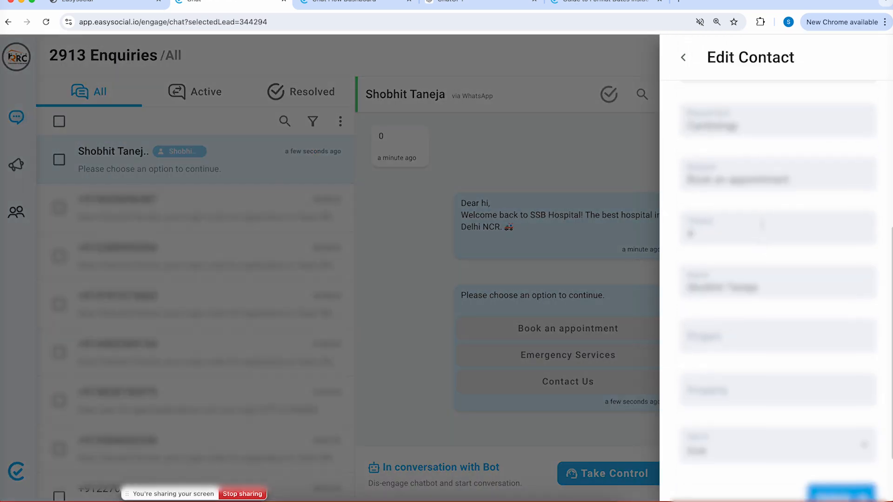
scroll(761, 224, up, 5)
click(754, 220)
double_click(754, 220)
text(Shobit)
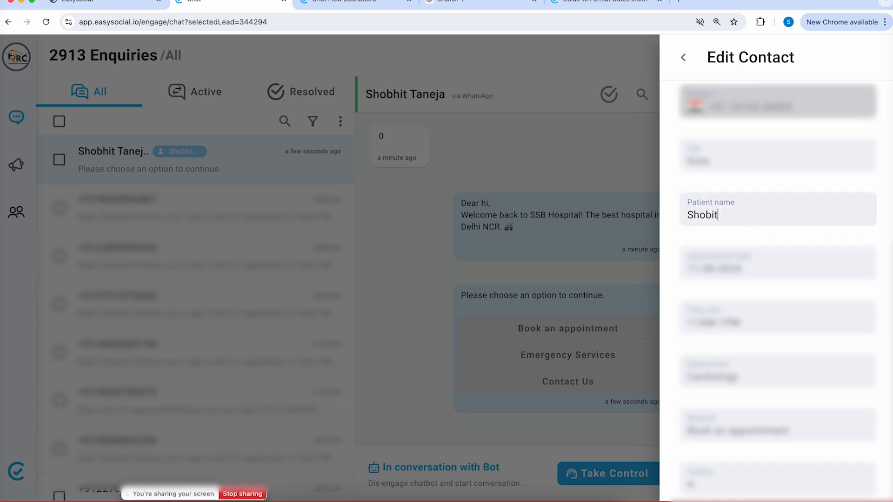
text(hit)
scroll(747, 303, down, 6)
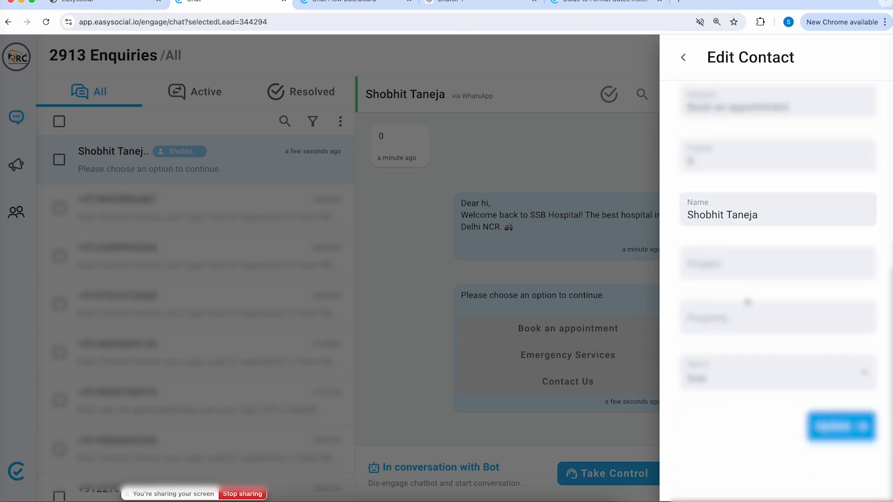
click(842, 426)
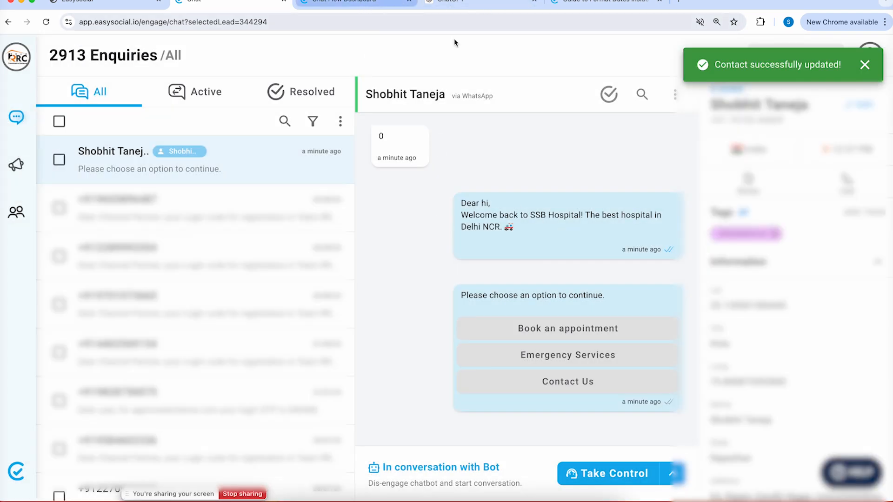
Send 0 to the bot in WhatsApp to retest the personalized greeting
click(426, 500)
text(0)
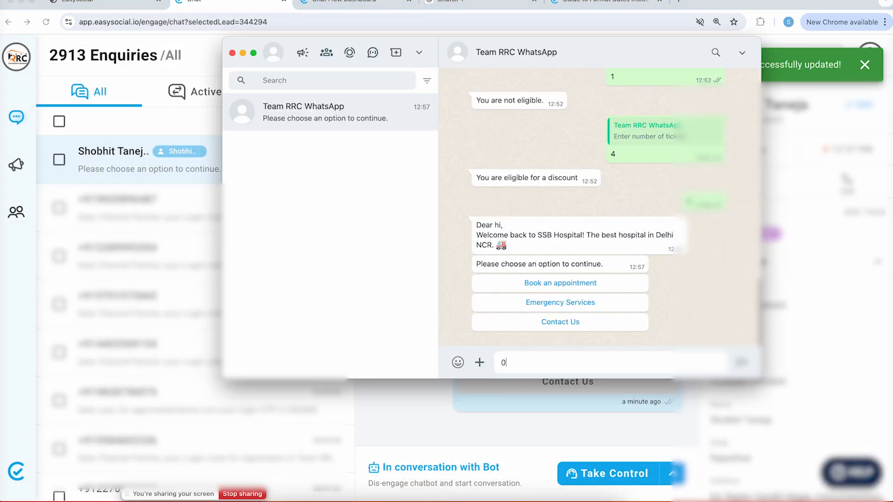
key(Return)
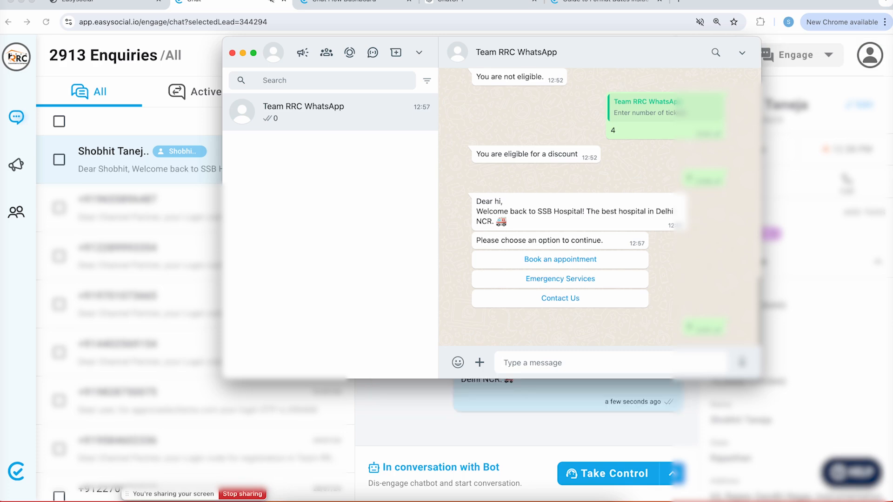